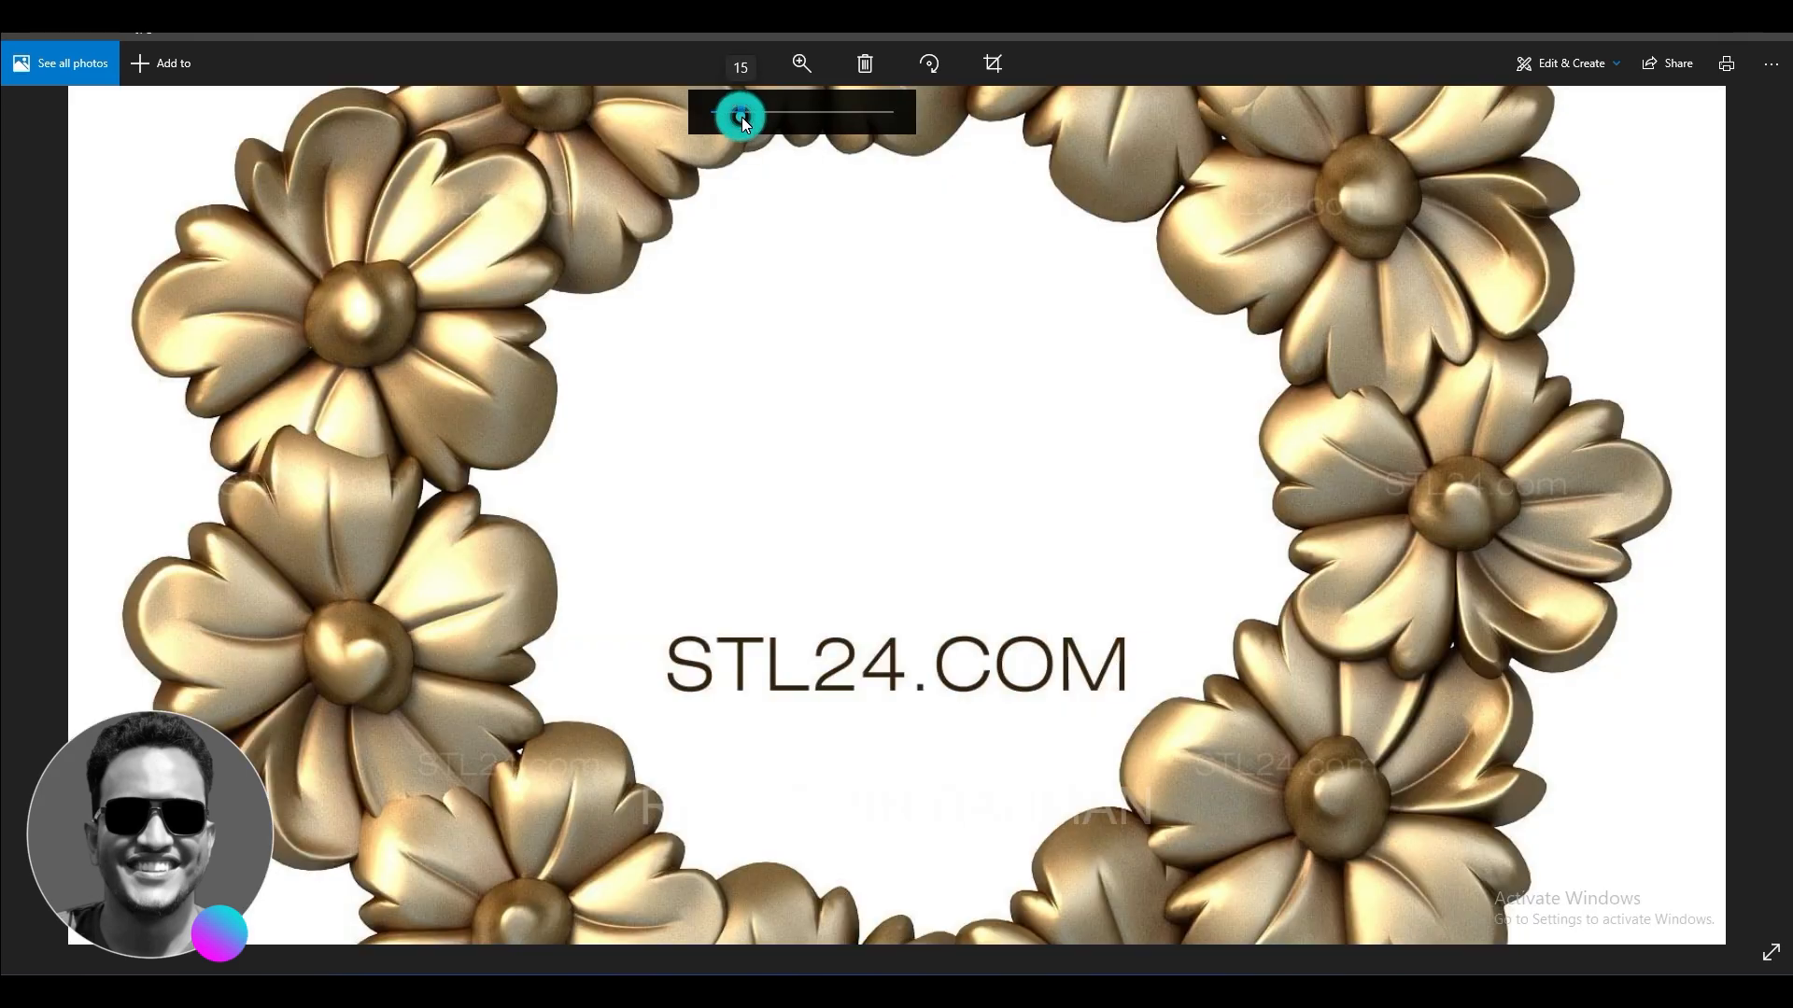
Step: Examine the petal shapes and flower arrangement of the golden wreath in the reference picture
{"action": "left_click_drag", "start_coordinate": [703, 347], "coordinate": [832, 384]}
{"action": "left_click_drag", "start_coordinate": [680, 572], "coordinate": [717, 375]}
{"action": "left_click_drag", "start_coordinate": [676, 644], "coordinate": [508, 552]}
{"action": "left_click_drag", "start_coordinate": [1111, 547], "coordinate": [806, 729]}
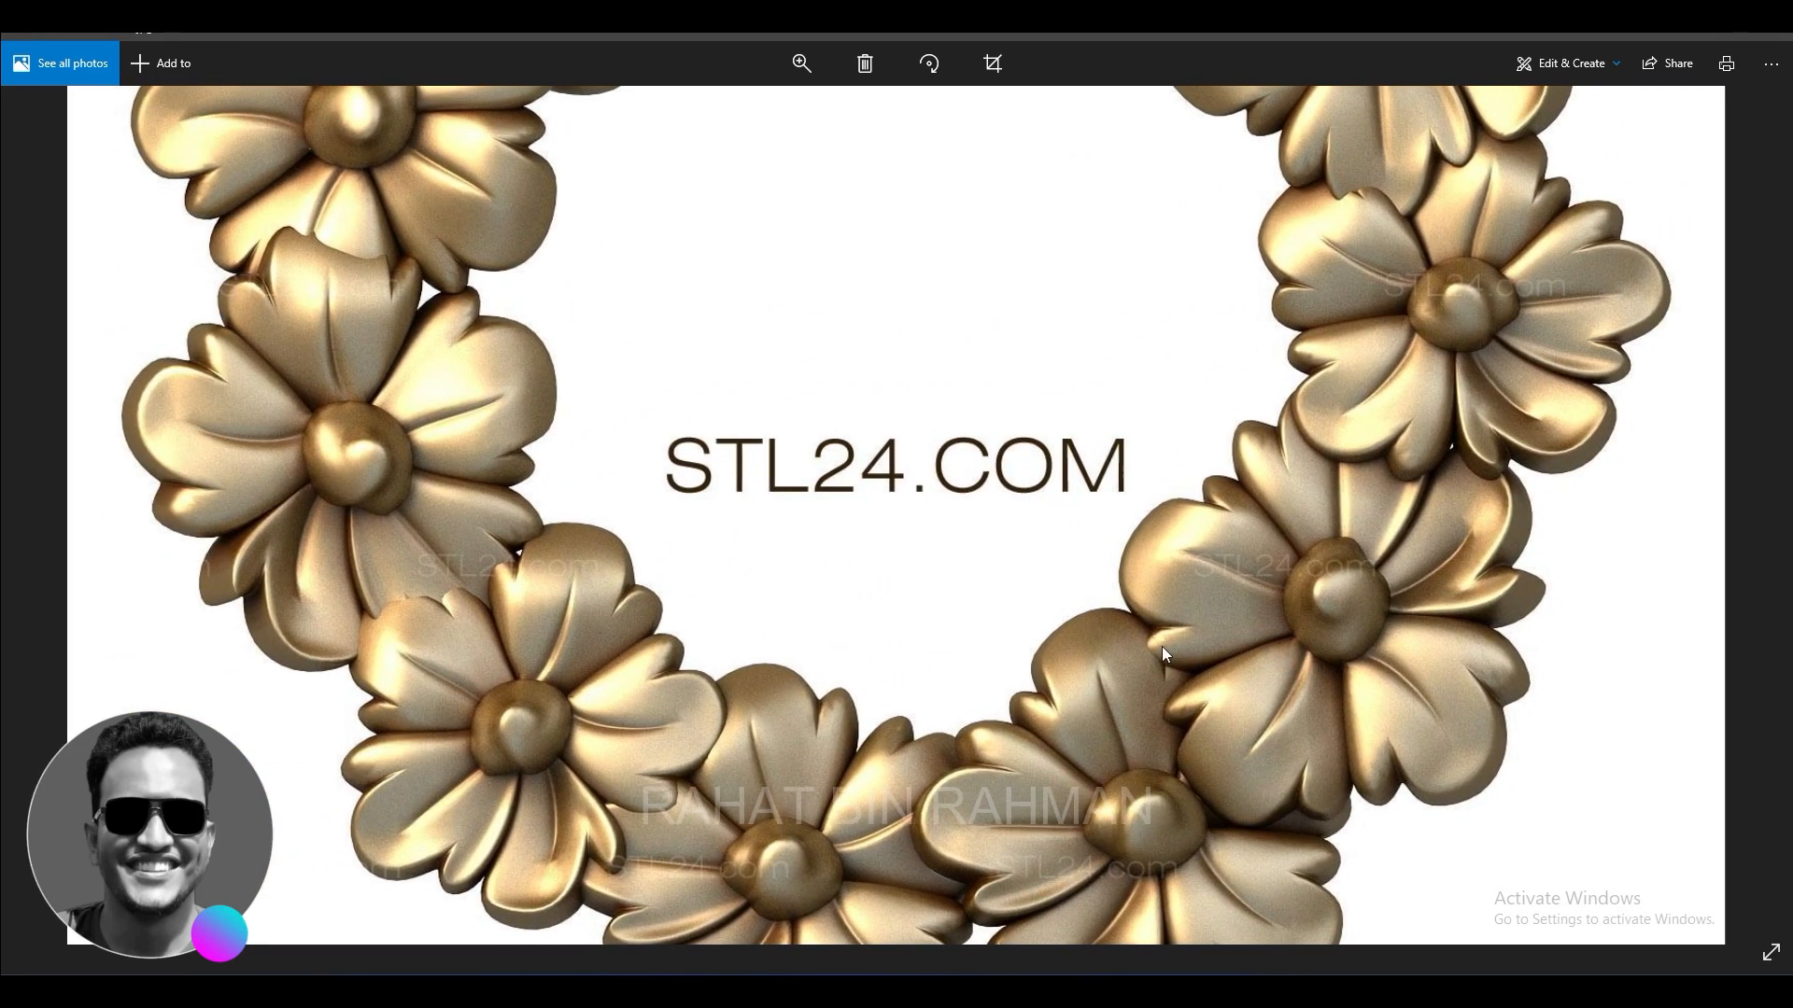
{"action": "left_click_drag", "start_coordinate": [1503, 518], "coordinate": [1310, 869]}
{"action": "left_click_drag", "start_coordinate": [1303, 536], "coordinate": [1421, 542]}
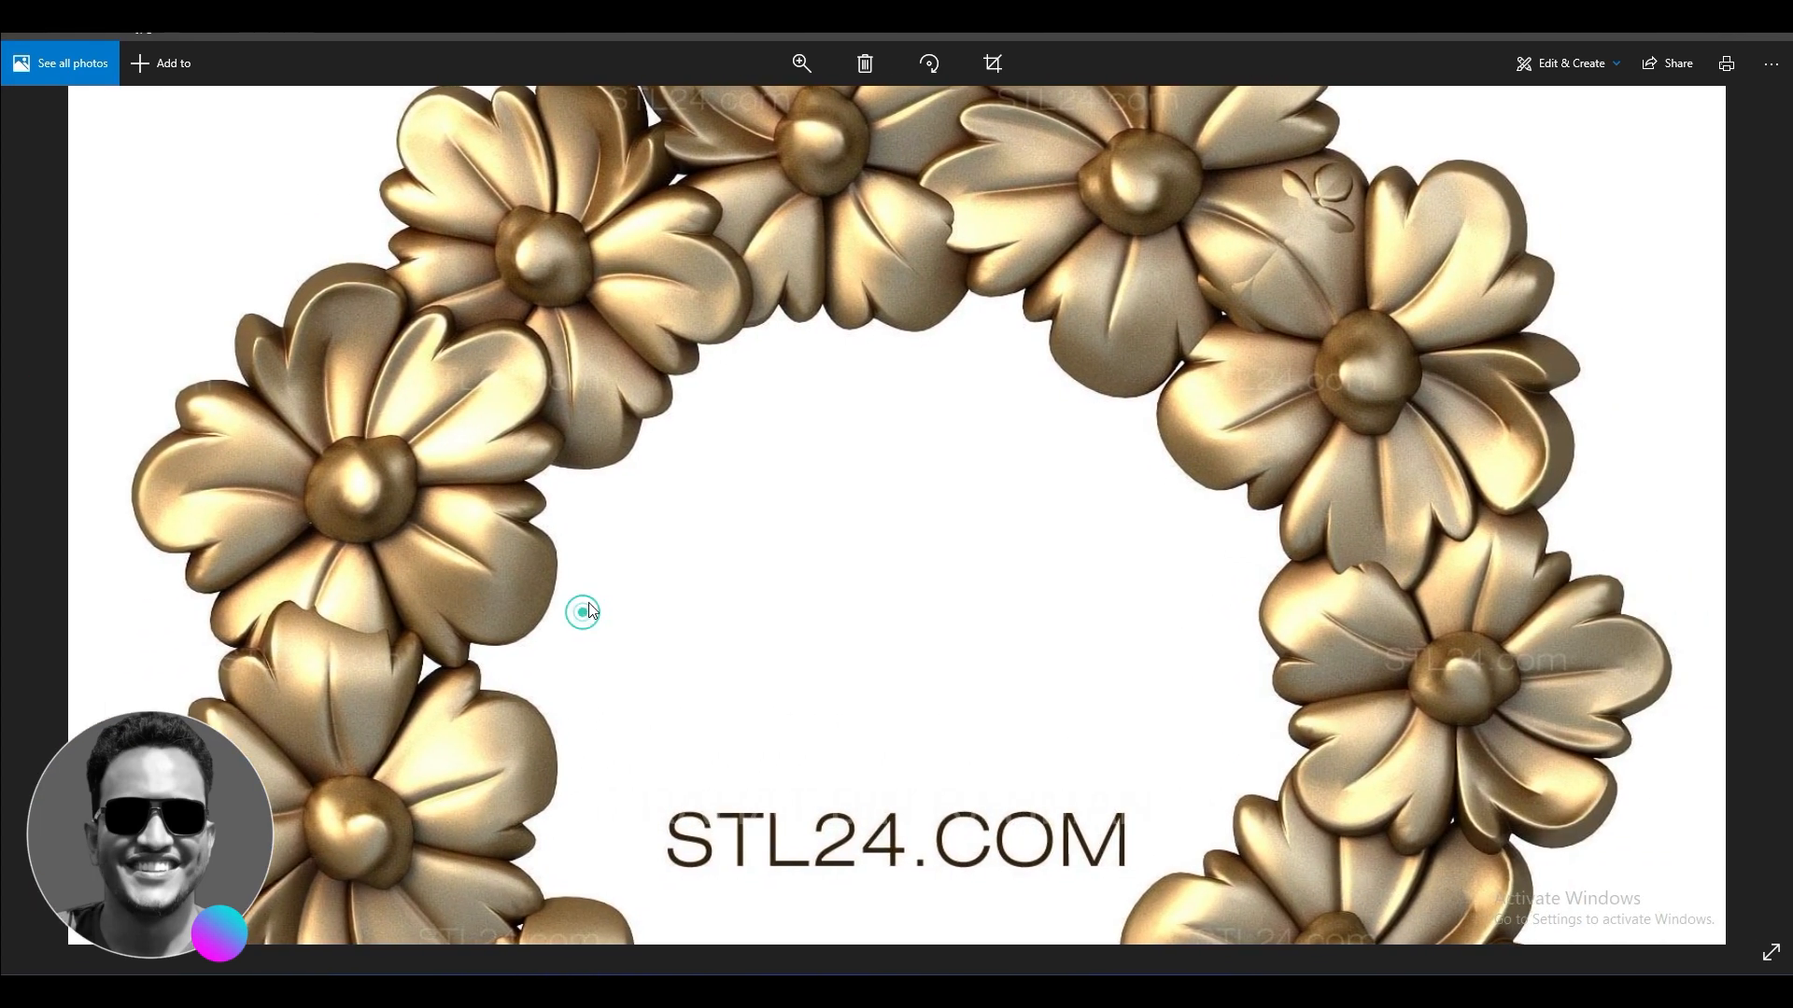
{"action": "left_click_drag", "start_coordinate": [579, 612], "coordinate": [570, 327]}
{"action": "left_click_drag", "start_coordinate": [627, 746], "coordinate": [1358, 374]}
{"action": "scroll", "coordinate": [1296, 431], "scroll_direction": "up", "scroll_amount": 3}
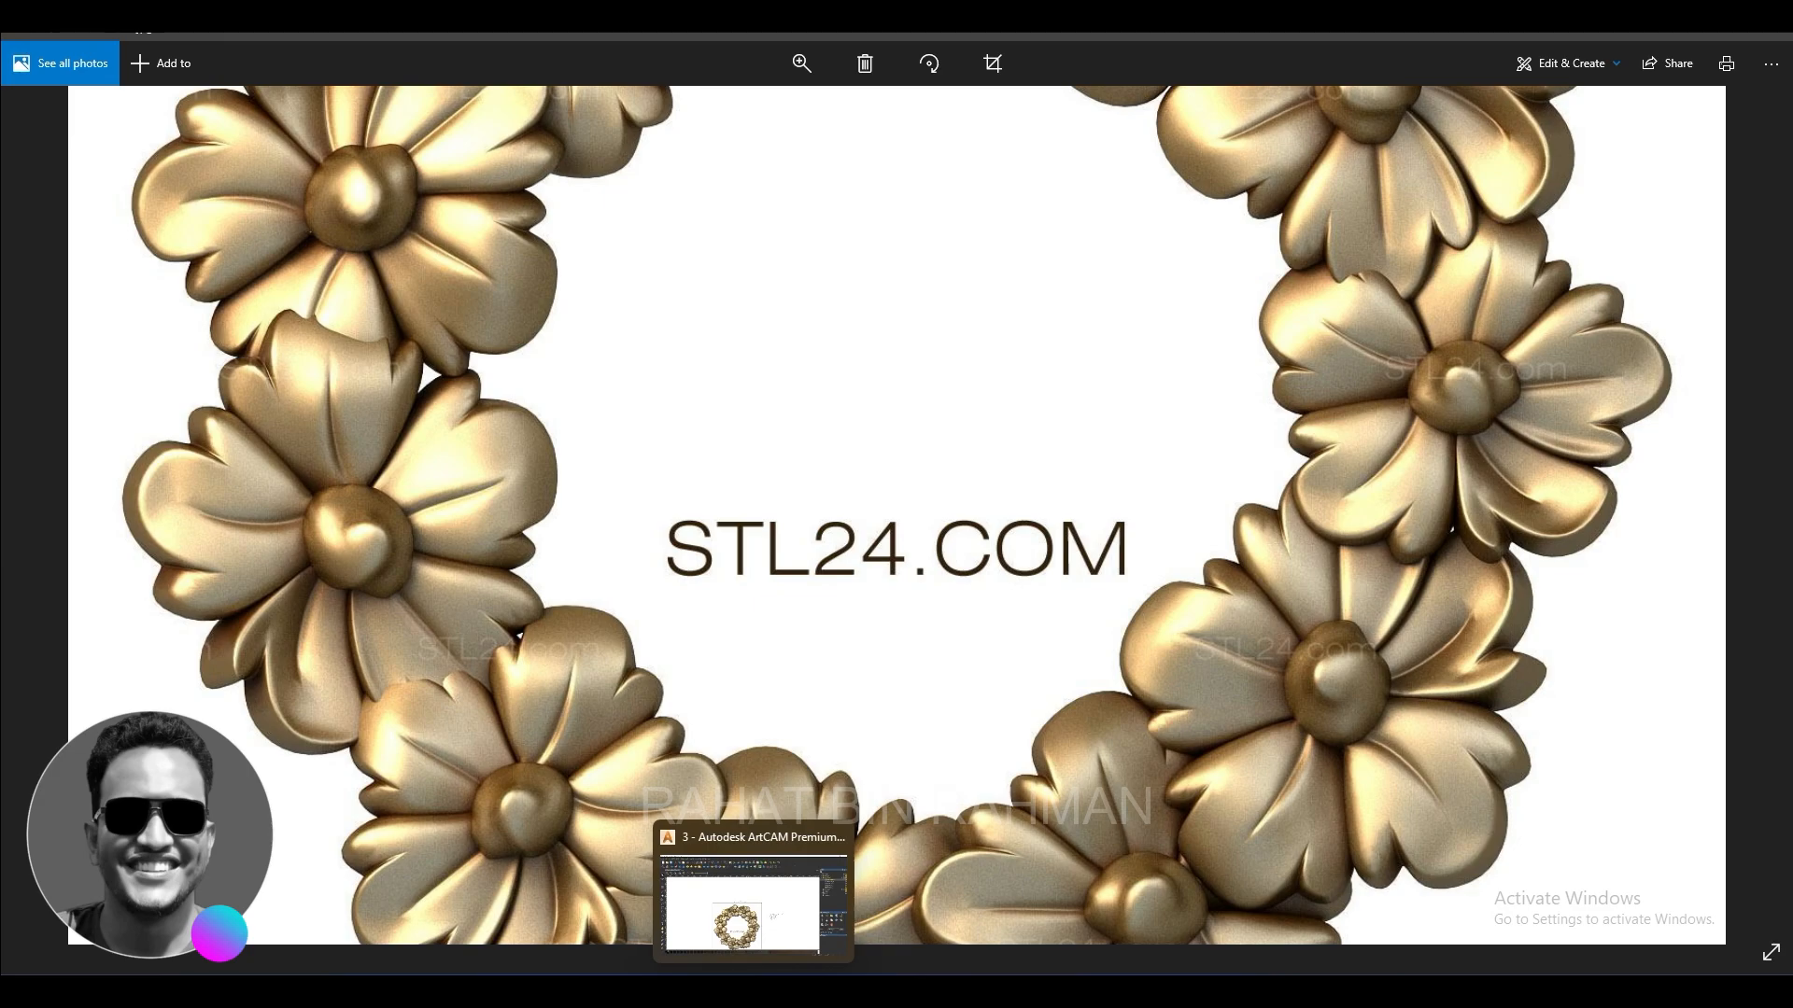
Step: Switch to Autodesk ArtCAM and examine the petal vectors drawn over the top flower of the wreath bitmap
{"action": "left_click", "coordinate": [800, 892]}
{"action": "scroll", "coordinate": [799, 595], "scroll_direction": "down", "scroll_amount": 3}
{"action": "scroll", "coordinate": [738, 449], "scroll_direction": "up", "scroll_amount": 5}
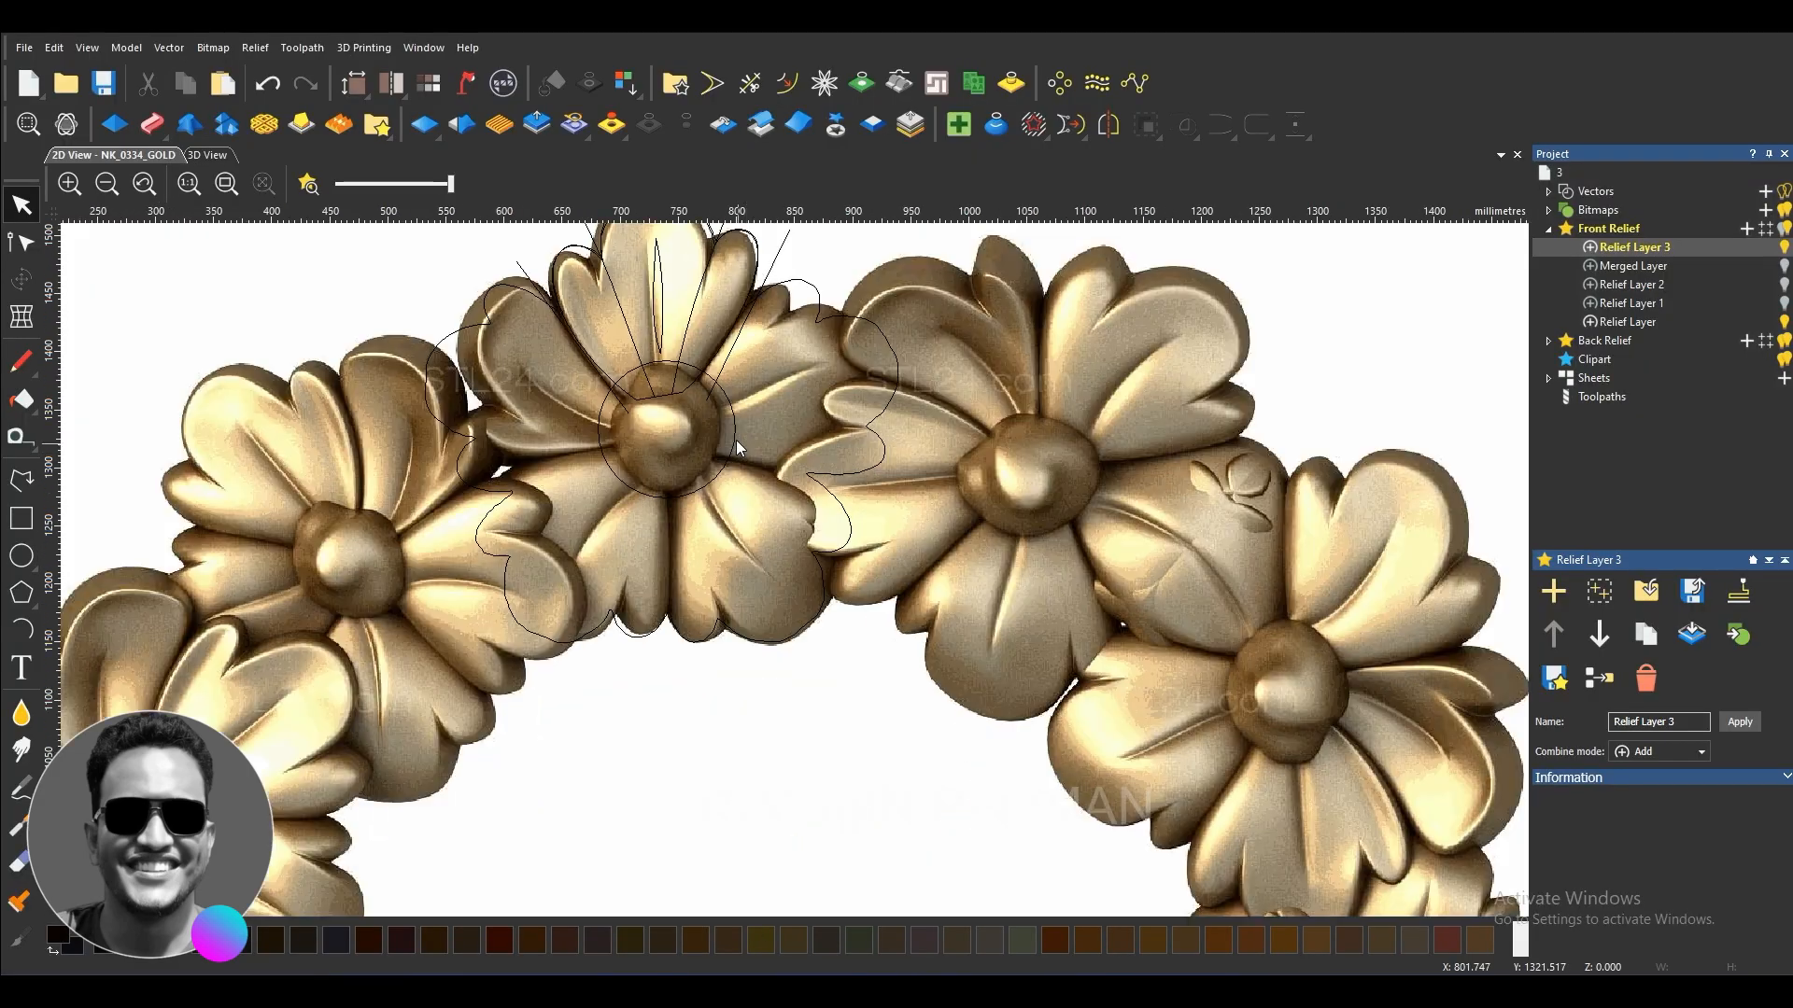
{"action": "scroll", "coordinate": [600, 346], "scroll_direction": "up", "scroll_amount": 1}
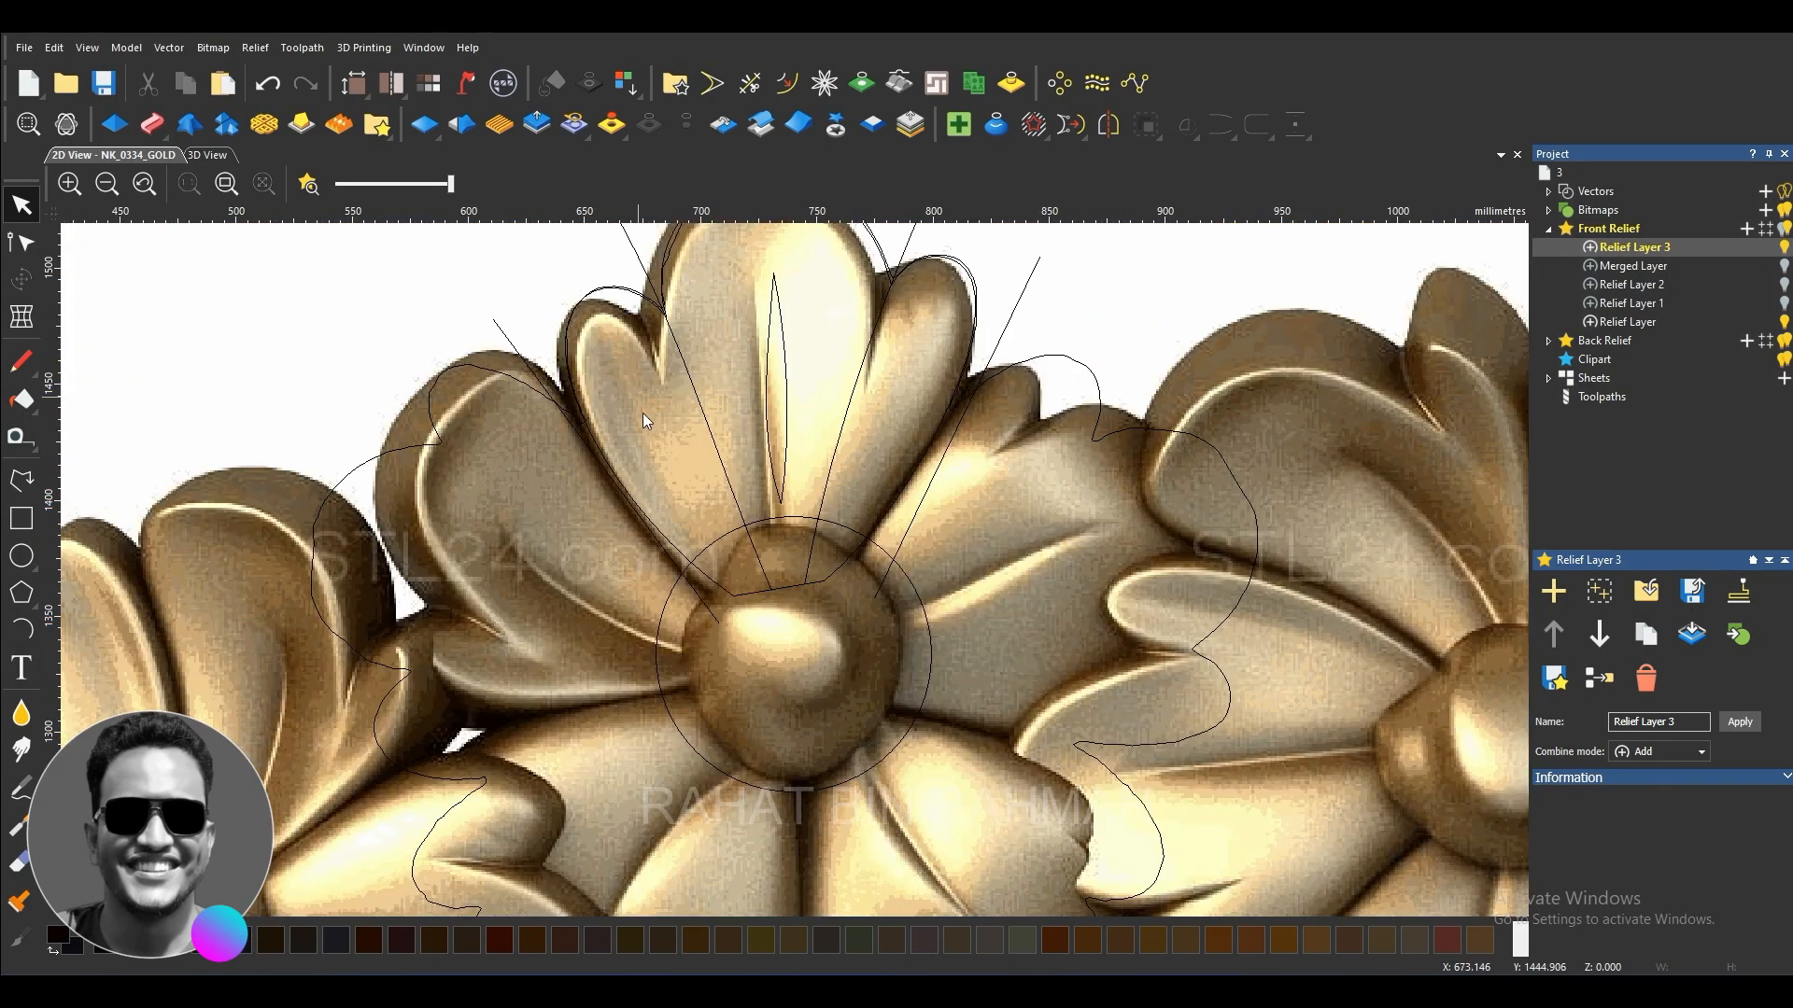
{"action": "scroll", "coordinate": [639, 401], "scroll_direction": "down", "scroll_amount": 4}
{"action": "scroll", "coordinate": [803, 564], "scroll_direction": "up", "scroll_amount": 3}
{"action": "scroll", "coordinate": [789, 523], "scroll_direction": "up", "scroll_amount": 3}
{"action": "scroll", "coordinate": [787, 461], "scroll_direction": "down", "scroll_amount": 5}
{"action": "scroll", "coordinate": [969, 603], "scroll_direction": "up", "scroll_amount": 2}
Step: Delete the large outline vector that surrounds the whole top flower in the 2D view
{"action": "left_click", "coordinate": [948, 575]}
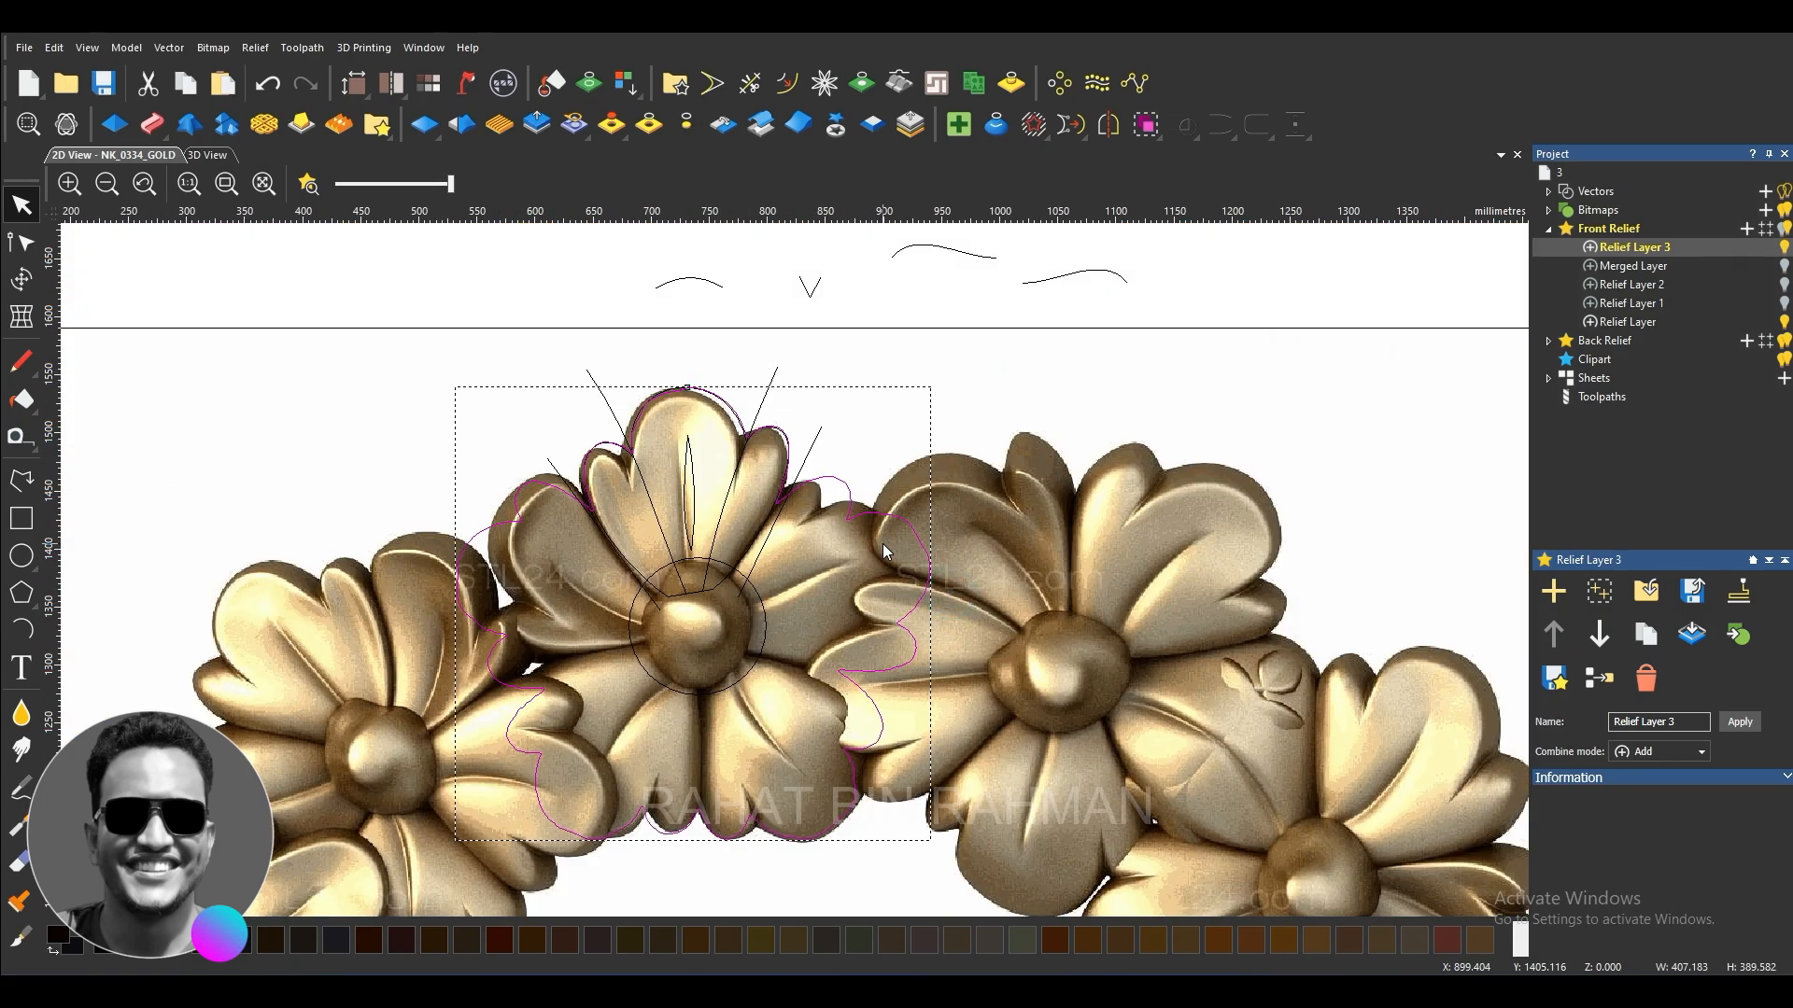
{"action": "left_click", "coordinate": [883, 543]}
{"action": "scroll", "coordinate": [757, 603], "scroll_direction": "up", "scroll_amount": 2}
{"action": "scroll", "coordinate": [809, 448], "scroll_direction": "down", "scroll_amount": 4}
{"action": "scroll", "coordinate": [809, 448], "scroll_direction": "up", "scroll_amount": 3}
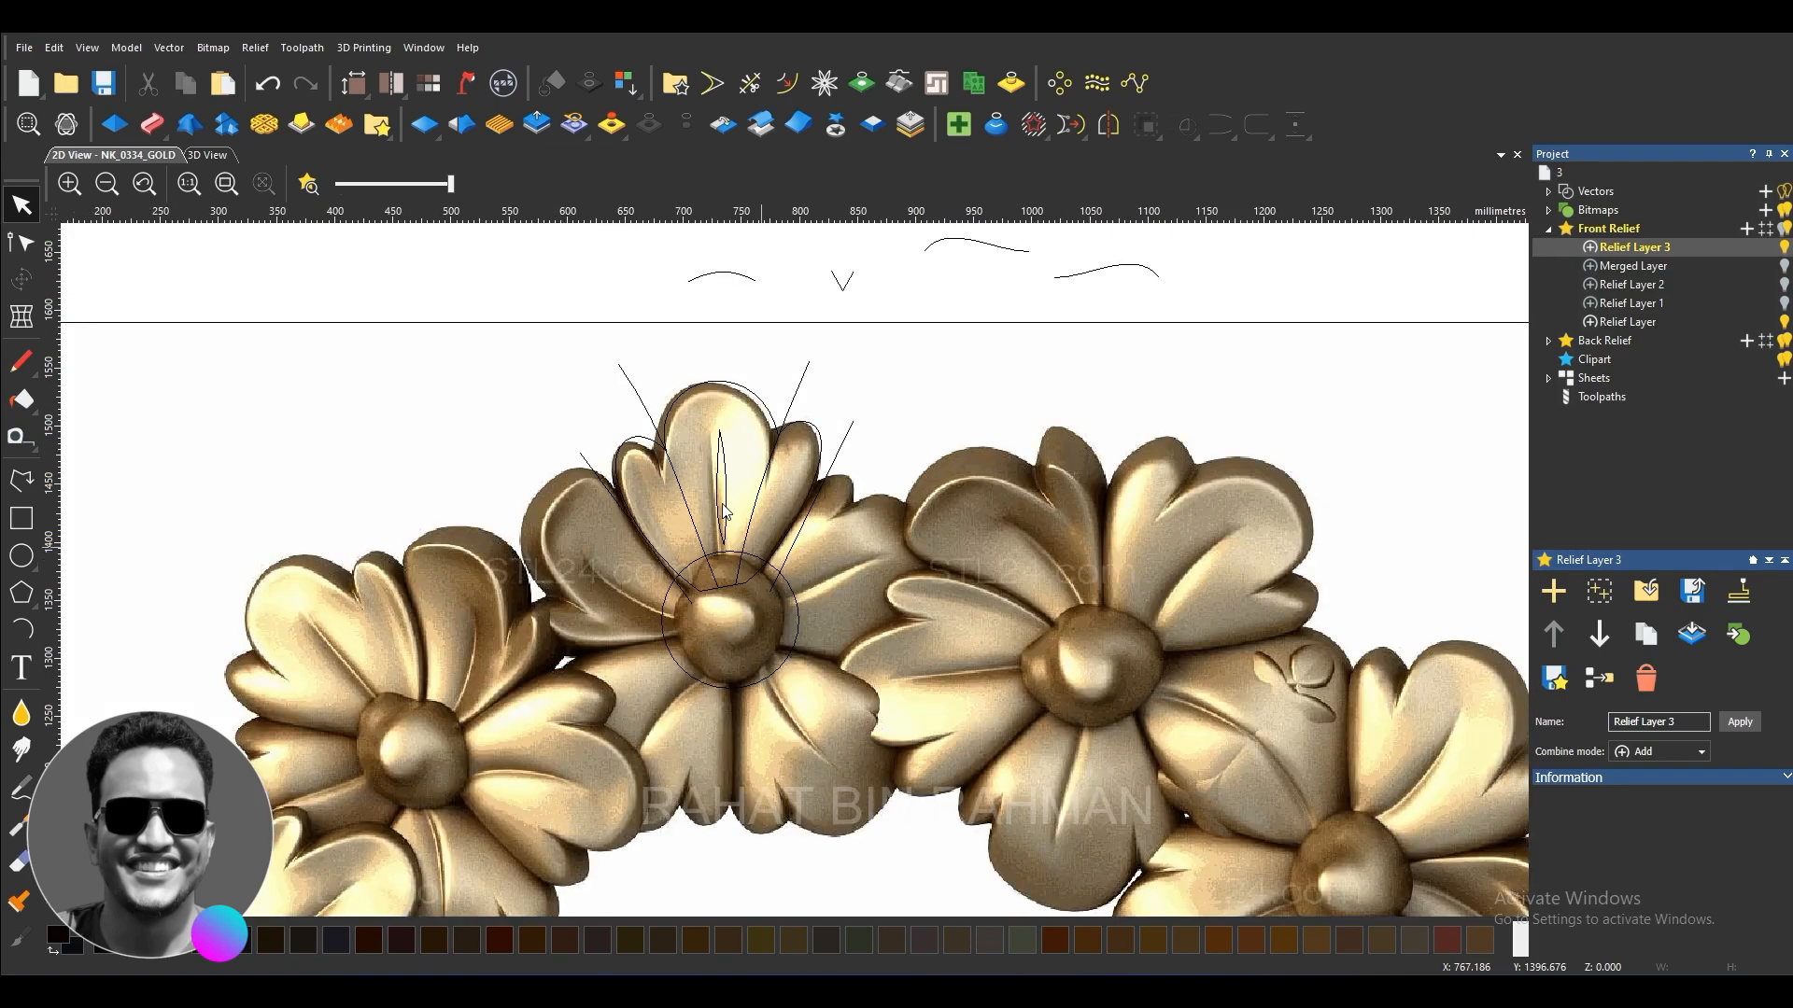
{"action": "scroll", "coordinate": [757, 430], "scroll_direction": "down", "scroll_amount": 2}
Step: View the merged three-lobed petal relief in 3D and display the active bitmap colours on it
{"action": "left_click", "coordinate": [216, 156]}
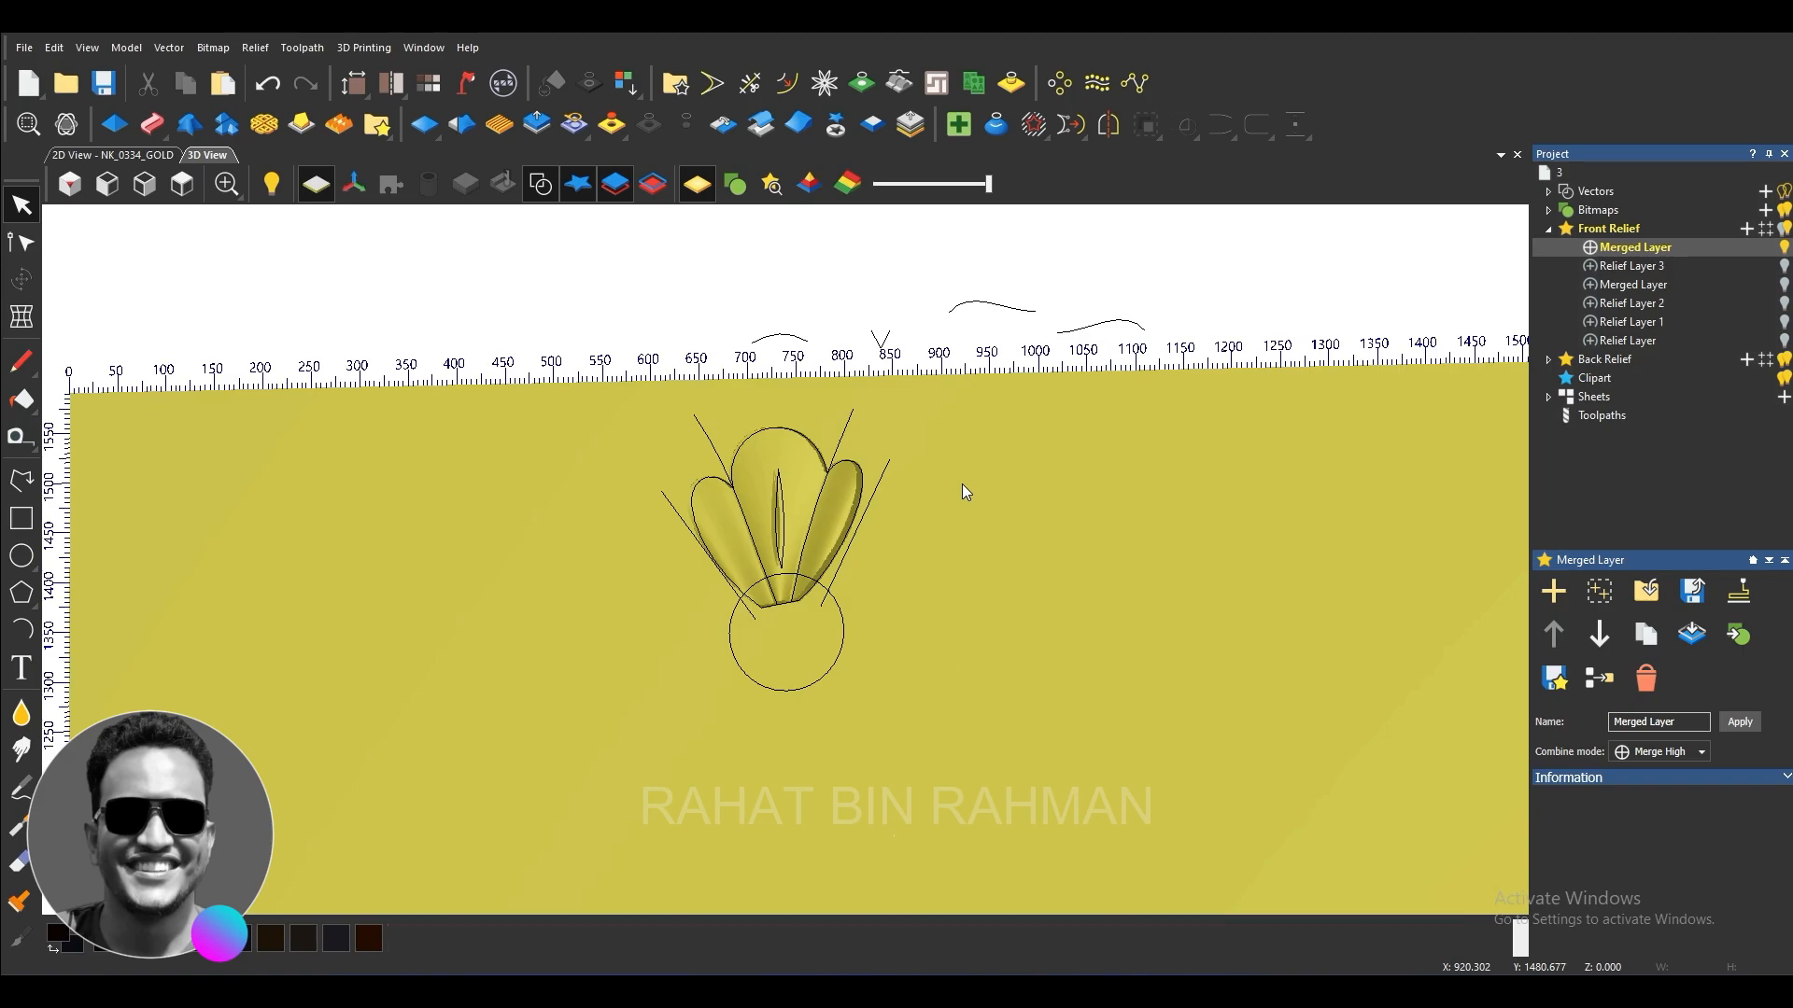
{"action": "scroll", "coordinate": [792, 612], "scroll_direction": "up", "scroll_amount": 2}
{"action": "scroll", "coordinate": [820, 534], "scroll_direction": "down", "scroll_amount": 2}
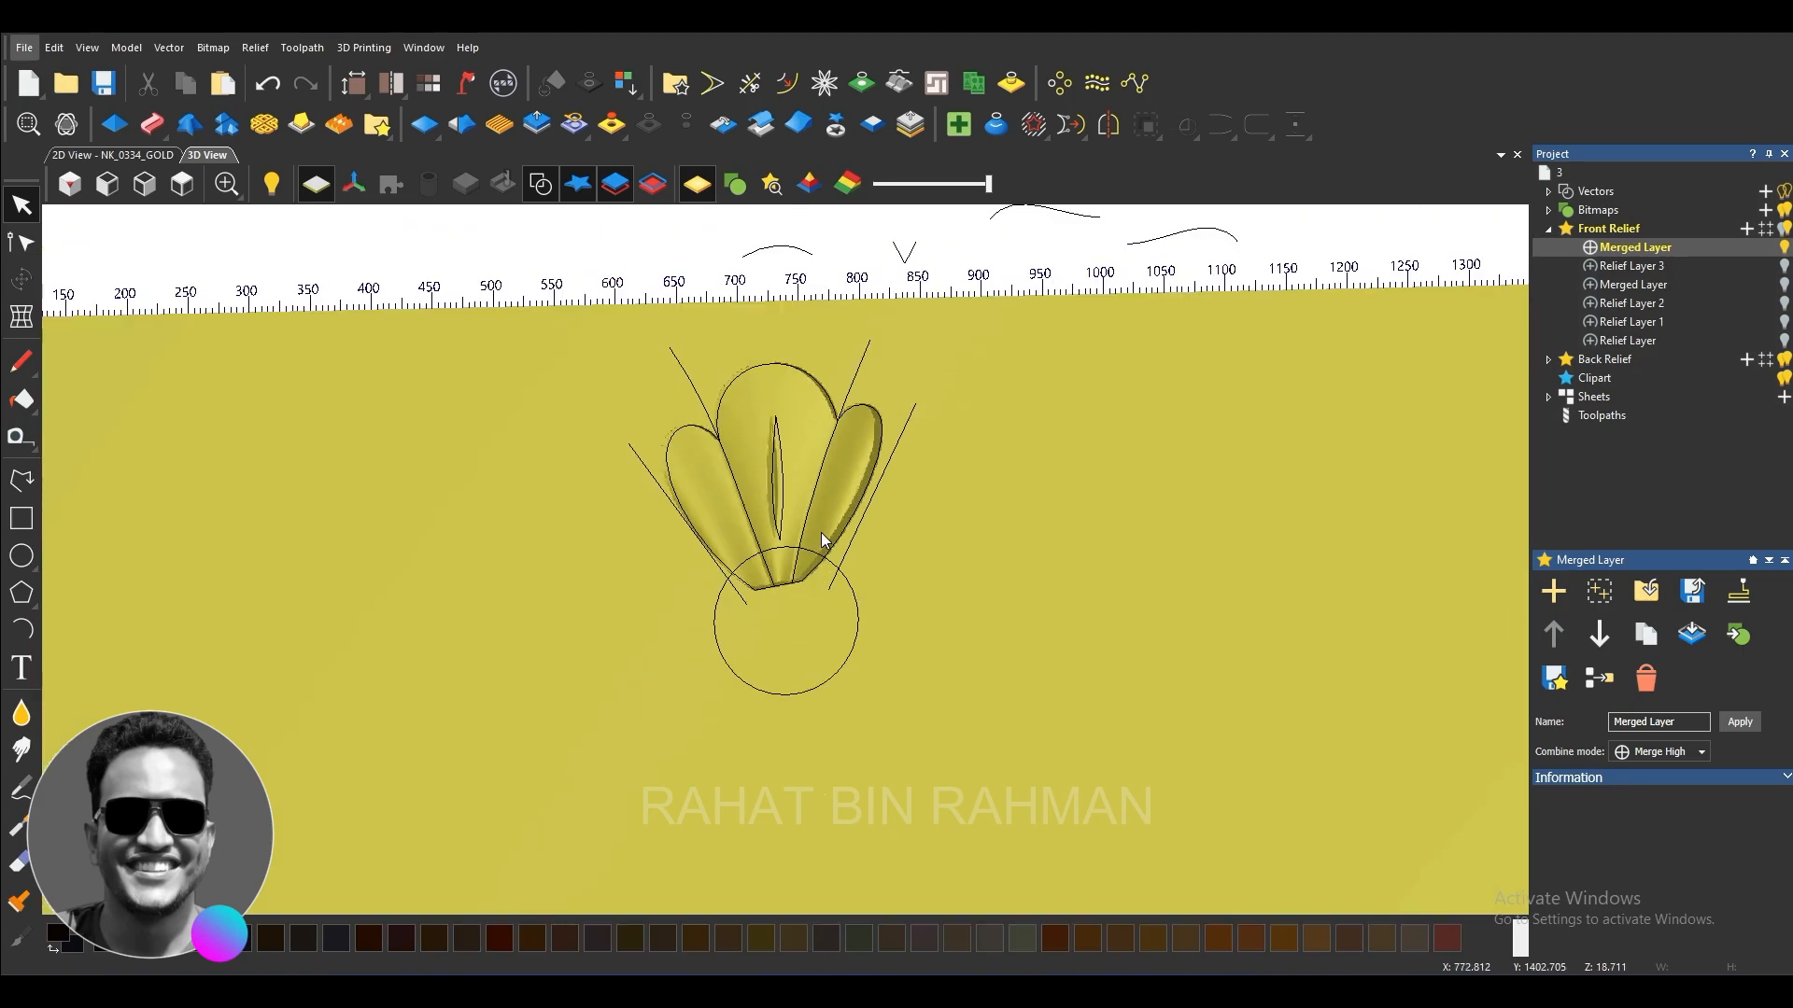
{"action": "scroll", "coordinate": [795, 499], "scroll_direction": "up", "scroll_amount": 2}
{"action": "left_click_drag", "start_coordinate": [783, 517], "coordinate": [827, 549]}
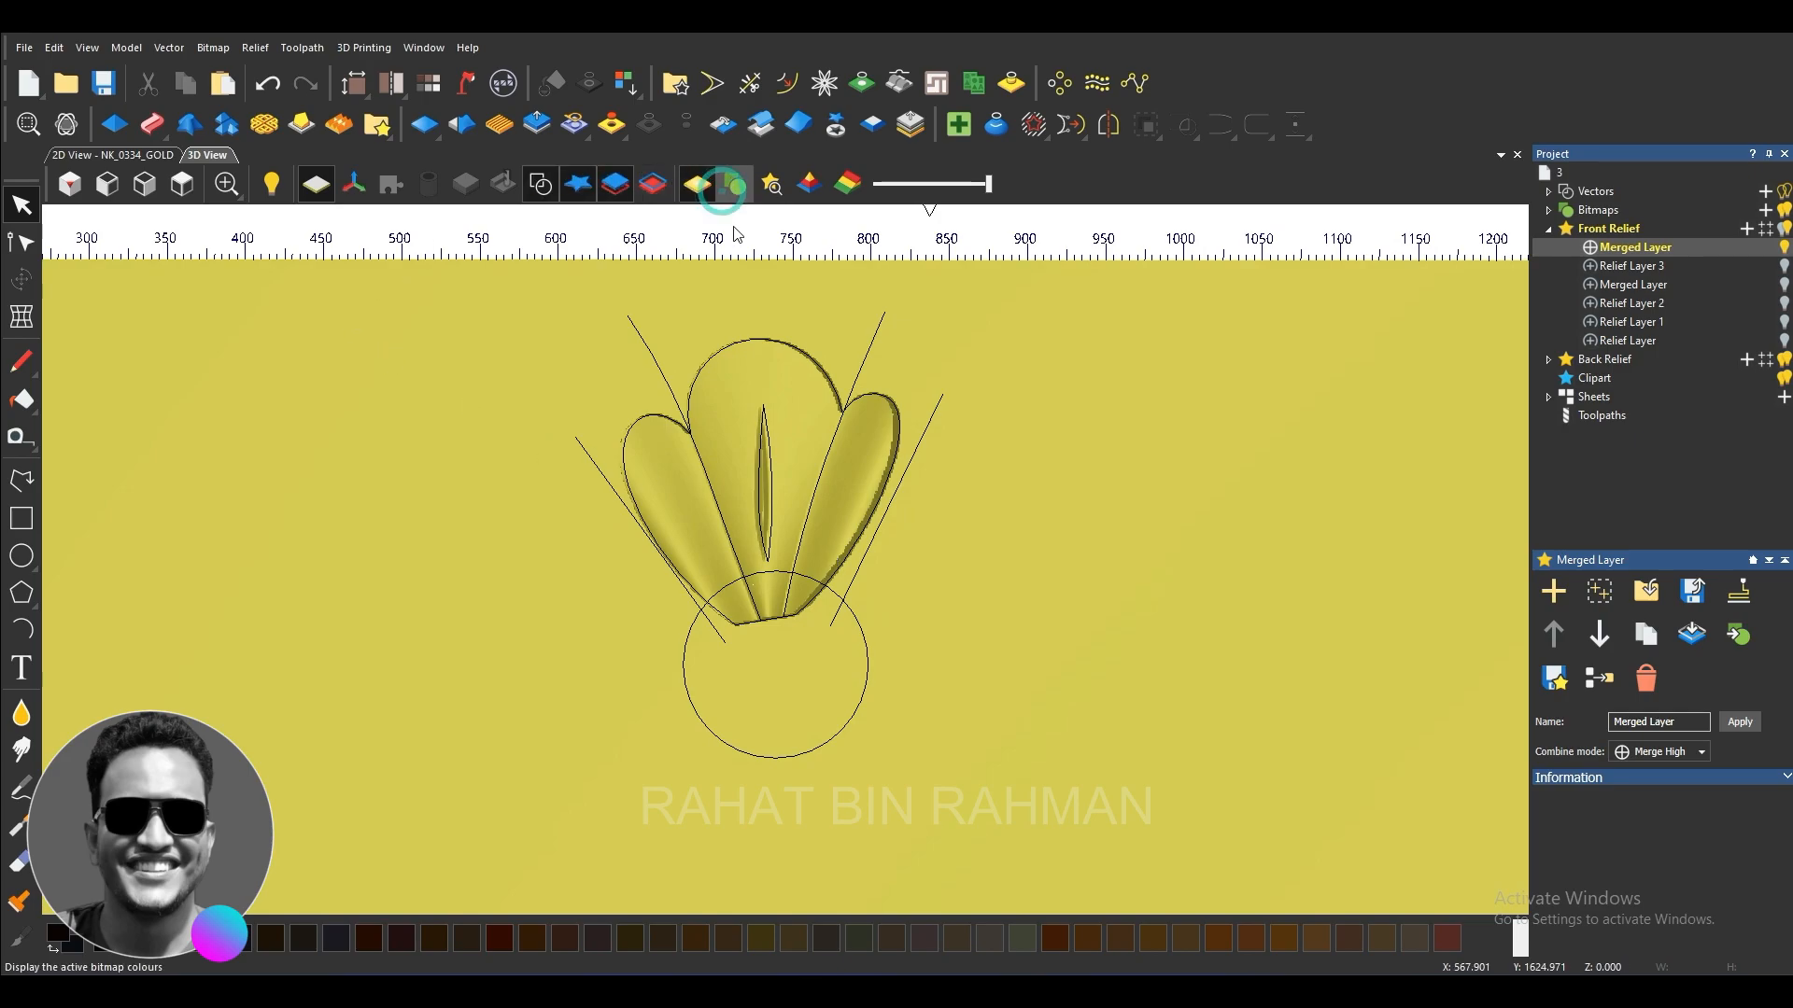
{"action": "left_click", "coordinate": [735, 184]}
{"action": "left_click_drag", "start_coordinate": [803, 580], "coordinate": [898, 542]}
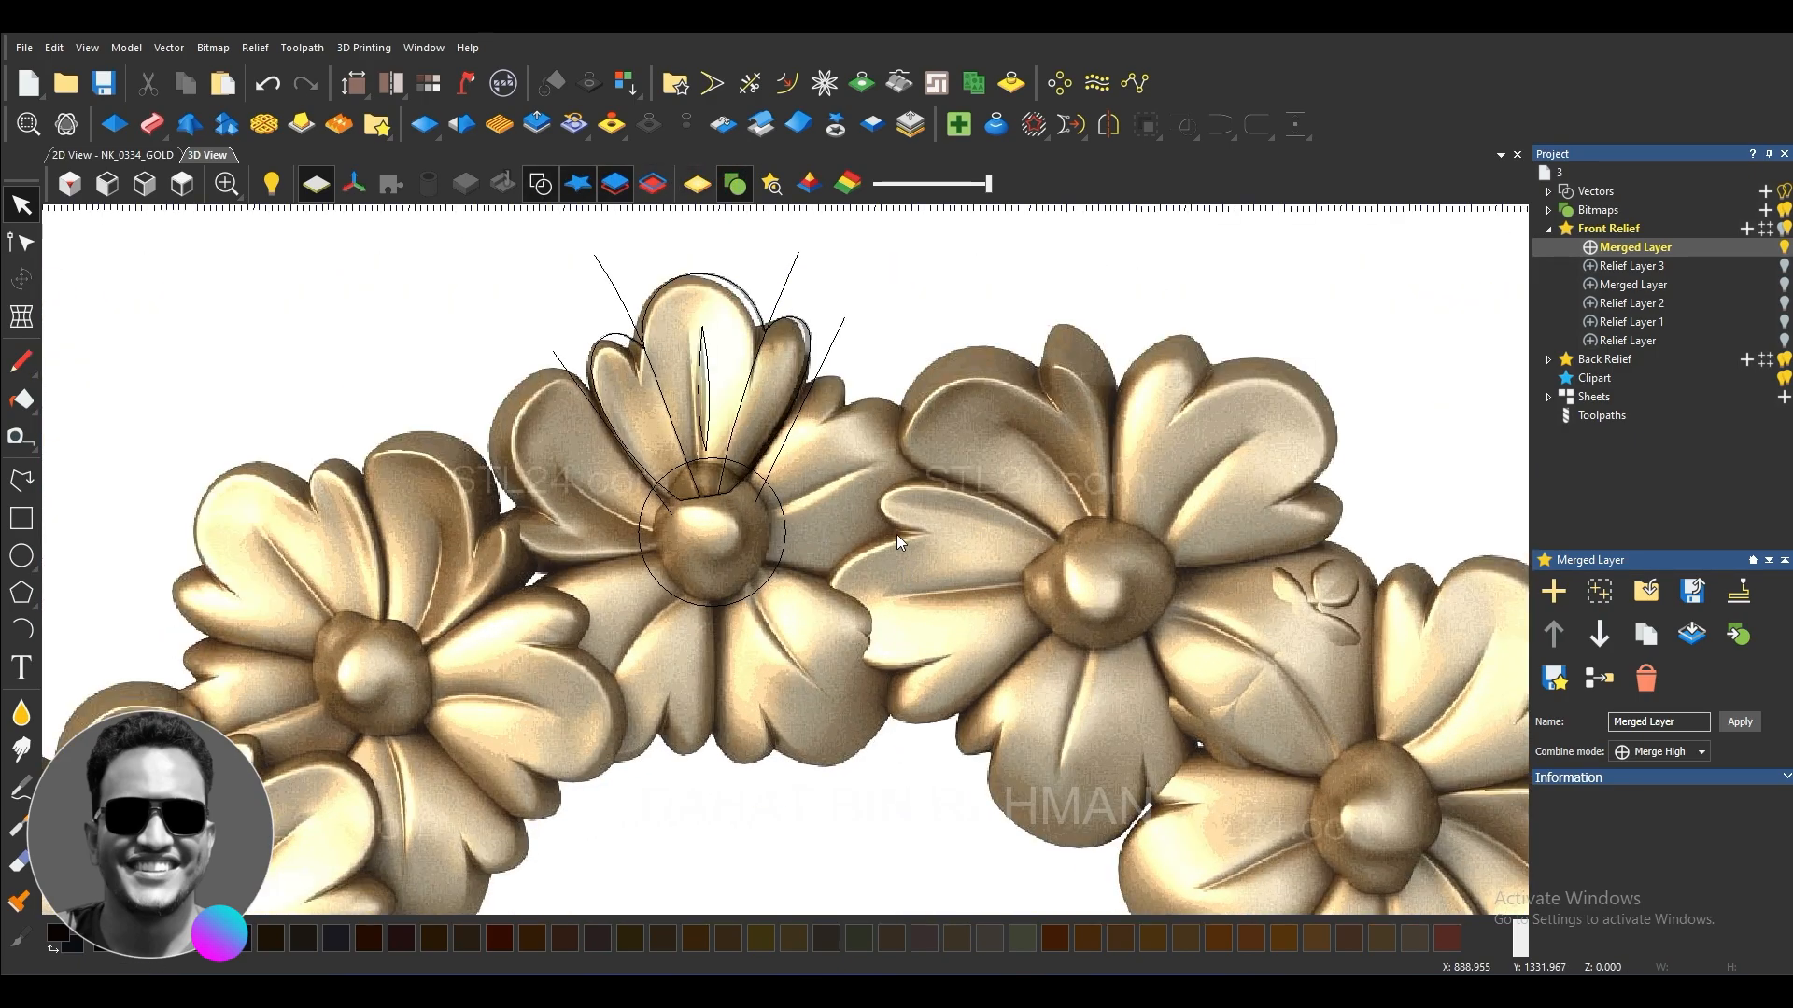
Step: Turn the petal relief into relief clipart and place four copies of it around the flower's centre
{"action": "left_click", "coordinate": [844, 136]}
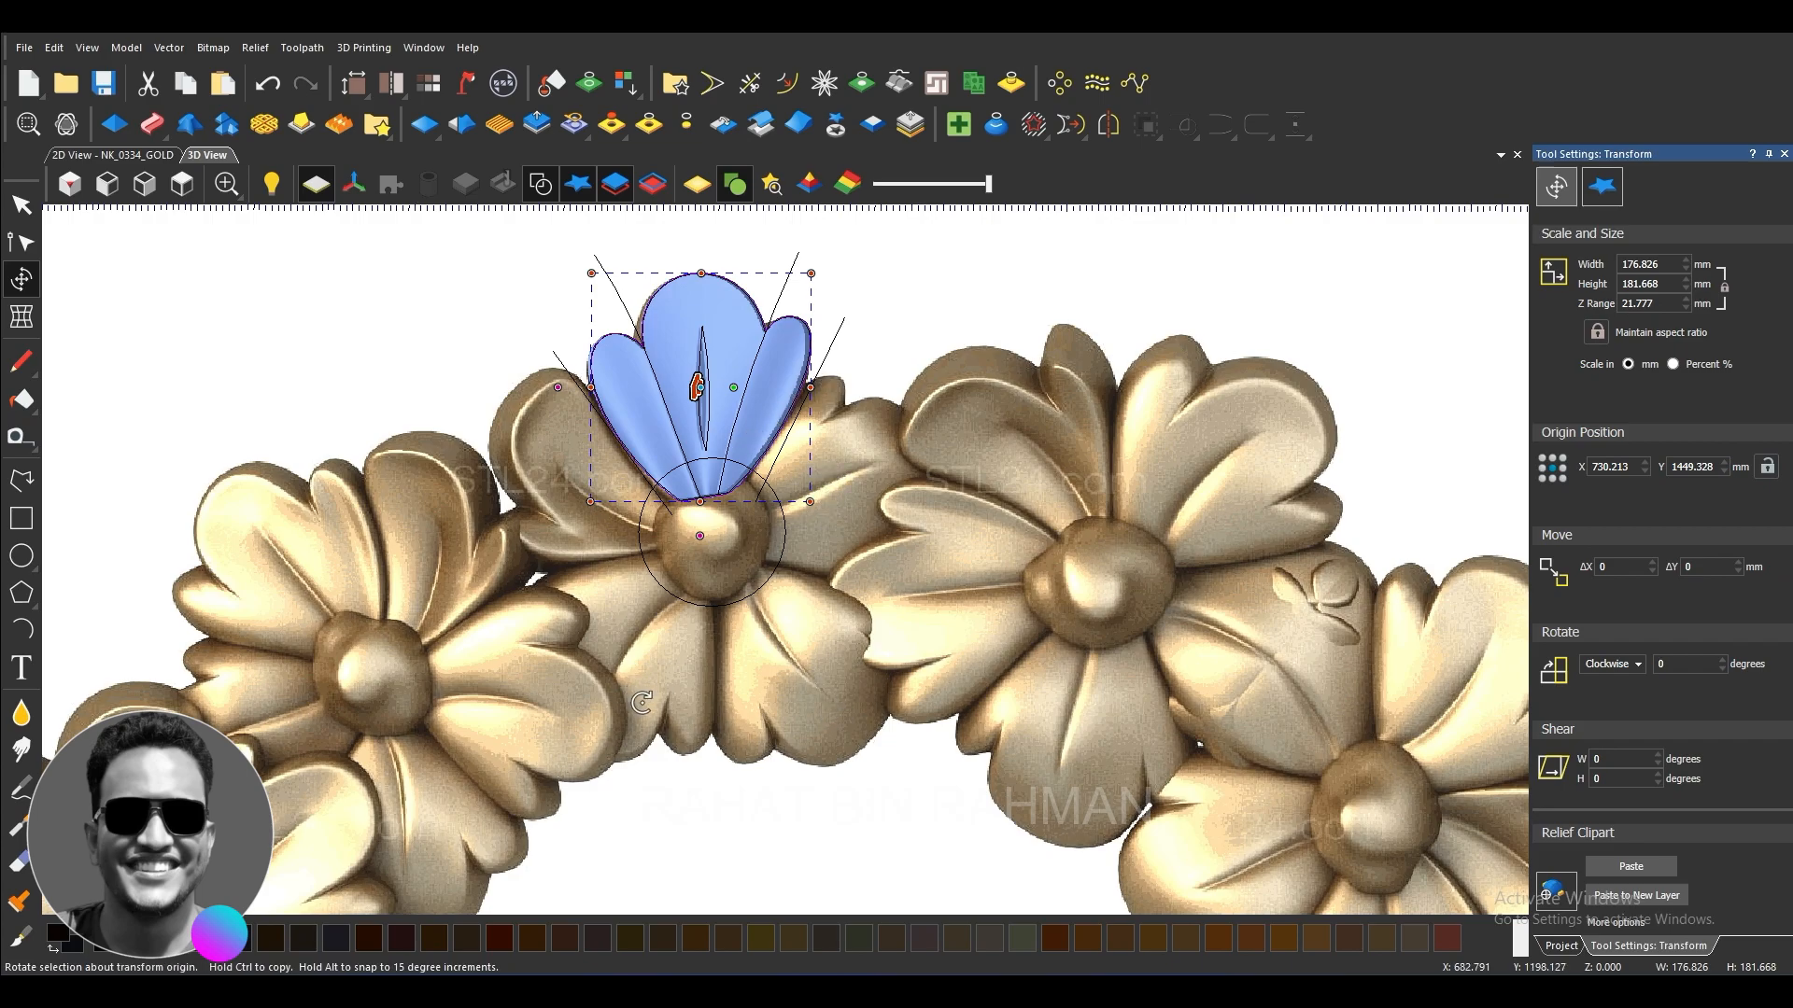
{"action": "left_click_drag", "start_coordinate": [712, 358], "coordinate": [570, 513]}
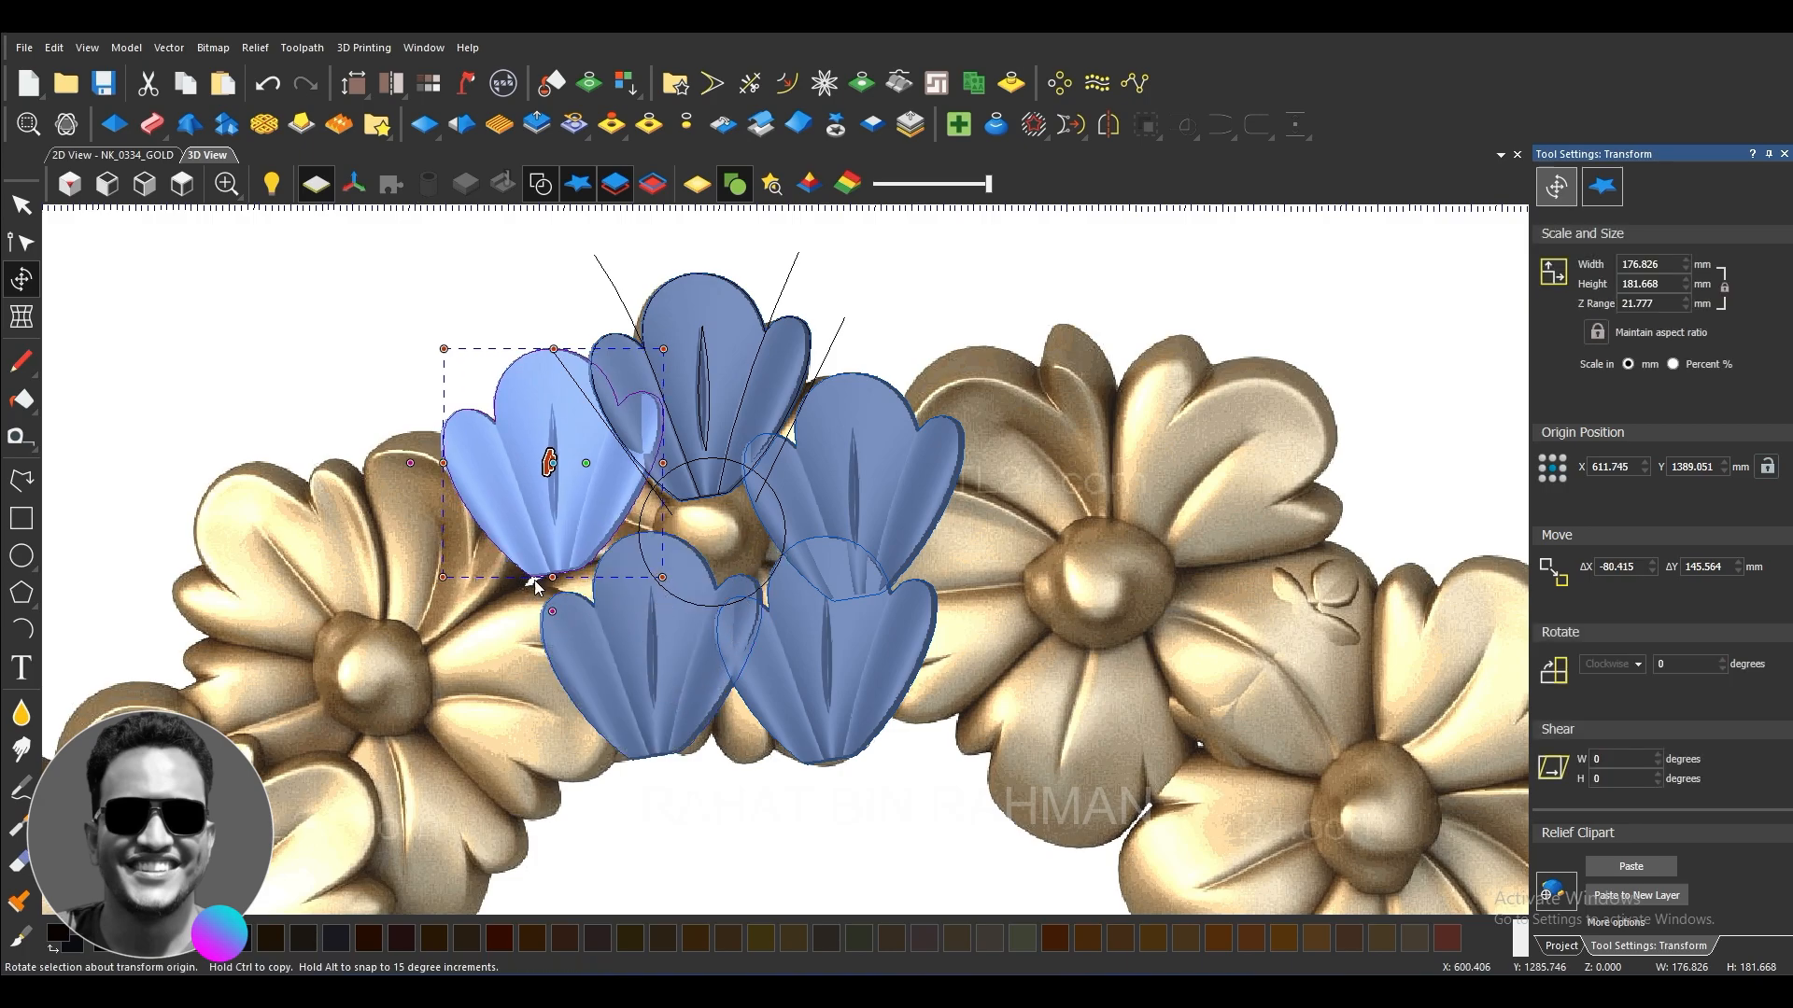
Step: Rotate the upper-left petal copy by about -59.3 and a further -3.6 degrees, moving it onto the bitmap's petal
{"action": "left_click_drag", "start_coordinate": [406, 457], "coordinate": [500, 552]}
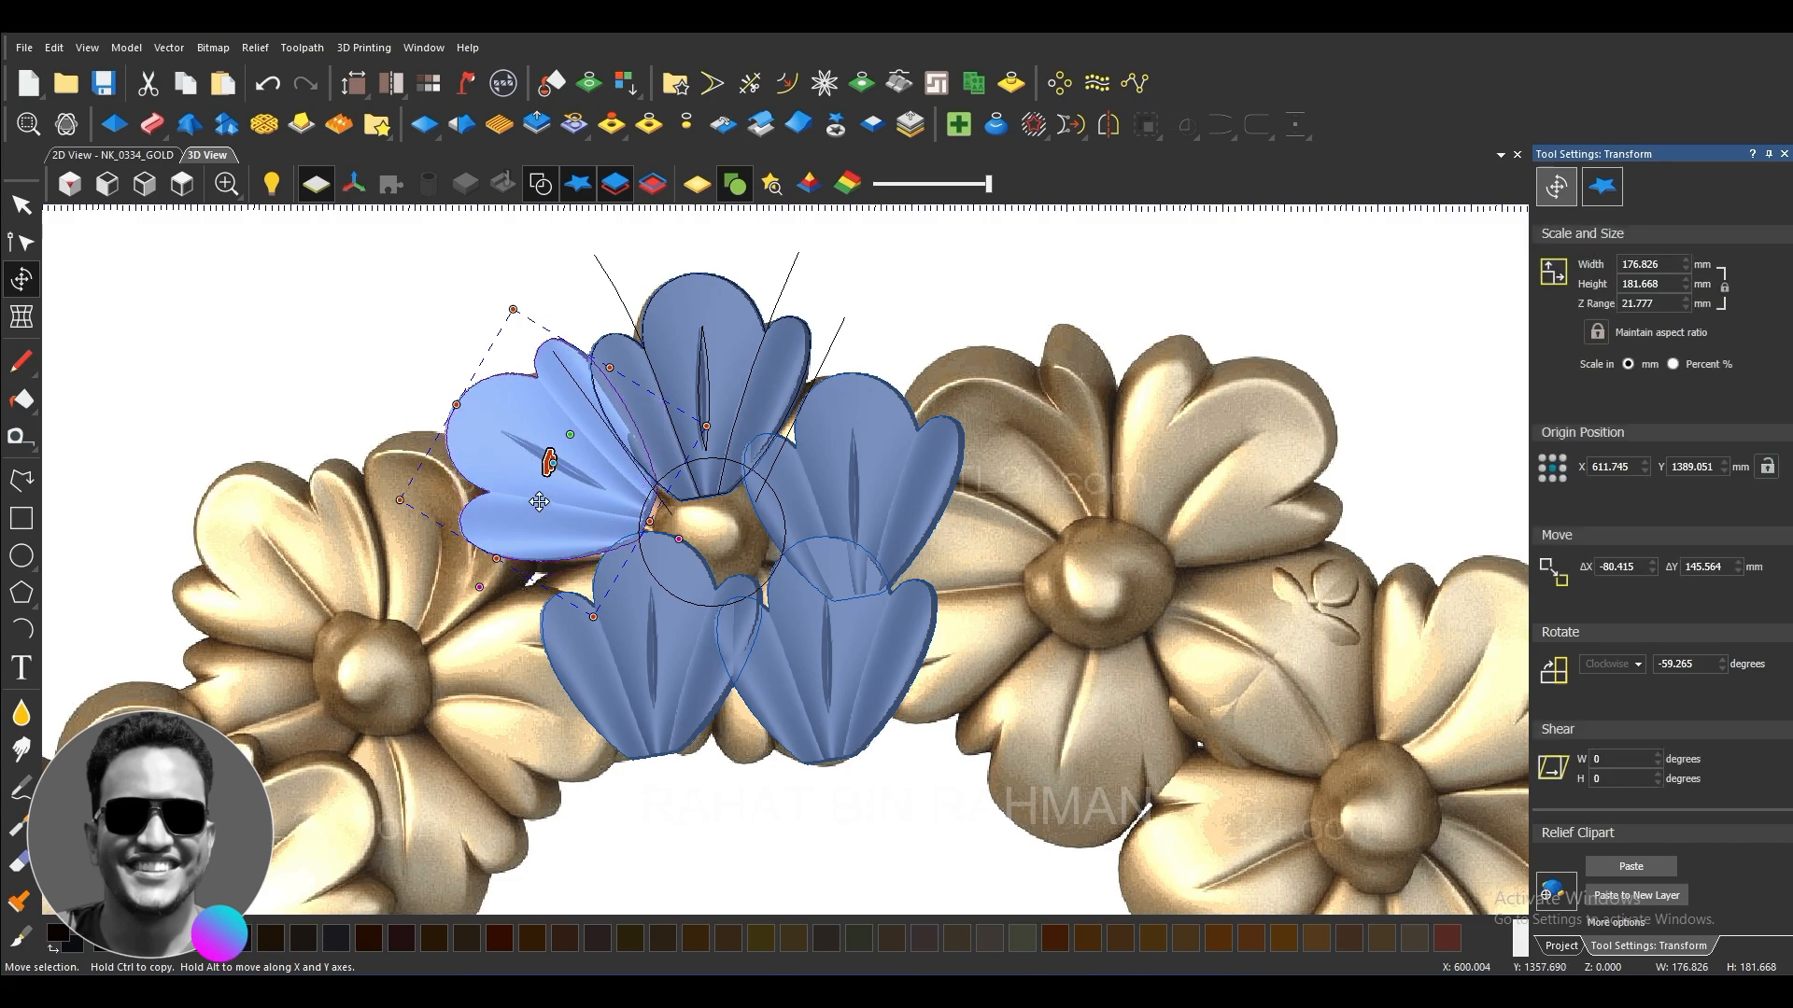
{"action": "scroll", "coordinate": [540, 502], "scroll_direction": "up", "scroll_amount": 1}
{"action": "mouse_move", "coordinate": [595, 511]}
{"action": "left_mouse_down"}
{"action": "mouse_move", "coordinate": [611, 522]}
{"action": "mouse_move", "coordinate": [575, 499]}
{"action": "mouse_move", "coordinate": [596, 514]}
{"action": "left_mouse_up"}
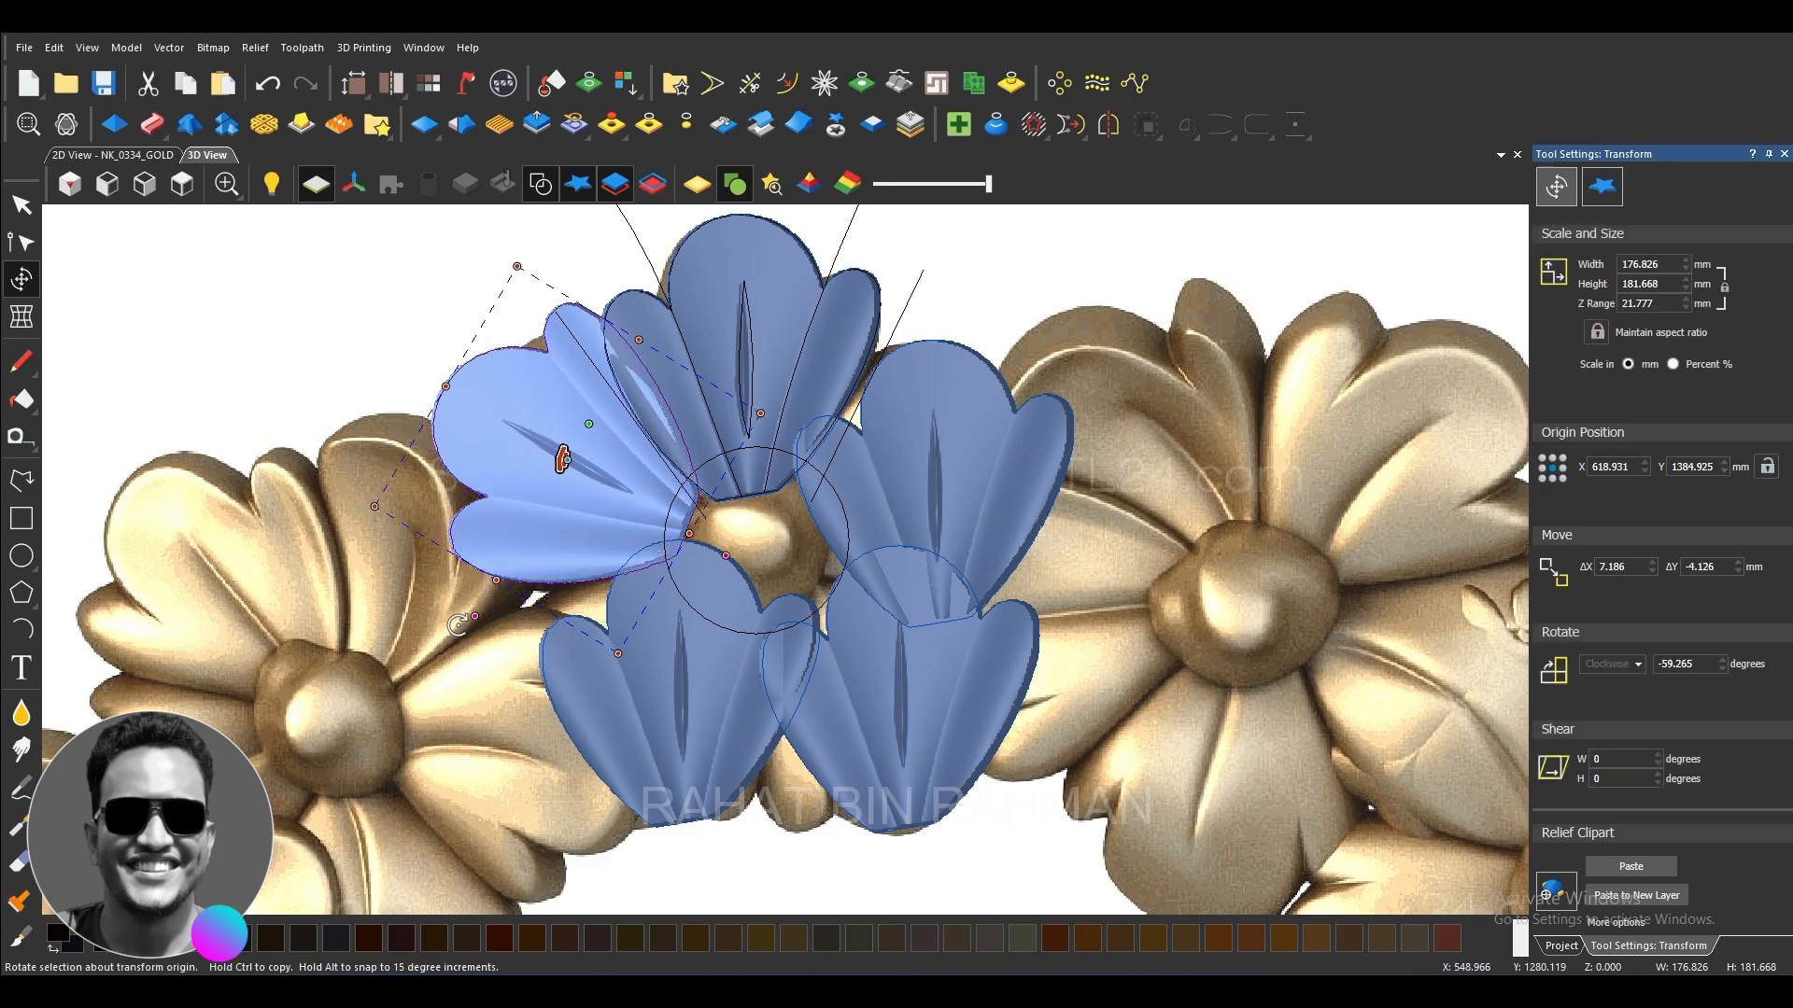
{"action": "left_click_drag", "start_coordinate": [464, 624], "coordinate": [537, 533]}
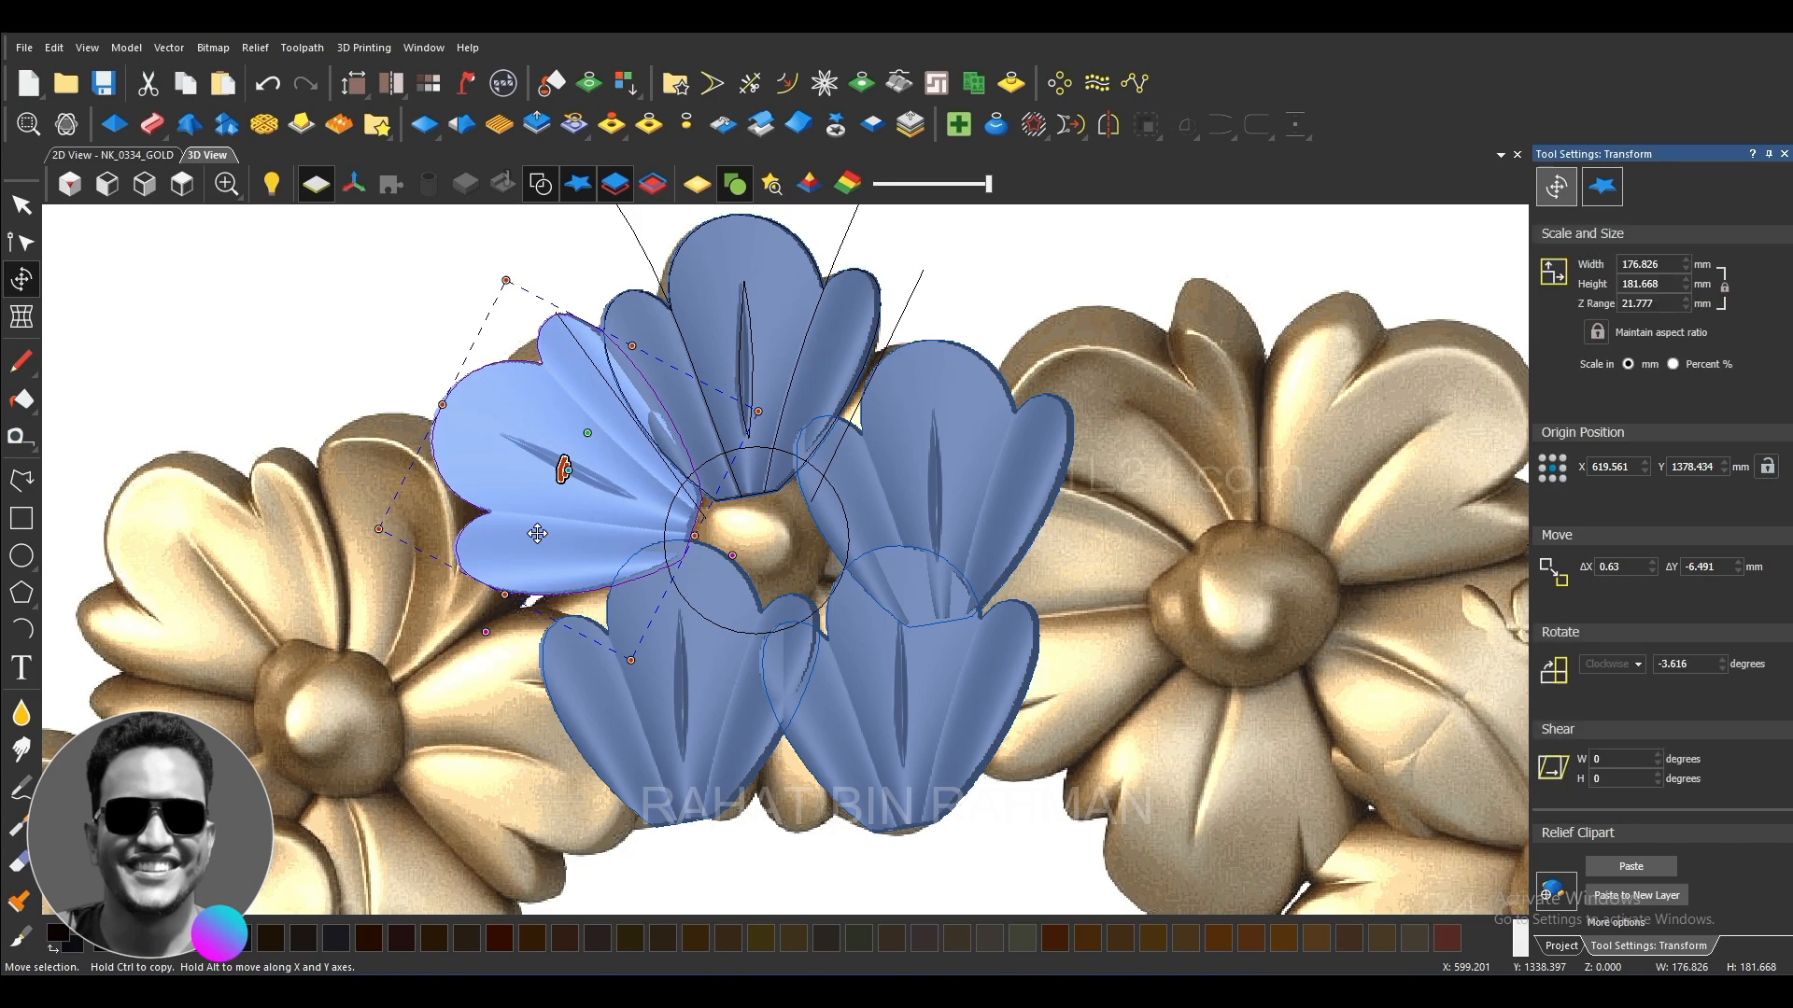
Step: Rotate the lower-left petal copy by about -134.5 degrees and move it onto the matching petal beside the flower centre
{"action": "left_click", "coordinate": [689, 691]}
{"action": "left_click", "coordinate": [700, 698]}
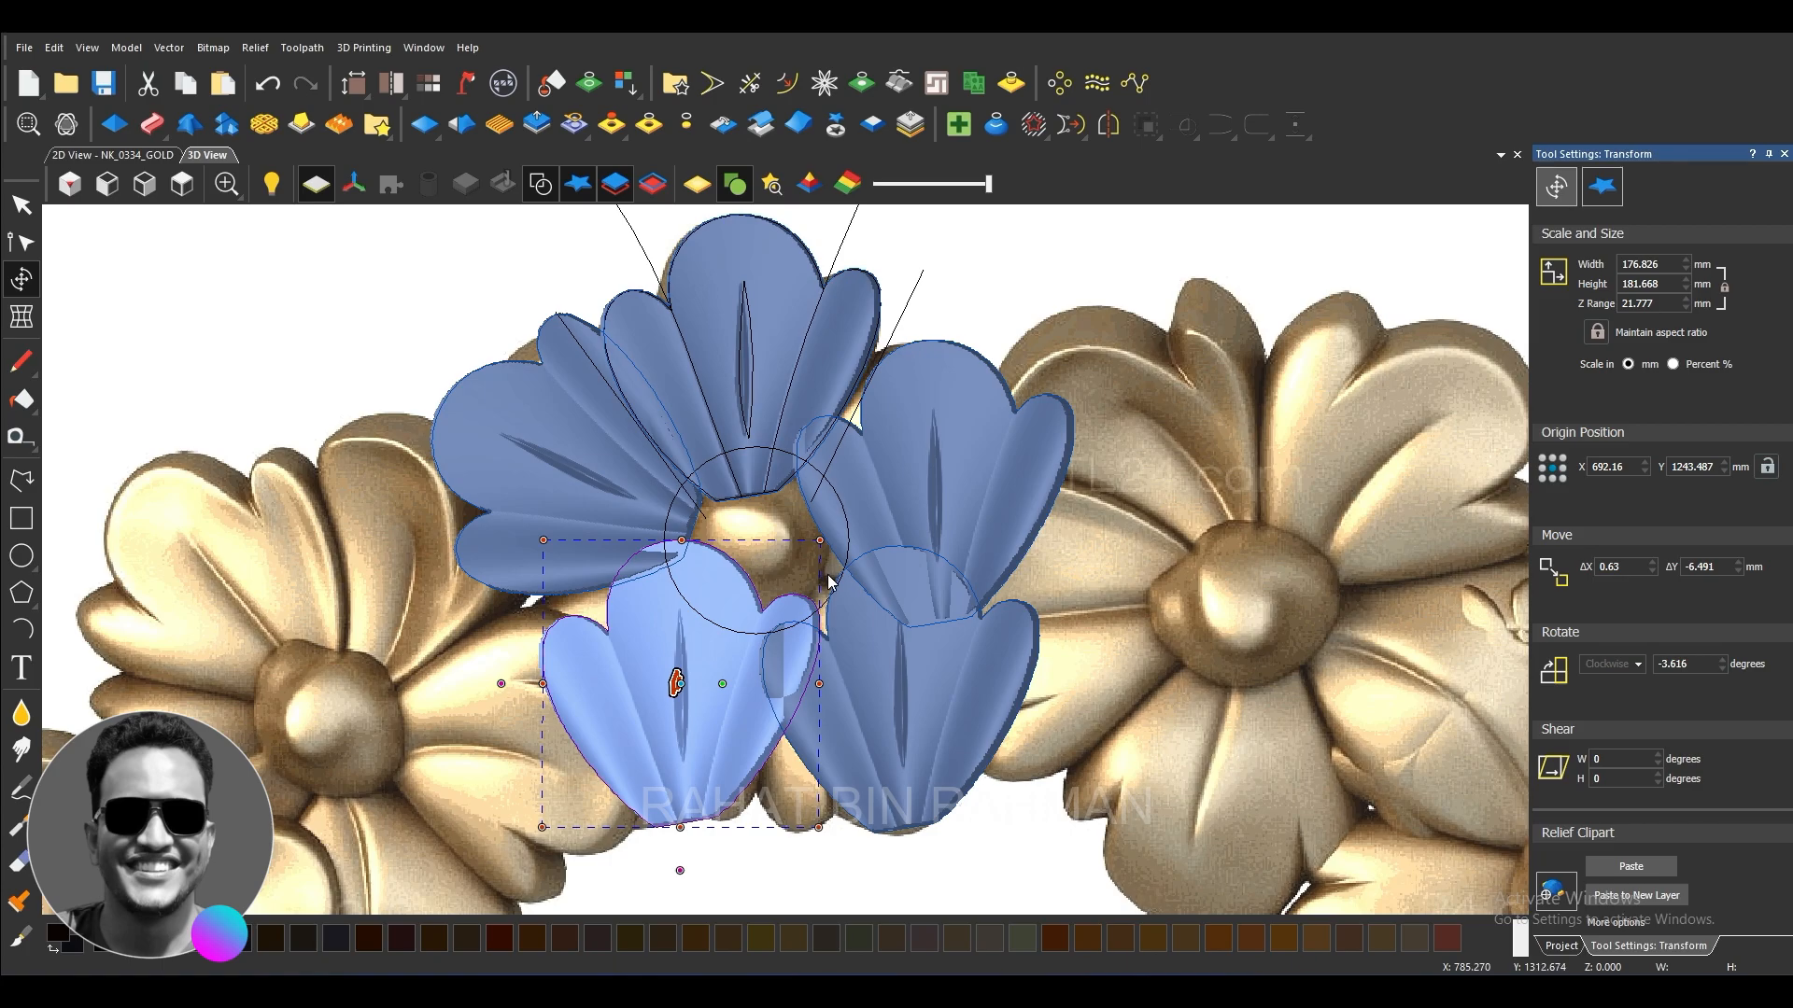
{"action": "left_click_drag", "start_coordinate": [501, 699], "coordinate": [688, 741]}
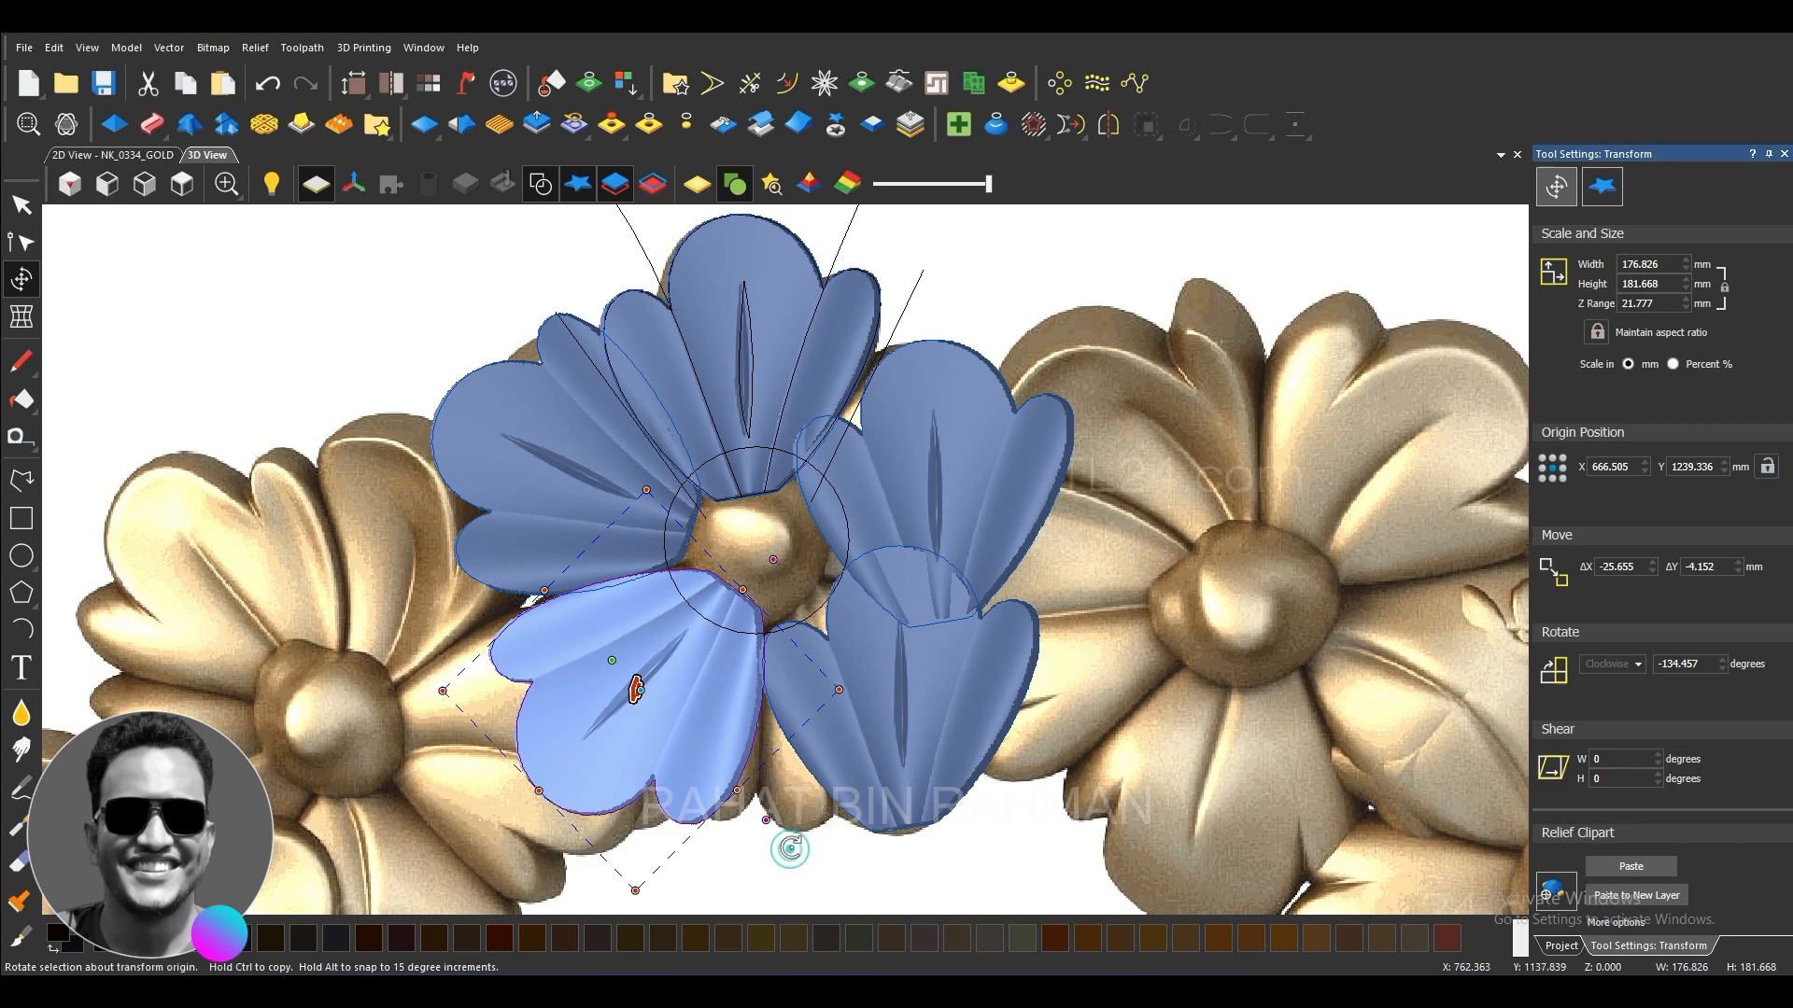
{"action": "key", "text": "Escape"}
Step: Rotate the lower-right petal copy by about 146.7 and a further 9.6 degrees, moving it toward the flower centre
{"action": "left_click", "coordinate": [935, 699]}
{"action": "double_click", "coordinate": [936, 698]}
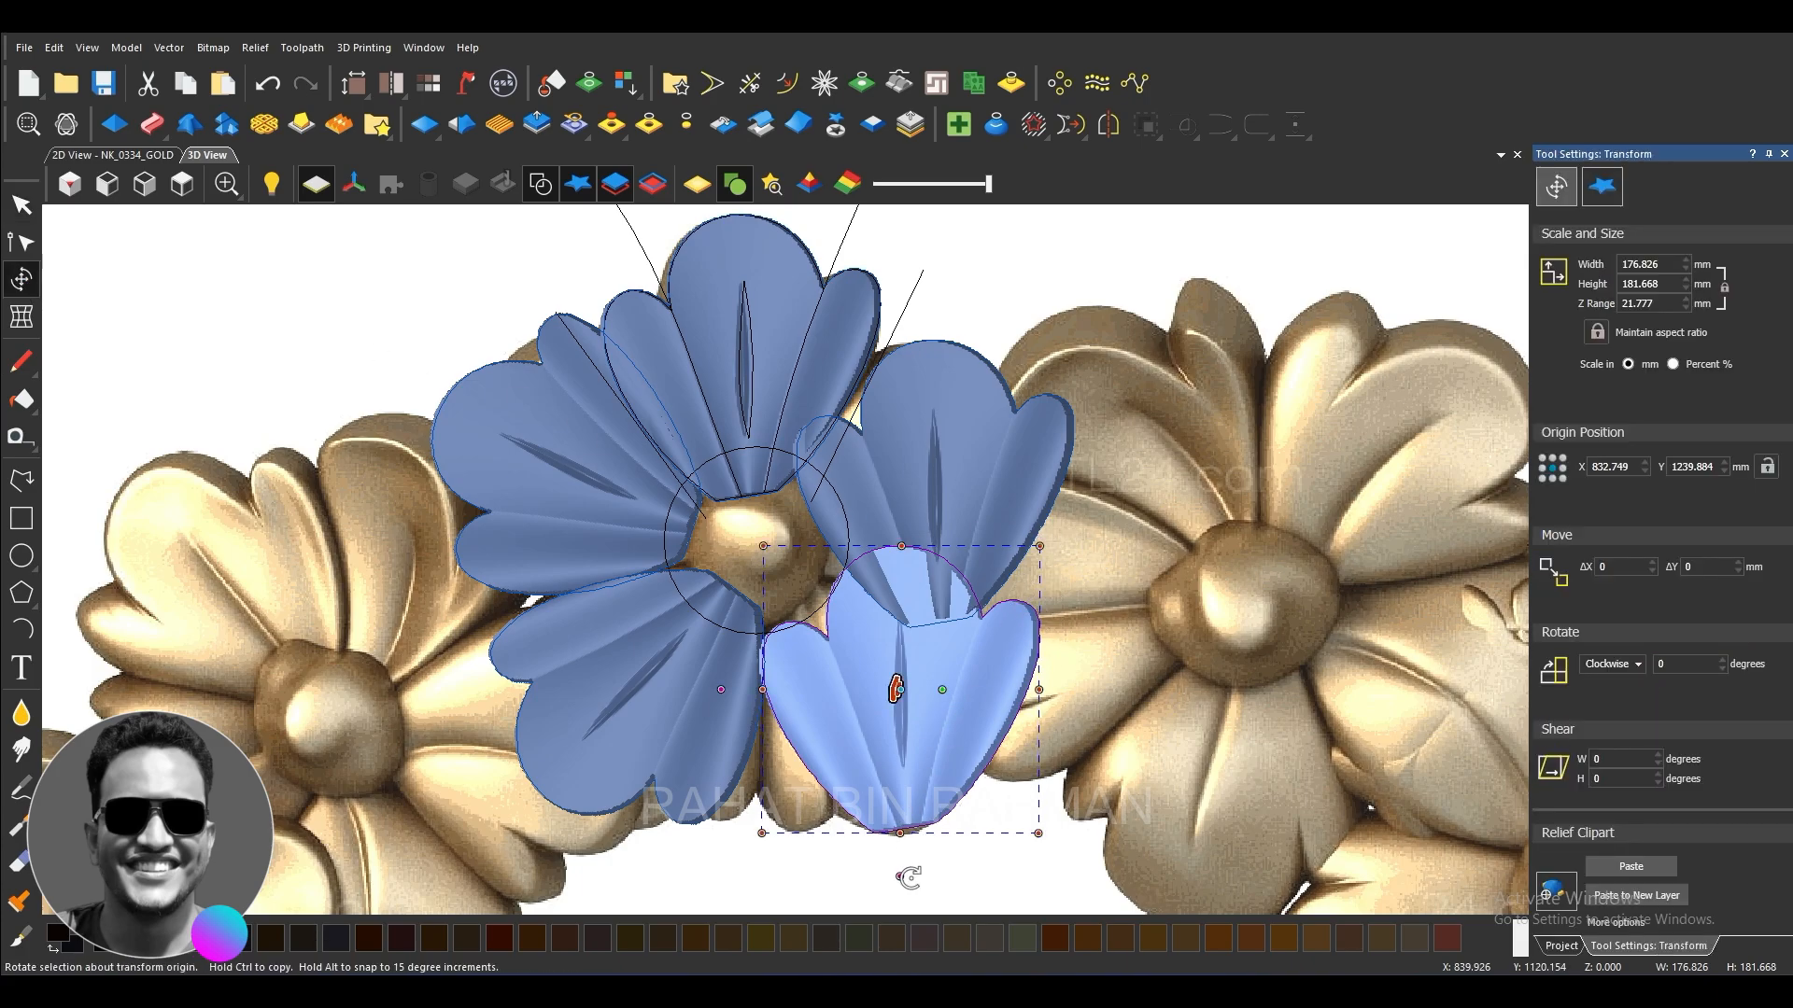
{"action": "left_click_drag", "start_coordinate": [716, 688], "coordinate": [716, 658]}
{"action": "key", "text": "Escape"}
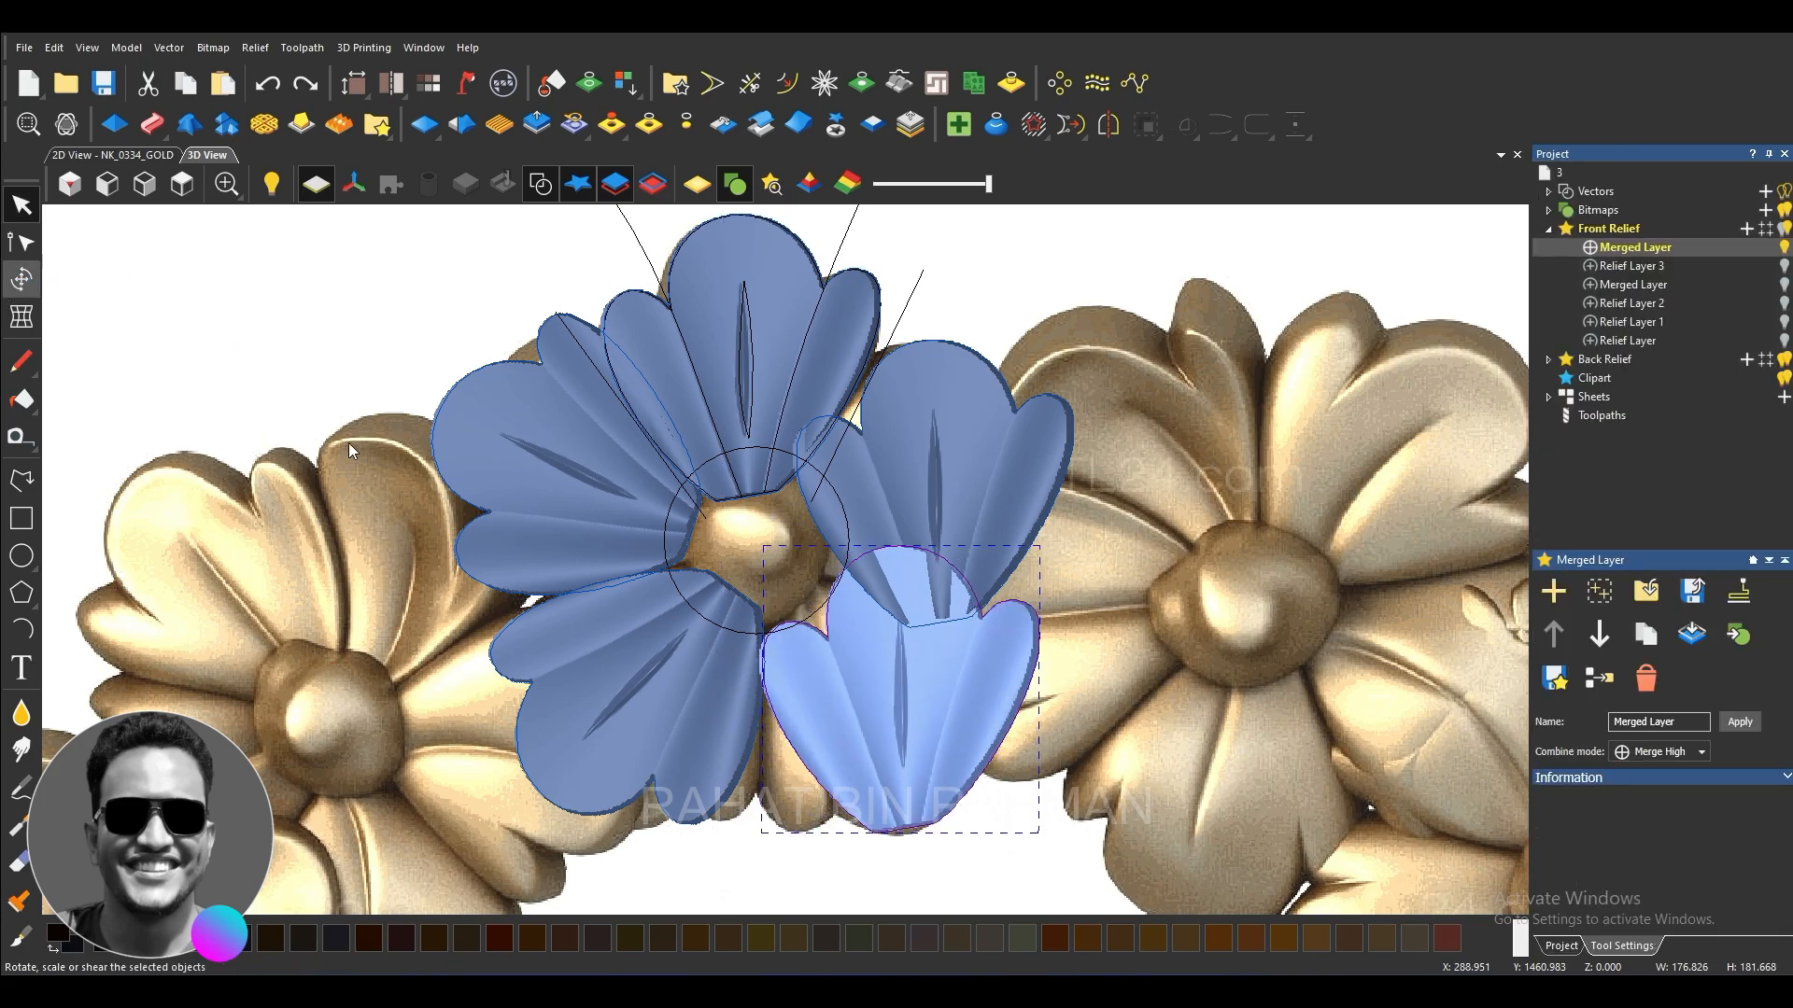
{"action": "left_click", "coordinate": [21, 279]}
{"action": "left_click_drag", "start_coordinate": [908, 876], "coordinate": [816, 565]}
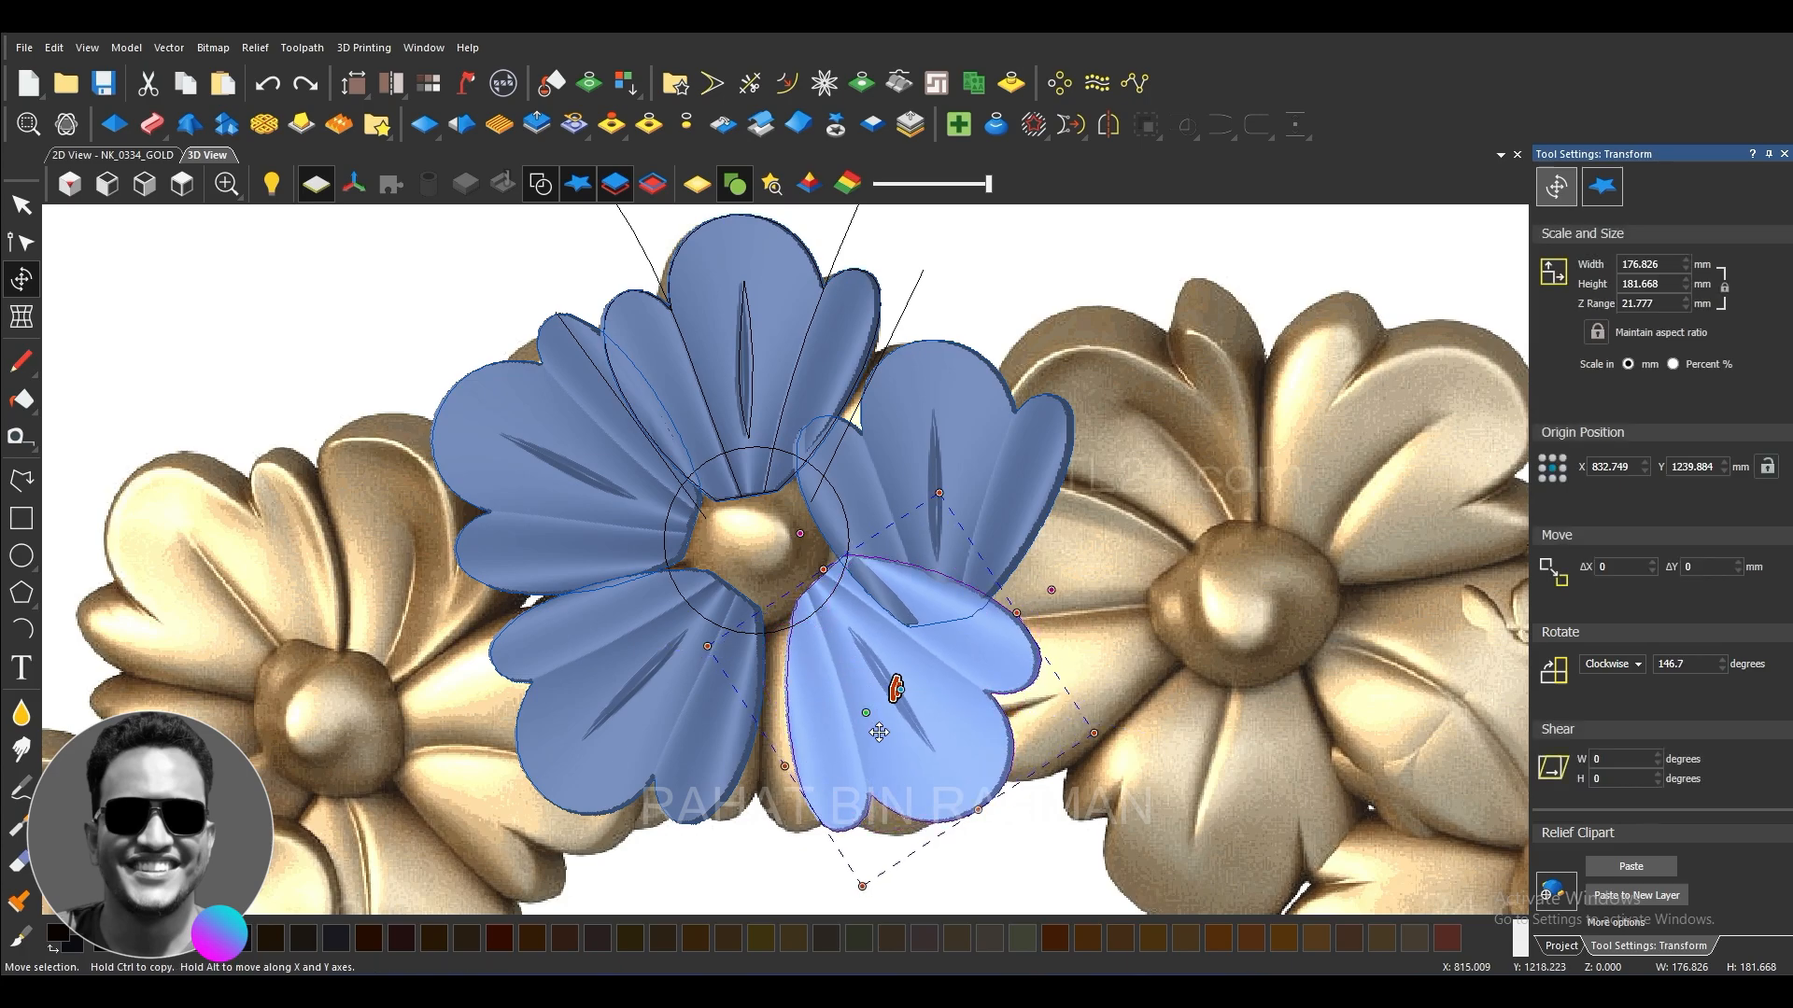
{"action": "left_click_drag", "start_coordinate": [923, 754], "coordinate": [884, 734]}
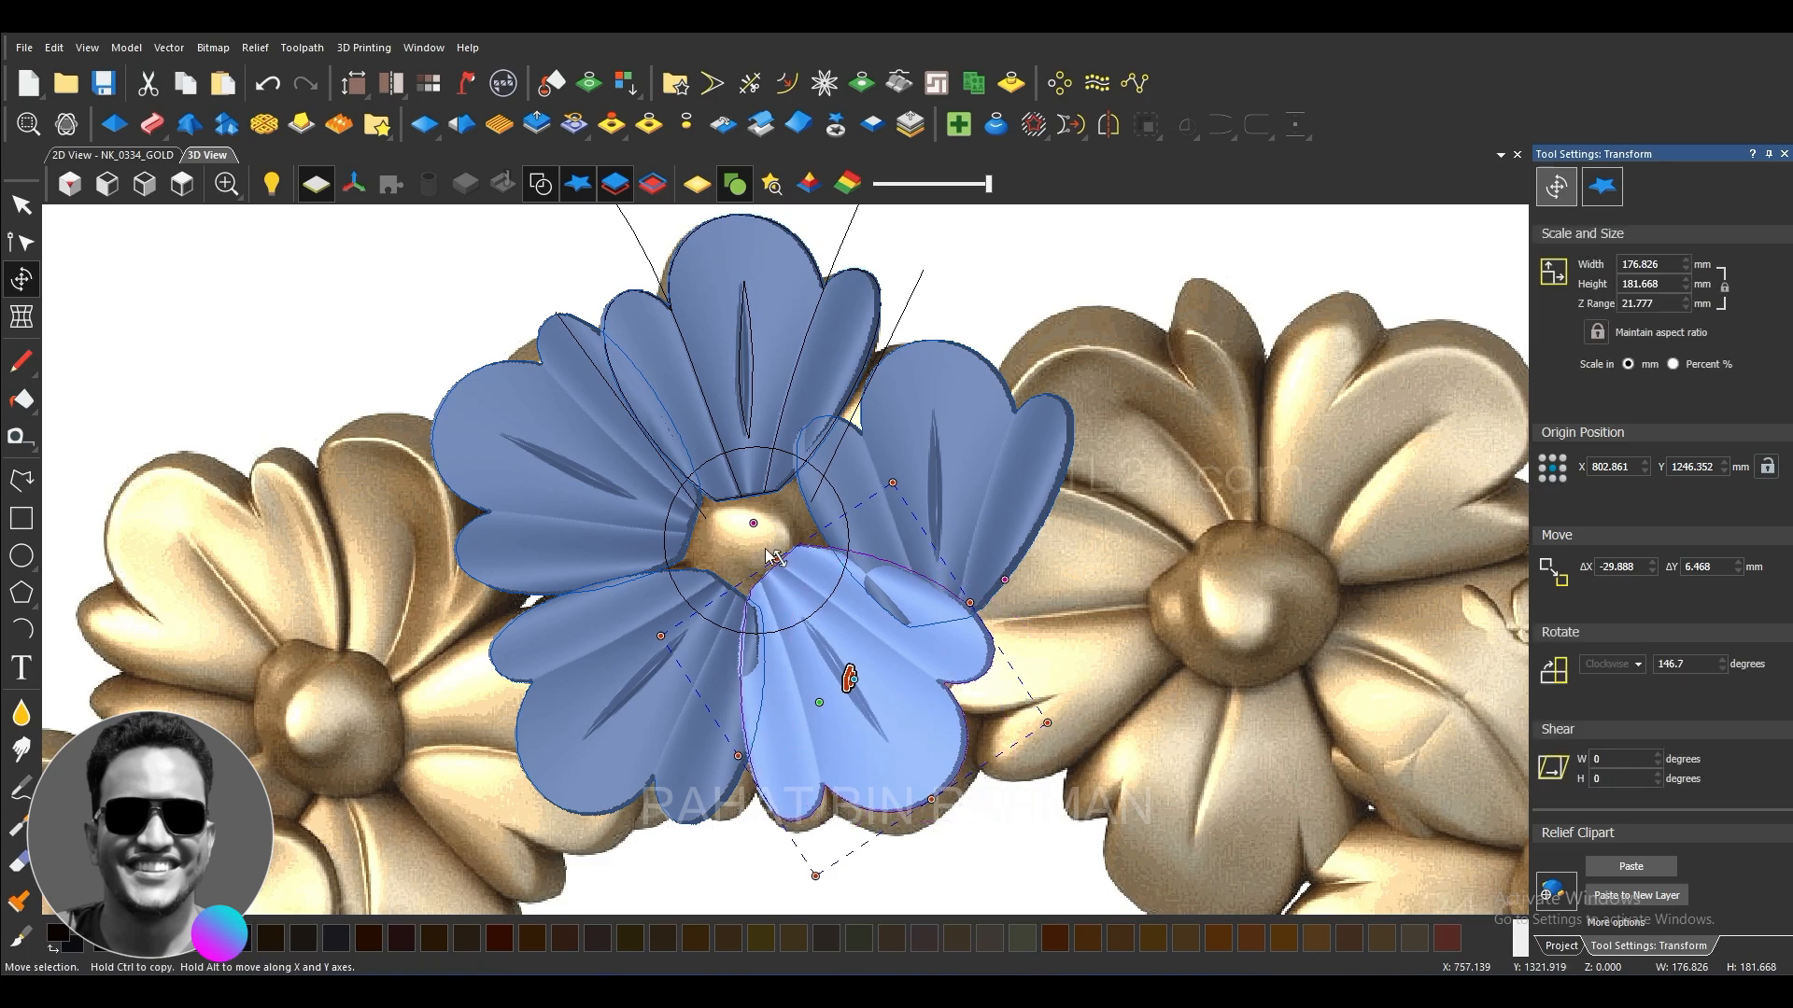
{"action": "left_click_drag", "start_coordinate": [758, 524], "coordinate": [779, 590]}
Step: Rotate the right petal copy by about 66.8 degrees and move it about 13 mm left against the flower centre
{"action": "left_click_drag", "start_coordinate": [863, 654], "coordinate": [1005, 468]}
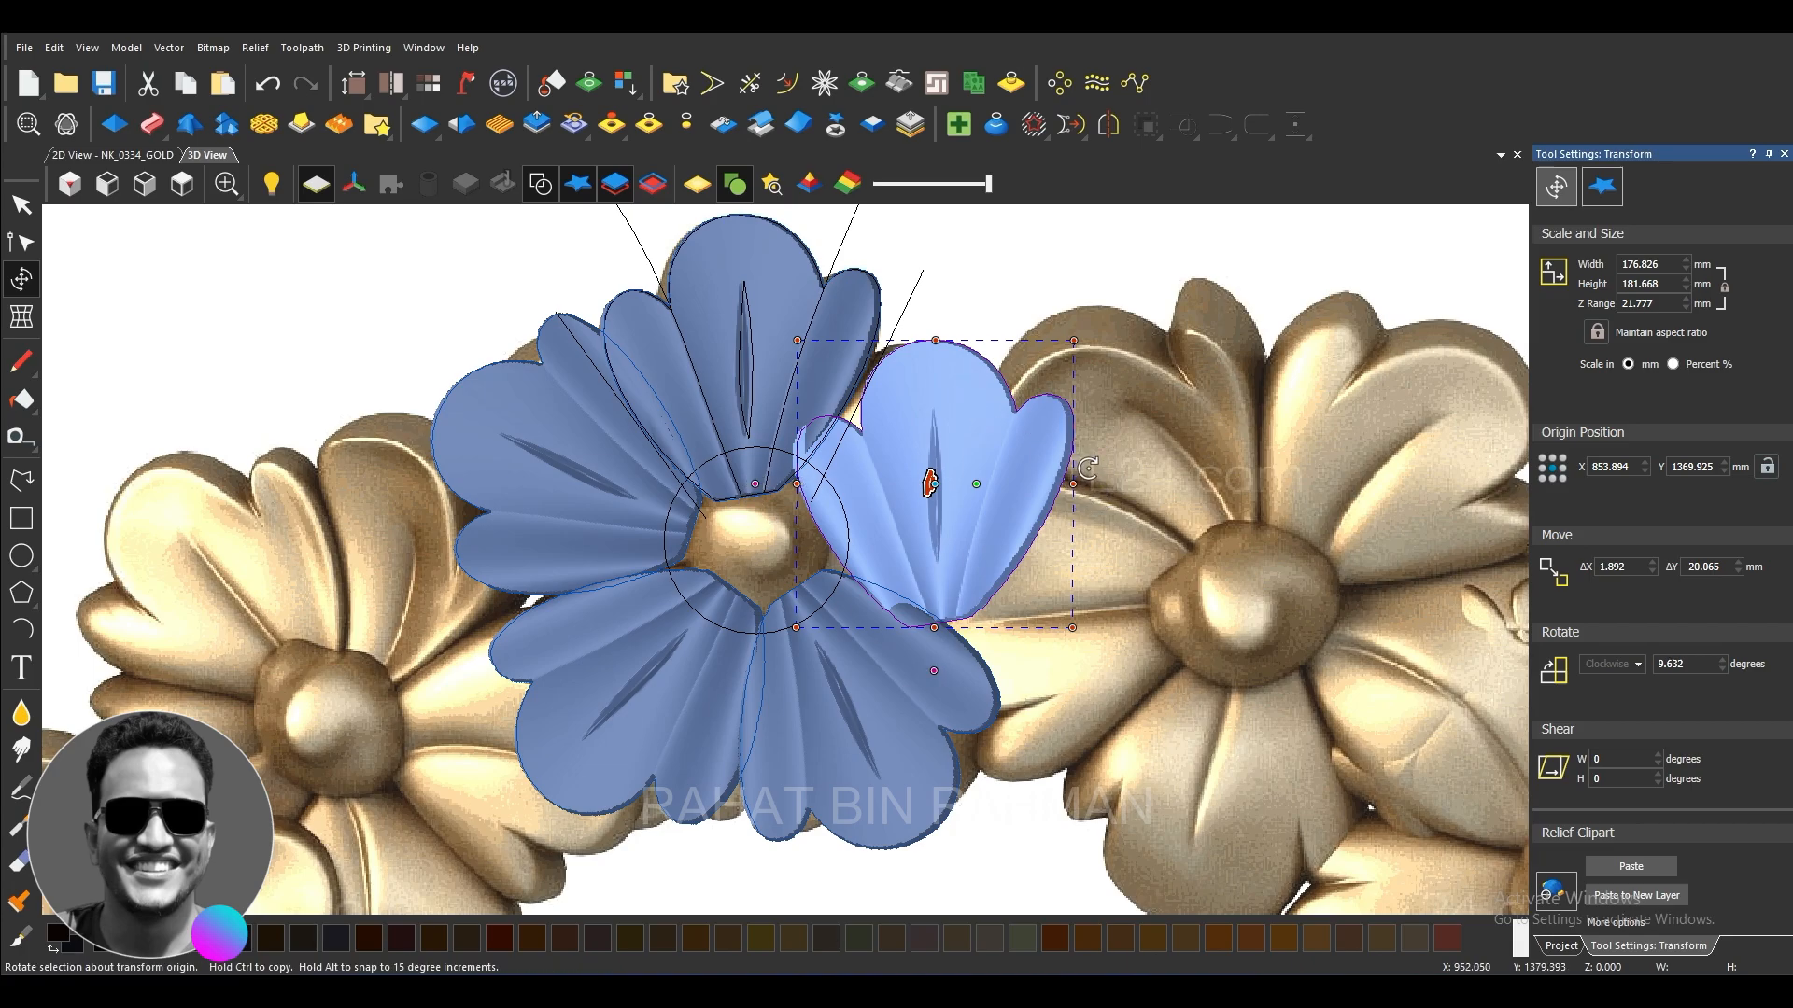
{"action": "left_click_drag", "start_coordinate": [1102, 474], "coordinate": [992, 602]}
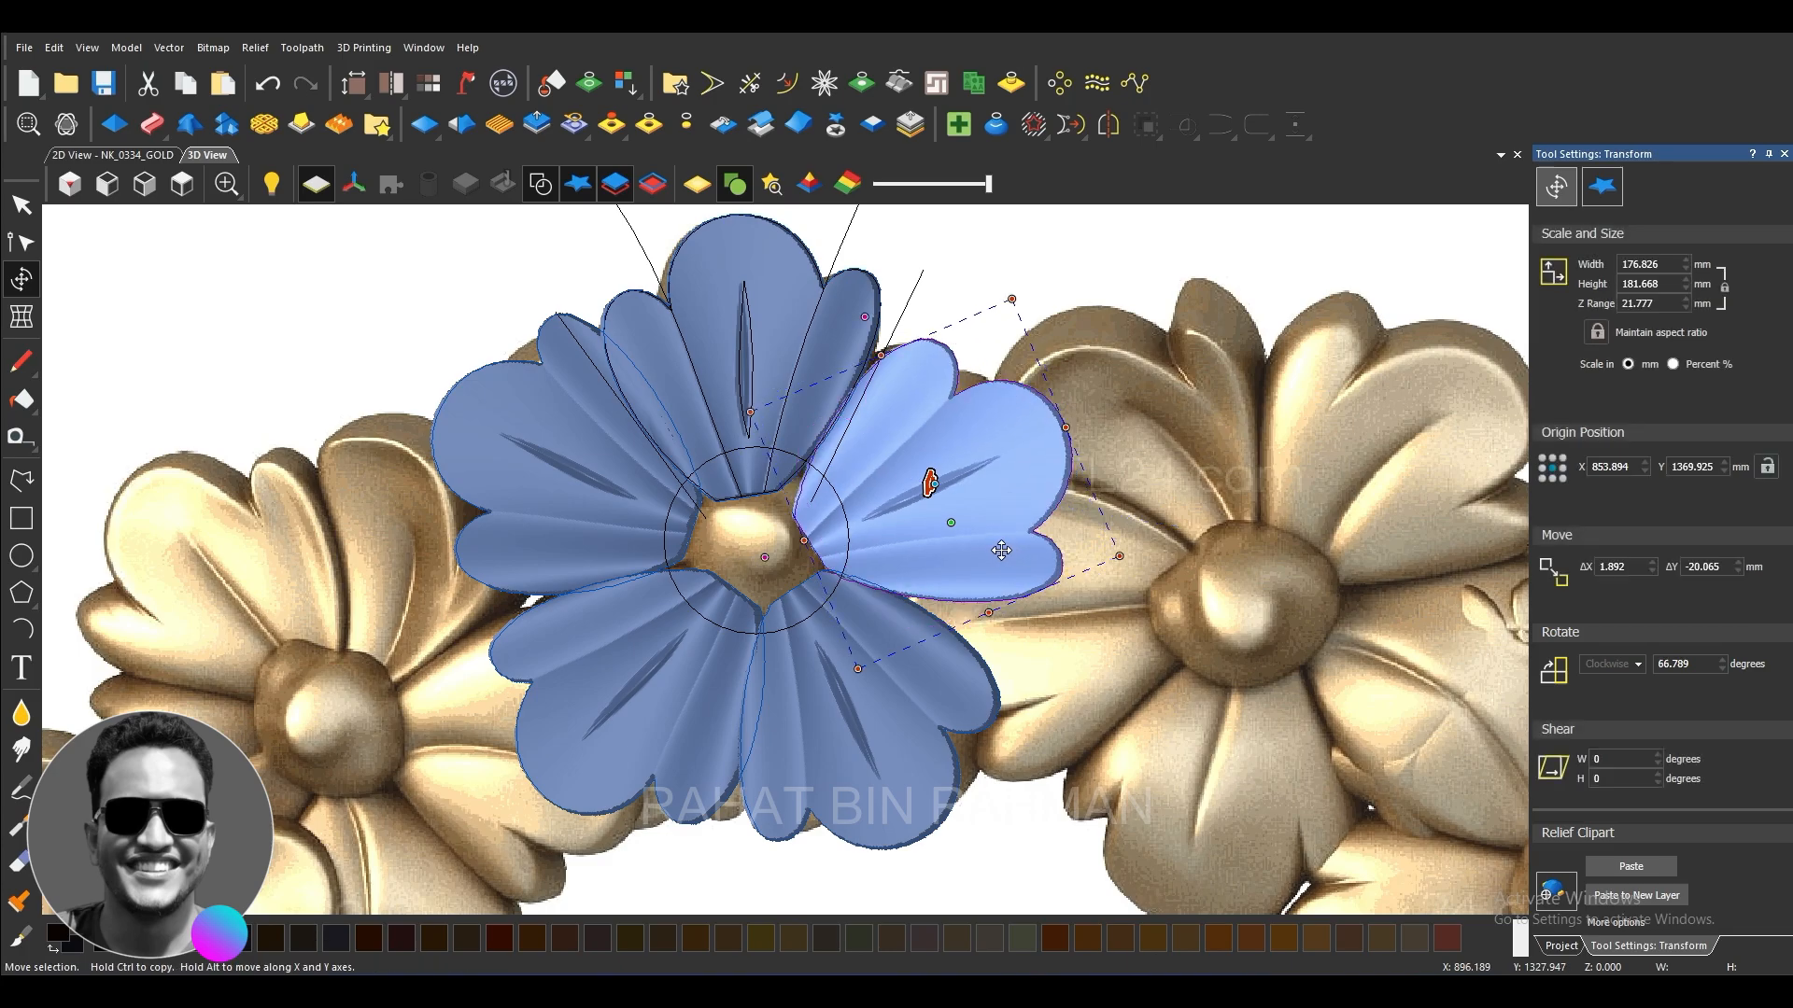
{"action": "left_click_drag", "start_coordinate": [981, 551], "coordinate": [980, 551]}
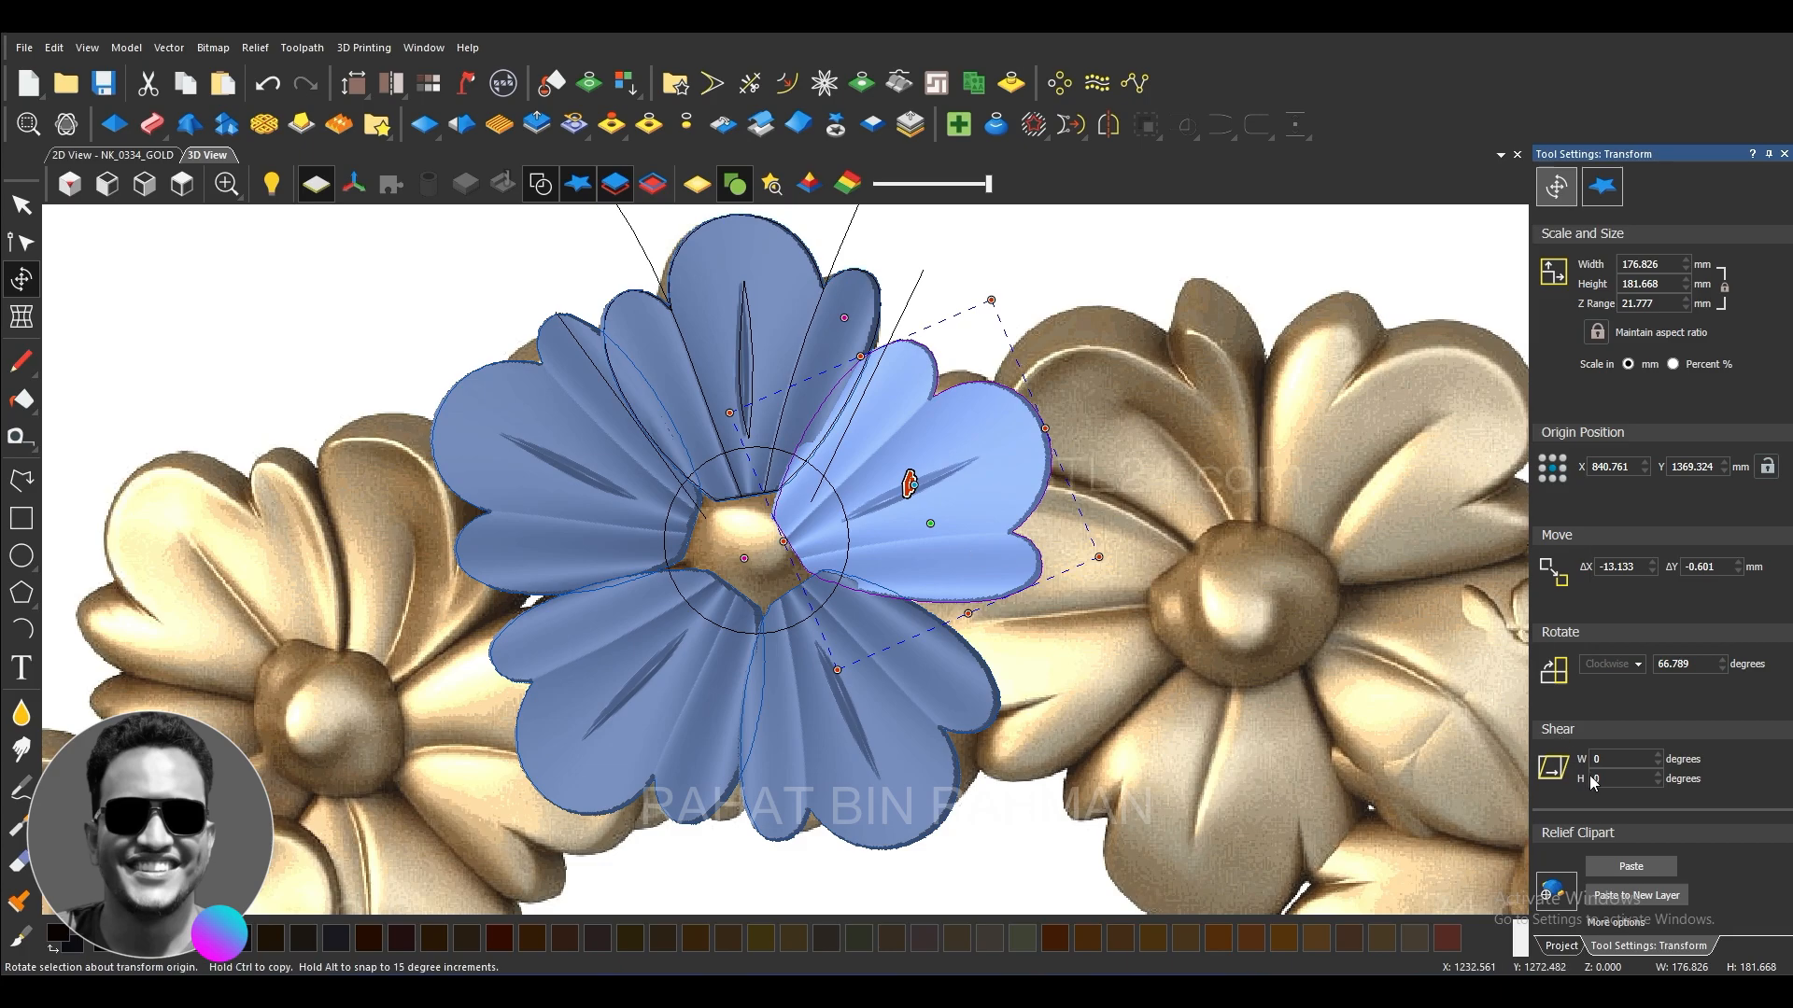
Step: Paste the right, lower-right and lower-left petal clipart copies into the active merged relief layer
{"action": "left_click", "coordinate": [1632, 868]}
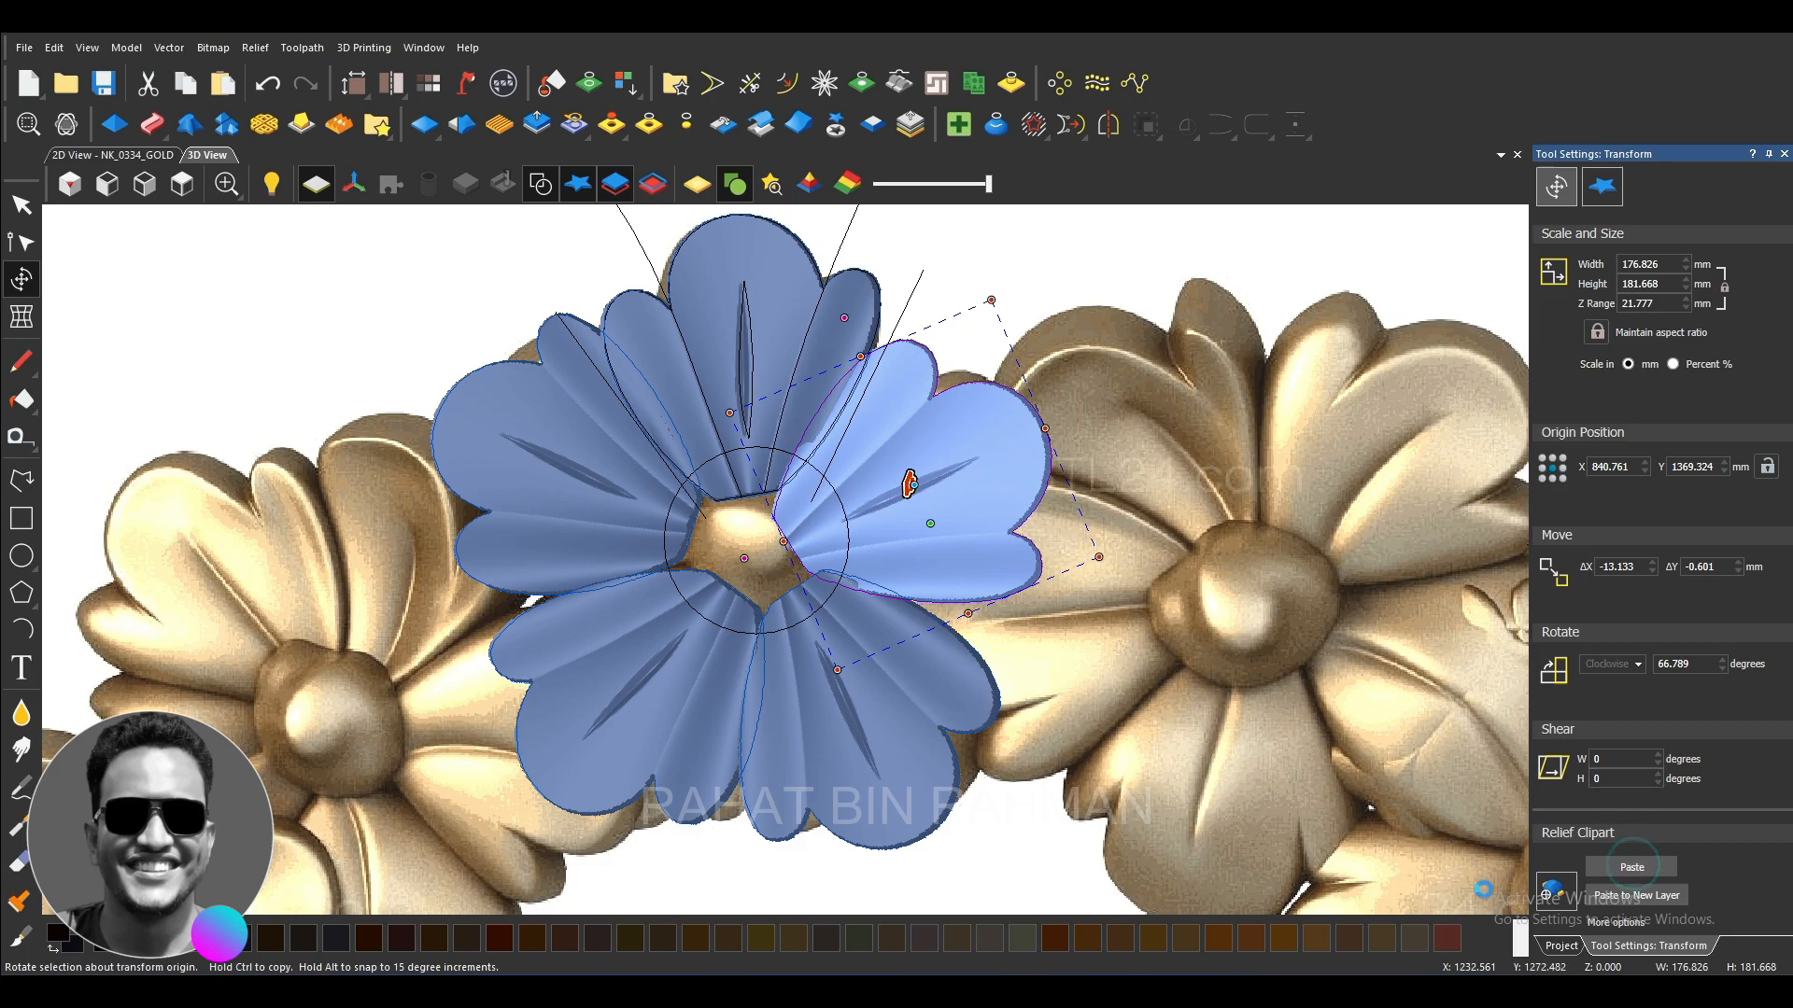
{"action": "left_click", "coordinate": [930, 721]}
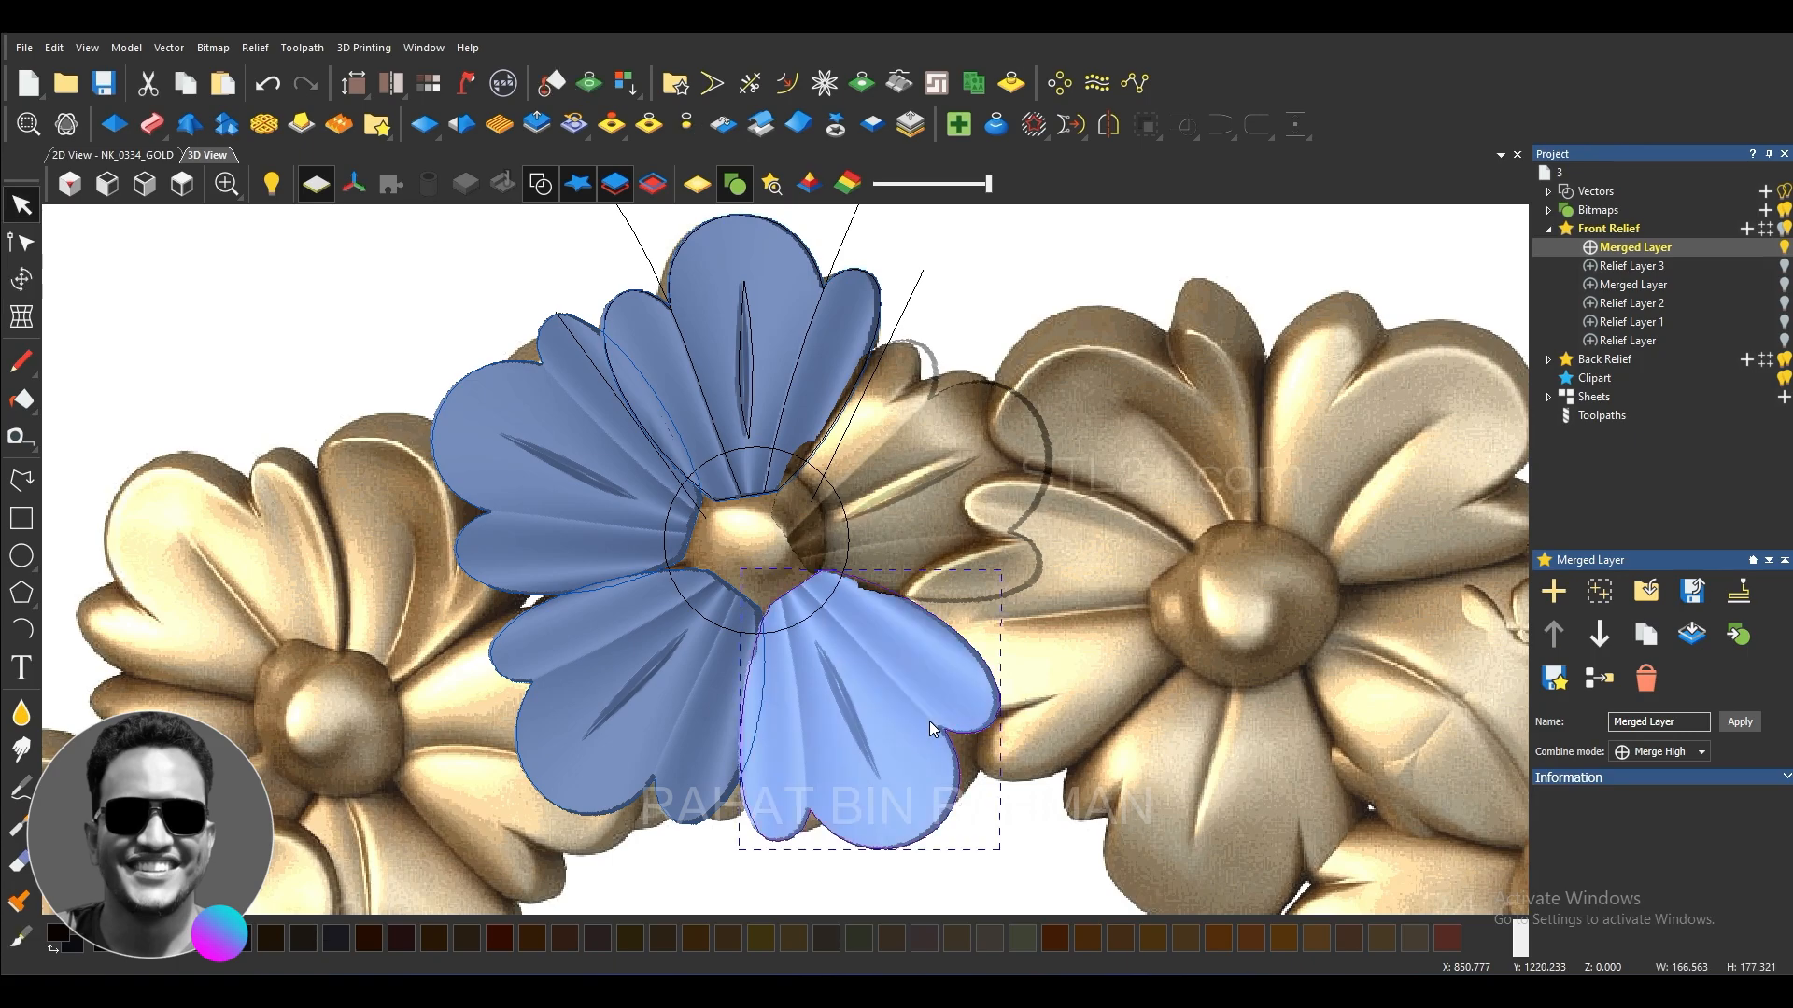
{"action": "left_click", "coordinate": [20, 278]}
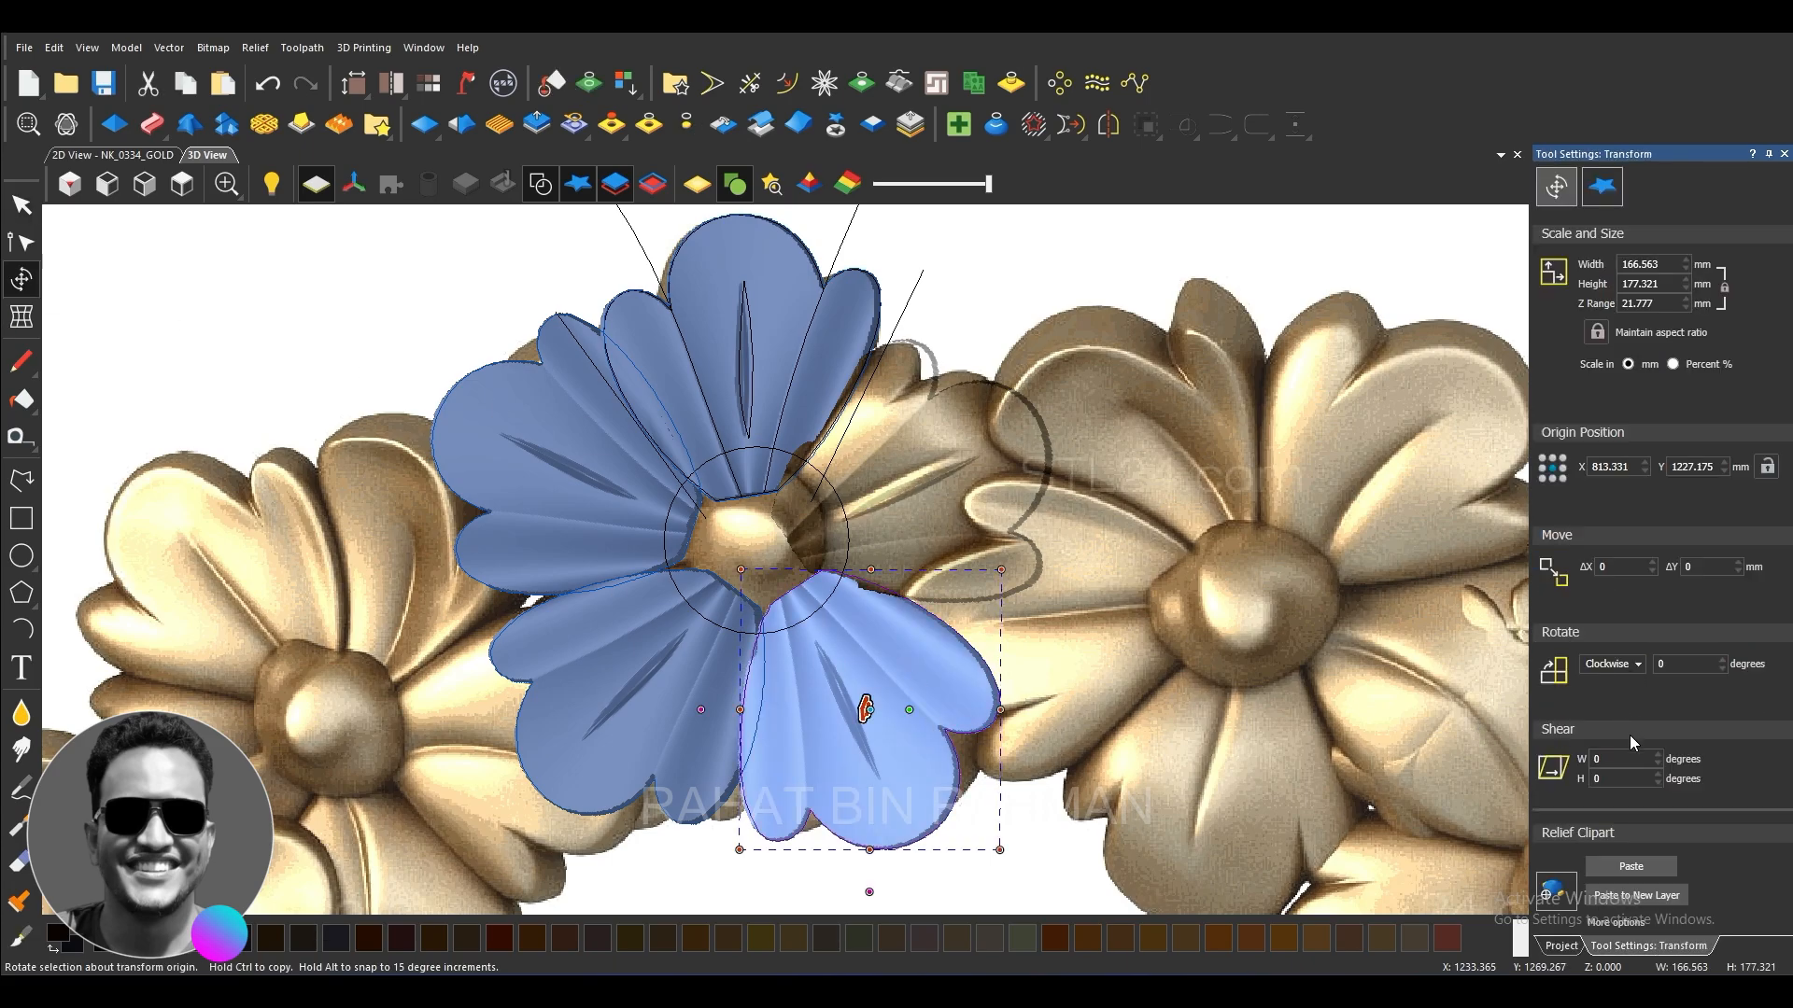
{"action": "left_click", "coordinate": [1630, 867]}
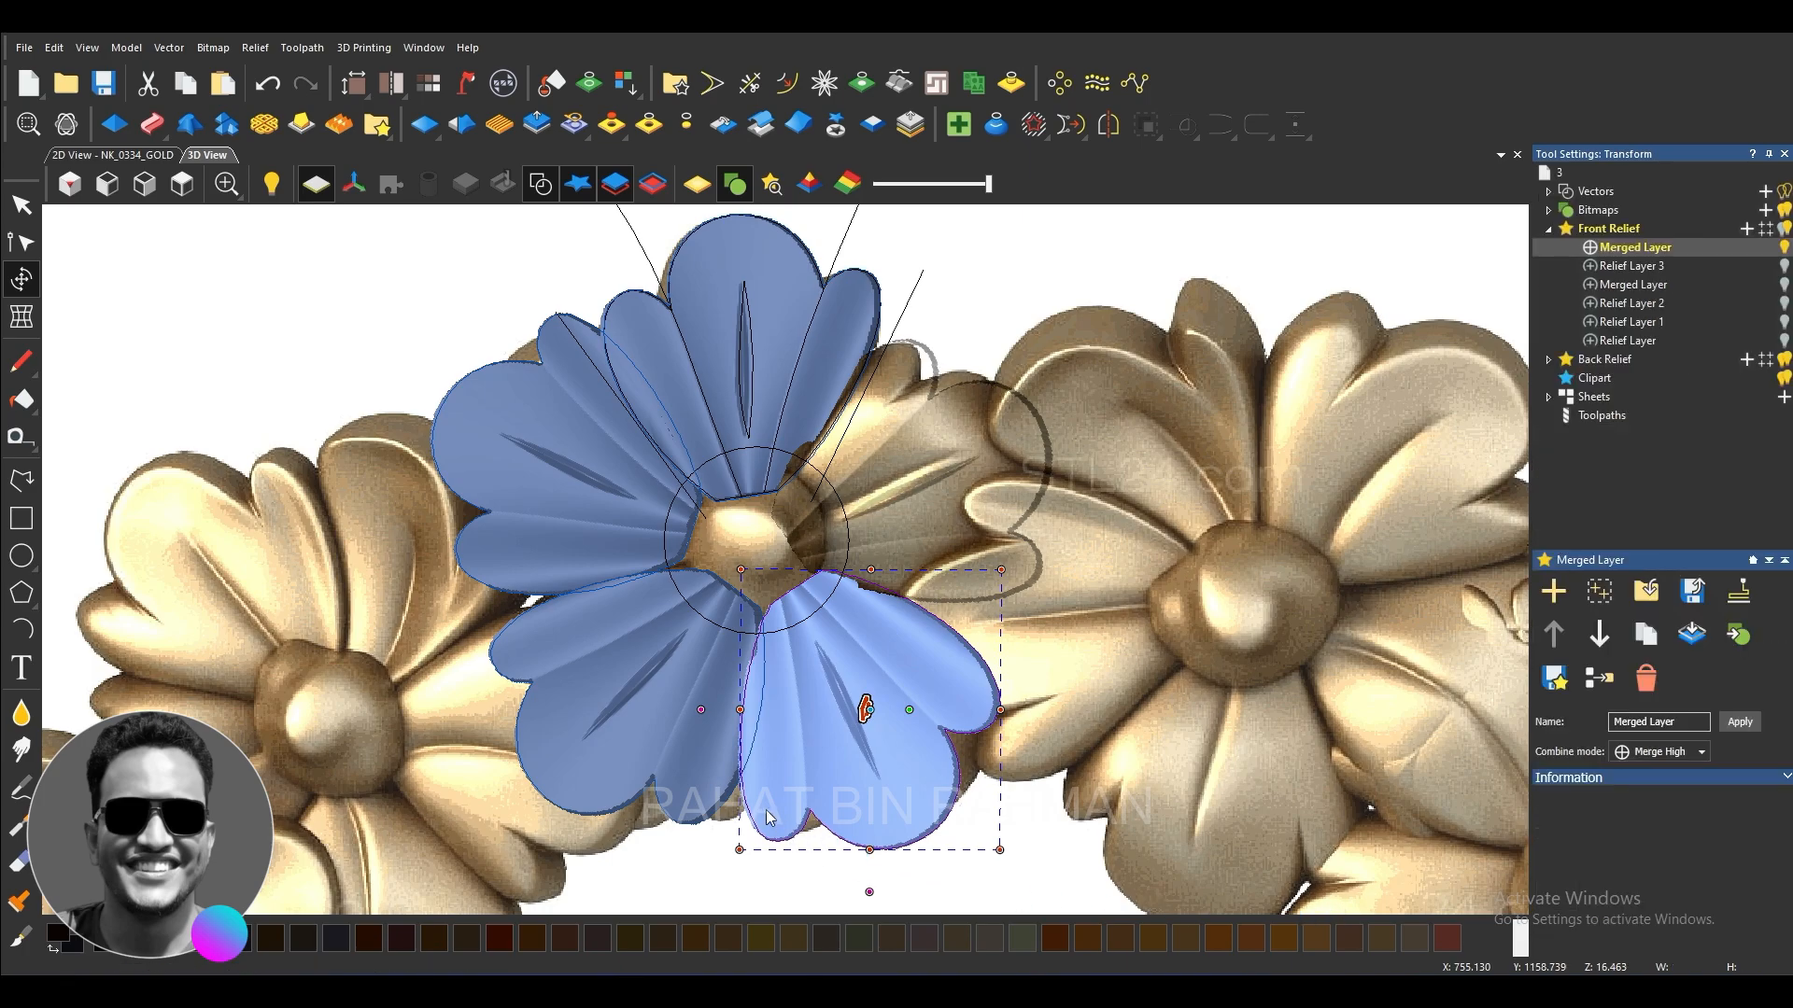
{"action": "left_click", "coordinate": [659, 707]}
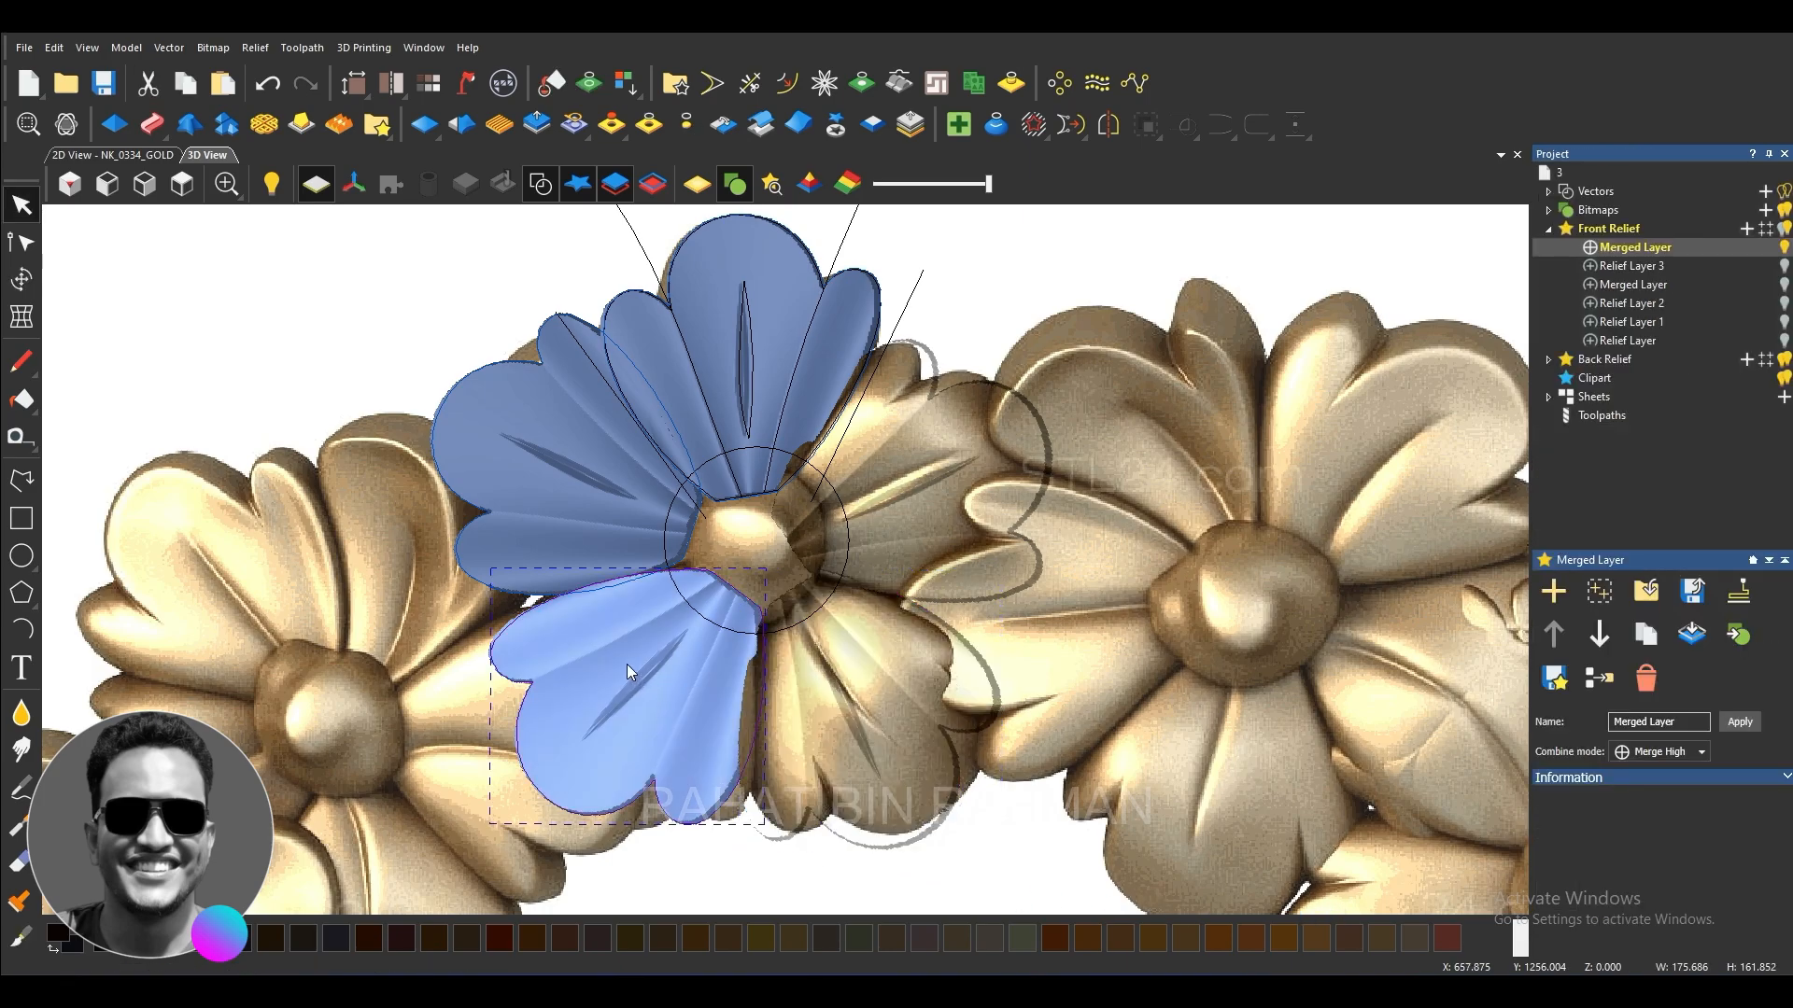
{"action": "left_click", "coordinate": [20, 278]}
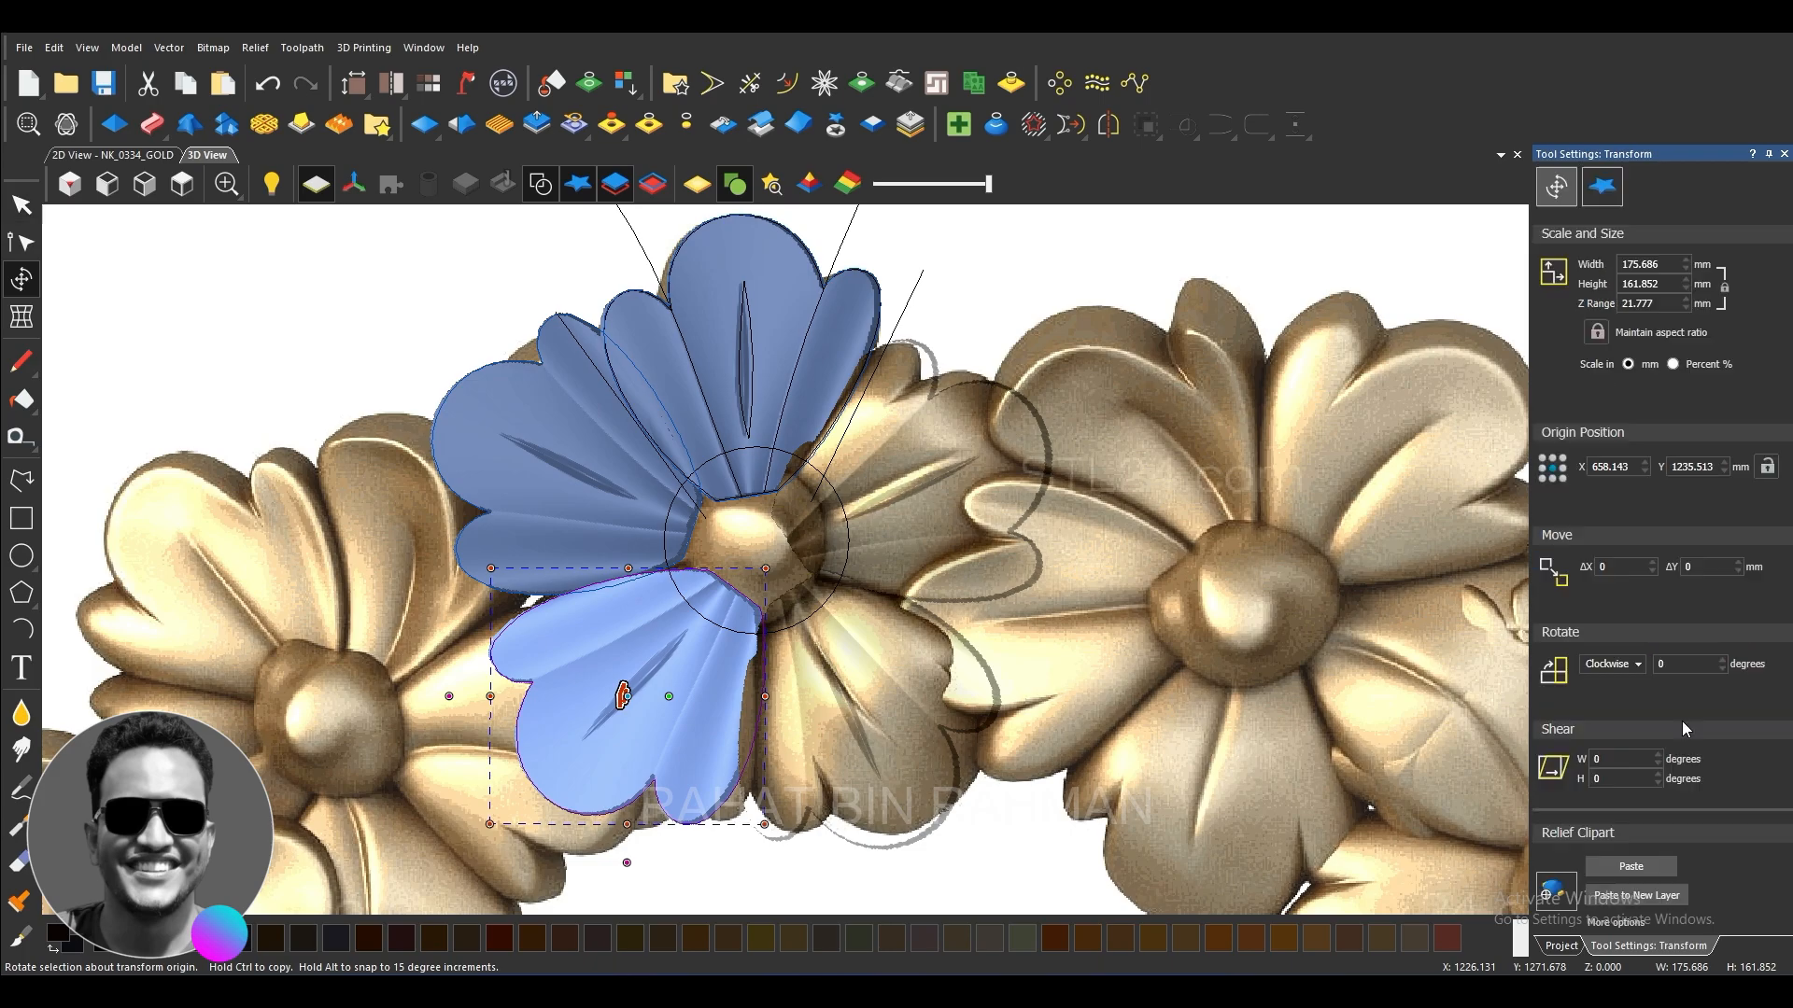
{"action": "left_click", "coordinate": [1630, 867]}
Step: Paste the upper-left and top petal clipart into the active merged relief layer to complete the five-petal ring
{"action": "left_click", "coordinate": [614, 521]}
{"action": "left_click", "coordinate": [19, 282]}
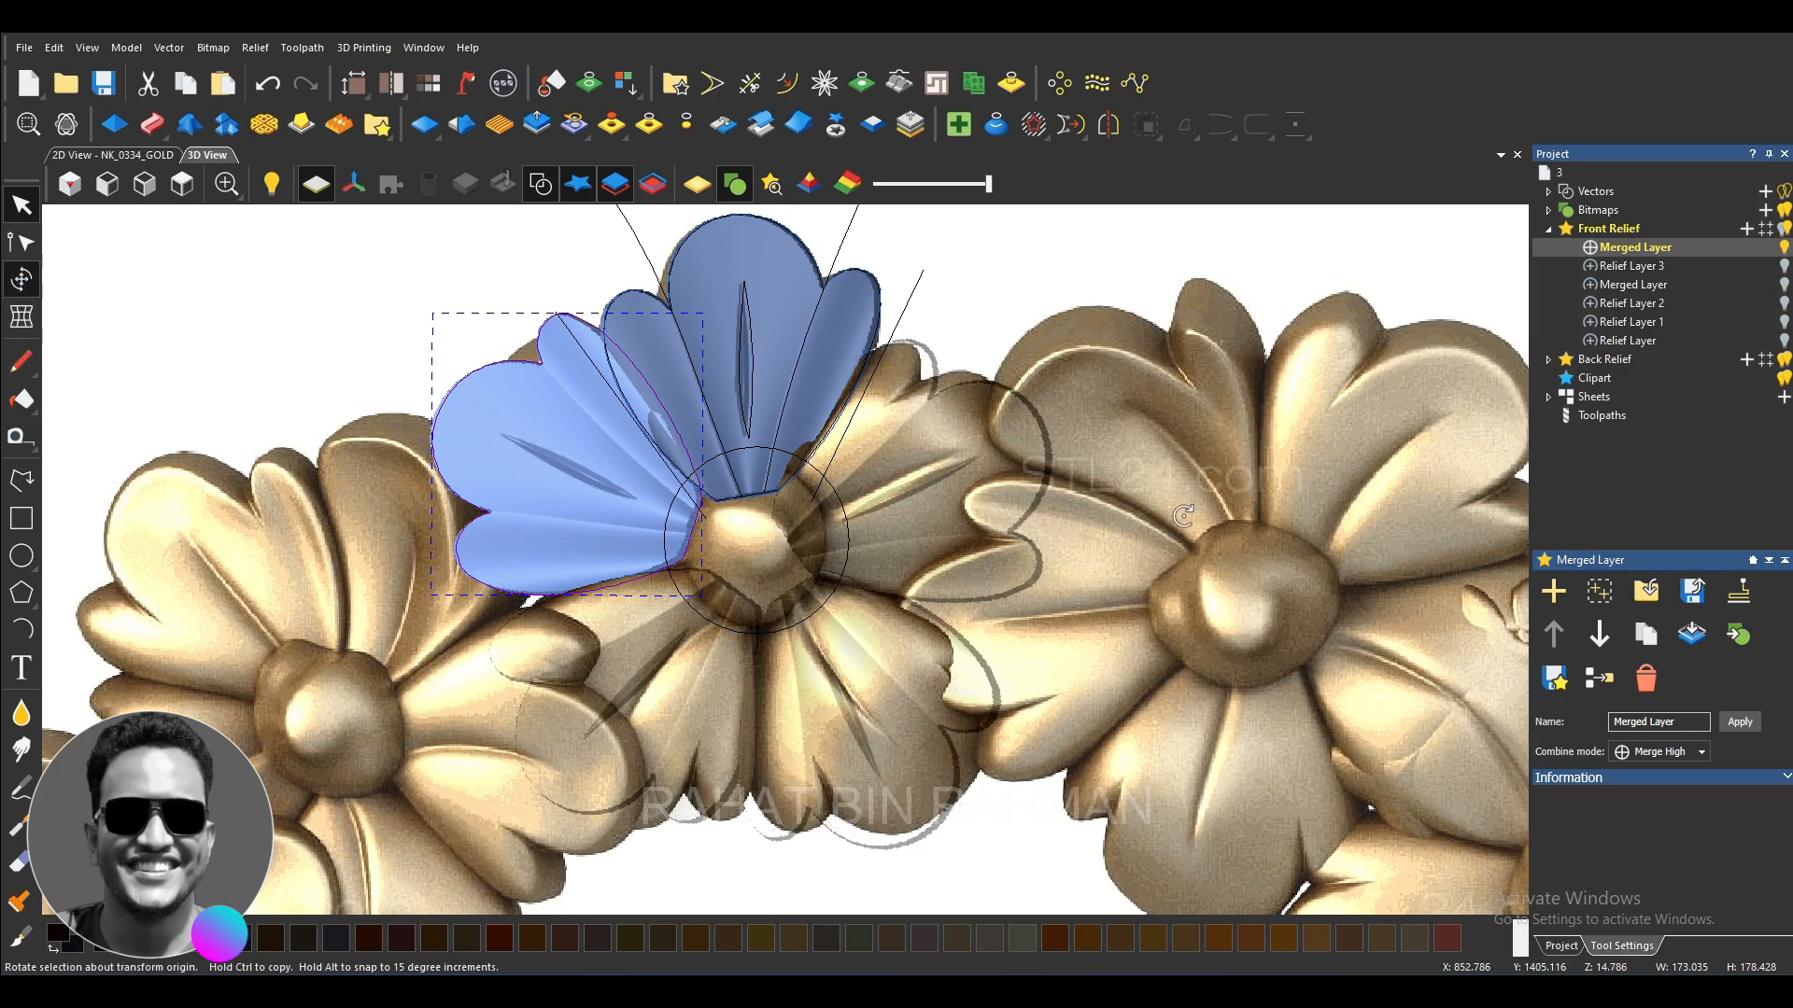
{"action": "left_click", "coordinate": [1646, 869]}
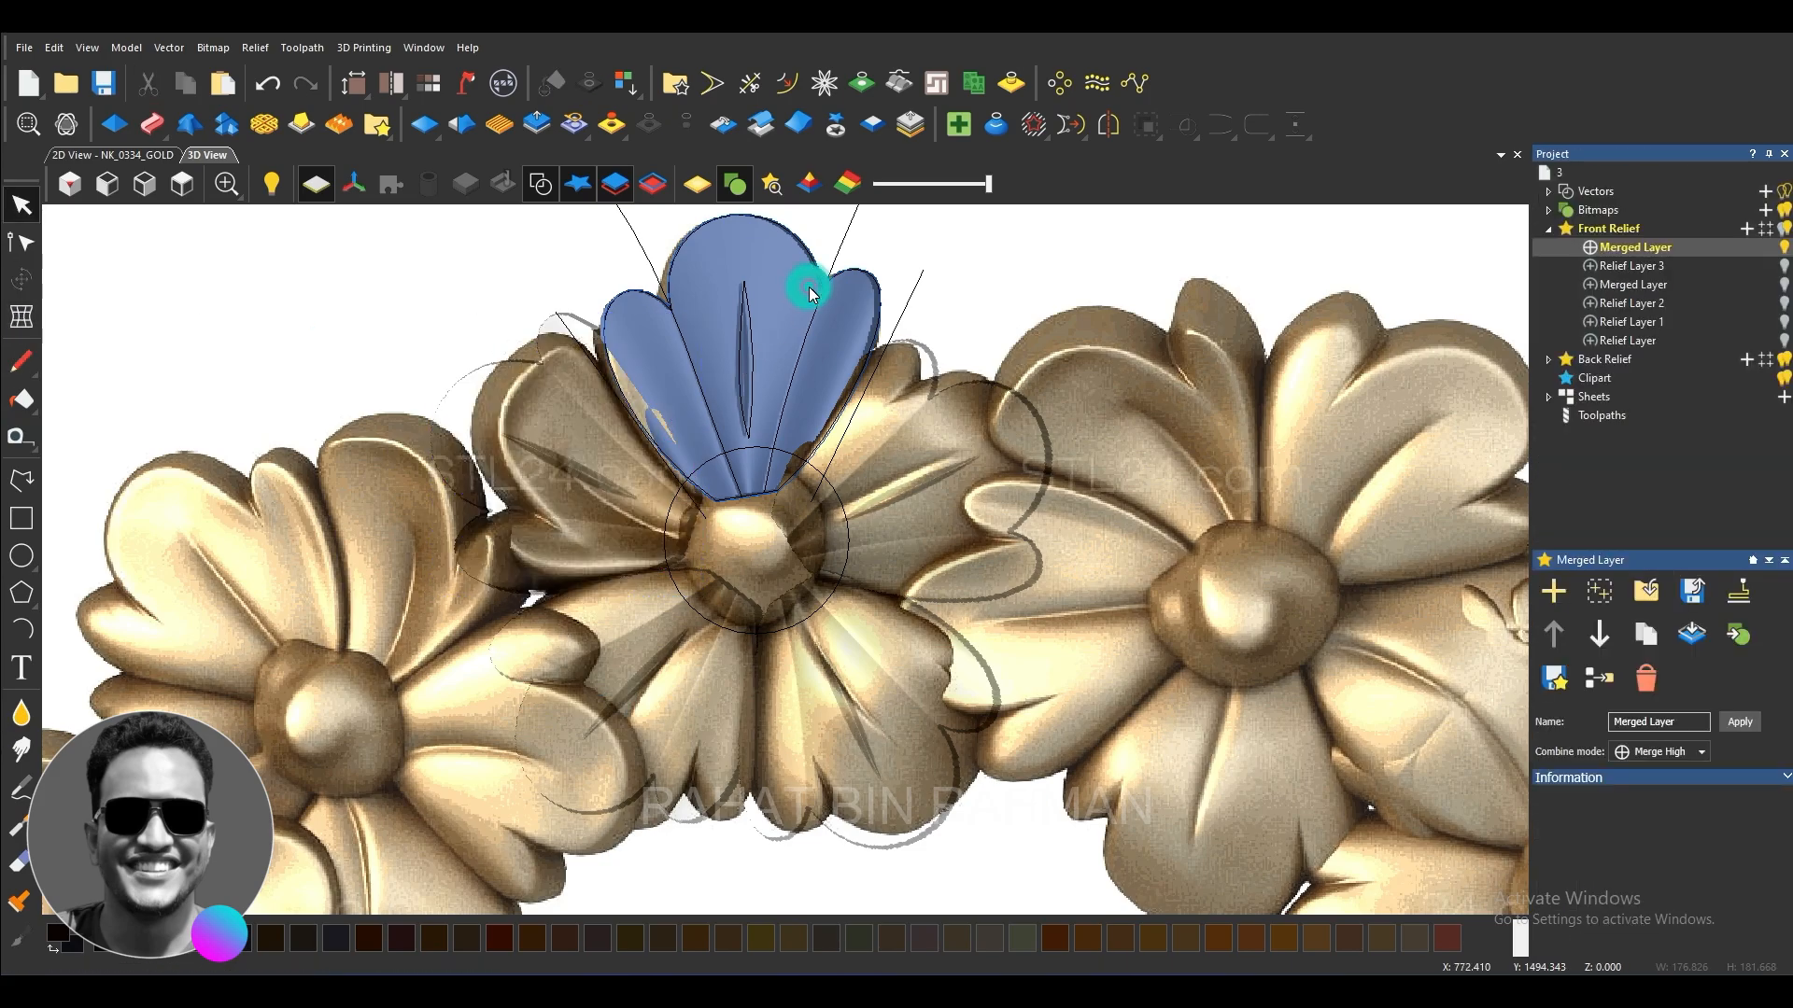
{"action": "left_click", "coordinate": [811, 295]}
{"action": "left_click", "coordinate": [21, 278]}
{"action": "left_click", "coordinate": [1631, 868]}
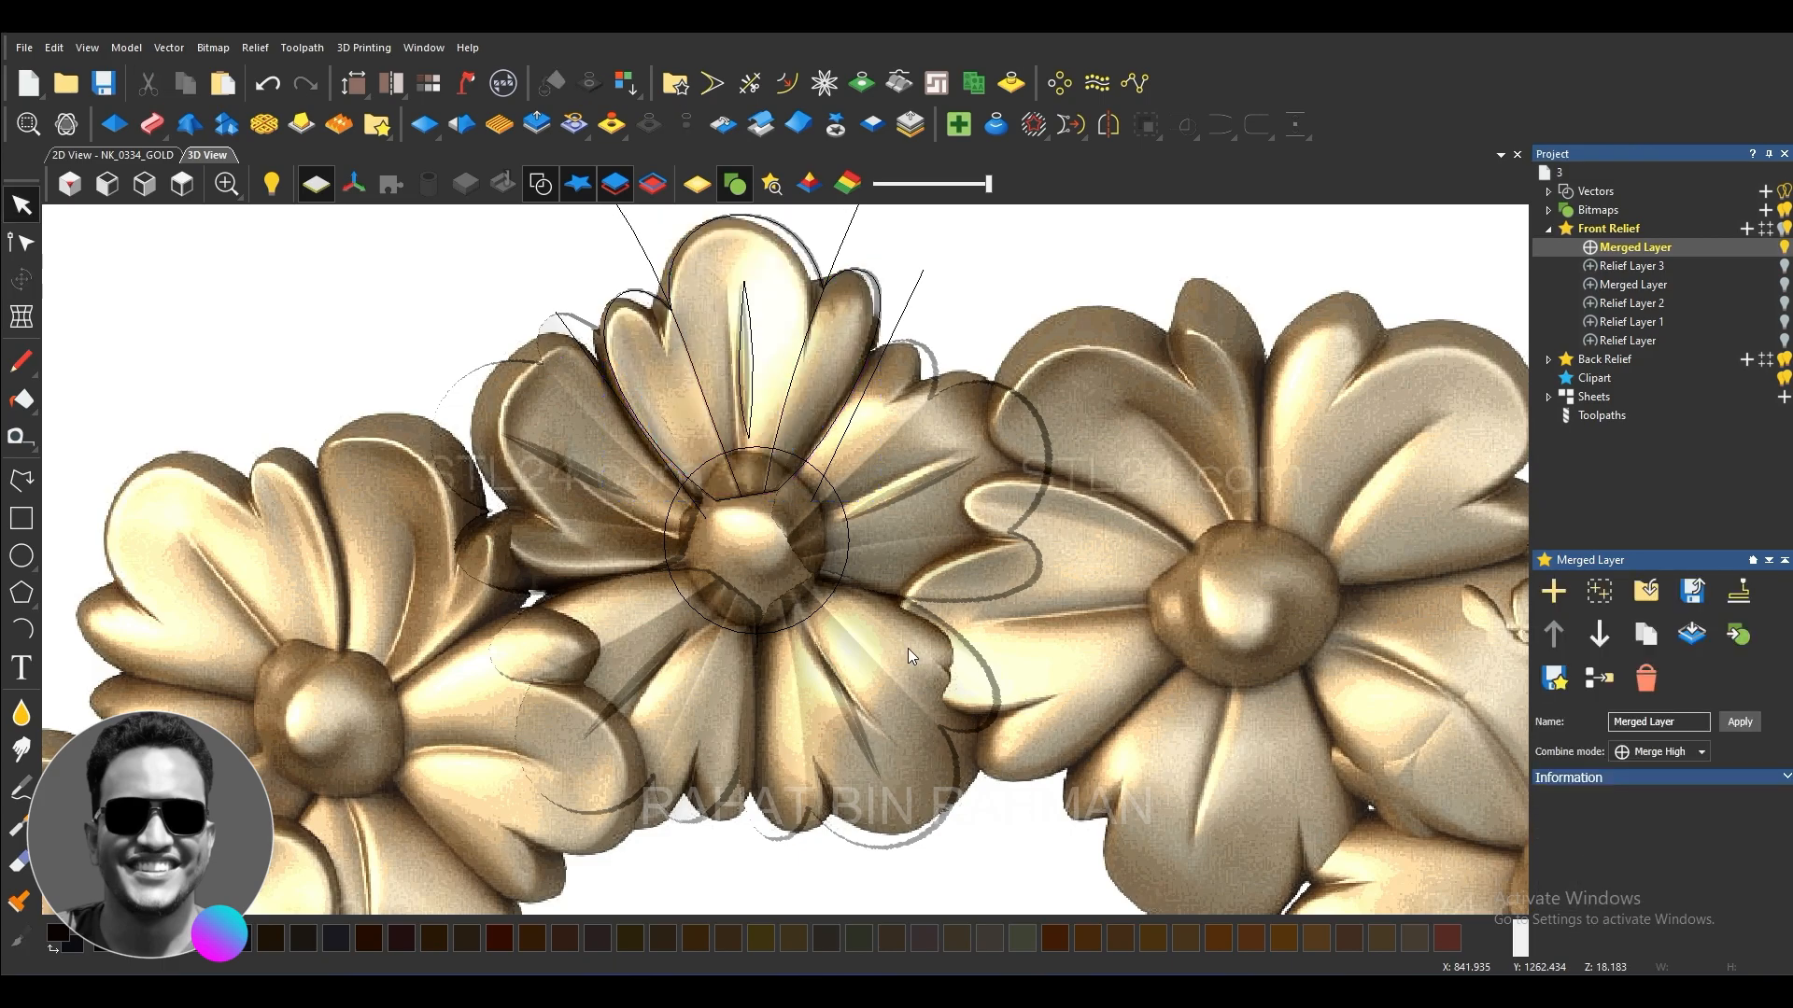
{"action": "scroll", "coordinate": [814, 568], "scroll_direction": "up", "scroll_amount": 2}
{"action": "scroll", "coordinate": [788, 545], "scroll_direction": "down", "scroll_amount": 5}
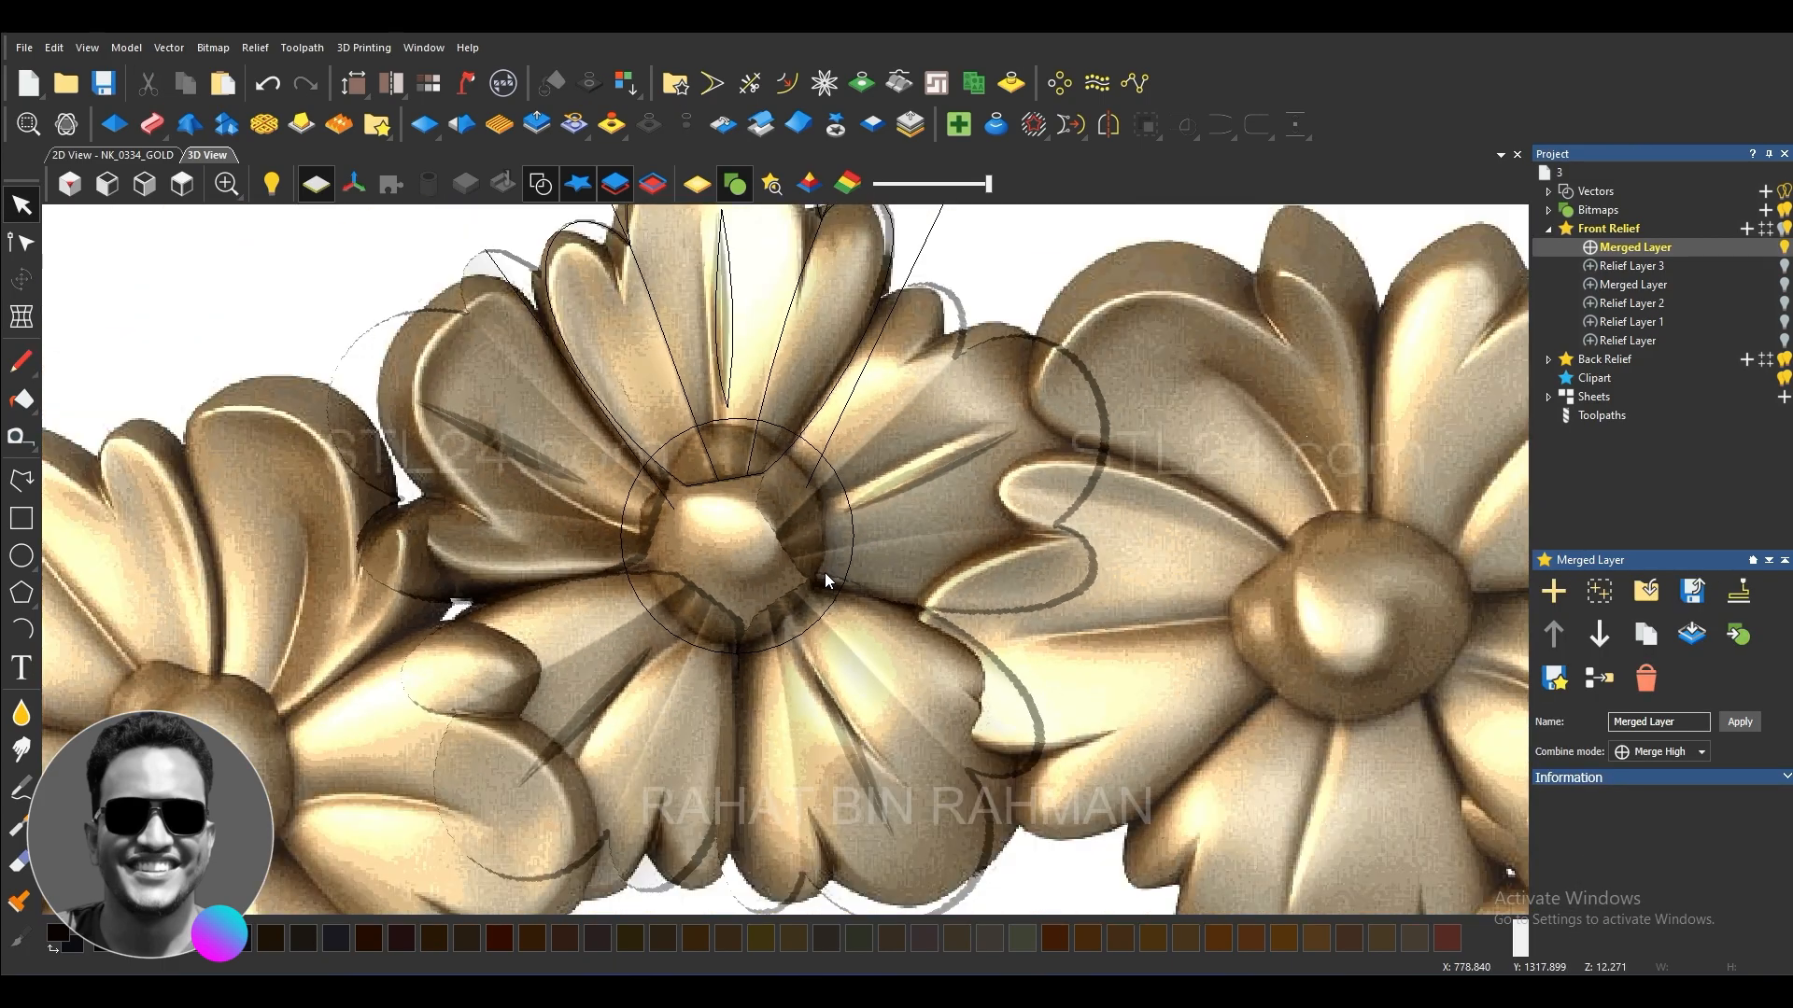
Step: Start a round Shape Editor dome on the circle at the flower centre, using the Merge High combine mode
{"action": "scroll", "coordinate": [760, 574], "scroll_direction": "up", "scroll_amount": 5}
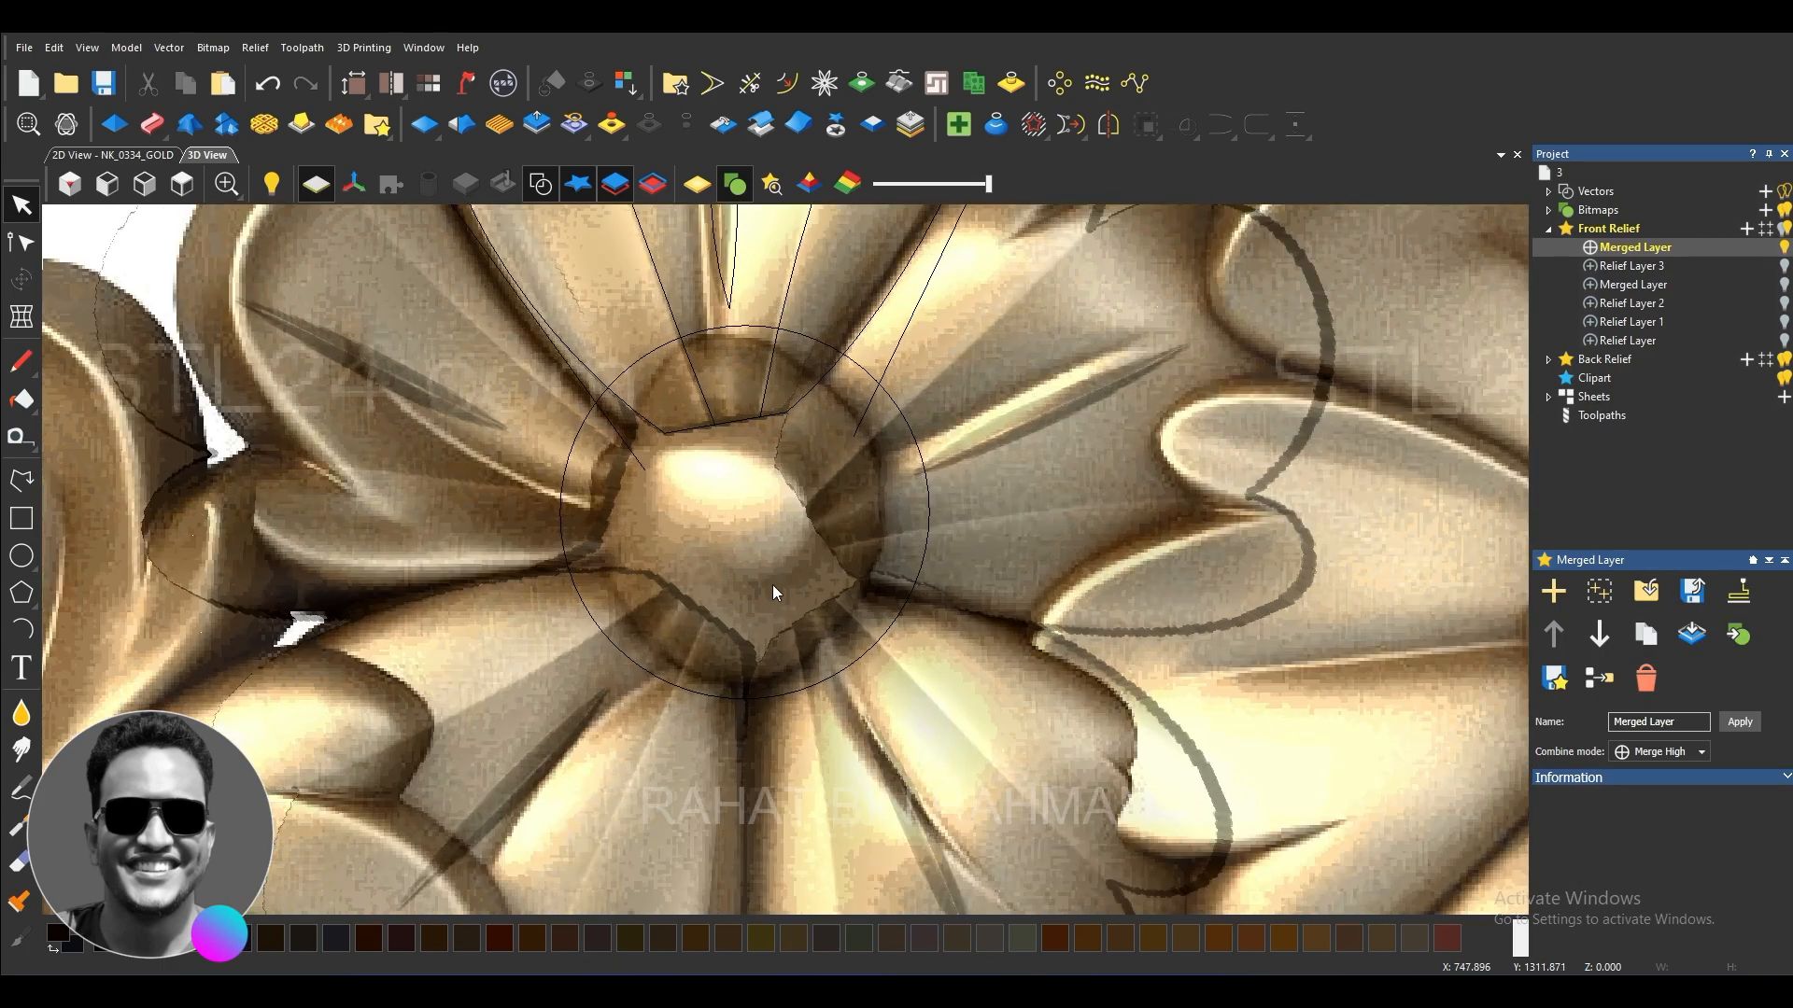
{"action": "left_click", "coordinate": [697, 184]}
{"action": "mouse_move", "coordinate": [701, 559]}
{"action": "left_mouse_down"}
{"action": "mouse_move", "coordinate": [663, 323]}
{"action": "mouse_move", "coordinate": [677, 305]}
{"action": "mouse_move", "coordinate": [776, 570]}
{"action": "left_mouse_up"}
{"action": "scroll", "coordinate": [792, 618], "scroll_direction": "down", "scroll_amount": 3}
{"action": "scroll", "coordinate": [767, 496], "scroll_direction": "up", "scroll_amount": 4}
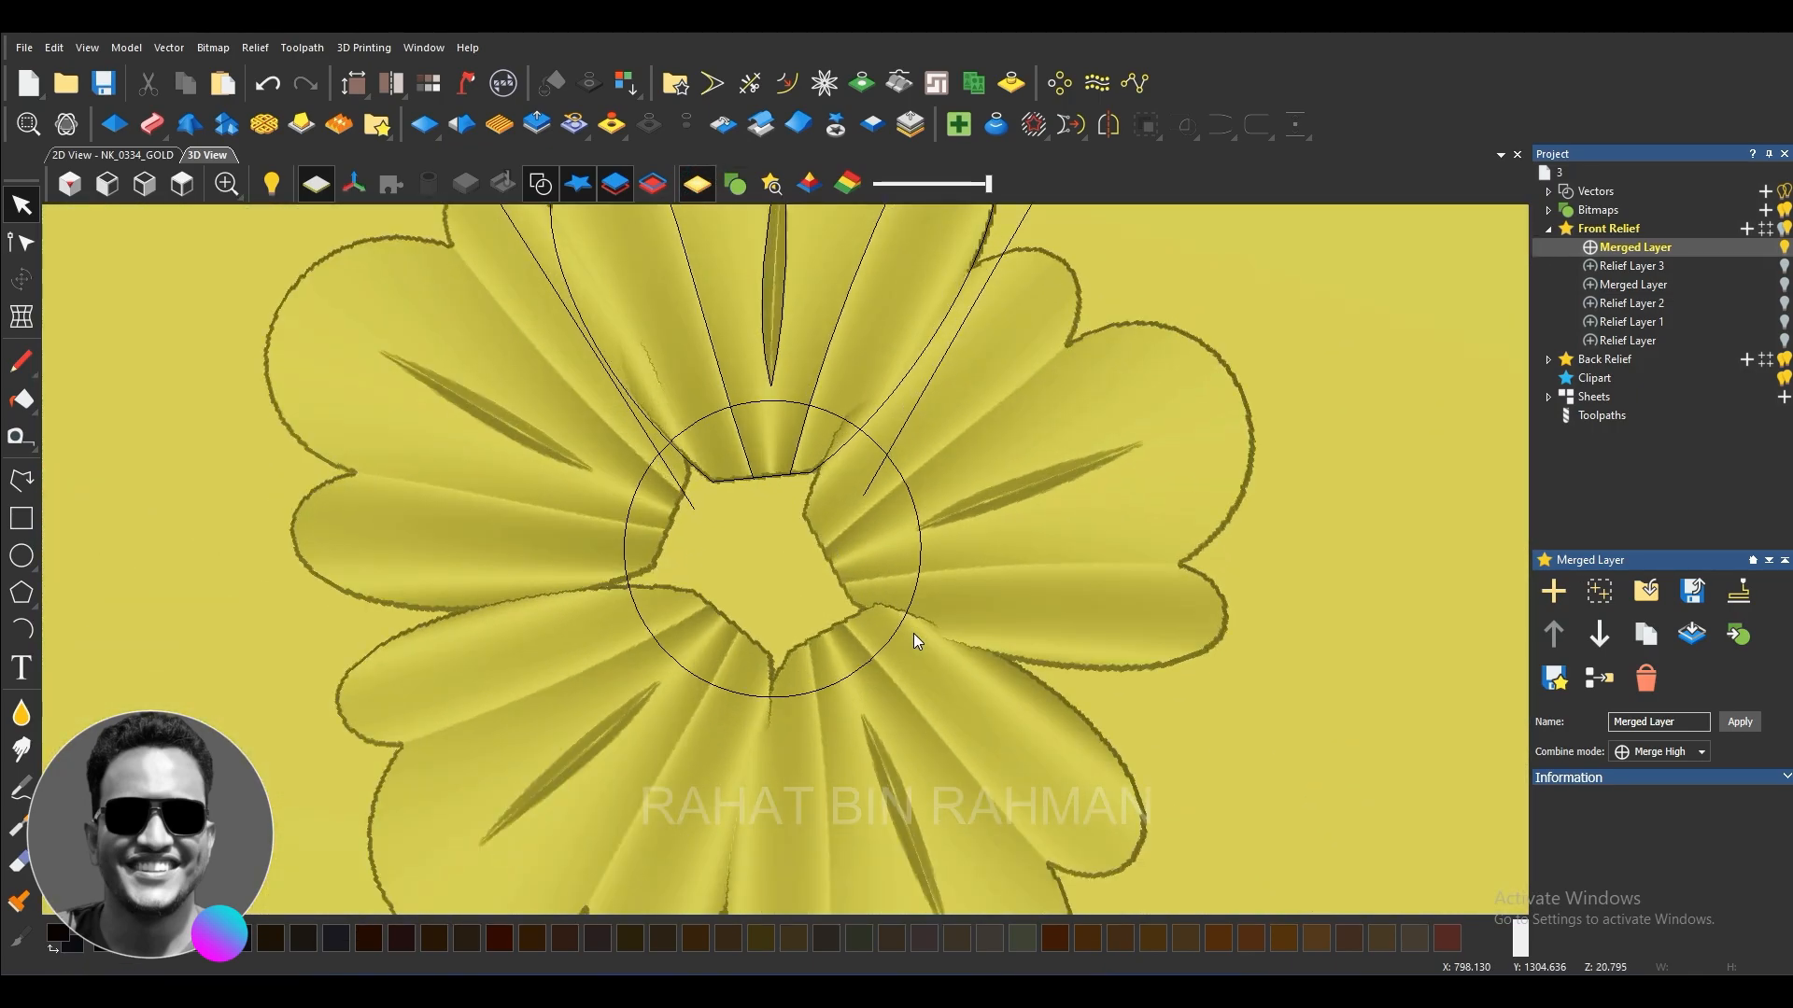
{"action": "left_click", "coordinate": [902, 626]}
{"action": "scroll", "coordinate": [738, 574], "scroll_direction": "up", "scroll_amount": 2}
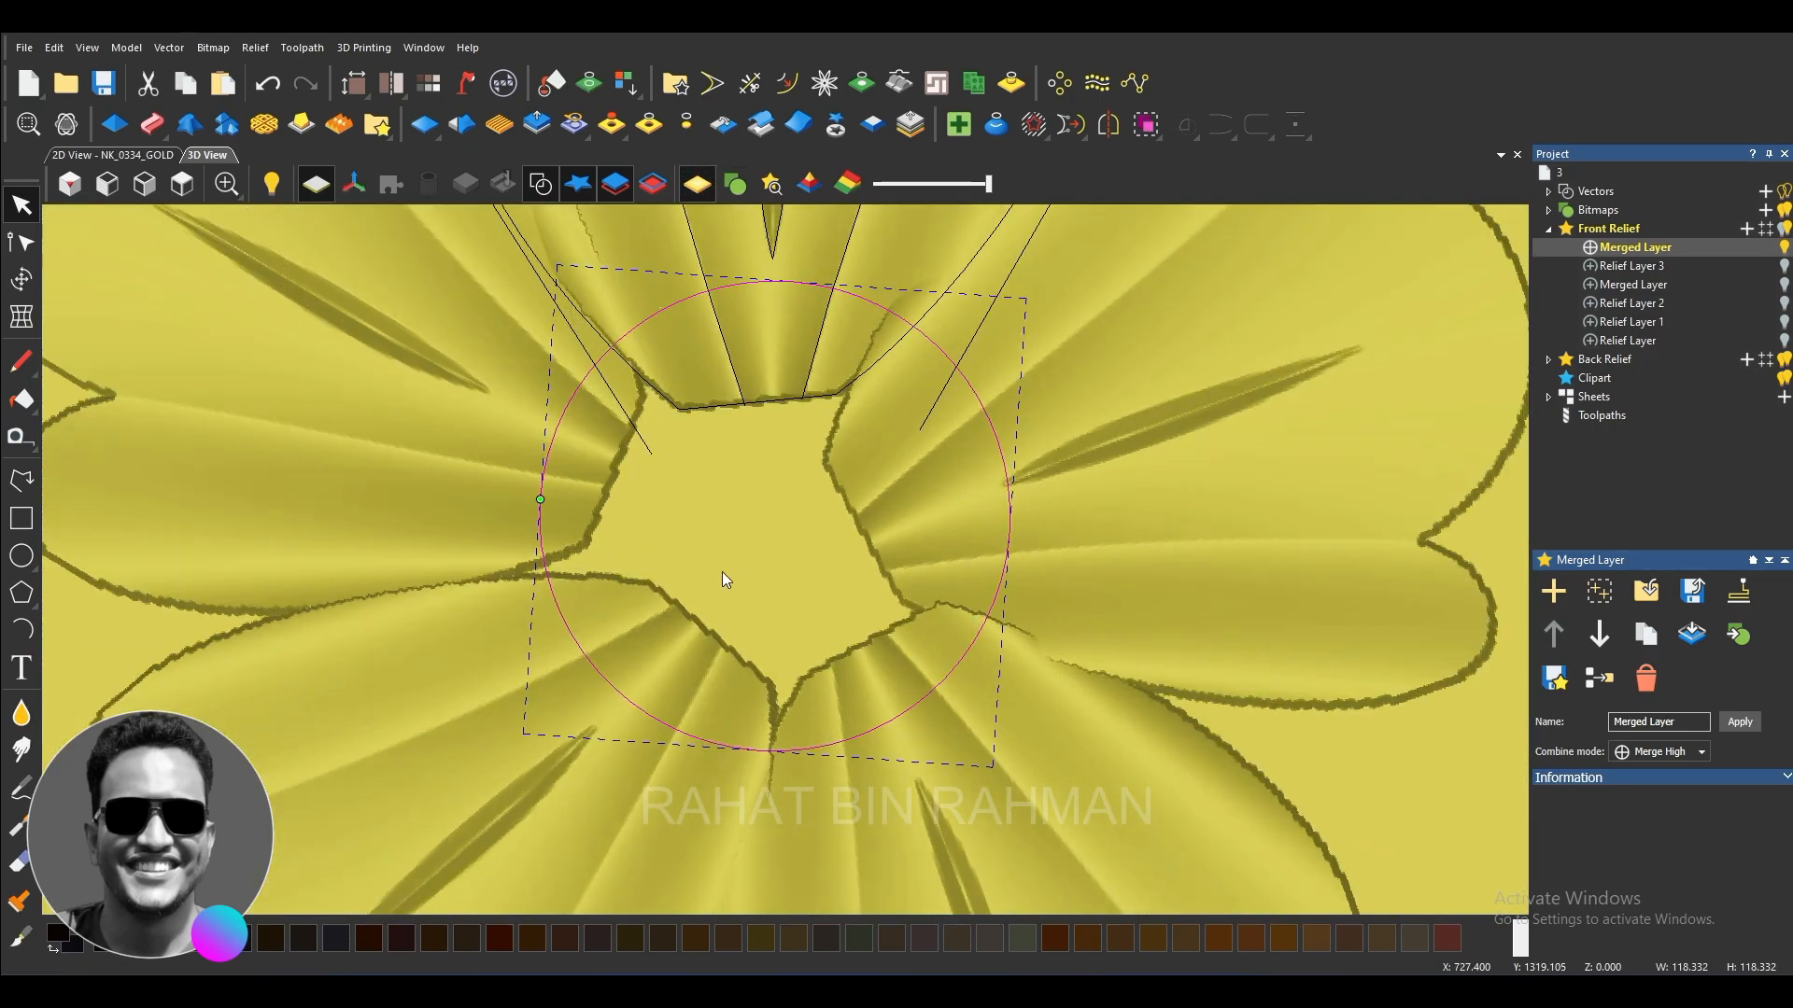
{"action": "left_click", "coordinate": [116, 126]}
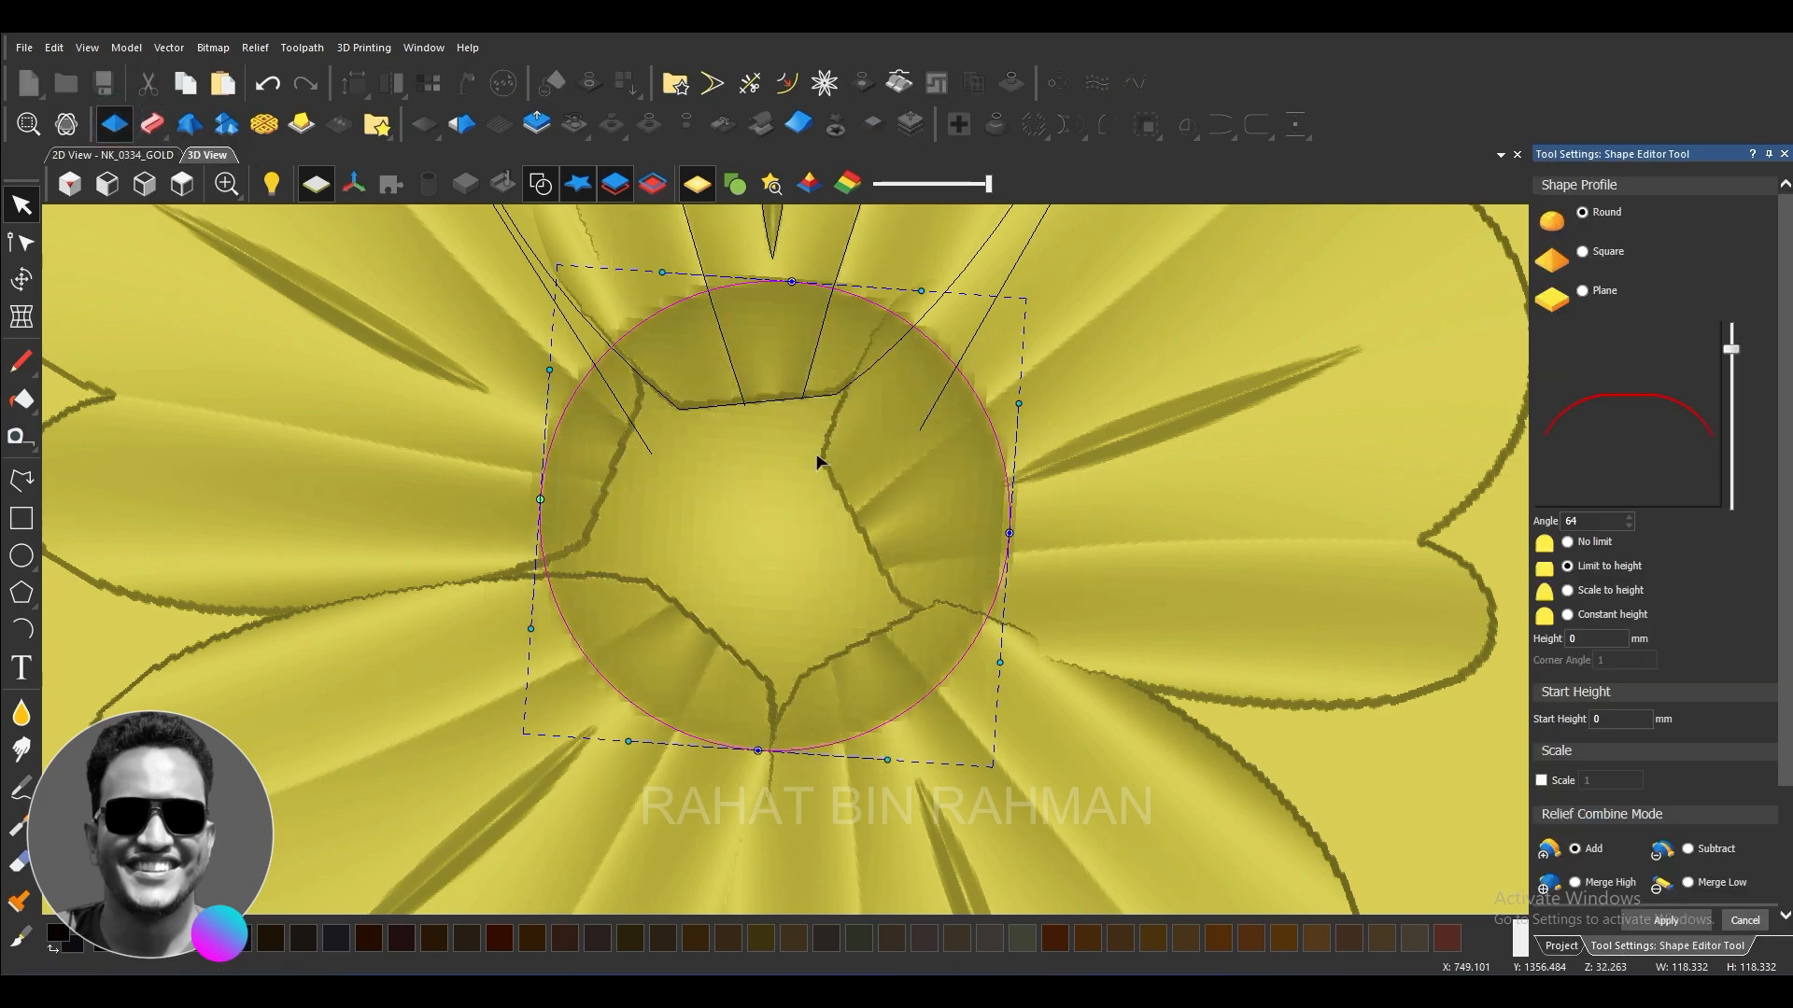
{"action": "left_click_drag", "start_coordinate": [783, 474], "coordinate": [788, 416]}
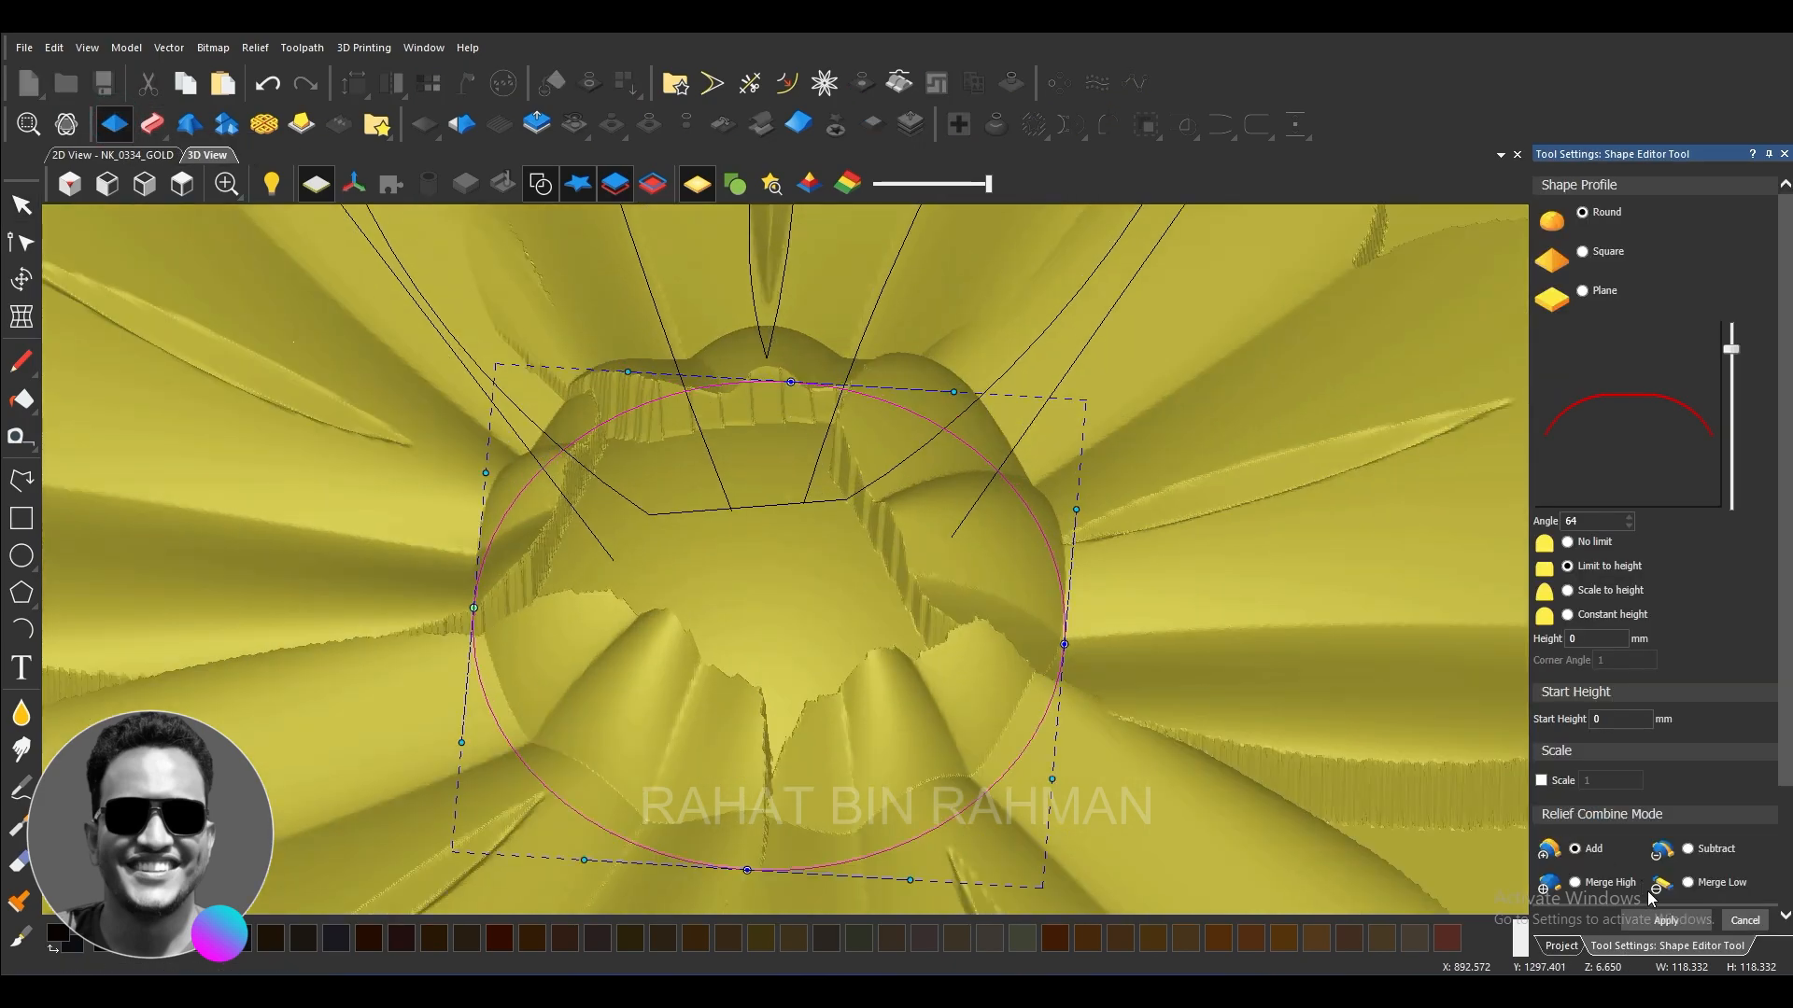
{"action": "left_click", "coordinate": [1578, 883]}
{"action": "left_click_drag", "start_coordinate": [1074, 651], "coordinate": [868, 541]}
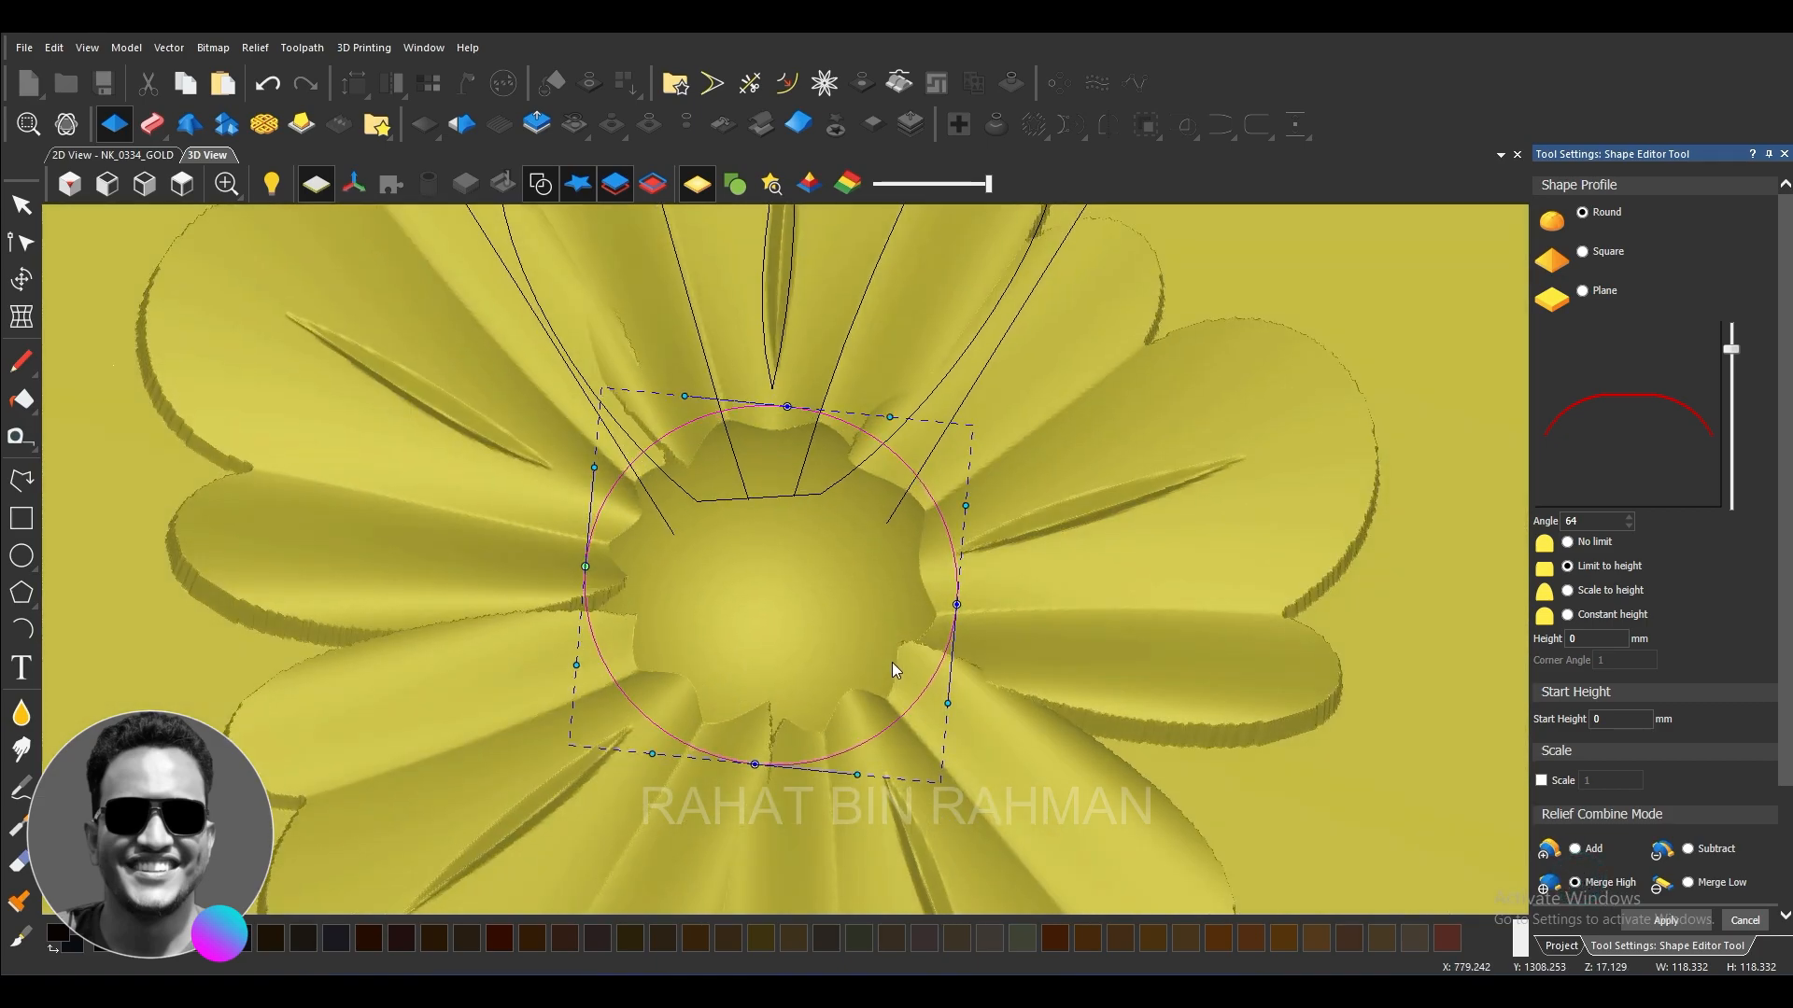
Step: Try a start height of 5 mm and an angle of 78 for the centre dome
{"action": "double_click", "coordinate": [1622, 728]}
{"action": "type", "text": "5"}
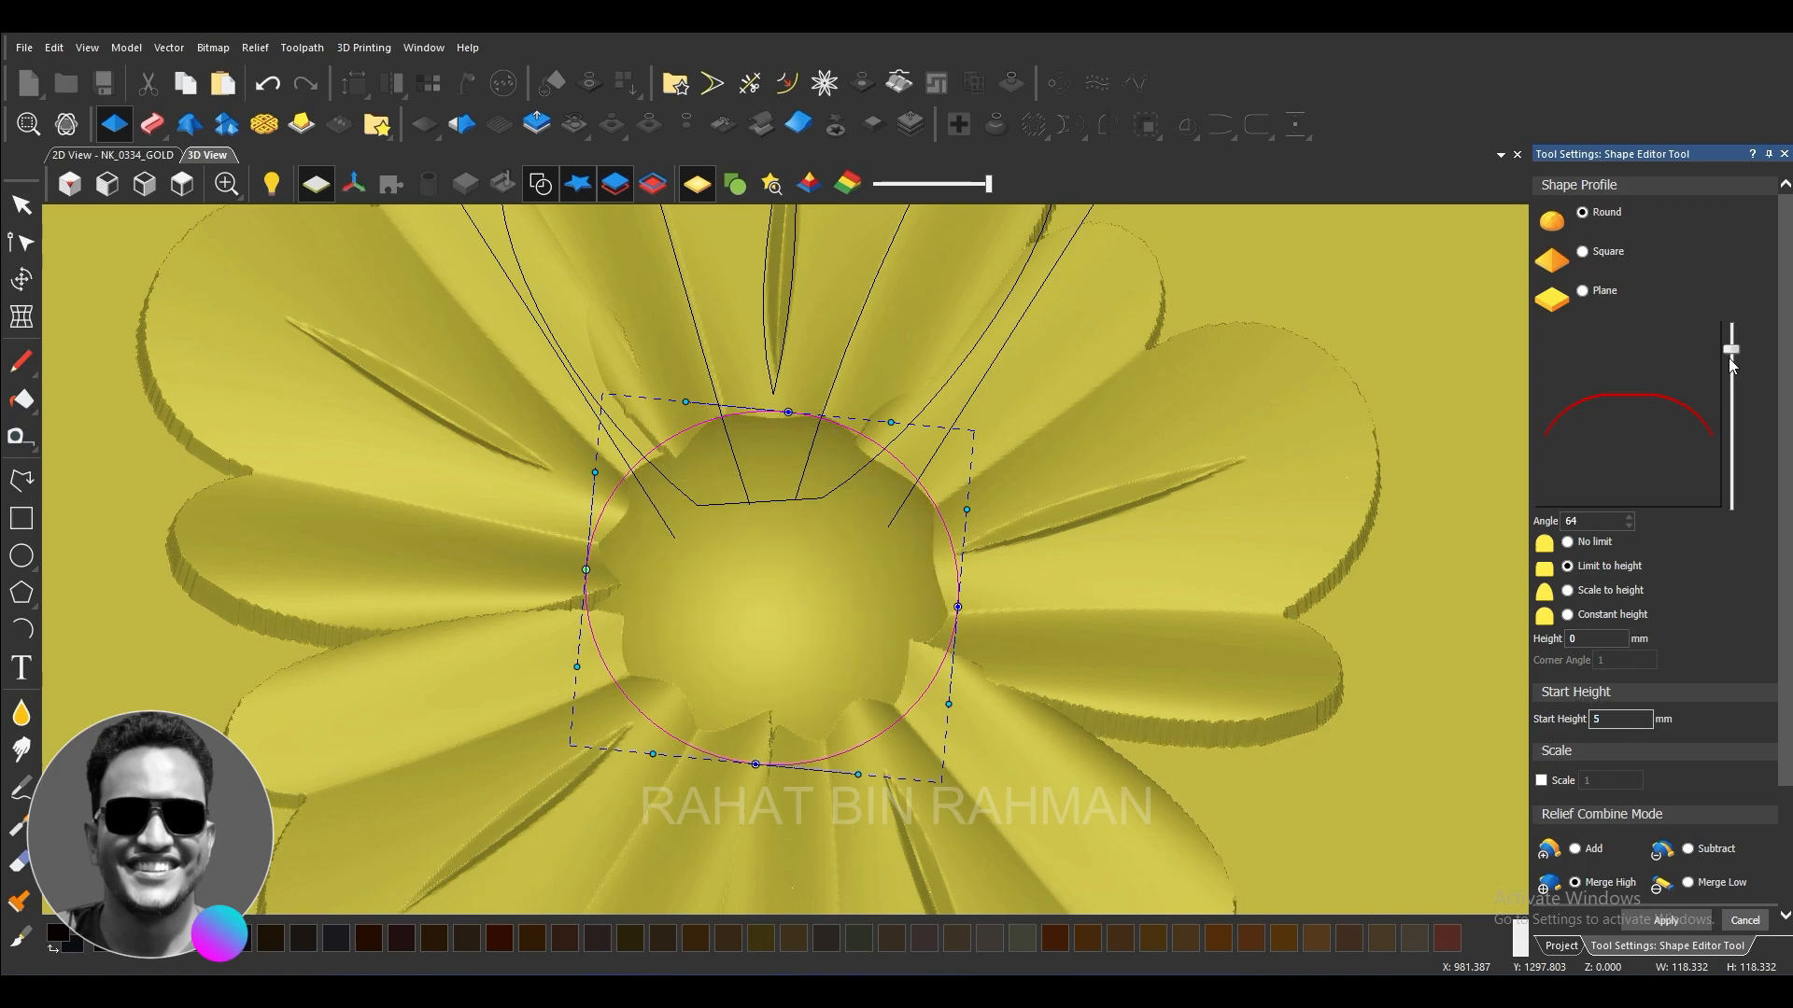
{"action": "left_click_drag", "start_coordinate": [1732, 347], "coordinate": [1729, 338]}
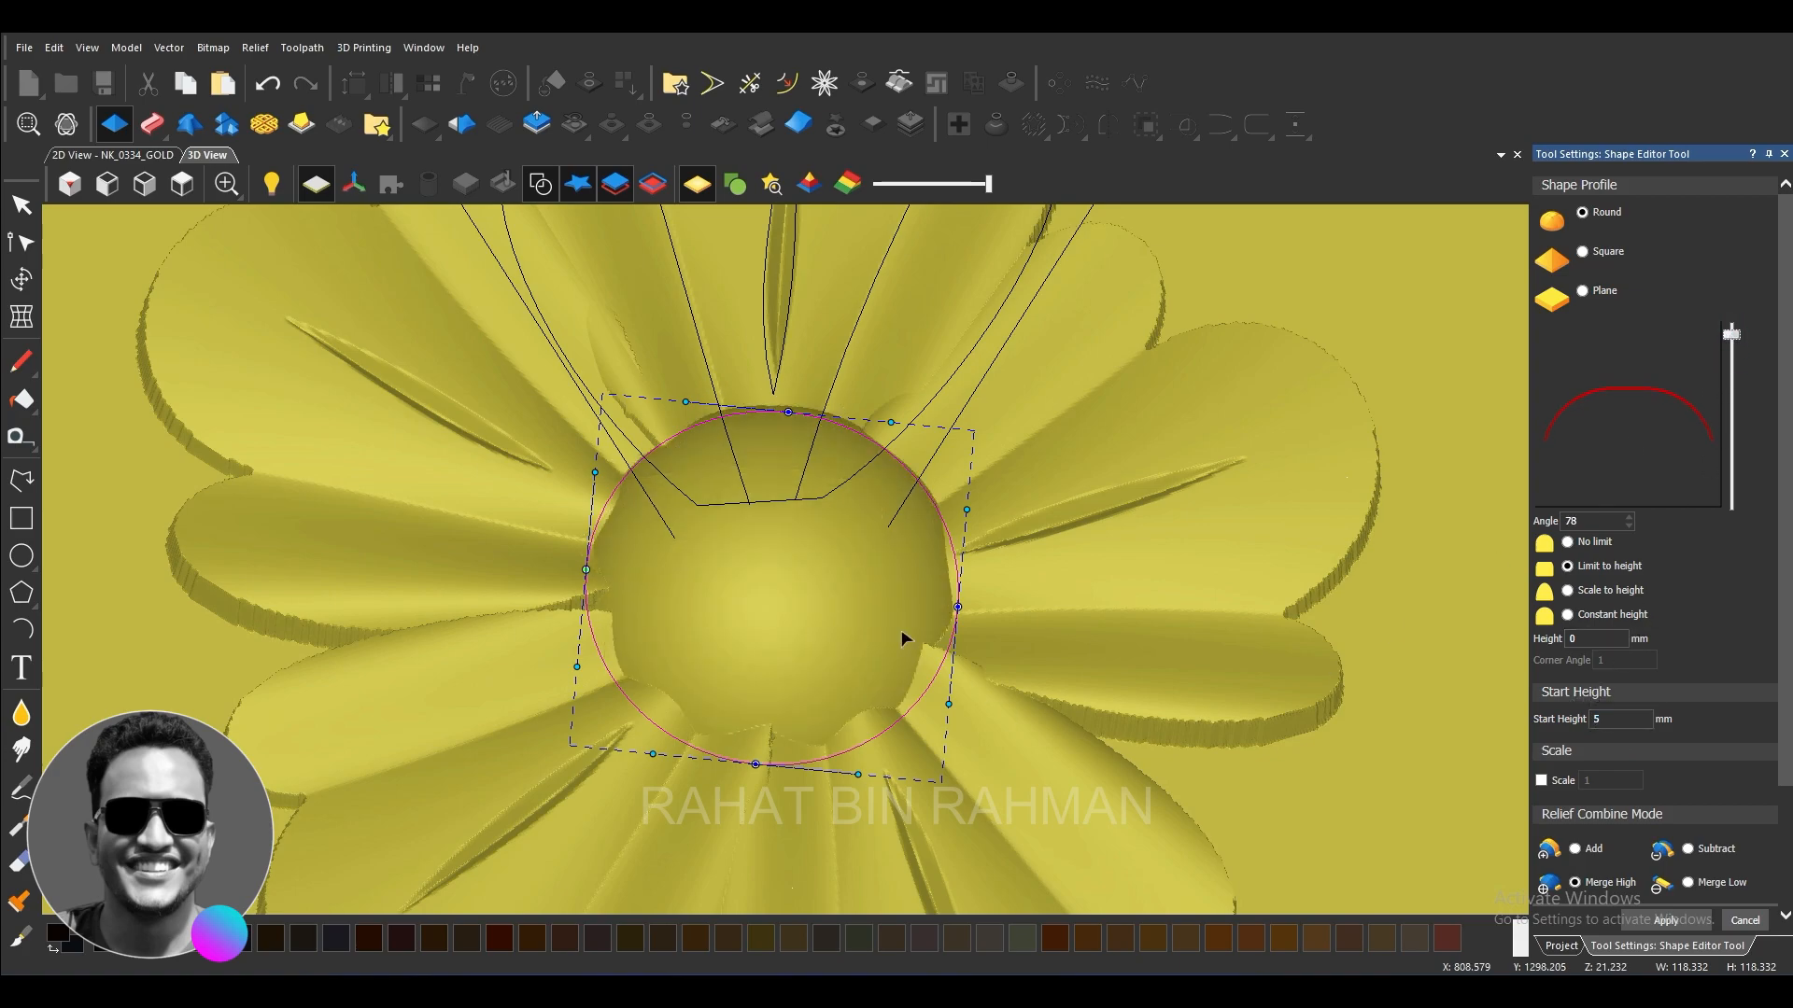
{"action": "scroll", "coordinate": [840, 592], "scroll_direction": "down", "scroll_amount": 3}
{"action": "left_click_drag", "start_coordinate": [841, 592], "coordinate": [736, 317]}
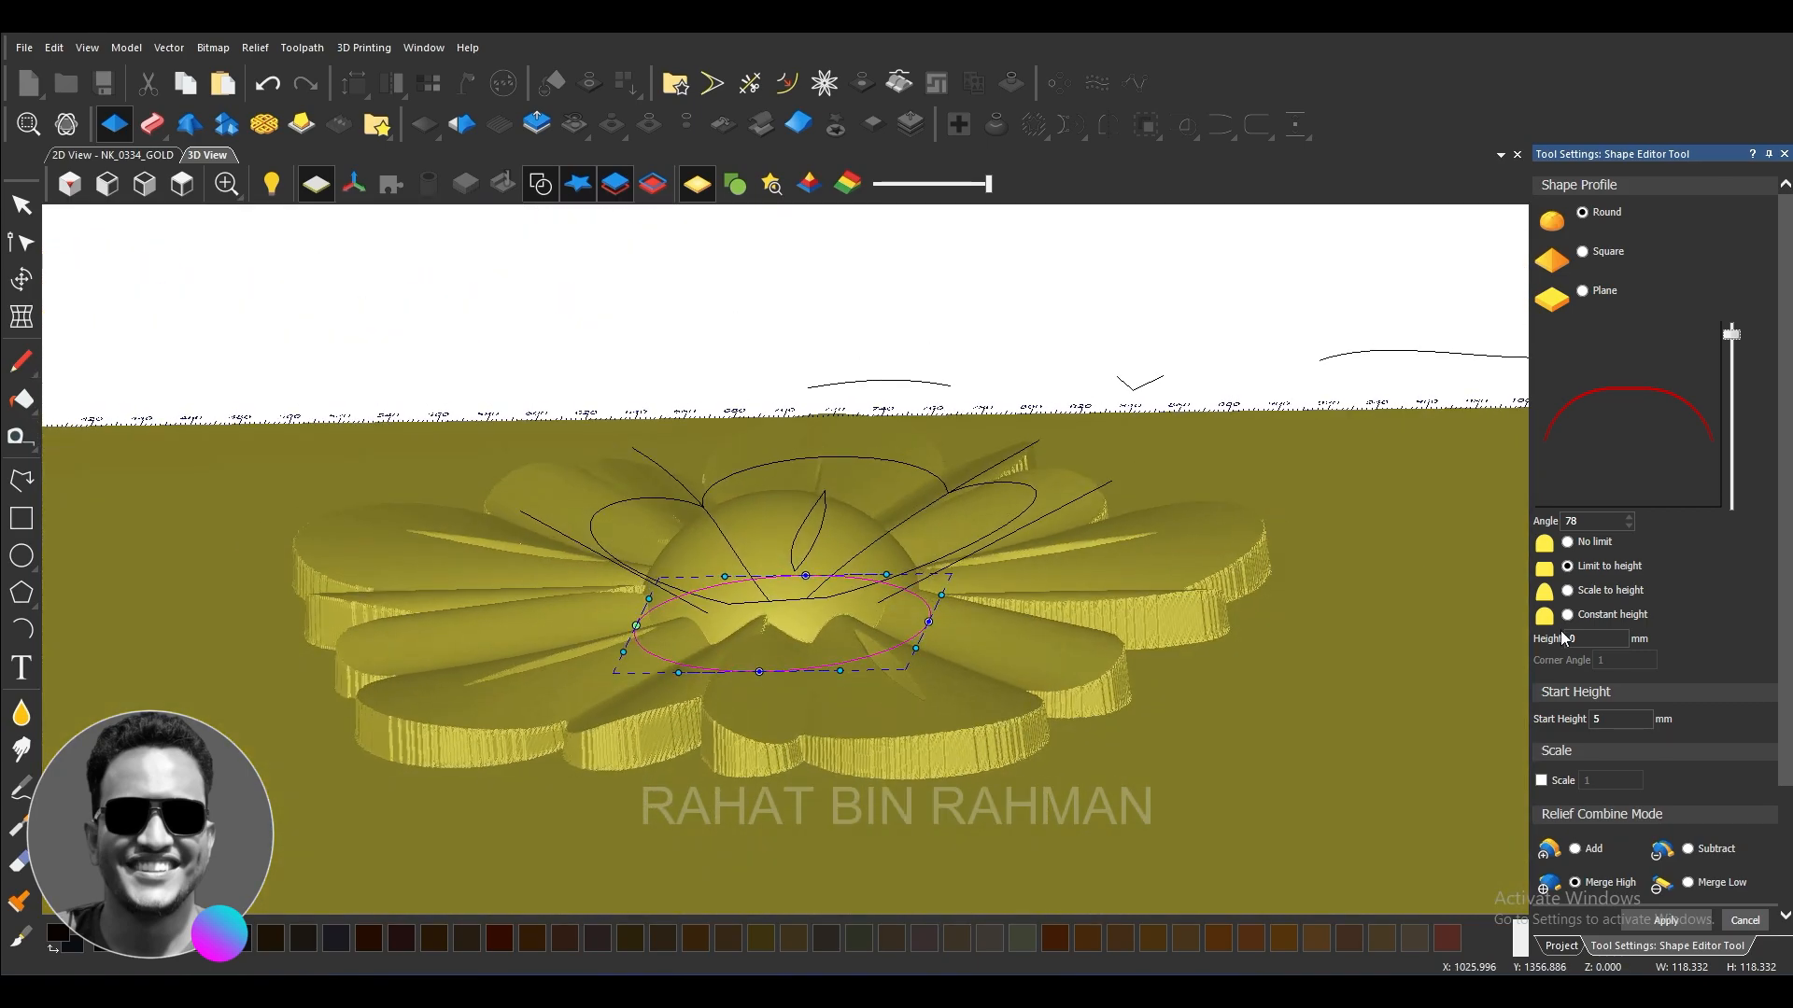
Step: Try a start height of 2 mm and an angle of 90 for the centre dome
{"action": "double_click", "coordinate": [1599, 719]}
{"action": "type", "text": "4"}
{"action": "left_click_drag", "start_coordinate": [829, 700], "coordinate": [912, 812]}
{"action": "type", "text": "2"}
{"action": "key", "text": "Return"}
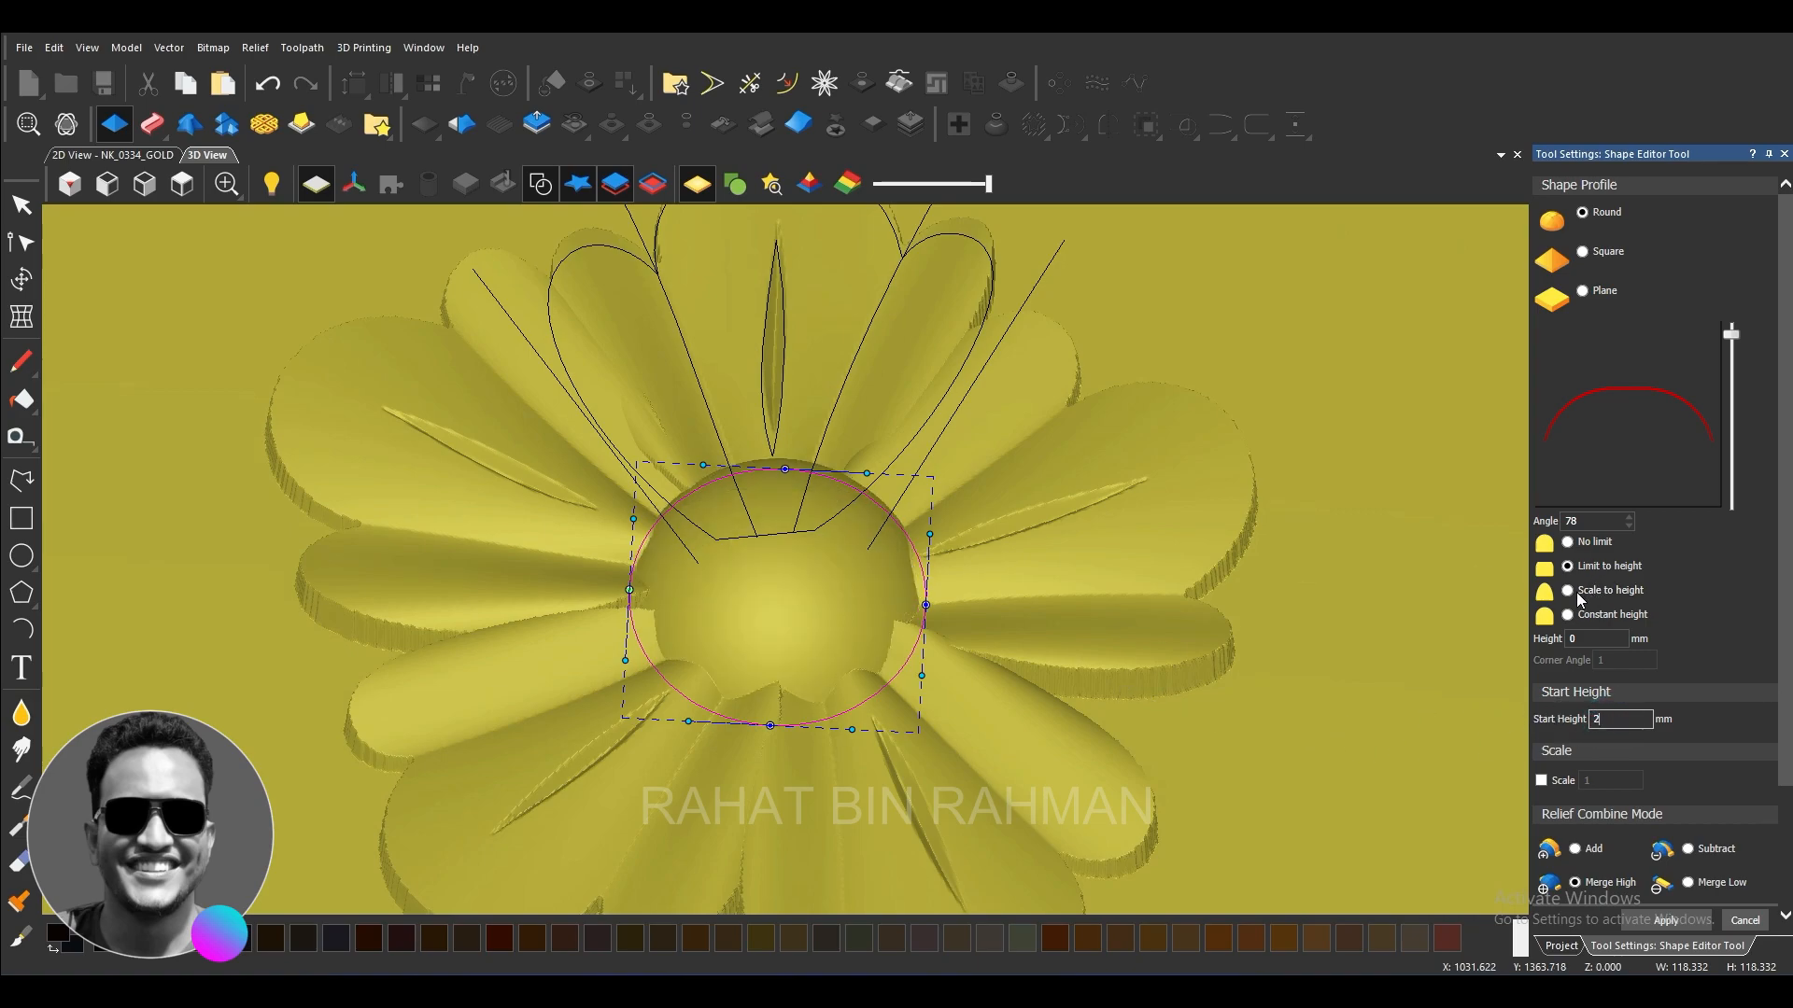
{"action": "left_click_drag", "start_coordinate": [1731, 333], "coordinate": [1731, 321]}
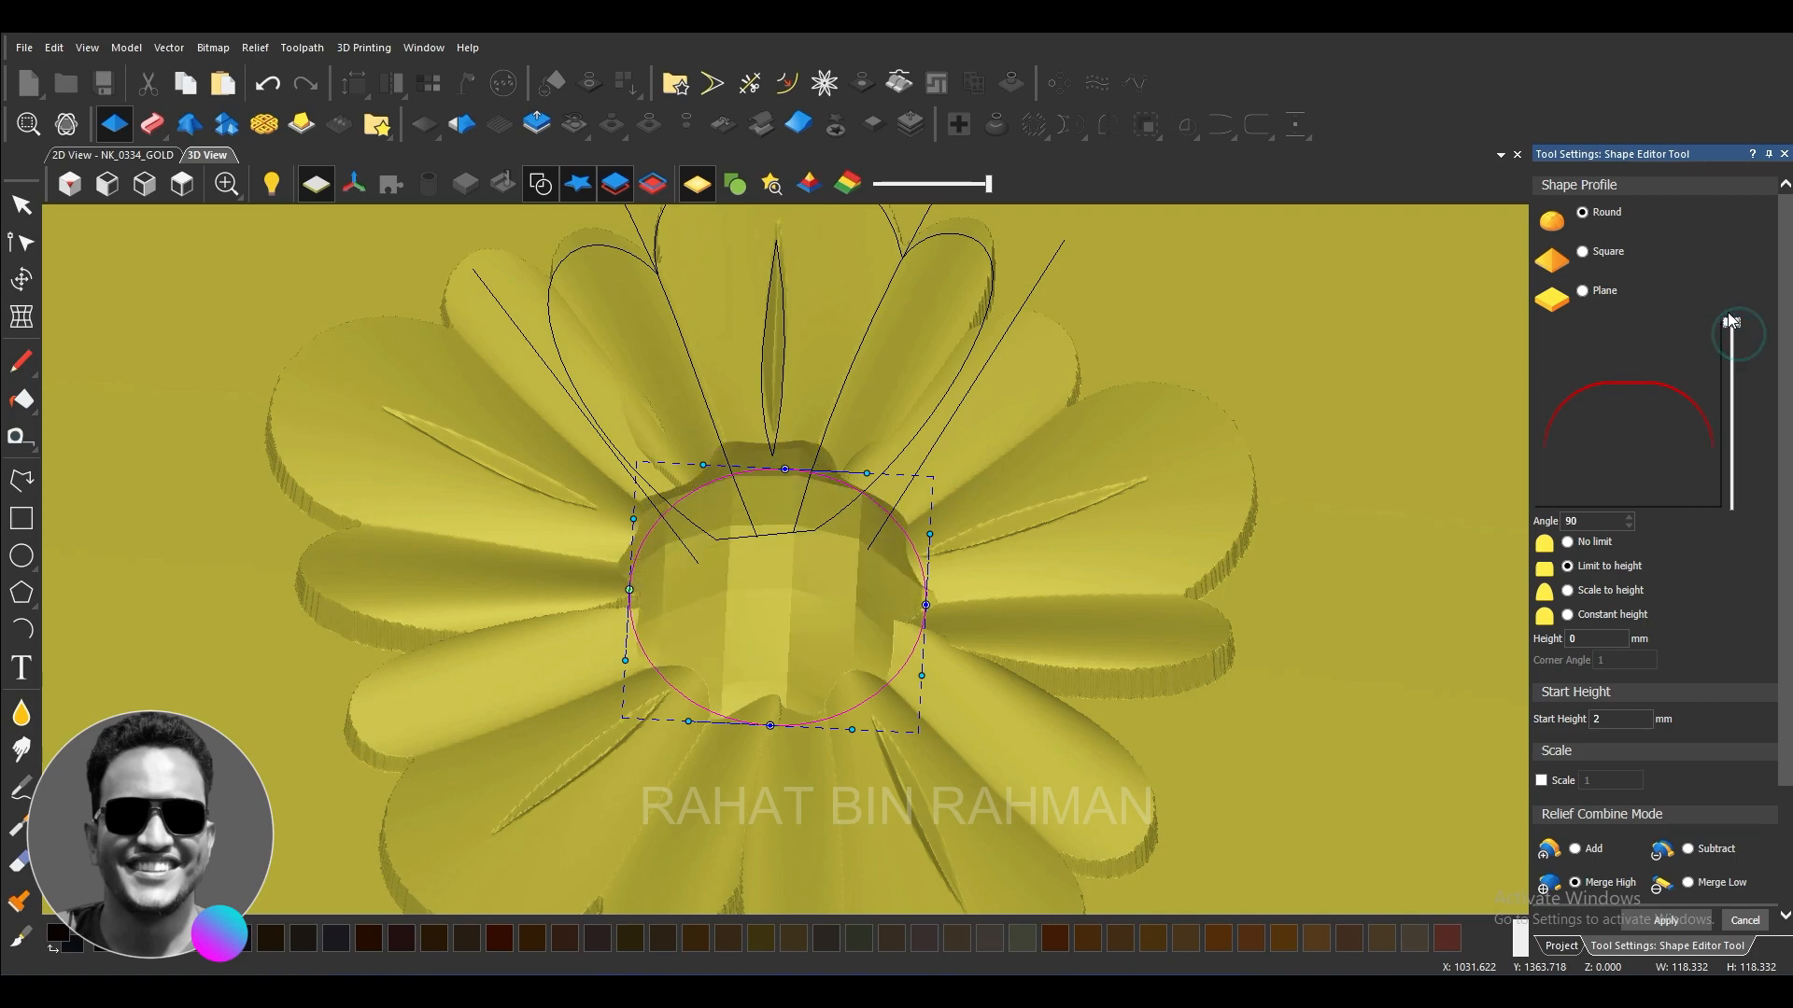
{"action": "left_click_drag", "start_coordinate": [868, 508], "coordinate": [887, 580]}
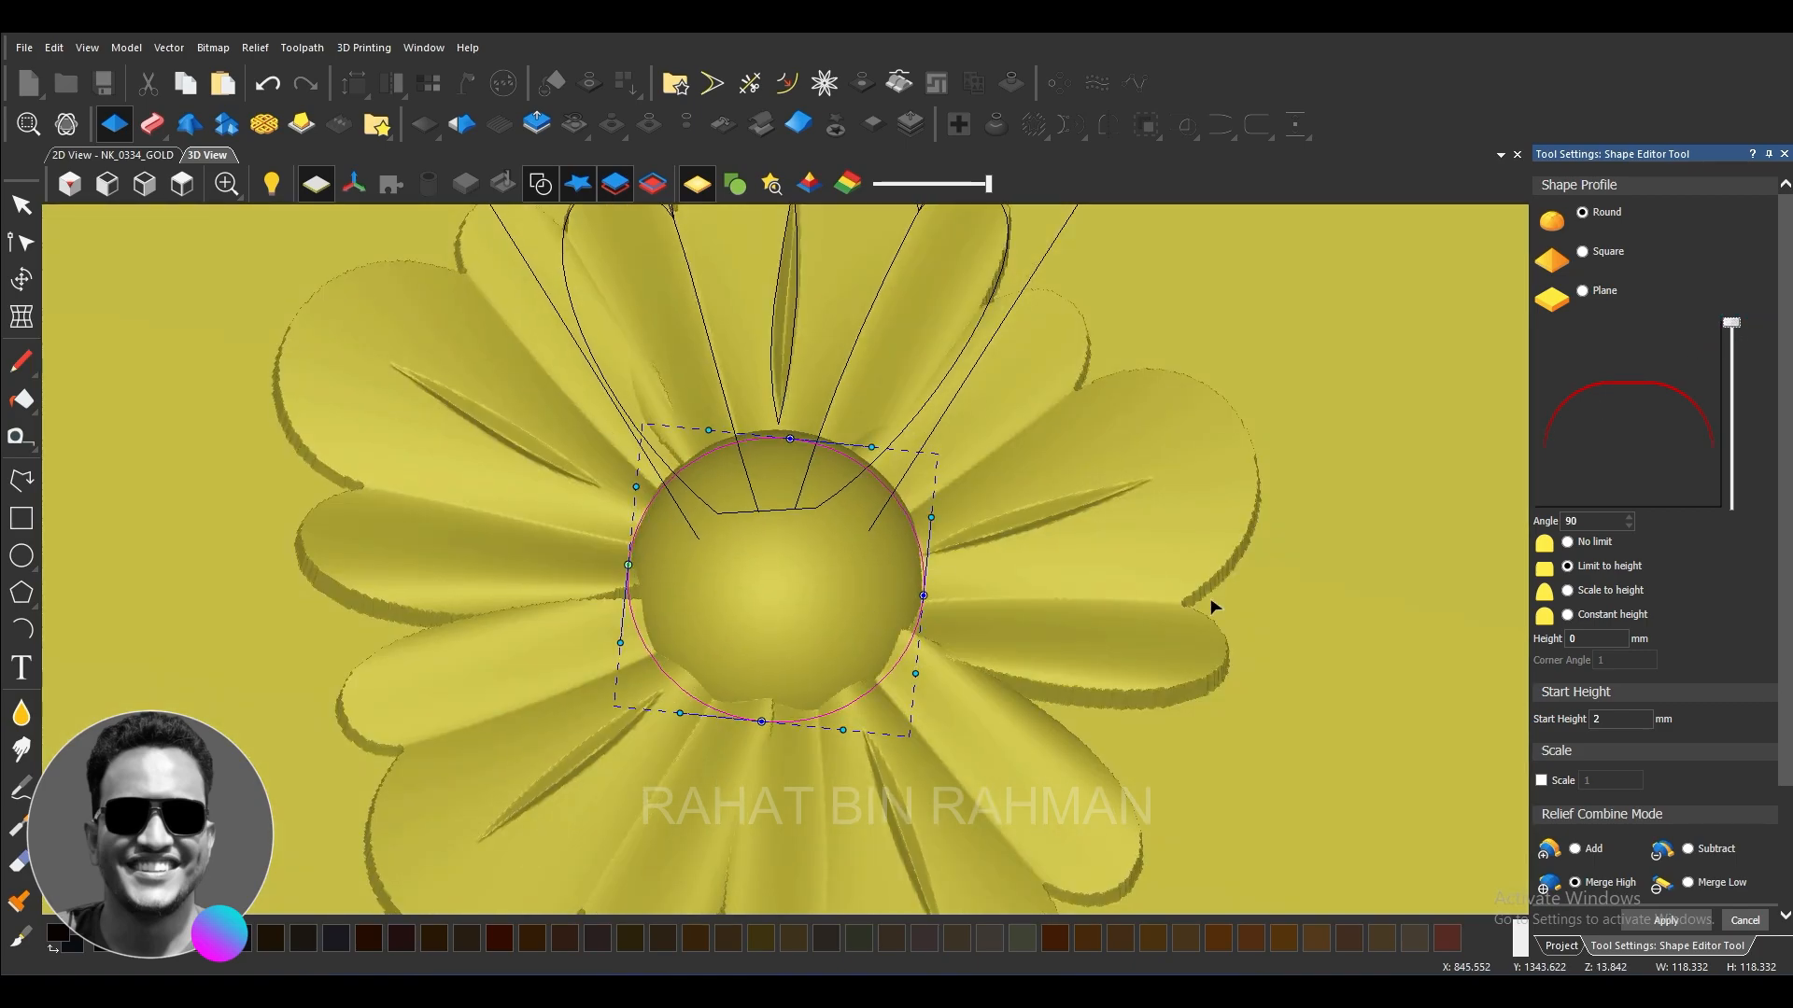
Step: Try the centre dome with a start height of 10 mm and a height limit of 10 mm, then 15 mm
{"action": "double_click", "coordinate": [1576, 638]}
{"action": "type", "text": "10"}
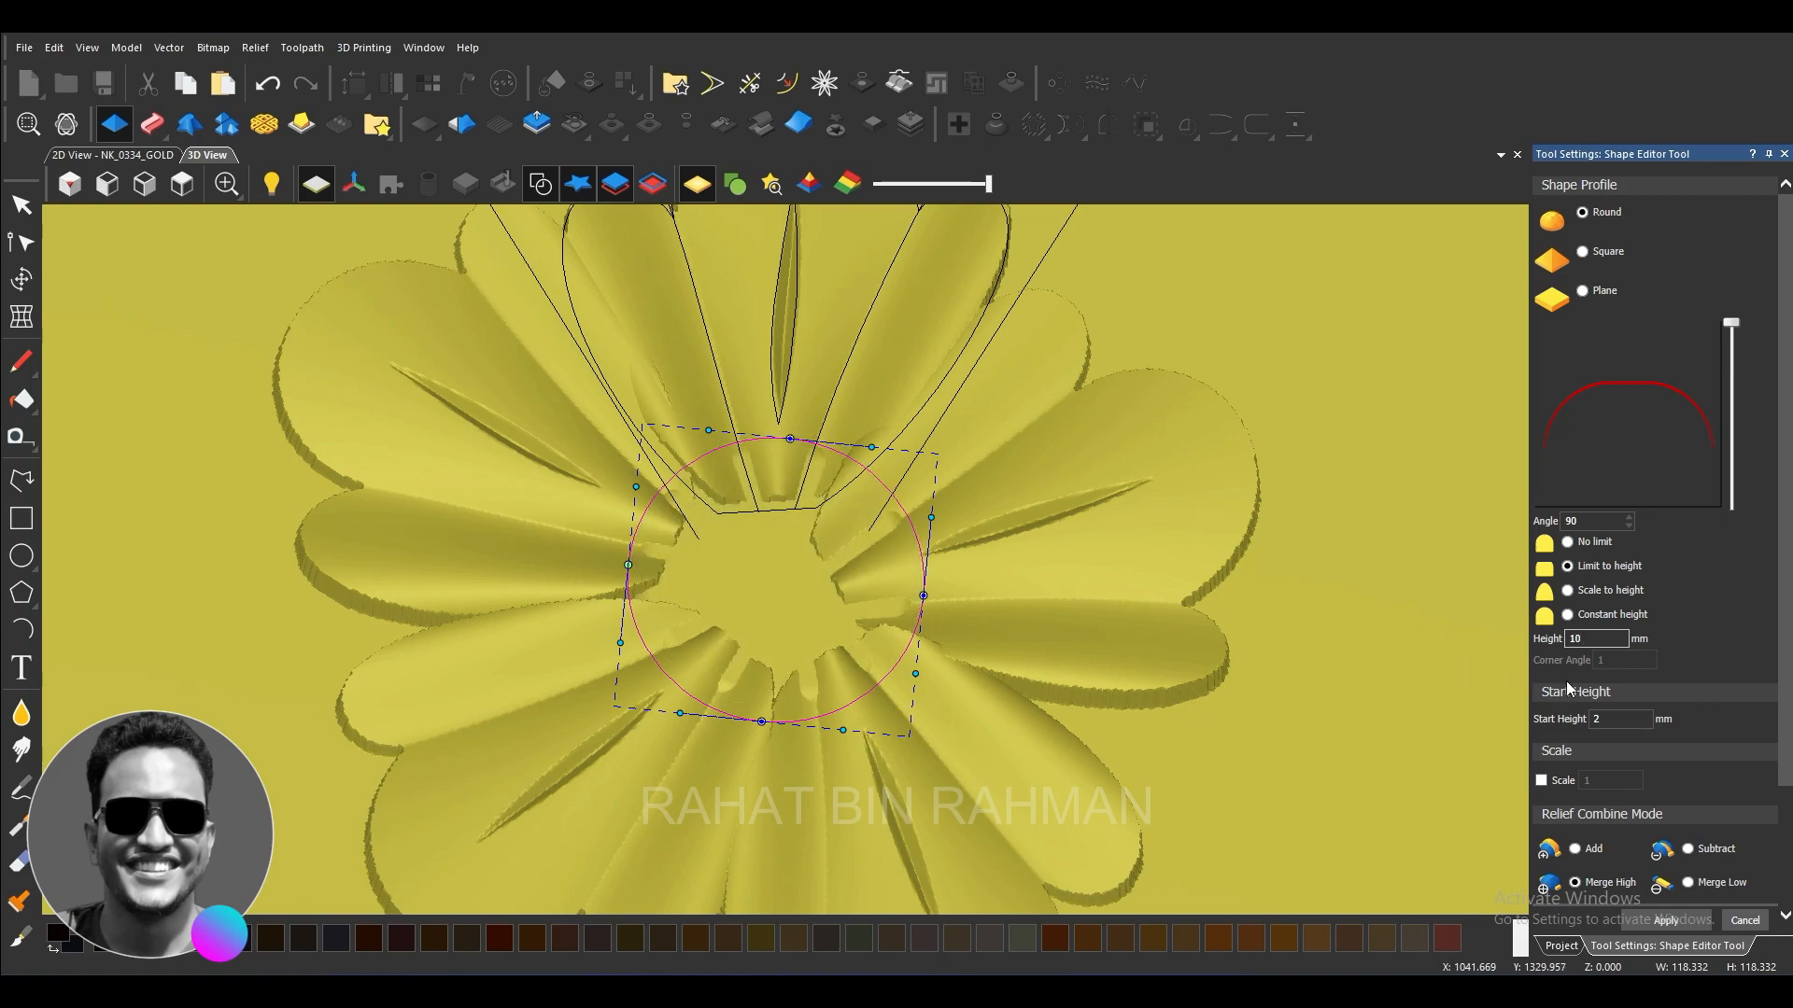
{"action": "double_click", "coordinate": [1644, 720]}
{"action": "type", "text": "10"}
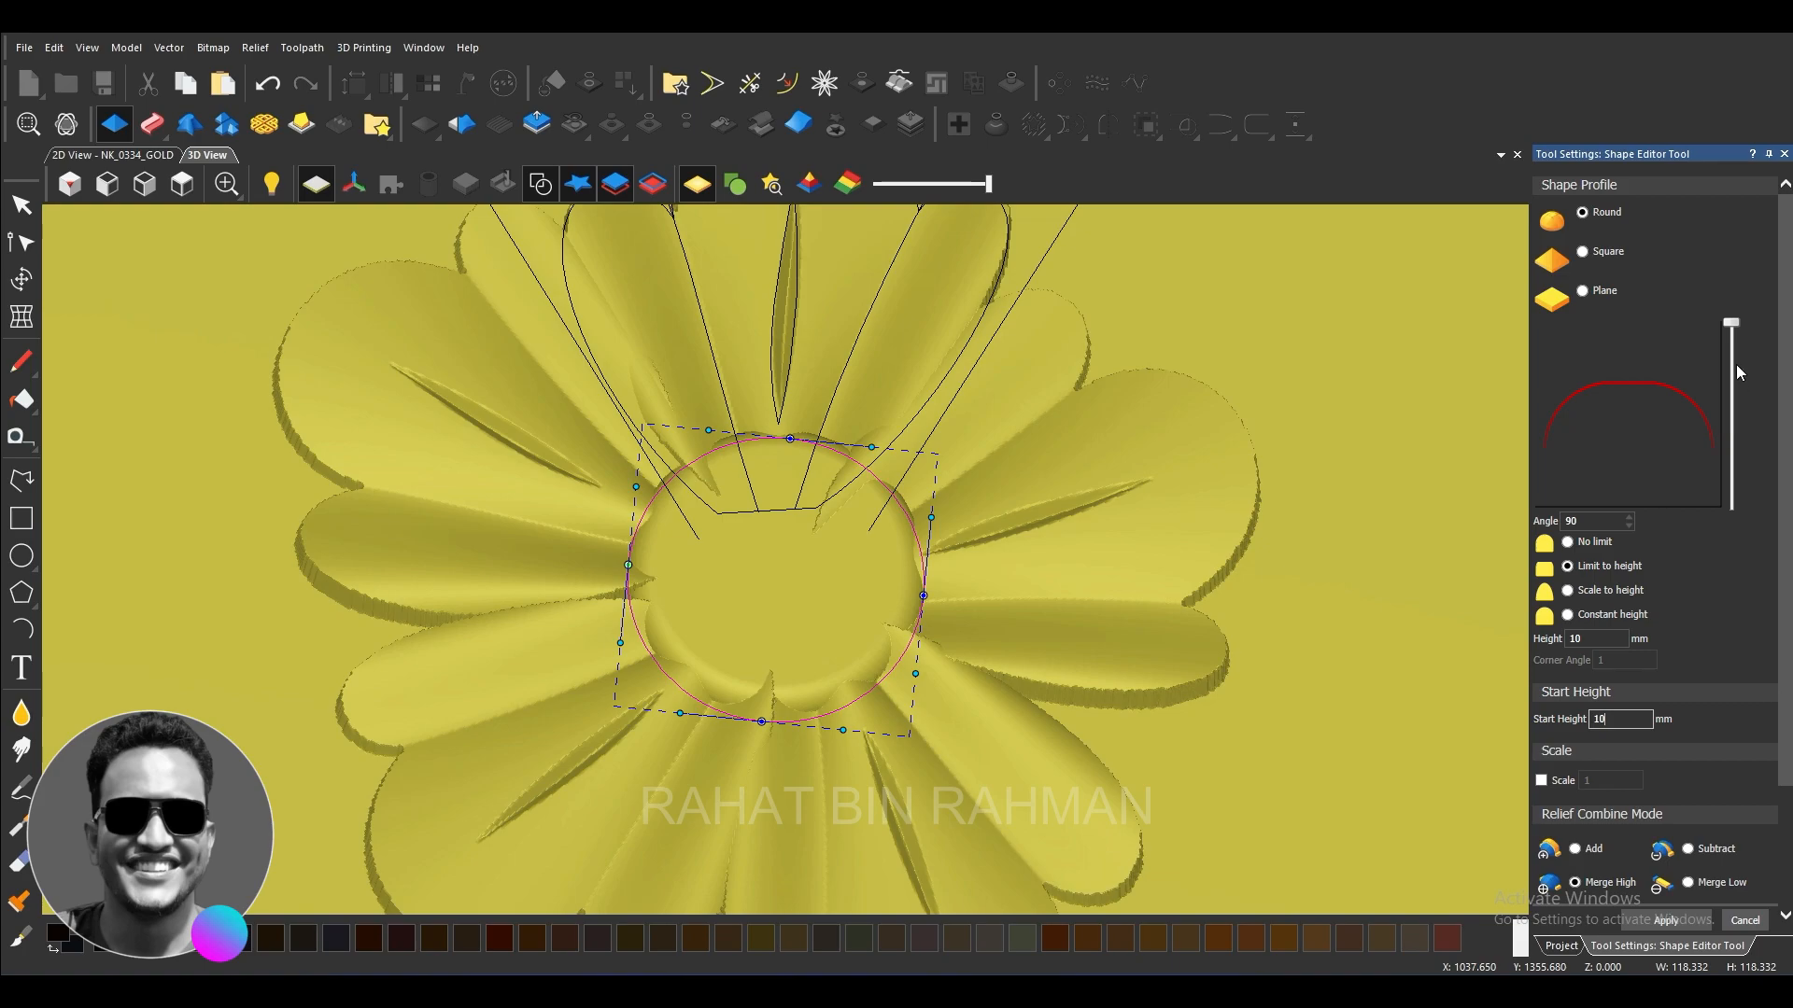
{"action": "double_click", "coordinate": [1590, 641]}
{"action": "type", "text": "15"}
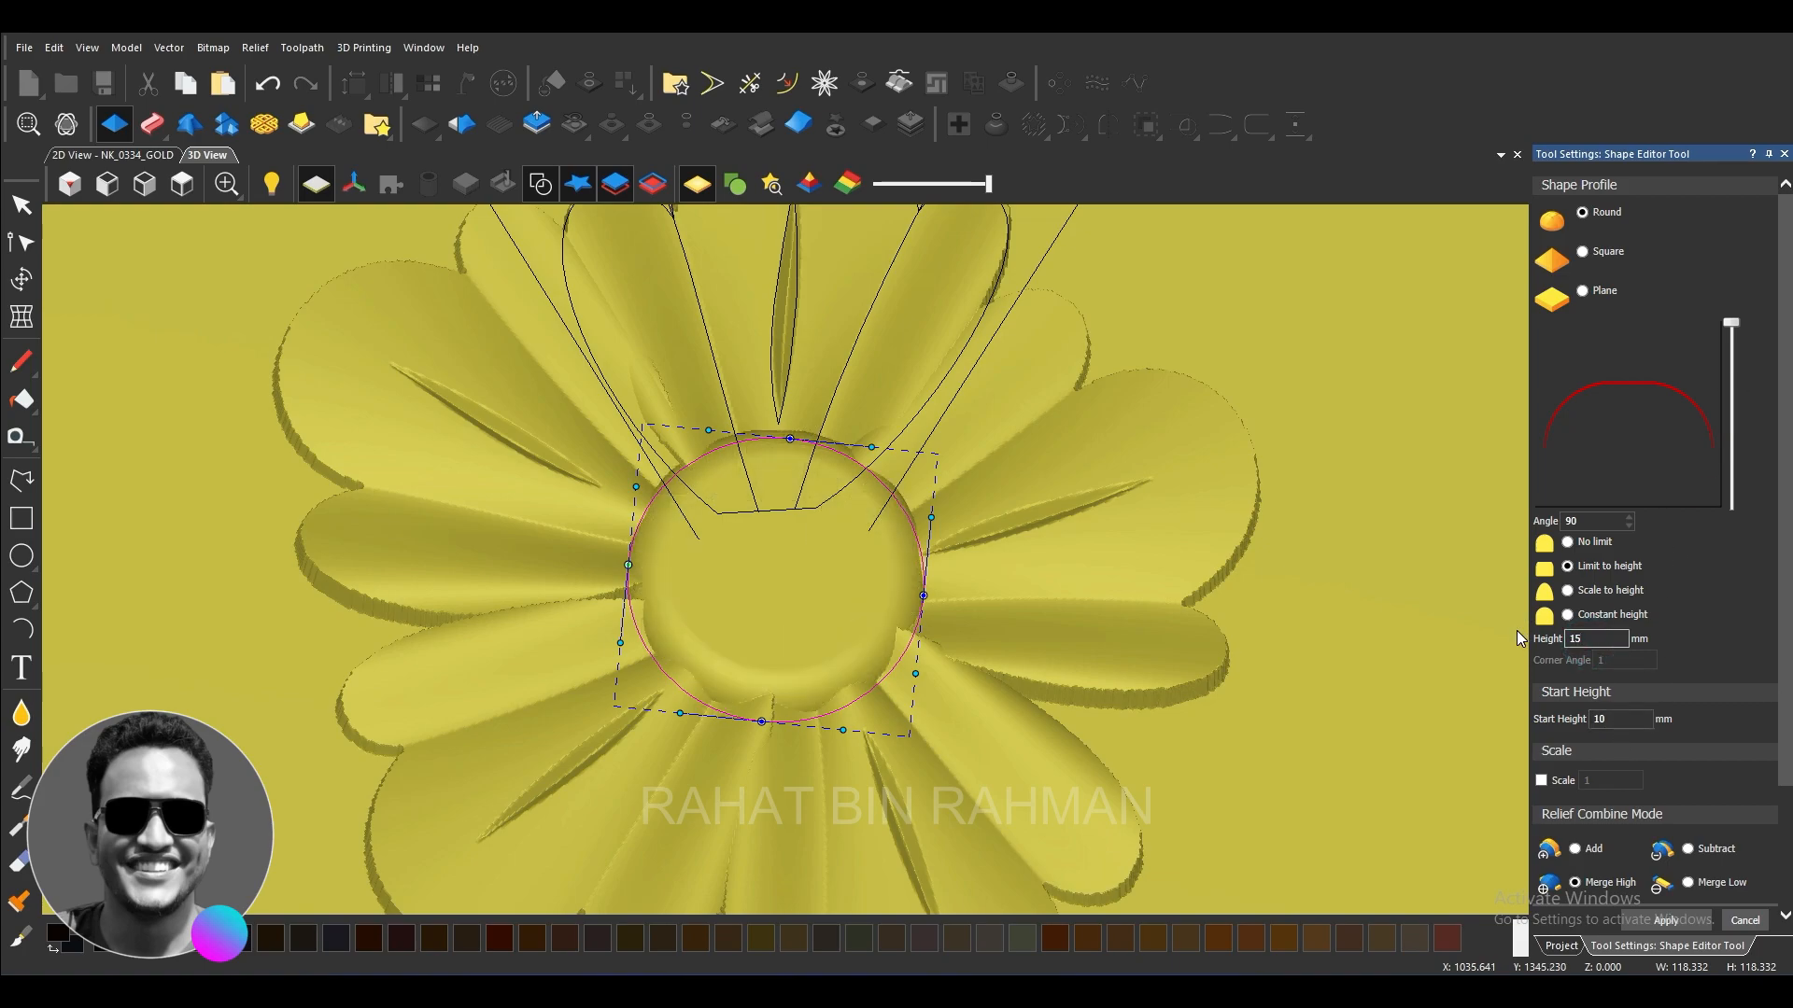
Step: Try the Scale to height option with a 20 mm start height on the centre dome
{"action": "left_click", "coordinate": [1568, 593]}
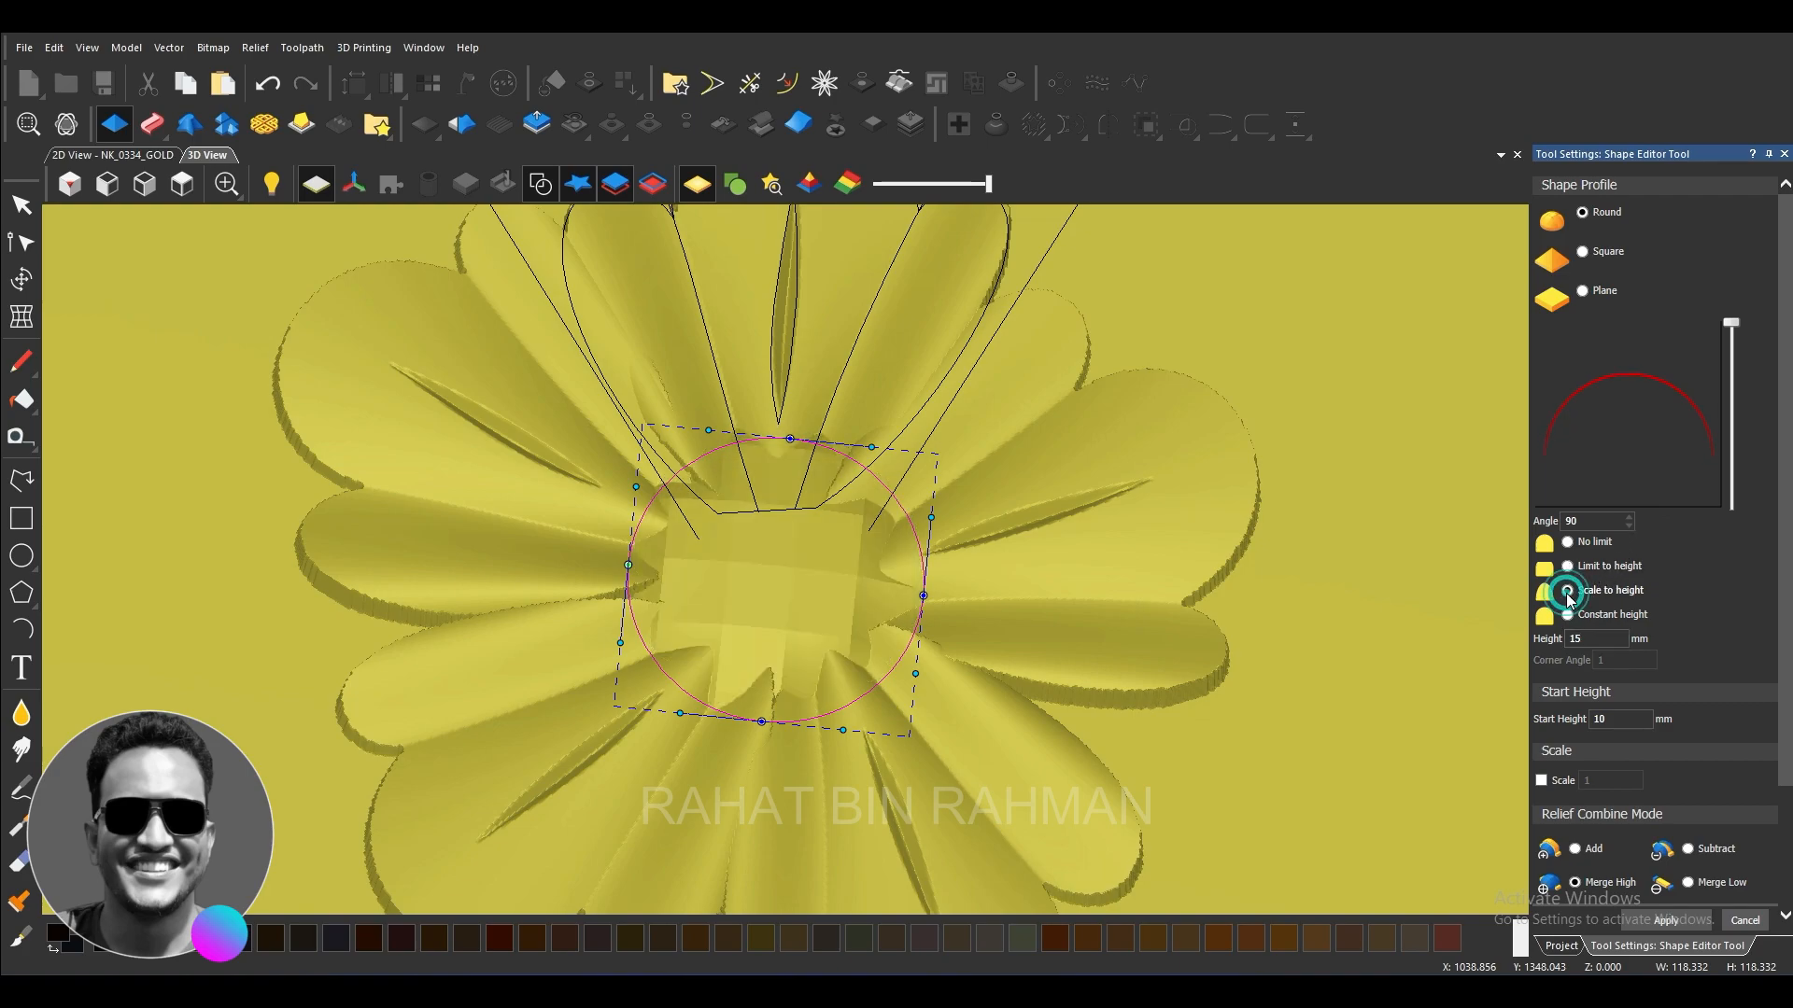
{"action": "double_click", "coordinate": [1609, 722]}
{"action": "type", "text": "20"}
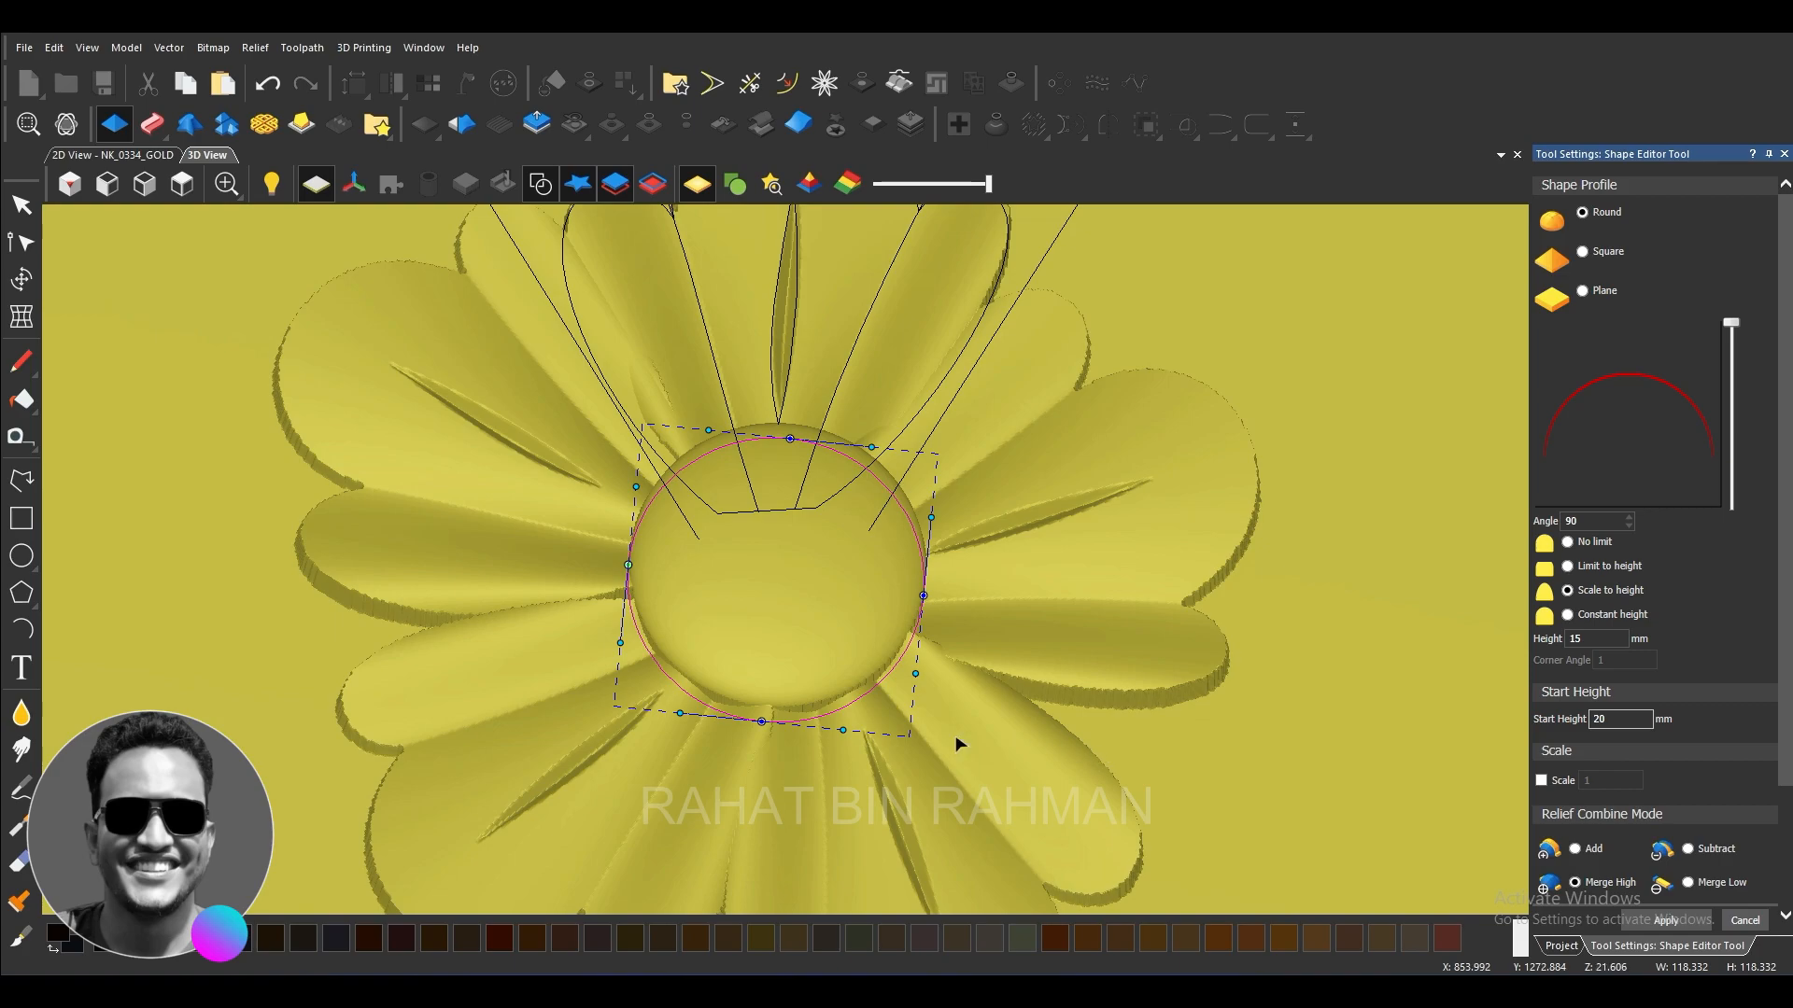
{"action": "scroll", "coordinate": [787, 723], "scroll_direction": "up", "scroll_amount": 3}
{"action": "middle_click_drag", "start_coordinate": [851, 707], "coordinate": [866, 577]}
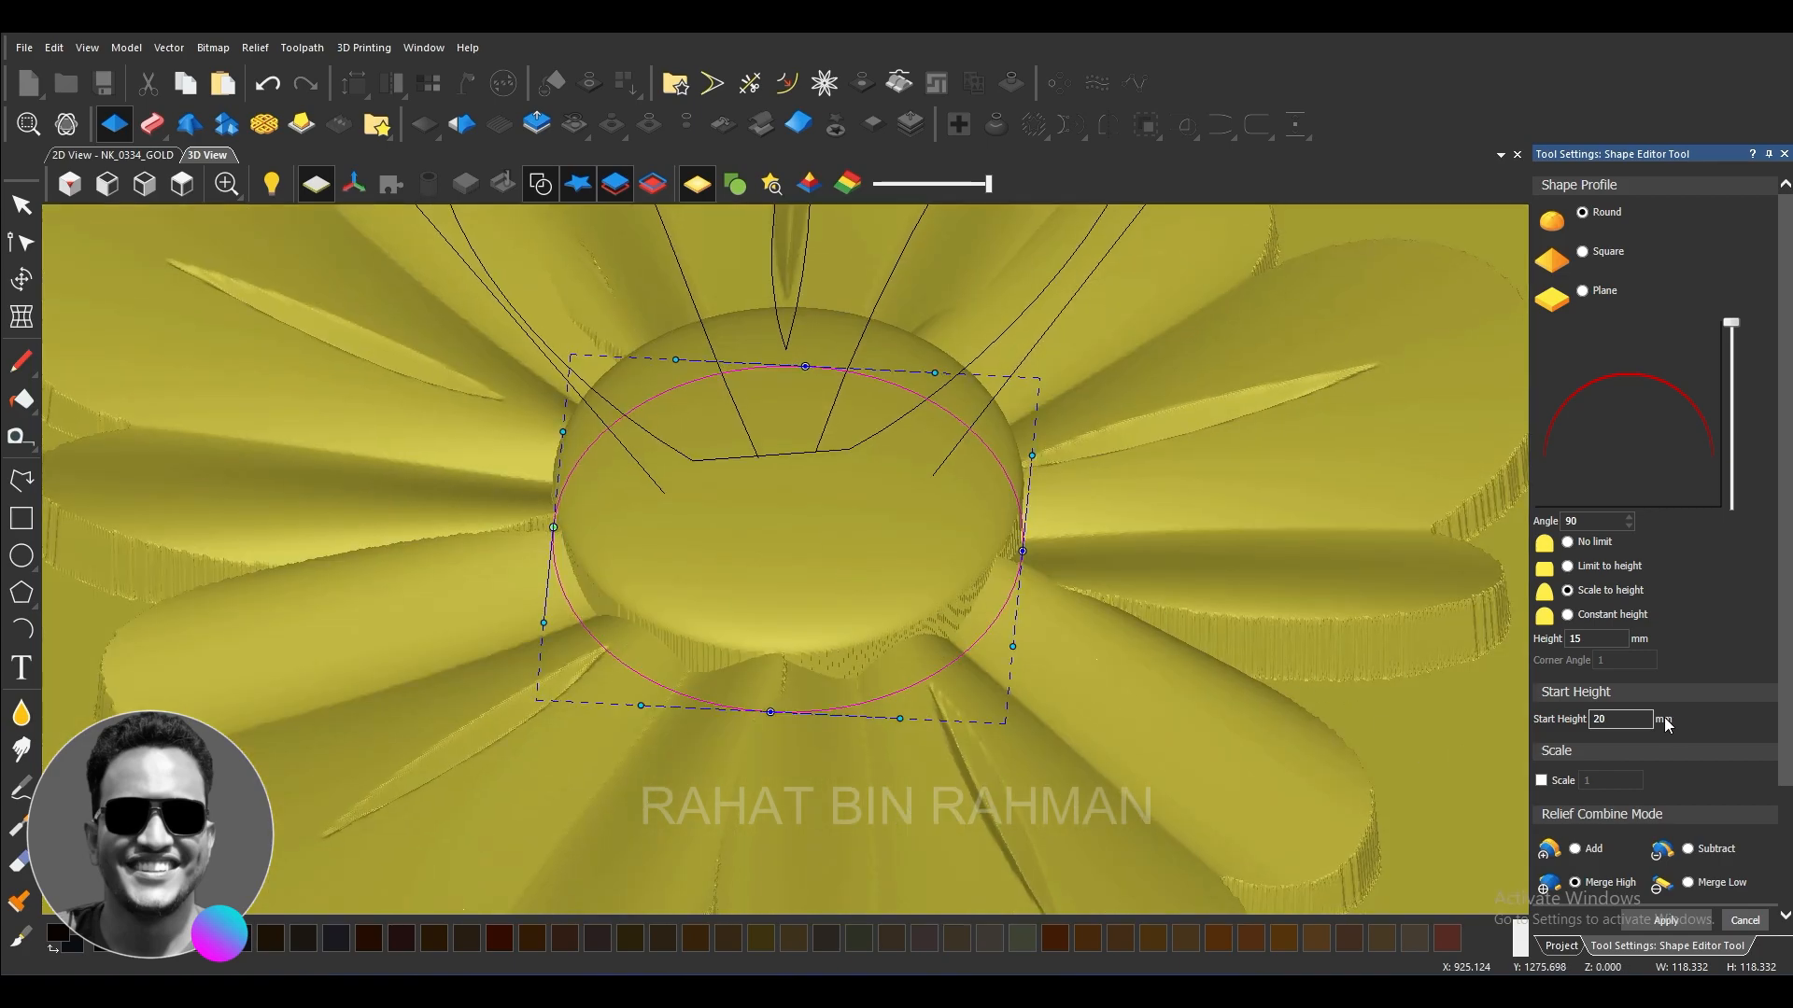
Step: Set the centre dome's start height to 12 mm and its height to 20 mm
{"action": "double_click", "coordinate": [1608, 719]}
{"action": "type", "text": "12"}
{"action": "double_click", "coordinate": [1579, 639]}
{"action": "type", "text": "20"}
{"action": "scroll", "coordinate": [917, 518], "scroll_direction": "up", "scroll_amount": 2}
{"action": "left_click_drag", "start_coordinate": [918, 515], "coordinate": [887, 609]}
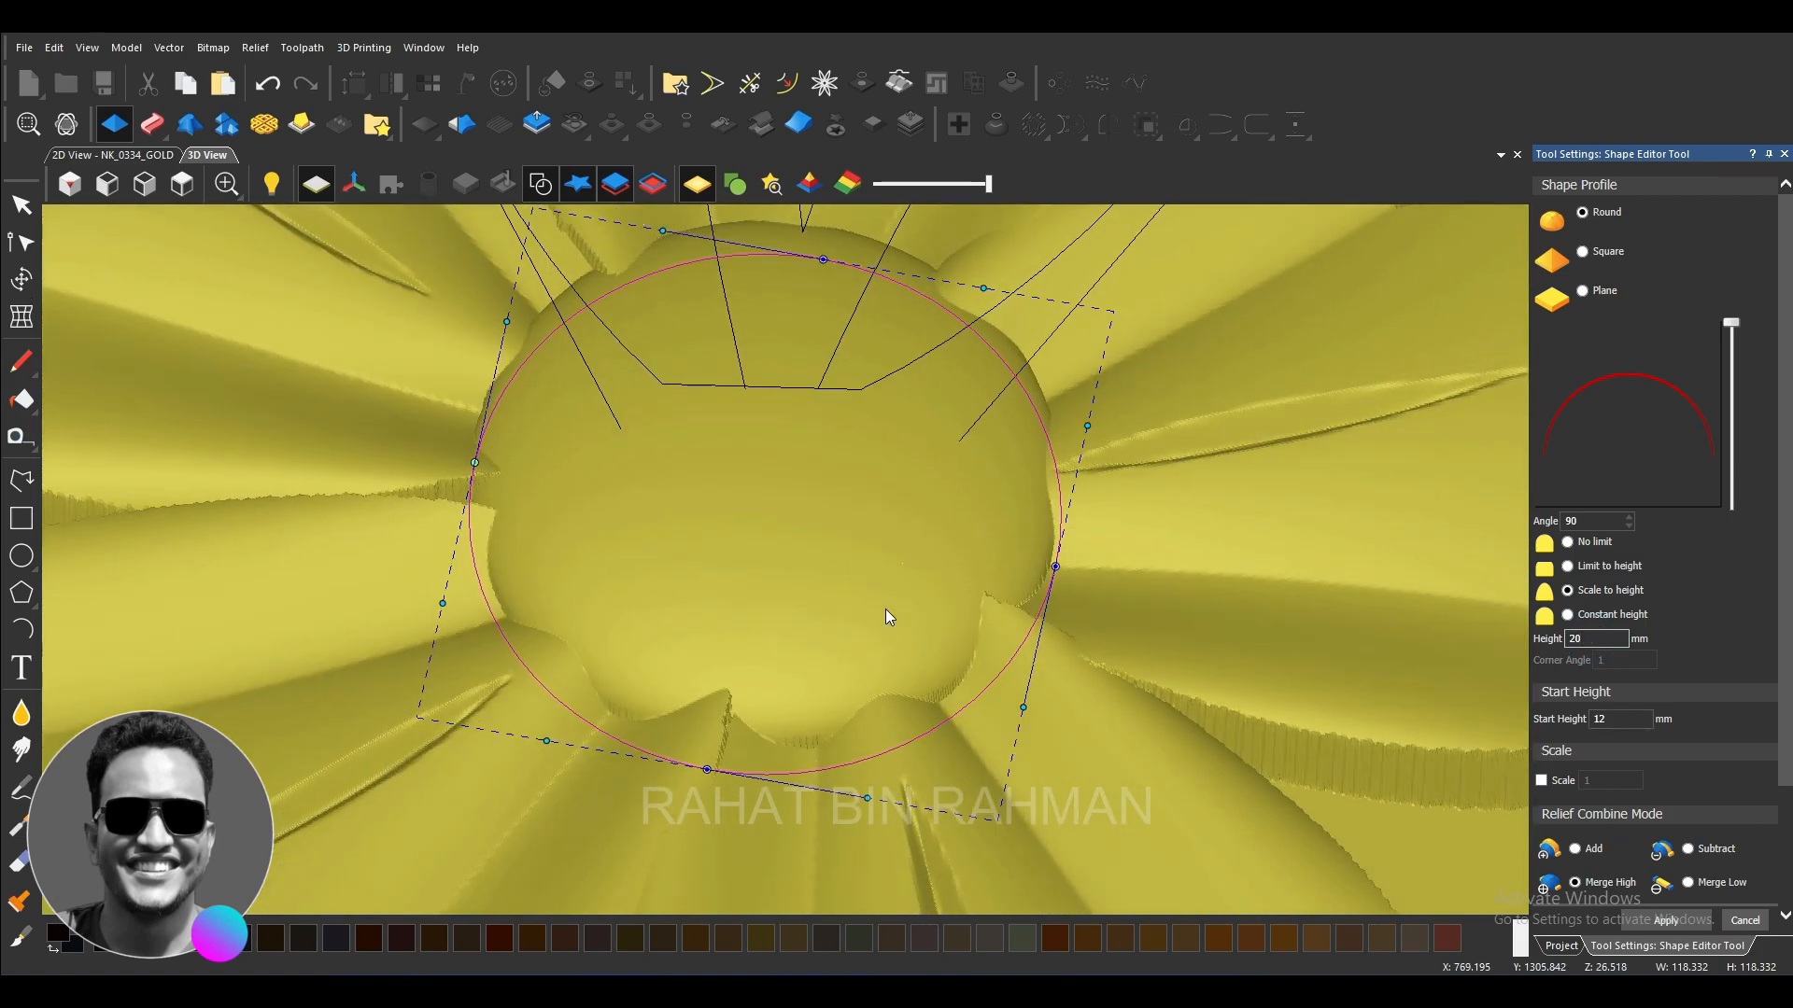
{"action": "scroll", "coordinate": [884, 612], "scroll_direction": "down", "scroll_amount": 5}
{"action": "scroll", "coordinate": [863, 680], "scroll_direction": "up", "scroll_amount": 1}
{"action": "left_click_drag", "start_coordinate": [863, 680], "coordinate": [863, 602]}
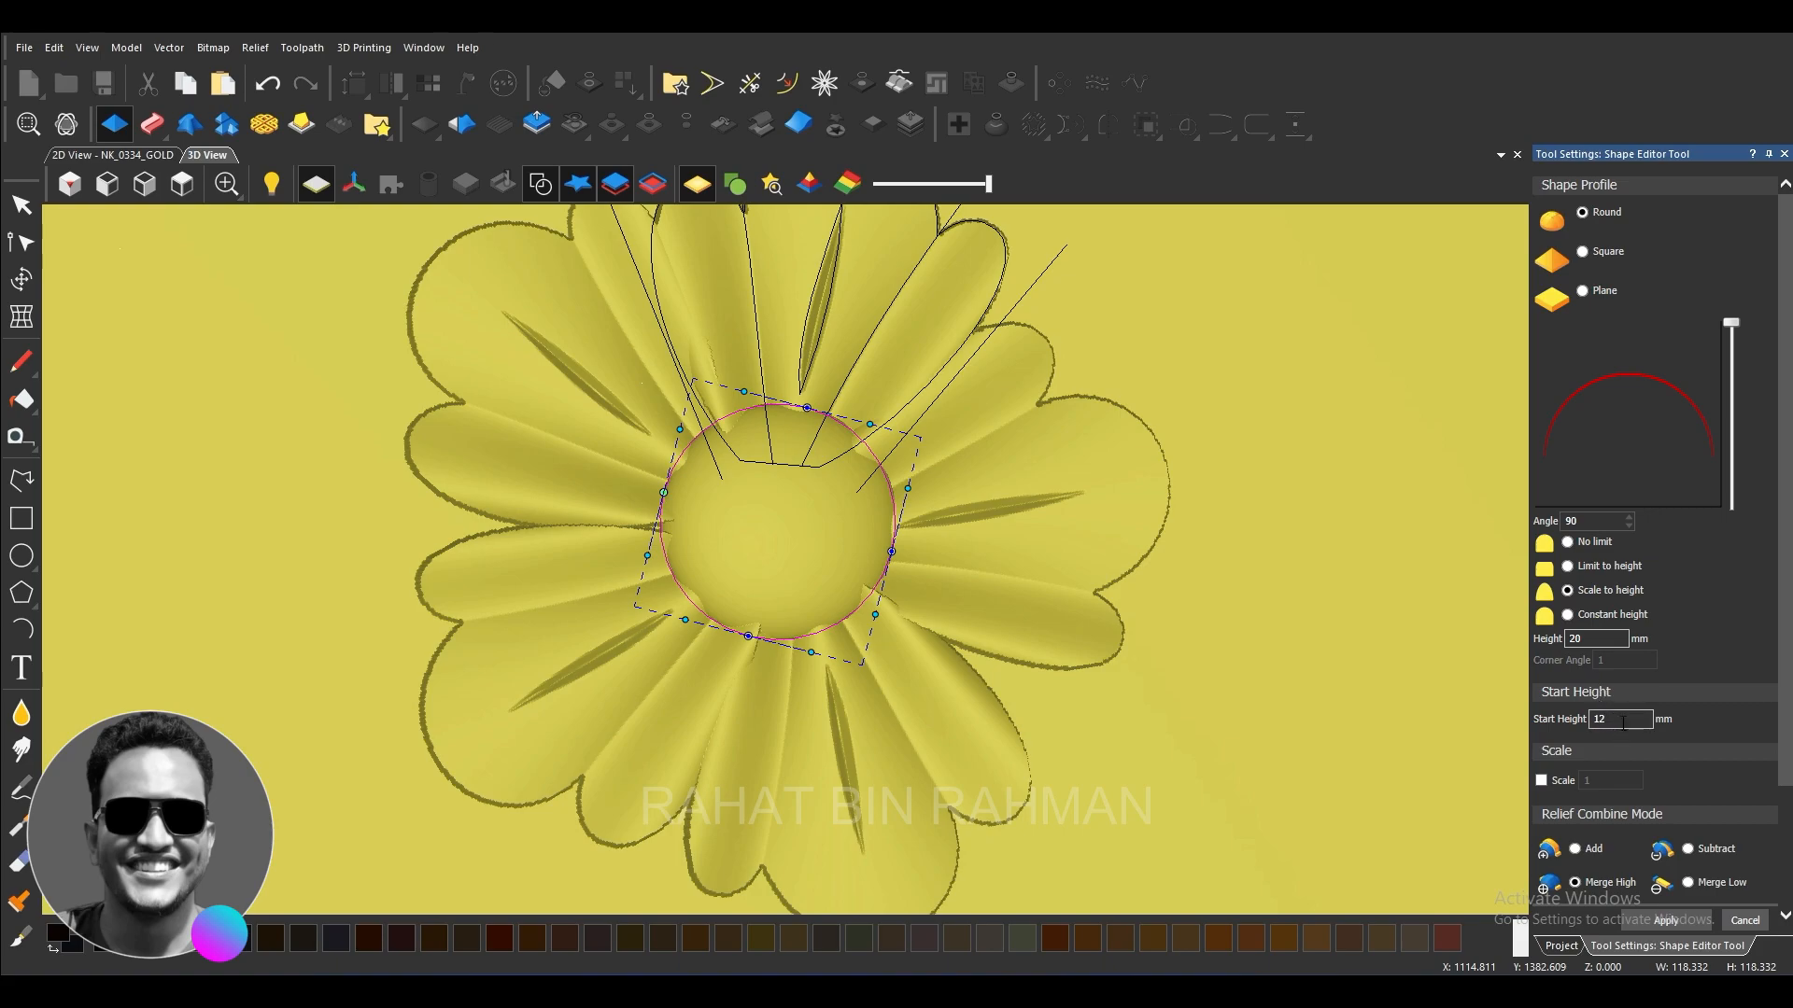
Step: Set the centre dome's start height to 15 mm
{"action": "key", "text": "BackSpace"}
{"action": "type", "text": "5"}
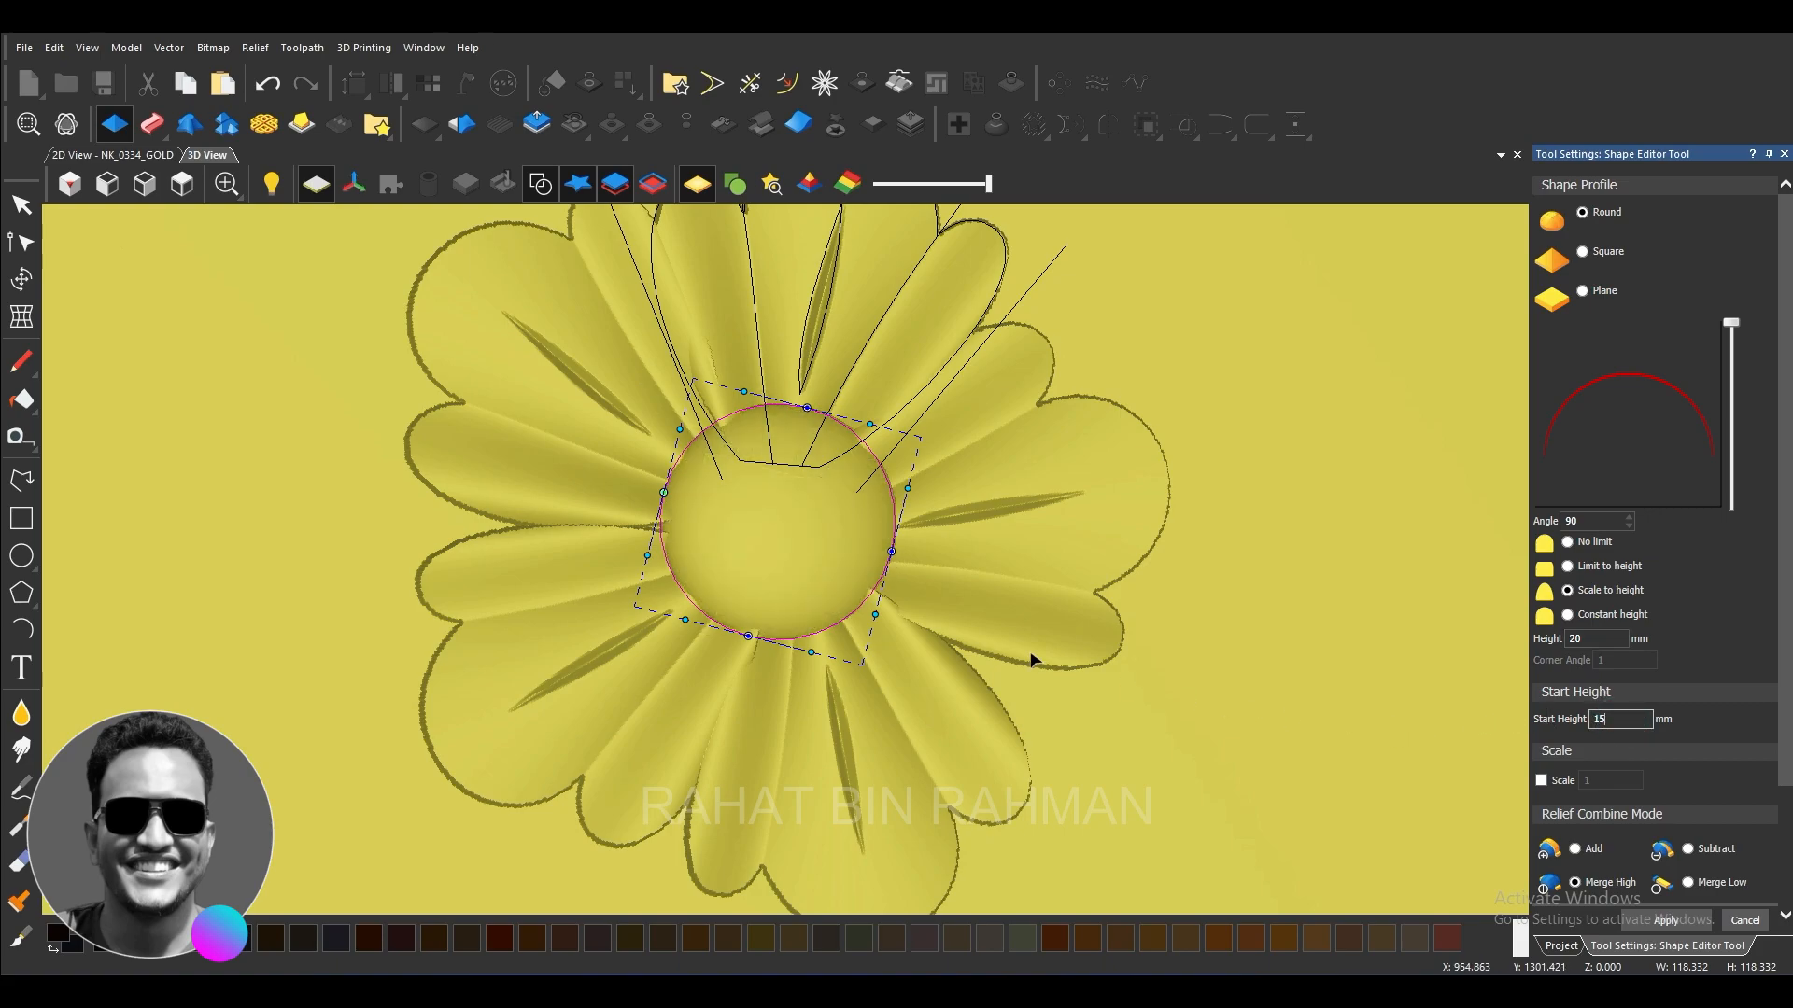
{"action": "scroll", "coordinate": [780, 625], "scroll_direction": "up", "scroll_amount": 3}
{"action": "left_click_drag", "start_coordinate": [770, 516], "coordinate": [781, 357]}
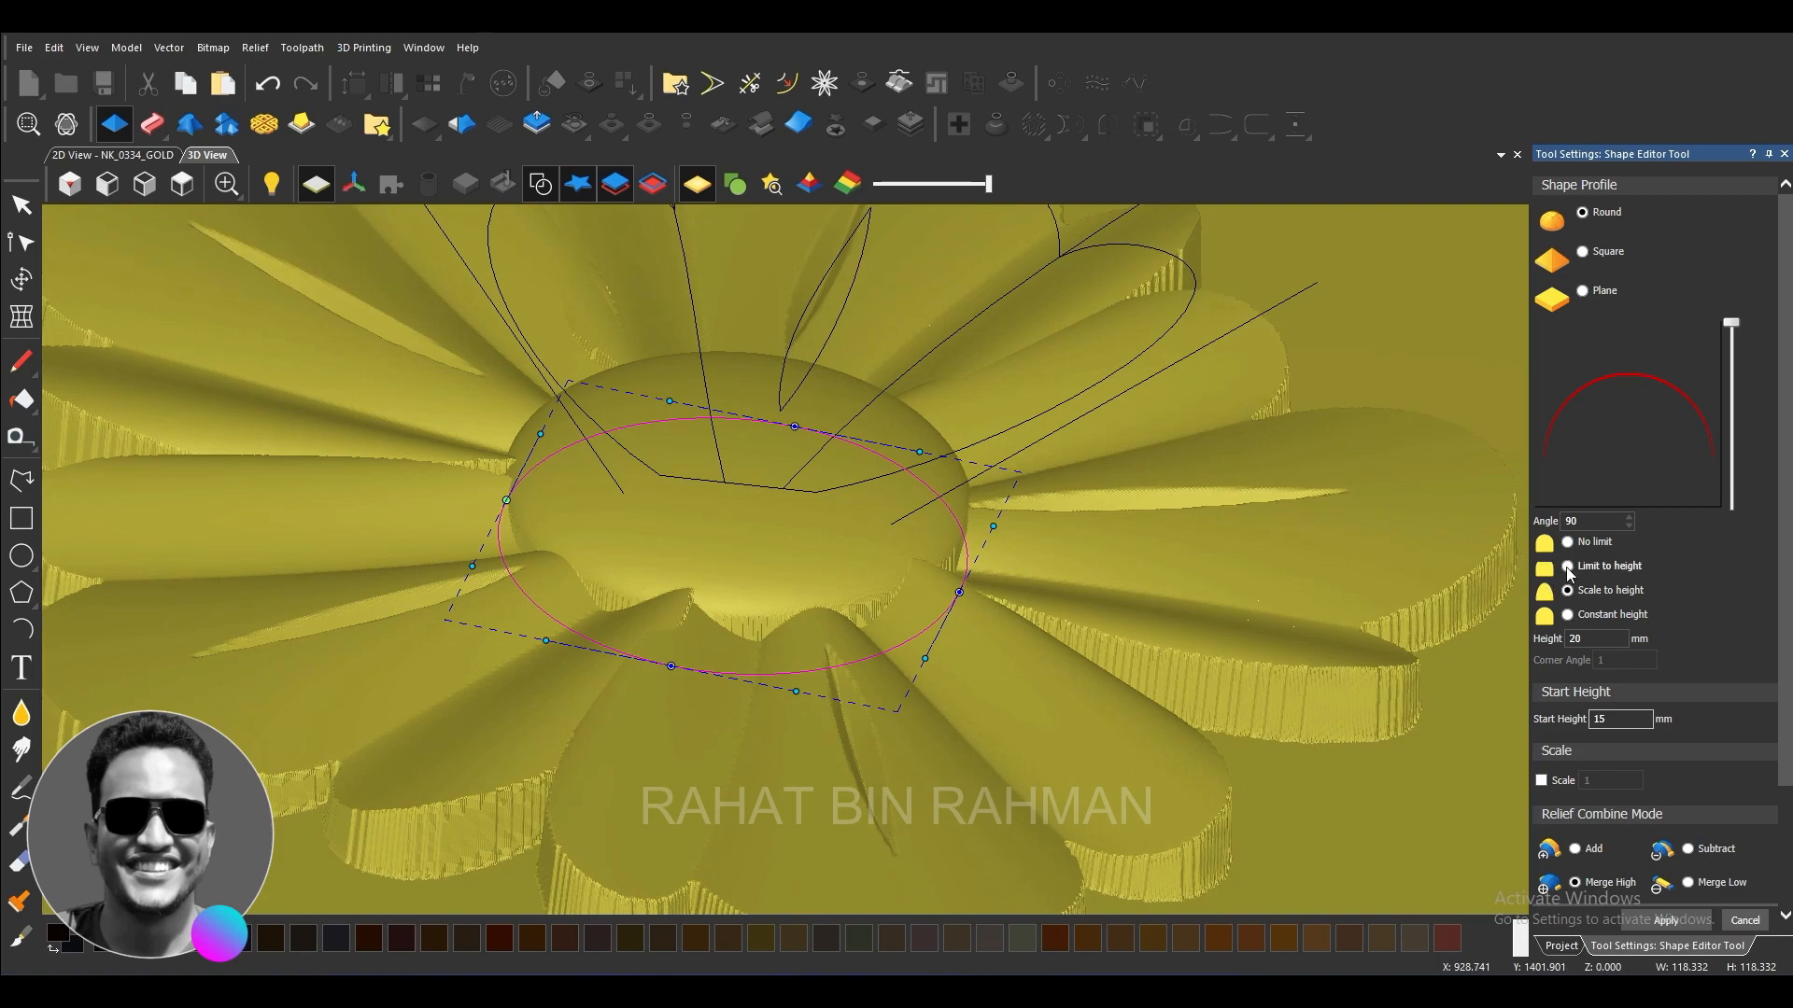
Step: Switch the centre dome to Limit to height with an angle of 63 and apply it to the merged relief layer
{"action": "left_click", "coordinate": [1568, 567]}
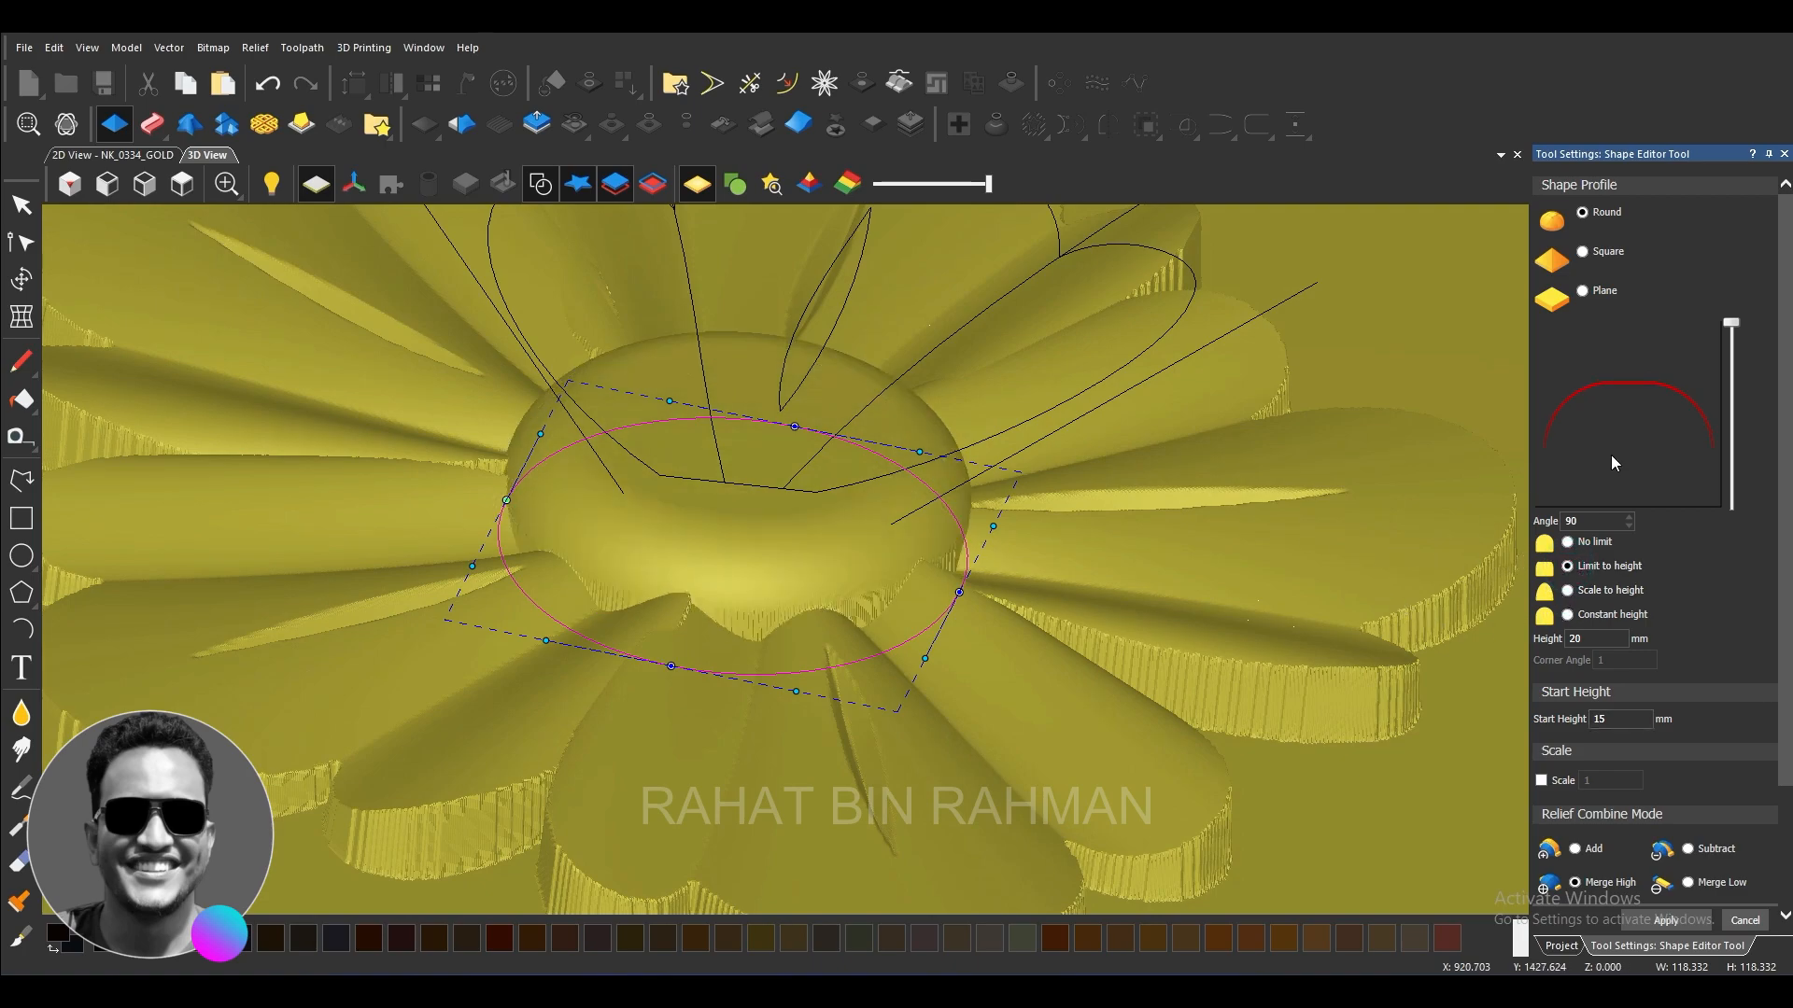
{"action": "left_click_drag", "start_coordinate": [1731, 329], "coordinate": [1726, 351]}
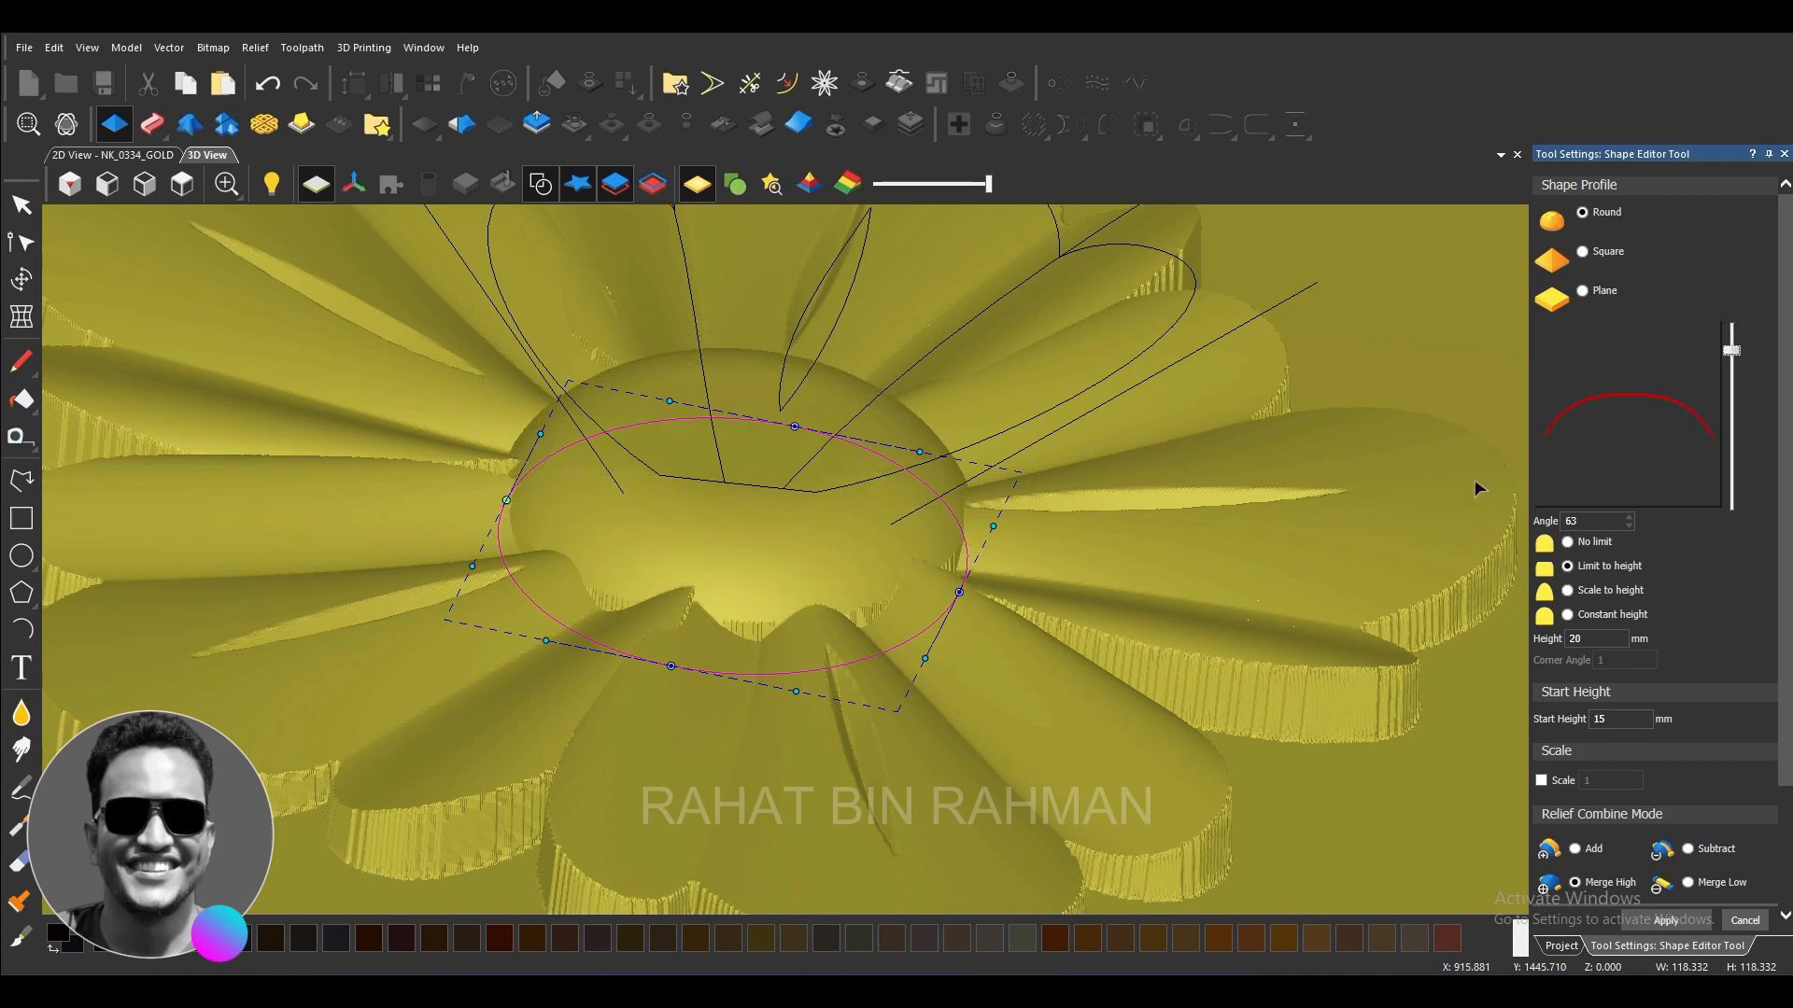
{"action": "left_click_drag", "start_coordinate": [968, 557], "coordinate": [971, 686]}
{"action": "scroll", "coordinate": [971, 686], "scroll_direction": "down", "scroll_amount": 4}
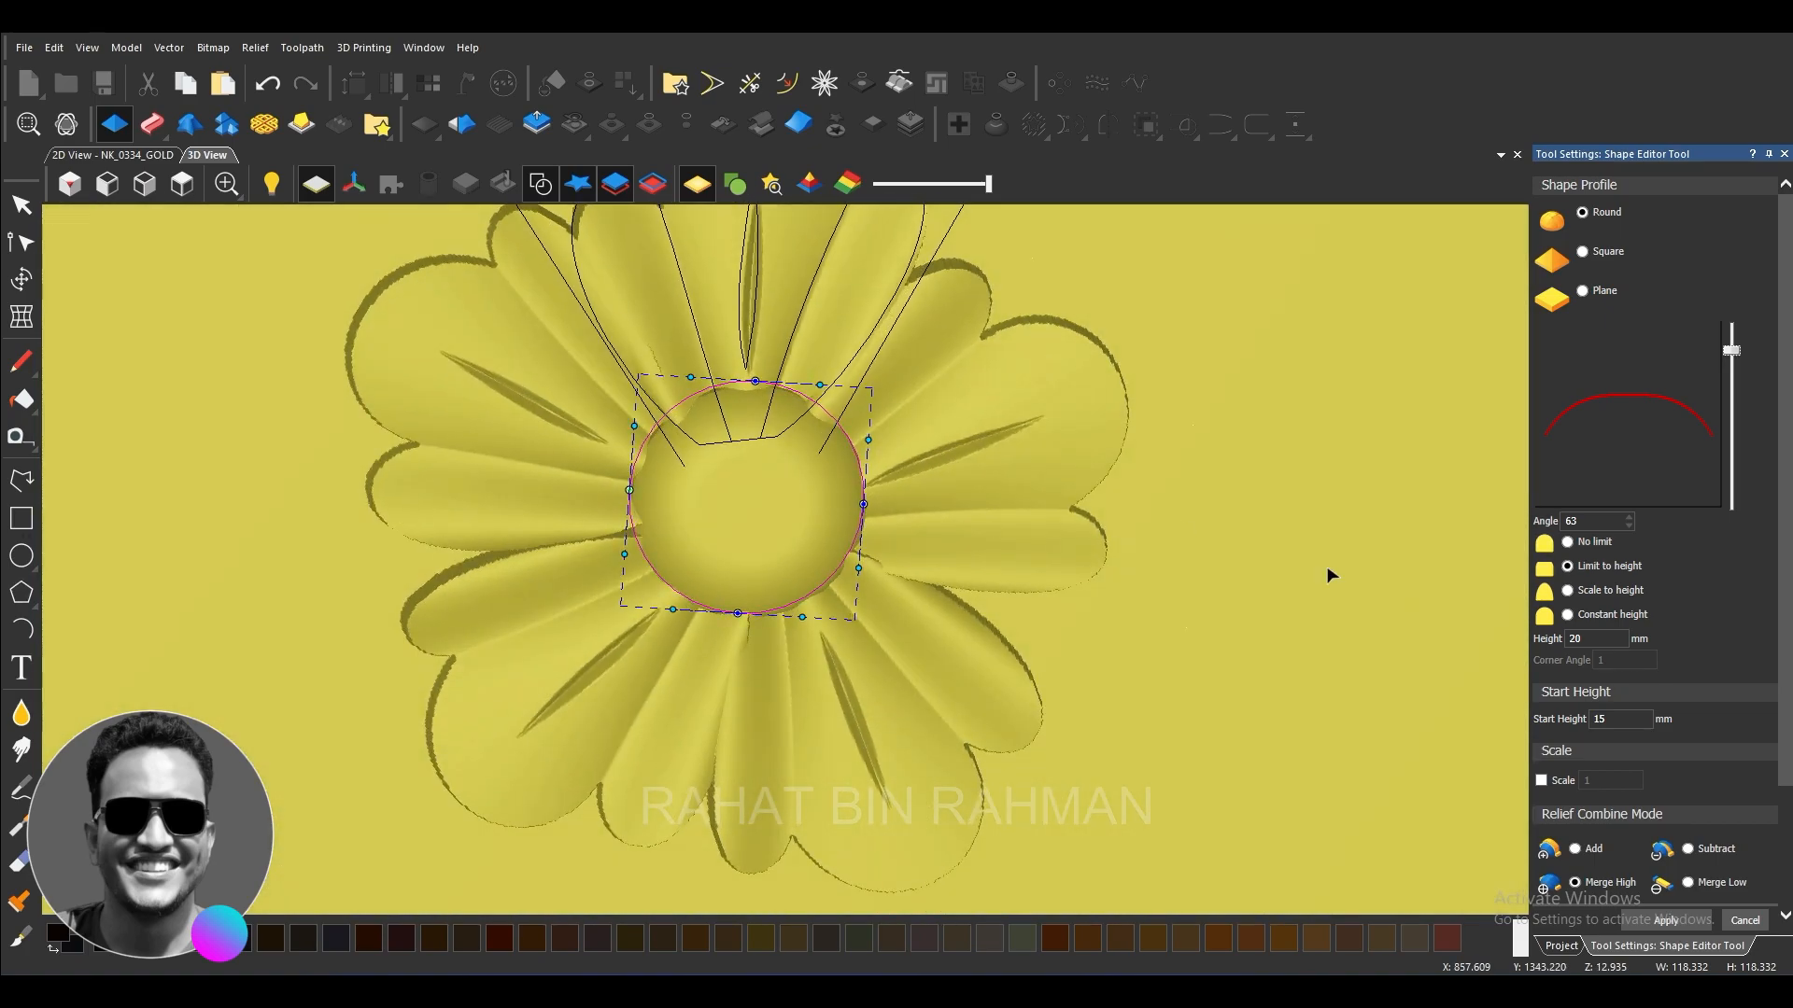
{"action": "left_click", "coordinate": [1683, 920]}
{"action": "left_click", "coordinate": [1743, 920]}
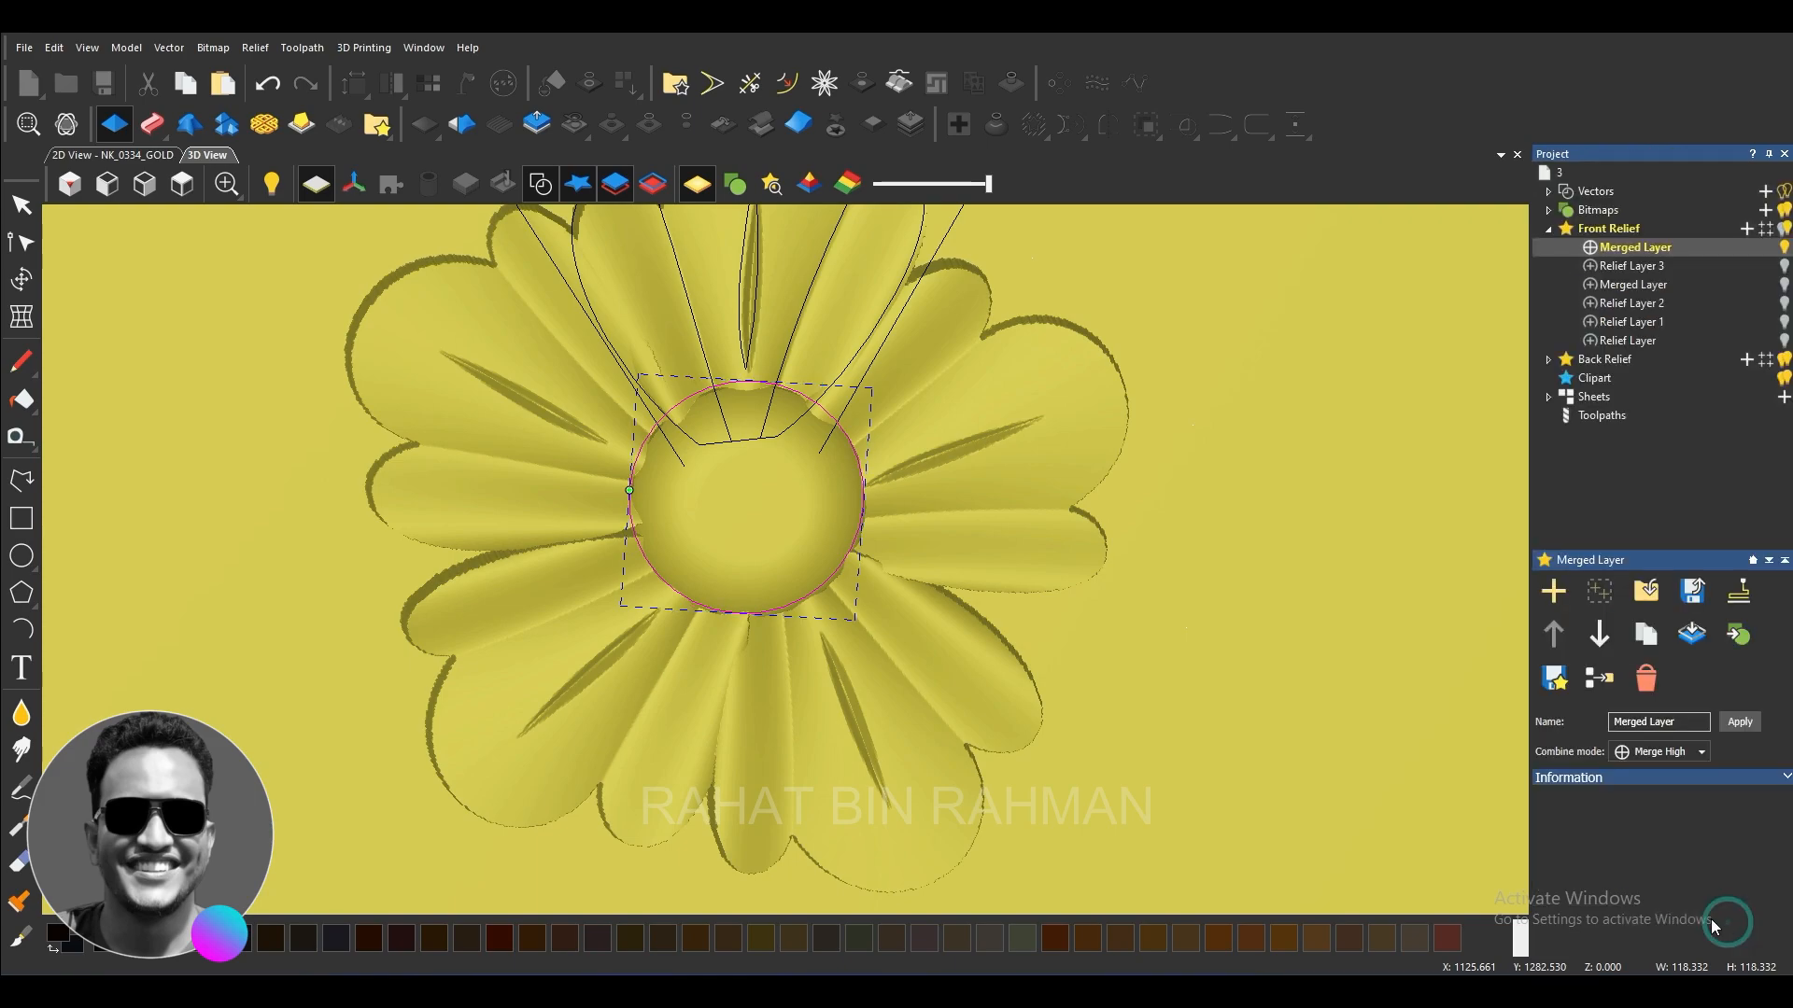
Step: Deselect the centre circle and hide the vectors in the 3D view
{"action": "left_click", "coordinate": [902, 479]}
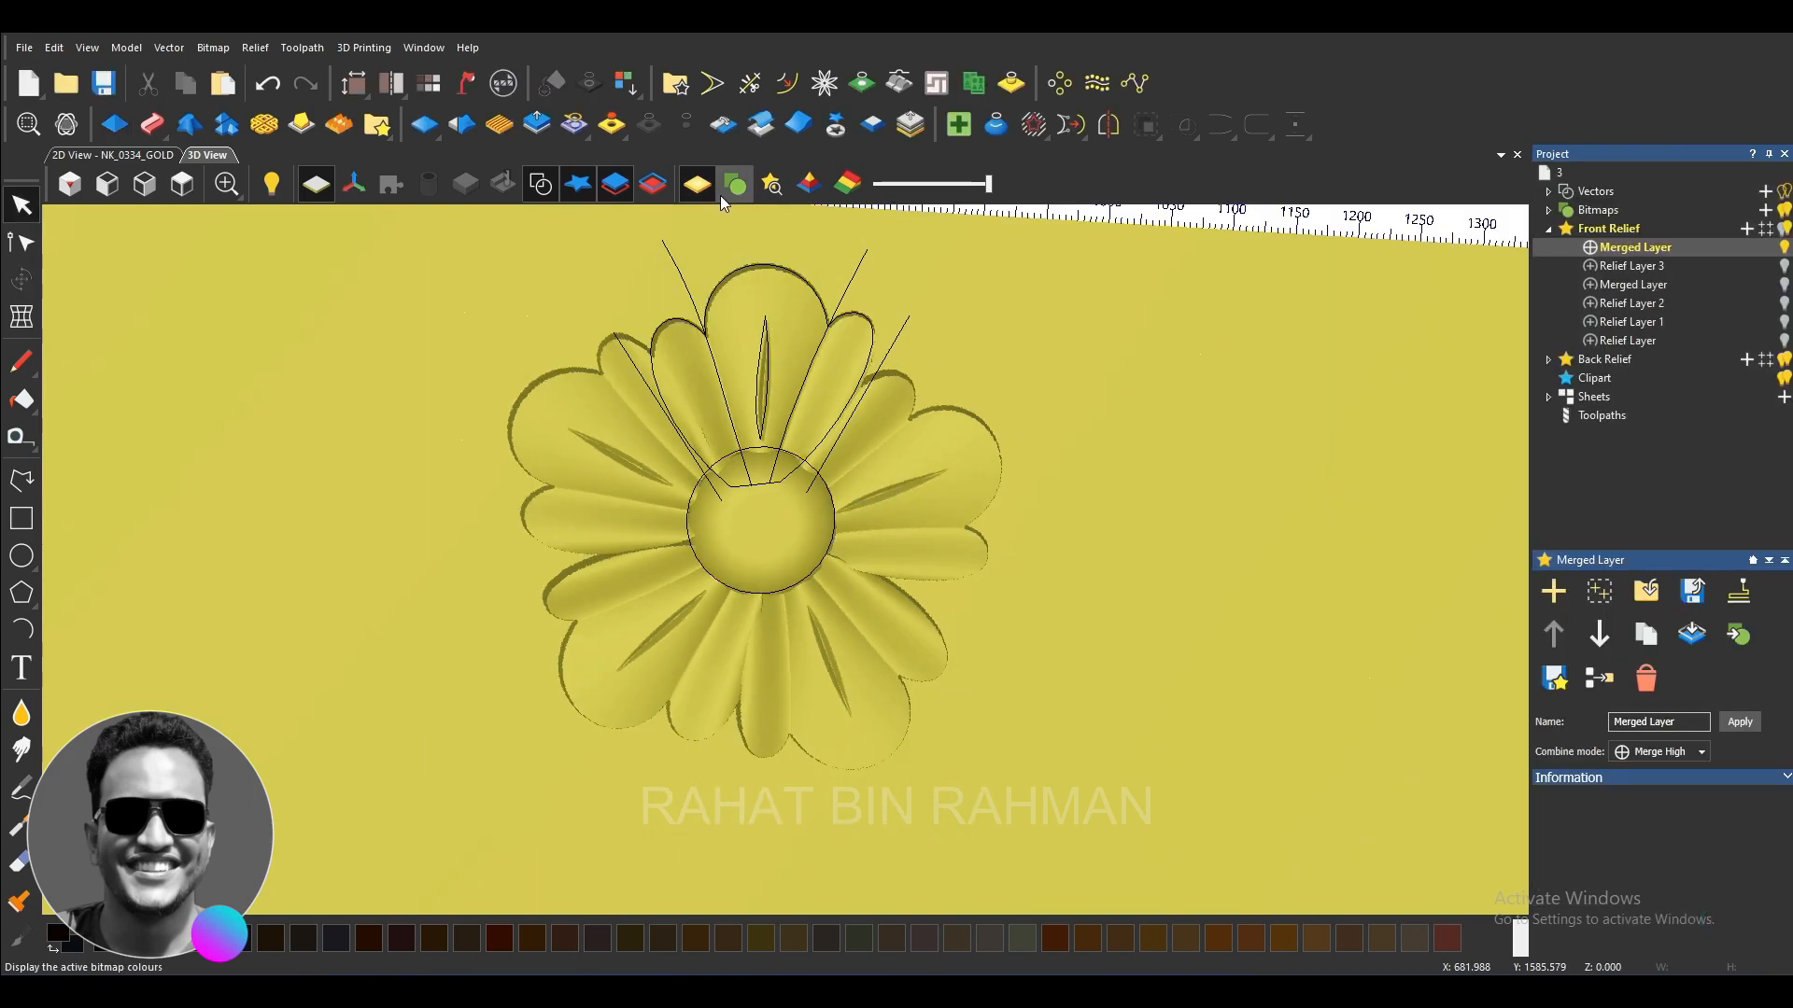
{"action": "left_click", "coordinate": [537, 185]}
{"action": "scroll", "coordinate": [777, 603], "scroll_direction": "up", "scroll_amount": 5}
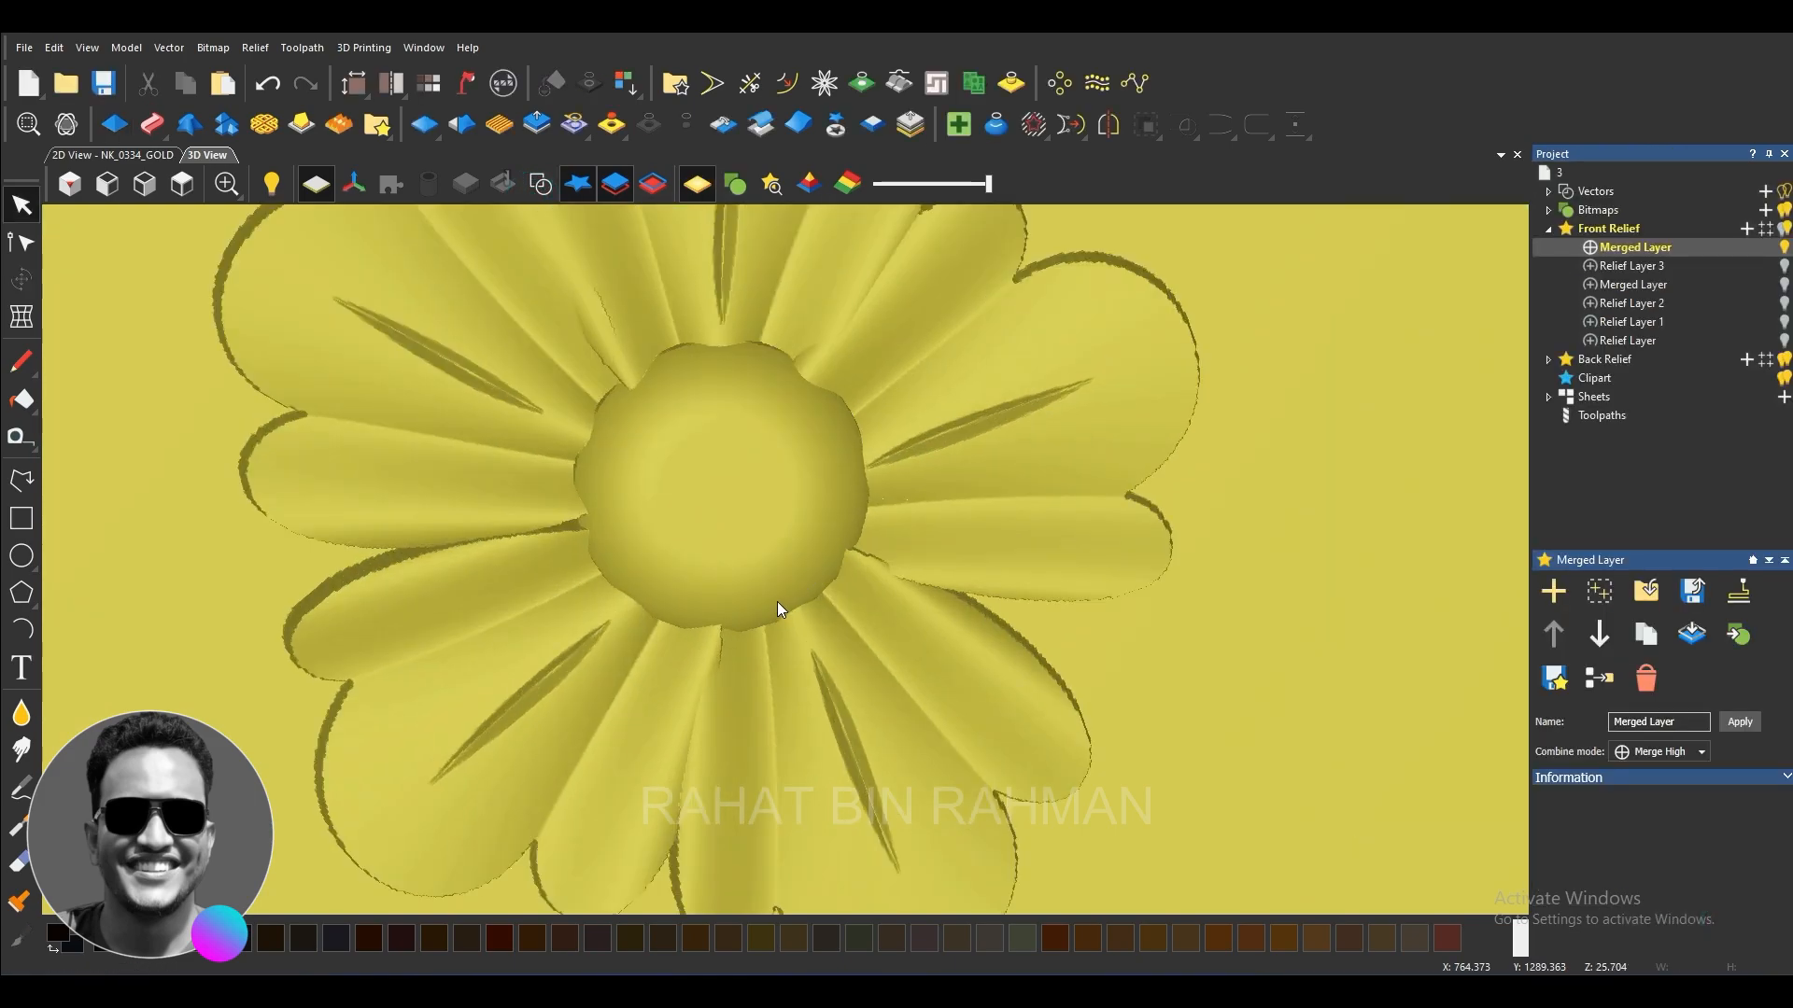
Step: Smooth the rim where the centre dome meets the inner petal ends with the sculpting smooth tool
{"action": "left_click", "coordinate": [22, 714]}
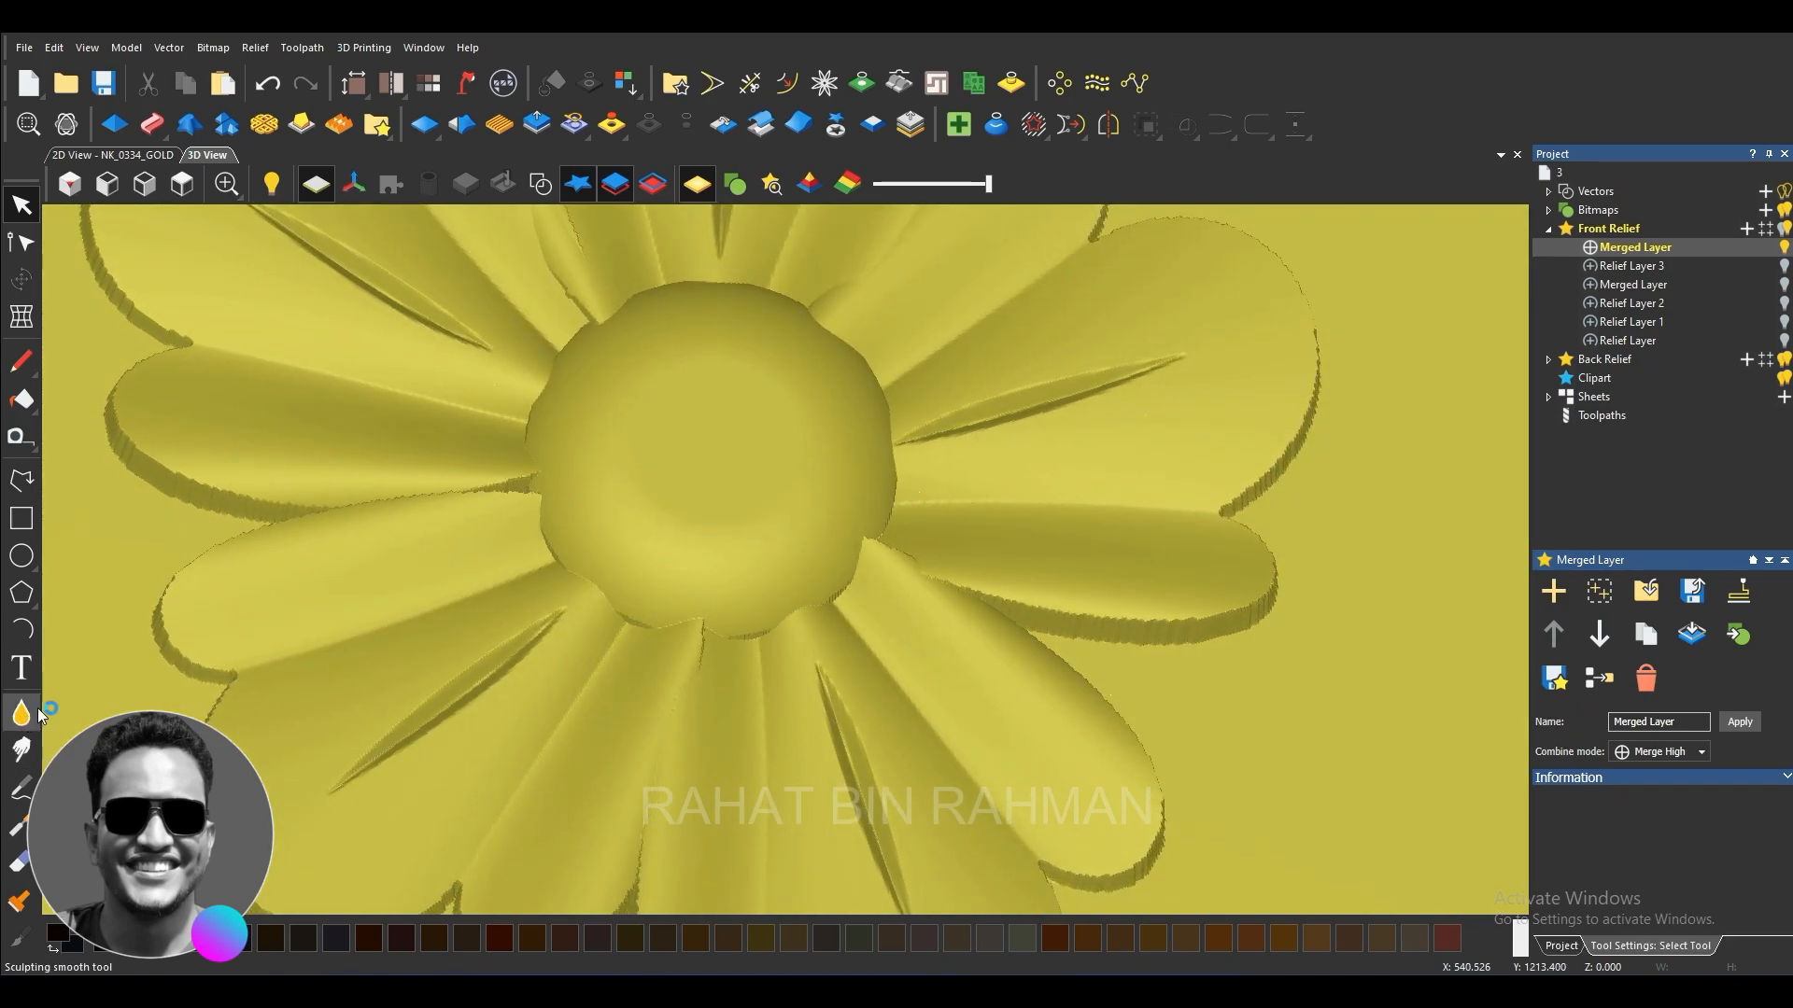
{"action": "left_click_drag", "start_coordinate": [880, 542], "coordinate": [854, 580]}
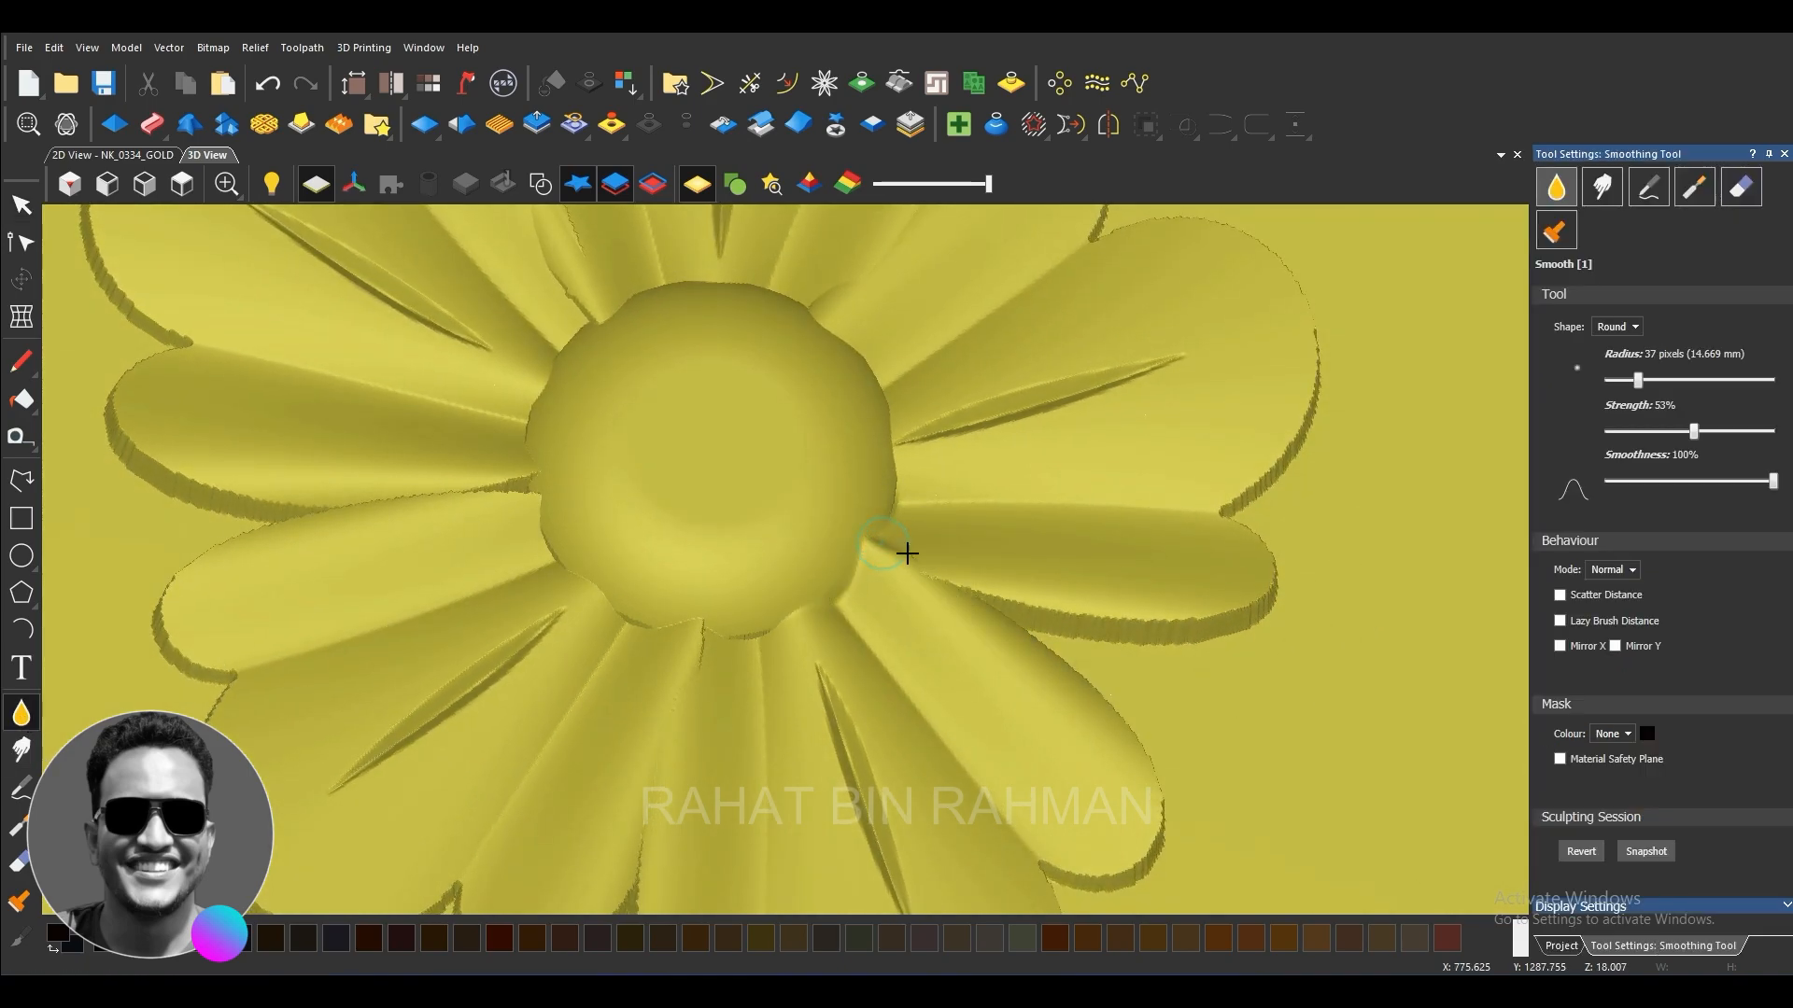
{"action": "mouse_move", "coordinate": [778, 631]}
{"action": "left_mouse_down"}
{"action": "mouse_move", "coordinate": [720, 660]}
{"action": "mouse_move", "coordinate": [500, 468]}
{"action": "mouse_move", "coordinate": [519, 493]}
{"action": "left_mouse_up"}
{"action": "left_click_drag", "start_coordinate": [558, 313], "coordinate": [583, 347]}
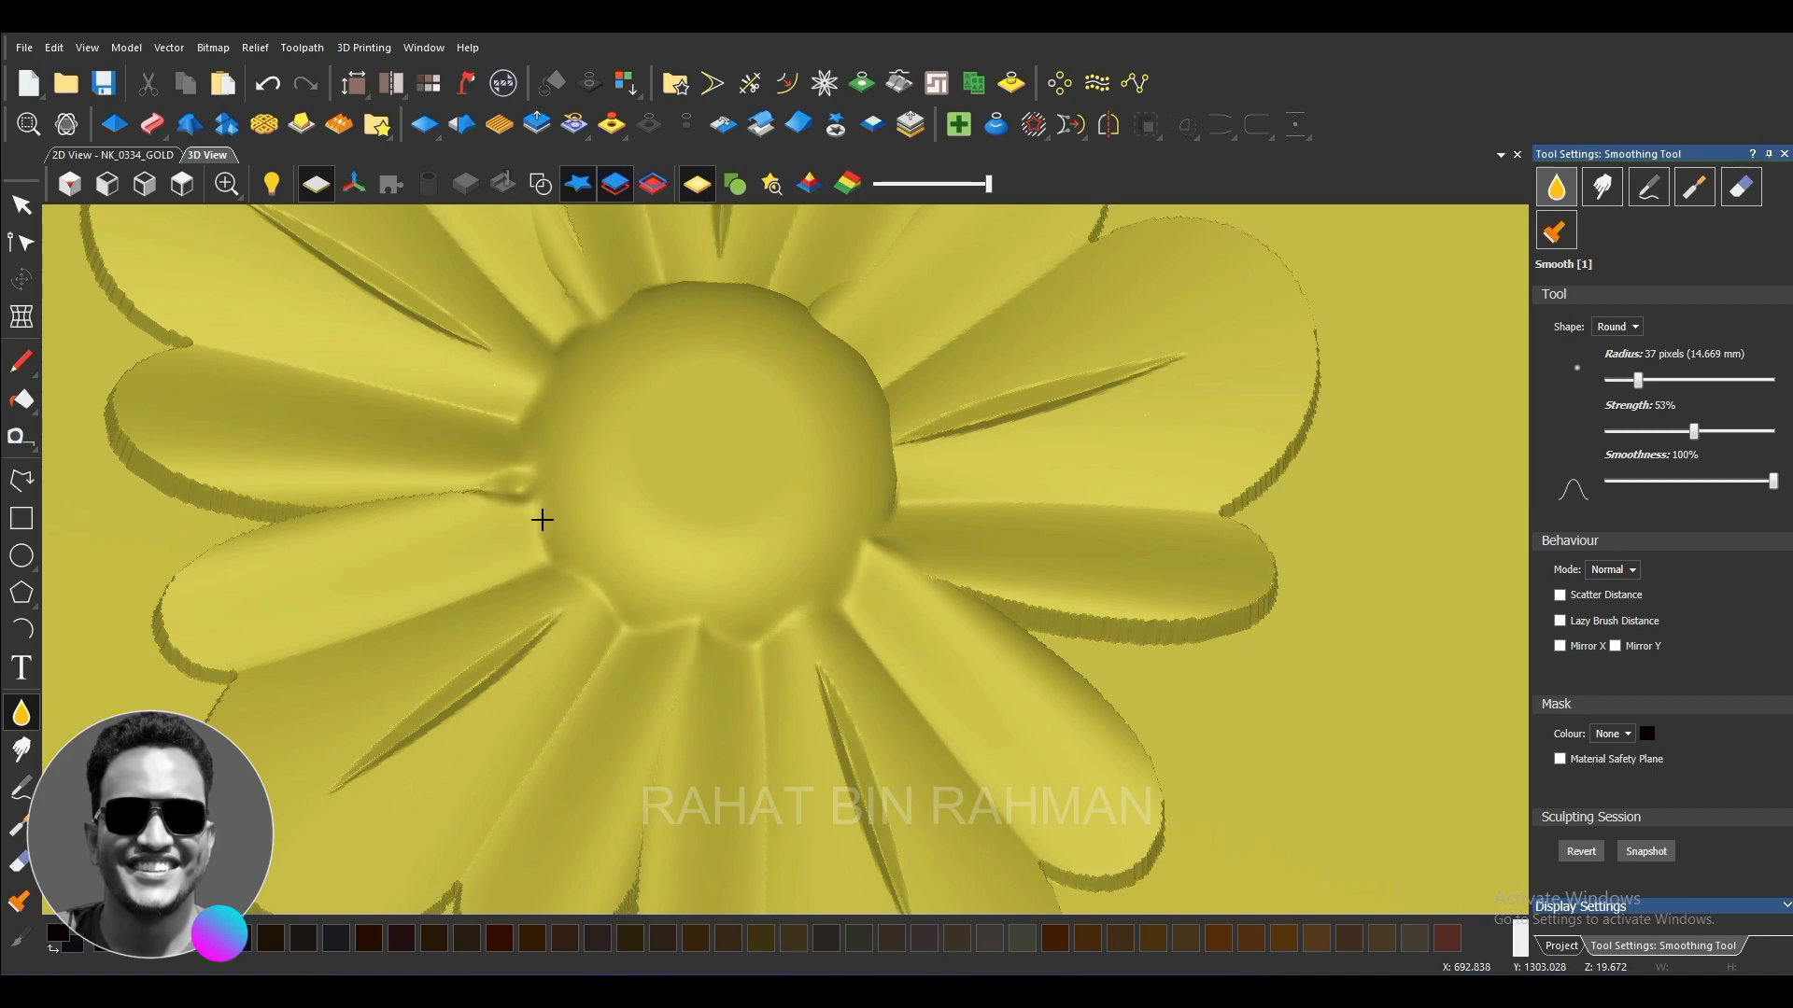
{"action": "left_click_drag", "start_coordinate": [758, 288], "coordinate": [858, 347]}
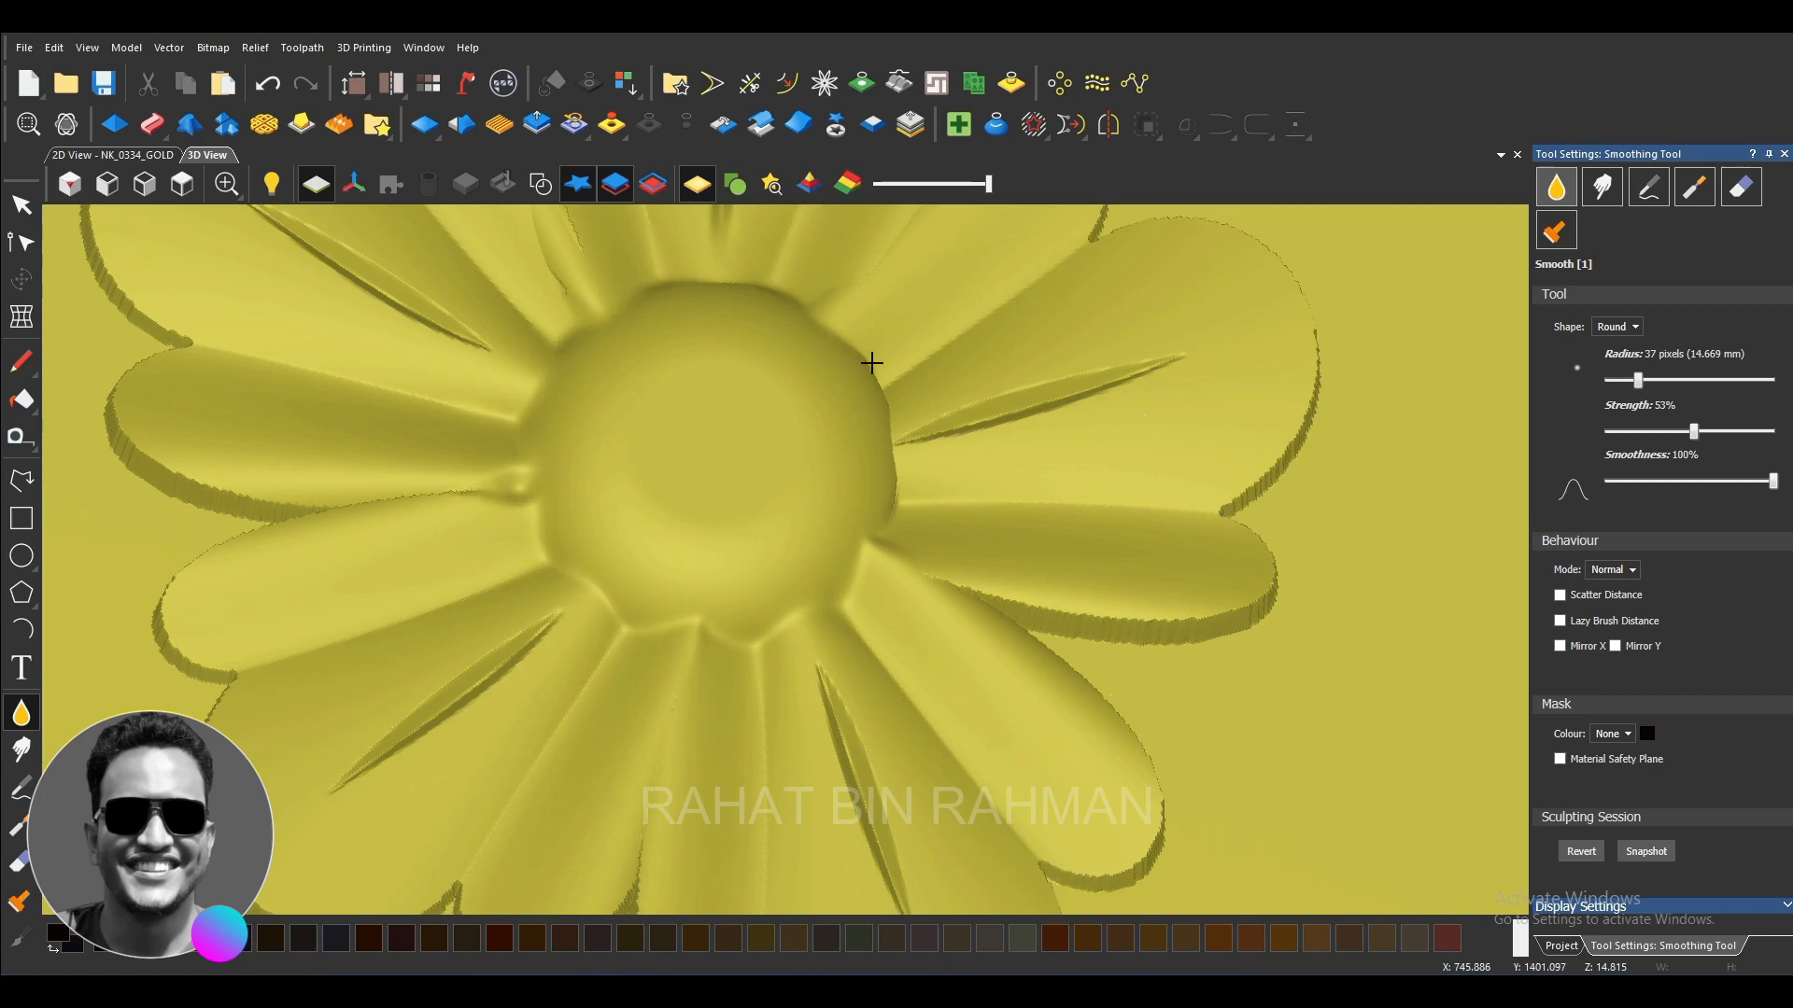
{"action": "scroll", "coordinate": [881, 521], "scroll_direction": "down", "scroll_amount": 5}
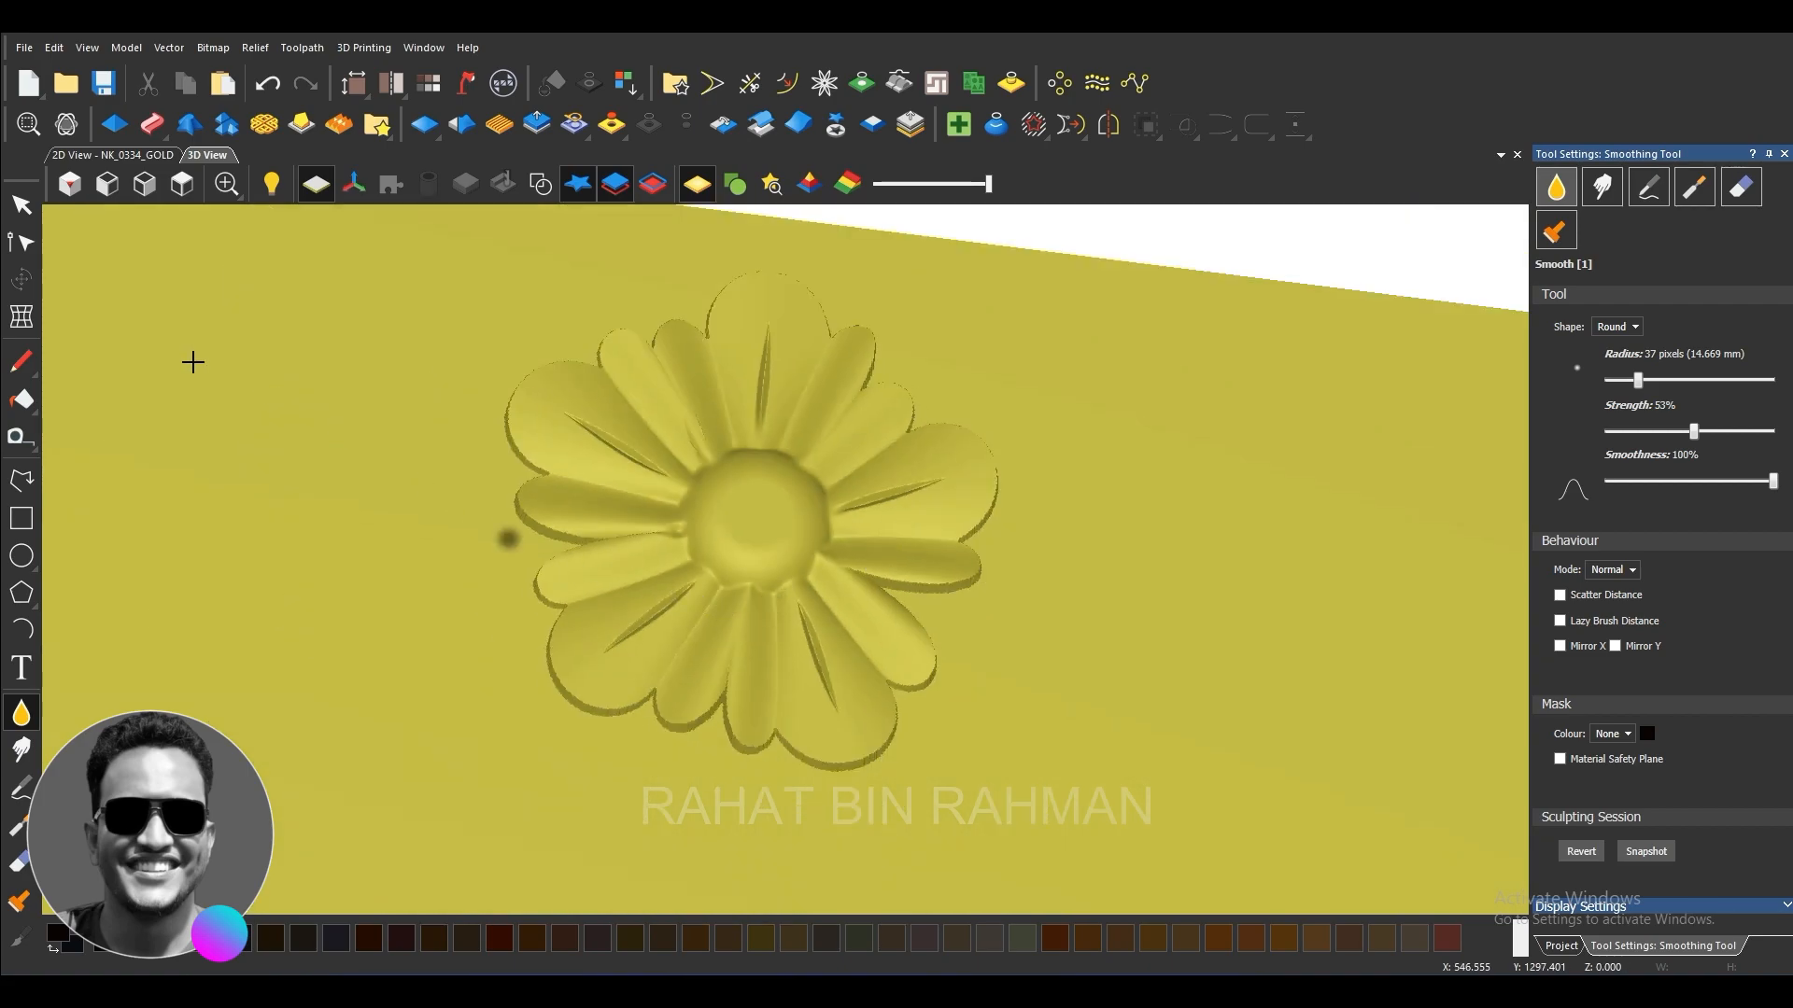
{"action": "left_click", "coordinate": [21, 204]}
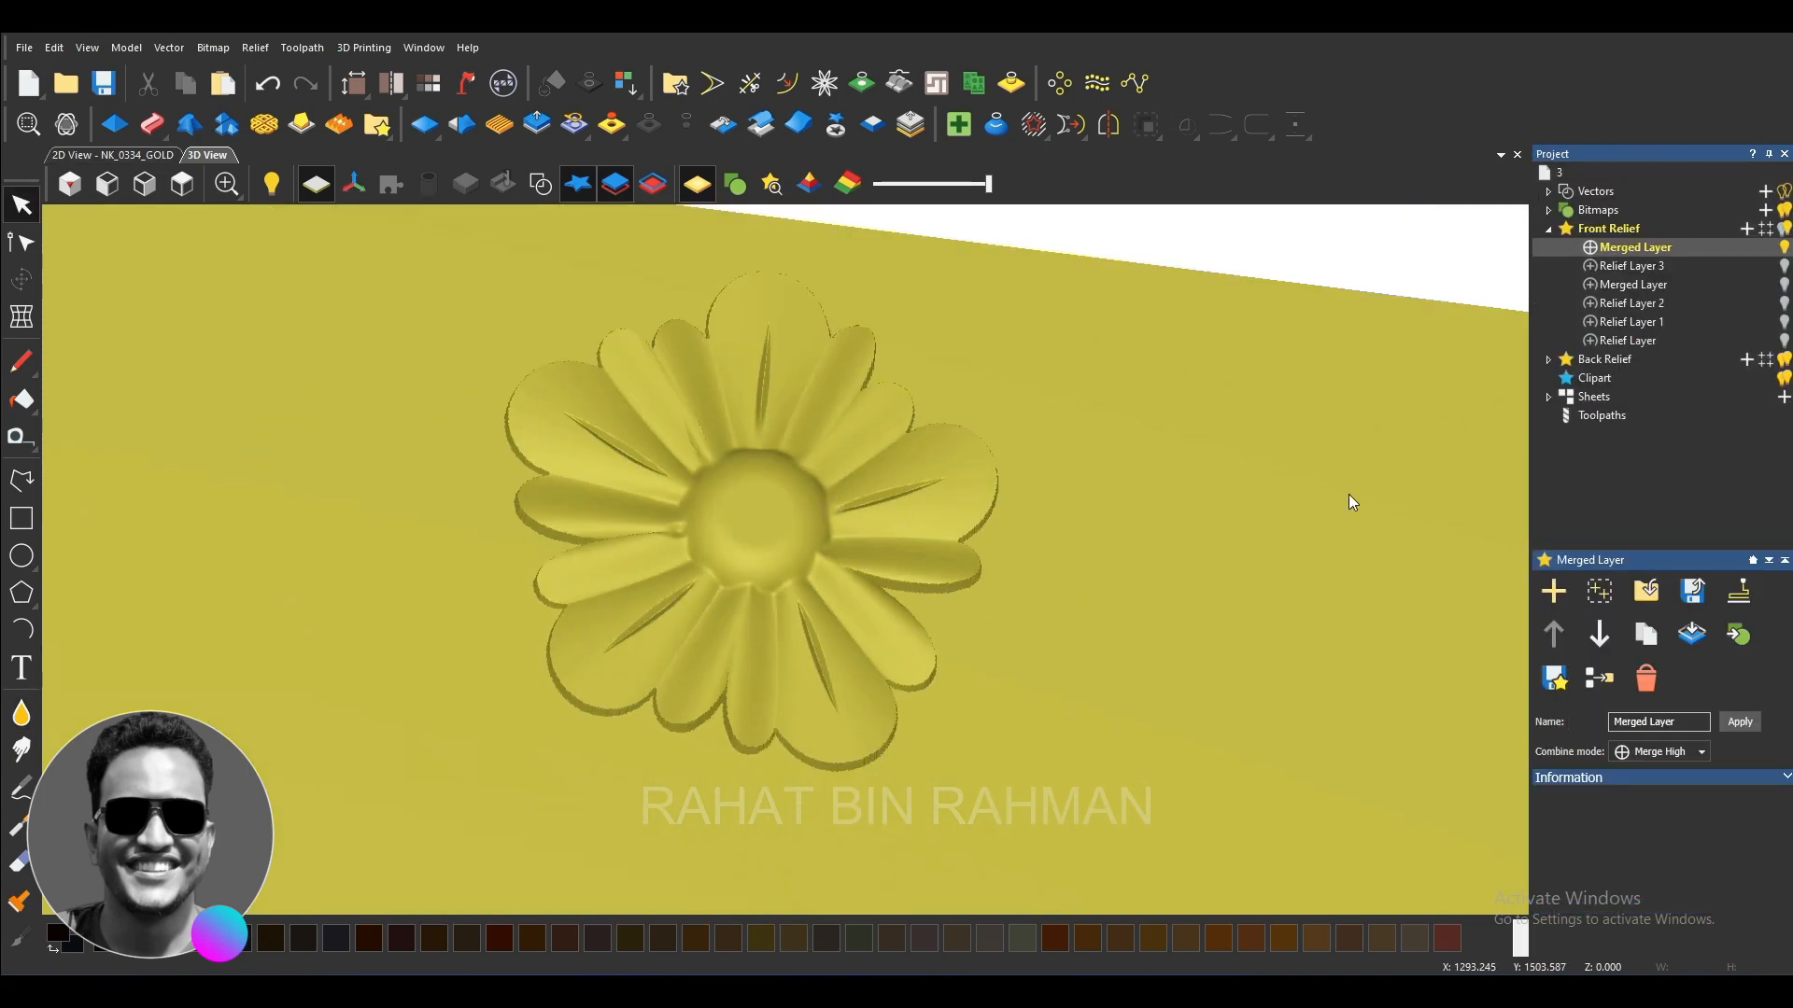
{"action": "scroll", "coordinate": [691, 589], "scroll_direction": "up", "scroll_amount": 3}
{"action": "left_click_drag", "start_coordinate": [742, 616], "coordinate": [765, 733]}
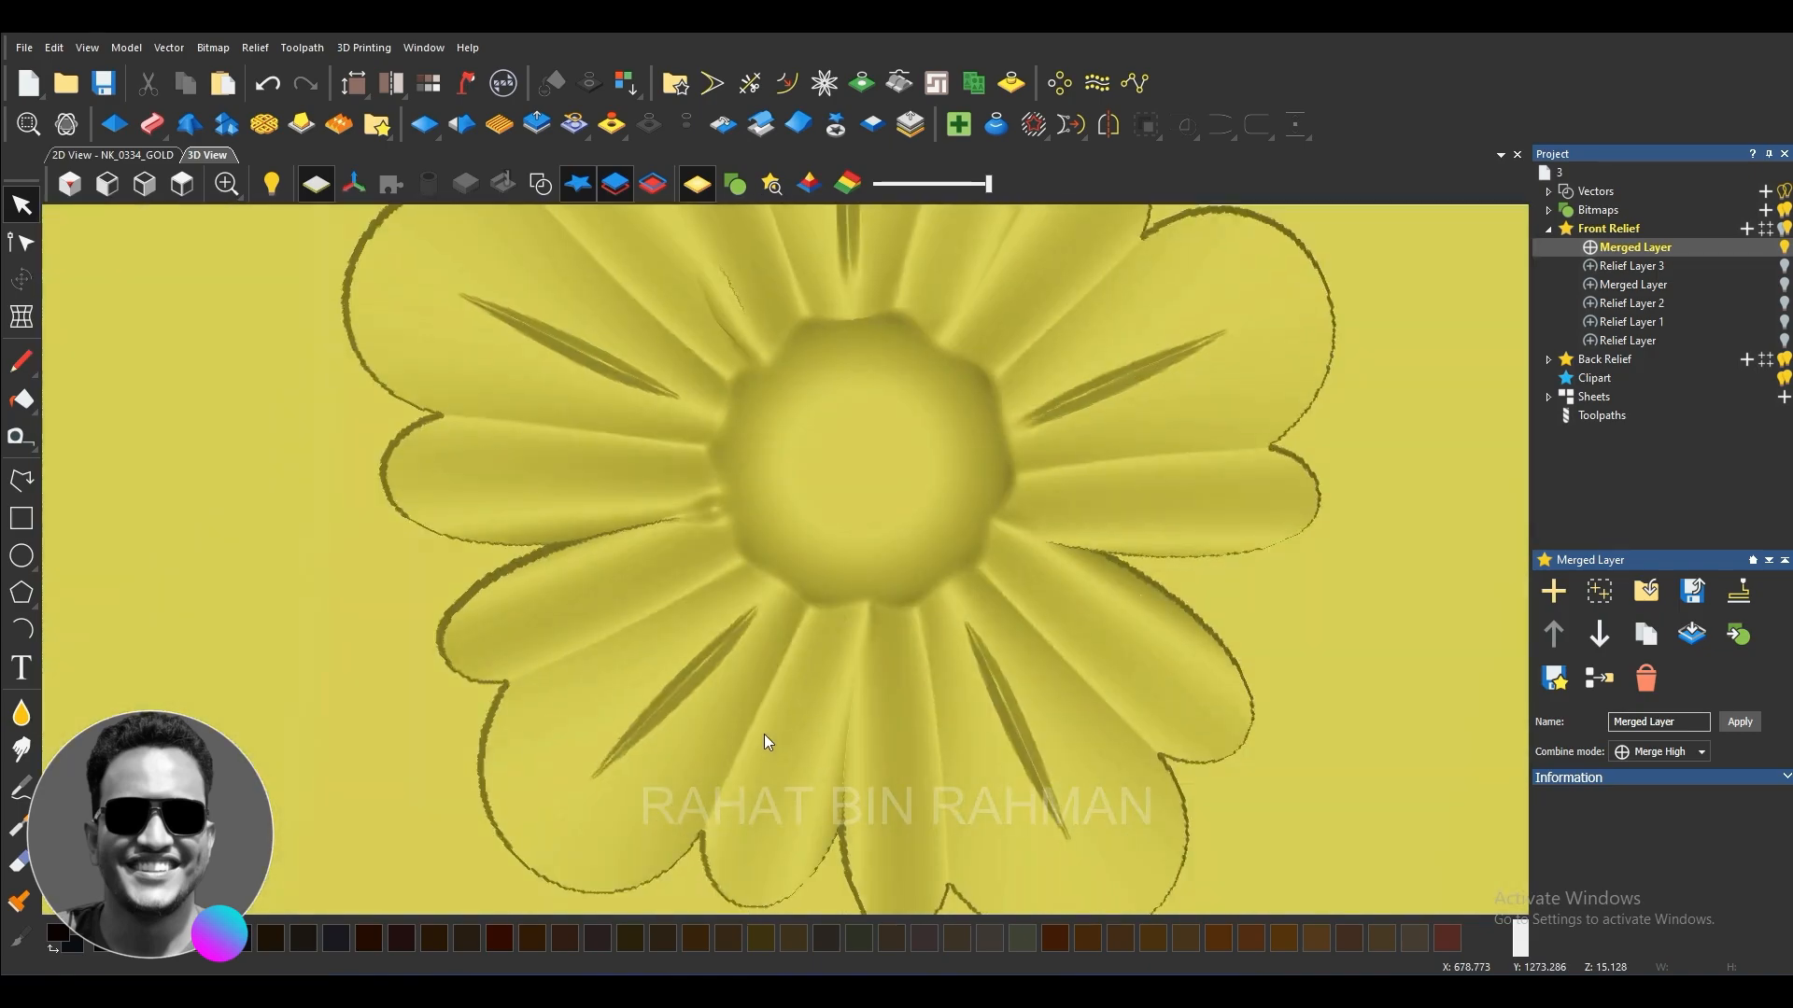
Step: Smooth the whole merged flower layer with a smooth strength of 32%
{"action": "scroll", "coordinate": [784, 700], "scroll_direction": "down", "scroll_amount": 1}
{"action": "scroll", "coordinate": [802, 670], "scroll_direction": "down", "scroll_amount": 2}
{"action": "scroll", "coordinate": [877, 590], "scroll_direction": "up", "scroll_amount": 2}
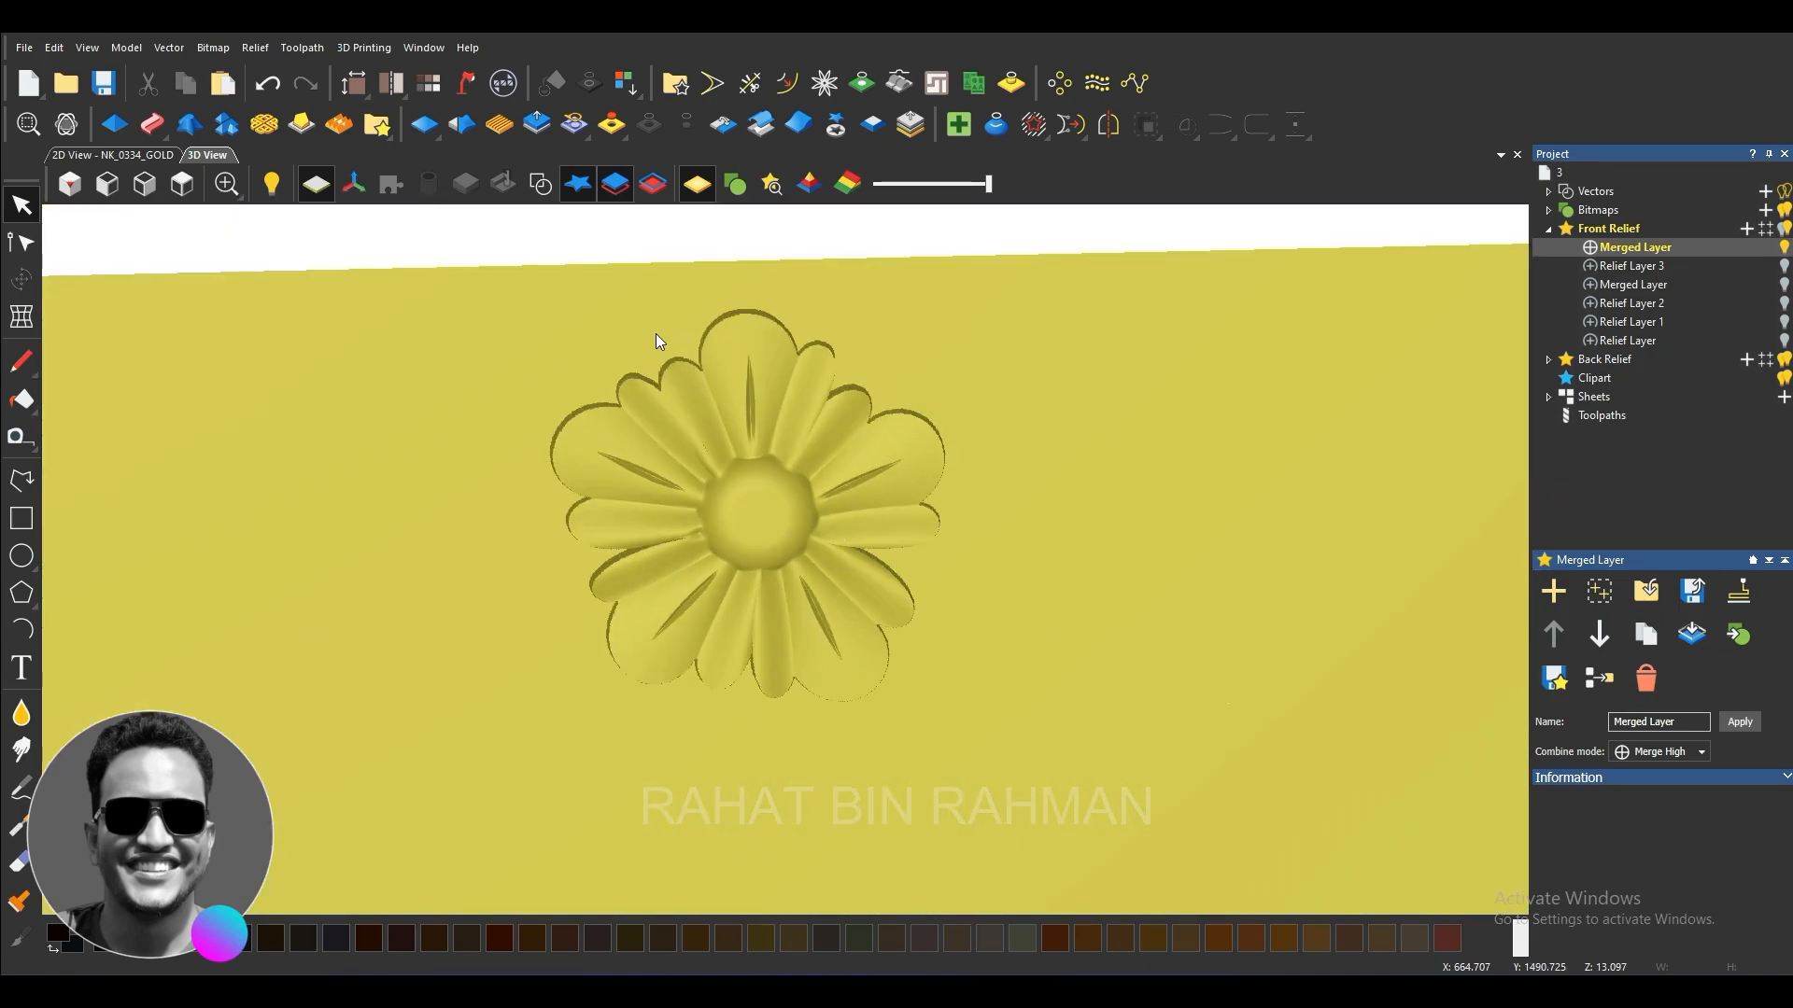
{"action": "left_click", "coordinate": [457, 127]}
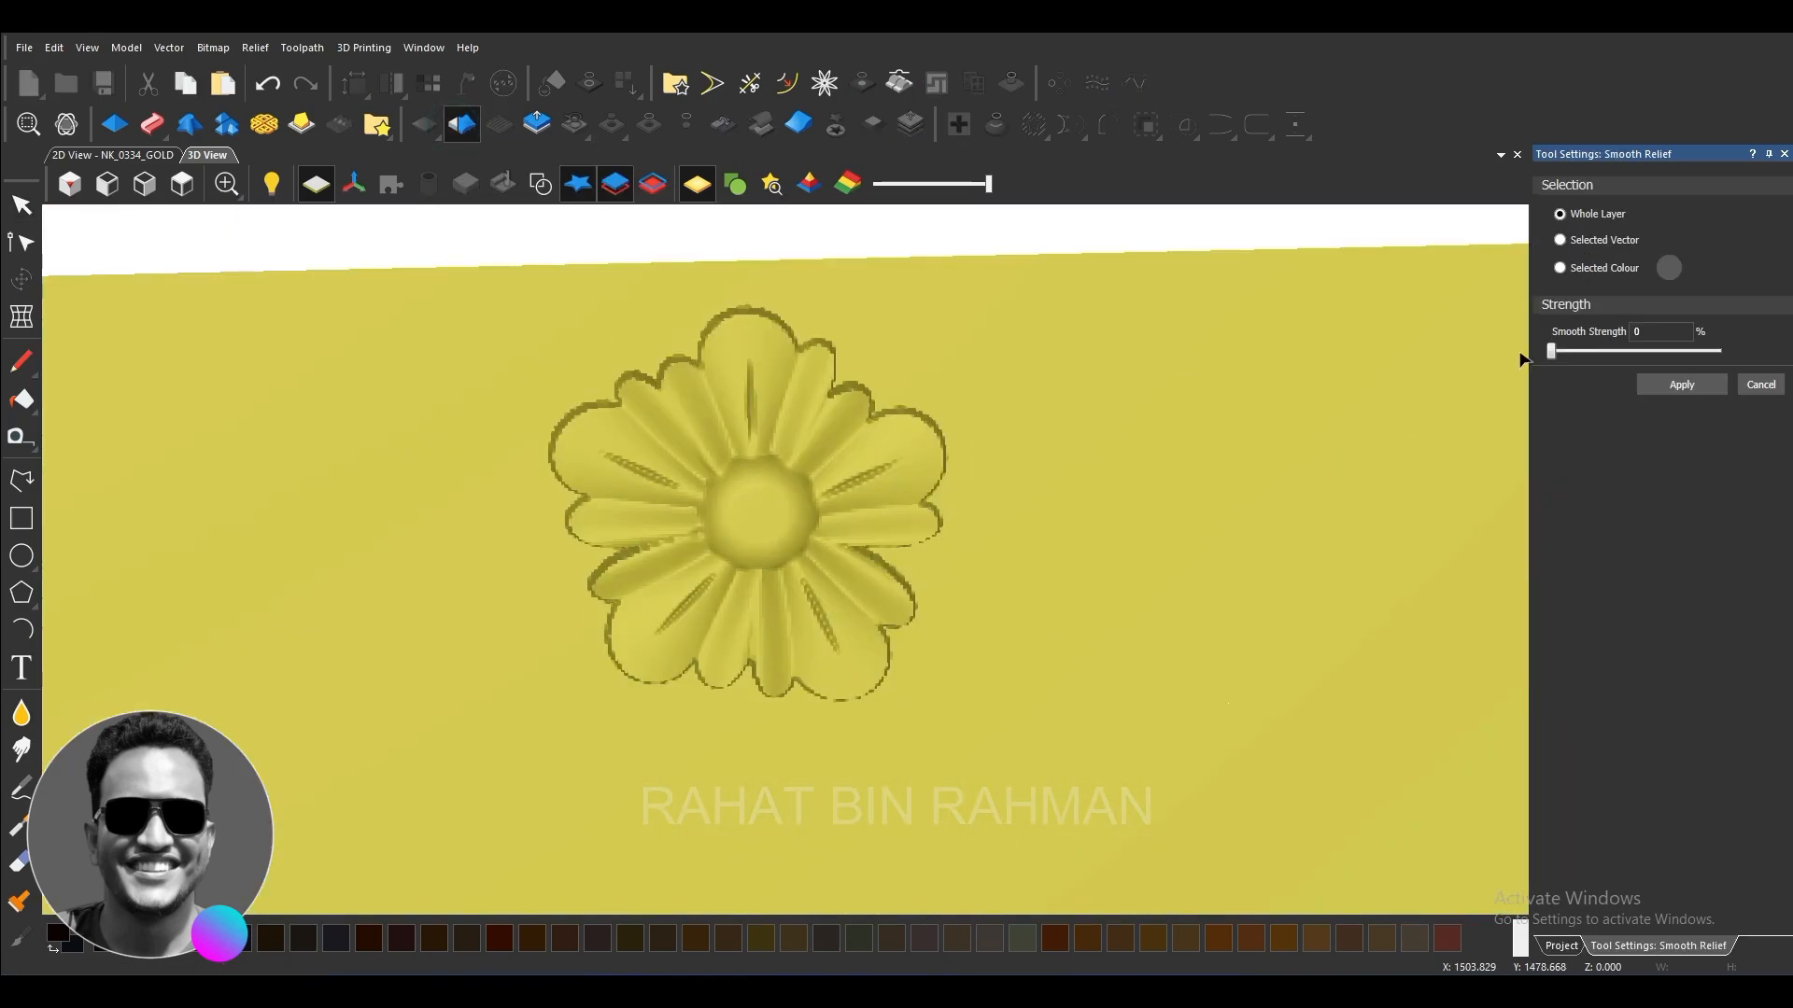
{"action": "left_click", "coordinate": [1607, 355]}
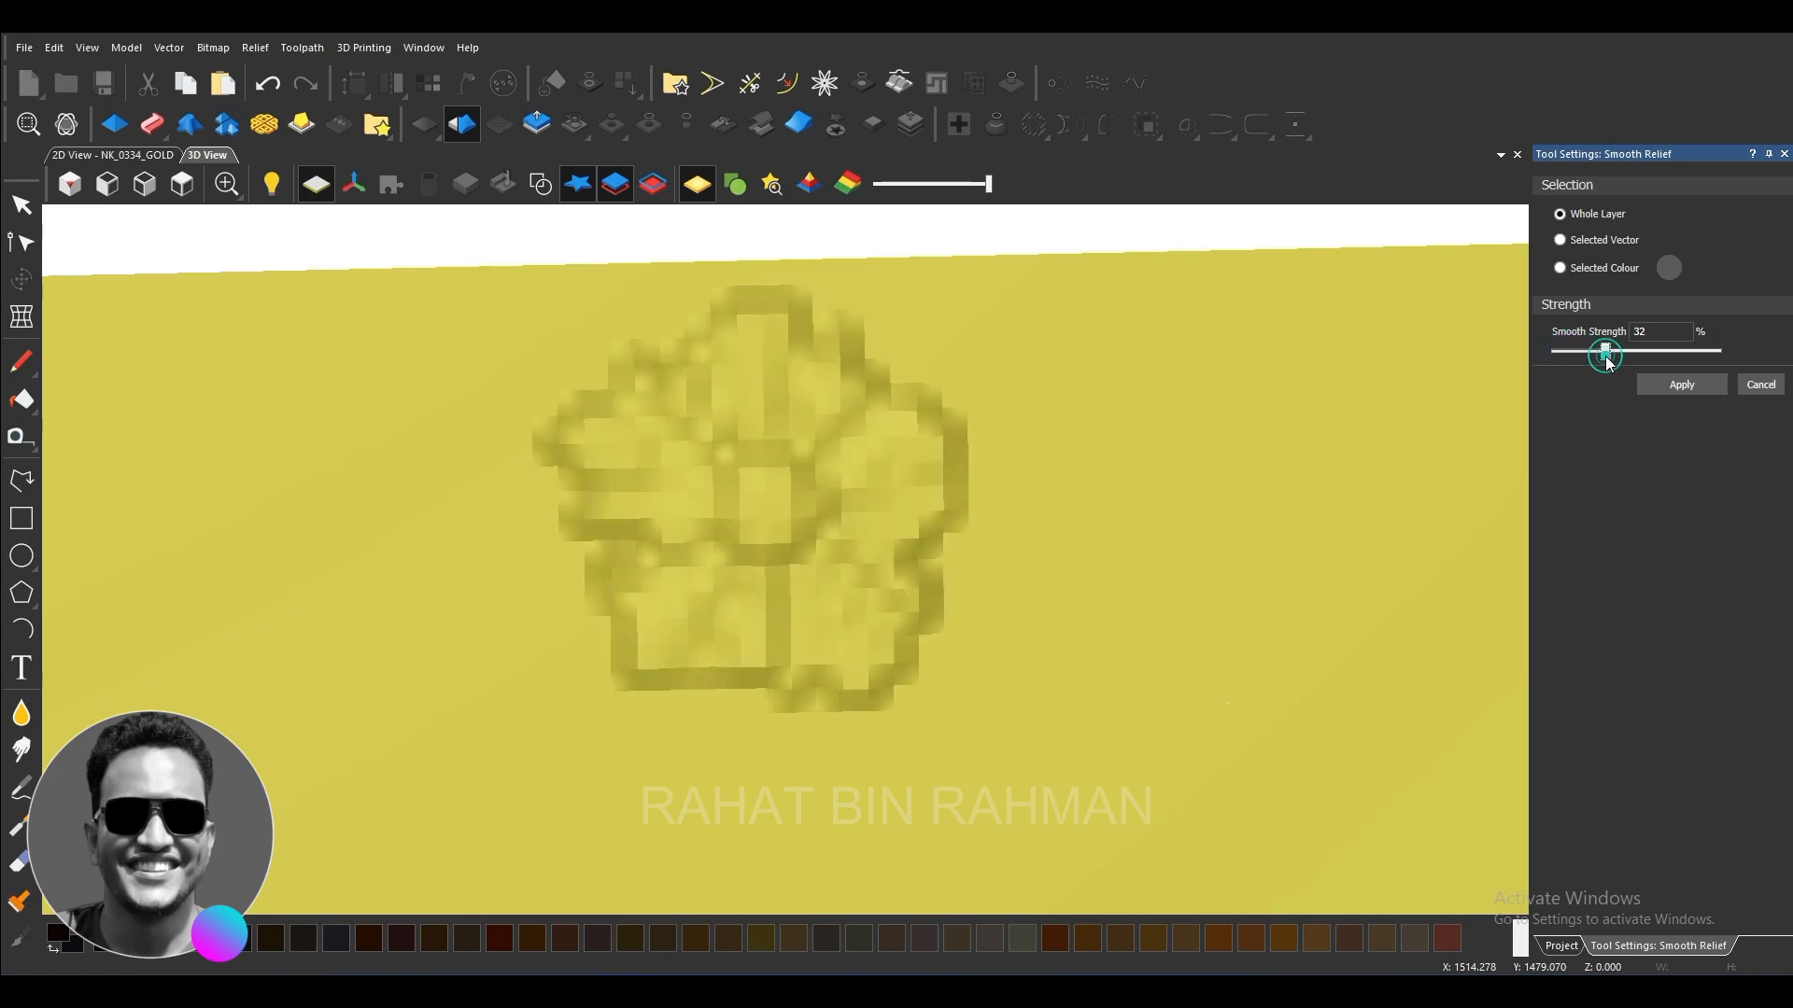
{"action": "left_click", "coordinate": [1655, 389]}
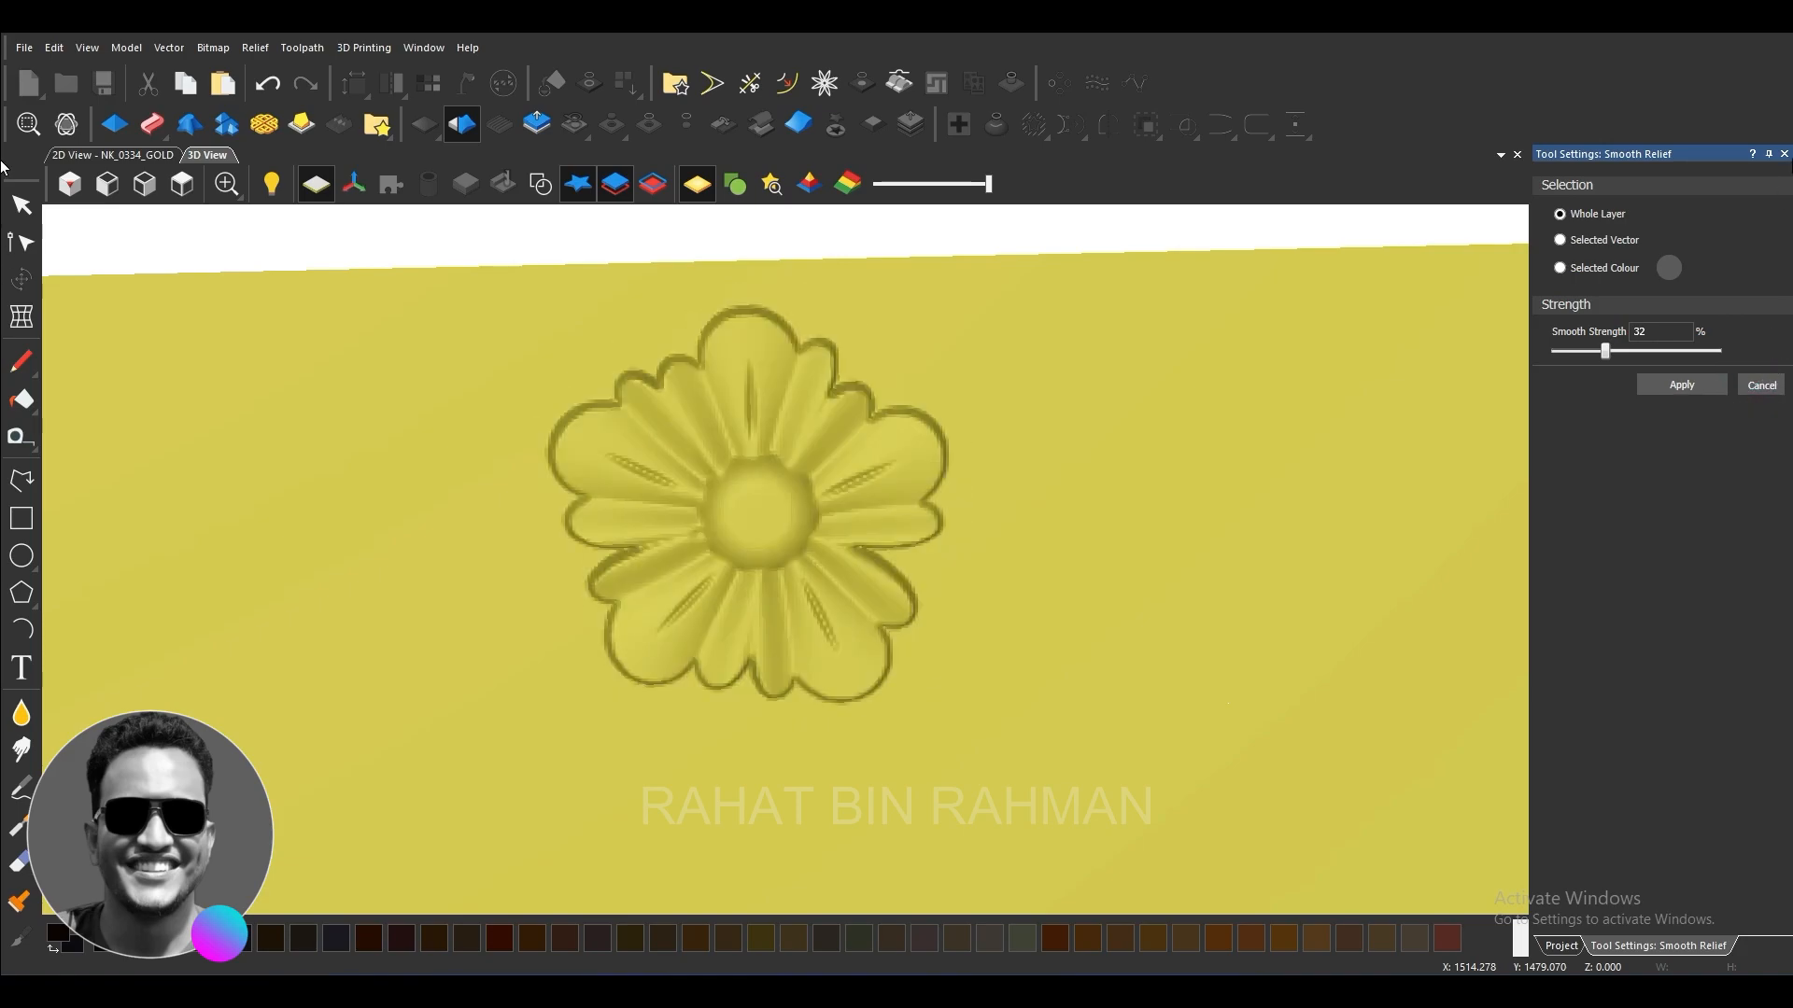
{"action": "left_click", "coordinate": [1783, 154]}
Step: Examine the smoothed flower's petals and centre dome close up, at an angle and from above
{"action": "scroll", "coordinate": [866, 610], "scroll_direction": "up", "scroll_amount": 5}
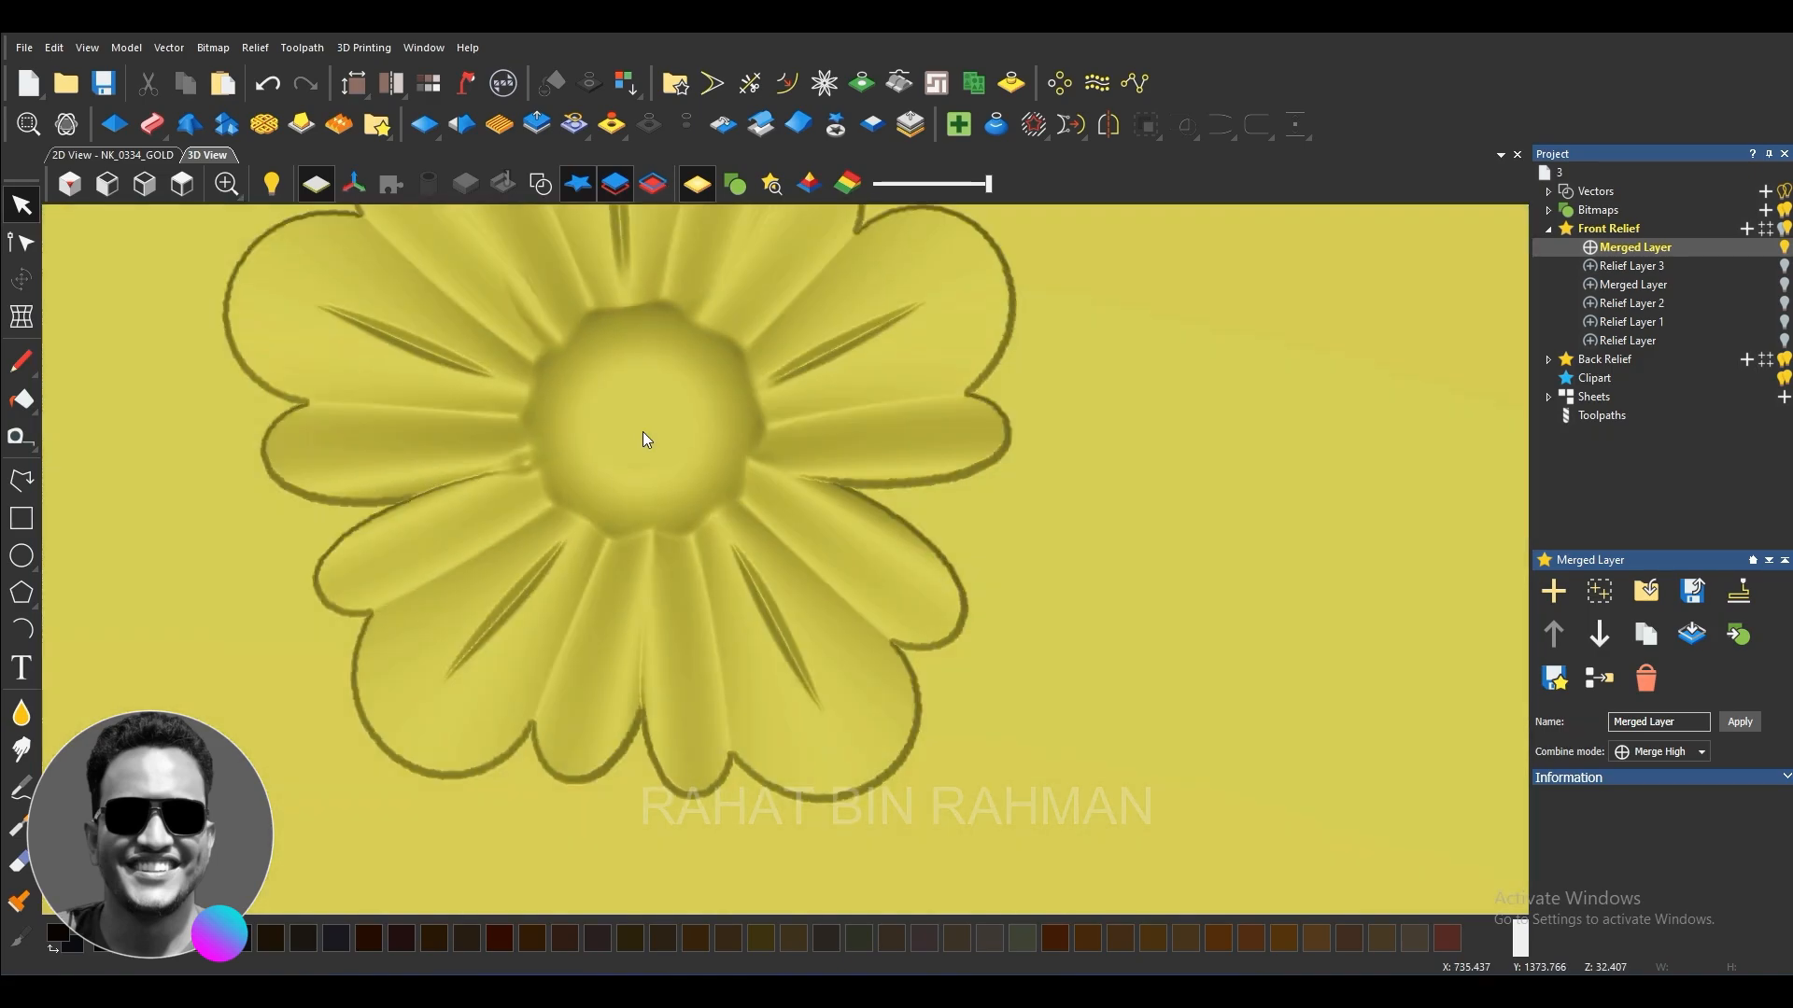
{"action": "middle_click_drag", "start_coordinate": [642, 432], "coordinate": [623, 374]}
{"action": "scroll", "coordinate": [693, 567], "scroll_direction": "down", "scroll_amount": 5}
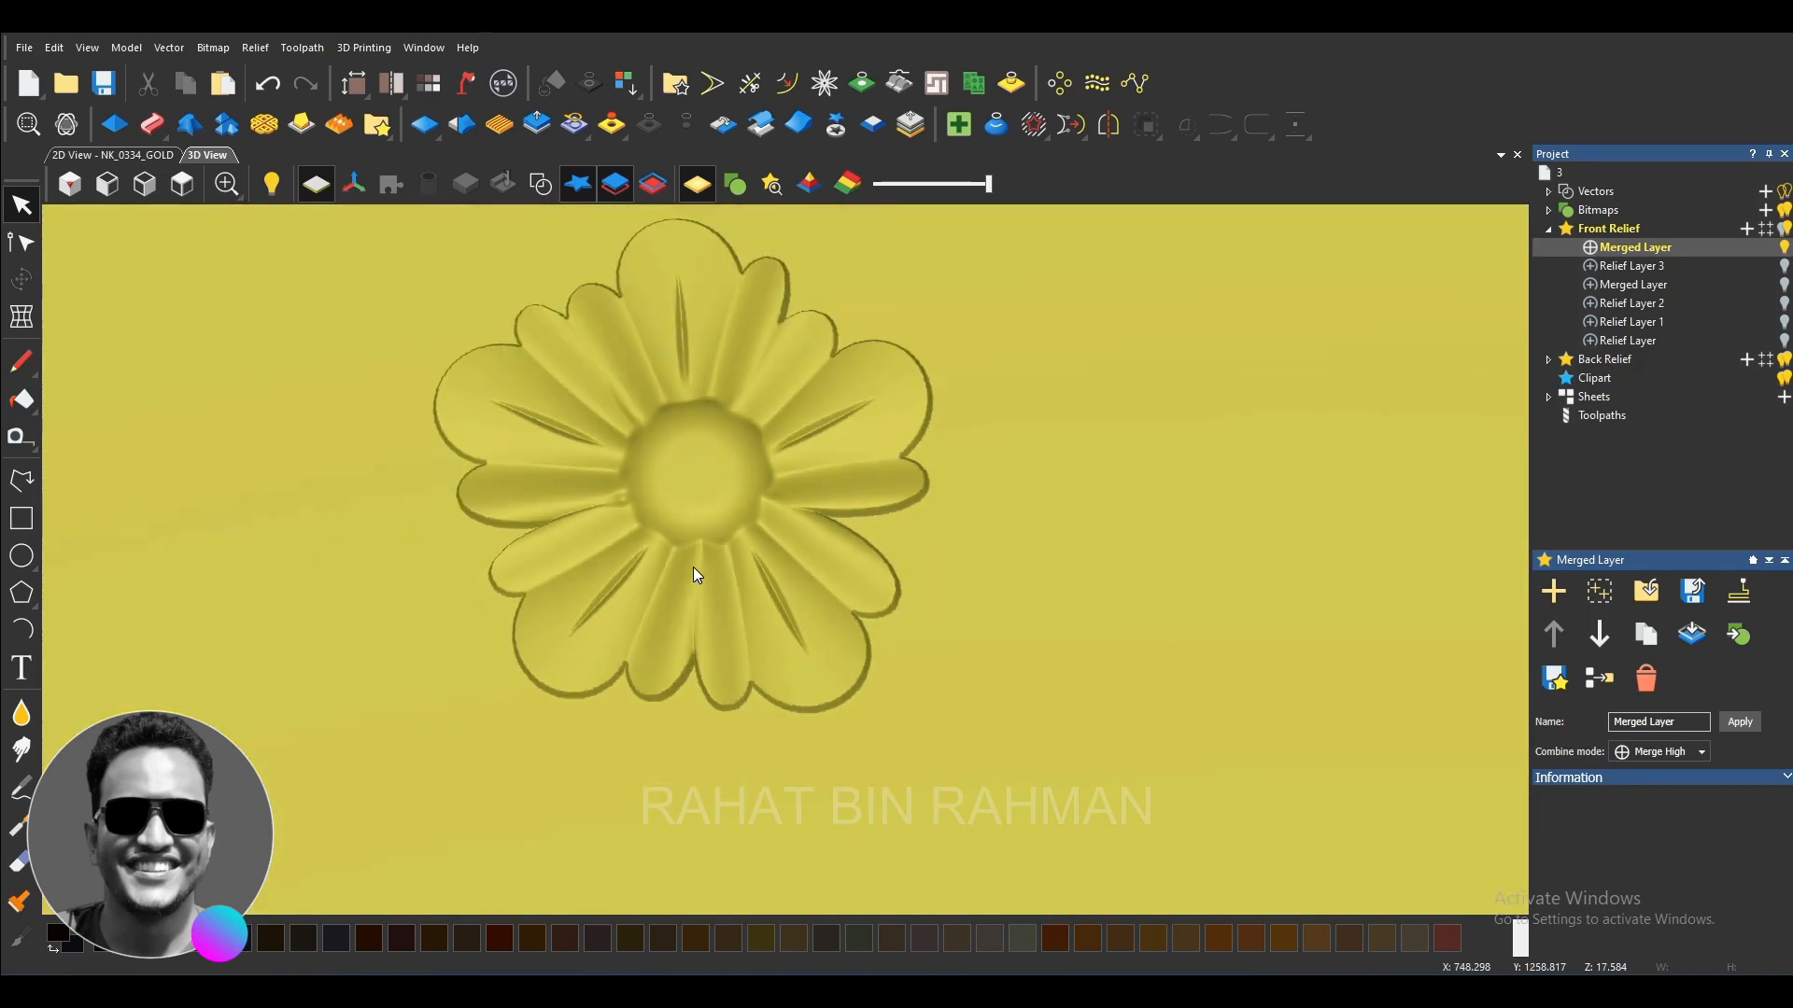
{"action": "left_click_drag", "start_coordinate": [693, 569], "coordinate": [758, 498]}
{"action": "scroll", "coordinate": [737, 428], "scroll_direction": "up", "scroll_amount": 4}
{"action": "scroll", "coordinate": [679, 368], "scroll_direction": "down", "scroll_amount": 2}
{"action": "scroll", "coordinate": [725, 569], "scroll_direction": "up", "scroll_amount": 2}
{"action": "scroll", "coordinate": [717, 367], "scroll_direction": "down", "scroll_amount": 2}
{"action": "scroll", "coordinate": [716, 367], "scroll_direction": "down", "scroll_amount": 3}
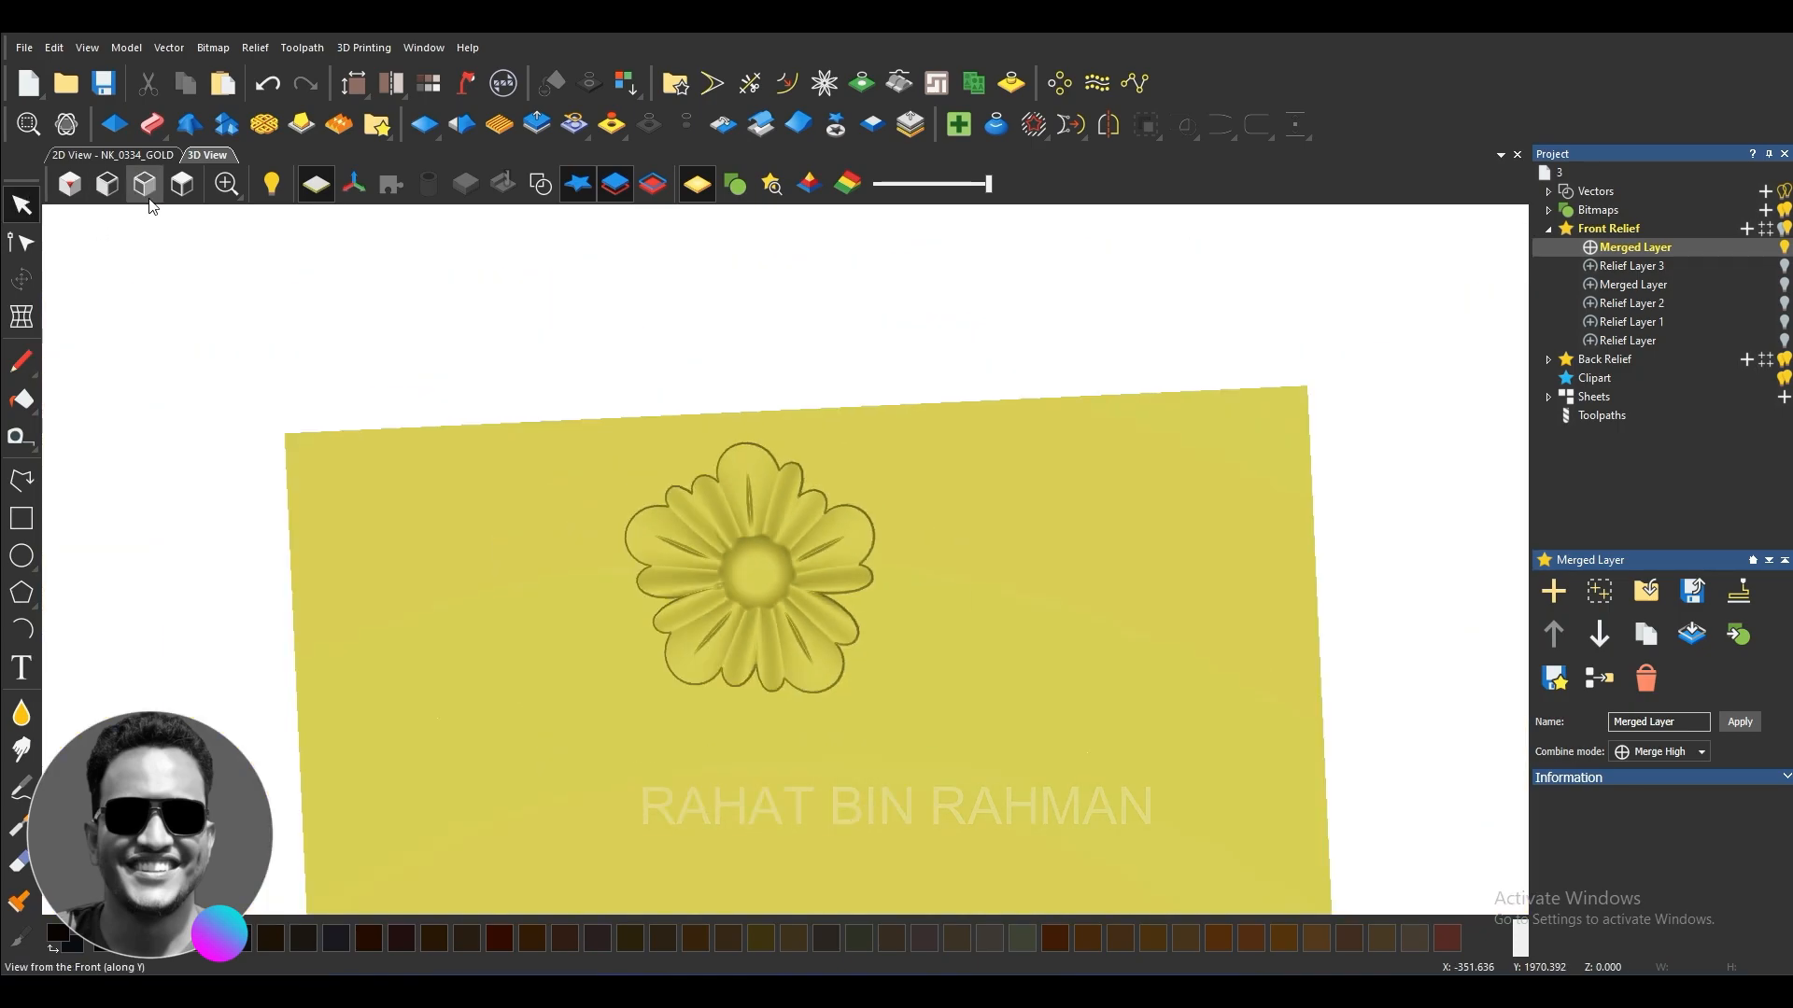
{"action": "left_click", "coordinate": [182, 183]}
{"action": "scroll", "coordinate": [719, 374], "scroll_direction": "up", "scroll_amount": 1}
{"action": "scroll", "coordinate": [756, 336], "scroll_direction": "down", "scroll_amount": 1}
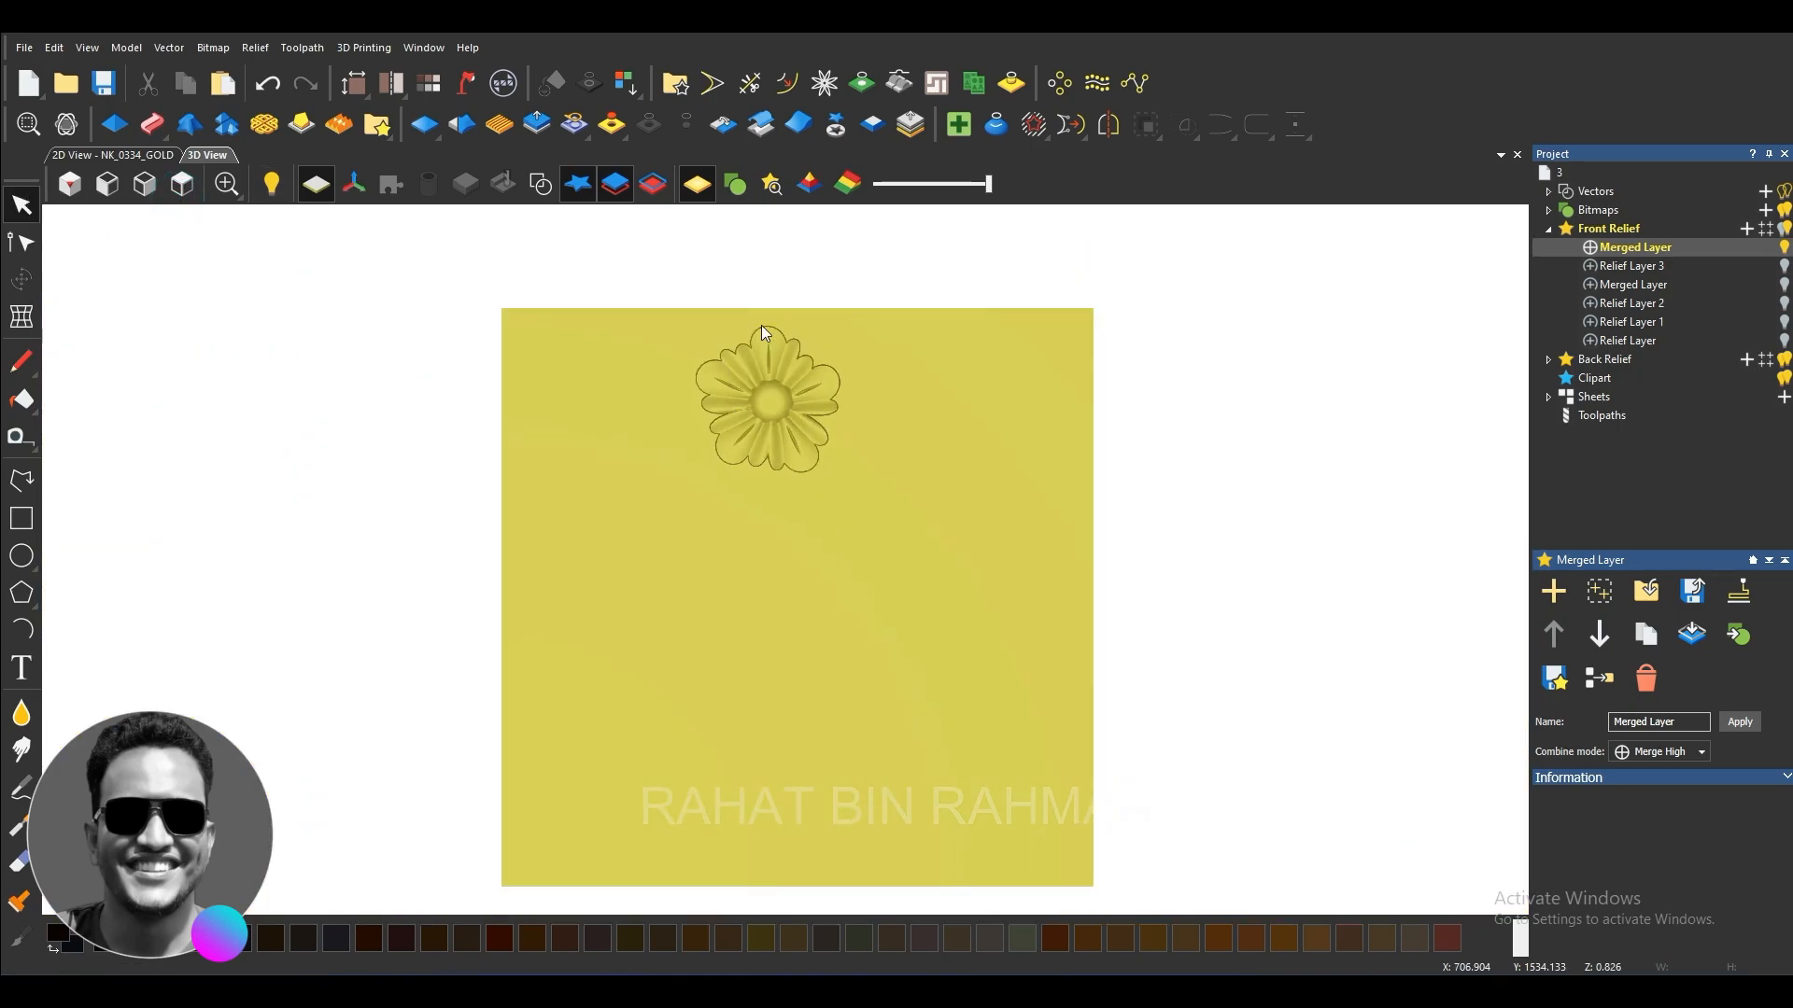
Step: Show the reference wreath image in the 3D view
{"action": "left_click", "coordinate": [737, 192]}
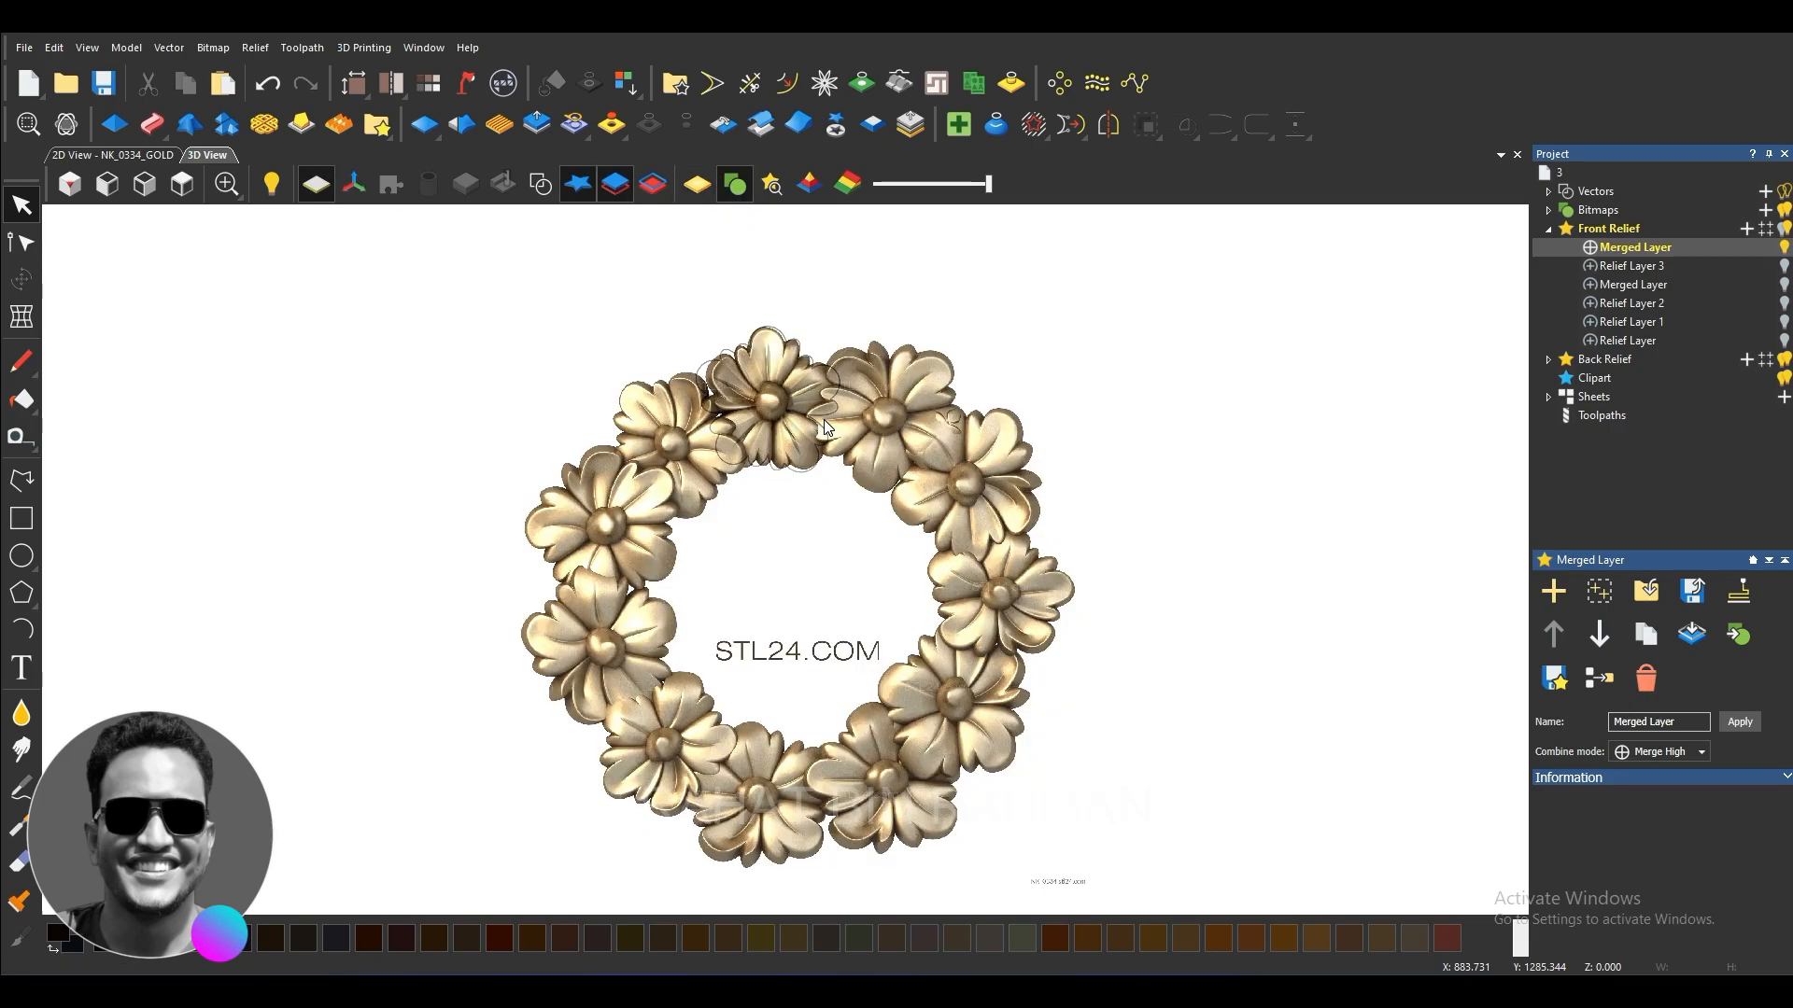
{"action": "scroll", "coordinate": [812, 451], "scroll_direction": "up", "scroll_amount": 2}
{"action": "scroll", "coordinate": [810, 446], "scroll_direction": "down", "scroll_amount": 1}
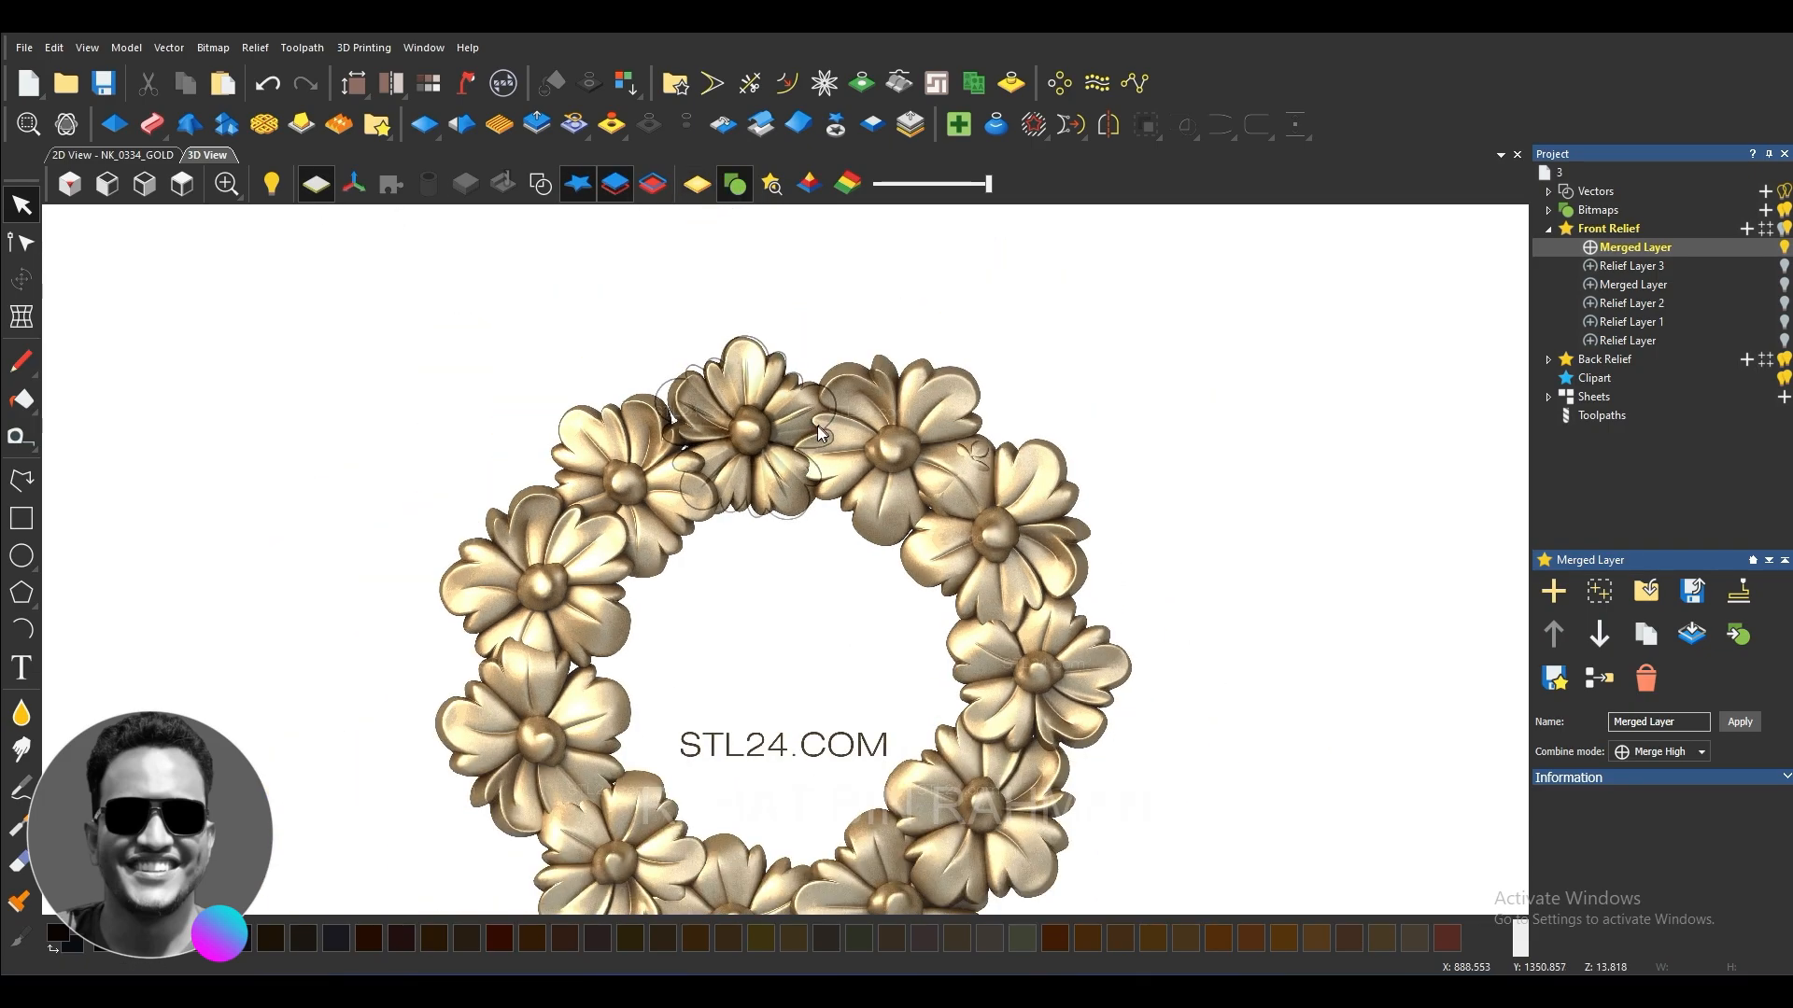
{"action": "scroll", "coordinate": [820, 431], "scroll_direction": "down", "scroll_amount": 2}
{"action": "scroll", "coordinate": [780, 571], "scroll_direction": "up", "scroll_amount": 1}
{"action": "scroll", "coordinate": [779, 570], "scroll_direction": "down", "scroll_amount": 2}
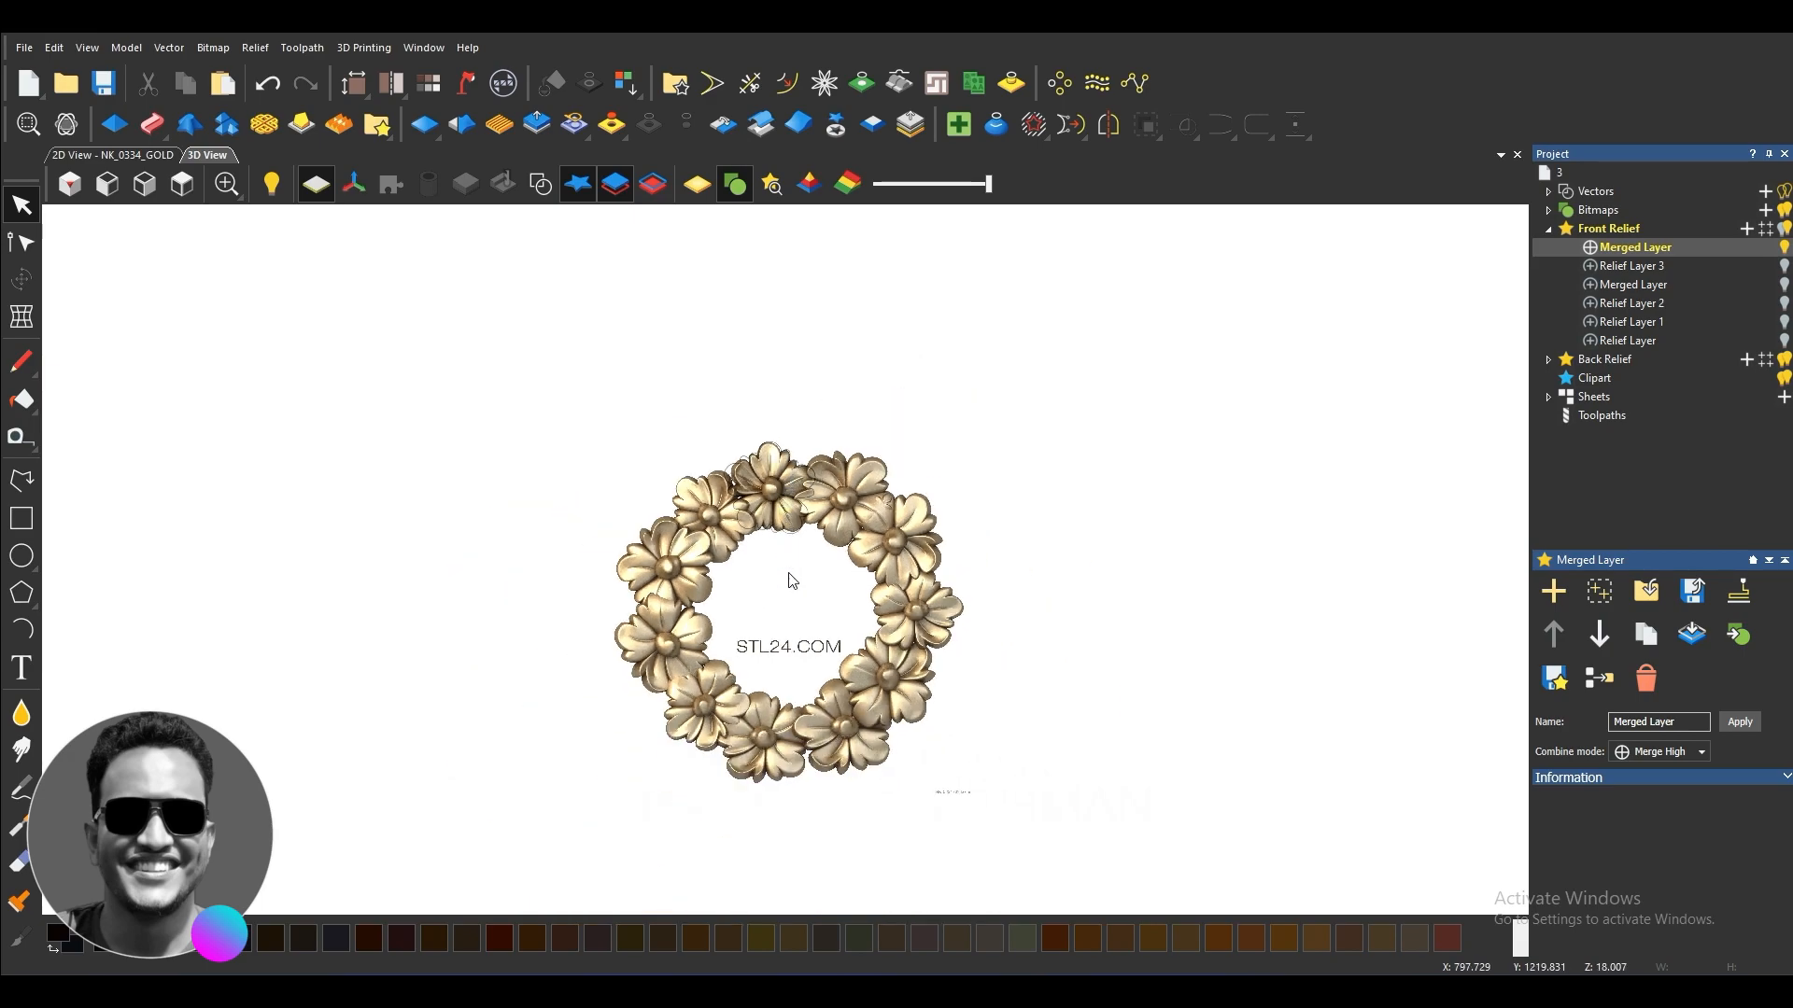
{"action": "scroll", "coordinate": [795, 643], "scroll_direction": "up", "scroll_amount": 1}
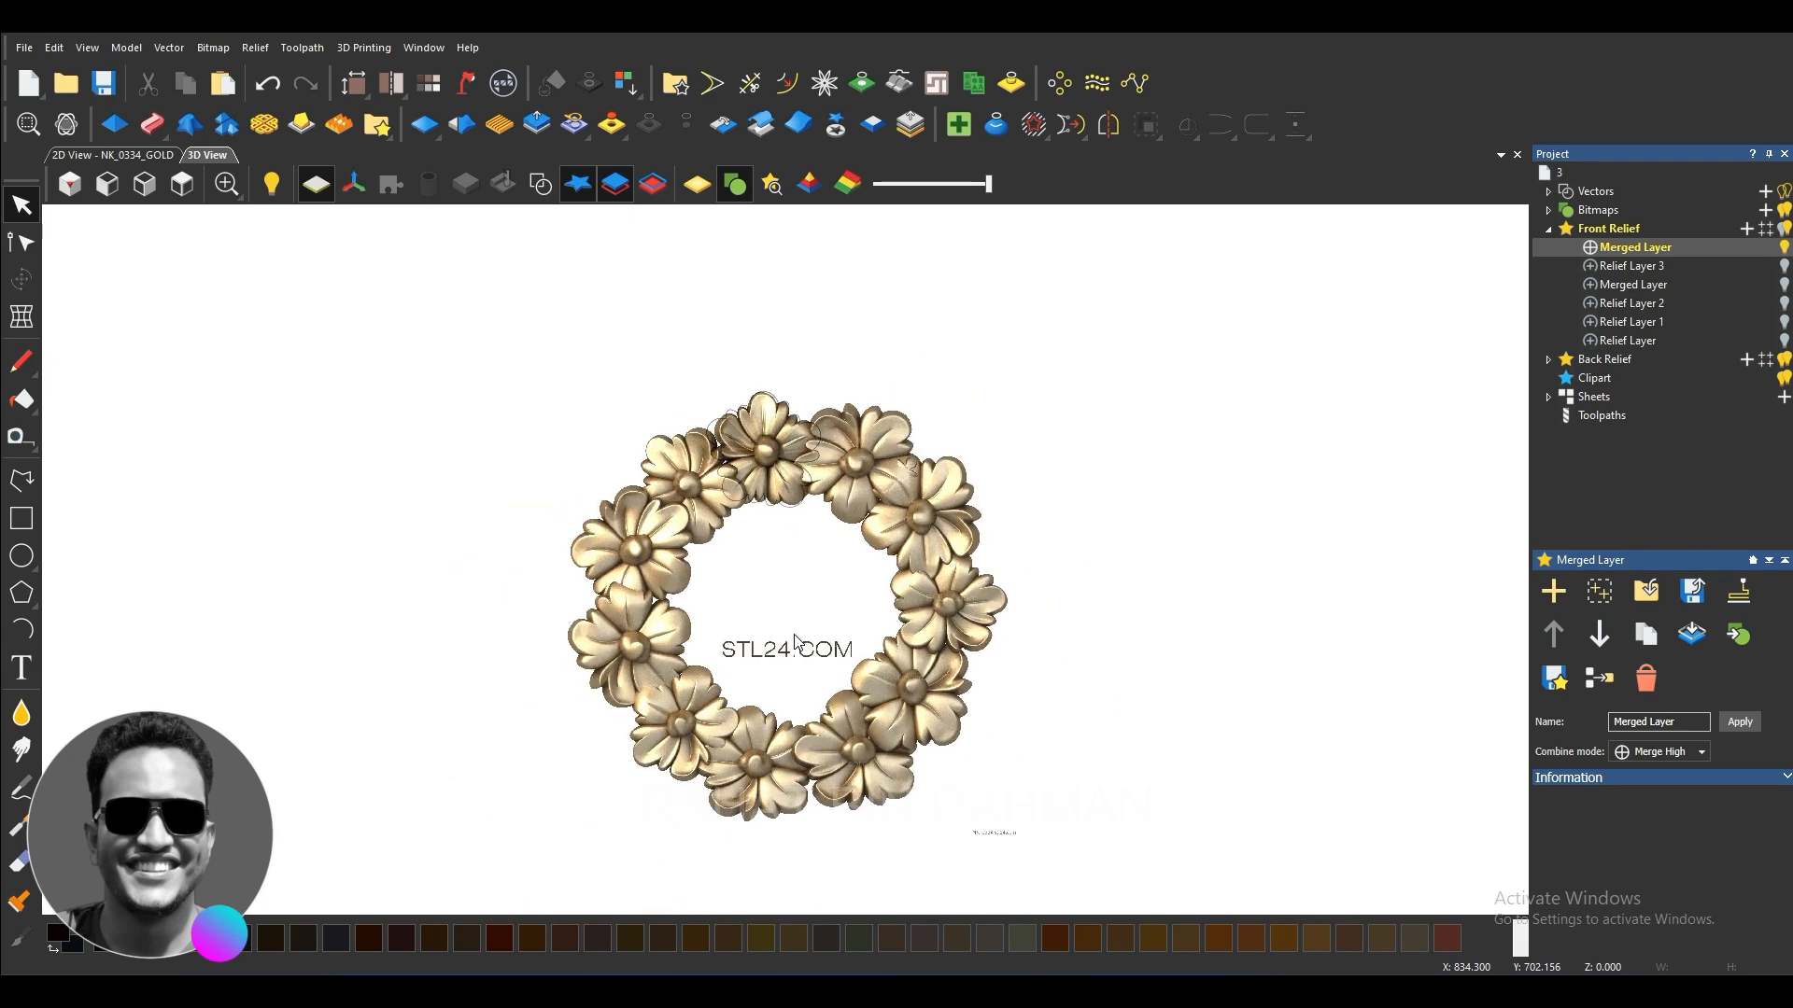
Step: Show the vectors and draw a horizontal guide polyline about 2047 mm long across the middle of the wreath
{"action": "left_click", "coordinate": [22, 481]}
{"action": "left_click", "coordinate": [514, 609]}
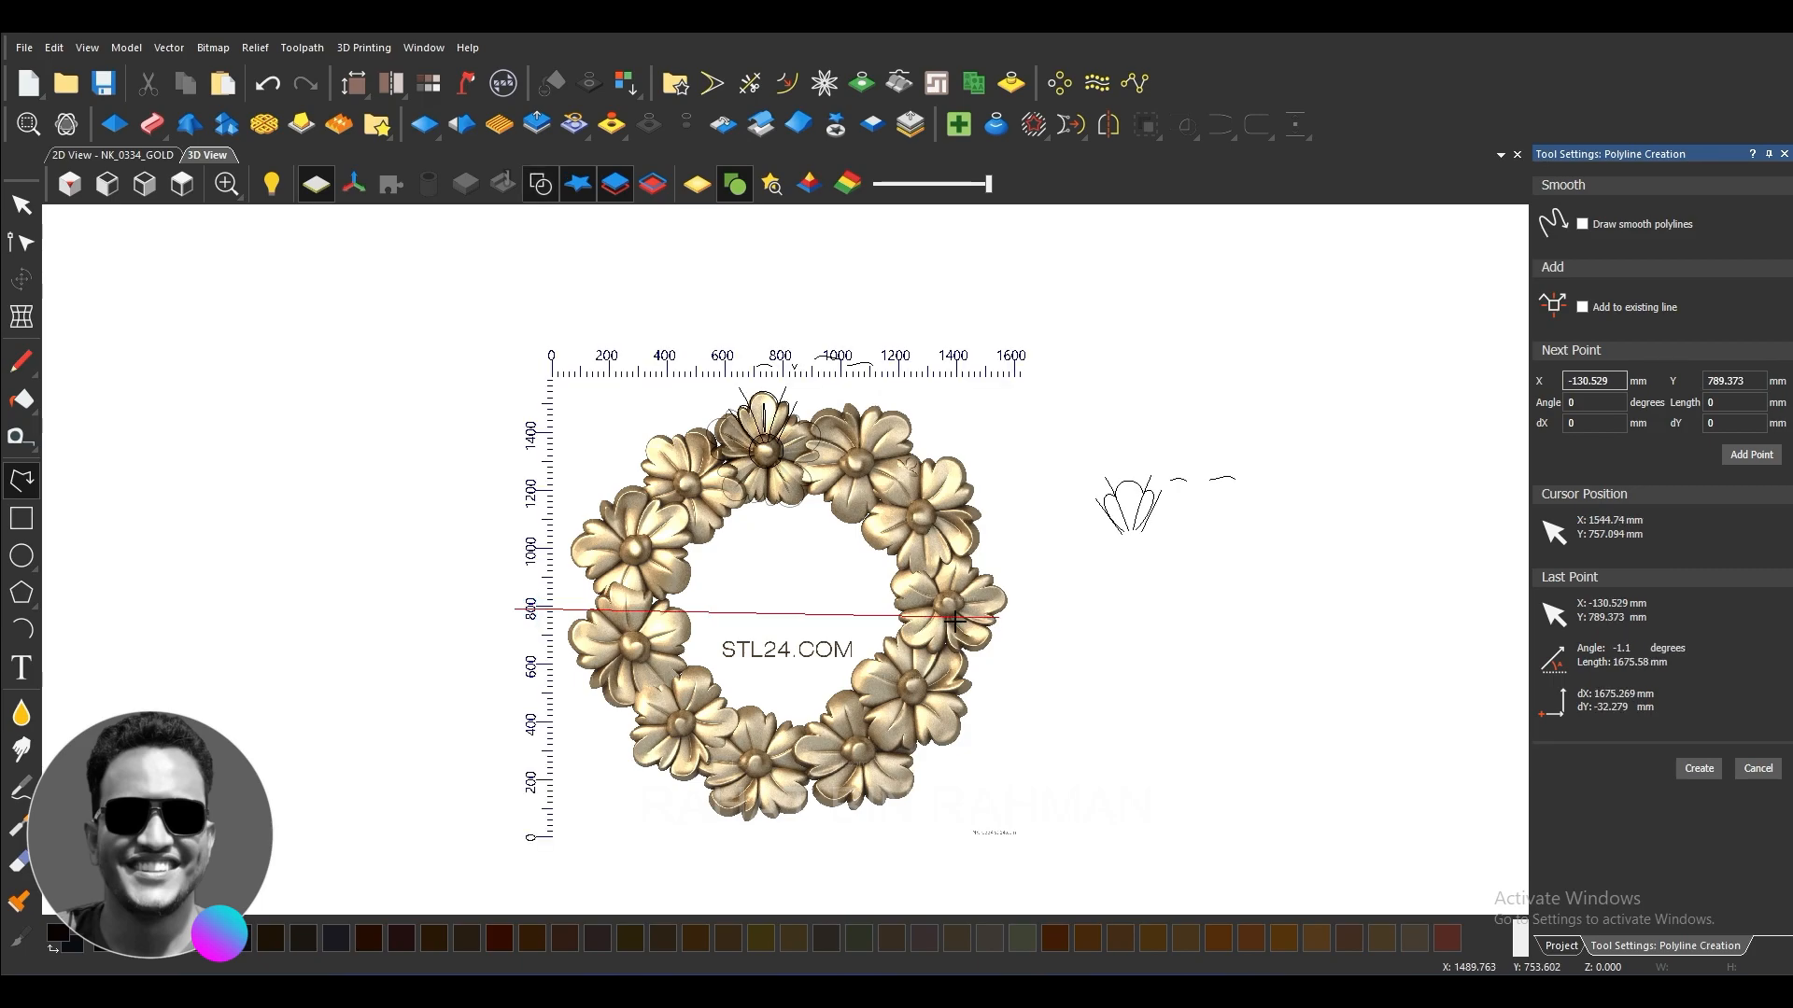
{"action": "left_click", "coordinate": [1107, 607]}
{"action": "key", "text": "Escape"}
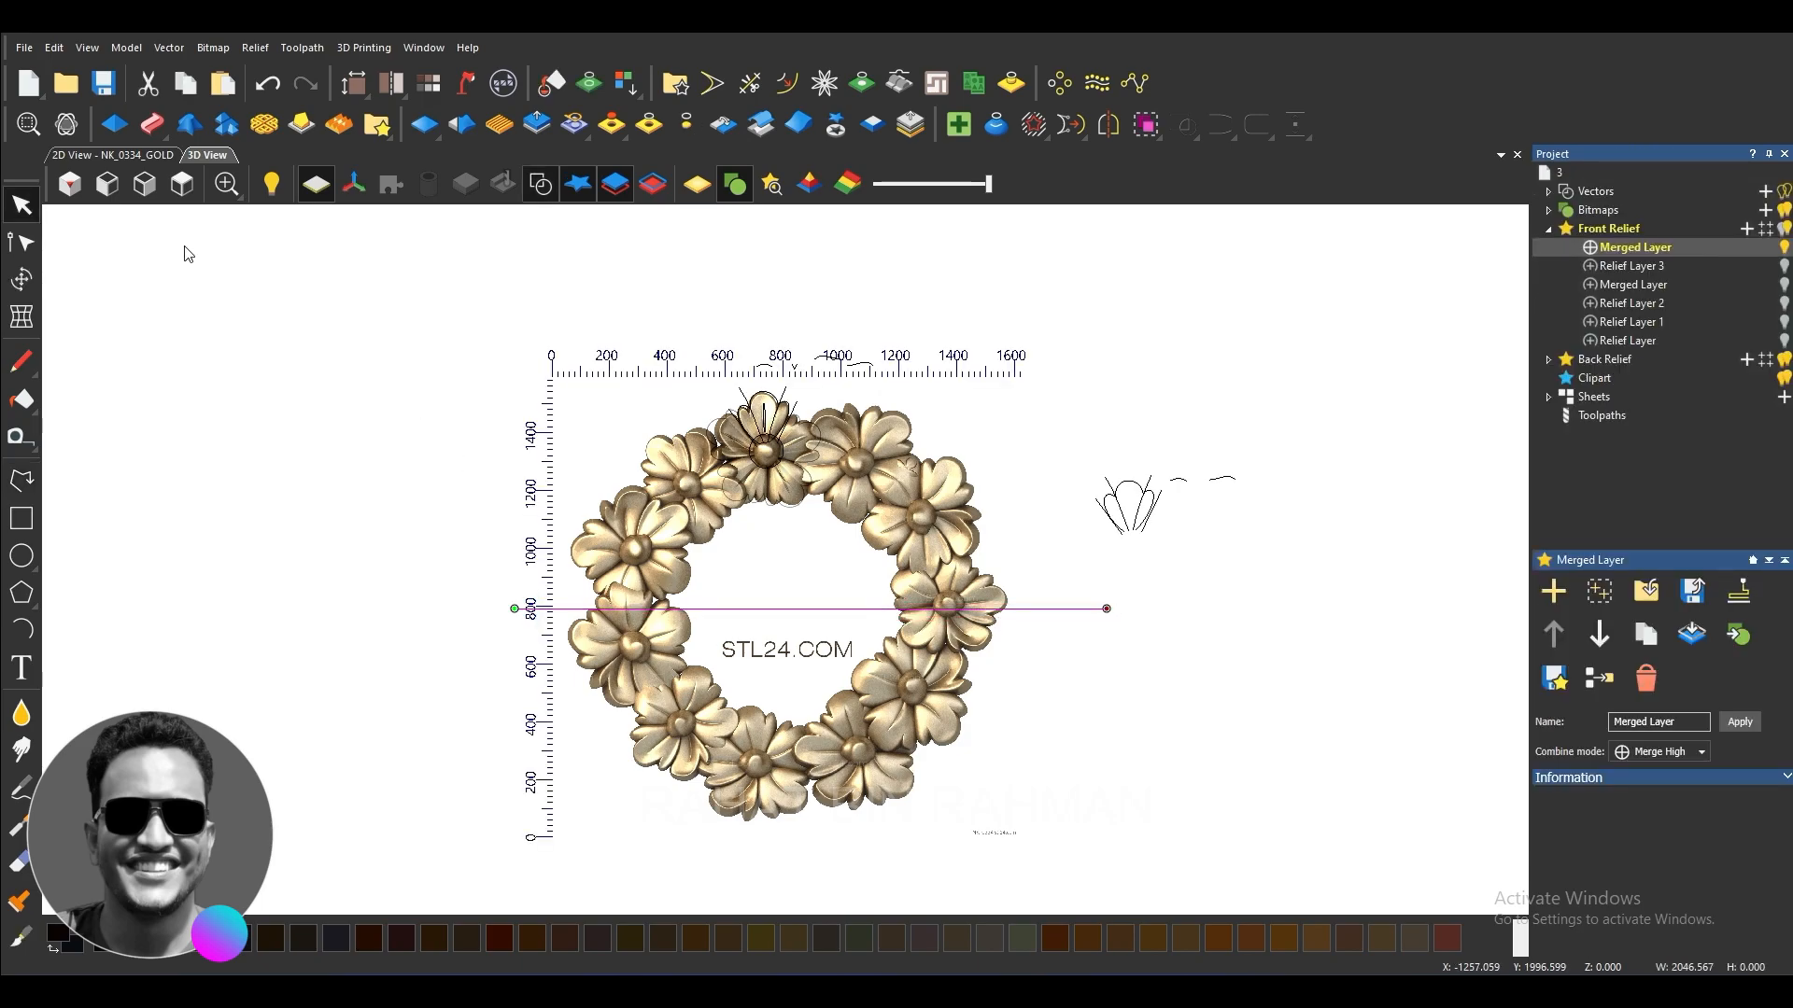
{"action": "left_click", "coordinate": [183, 191]}
{"action": "scroll", "coordinate": [681, 522], "scroll_direction": "up", "scroll_amount": 3}
{"action": "left_click", "coordinate": [733, 553]}
{"action": "scroll", "coordinate": [709, 572], "scroll_direction": "down", "scroll_amount": 1}
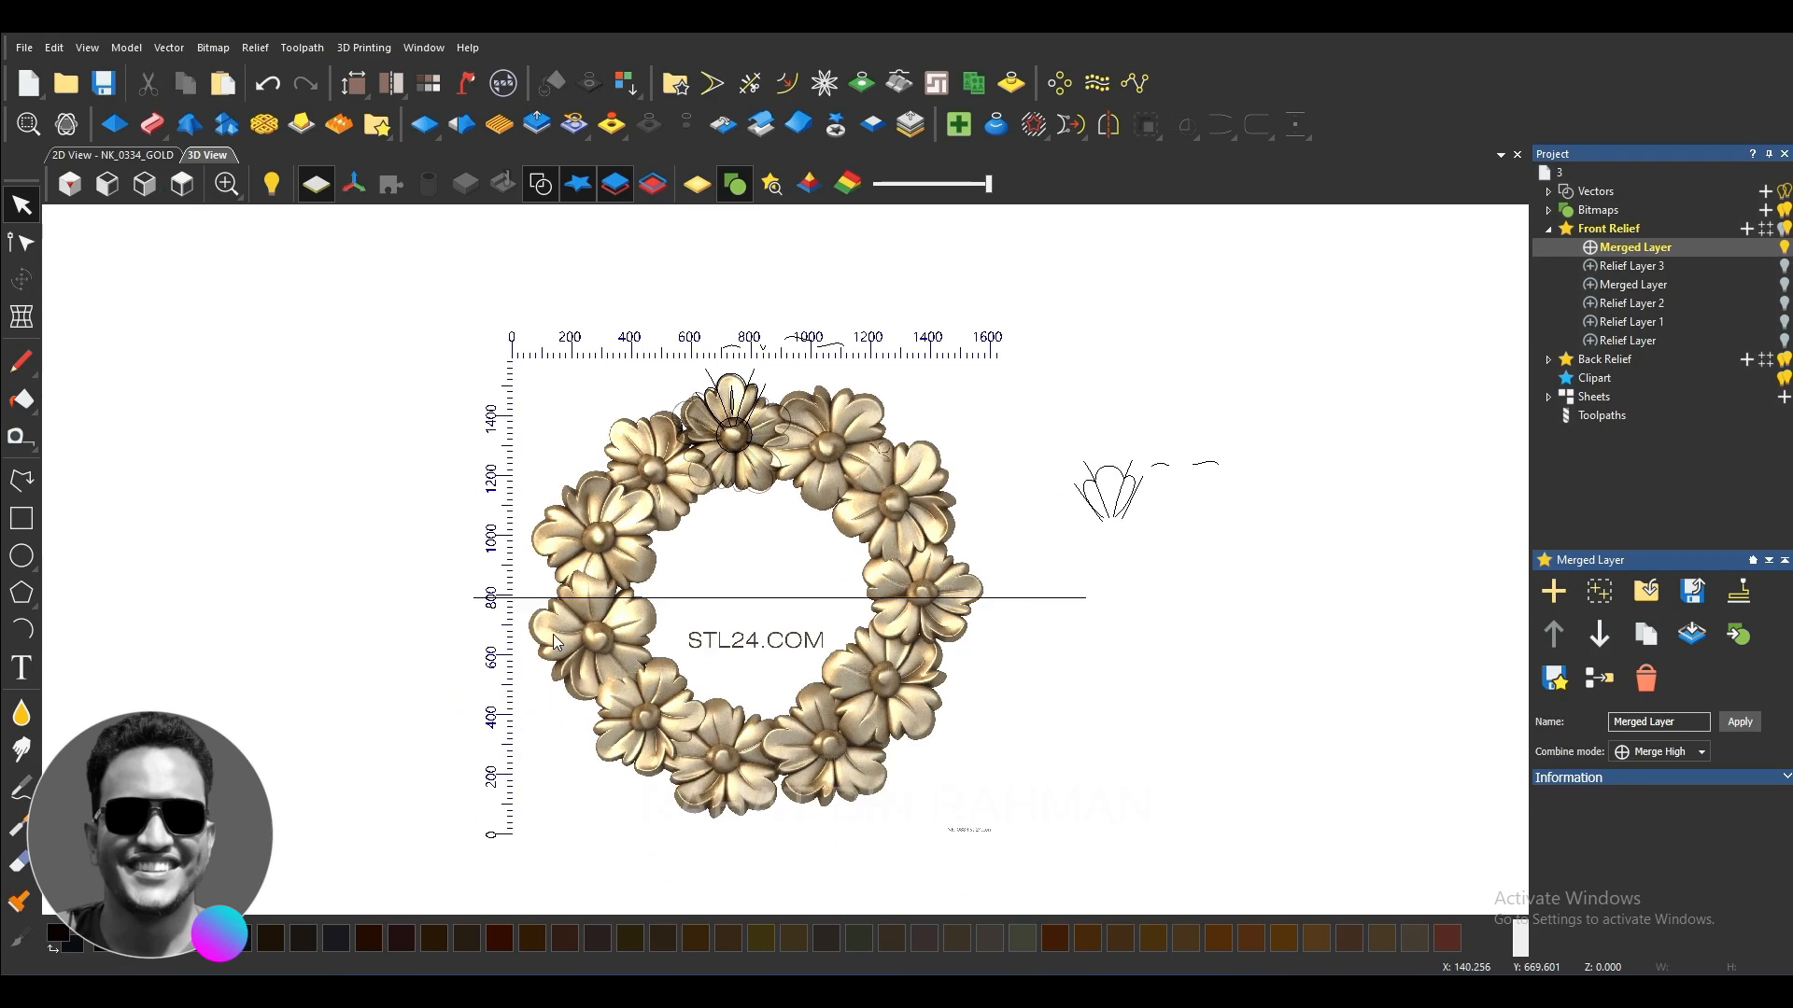
Step: Draw a vertical guide polyline about 1869 mm long through the middle of the wreath, crossing the horizontal guide
{"action": "left_click", "coordinate": [22, 480]}
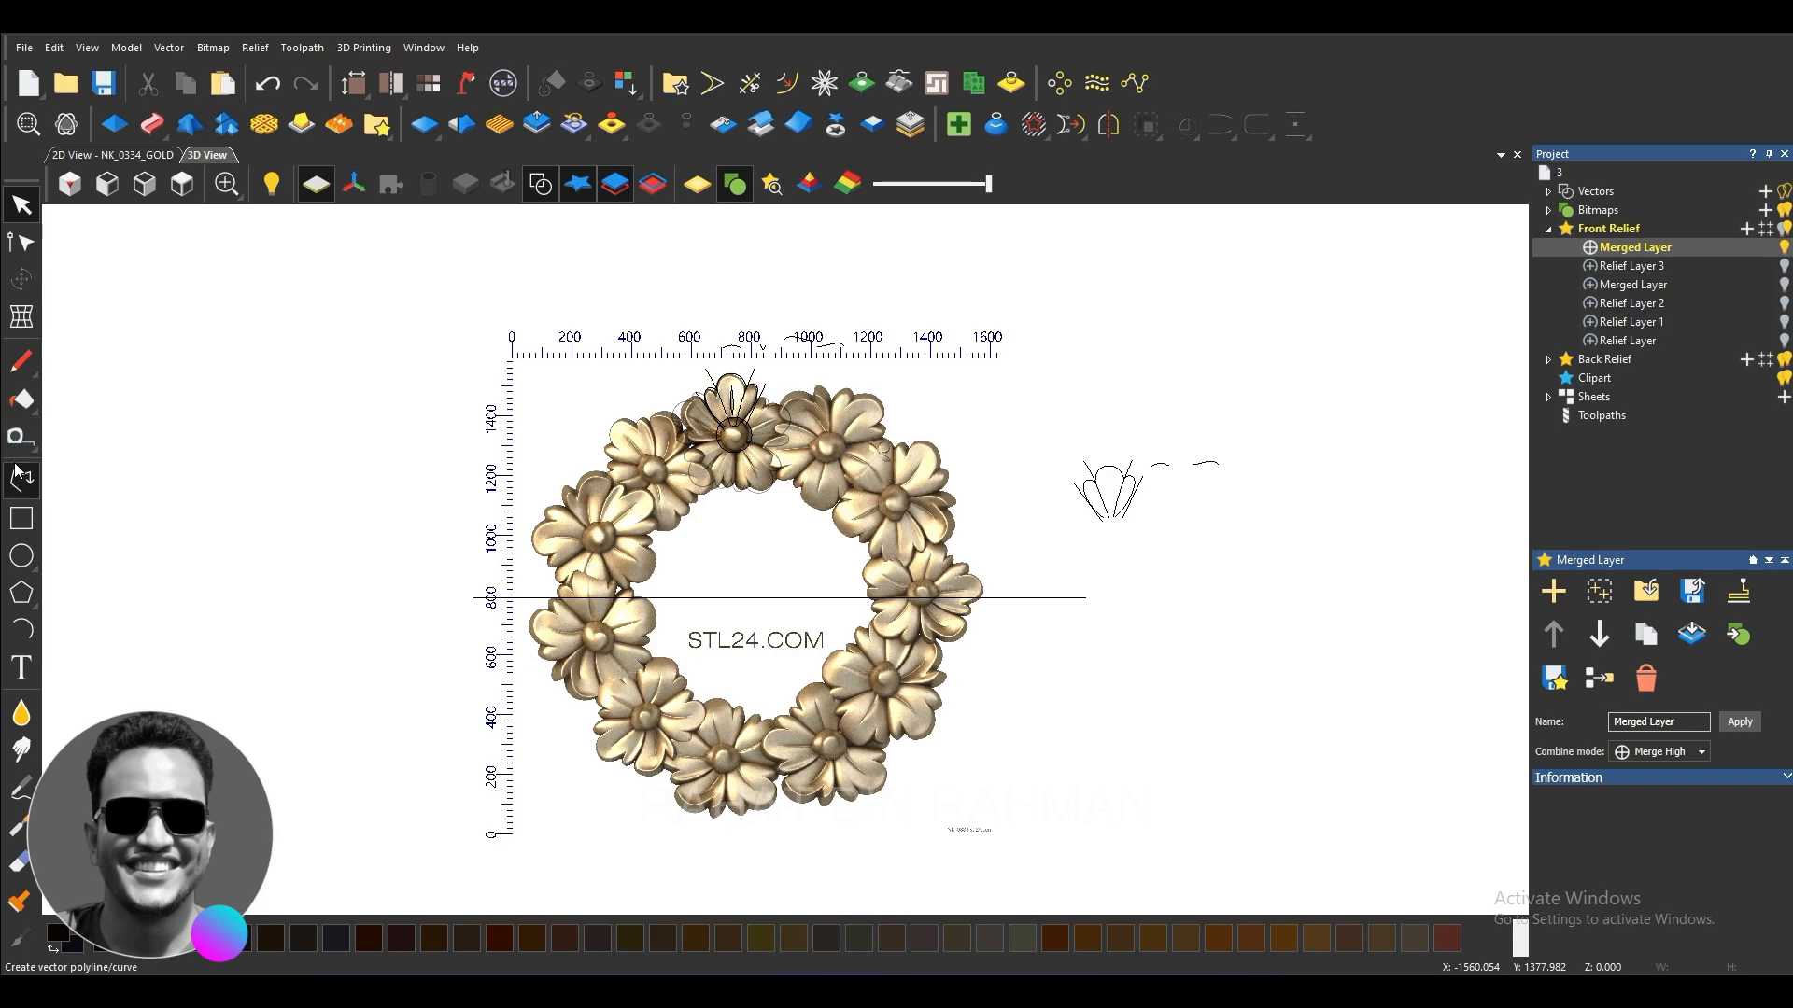
{"action": "left_click", "coordinate": [763, 295]}
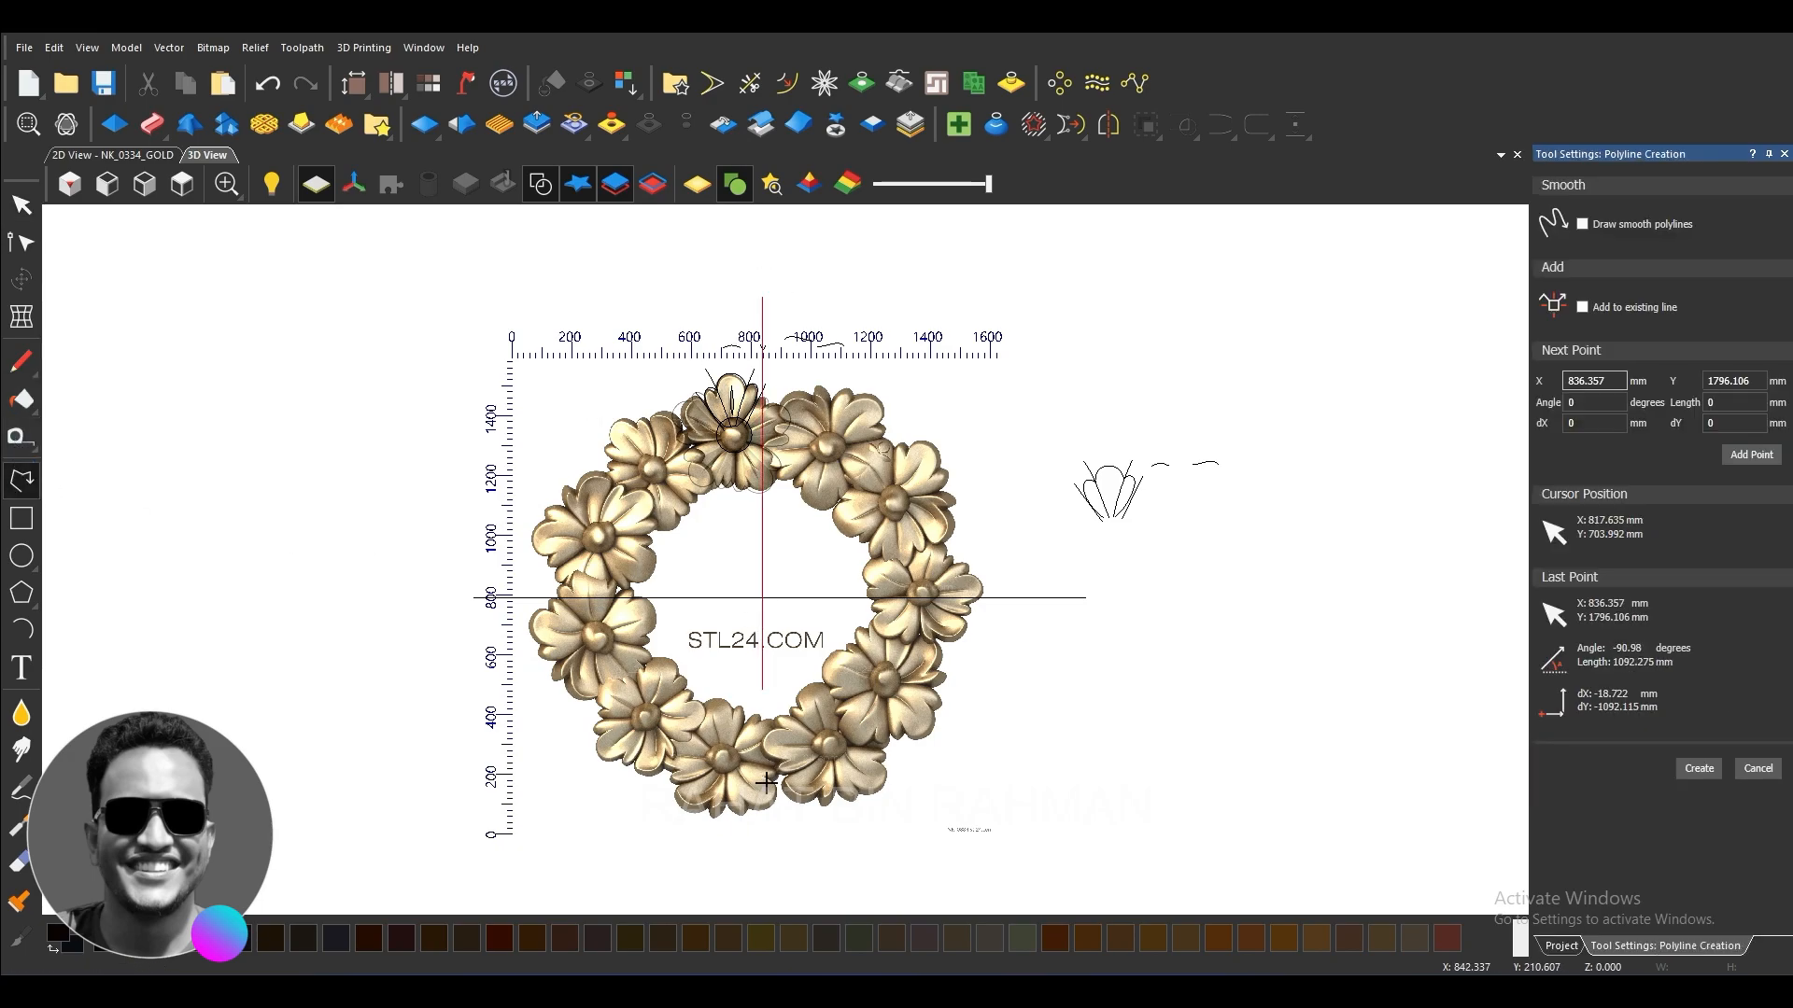
{"action": "left_click", "coordinate": [755, 853]}
{"action": "key", "text": "Escape"}
{"action": "left_click", "coordinate": [849, 840]}
{"action": "scroll", "coordinate": [789, 872], "scroll_direction": "up", "scroll_amount": 2}
{"action": "scroll", "coordinate": [787, 870], "scroll_direction": "down", "scroll_amount": 3}
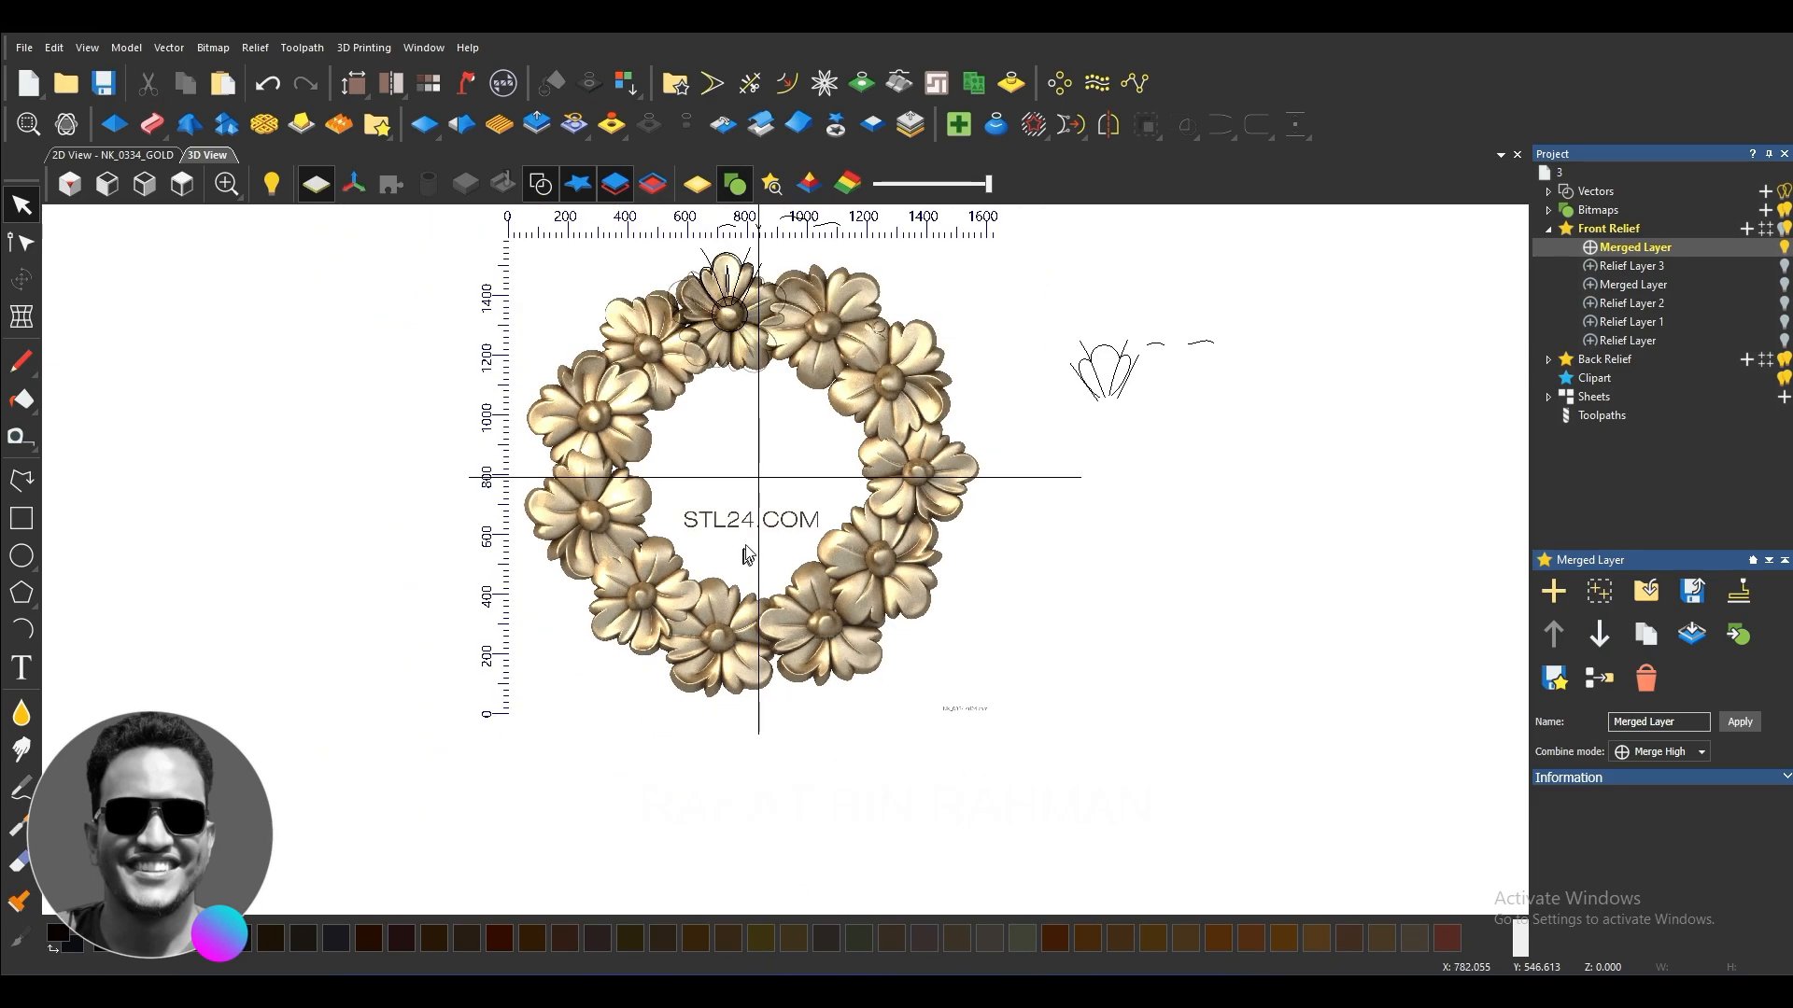
Step: Nudge the vertical guide line slightly left to align it with the centre of the wreath
{"action": "left_click", "coordinate": [760, 507]}
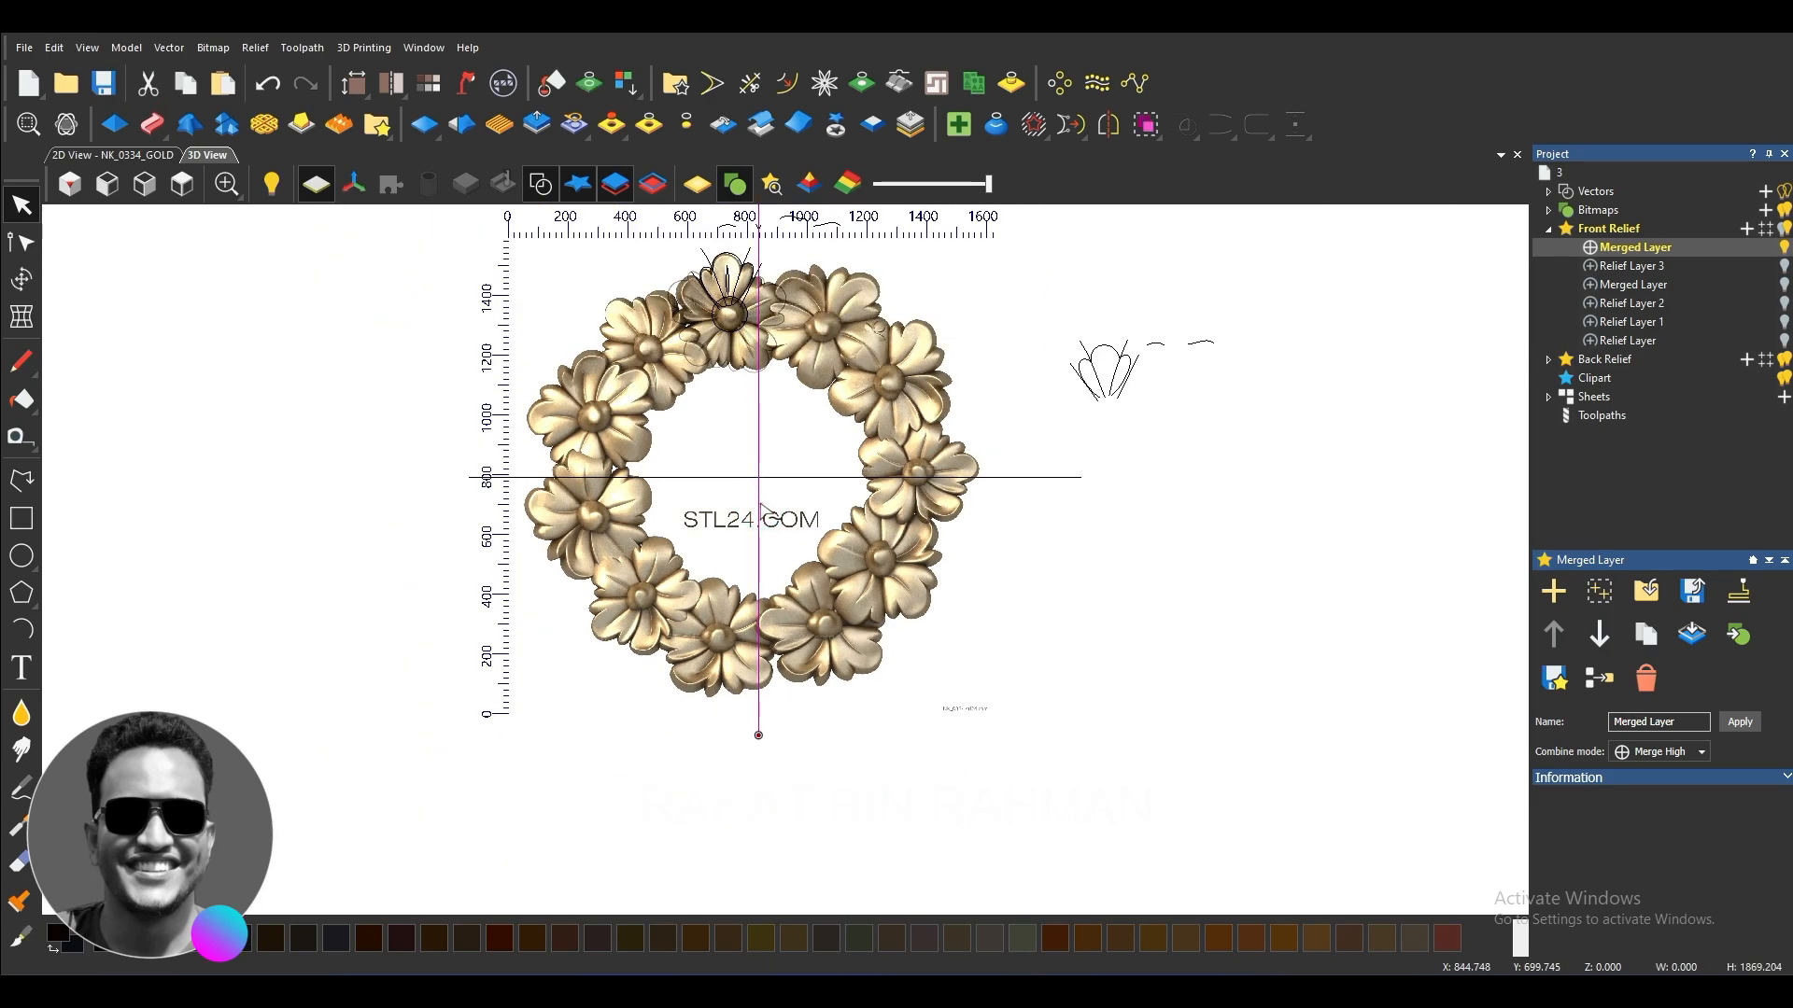
{"action": "left_click_drag", "start_coordinate": [760, 507], "coordinate": [765, 516]}
{"action": "left_click", "coordinate": [830, 539]}
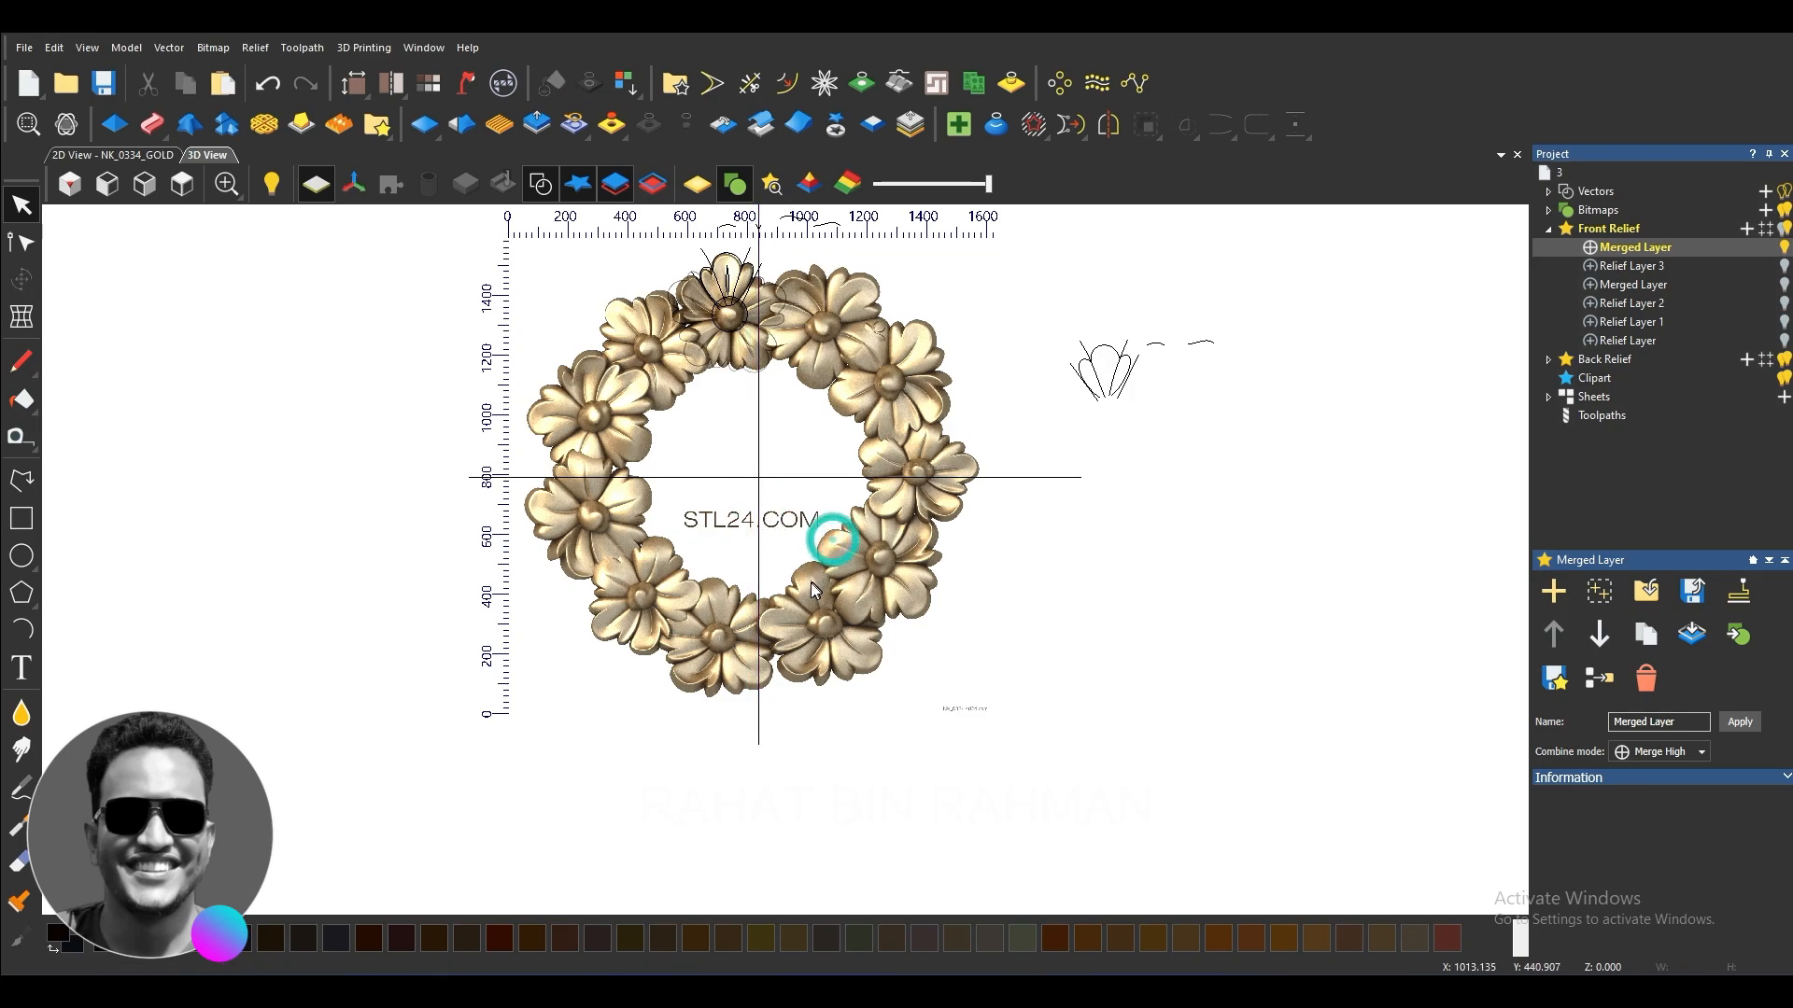
{"action": "scroll", "coordinate": [831, 541], "scroll_direction": "down", "scroll_amount": 2}
{"action": "scroll", "coordinate": [748, 510], "scroll_direction": "up", "scroll_amount": 2}
{"action": "left_click", "coordinate": [782, 534]}
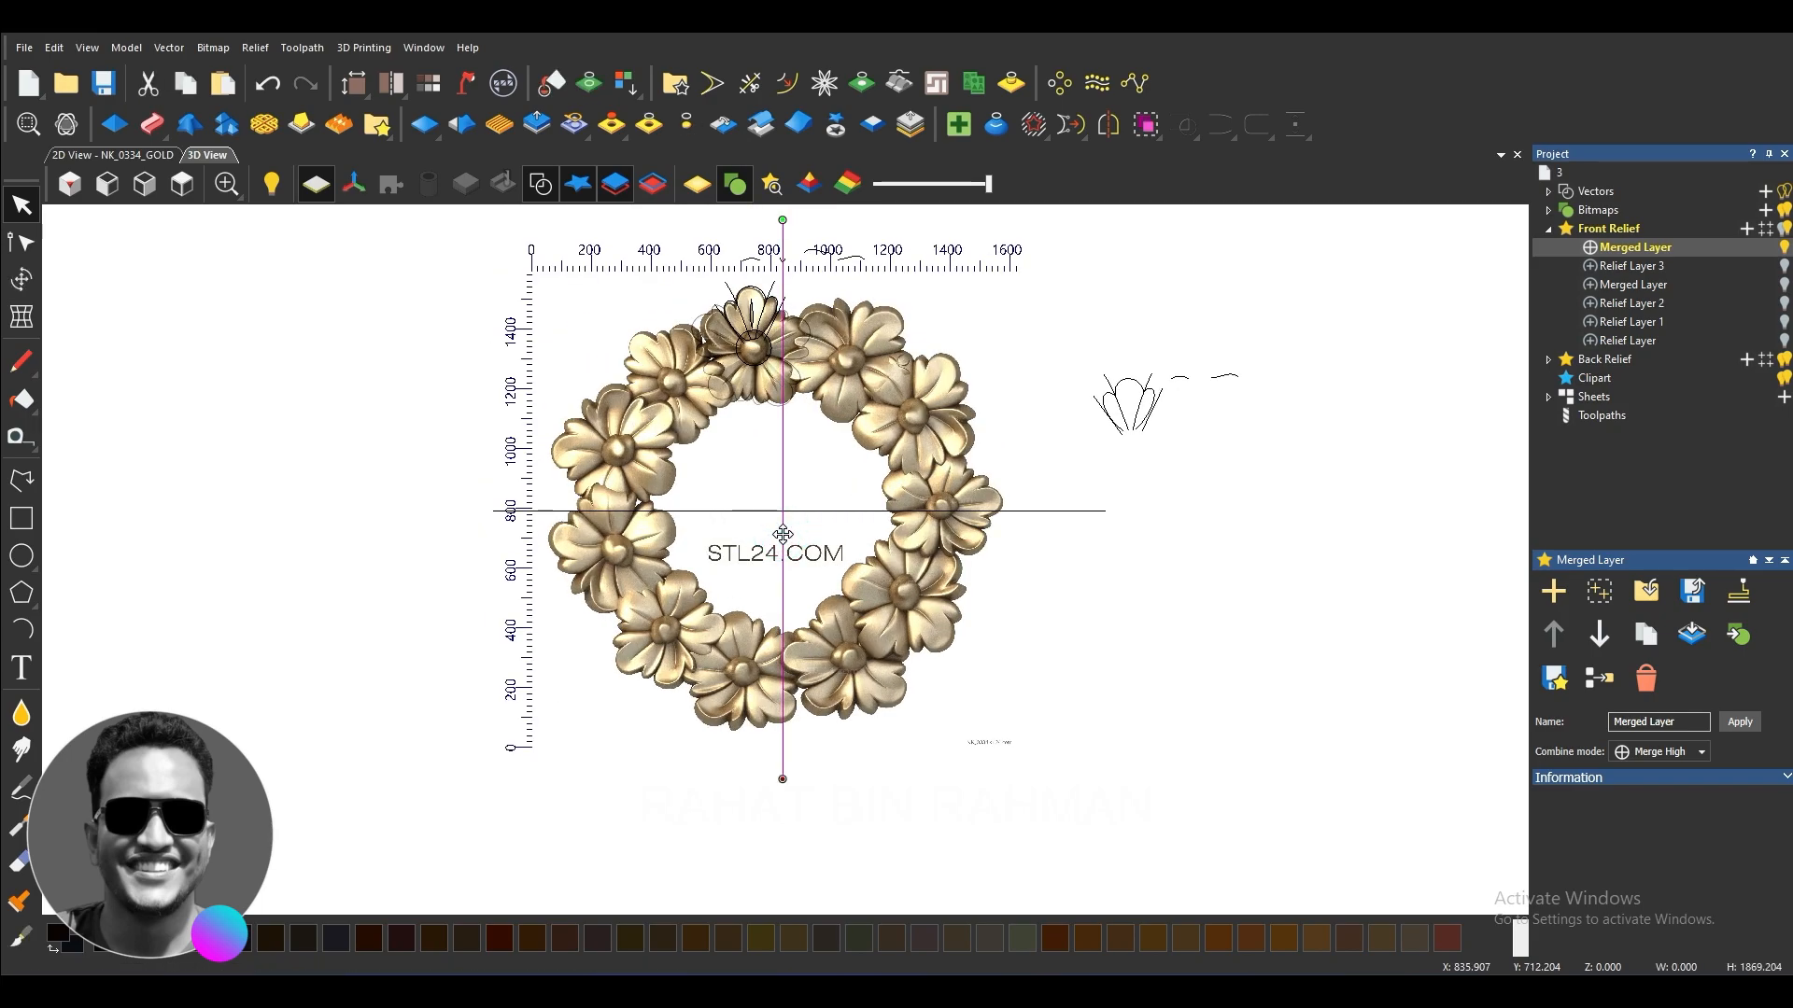
{"action": "key", "text": "Left"}
{"action": "key", "text": "Left"}
{"action": "key", "text": "Left"}
{"action": "key", "text": "Left"}
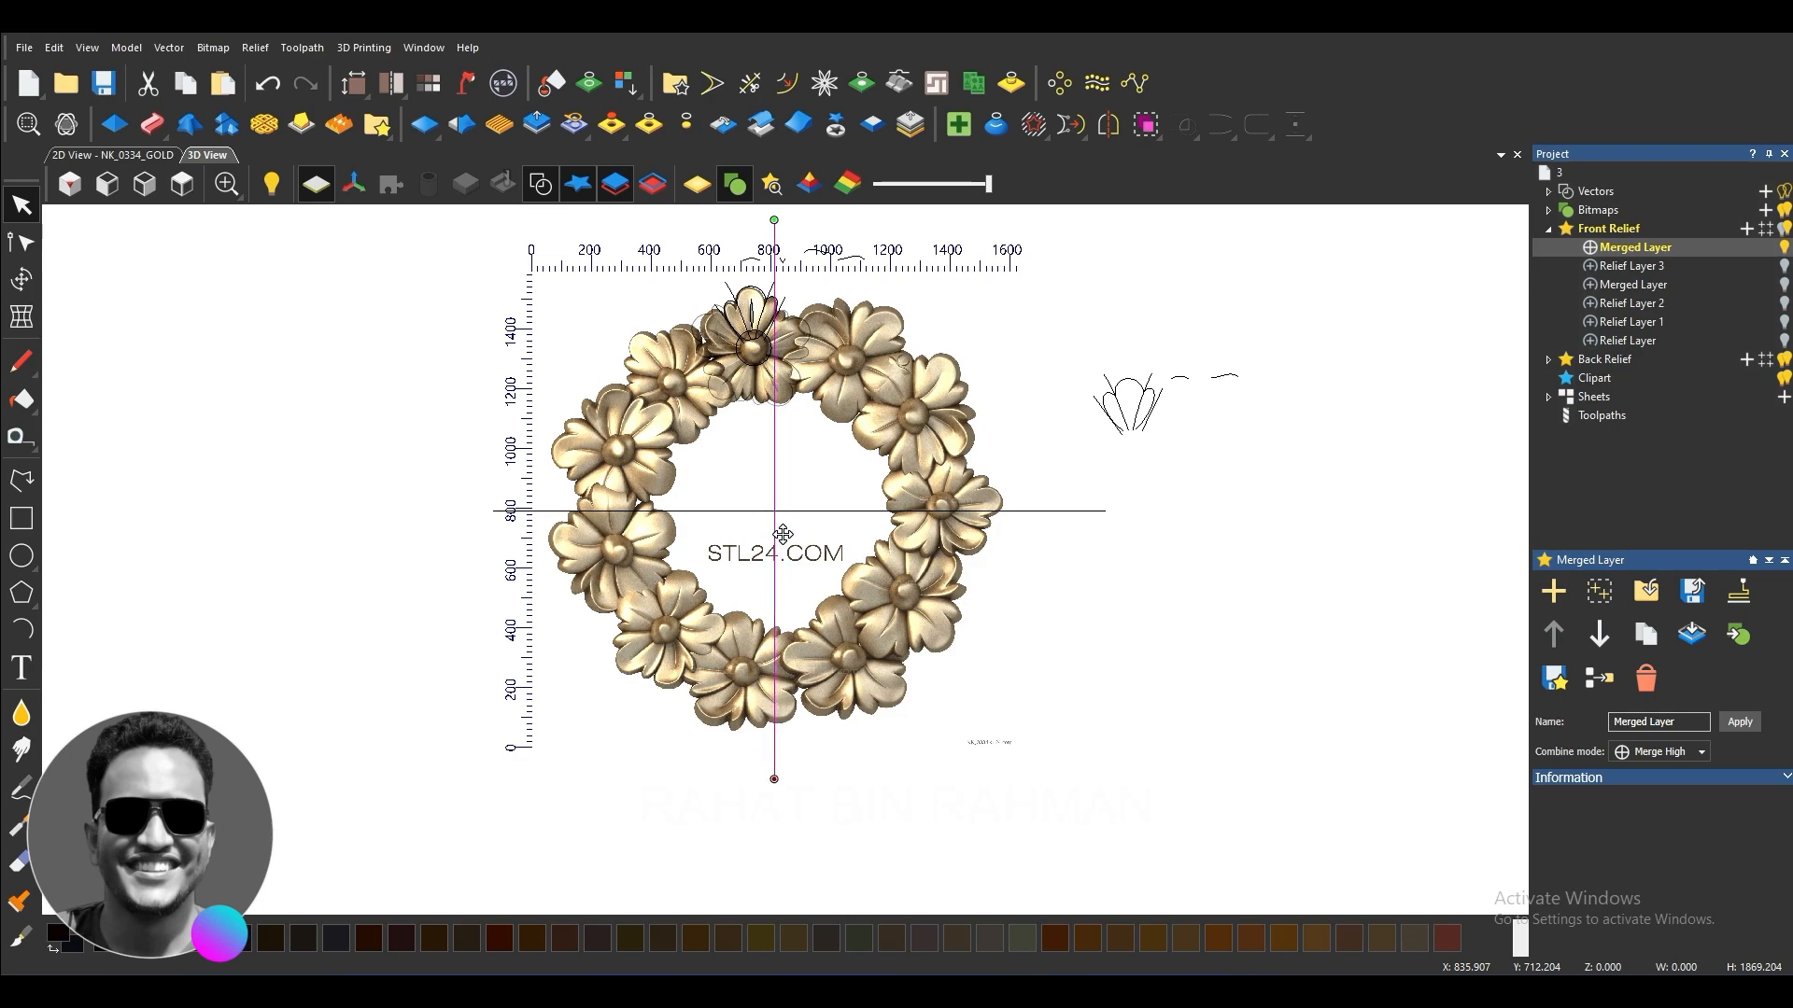
{"action": "left_click", "coordinate": [827, 583]}
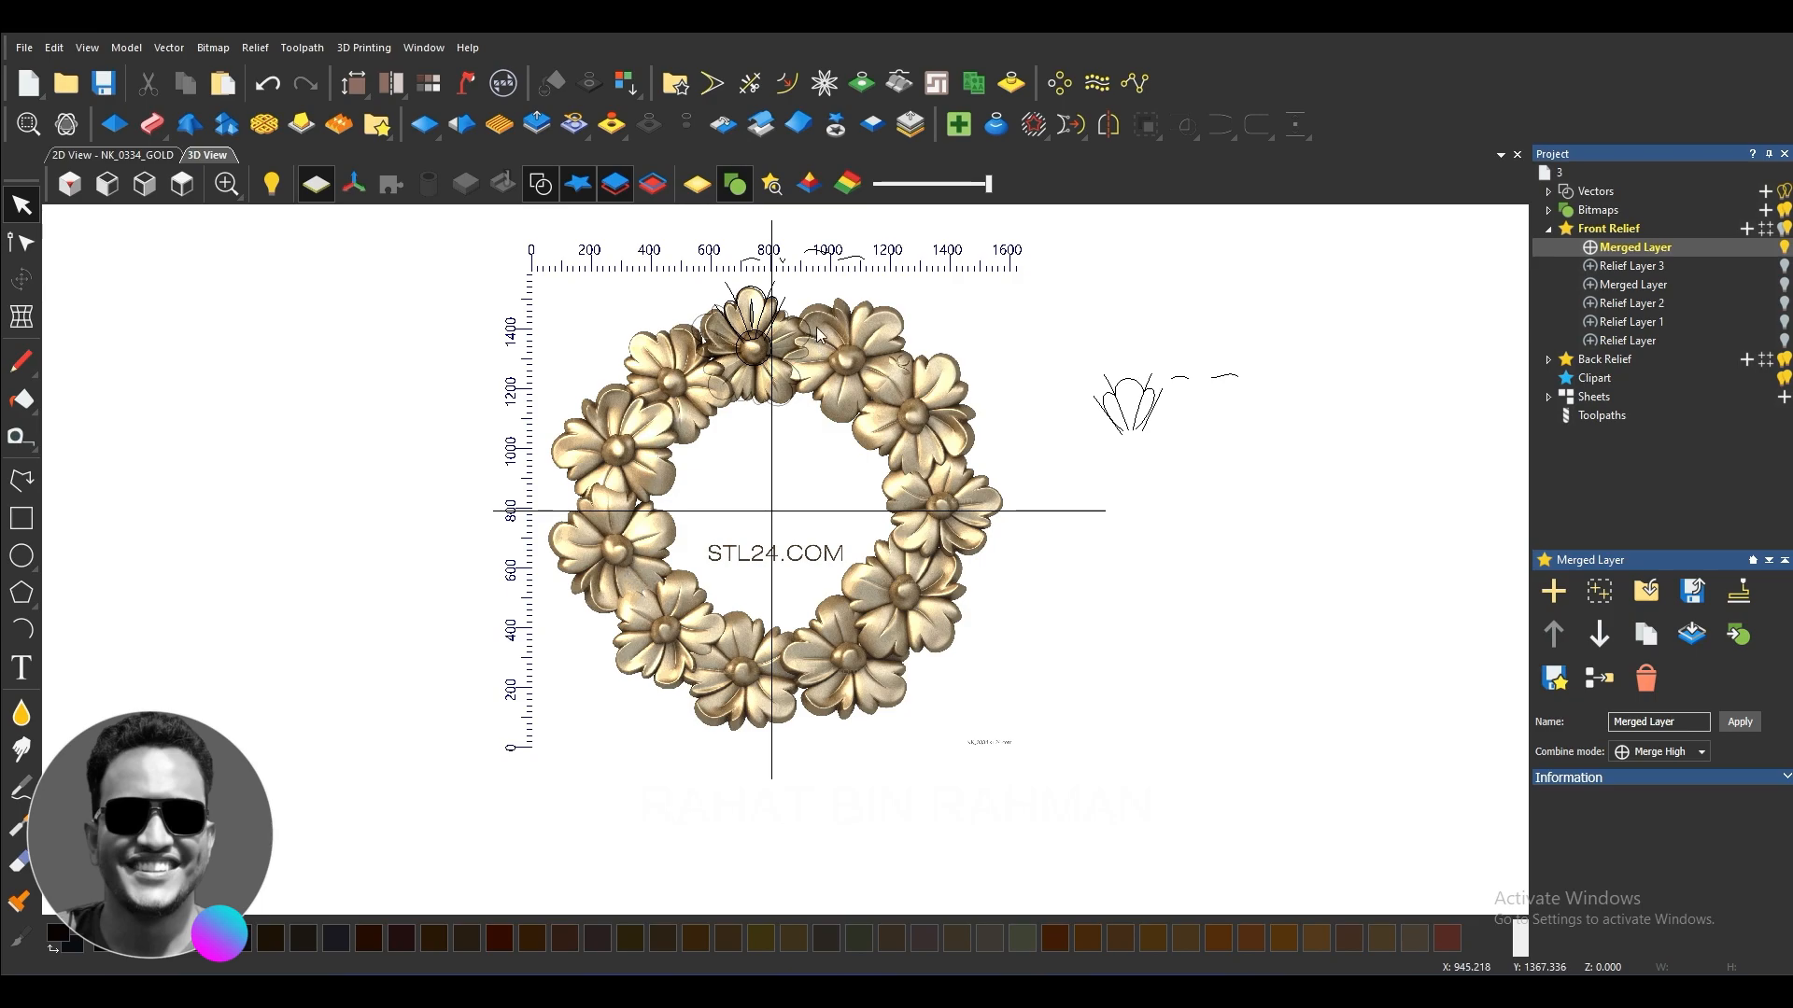
Step: Turn the flower relief into a clipart object and prepare a Rotate copy of it
{"action": "scroll", "coordinate": [799, 264], "scroll_direction": "up", "scroll_amount": 2}
{"action": "left_click", "coordinate": [838, 123]}
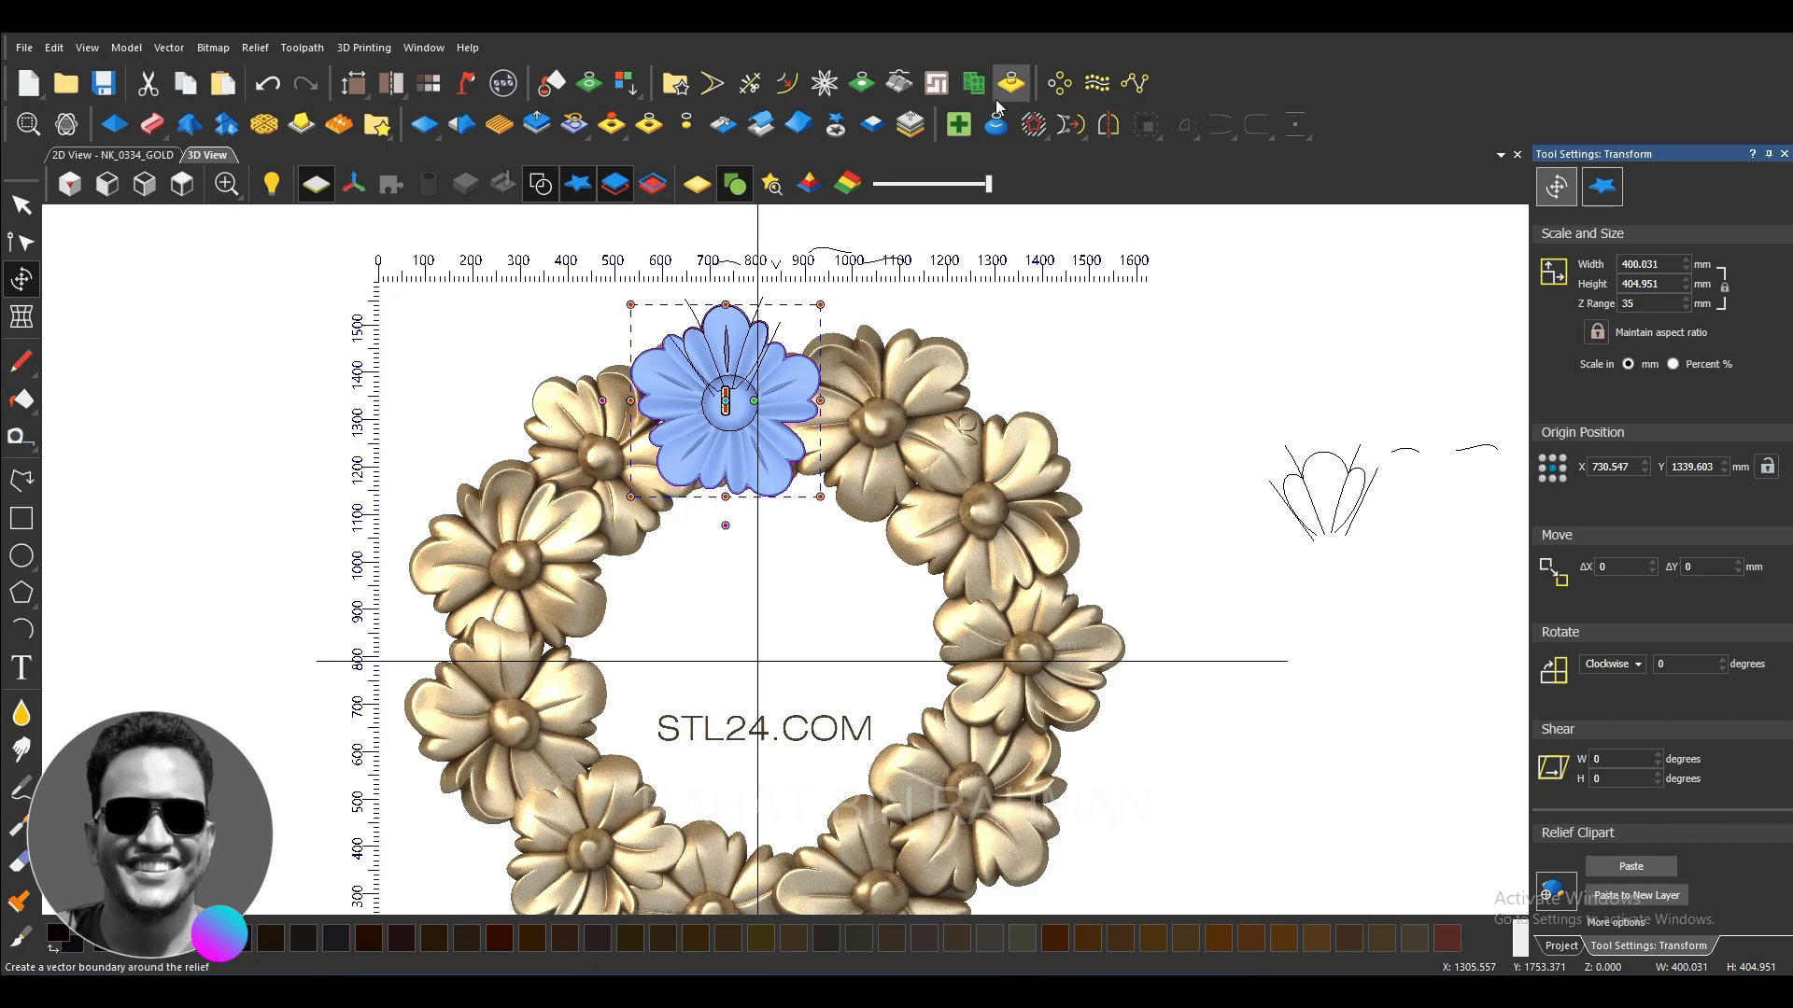
{"action": "left_click", "coordinate": [1059, 82]}
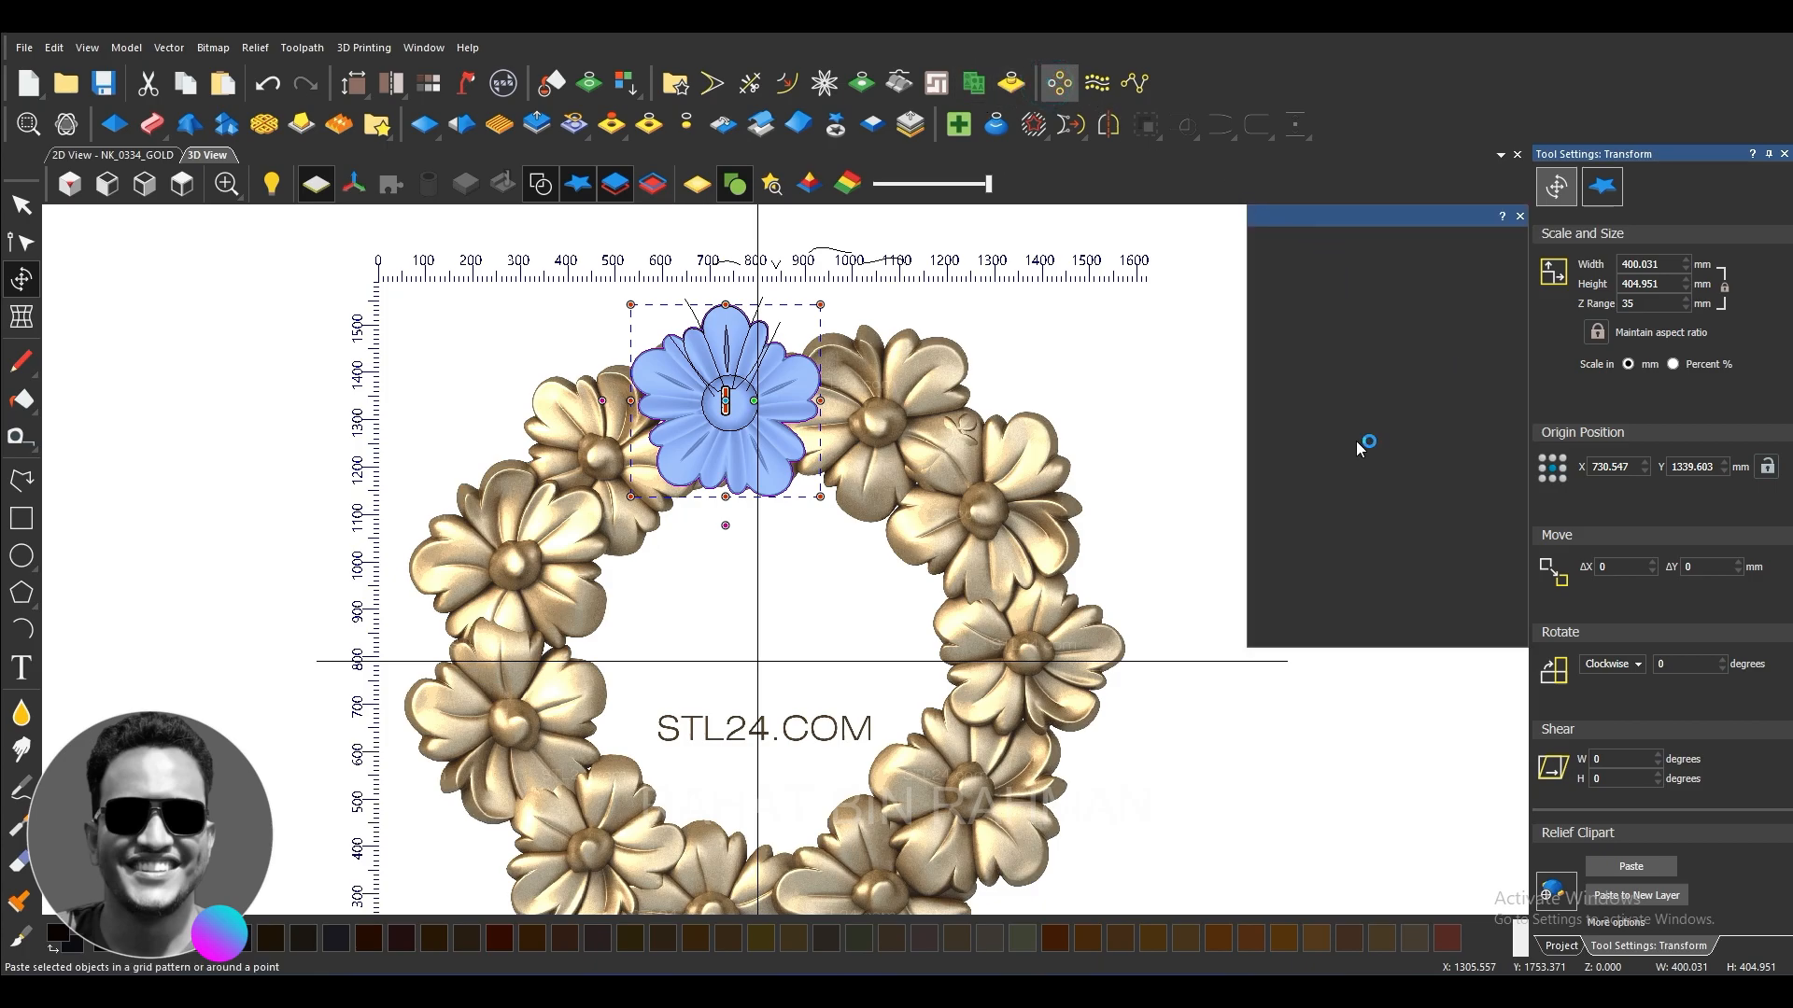
{"action": "left_click", "coordinate": [1318, 382]}
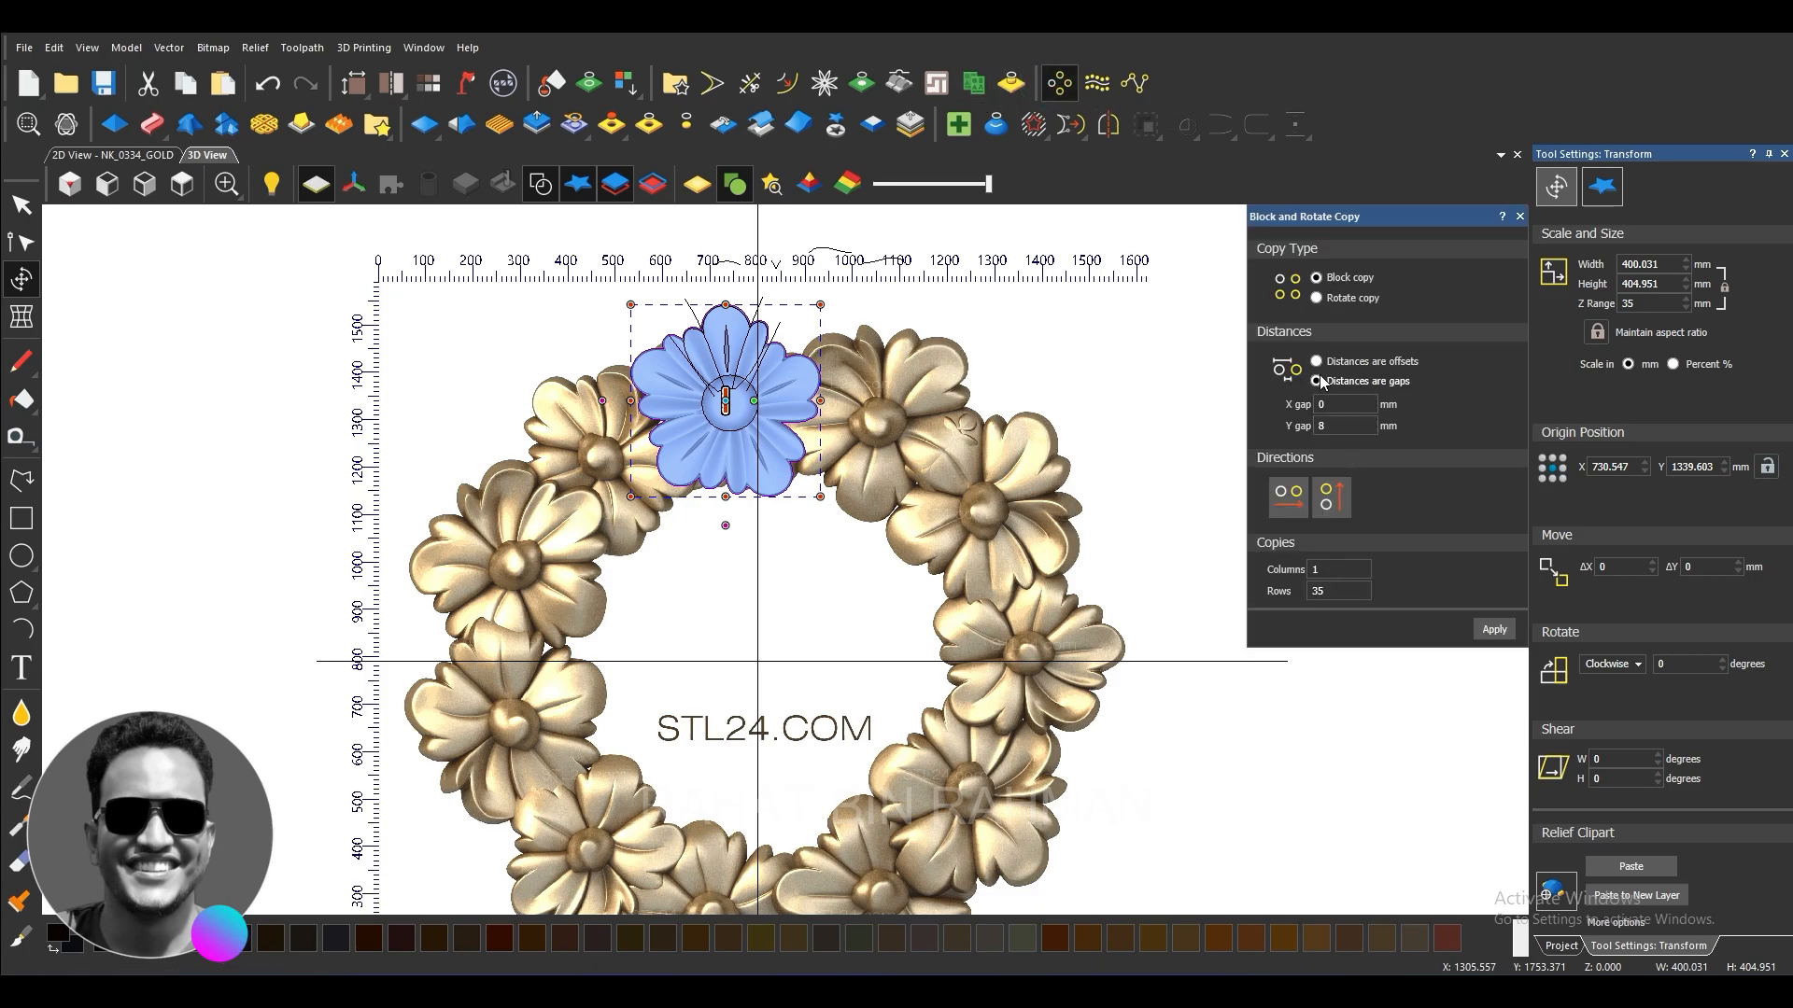
{"action": "left_click", "coordinate": [1317, 298]}
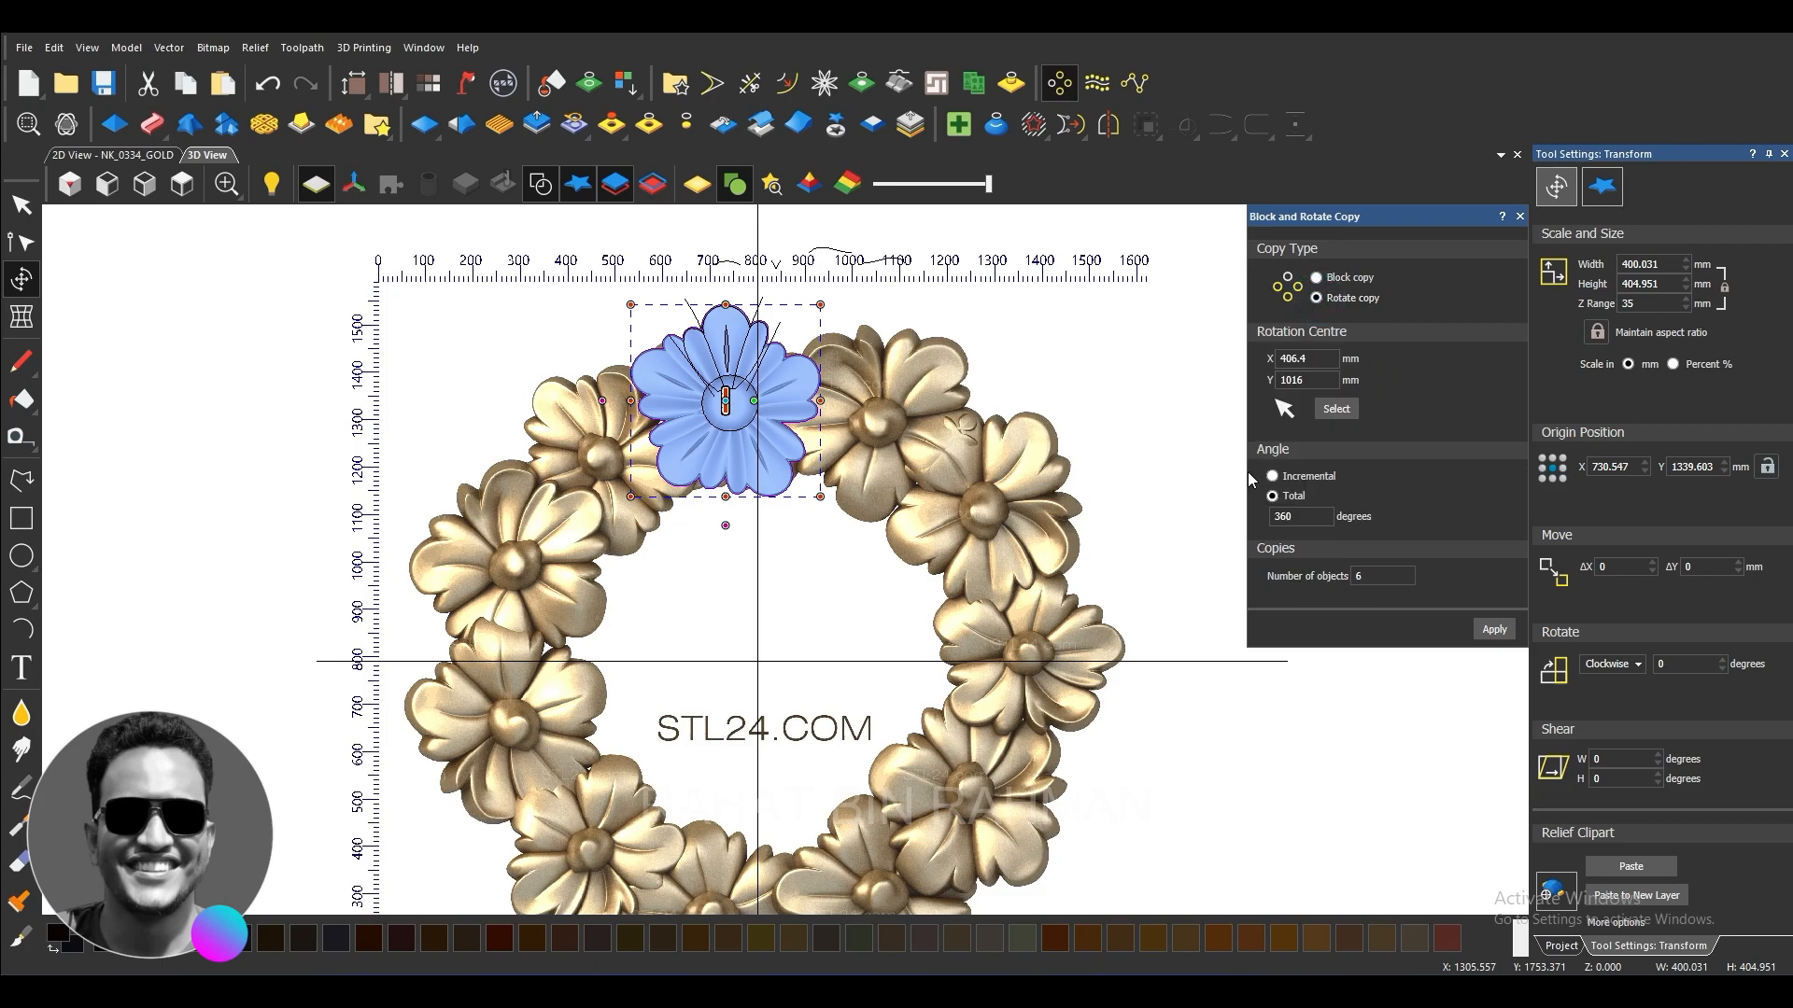
Step: Pick the intersection of the two guide lines as the centre of the rotate copy
{"action": "left_click", "coordinate": [1336, 409]}
{"action": "scroll", "coordinate": [740, 660], "scroll_direction": "up", "scroll_amount": 8}
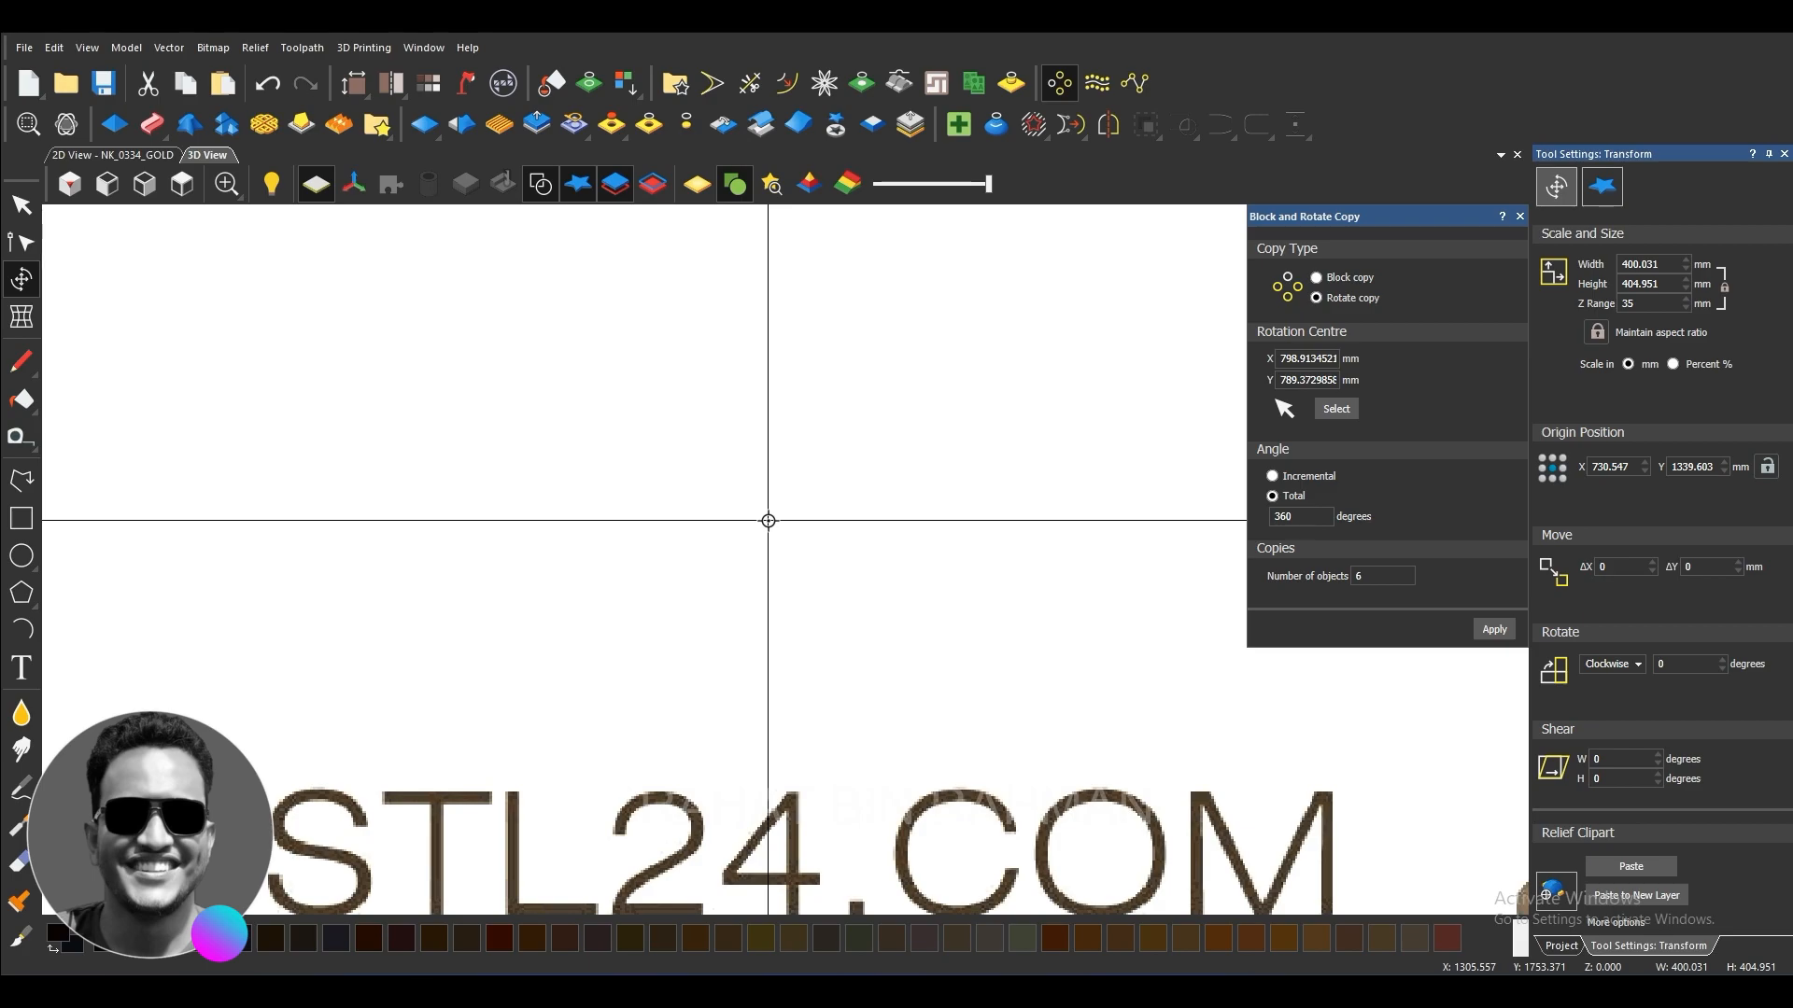
{"action": "scroll", "coordinate": [765, 529], "scroll_direction": "up", "scroll_amount": 5}
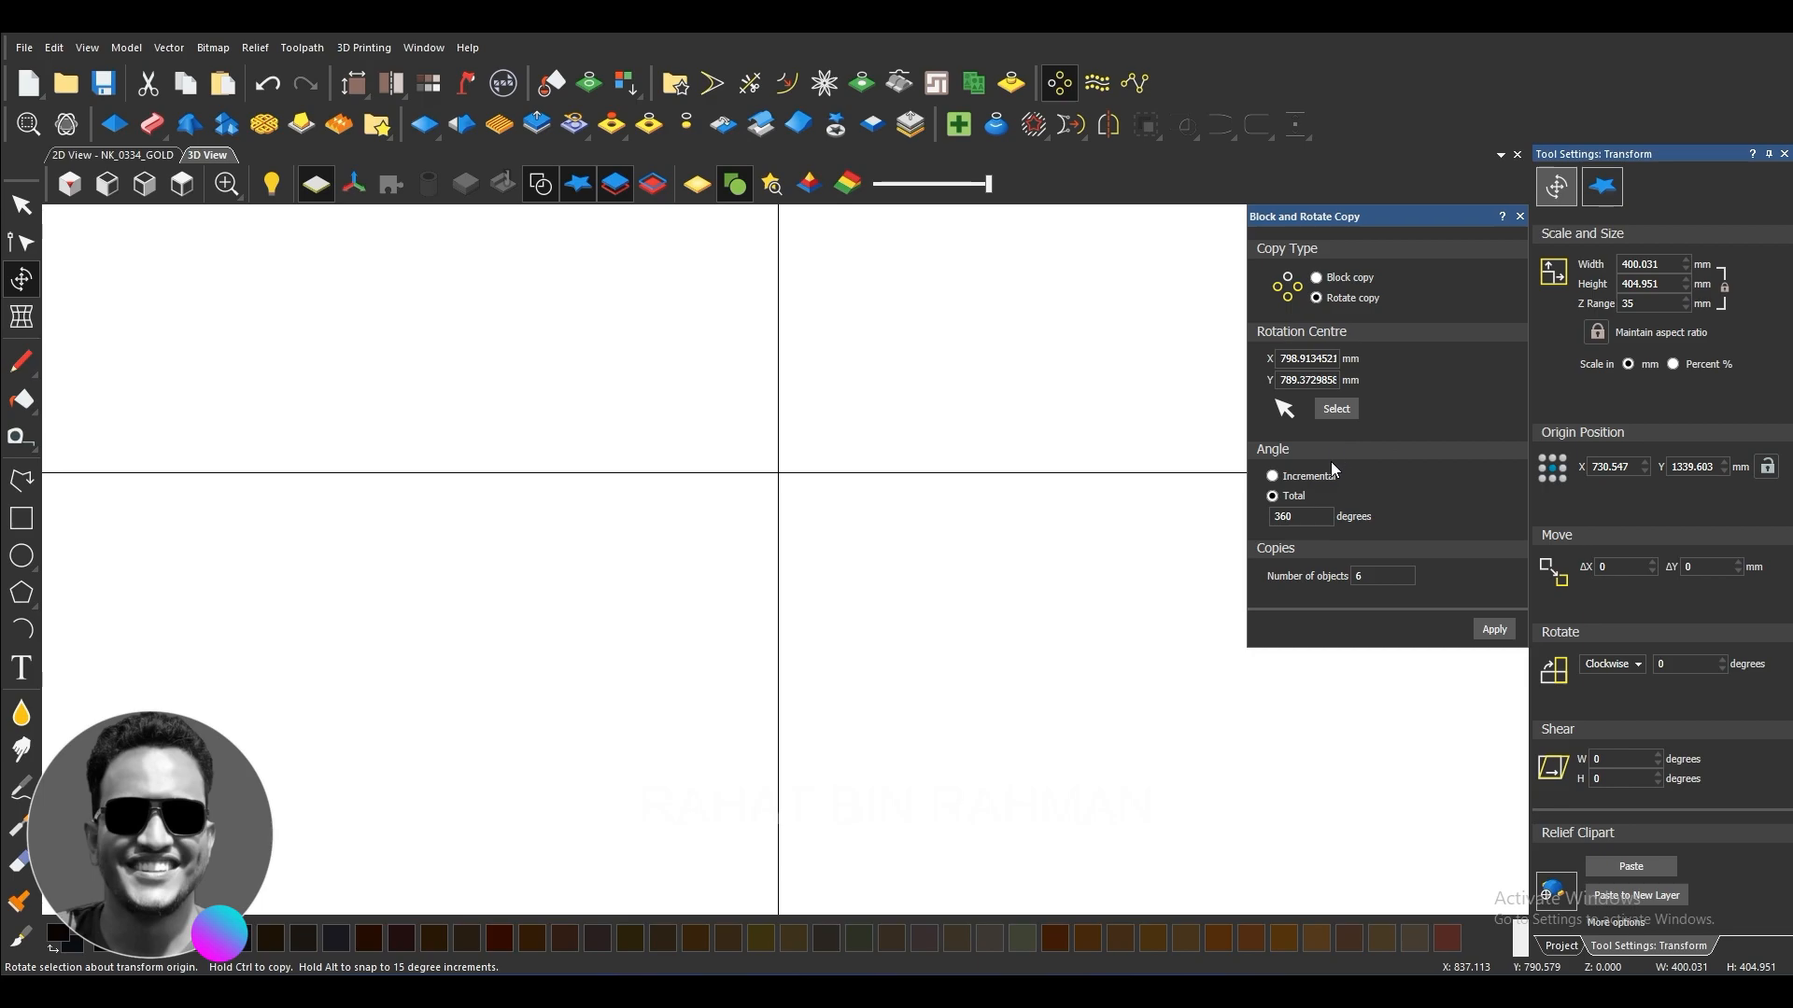
Step: Rotate-copy the flower clipart into a ring of 11 objects over a total angle of 360 degrees
{"action": "key", "text": "BackSpace"}
{"action": "type", "text": "11"}
{"action": "scroll", "coordinate": [934, 561], "scroll_direction": "down", "scroll_amount": 10}
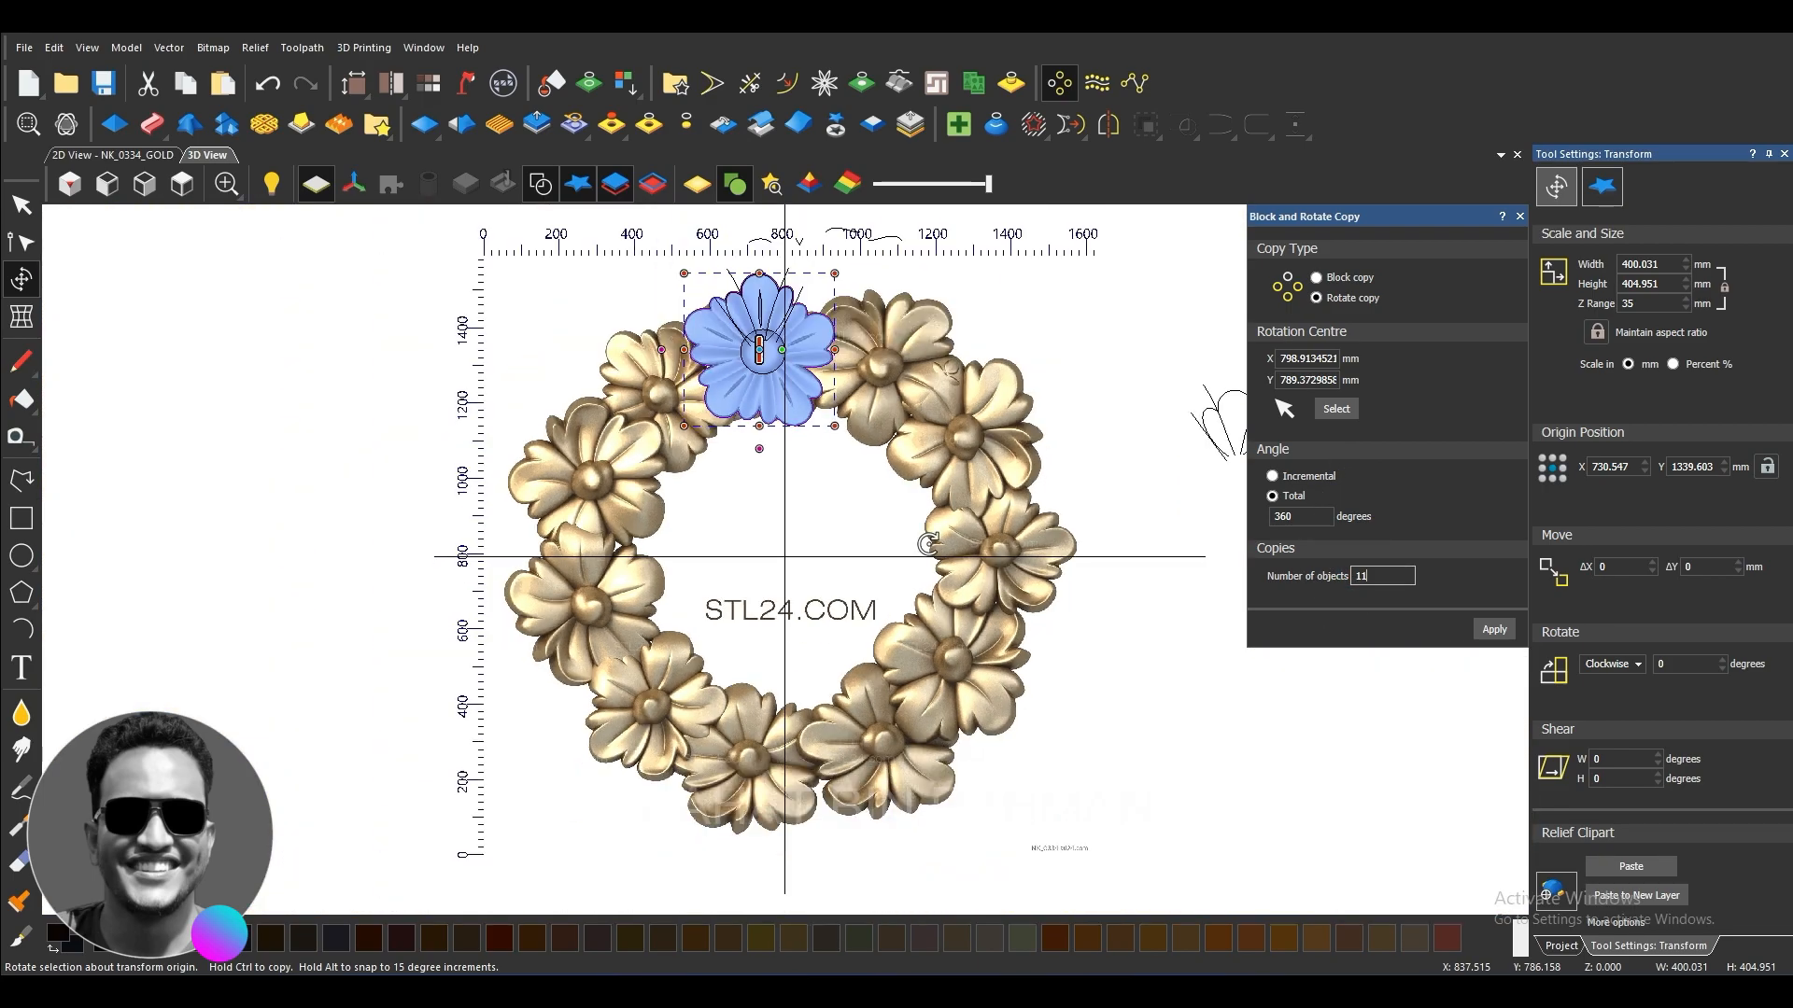
{"action": "left_click", "coordinate": [1492, 629]}
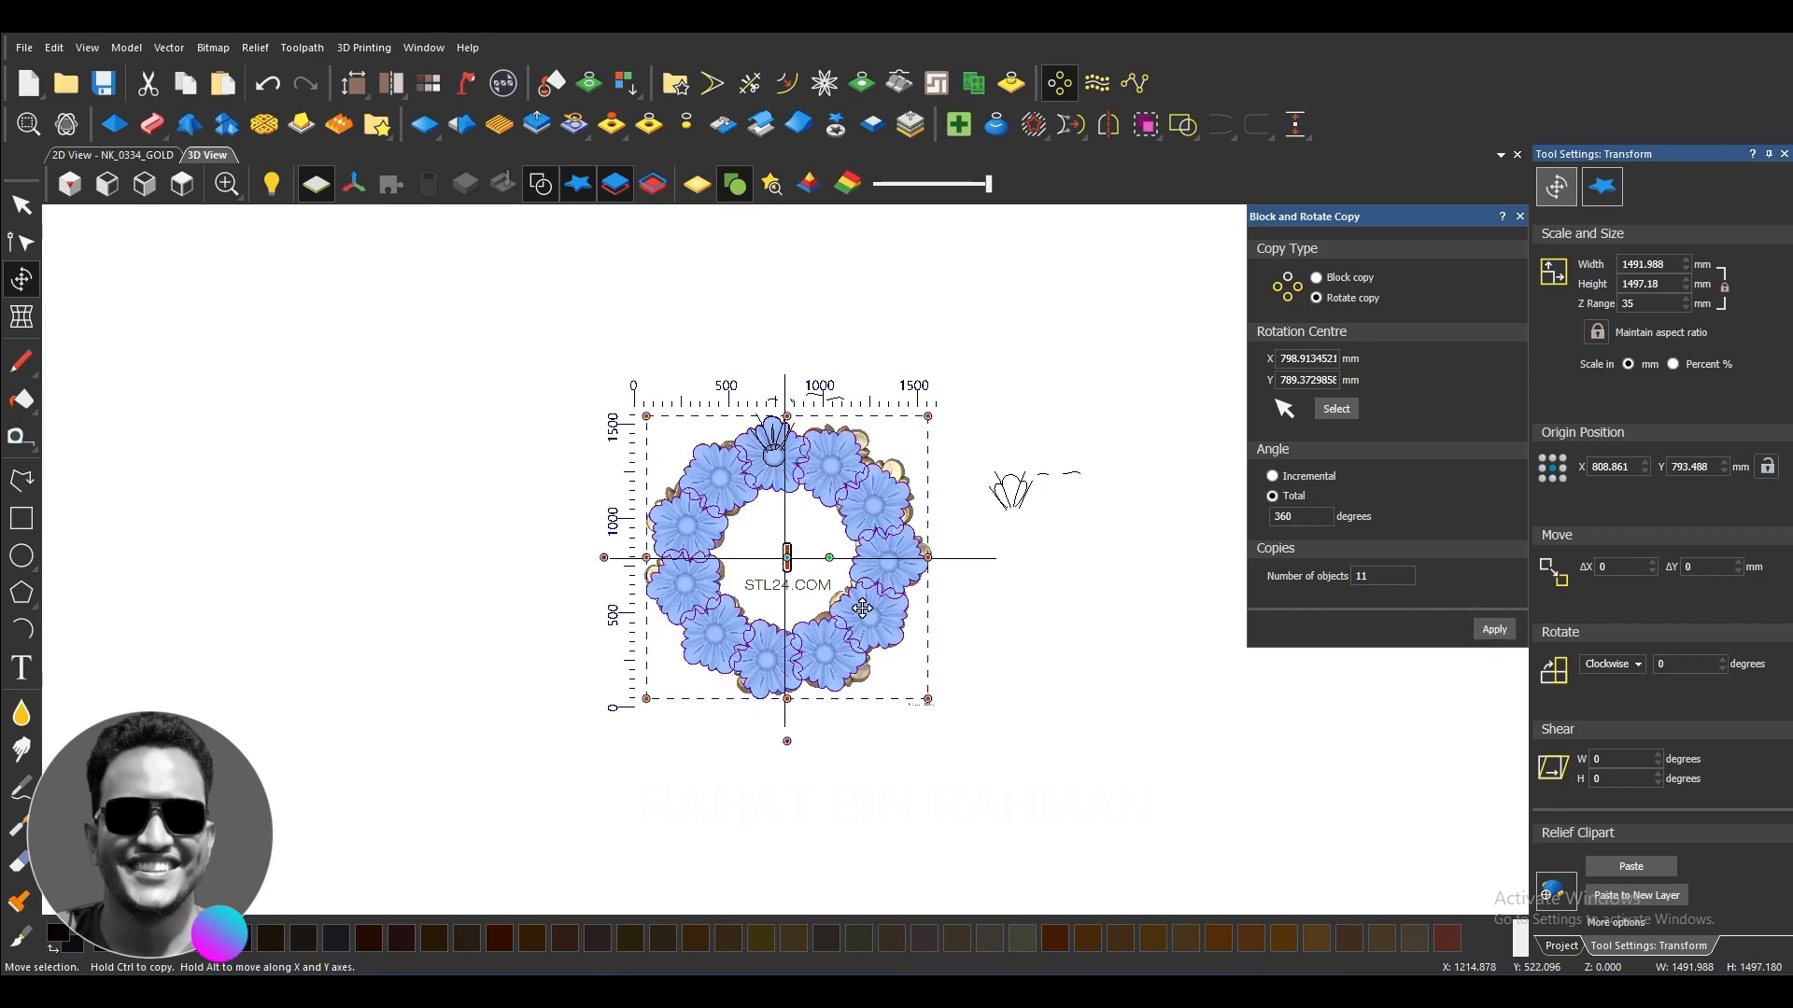
{"action": "scroll", "coordinate": [862, 608], "scroll_direction": "up", "scroll_amount": 2}
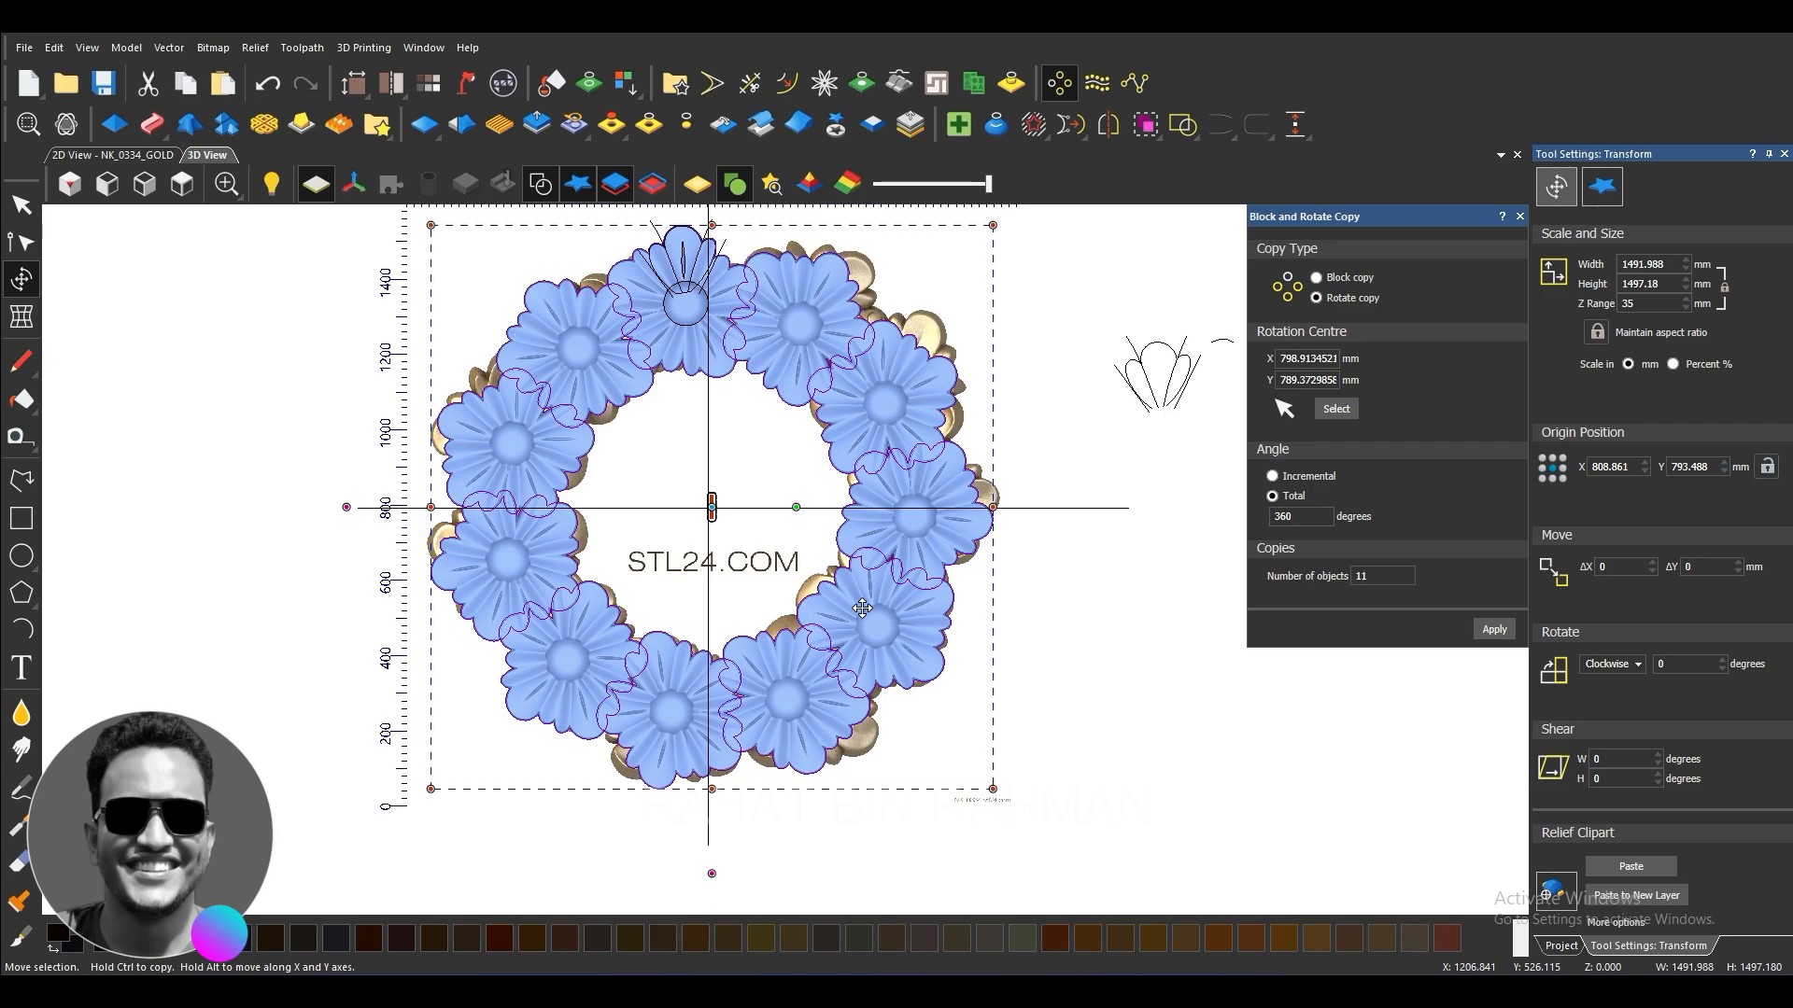
{"action": "left_click", "coordinate": [1520, 217]}
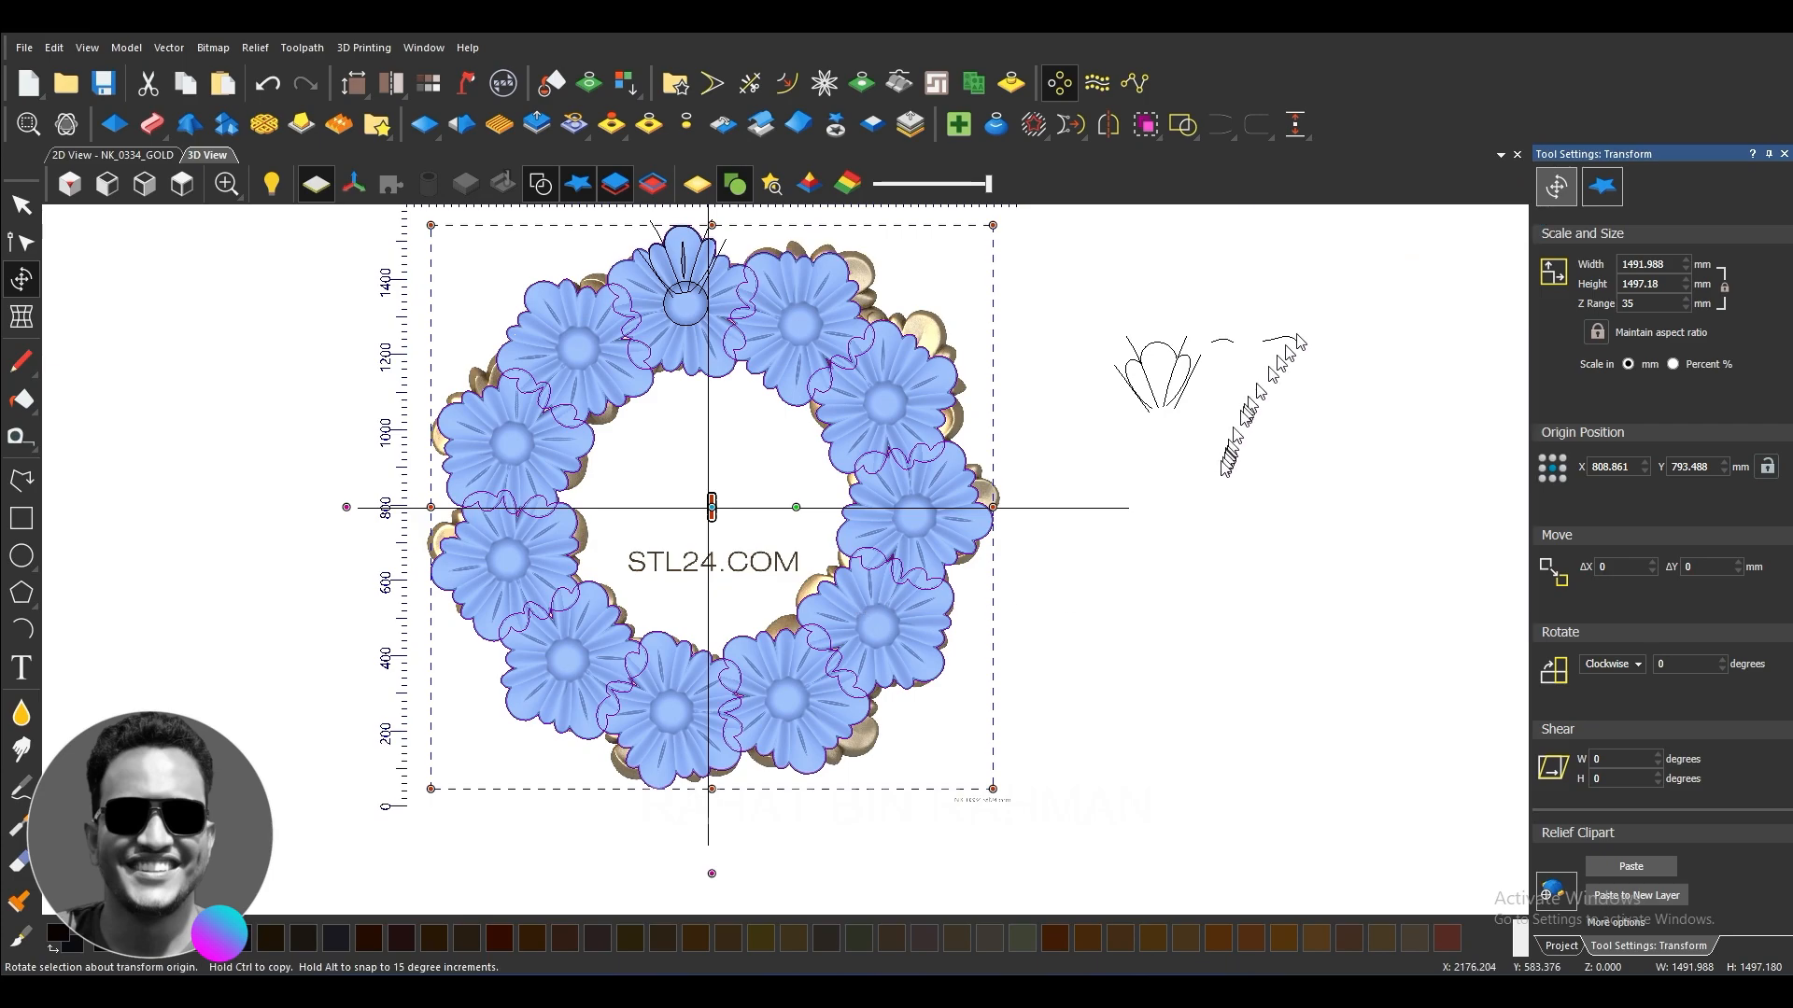
Step: Try to create a smooth boundary of the selected relief layer around the top flower with a minimum height of 0.5 mm
{"action": "key", "text": "Escape"}
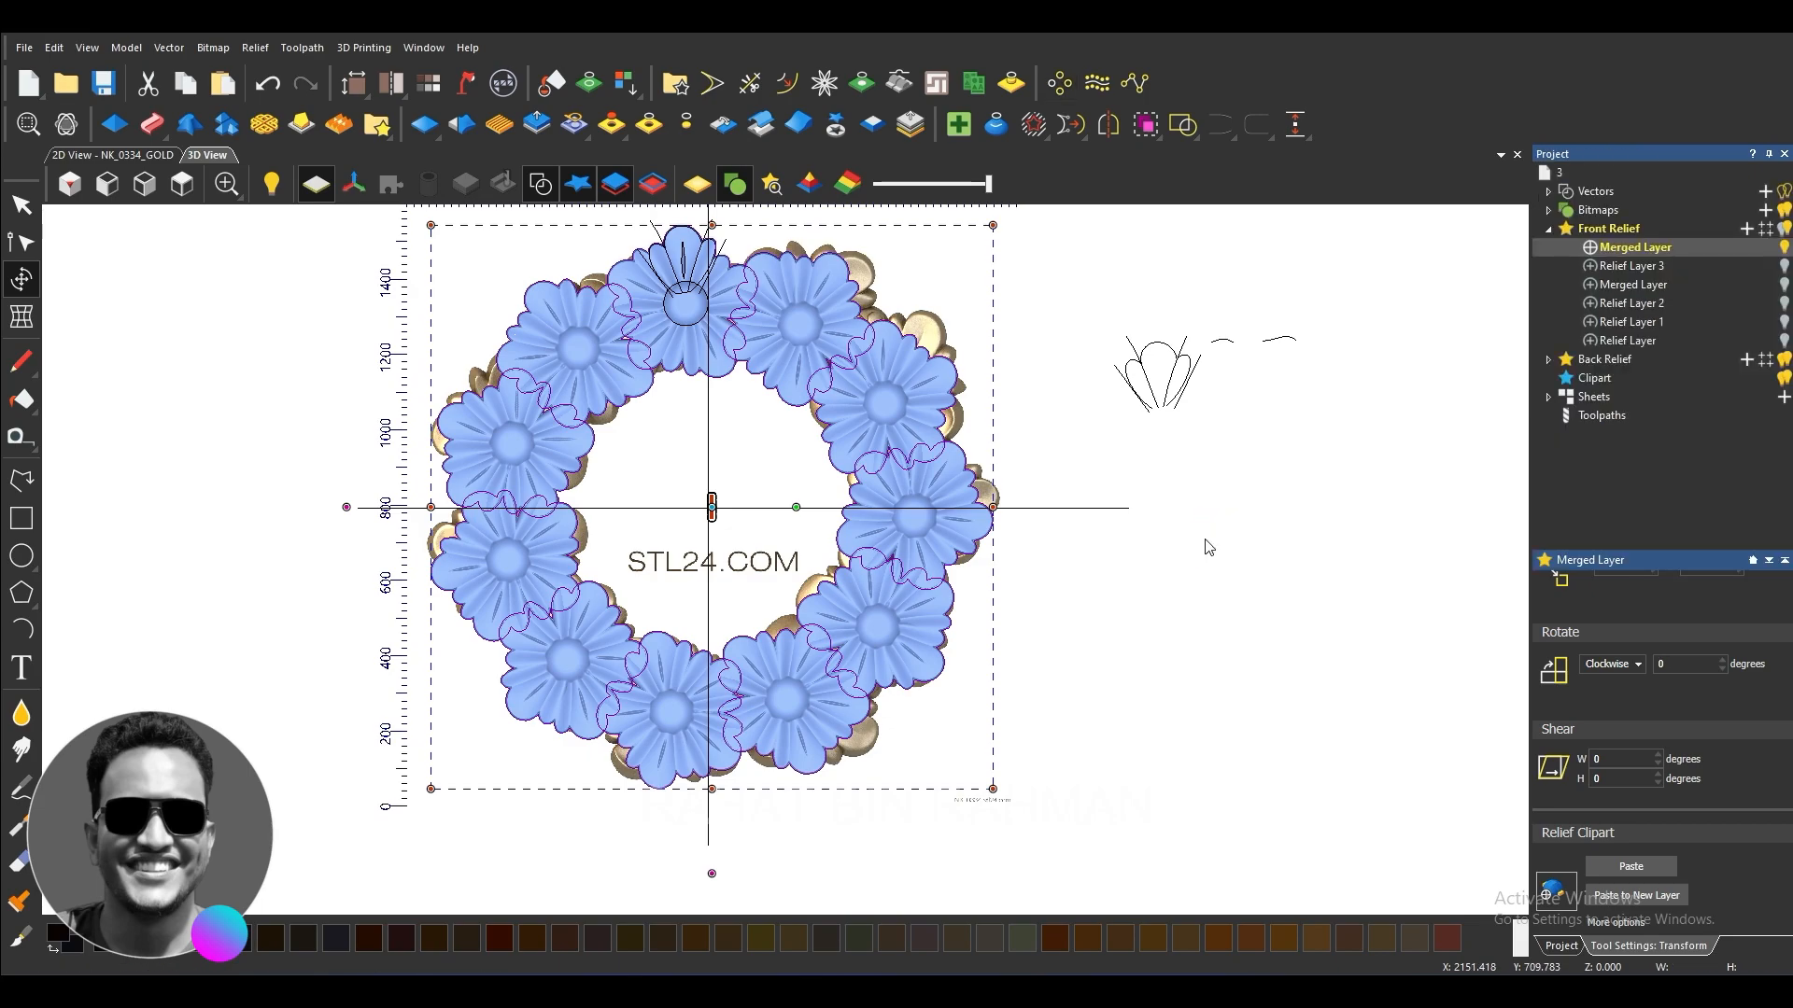
{"action": "left_click", "coordinate": [775, 392]}
{"action": "left_click", "coordinate": [724, 370]}
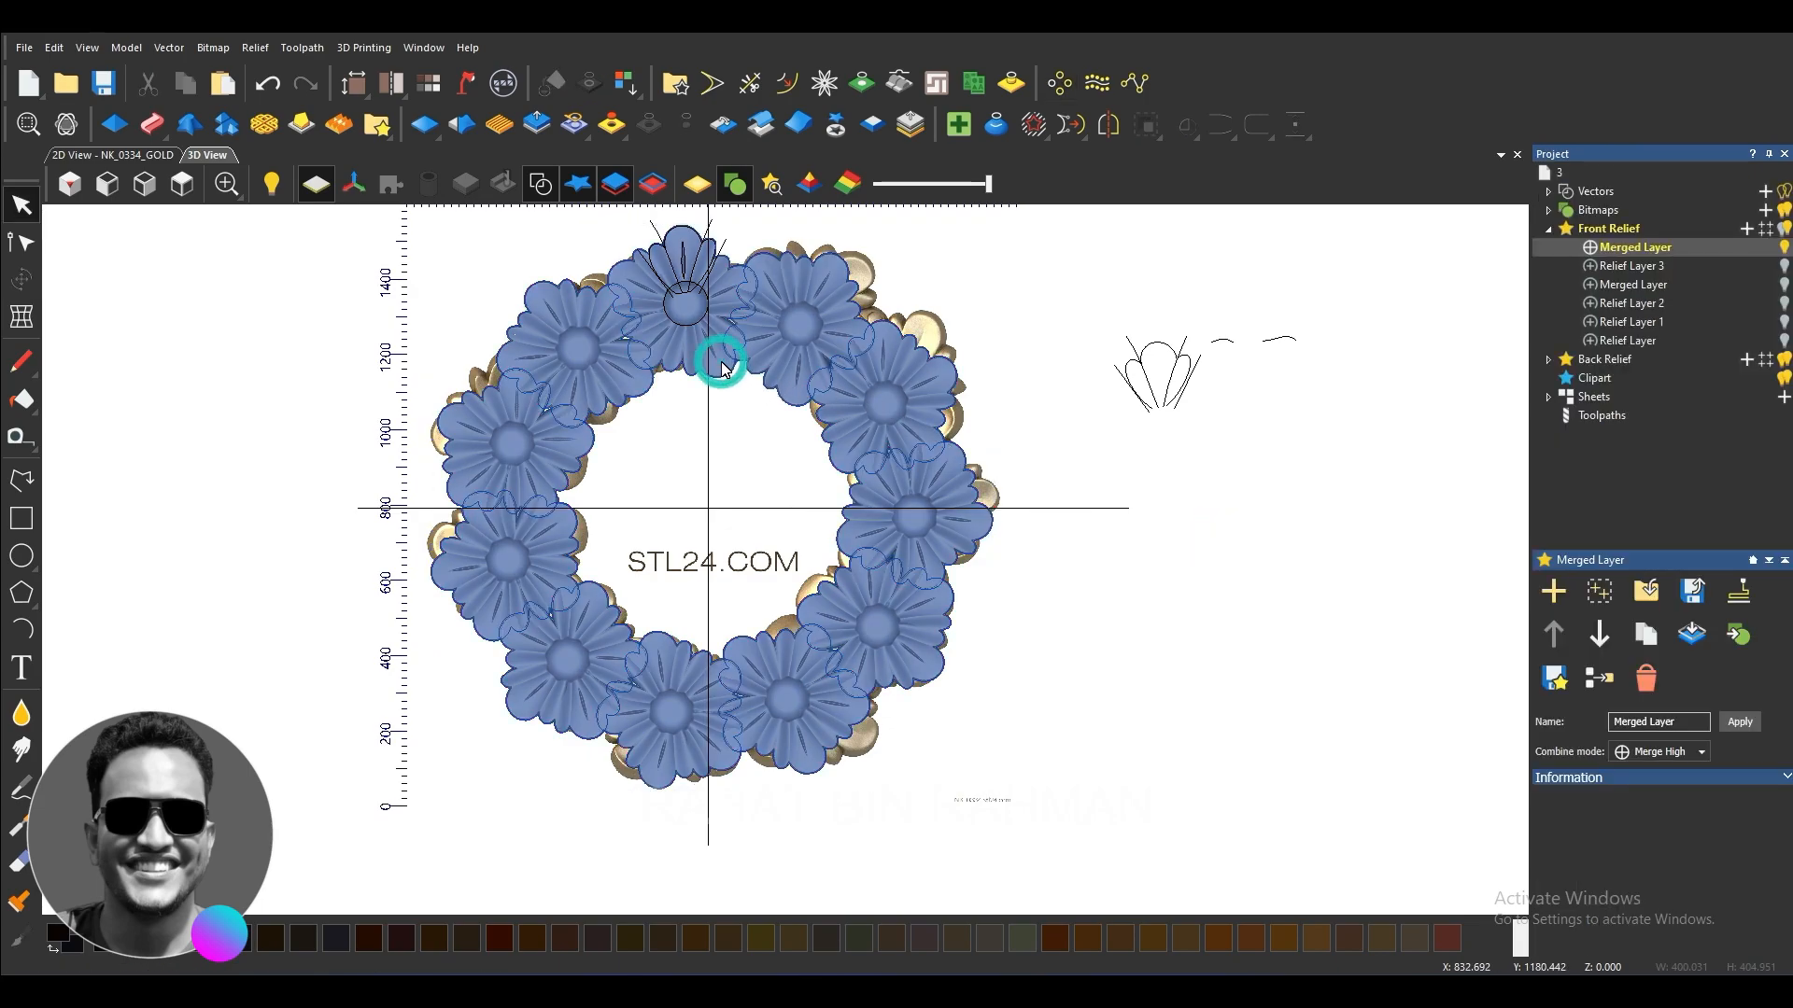
{"action": "left_click", "coordinate": [1007, 80]}
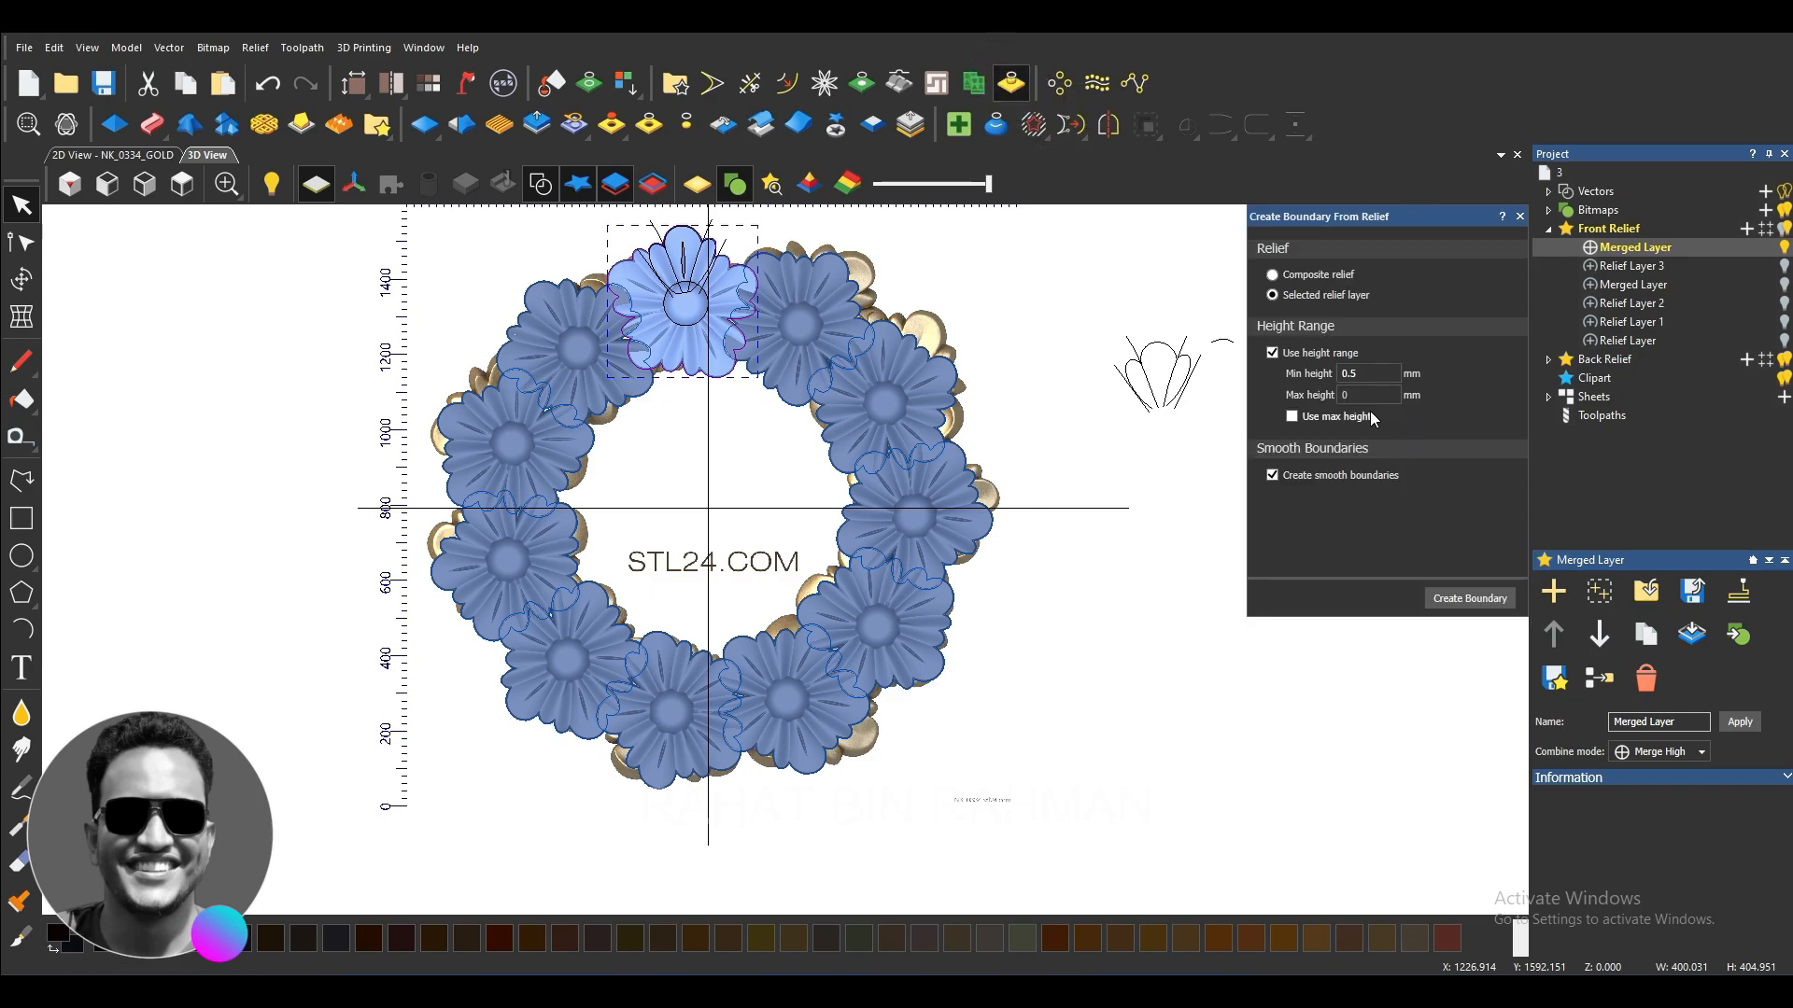
{"action": "left_click", "coordinate": [1452, 601]}
{"action": "scroll", "coordinate": [628, 227], "scroll_direction": "up", "scroll_amount": 4}
{"action": "left_click", "coordinate": [1519, 216]}
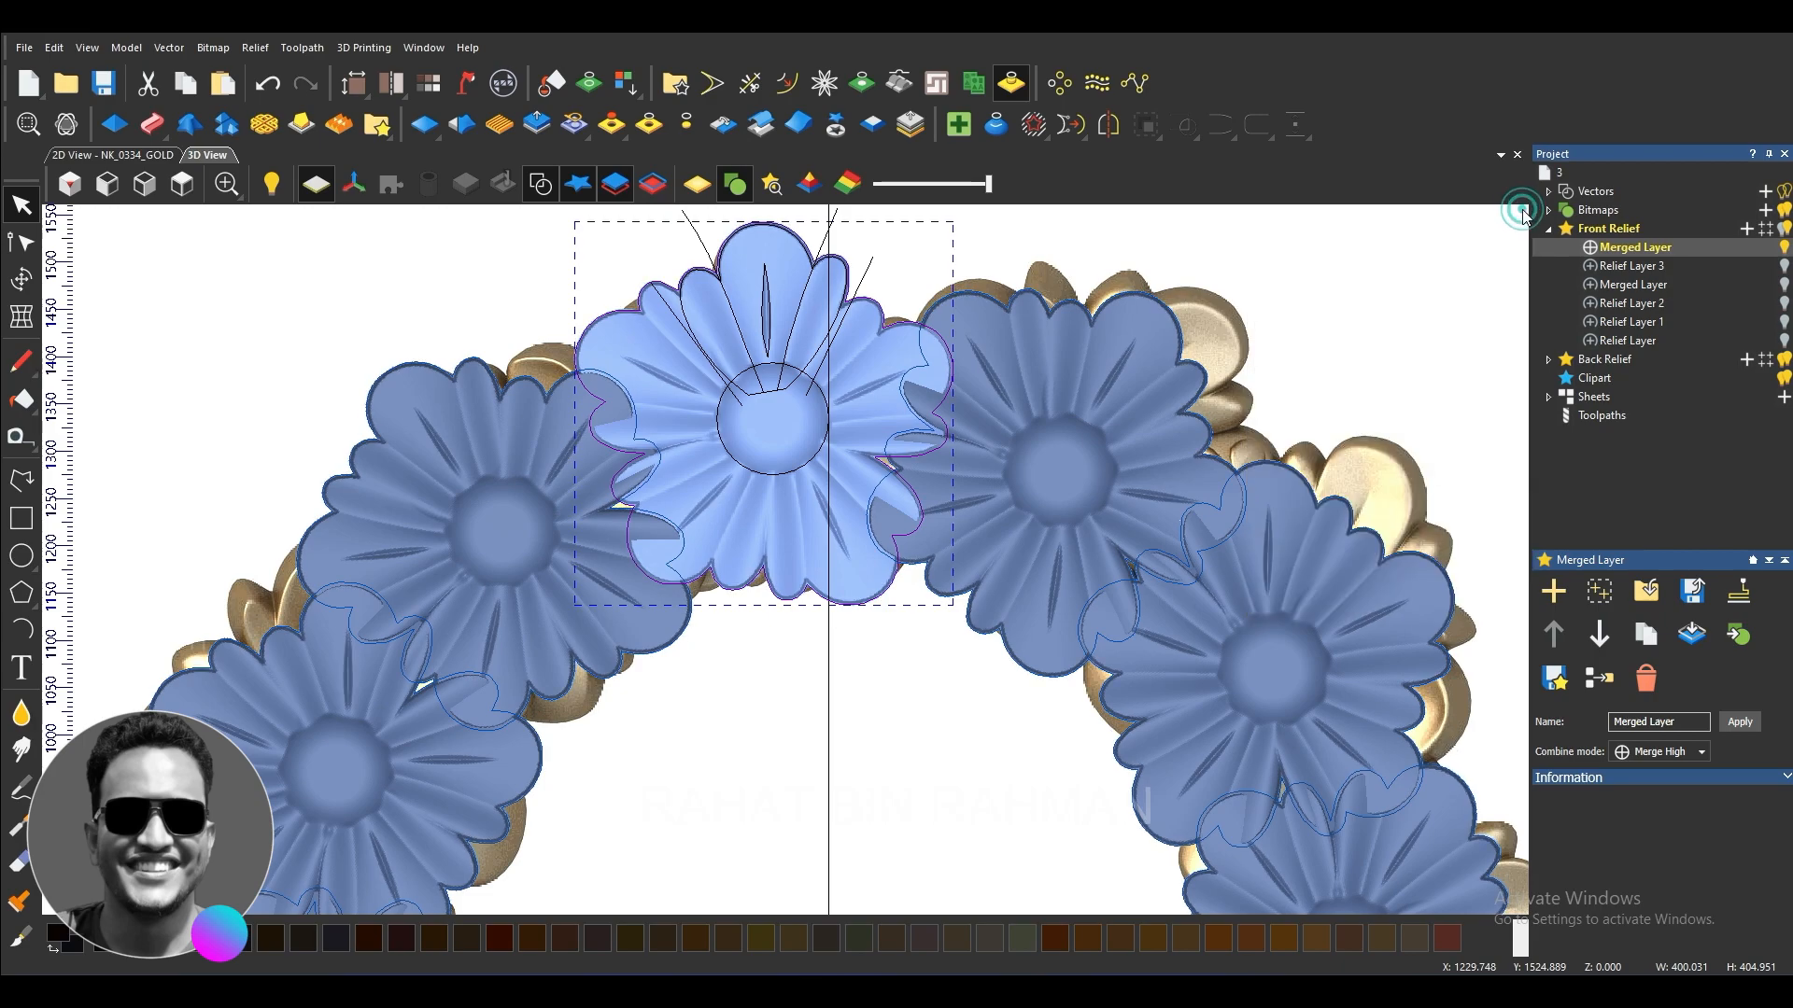
{"action": "left_click", "coordinate": [756, 674]}
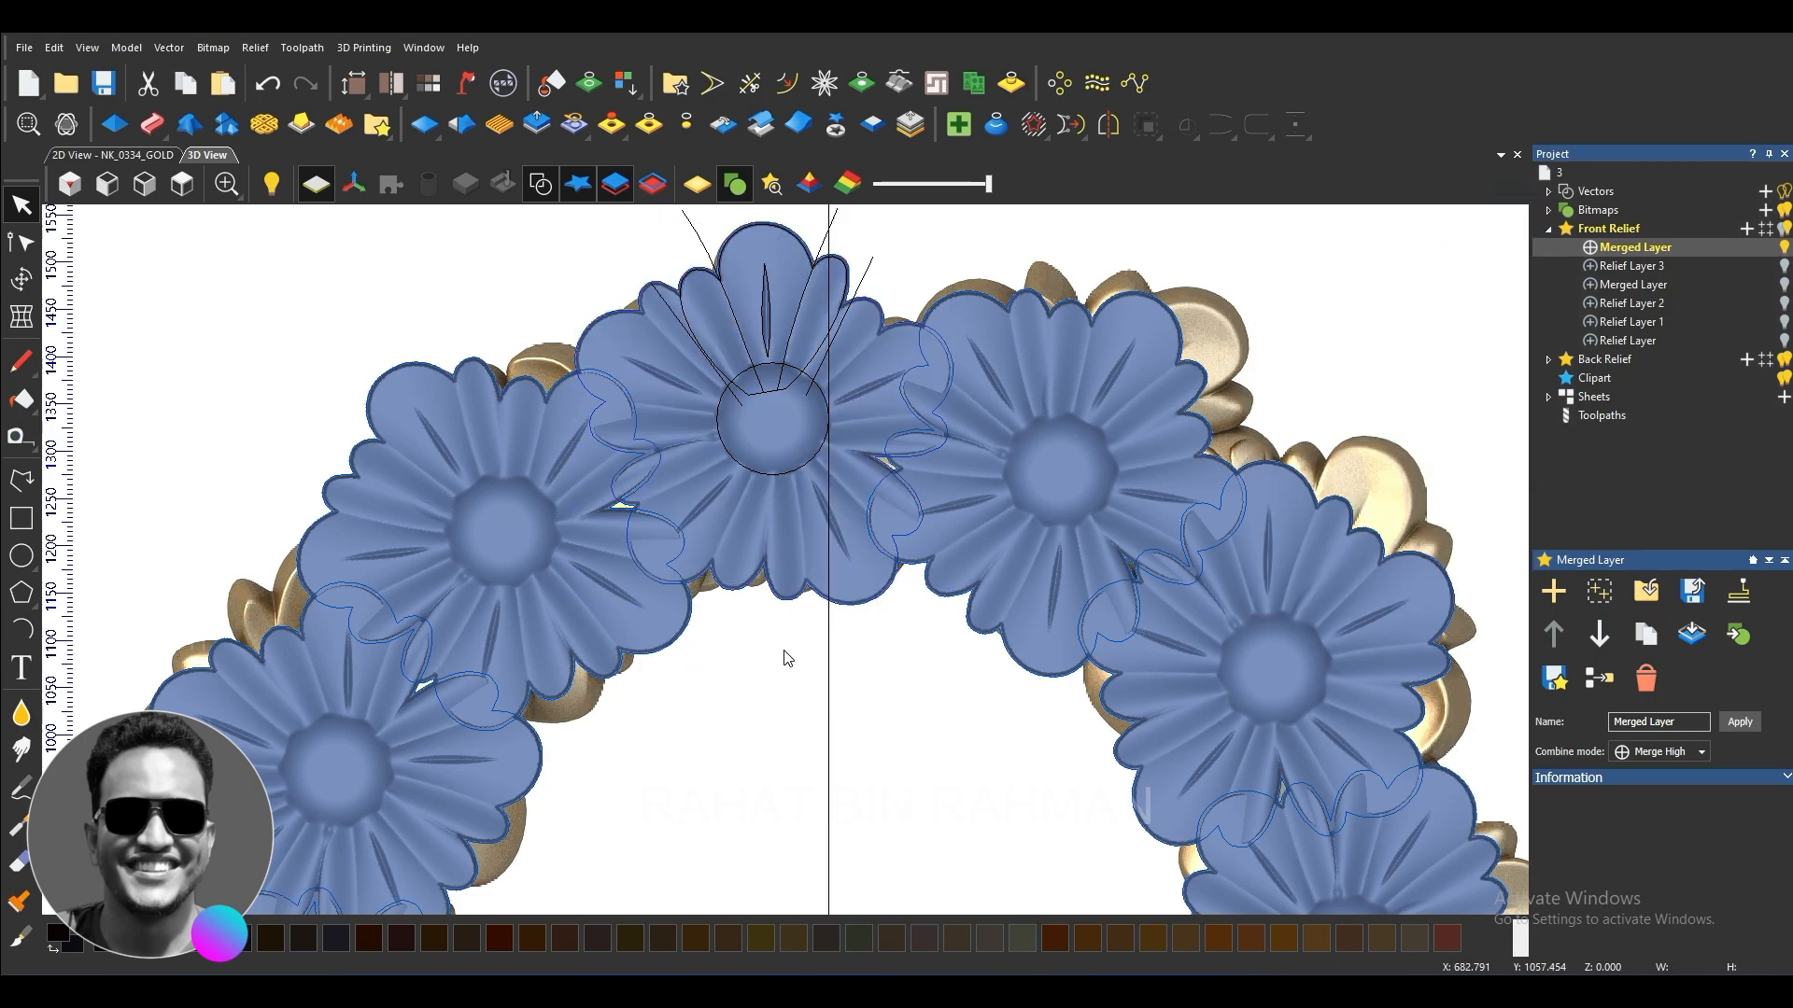
Step: Paste the wreath's top flower clipart into the current merged relief layer
{"action": "scroll", "coordinate": [737, 618], "scroll_direction": "up", "scroll_amount": 3}
{"action": "left_click", "coordinate": [757, 573]}
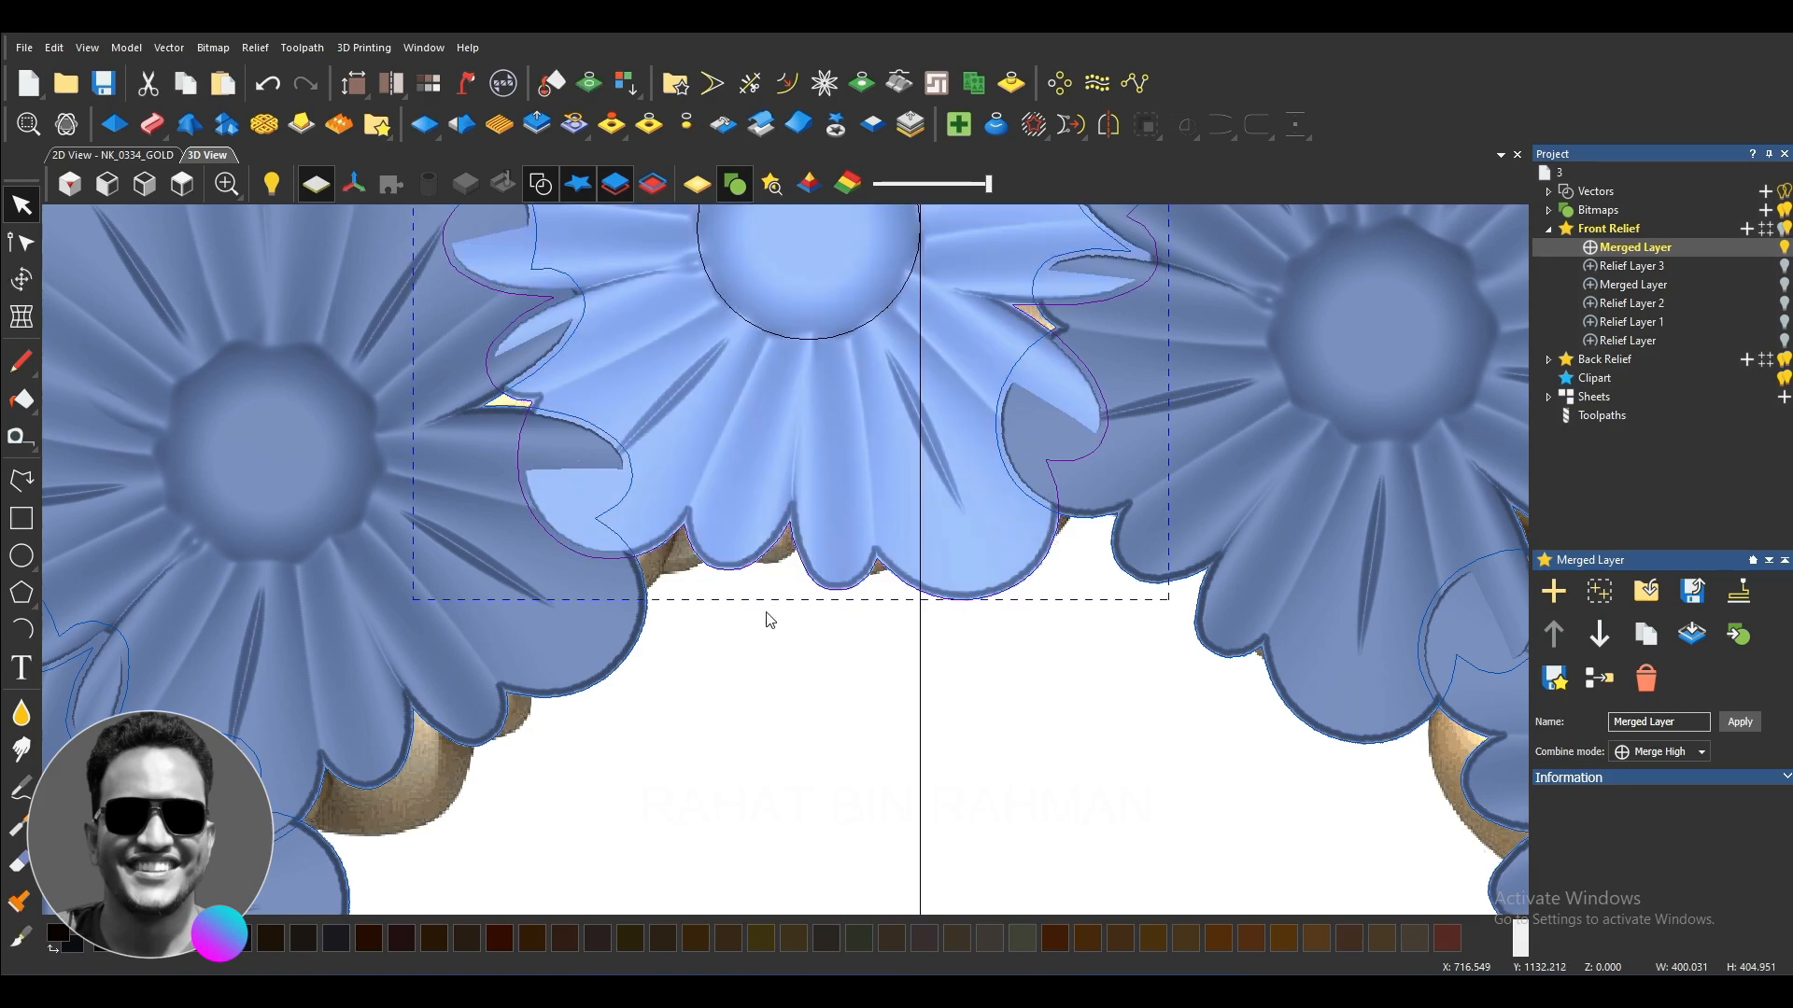
{"action": "scroll", "coordinate": [768, 611], "scroll_direction": "down", "scroll_amount": 3}
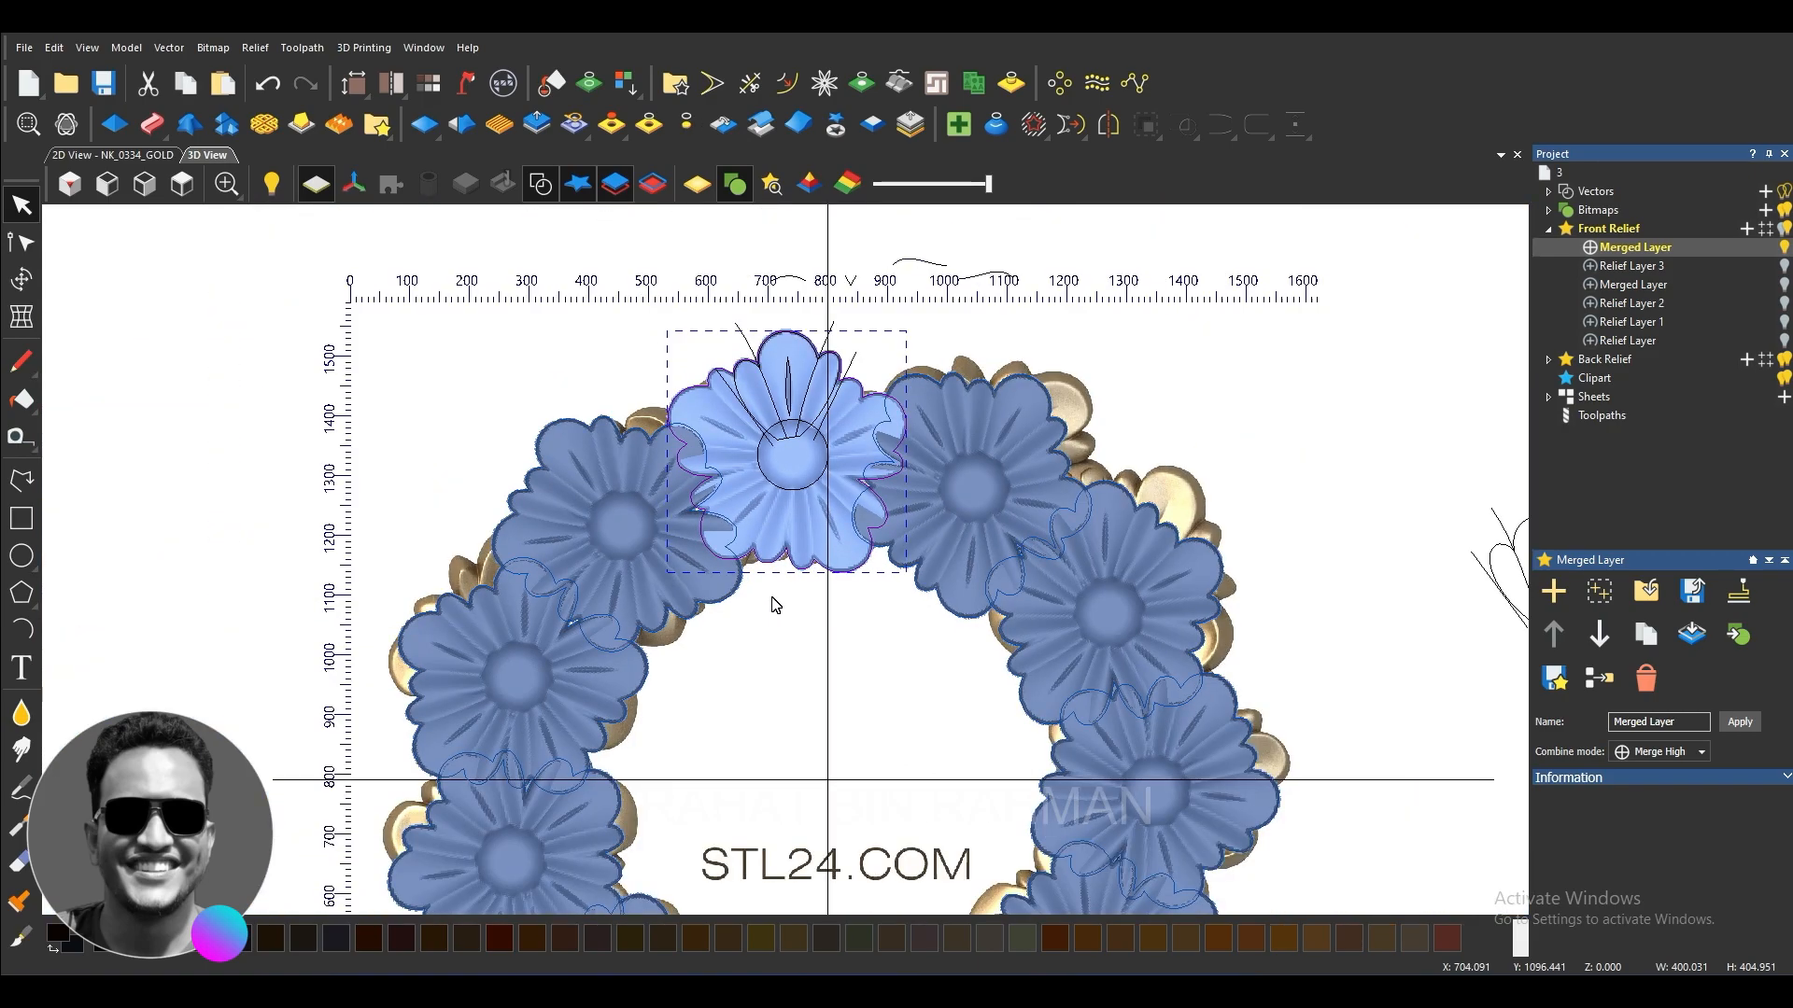
{"action": "left_click", "coordinate": [22, 278]}
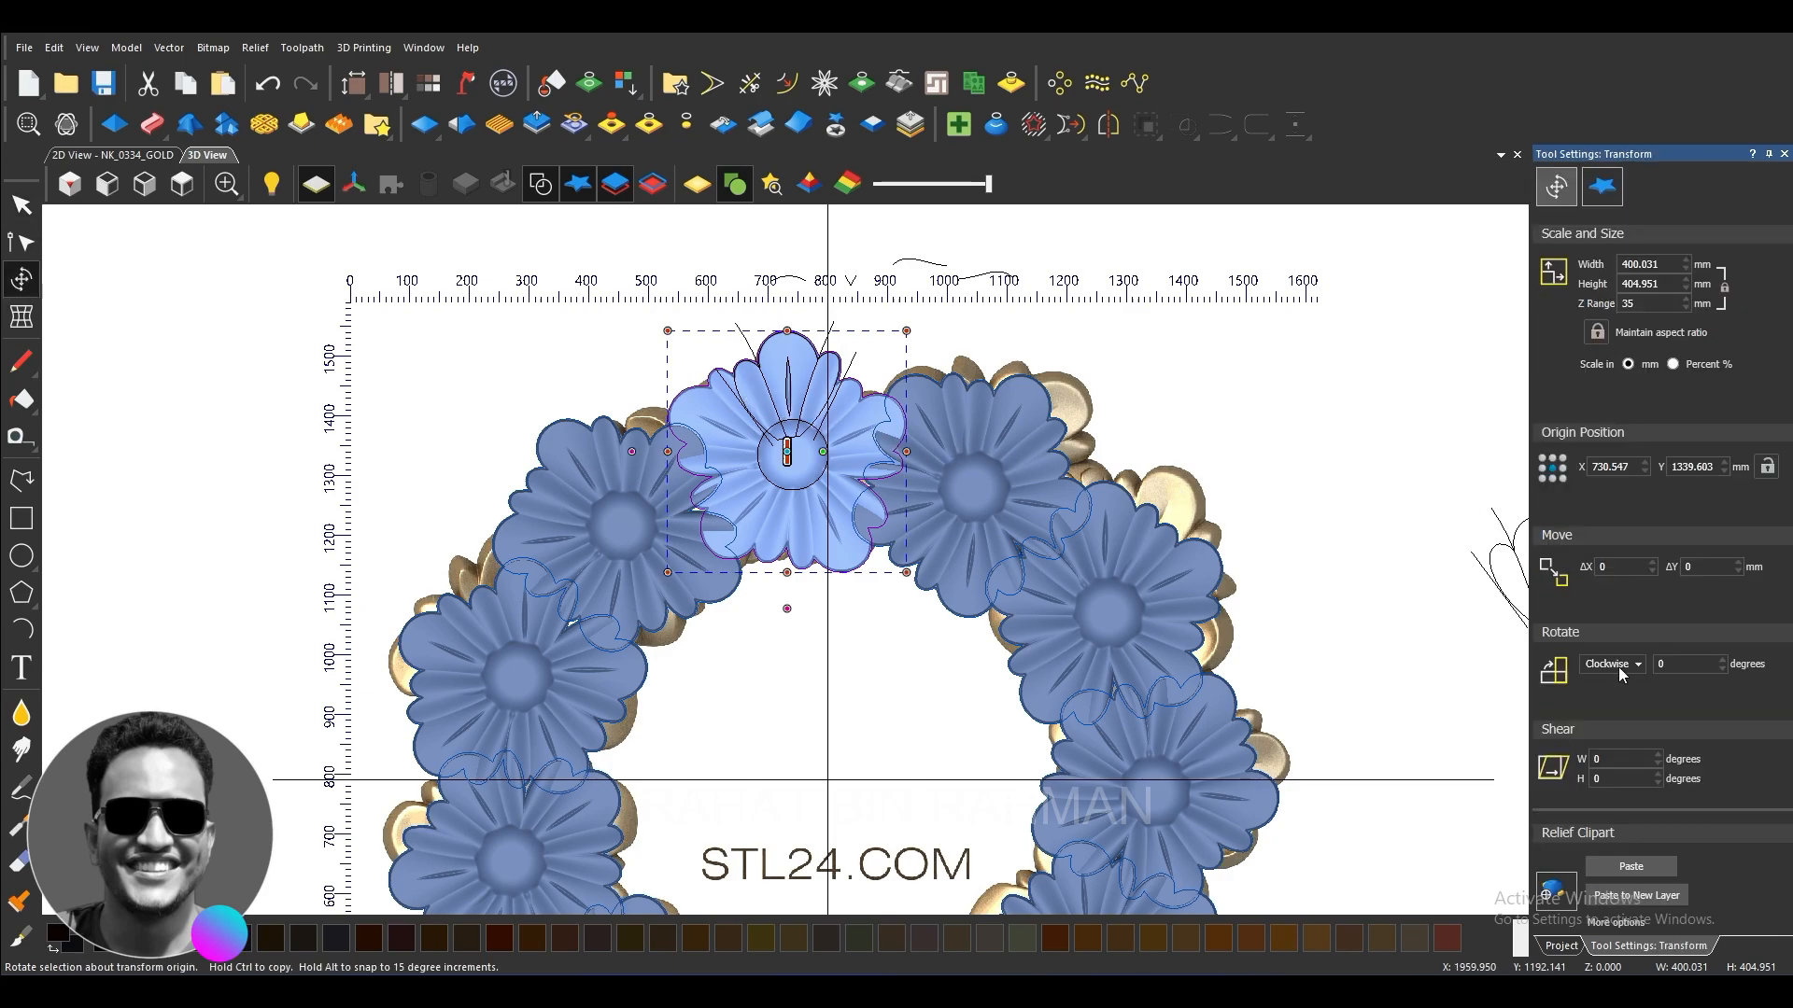
{"action": "left_click", "coordinate": [1637, 873]}
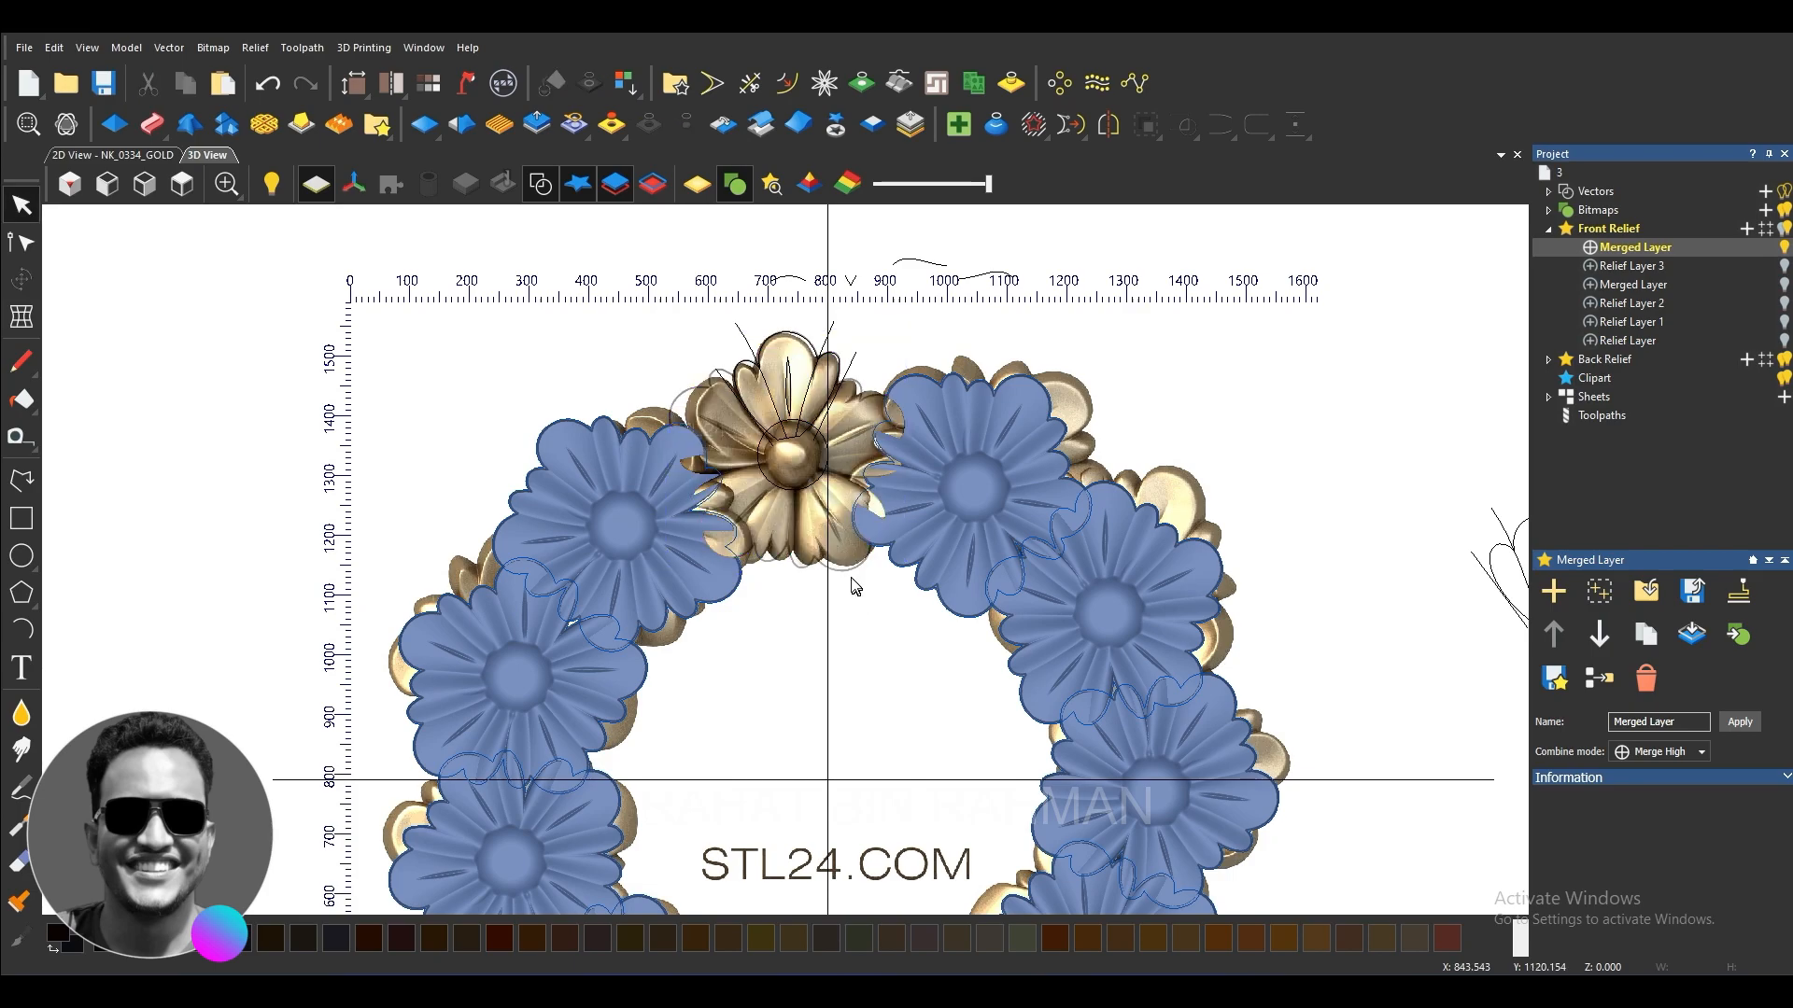
Step: Create a smooth boundary vector around the pasted top flower from the selected relief layer, with a minimum height of 0.5 mm
{"action": "scroll", "coordinate": [855, 587], "scroll_direction": "up", "scroll_amount": 3}
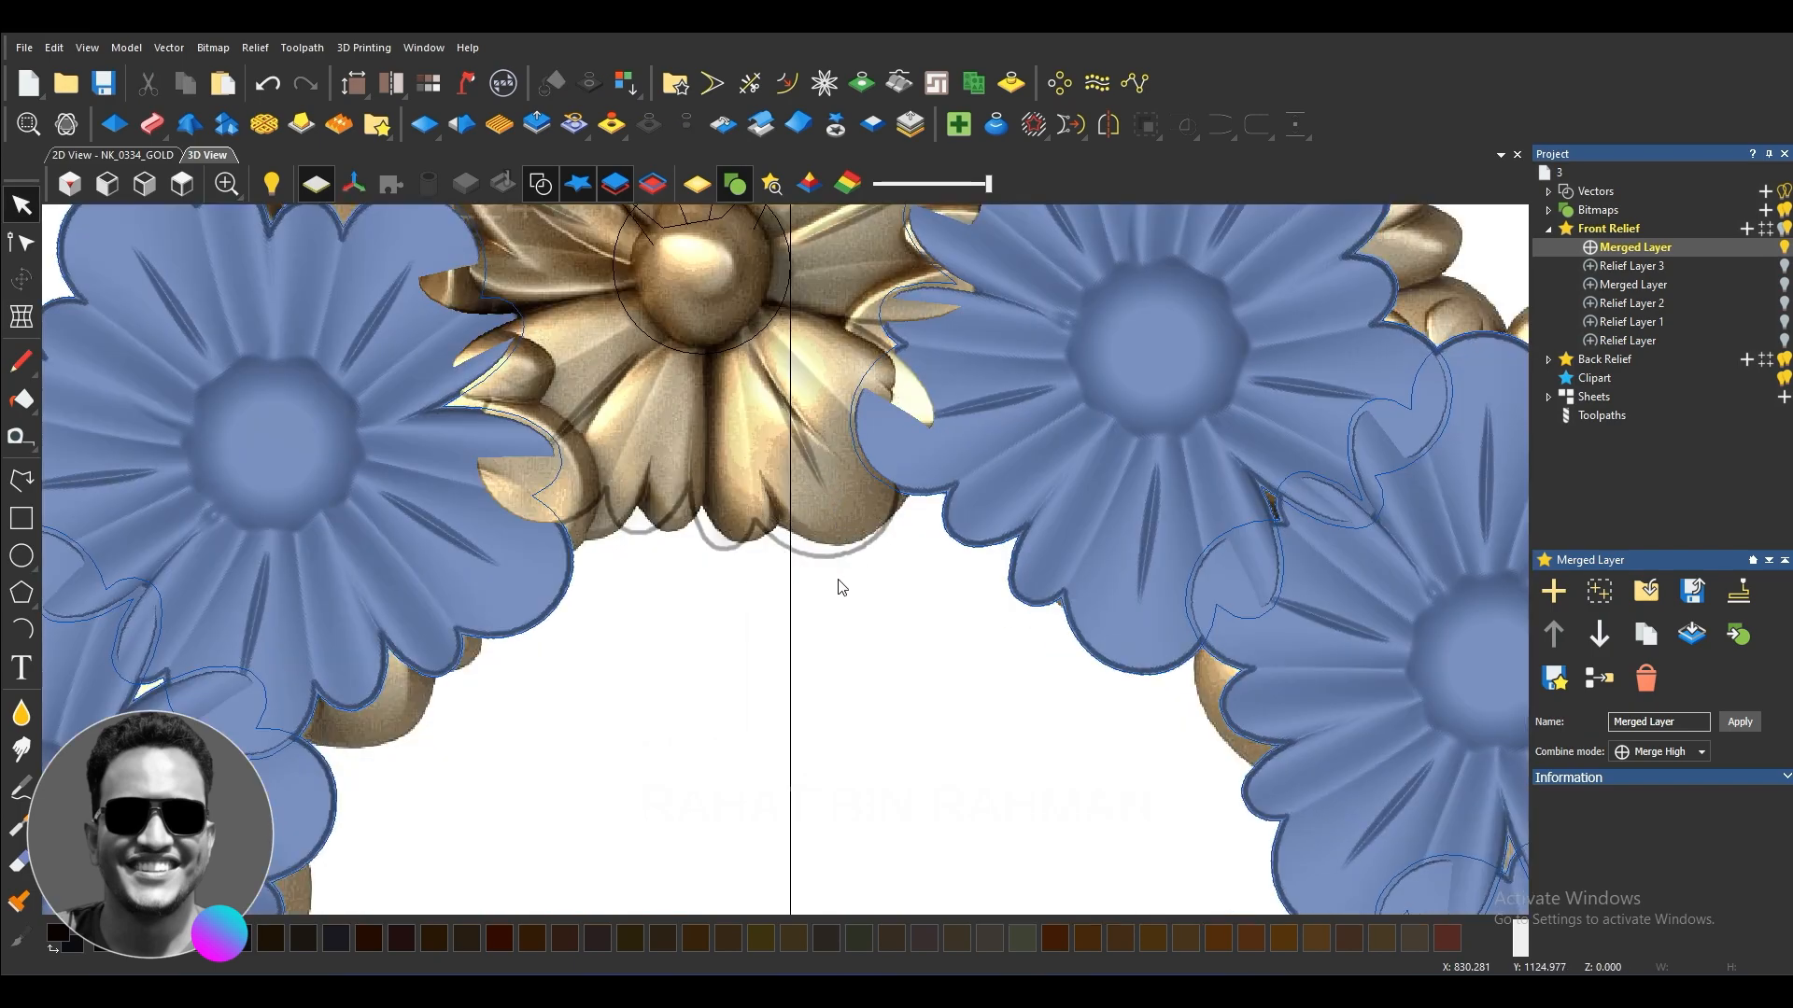
{"action": "scroll", "coordinate": [837, 579], "scroll_direction": "down", "scroll_amount": 3}
{"action": "scroll", "coordinate": [841, 546], "scroll_direction": "down", "scroll_amount": 2}
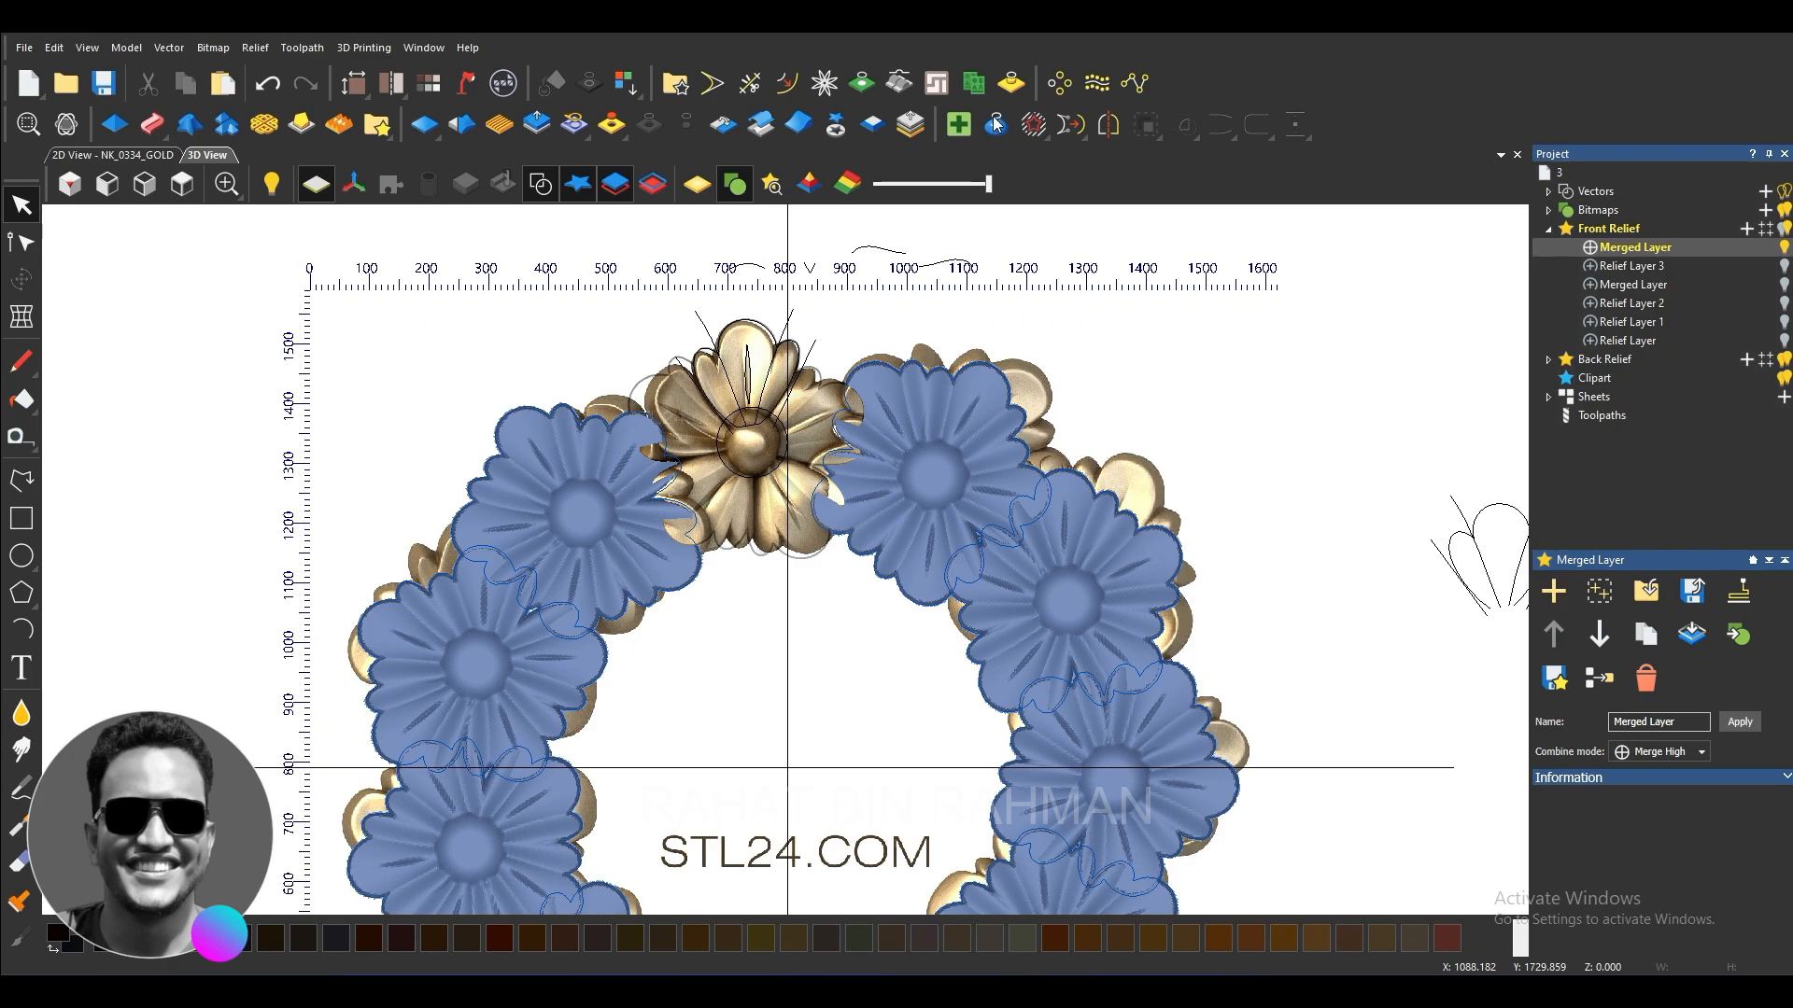
{"action": "left_click", "coordinate": [1011, 84]}
{"action": "left_click", "coordinate": [1467, 600]}
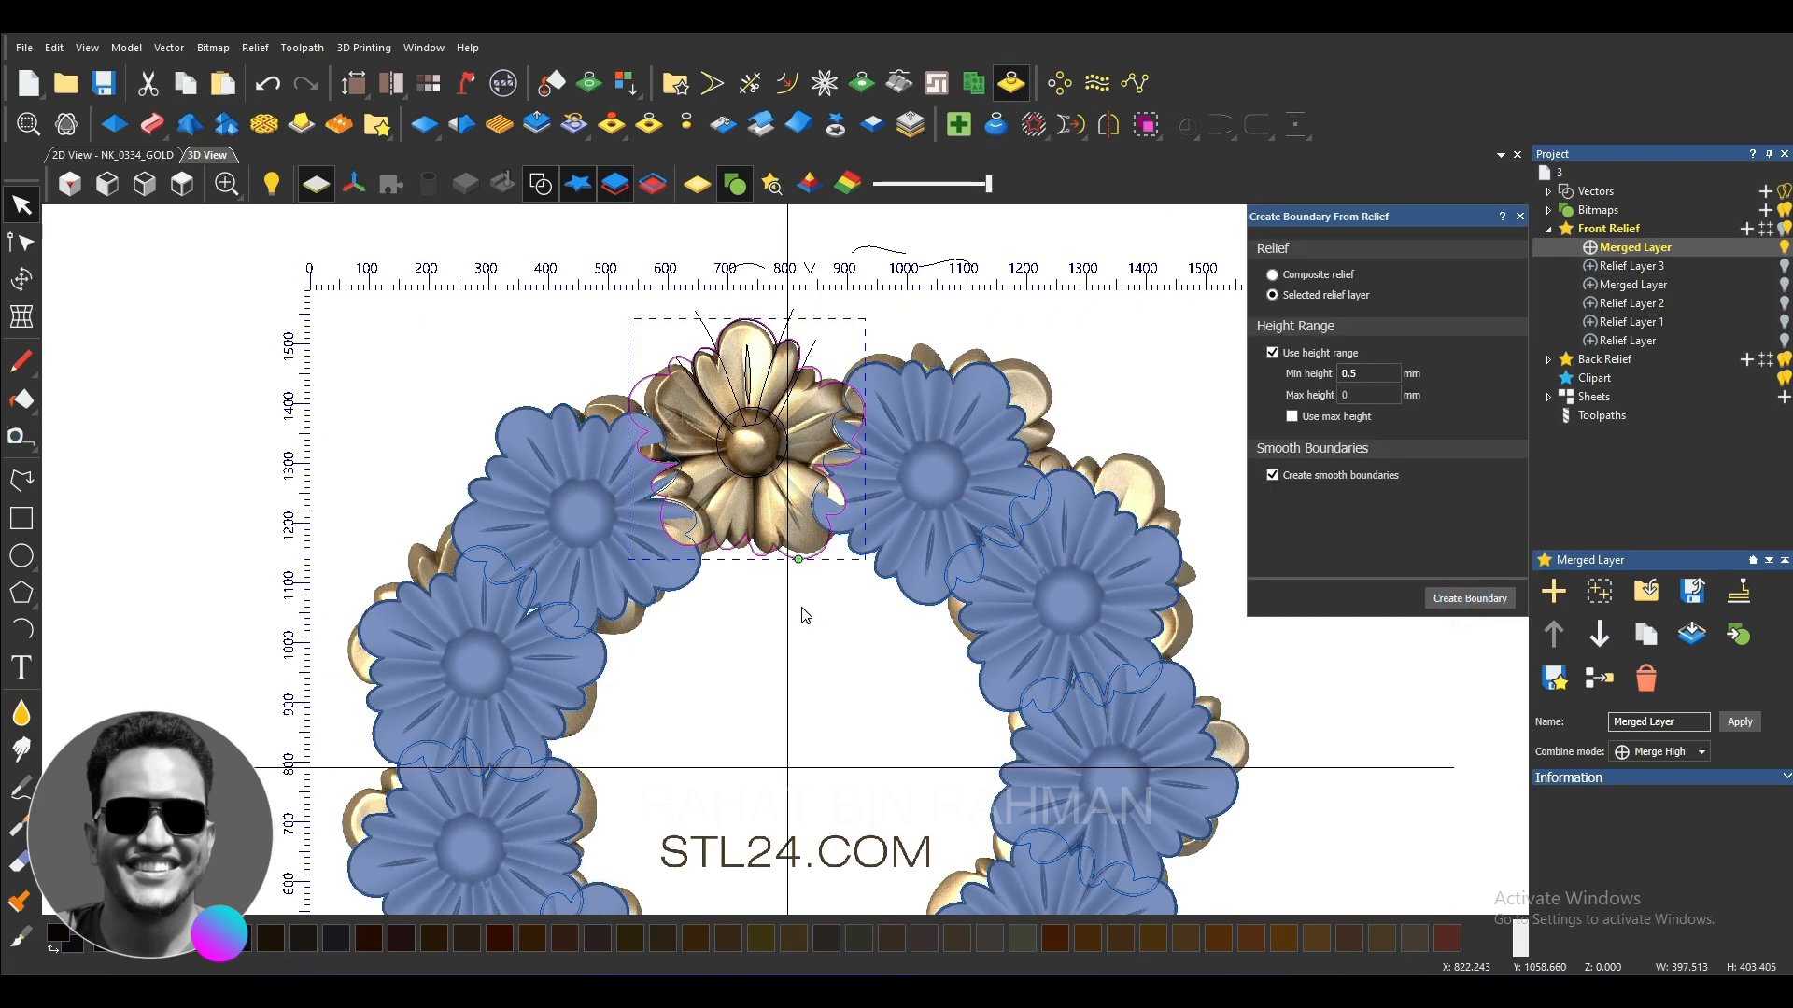
{"action": "left_click", "coordinate": [1521, 217]}
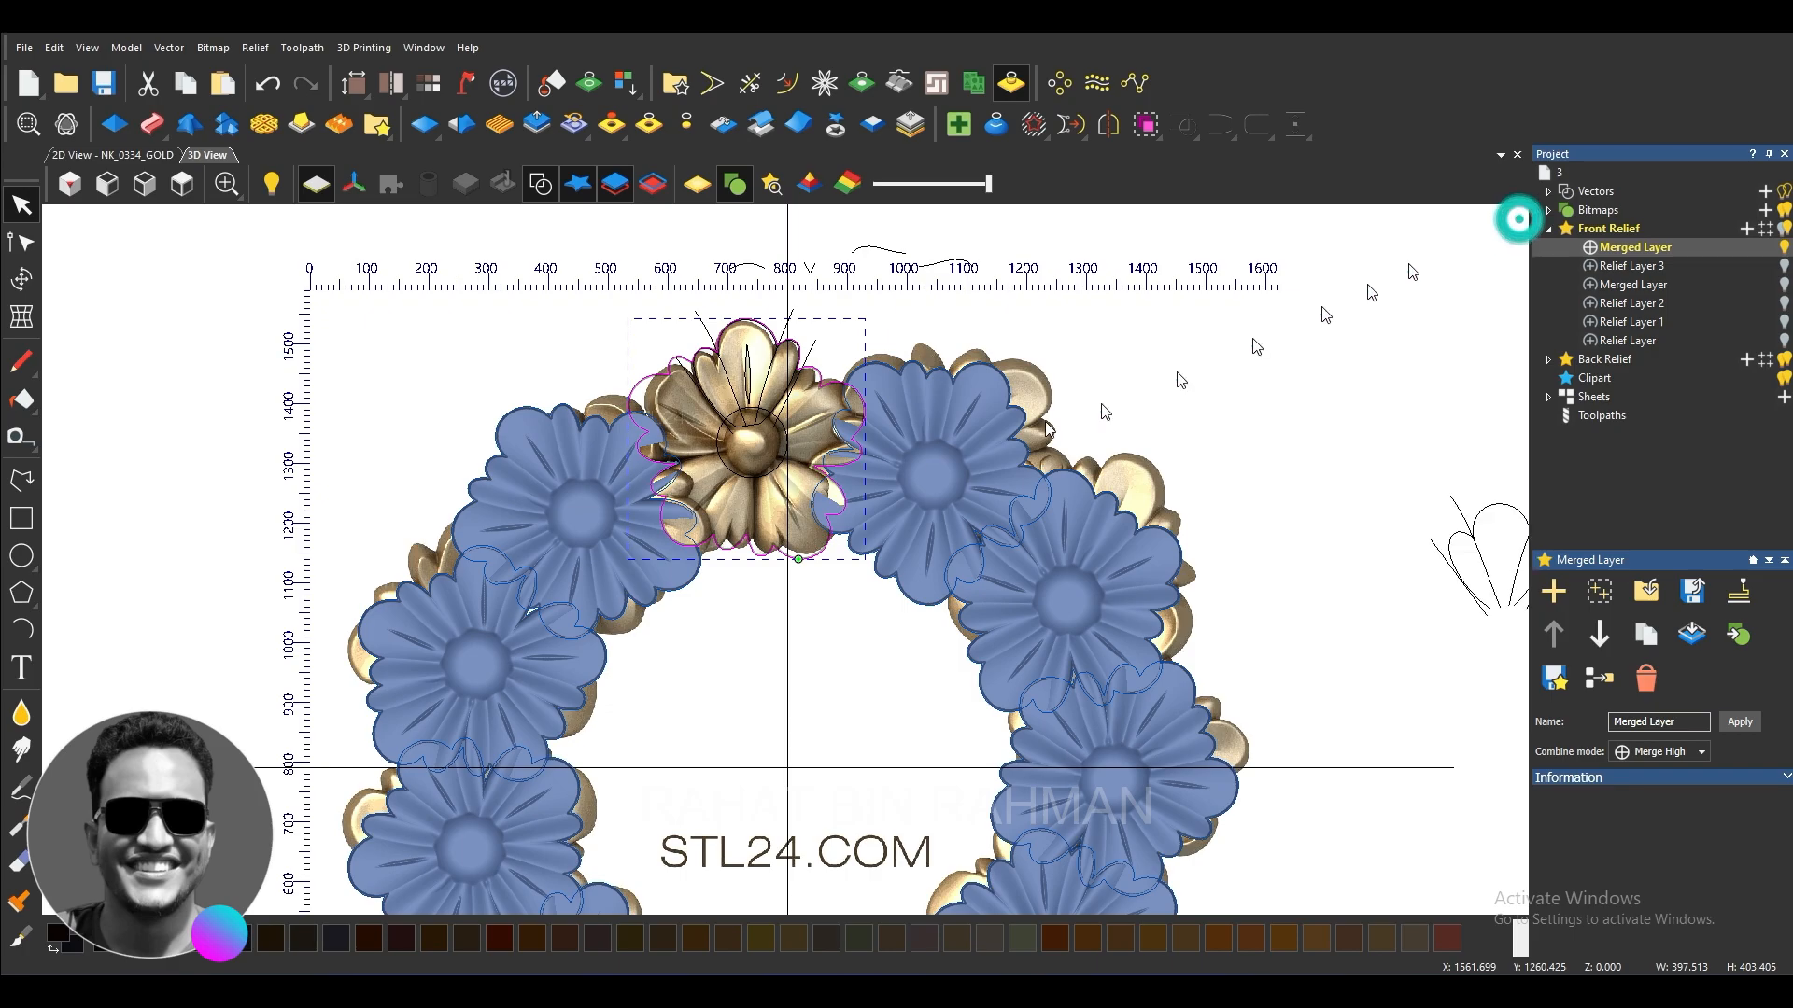
Step: Rotate-copy the top flower's boundary vector into 11 objects over a total of 360 degrees around the wreath's centre
{"action": "scroll", "coordinate": [728, 395], "scroll_direction": "up", "scroll_amount": 4}
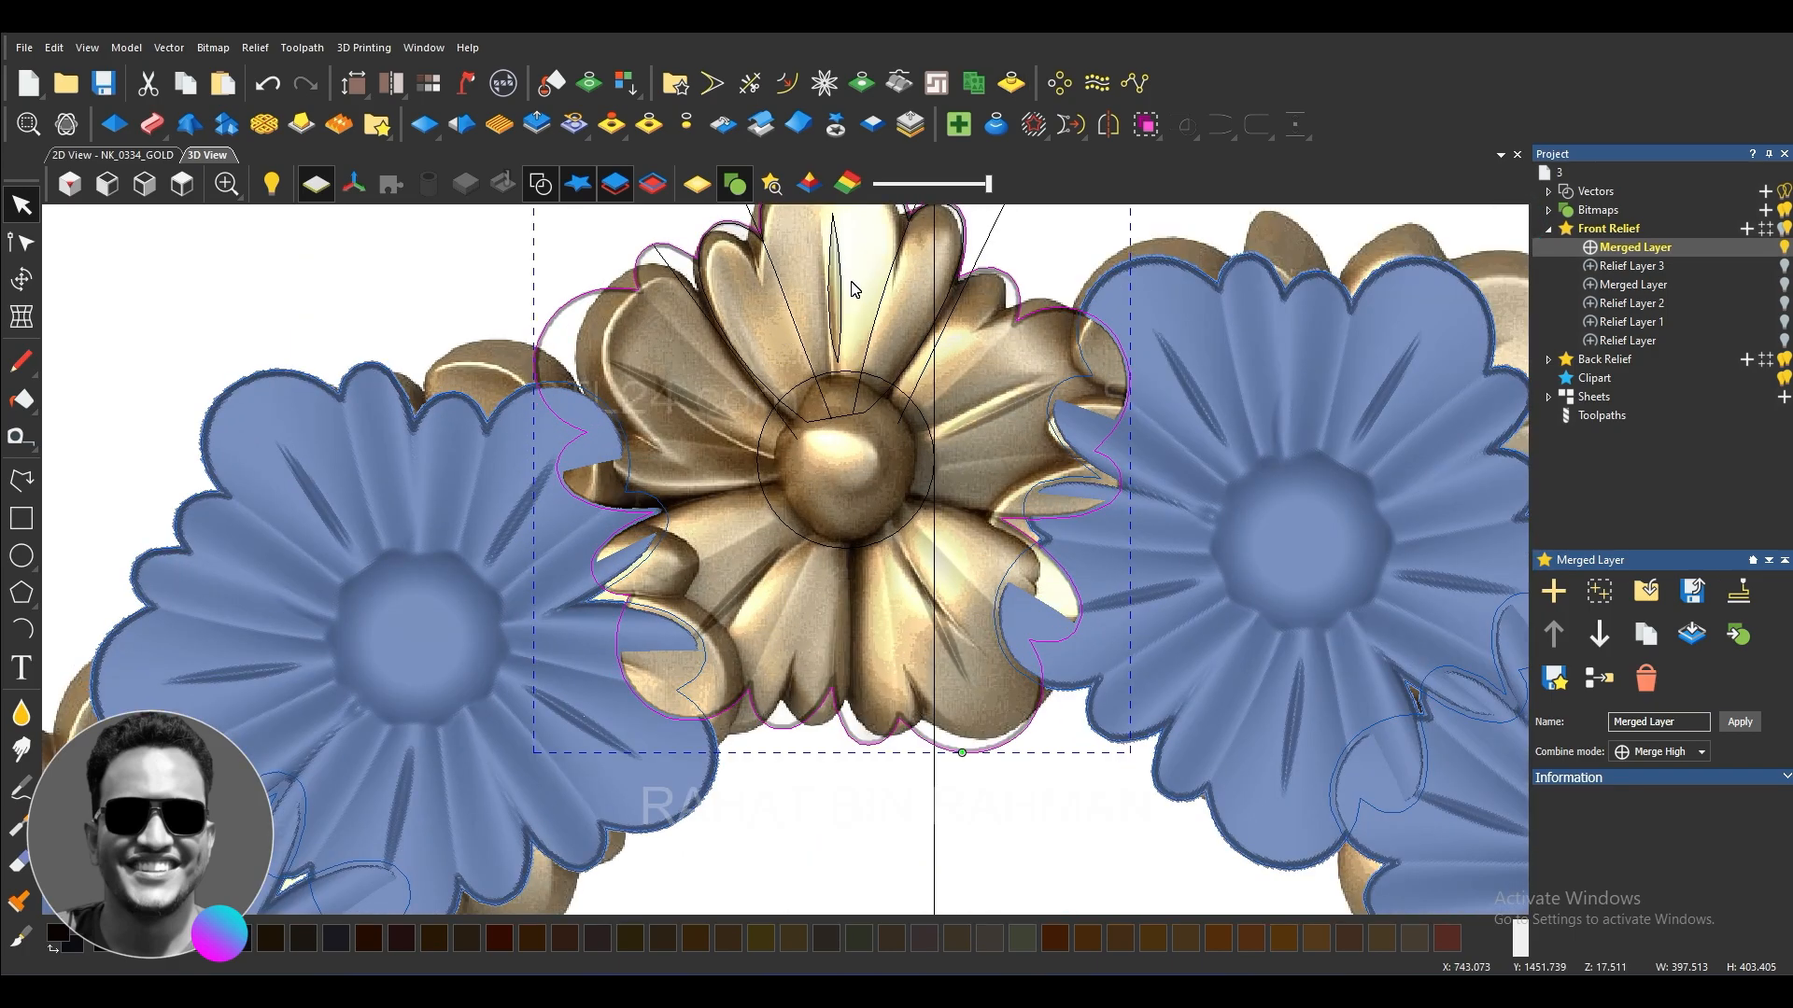
{"action": "scroll", "coordinate": [852, 290], "scroll_direction": "up", "scroll_amount": 2}
{"action": "left_click", "coordinate": [879, 329]}
{"action": "key", "text": "1"}
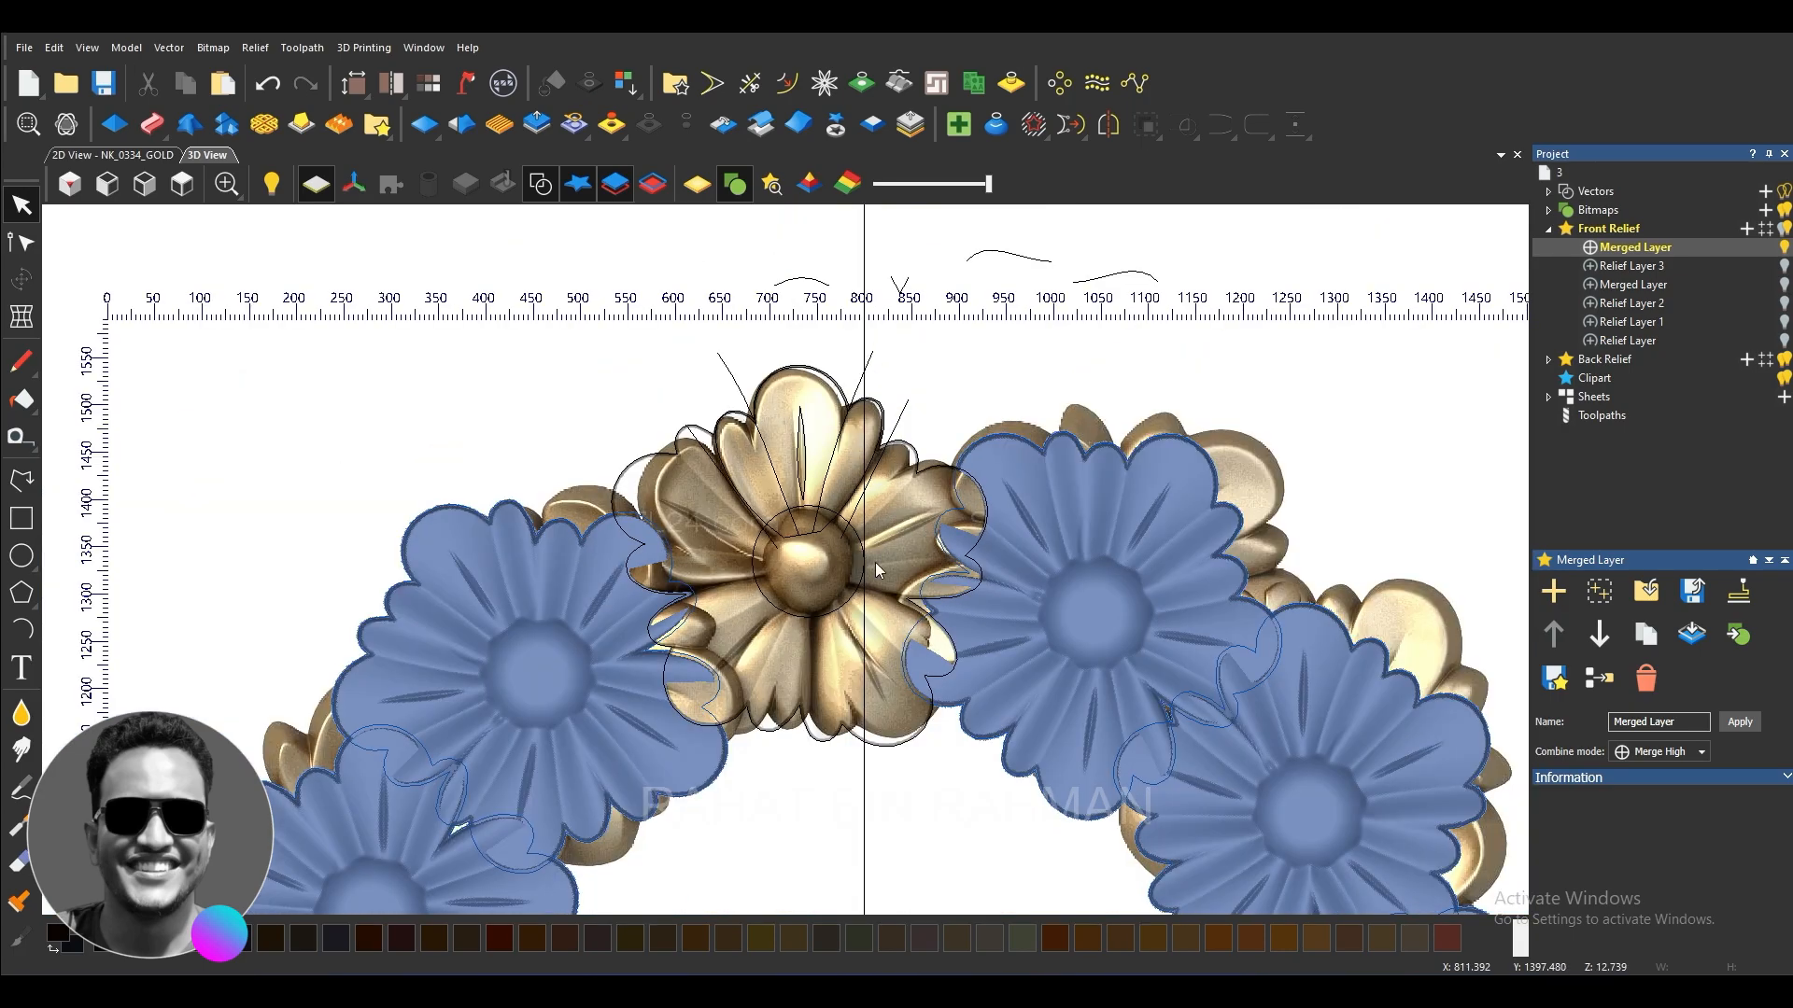
{"action": "left_click", "coordinate": [881, 745]}
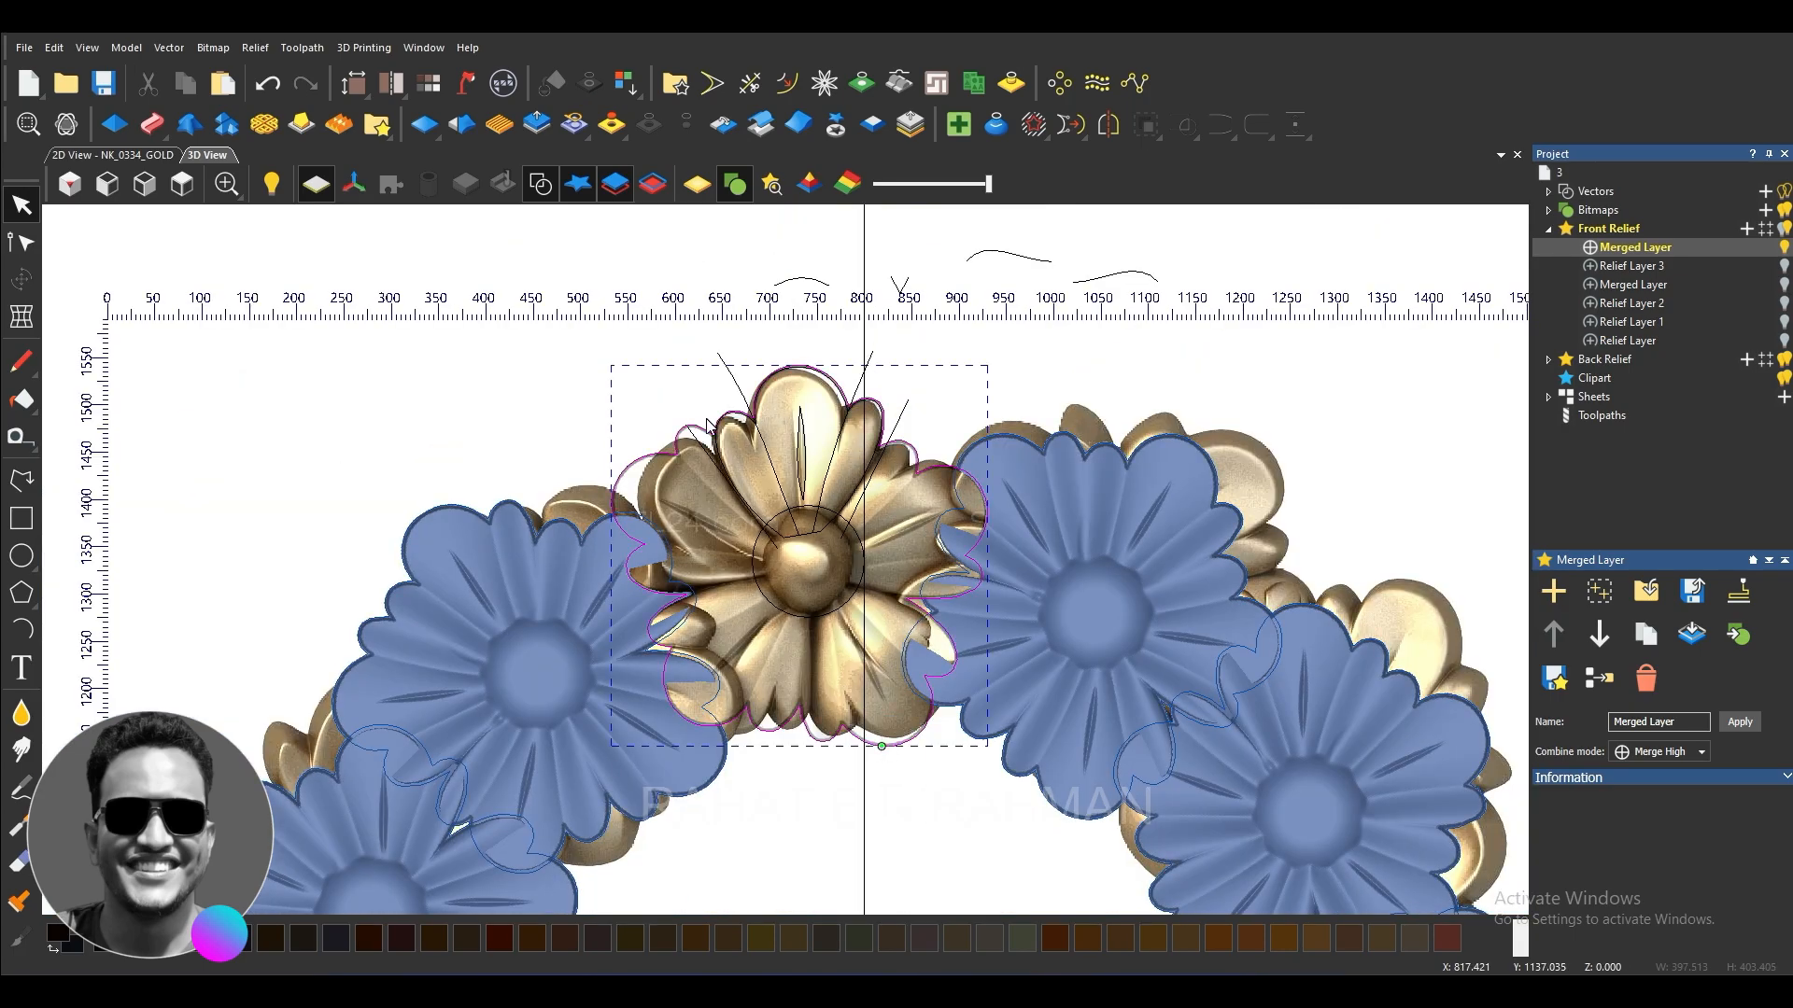
{"action": "scroll", "coordinate": [709, 425], "scroll_direction": "down", "scroll_amount": 4}
{"action": "left_click", "coordinate": [1064, 82]}
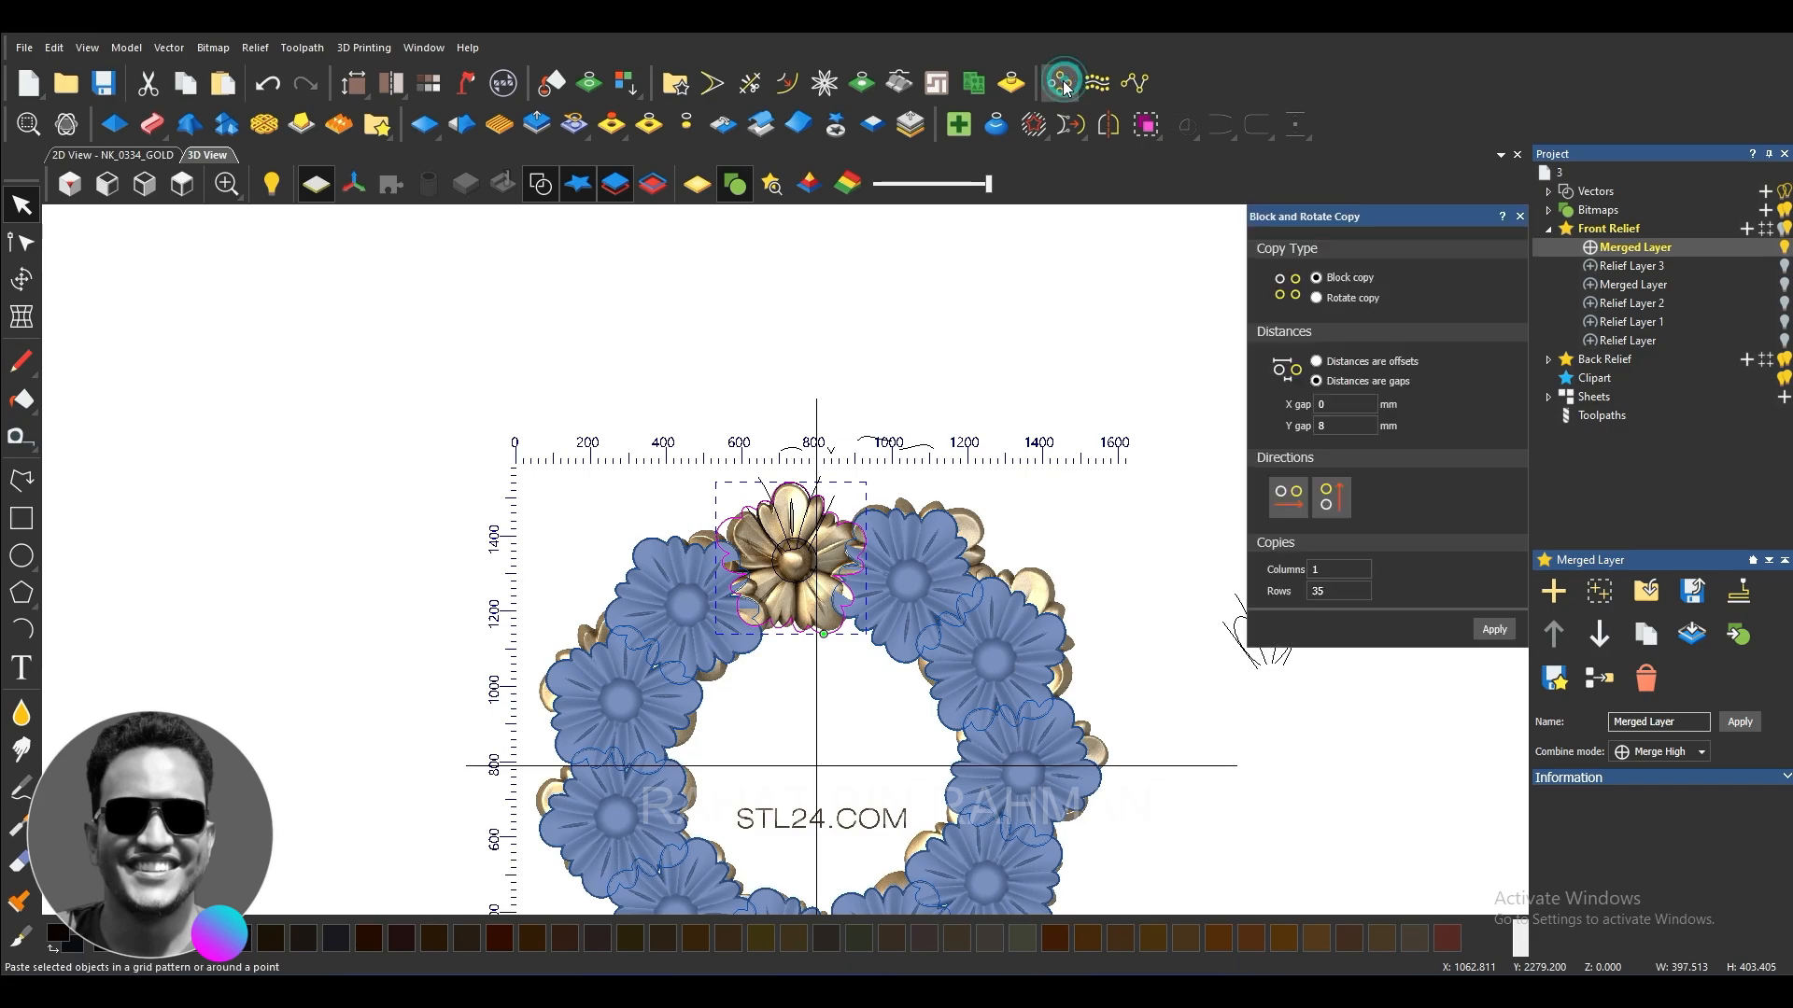
{"action": "left_click", "coordinate": [1317, 298]}
{"action": "left_click", "coordinate": [1491, 630]}
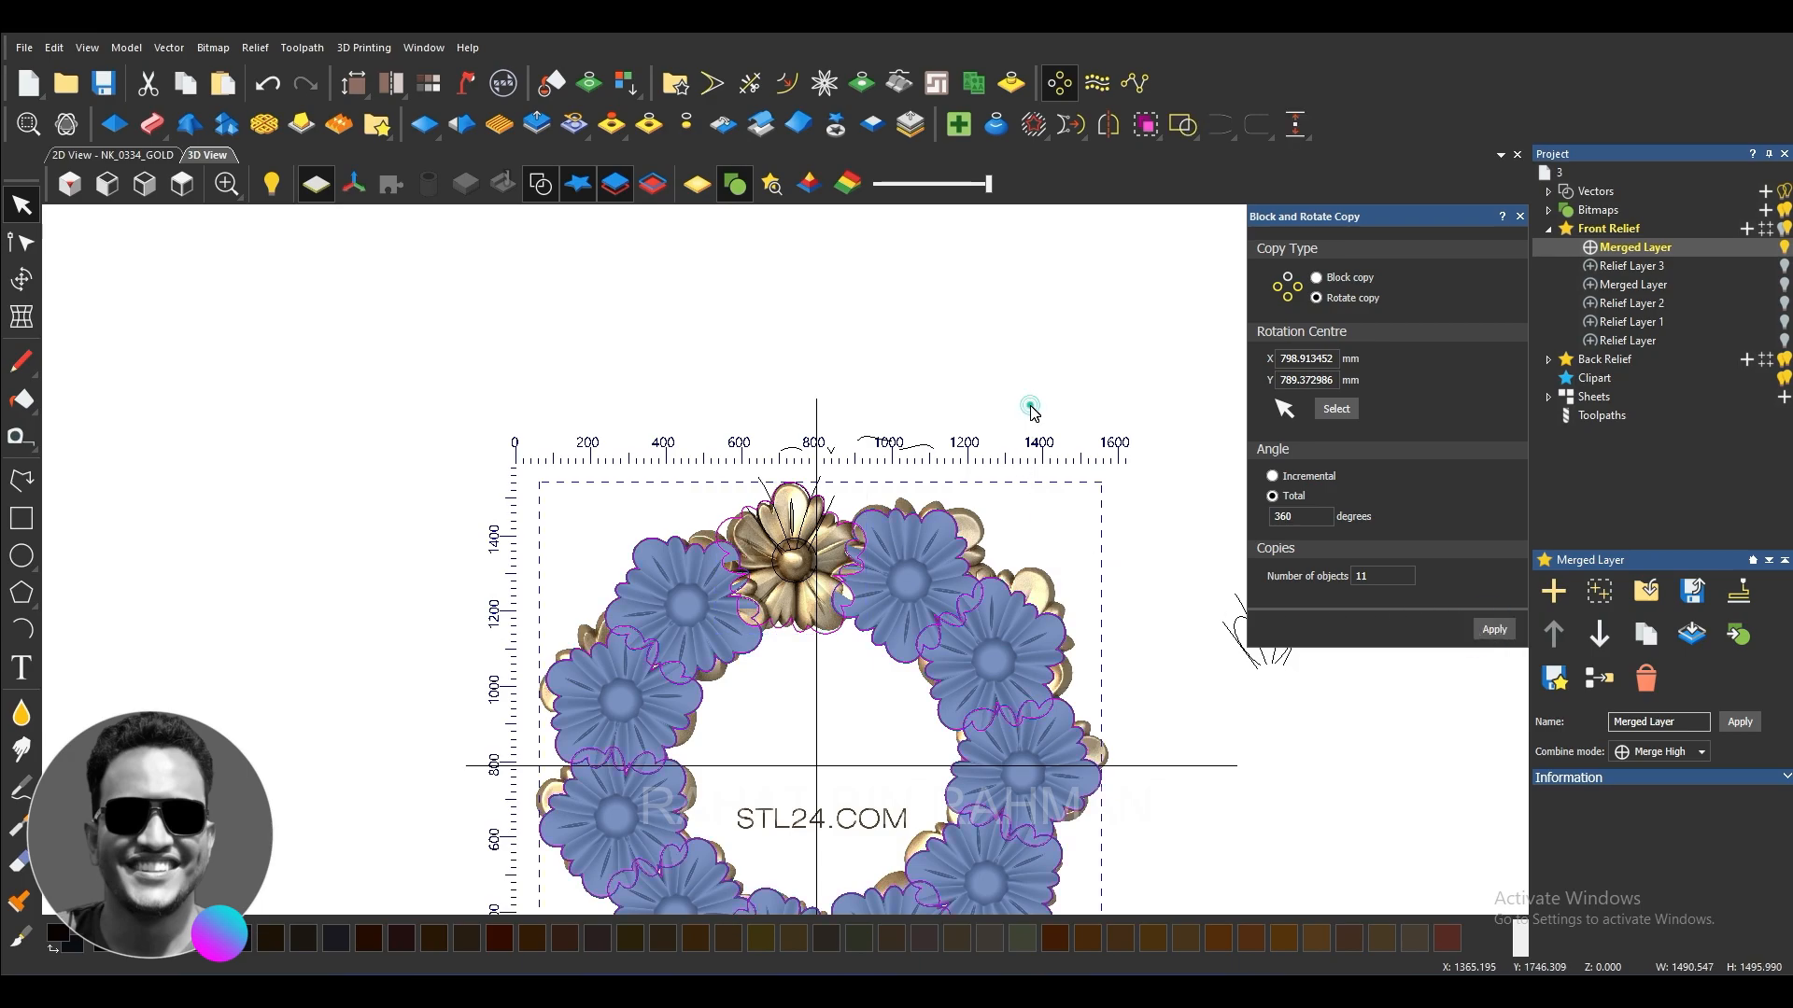
{"action": "left_click", "coordinate": [963, 374]}
{"action": "left_click", "coordinate": [1519, 224]}
{"action": "left_click", "coordinate": [1141, 315]}
Step: Paste the first and second flower clipart copies clockwise of the top flower, each into its own new relief layer
{"action": "scroll", "coordinate": [900, 584], "scroll_direction": "up", "scroll_amount": 5}
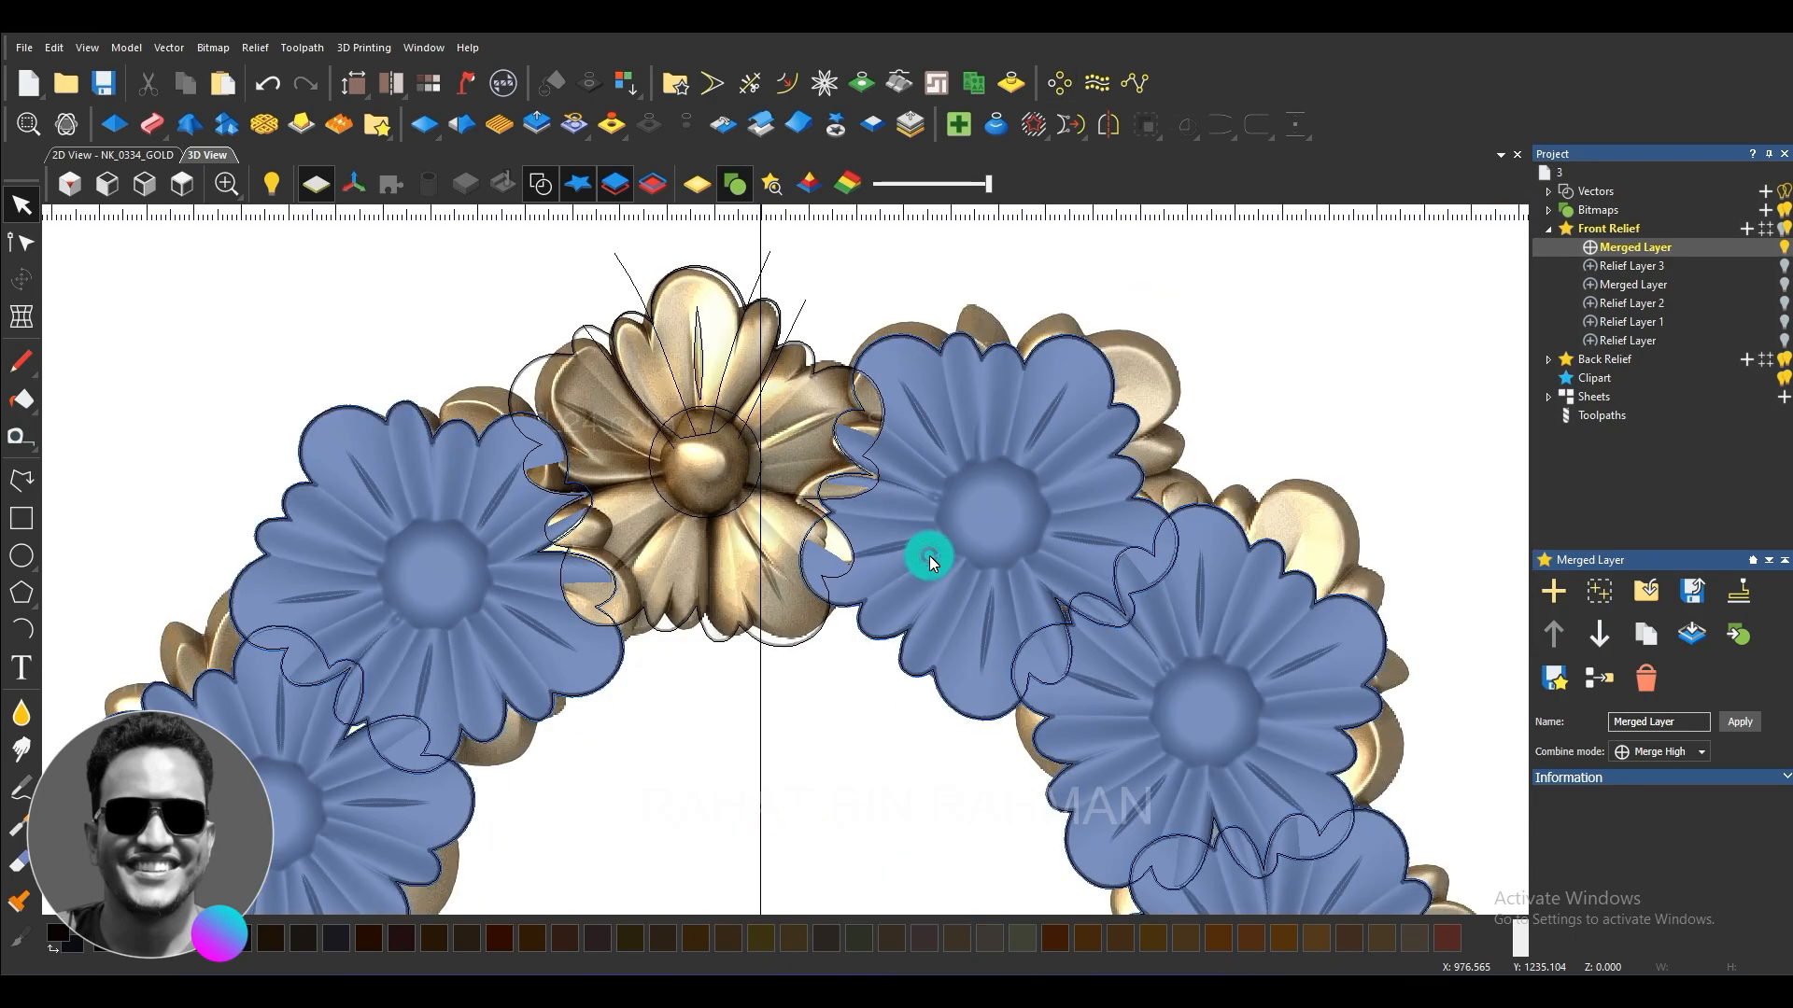
{"action": "left_click", "coordinate": [930, 561]}
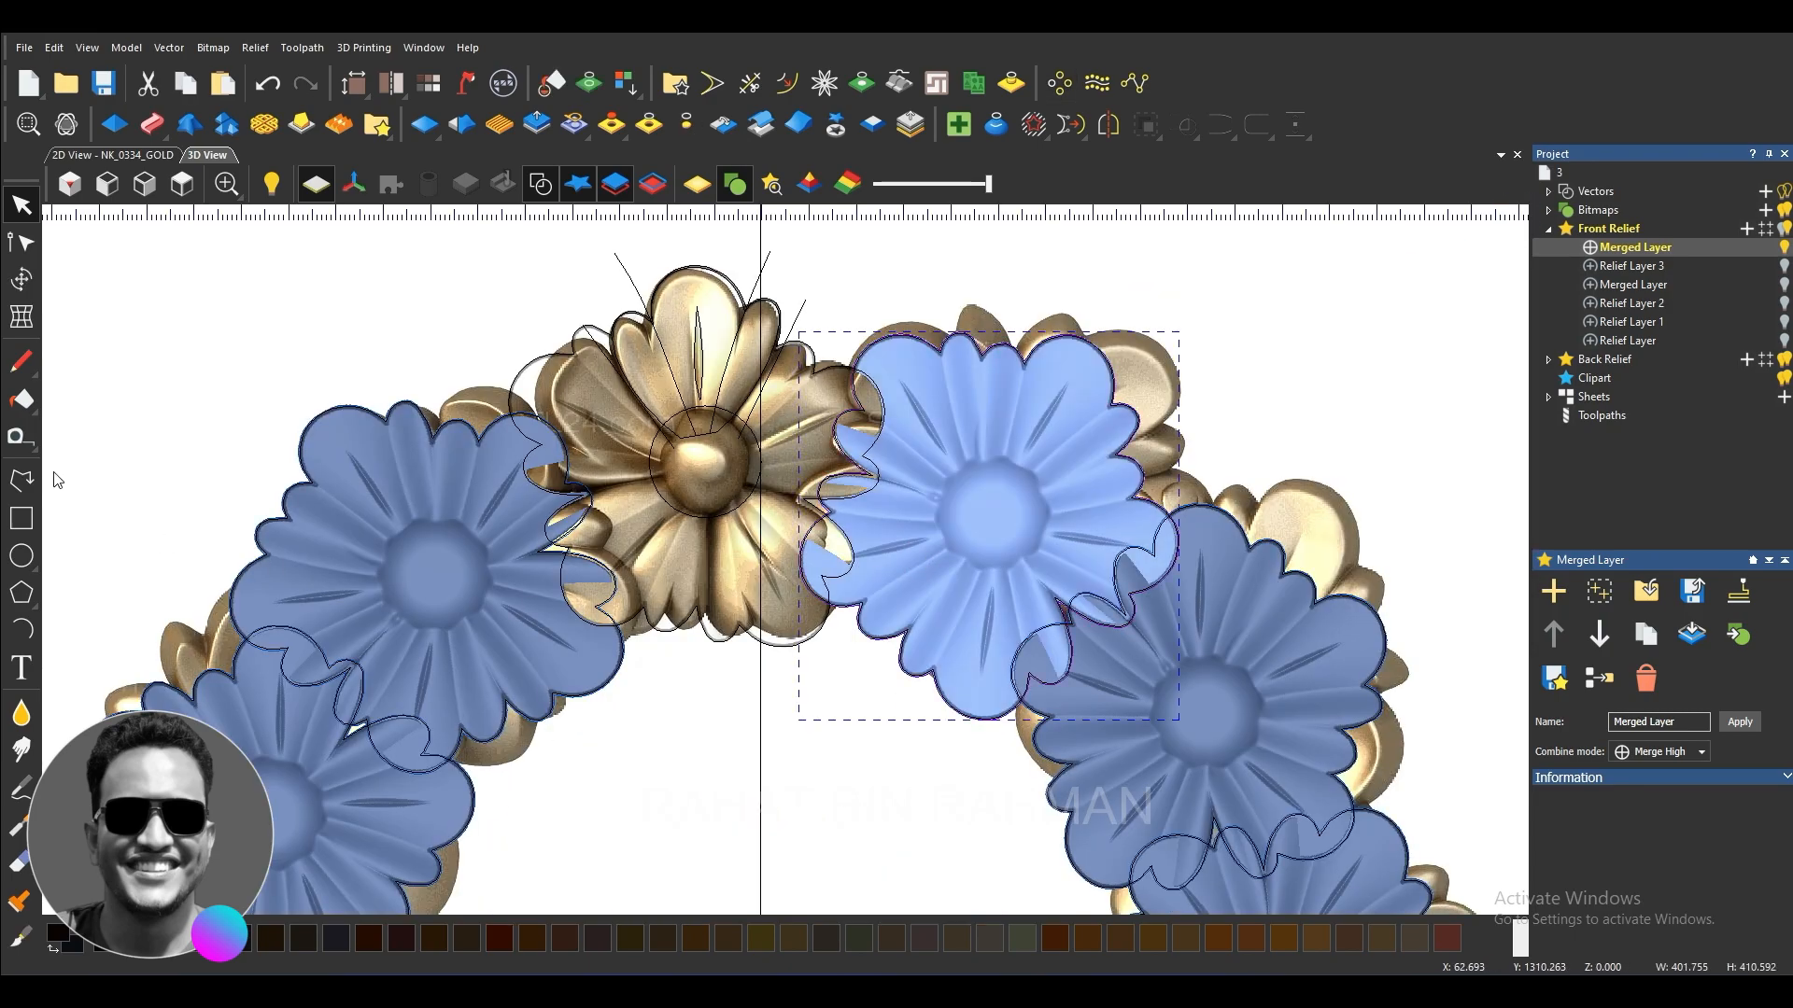
{"action": "left_click", "coordinate": [21, 280]}
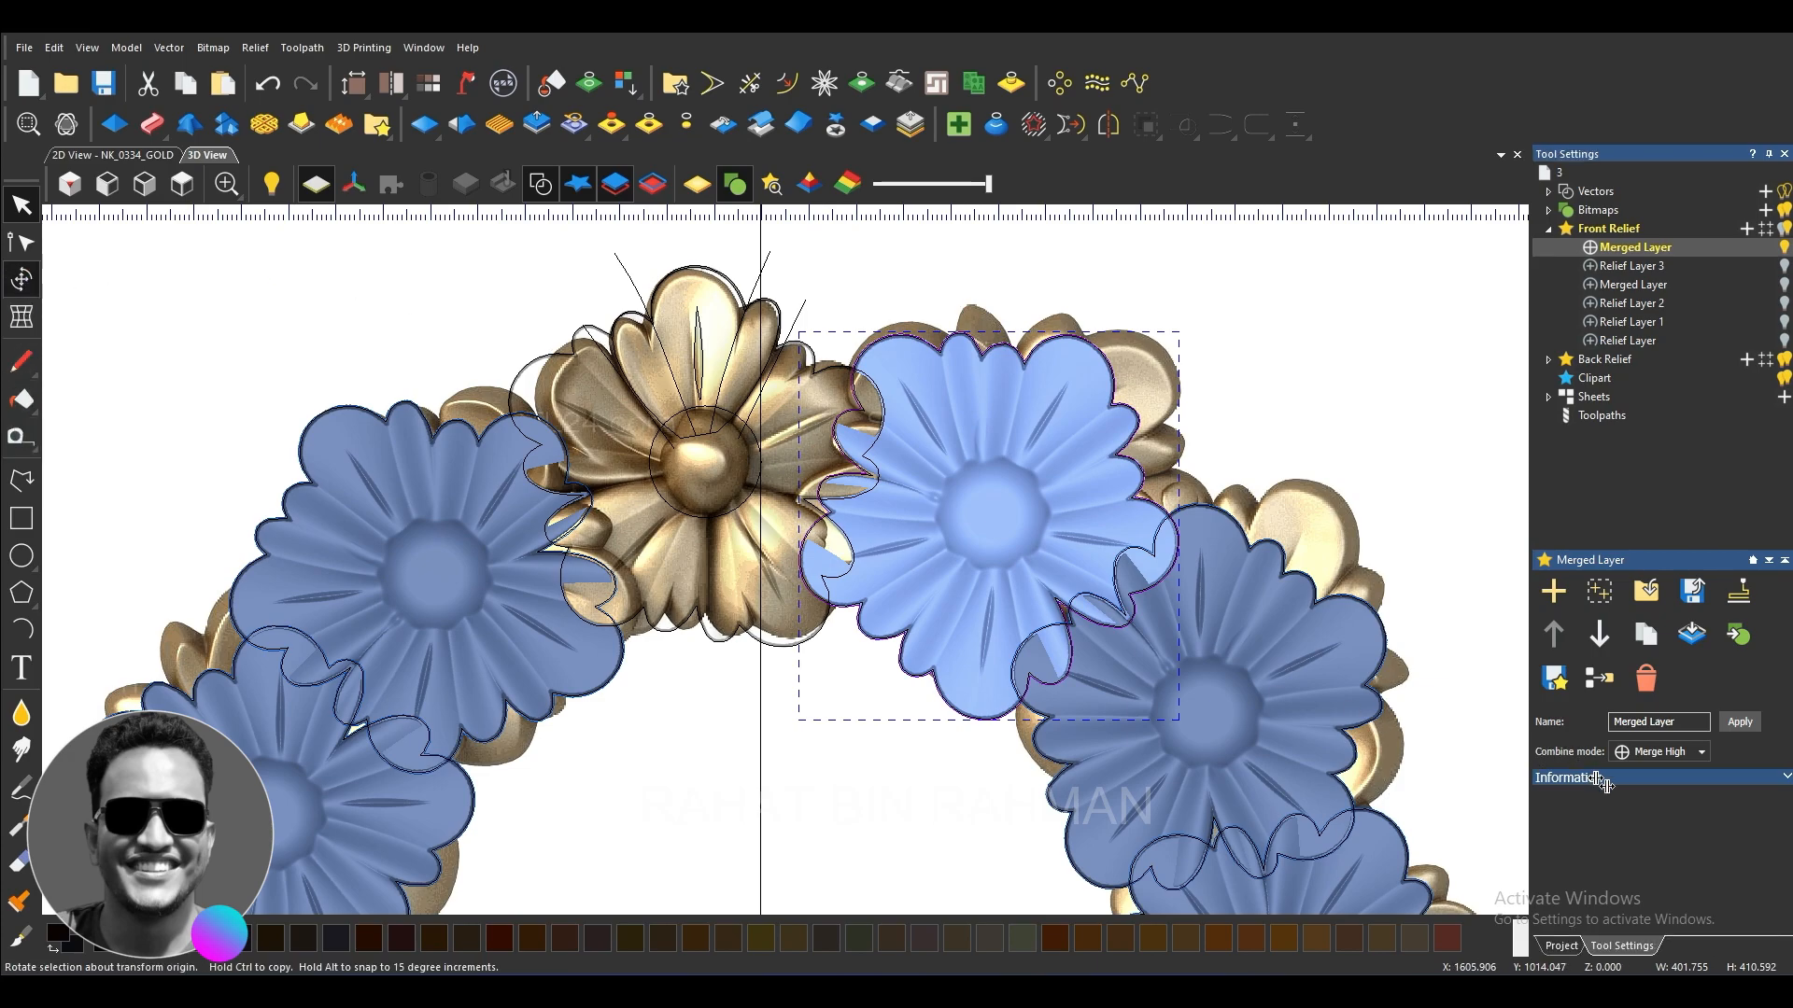
{"action": "left_click", "coordinate": [1648, 898]}
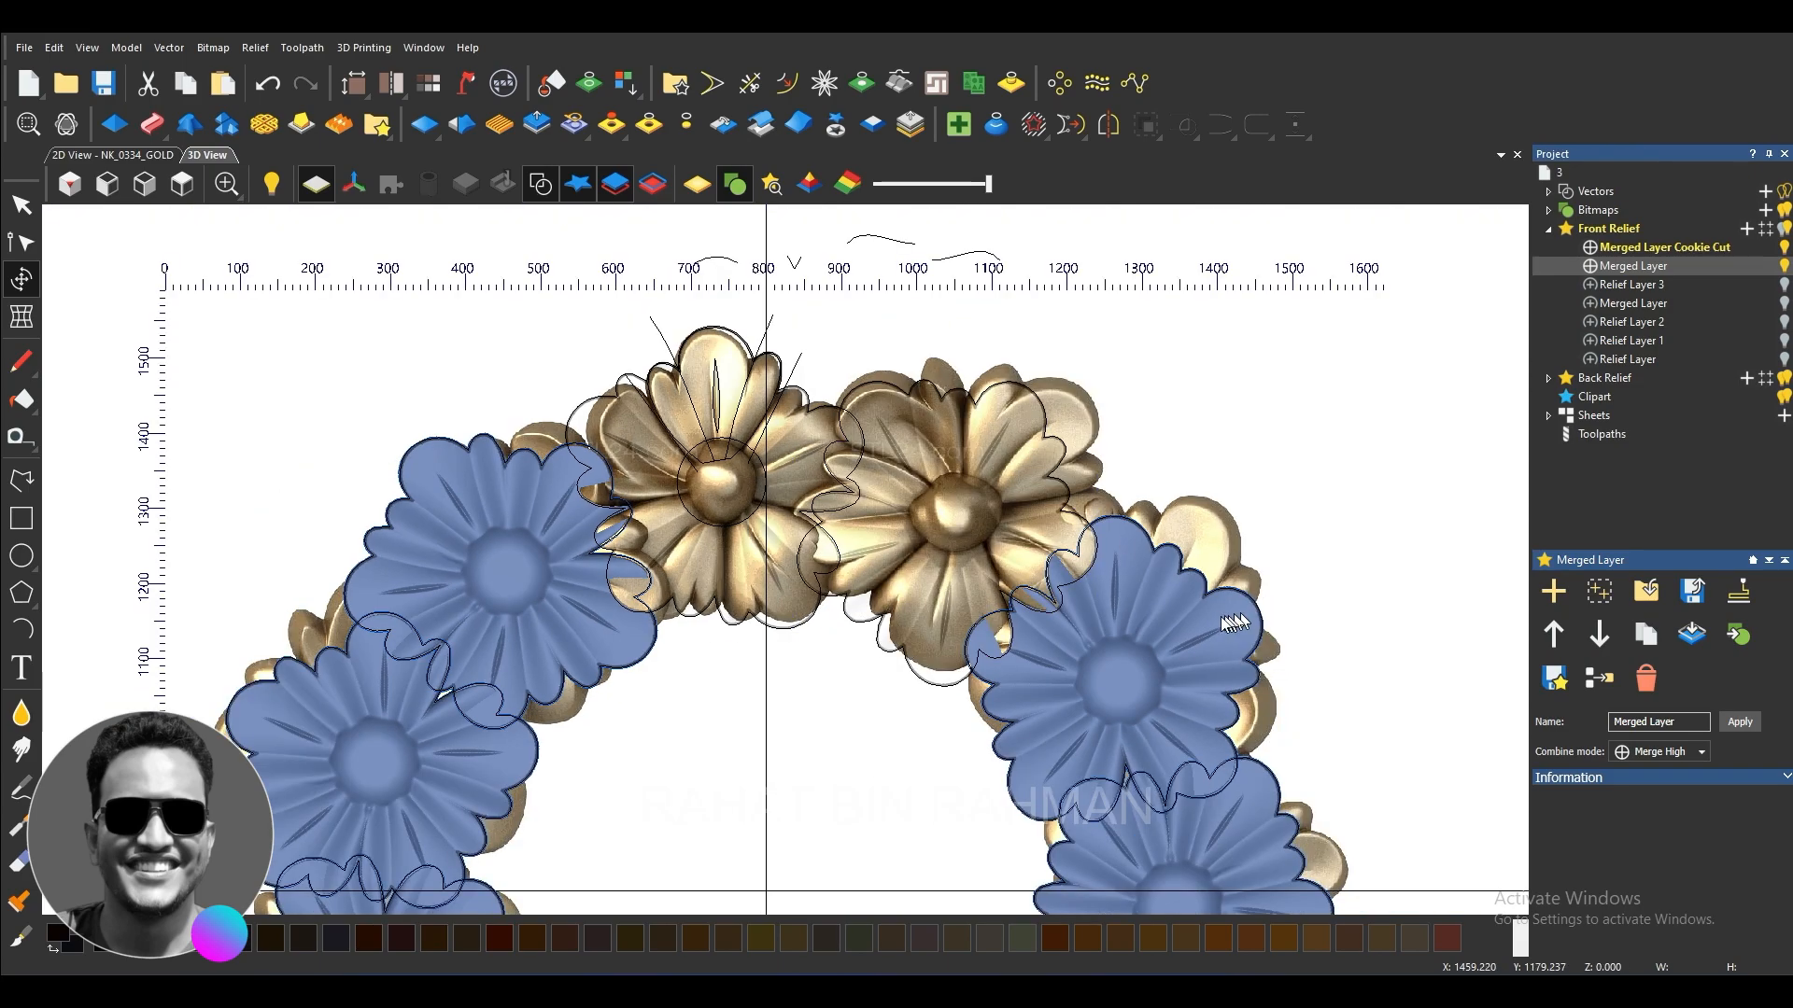
{"action": "left_click", "coordinate": [1189, 635]}
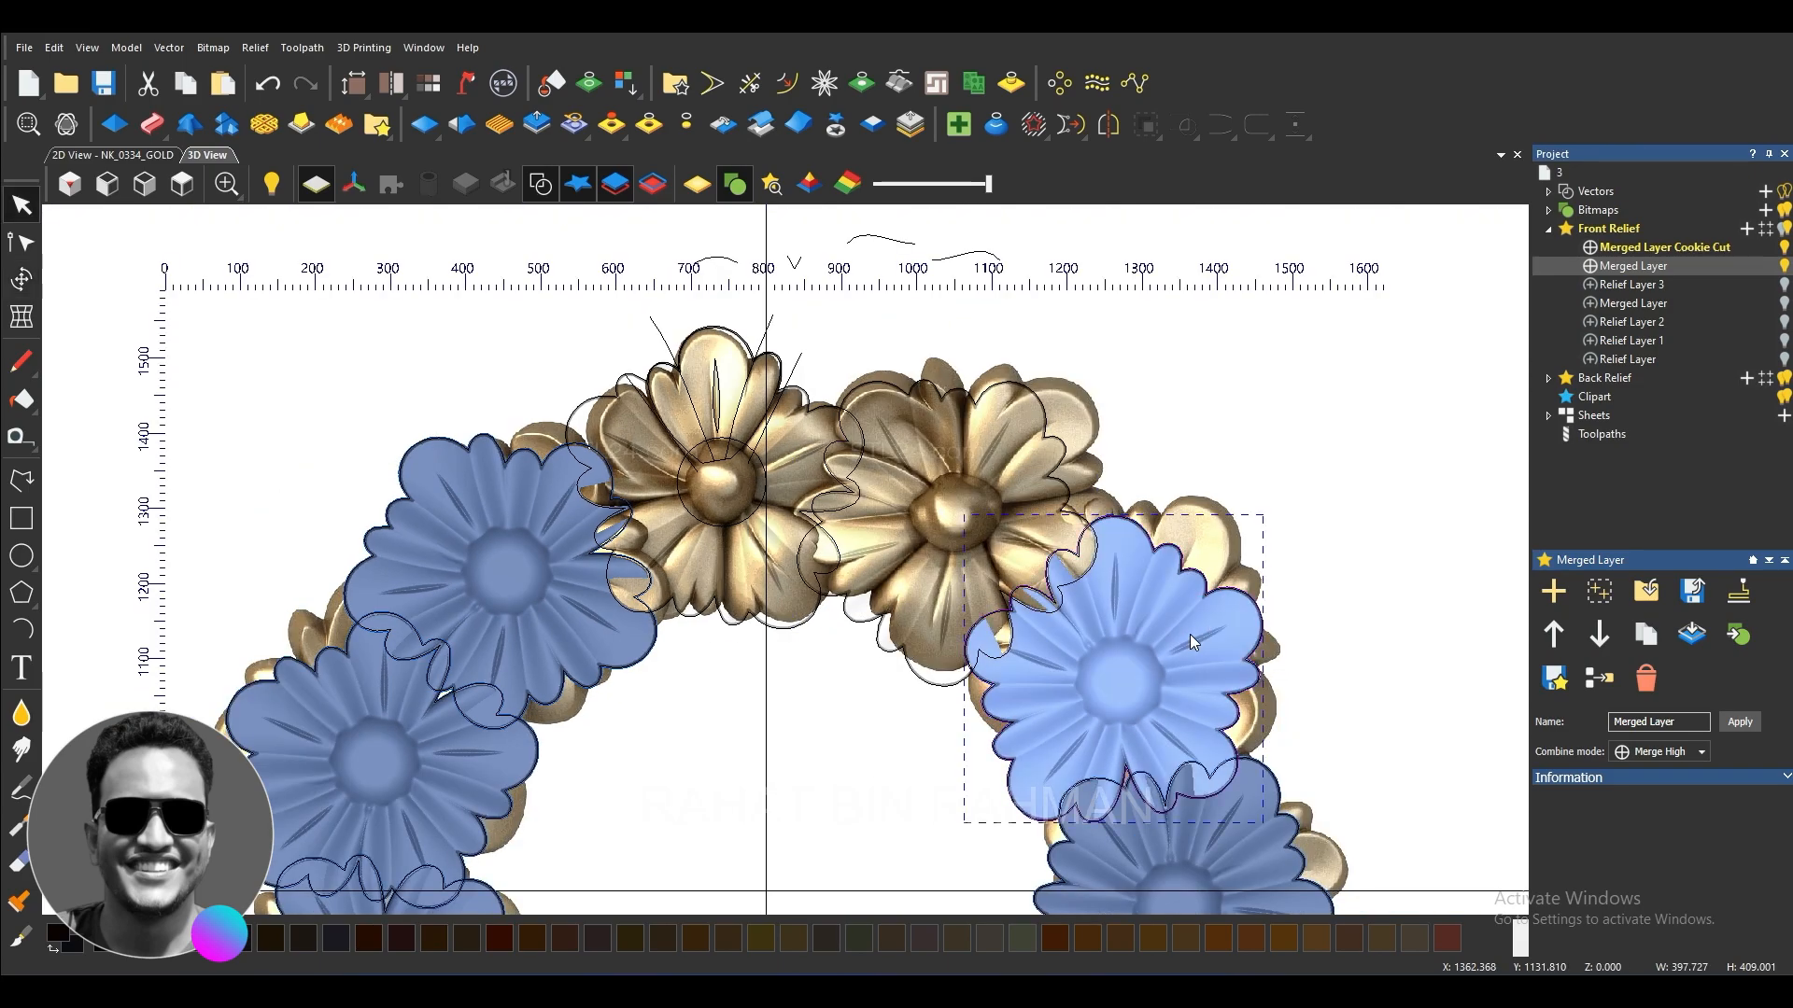
{"action": "left_click", "coordinate": [22, 279]}
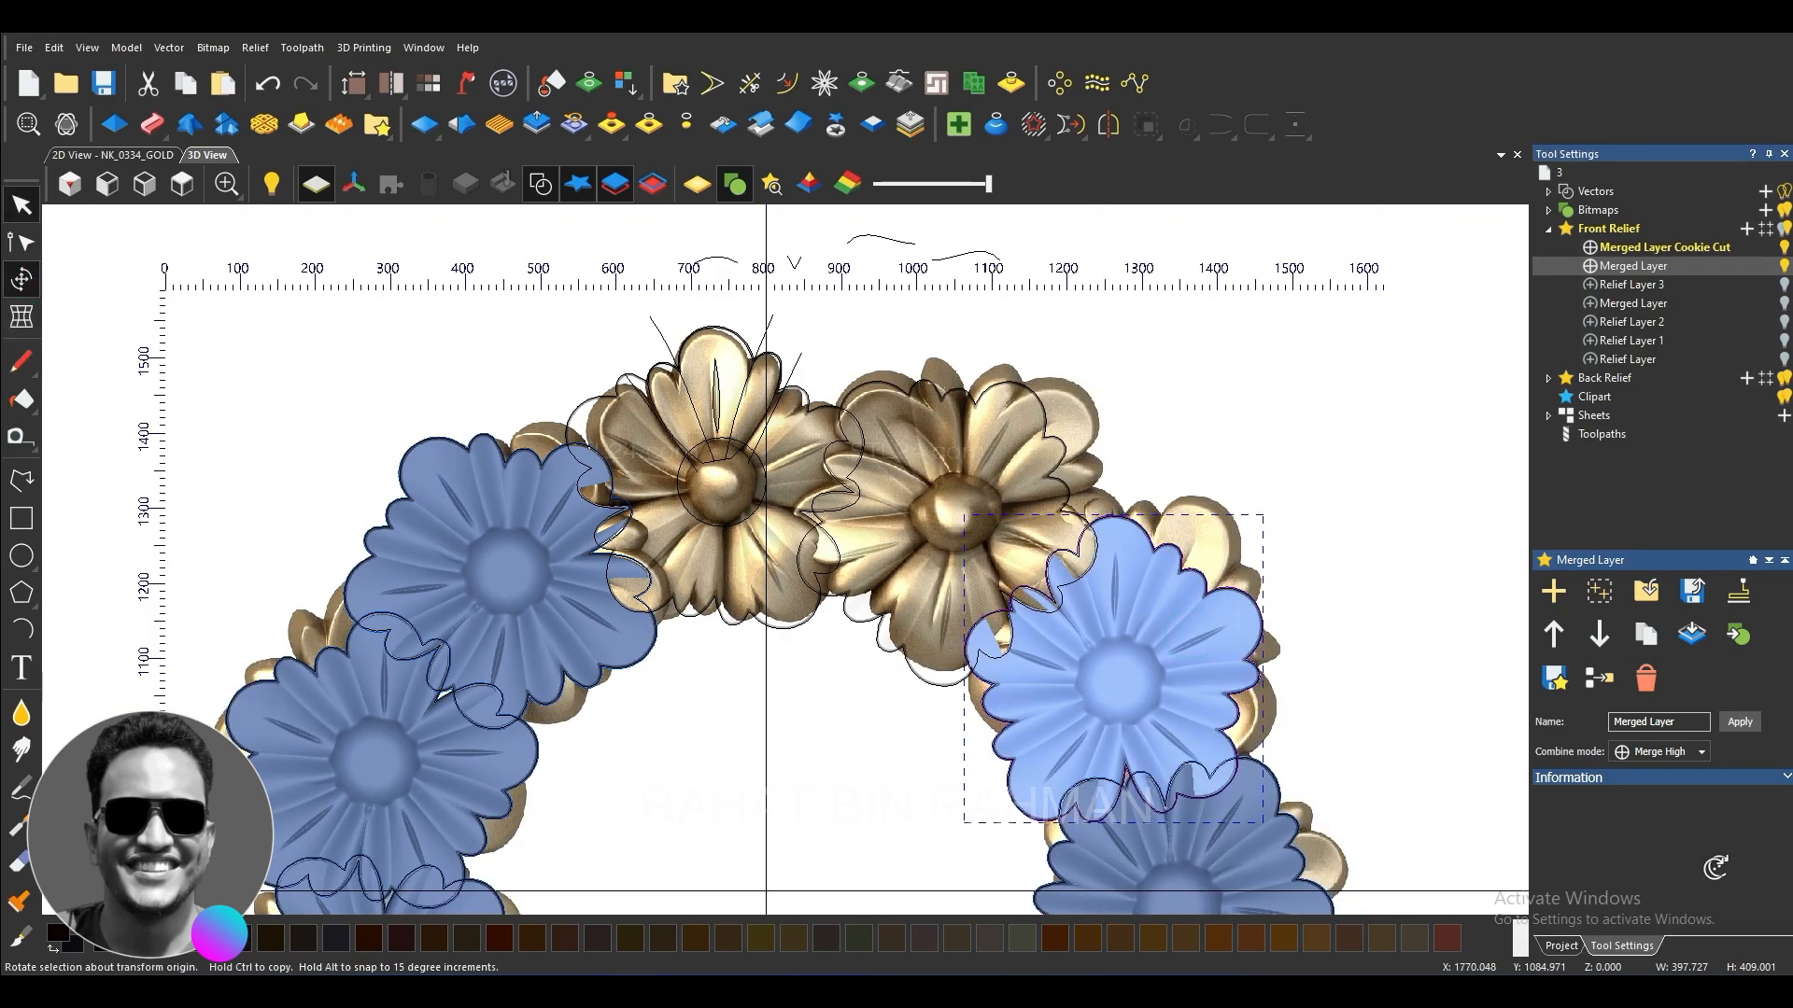
{"action": "left_click", "coordinate": [1655, 894]}
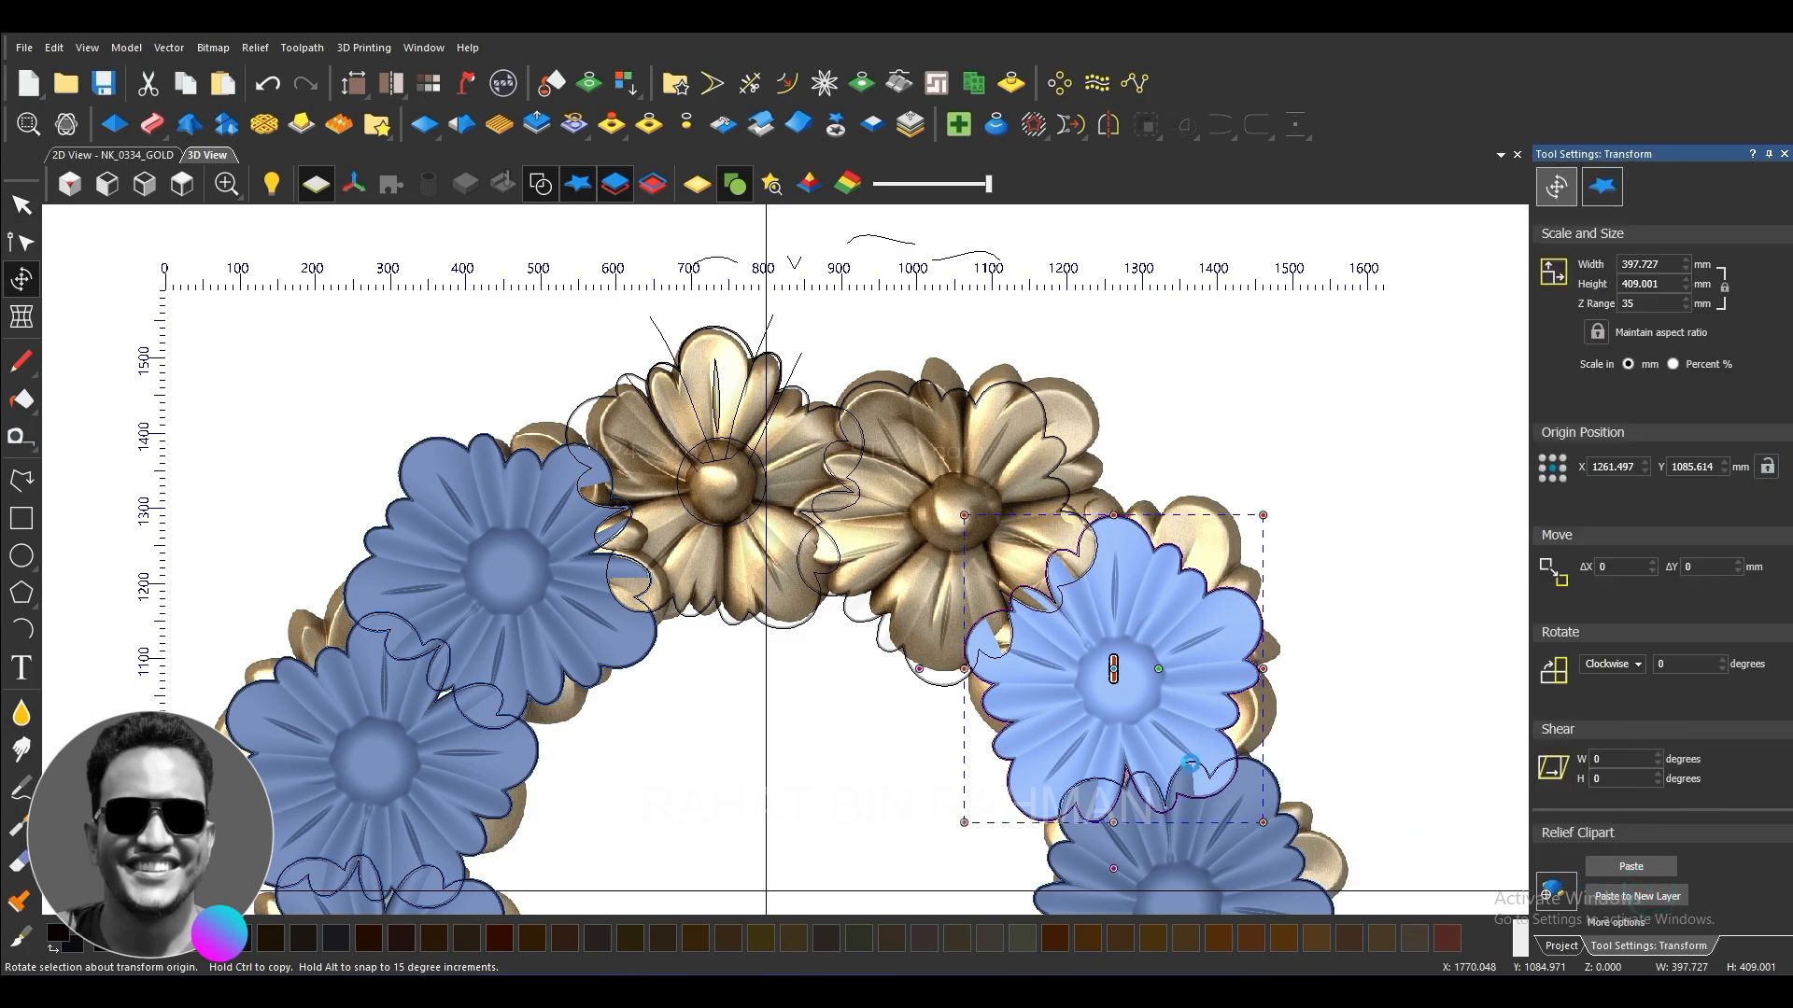
Step: Paste the third flower clipart clockwise of the top flower, on the horizontal guide line, into a new relief layer
{"action": "scroll", "coordinate": [1066, 590], "scroll_direction": "down", "scroll_amount": 5}
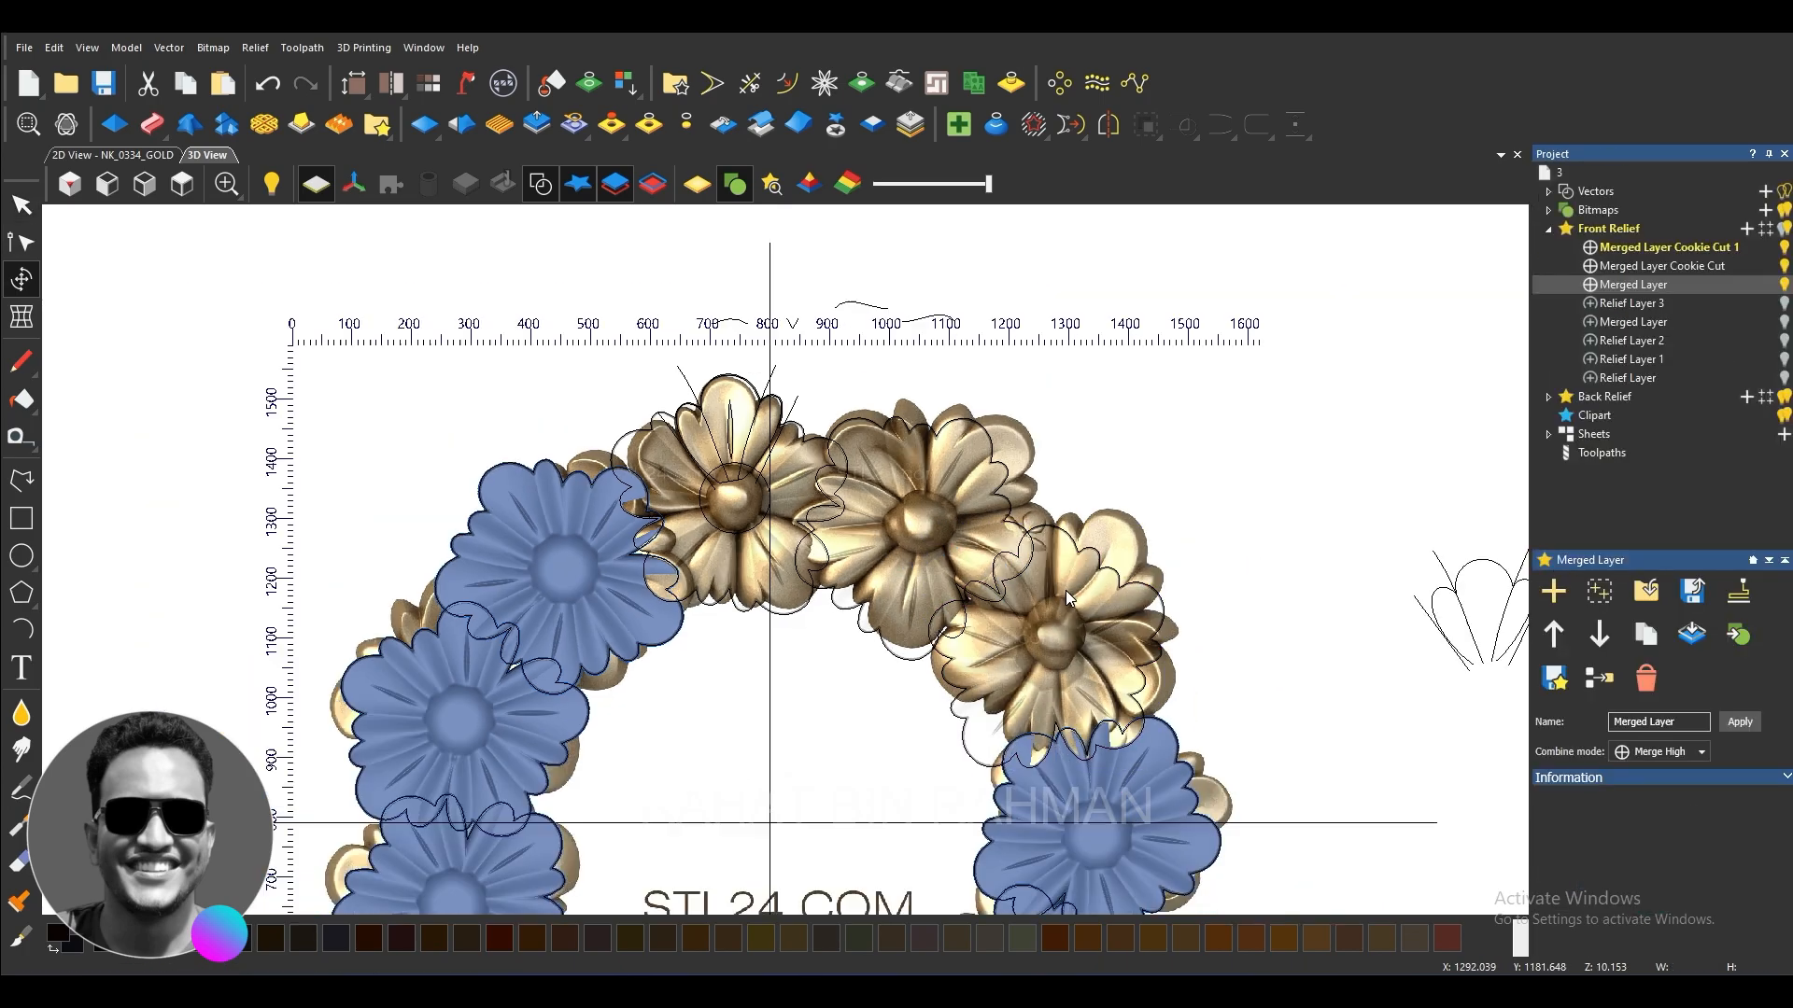
{"action": "scroll", "coordinate": [1018, 754], "scroll_direction": "up", "scroll_amount": 4}
{"action": "left_click", "coordinate": [1024, 743]}
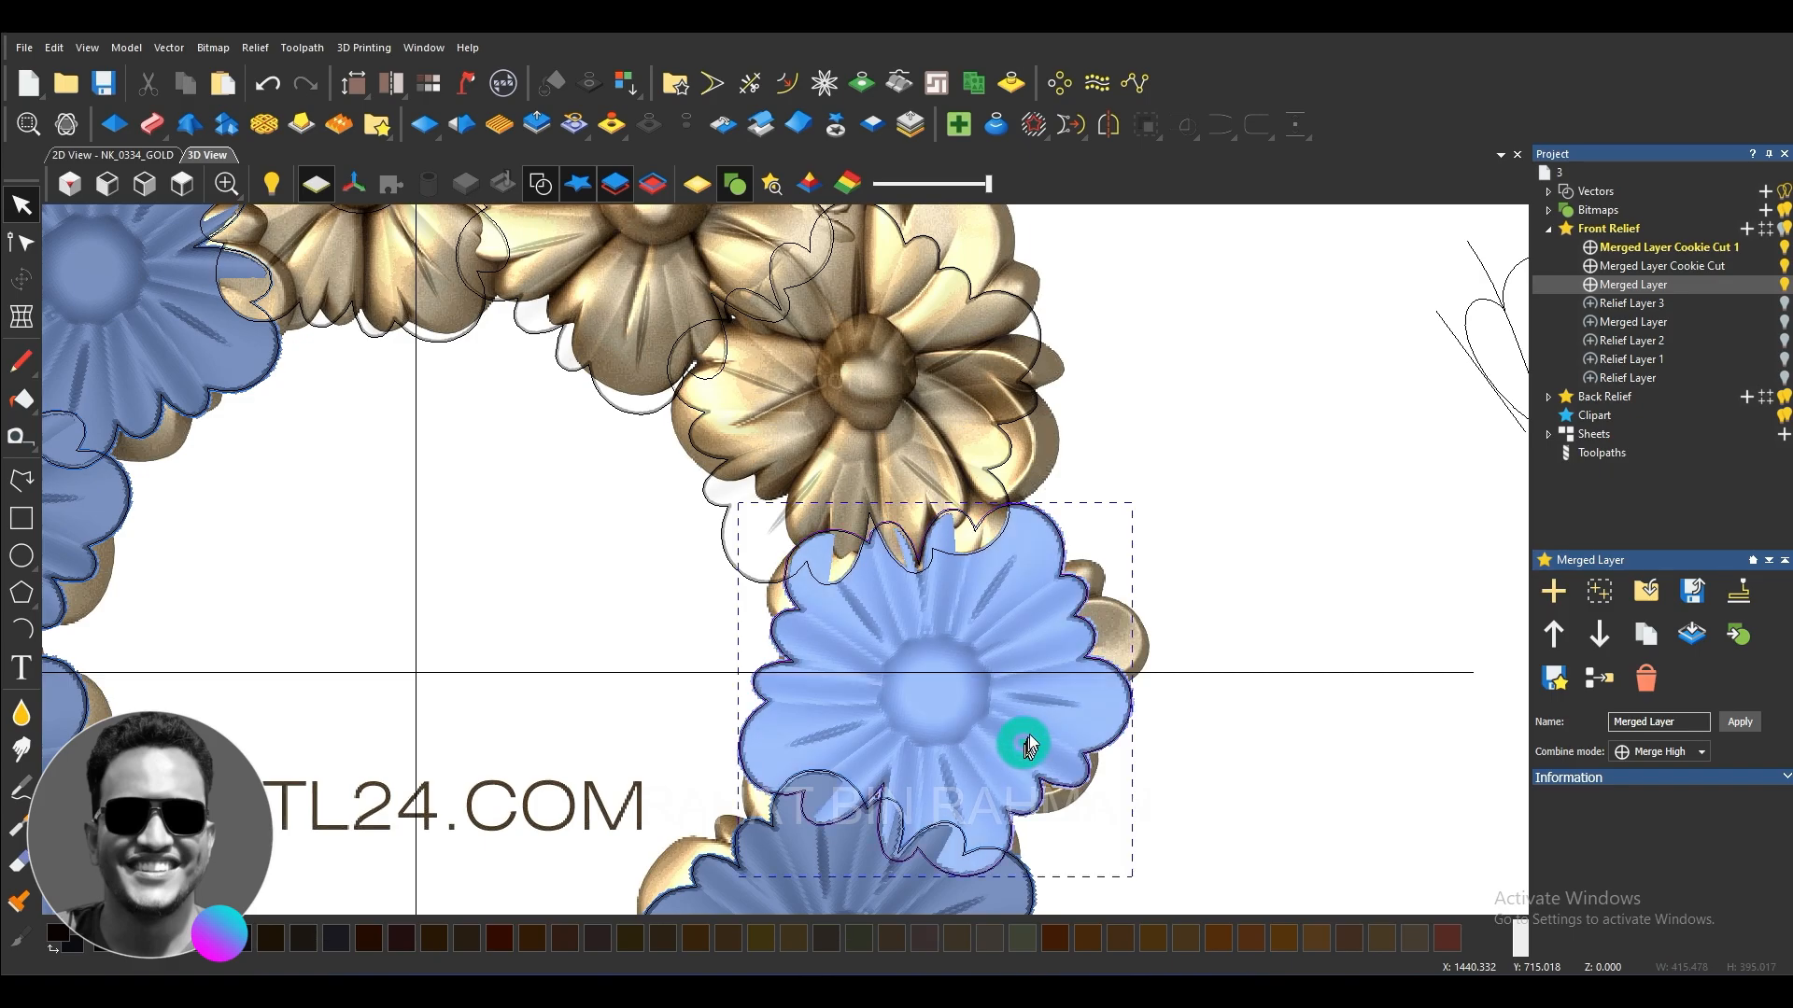
{"action": "left_click", "coordinate": [22, 280]}
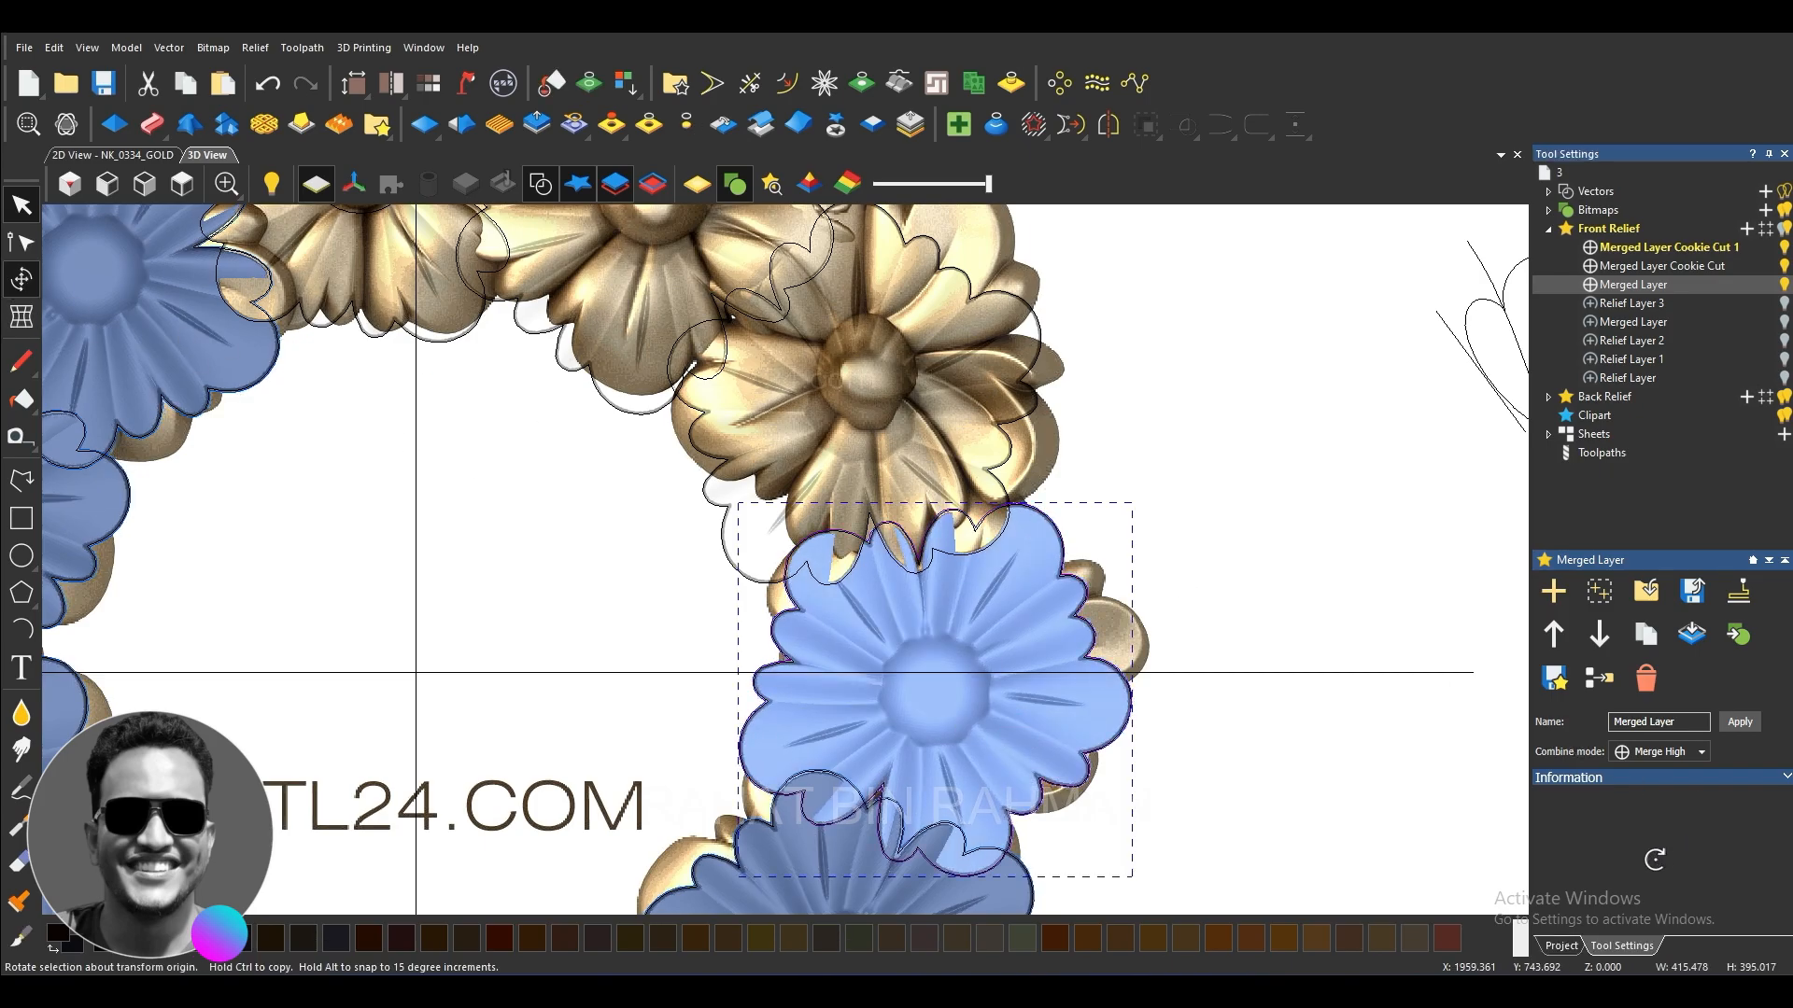
{"action": "left_click", "coordinate": [1643, 896]}
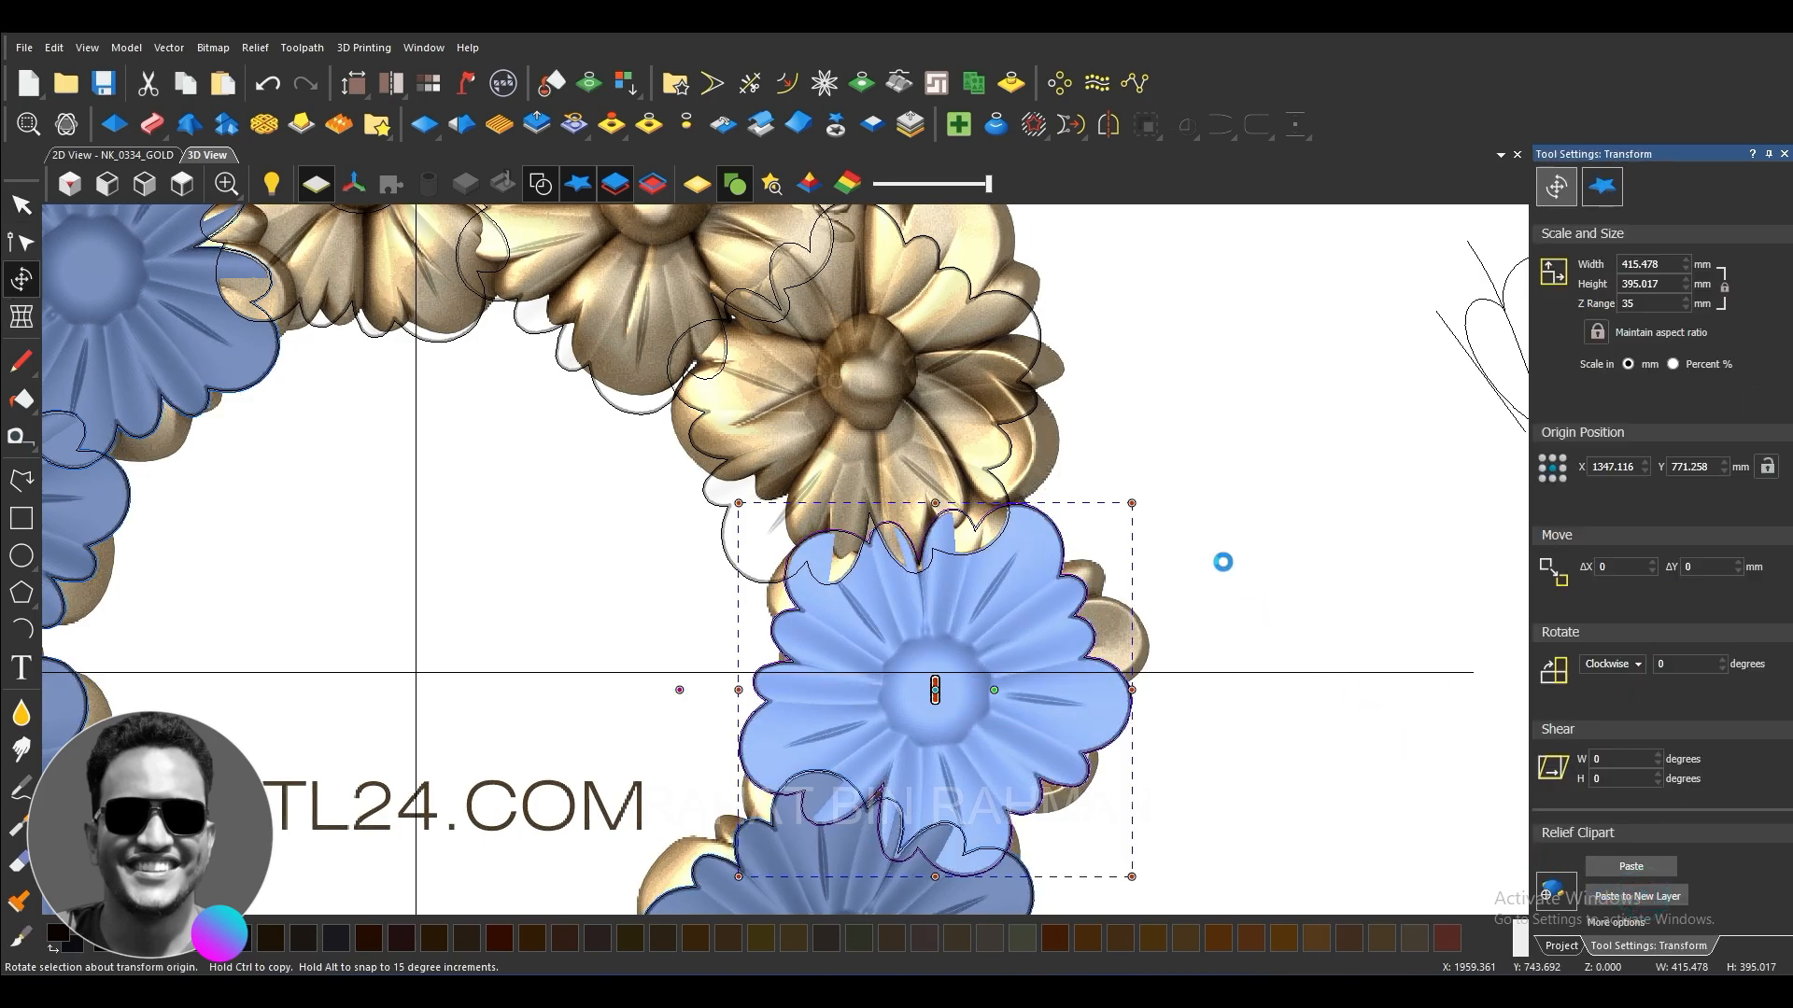
Step: Paste the fourth flower clipart clockwise of the top flower, just below the horizontal guide line, into a new relief layer
{"action": "scroll", "coordinate": [992, 688], "scroll_direction": "down", "scroll_amount": 4}
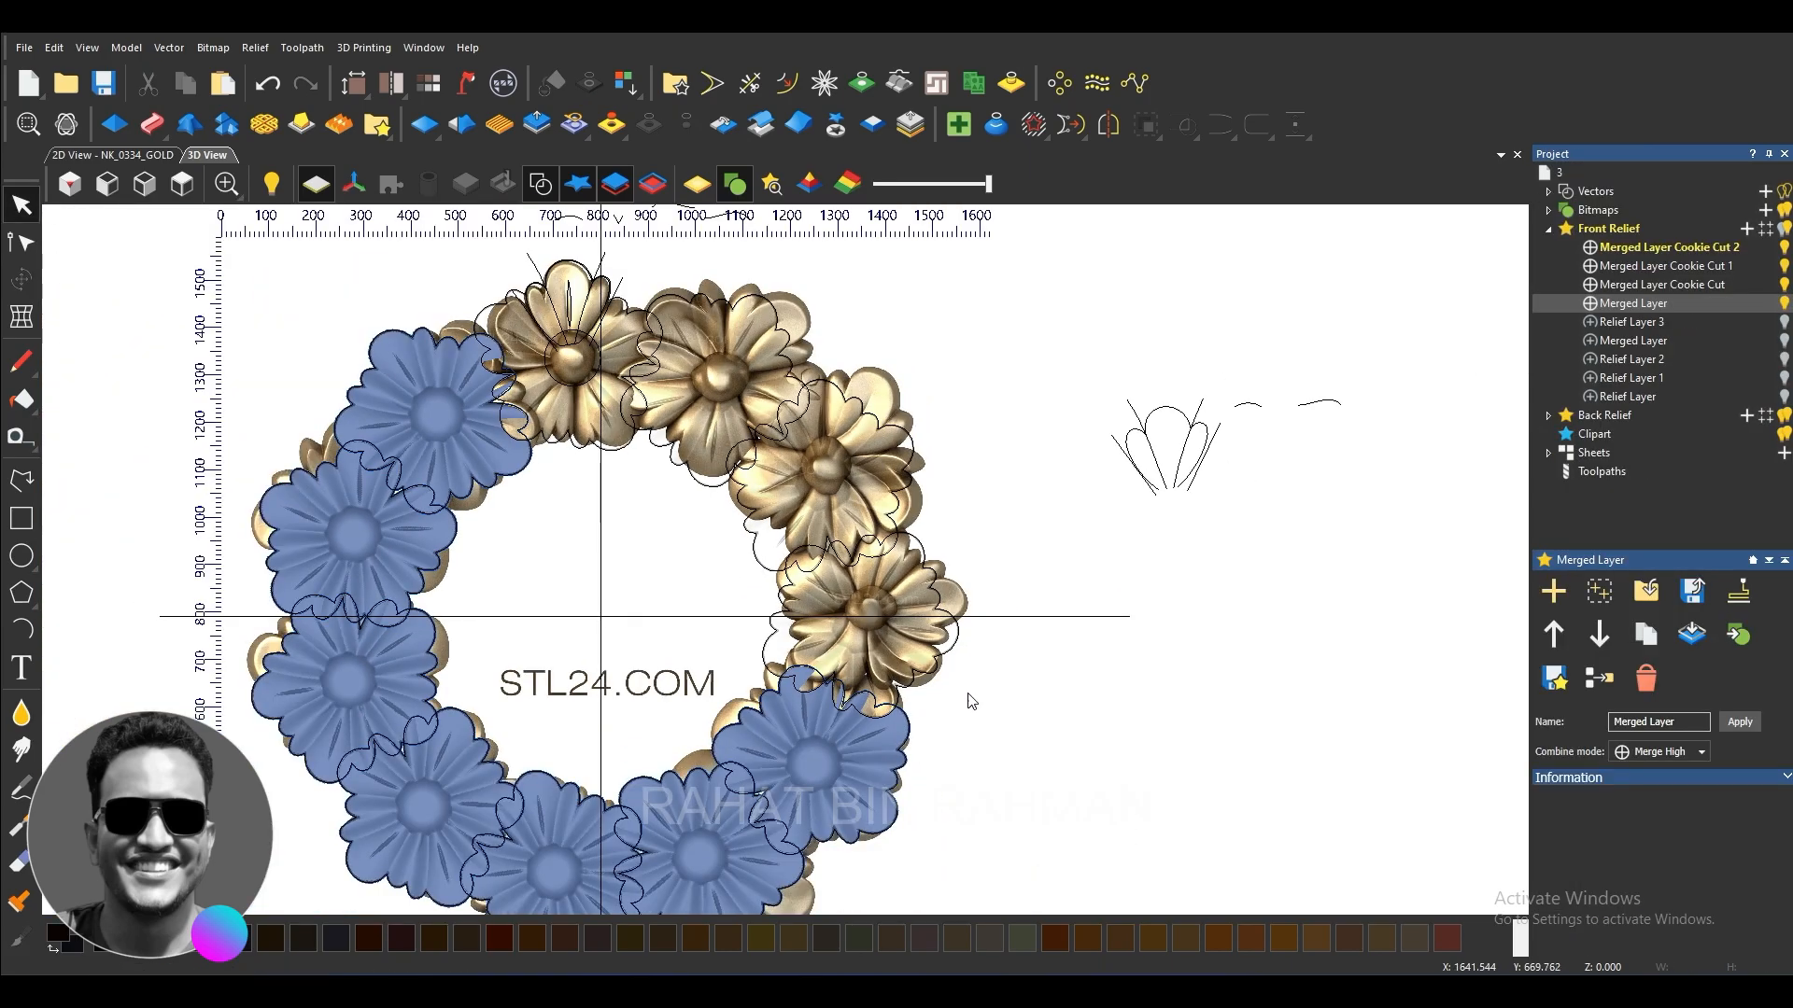
{"action": "scroll", "coordinate": [776, 747], "scroll_direction": "up", "scroll_amount": 3}
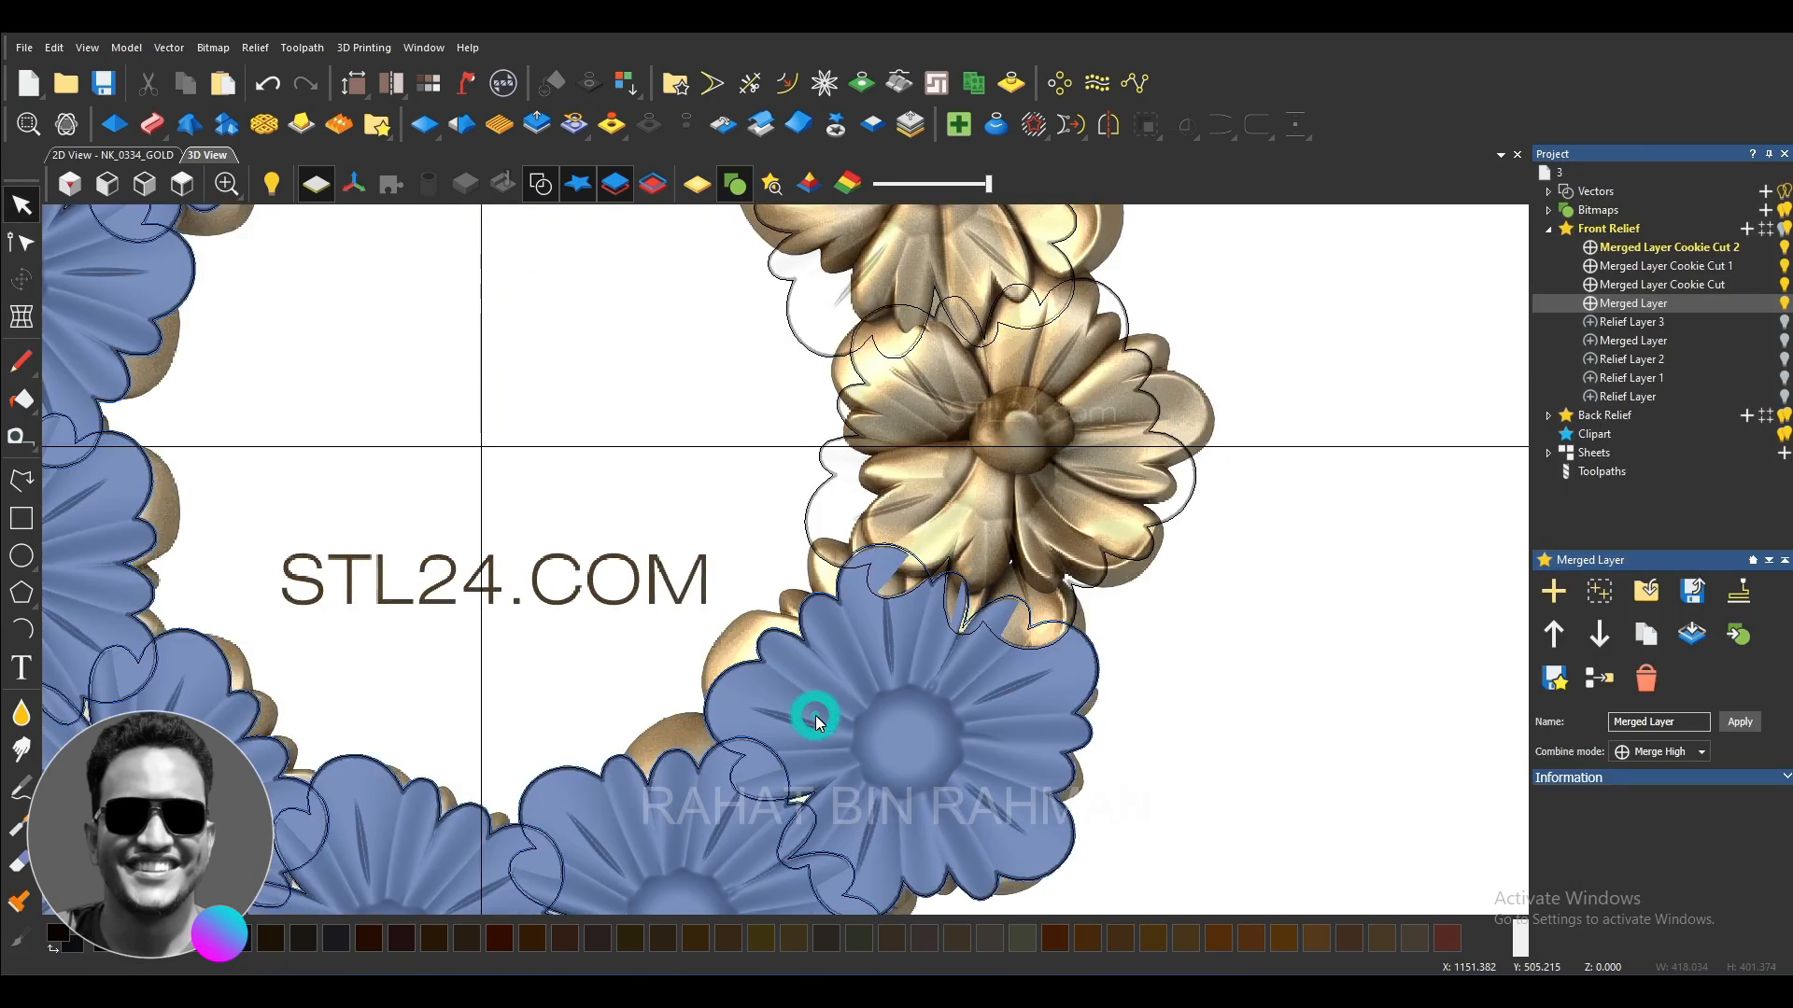
{"action": "left_click", "coordinate": [815, 715]}
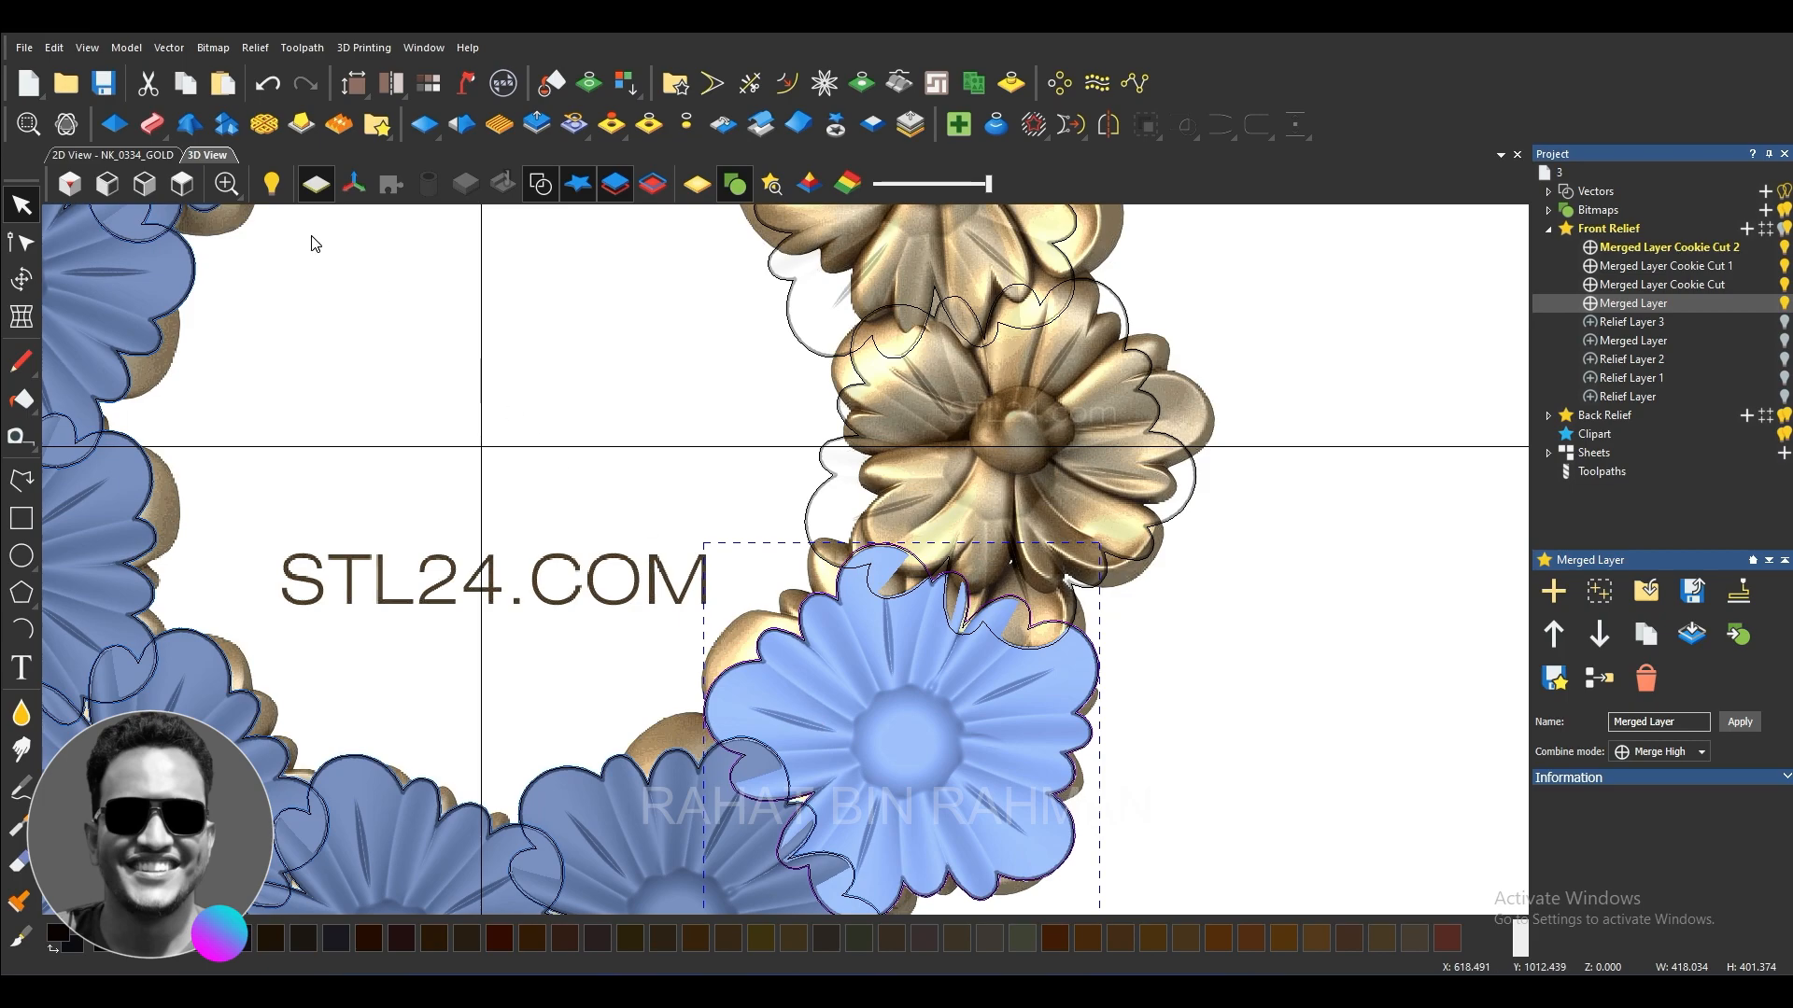
{"action": "left_click", "coordinate": [21, 278]}
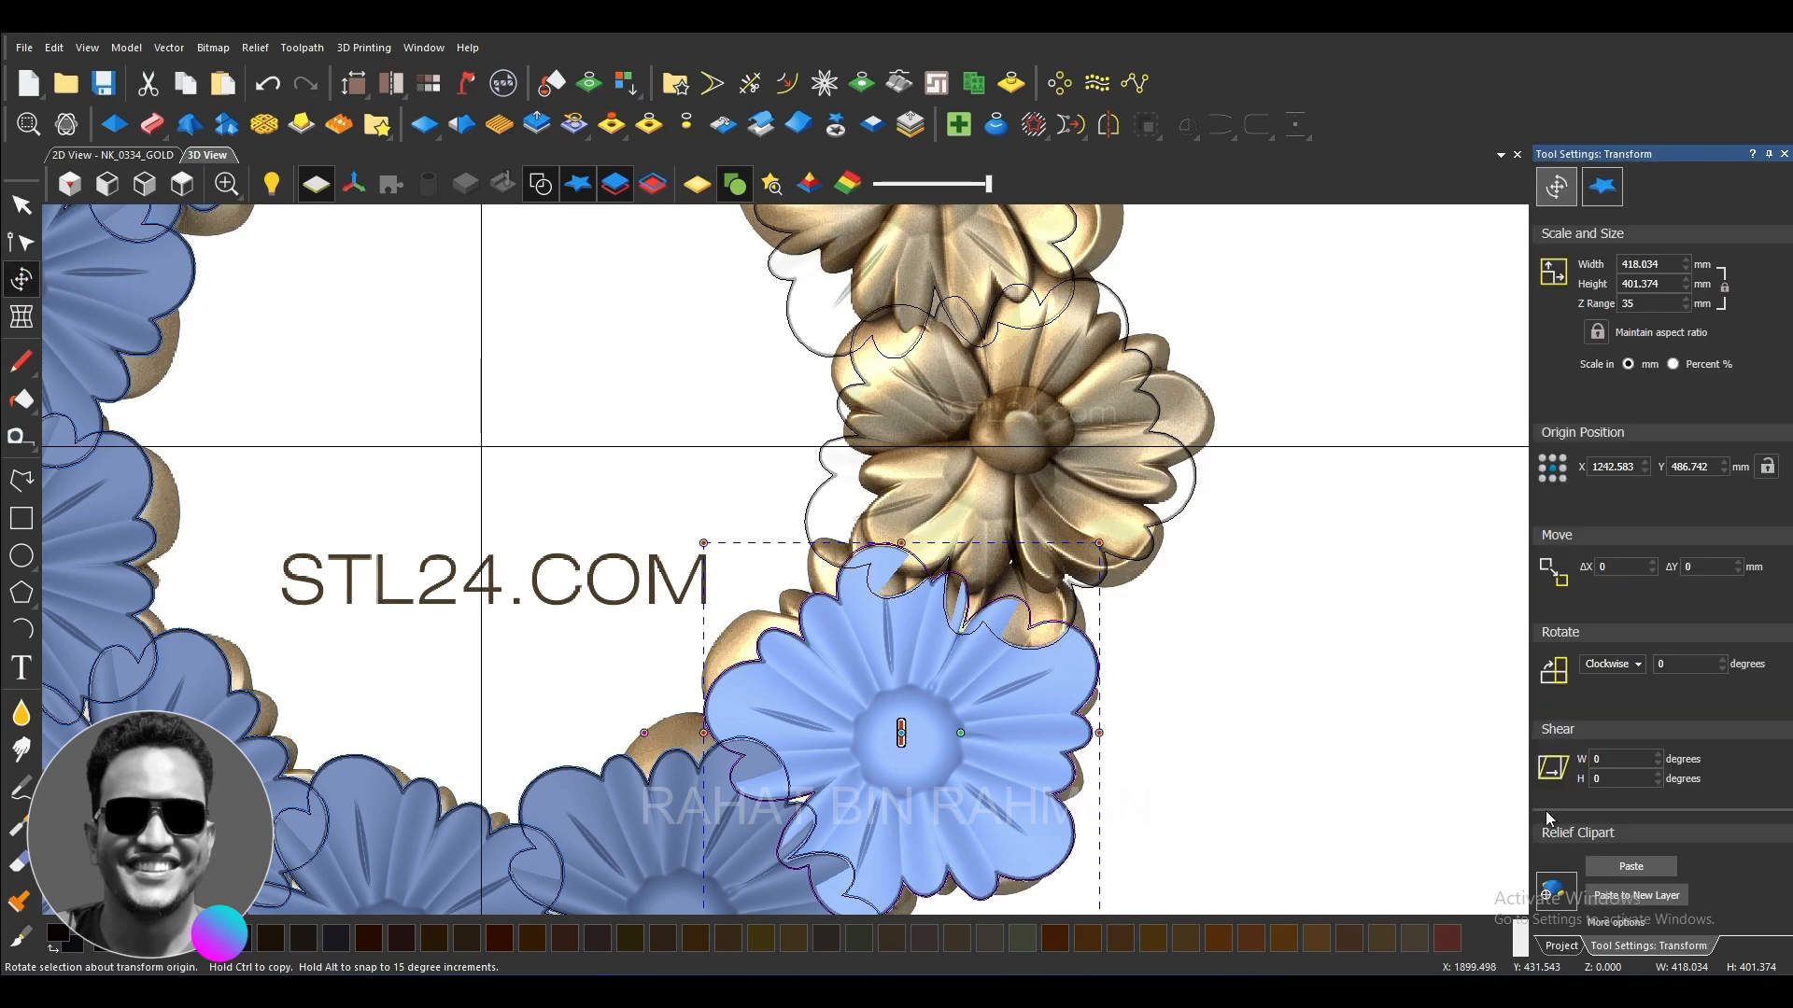
{"action": "left_click", "coordinate": [1610, 899]}
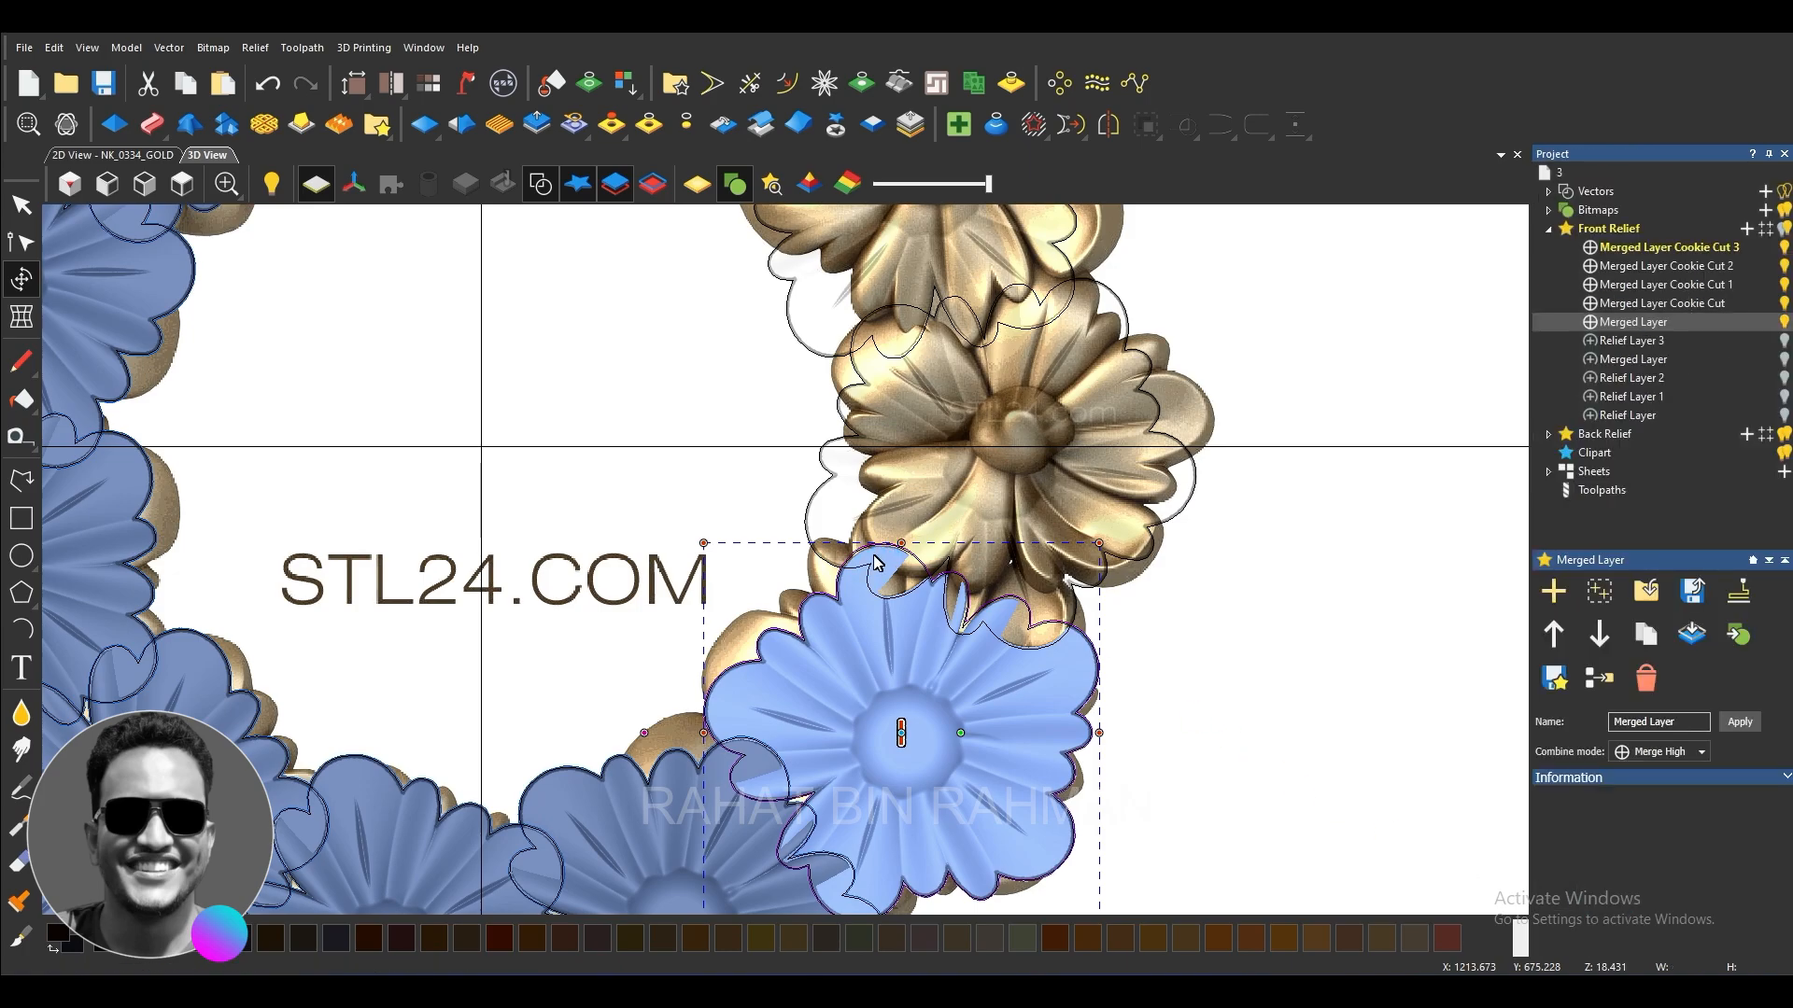
{"action": "key", "text": "Escape"}
{"action": "scroll", "coordinate": [981, 556], "scroll_direction": "down", "scroll_amount": 2}
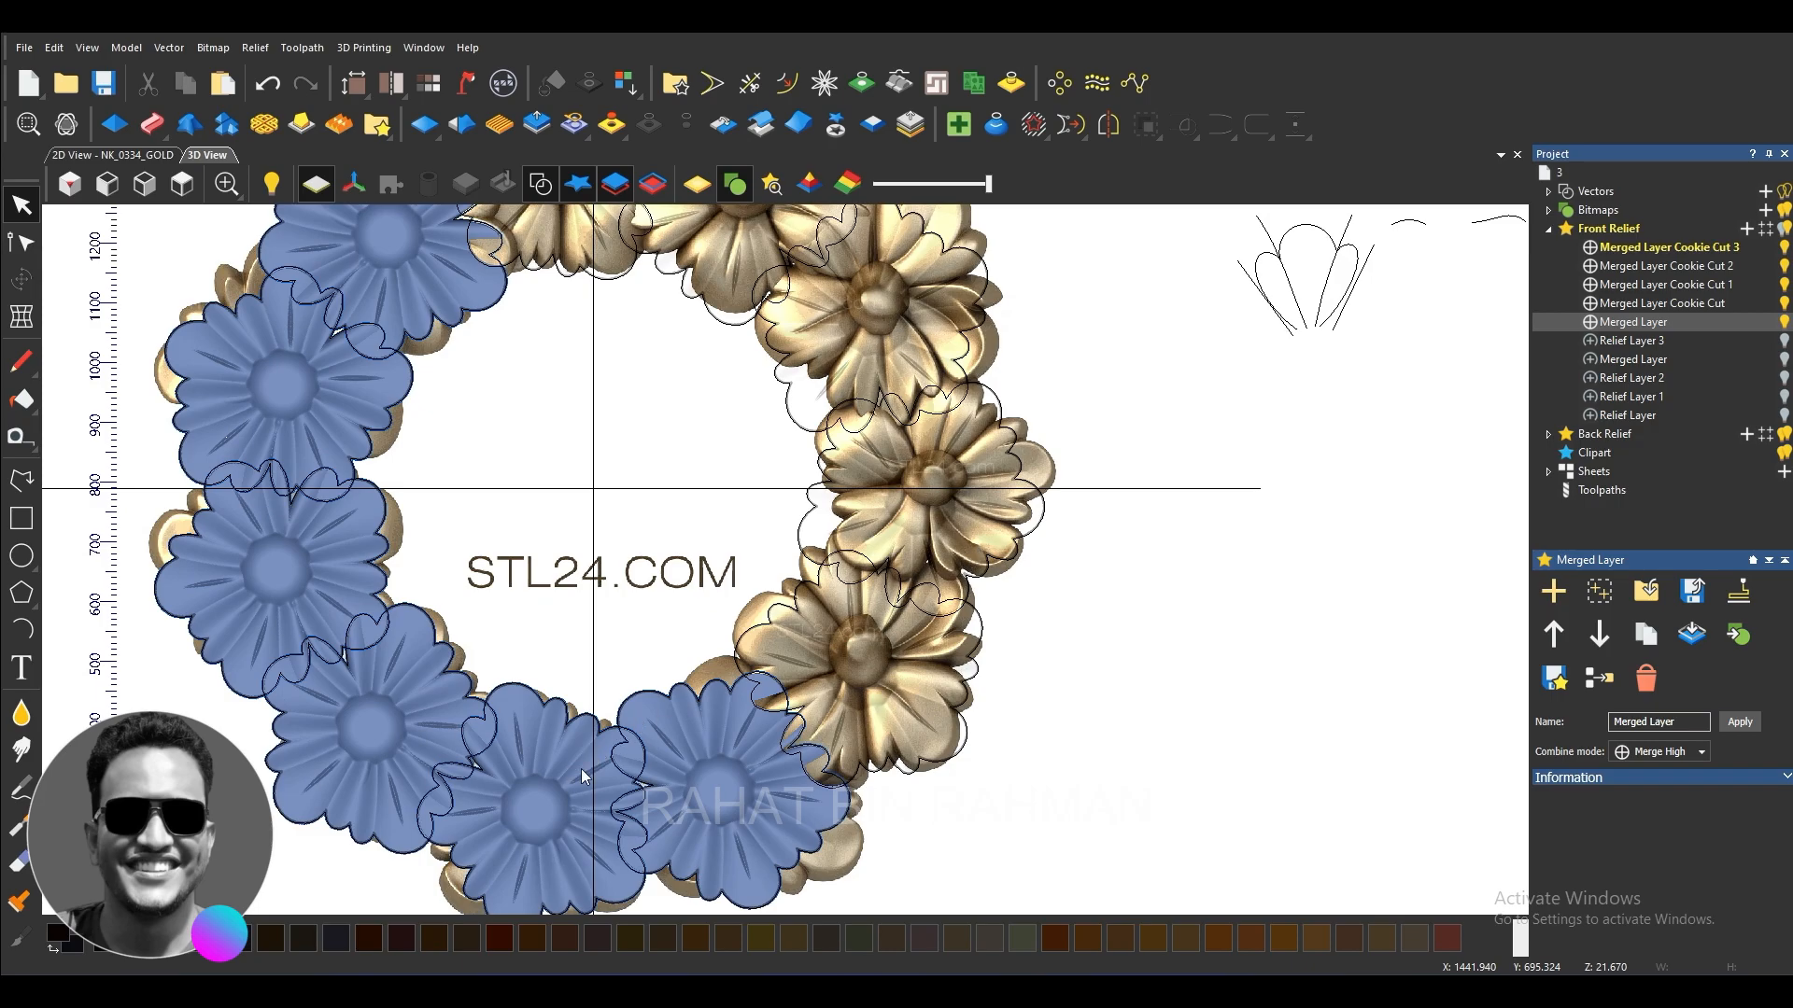
Step: Paste the fifth flower clipart clockwise of the top flower, at the wreath's bottom right of the vertical guide line, into a new relief layer
{"action": "scroll", "coordinate": [602, 761], "scroll_direction": "up", "scroll_amount": 3}
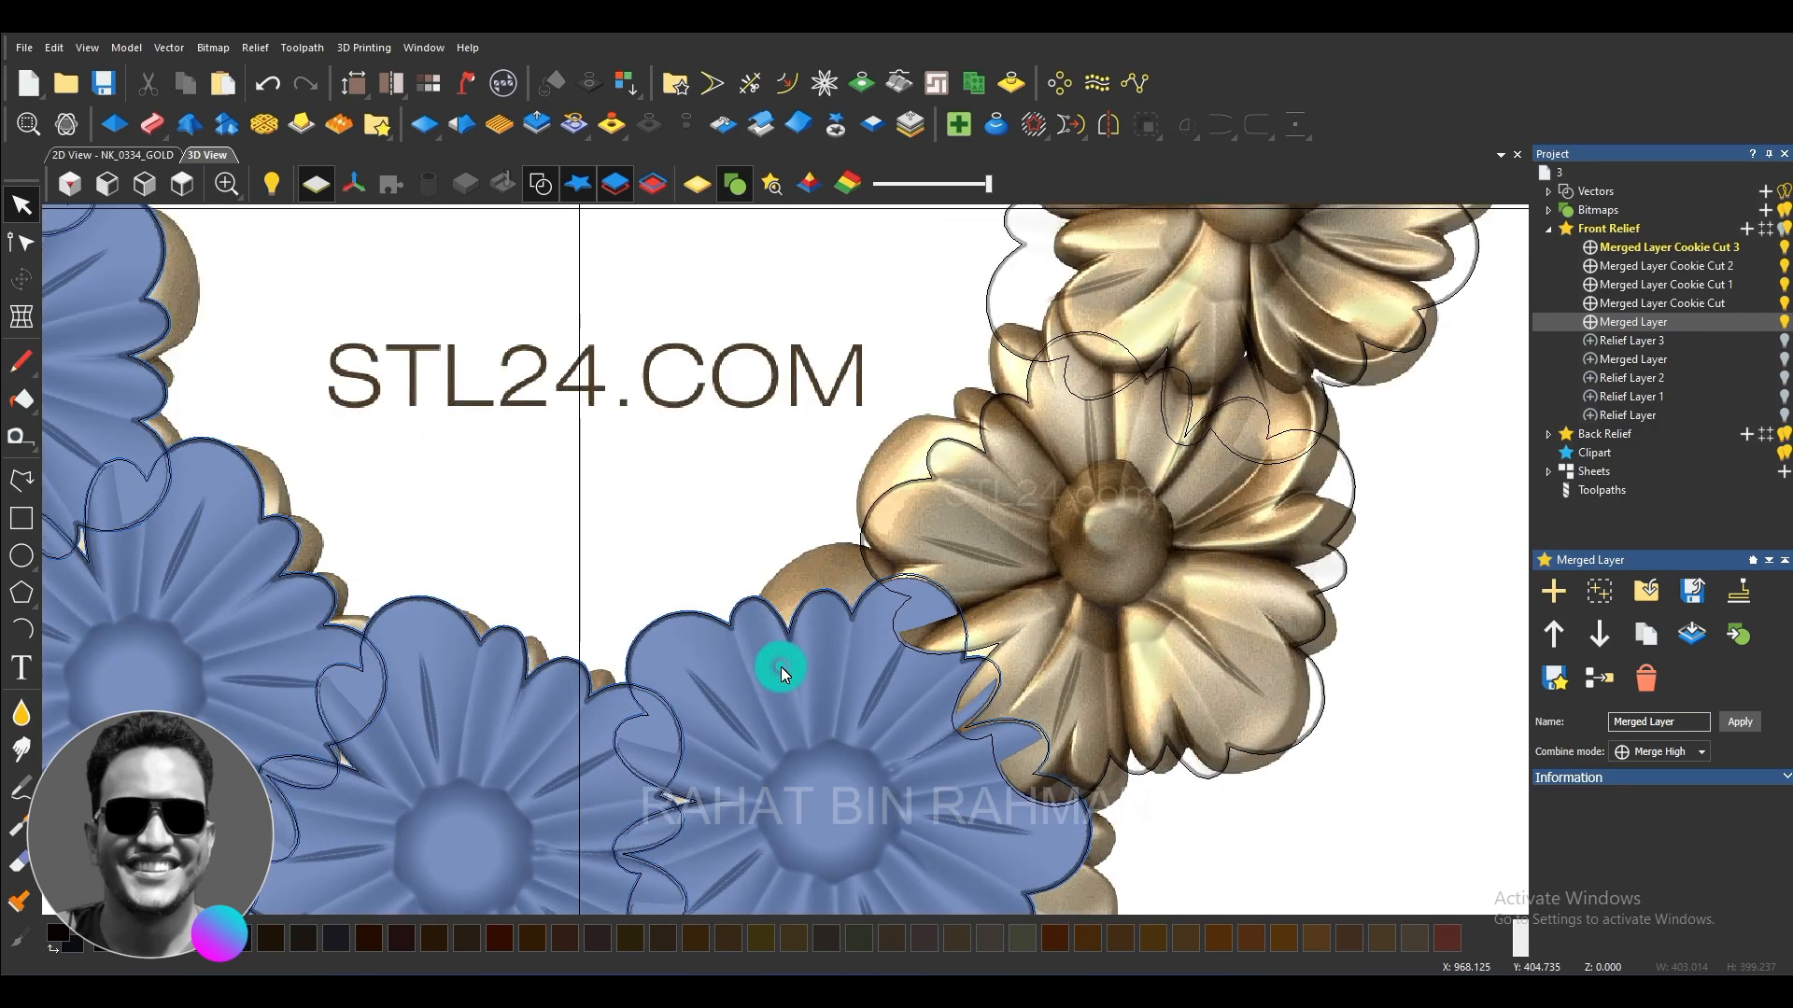
{"action": "left_click", "coordinate": [781, 670]}
{"action": "left_click", "coordinate": [28, 278]}
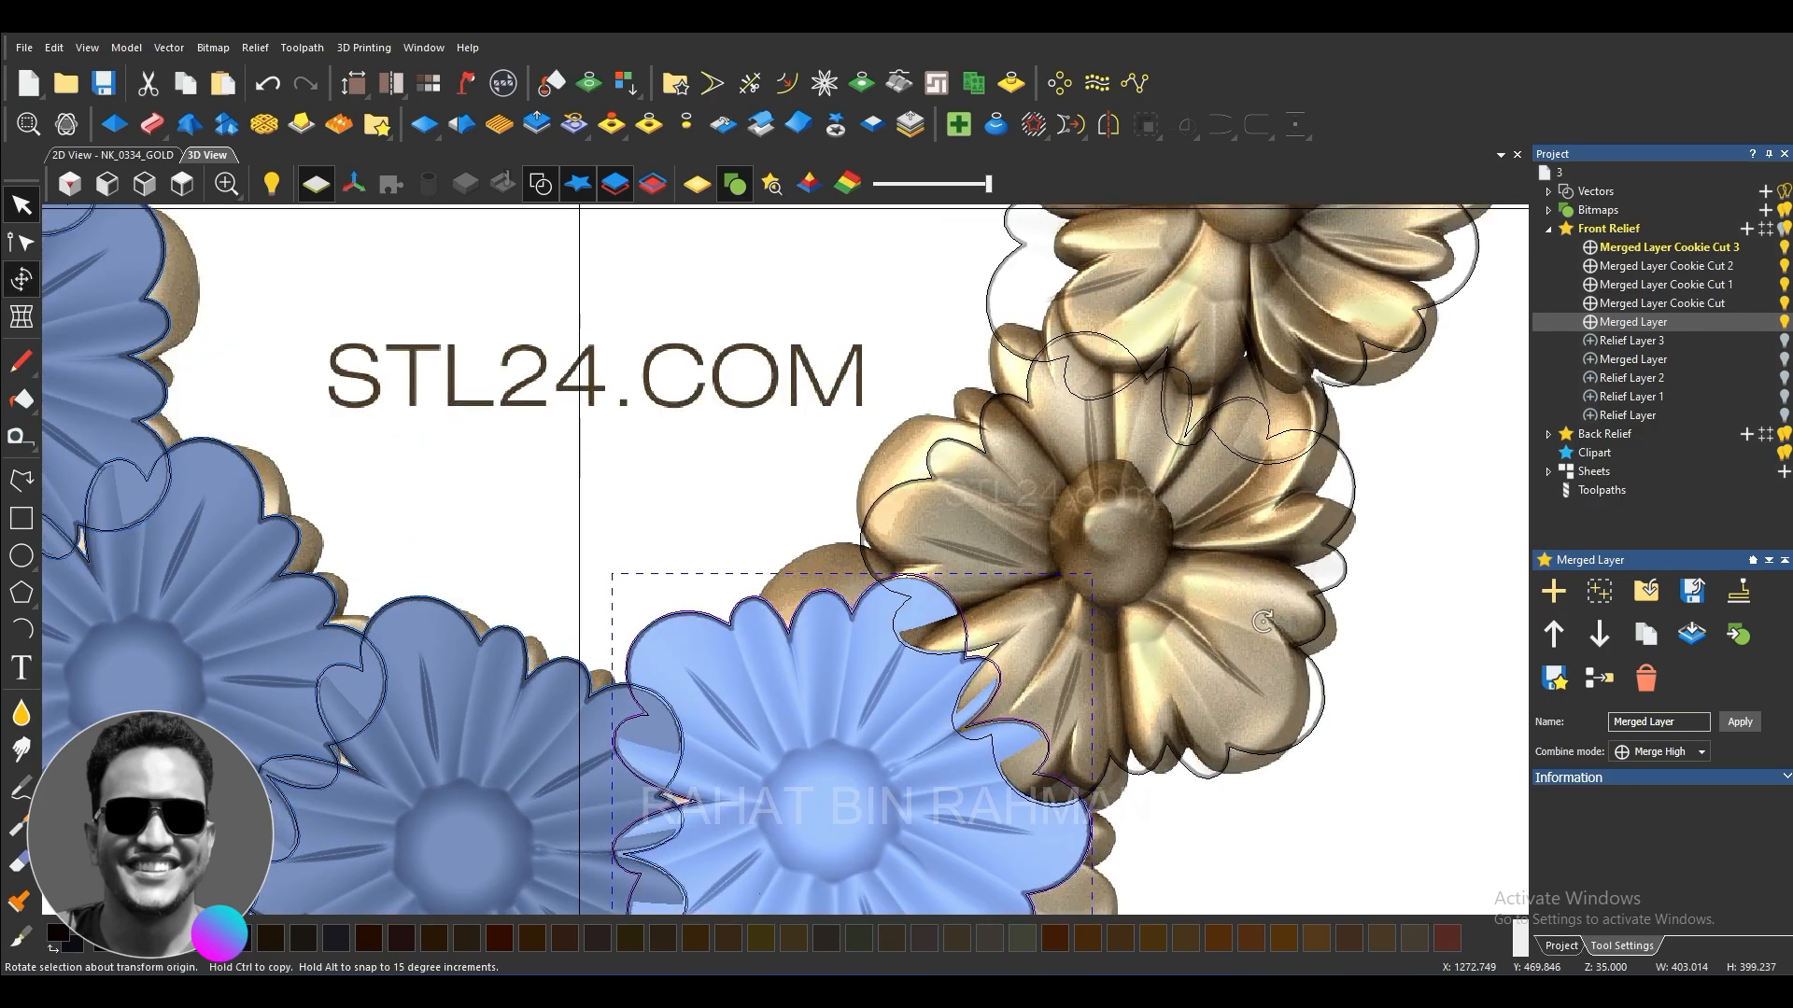
{"action": "left_click", "coordinate": [1636, 895]}
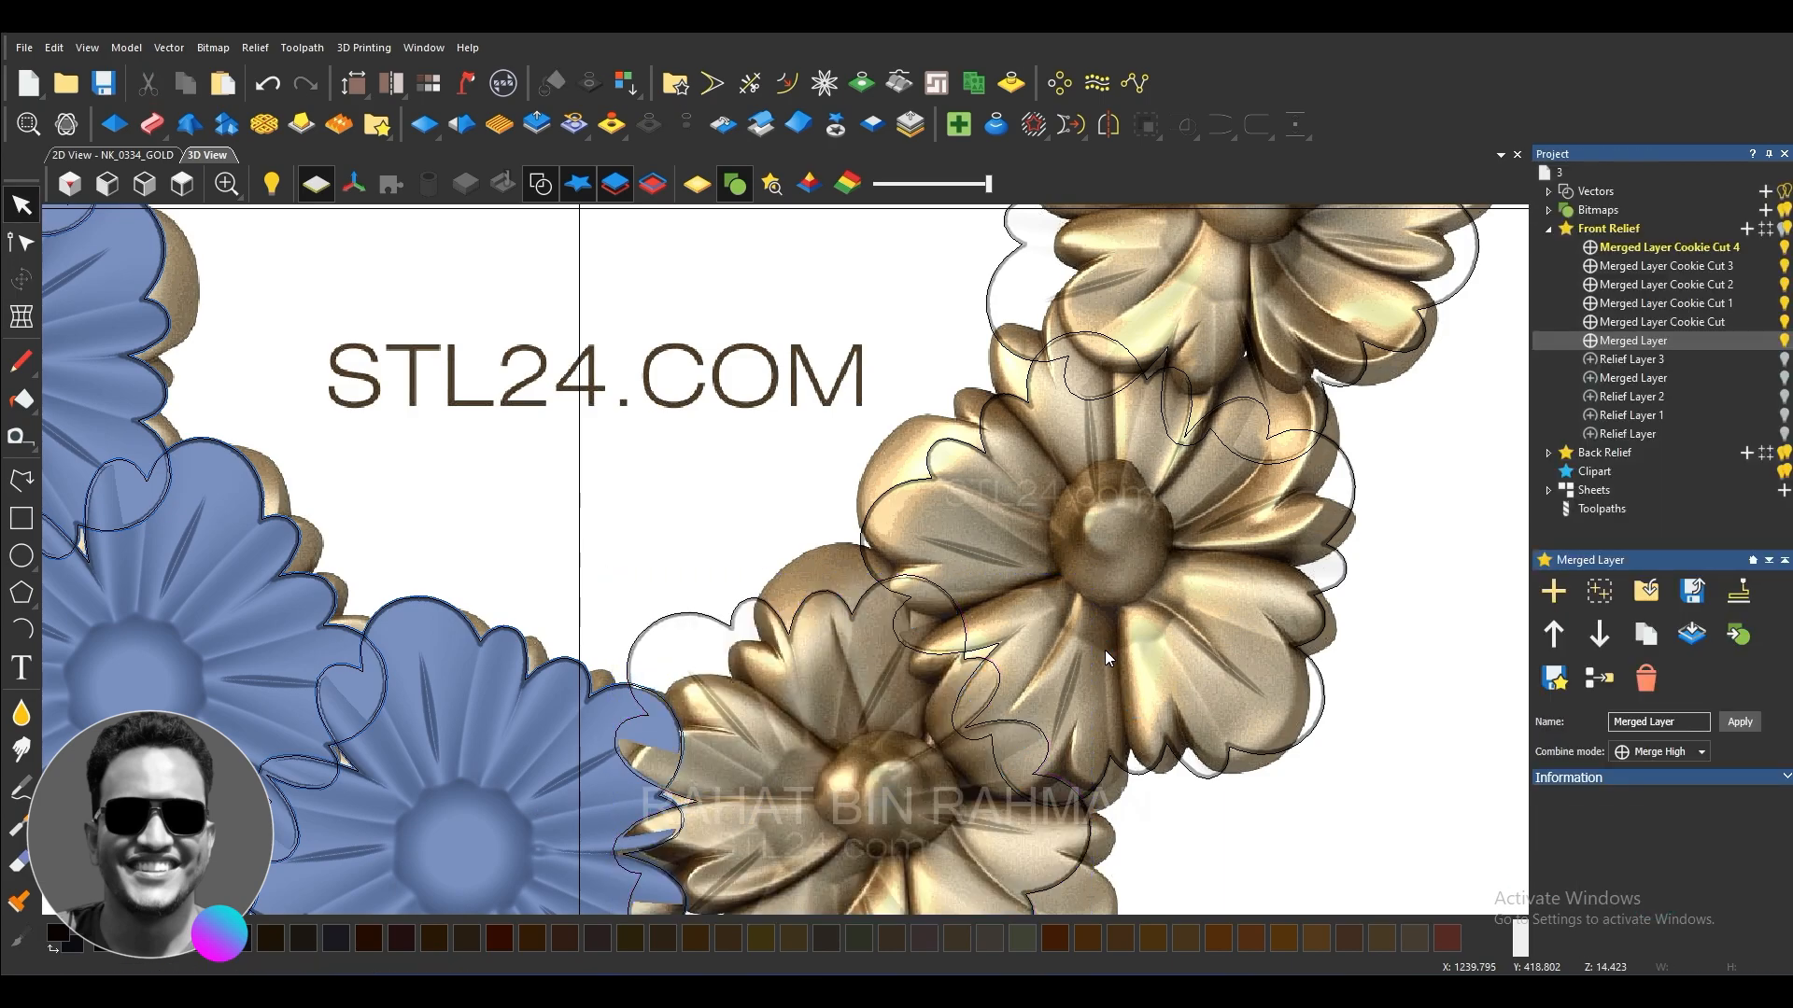
Step: Paste the sixth flower clipart clockwise of the top flower, at the wreath's bottom left of the vertical guide line, into a new relief layer
{"action": "scroll", "coordinate": [1056, 562], "scroll_direction": "down", "scroll_amount": 5}
{"action": "scroll", "coordinate": [577, 646], "scroll_direction": "up", "scroll_amount": 3}
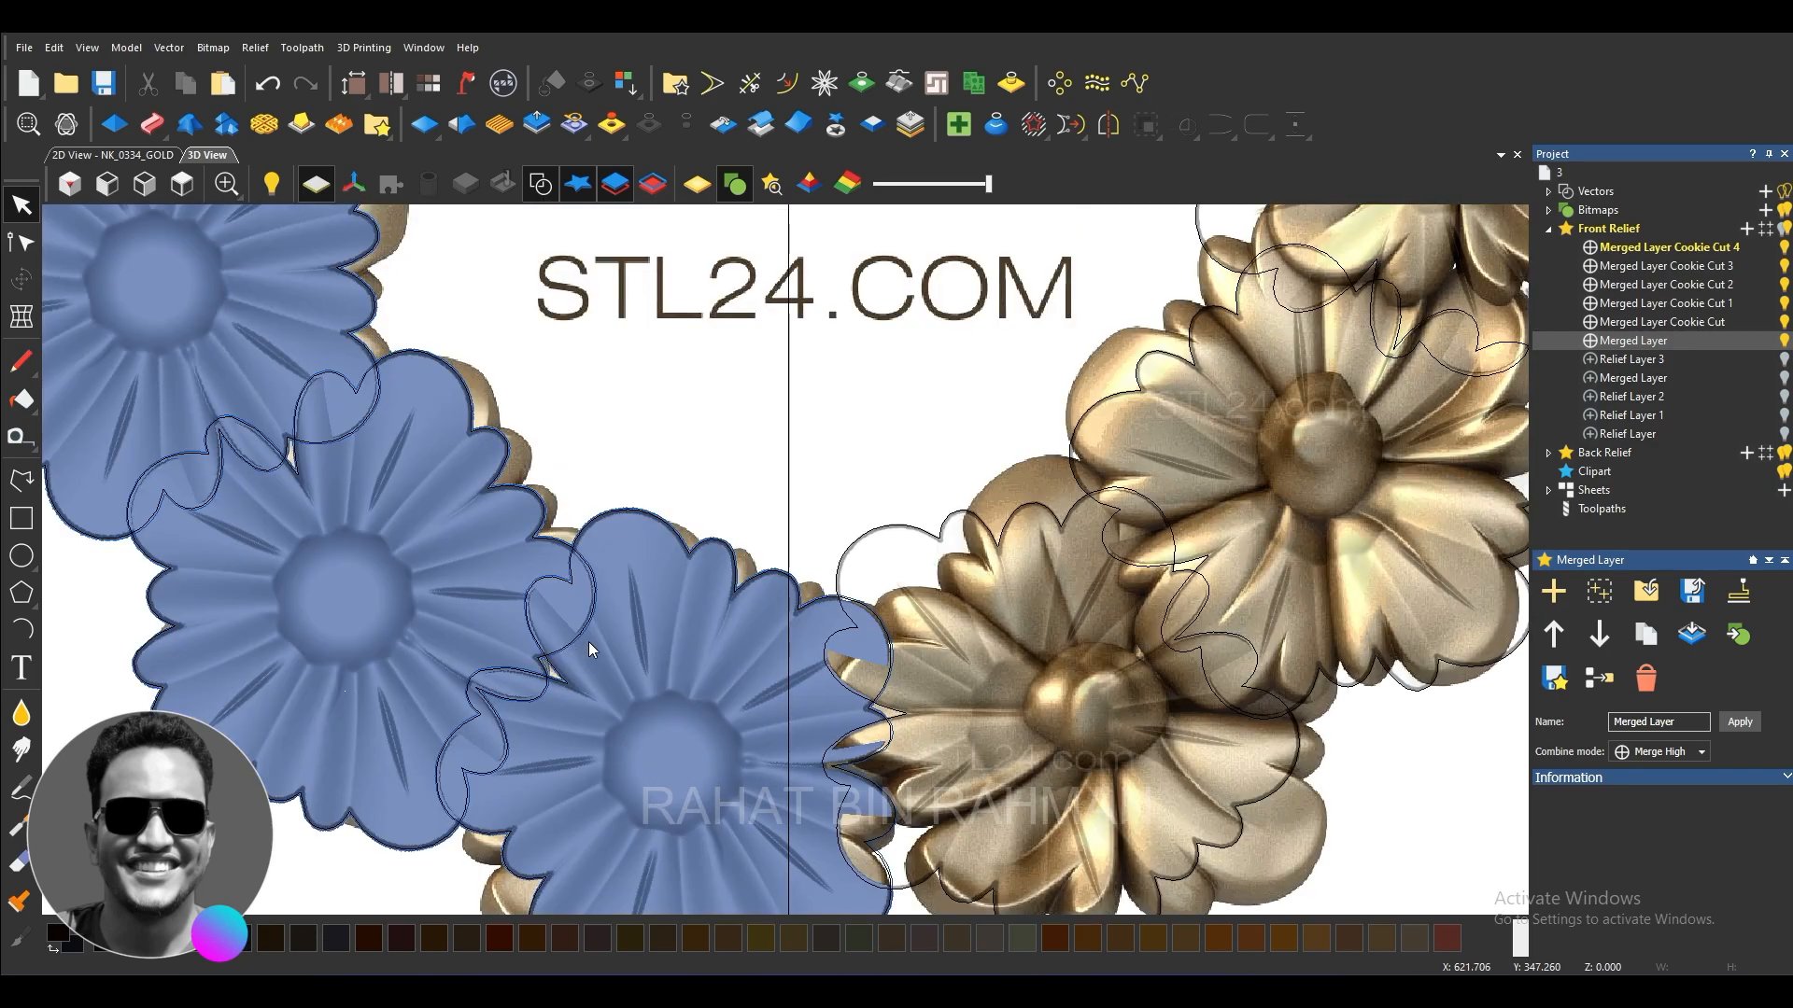
{"action": "left_click", "coordinate": [650, 603]}
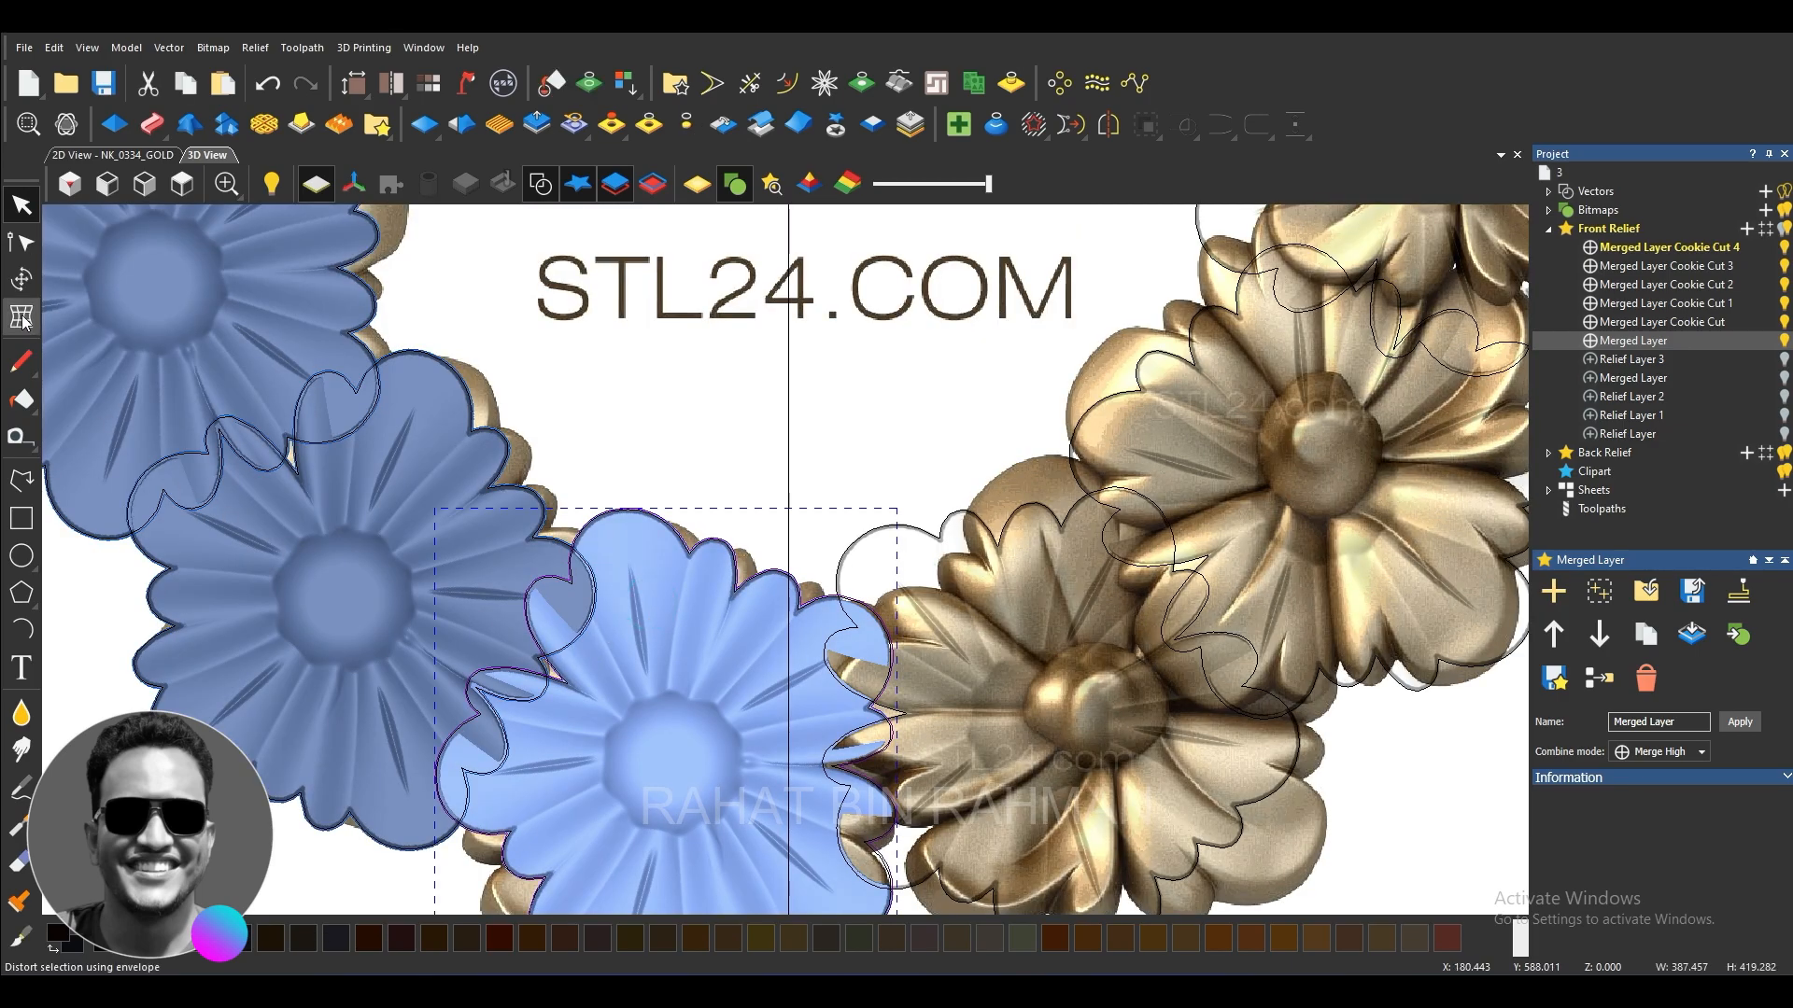
{"action": "left_click", "coordinate": [23, 285]}
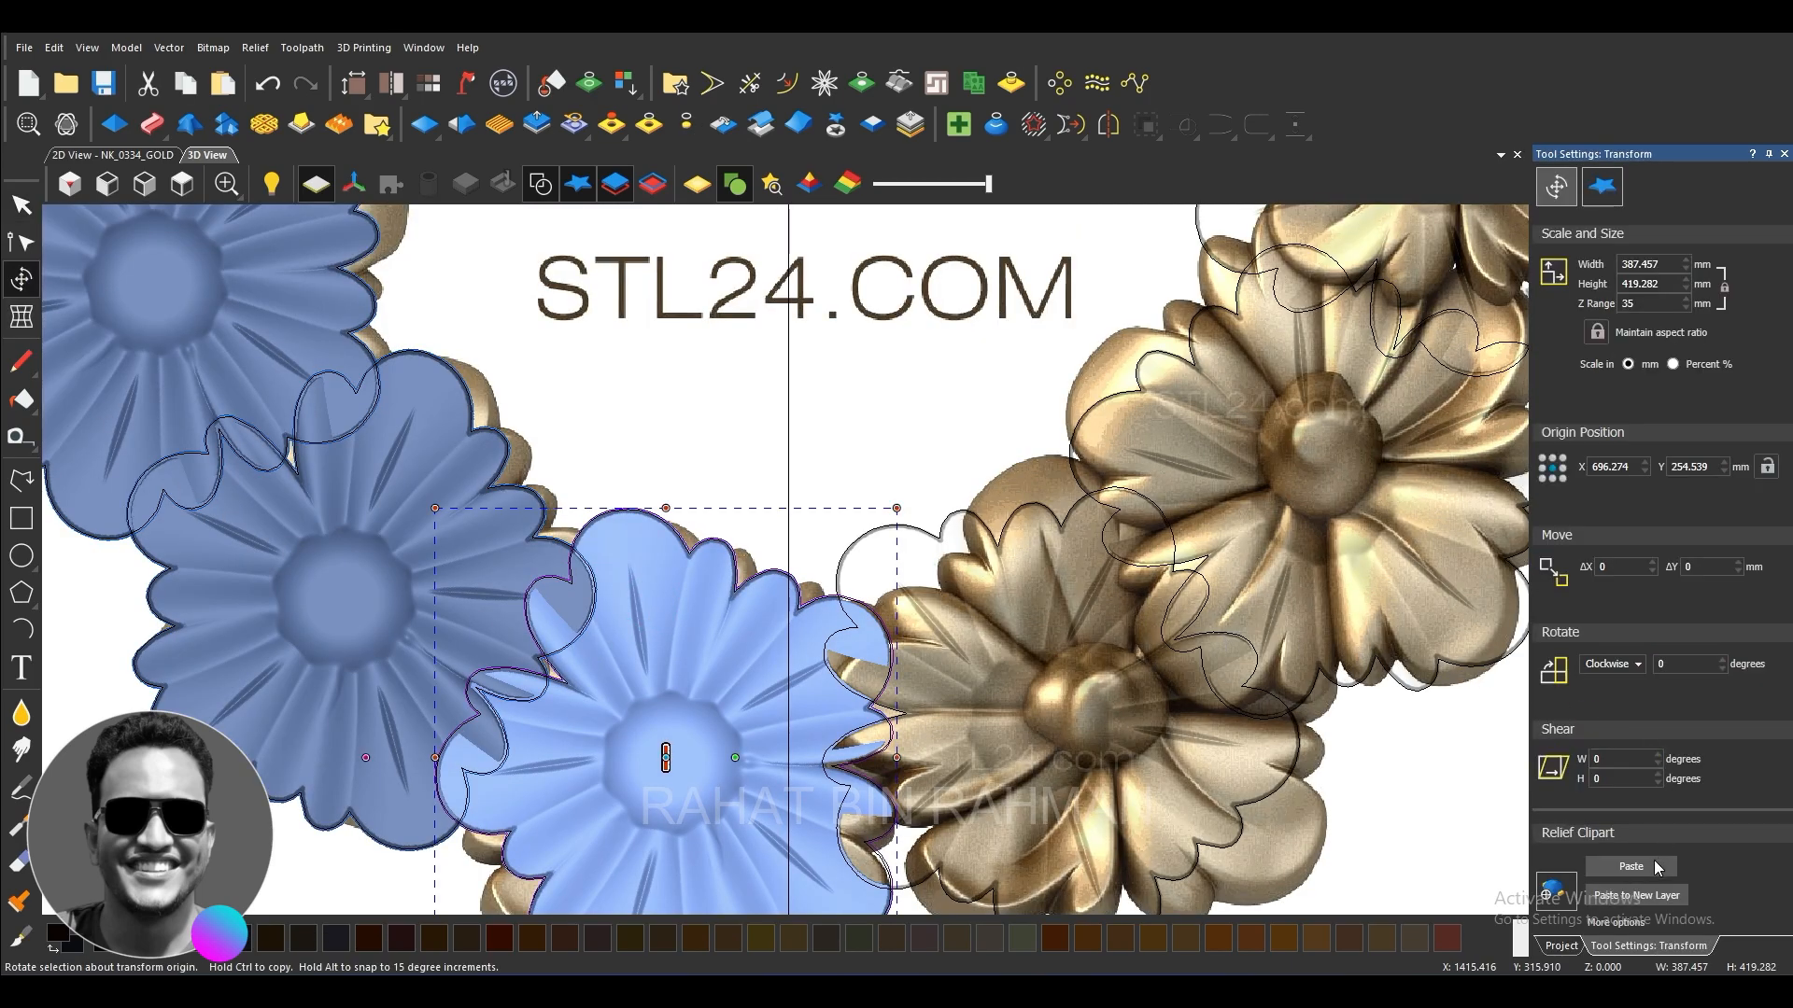
{"action": "left_click", "coordinate": [739, 758]}
{"action": "key", "text": "Escape"}
{"action": "scroll", "coordinate": [619, 629], "scroll_direction": "down", "scroll_amount": 3}
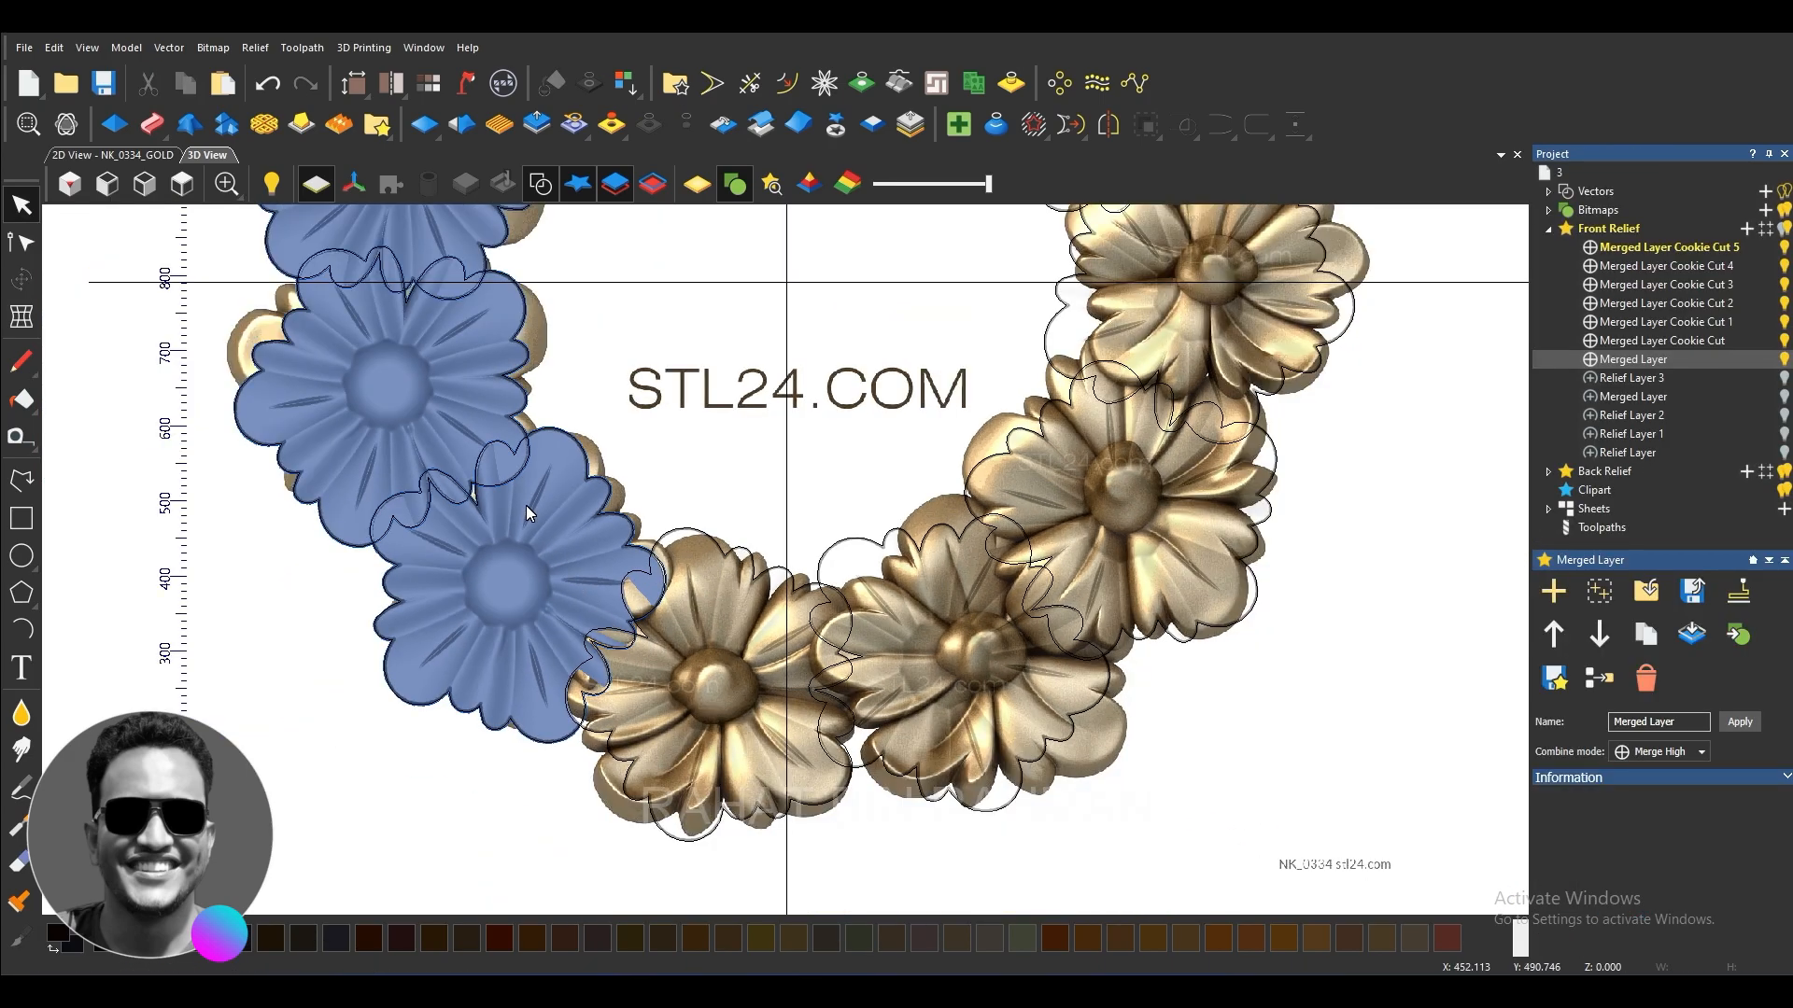
Step: Paste the seventh flower clipart clockwise of the top flower, at the wreath's lower left, into a new relief layer
{"action": "scroll", "coordinate": [528, 512], "scroll_direction": "up", "scroll_amount": 3}
{"action": "left_click", "coordinate": [557, 513]}
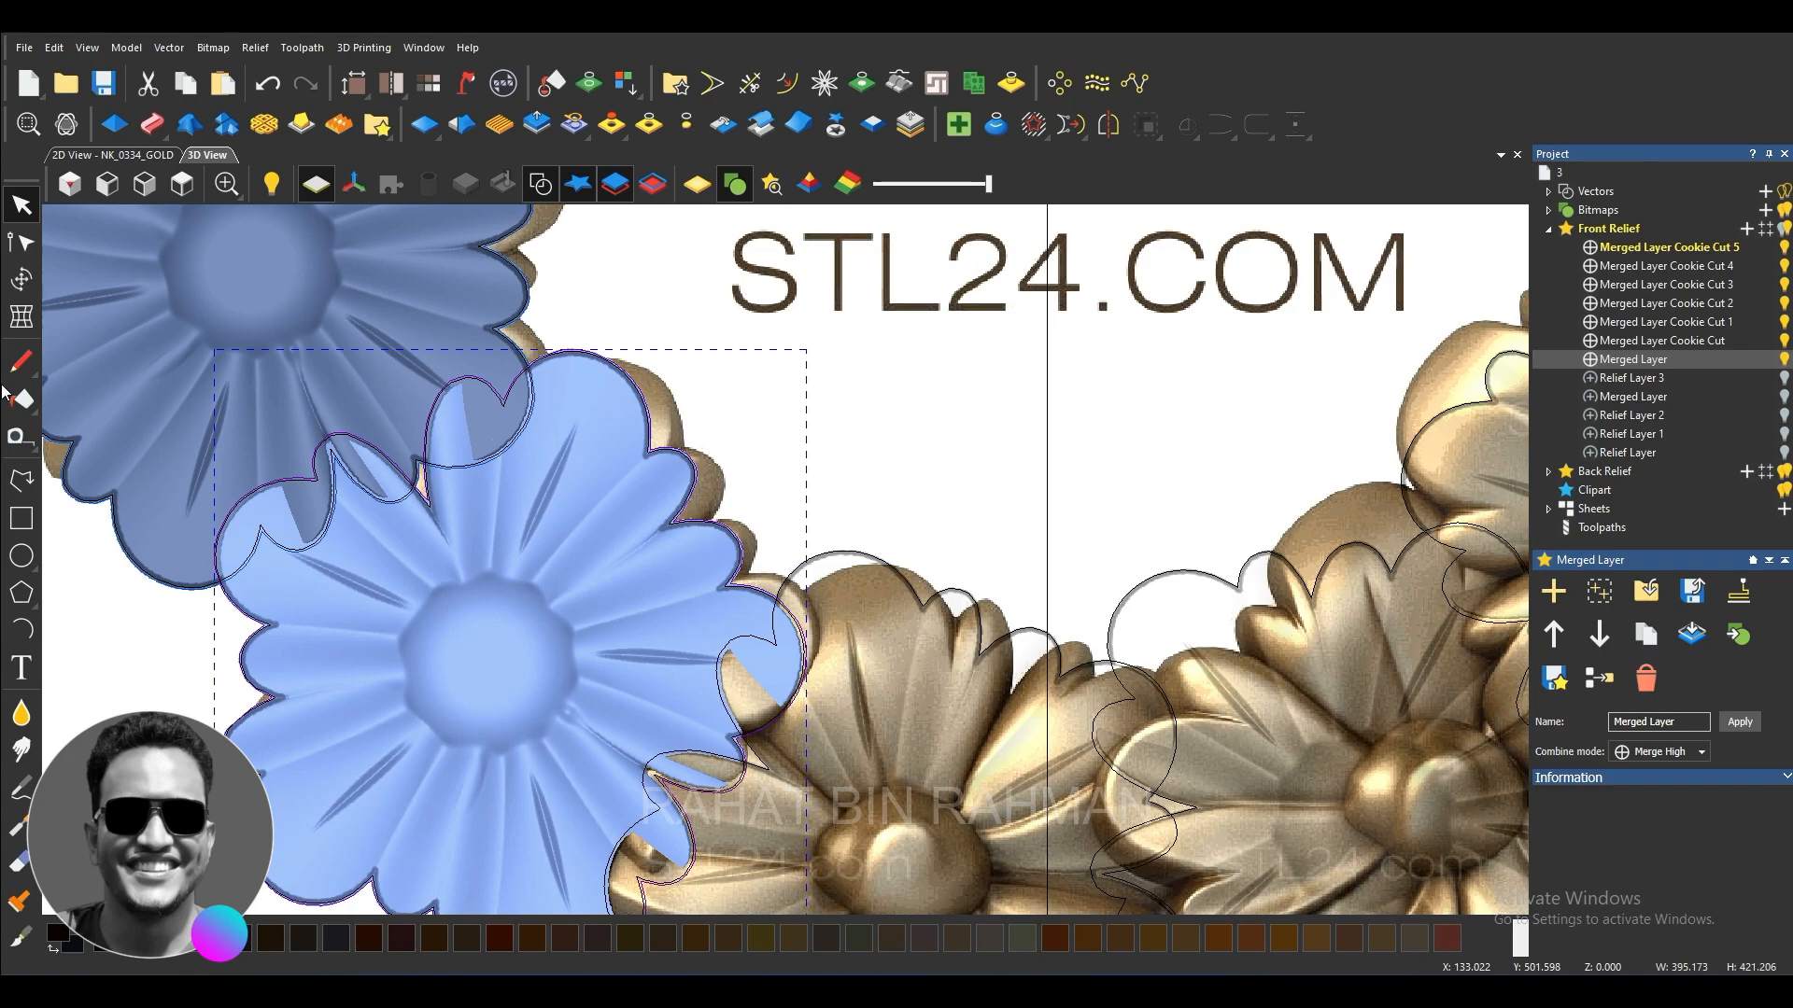
{"action": "left_click", "coordinate": [15, 284]}
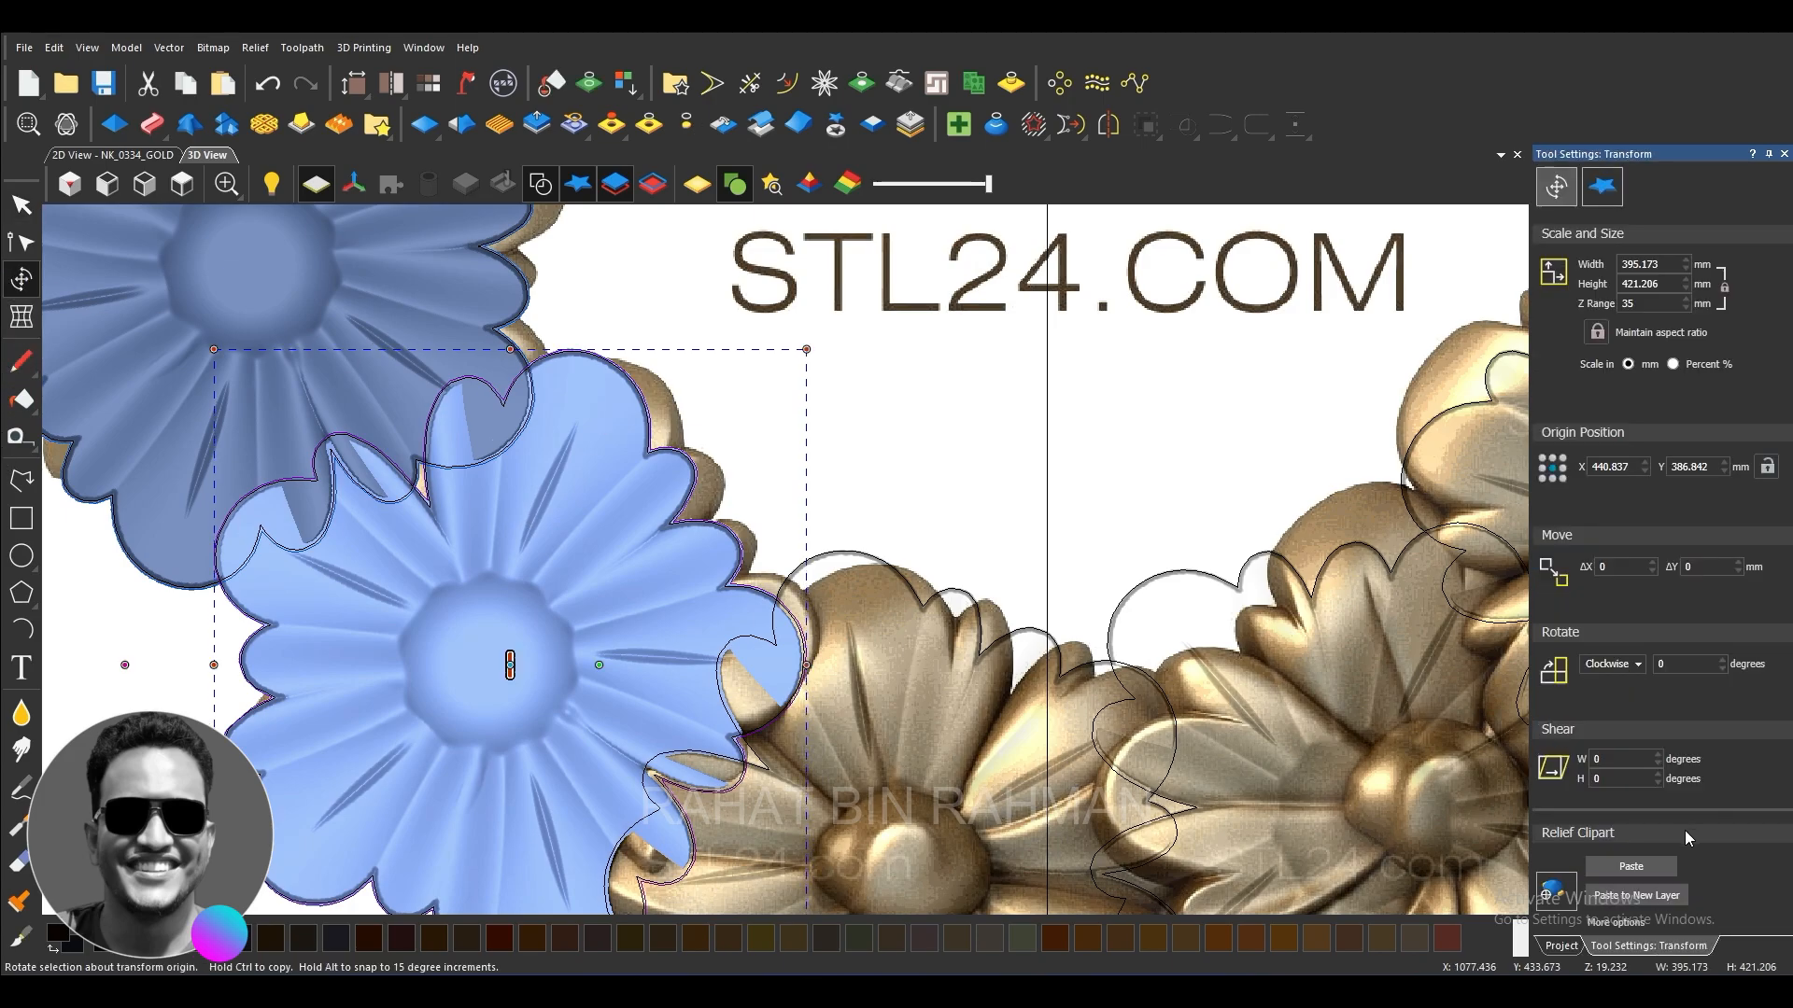
{"action": "left_click", "coordinate": [1632, 896]}
Step: Paste the eighth flower clipart clockwise of the top flower, just below the horizontal guide line, into a new relief layer
{"action": "scroll", "coordinate": [910, 736], "scroll_direction": "down", "scroll_amount": 5}
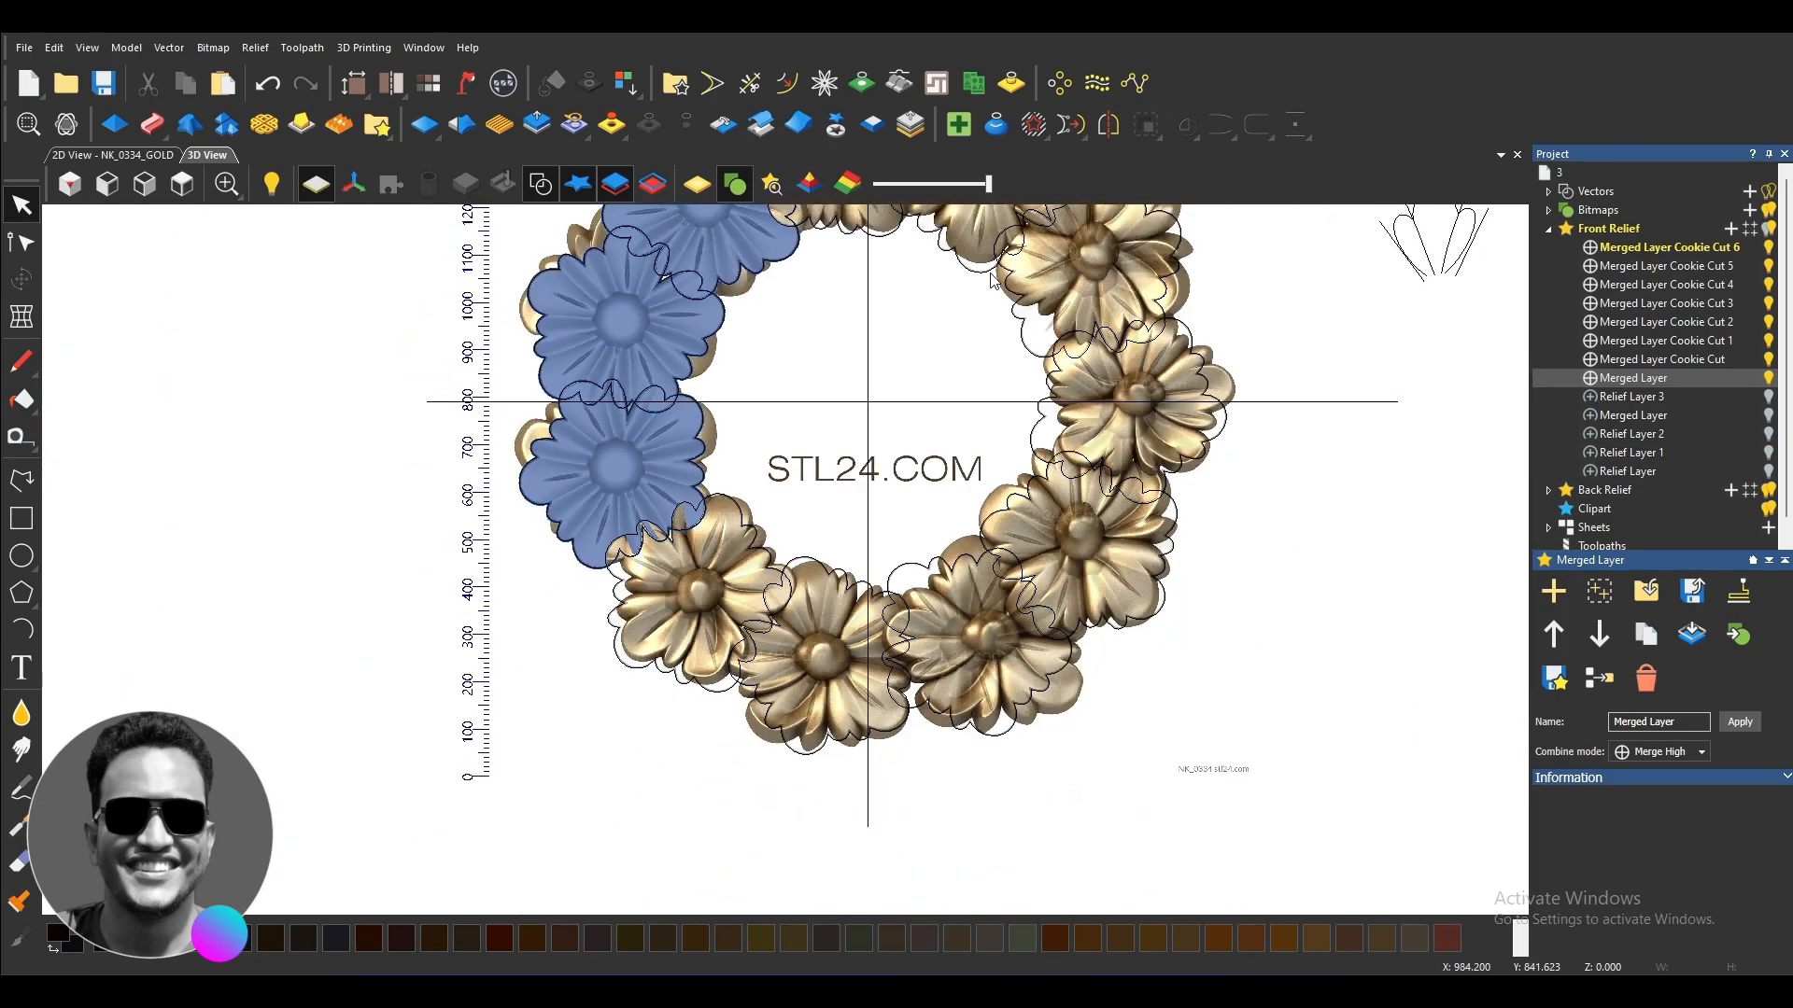
{"action": "left_click", "coordinate": [653, 452]}
{"action": "left_click", "coordinate": [21, 280]}
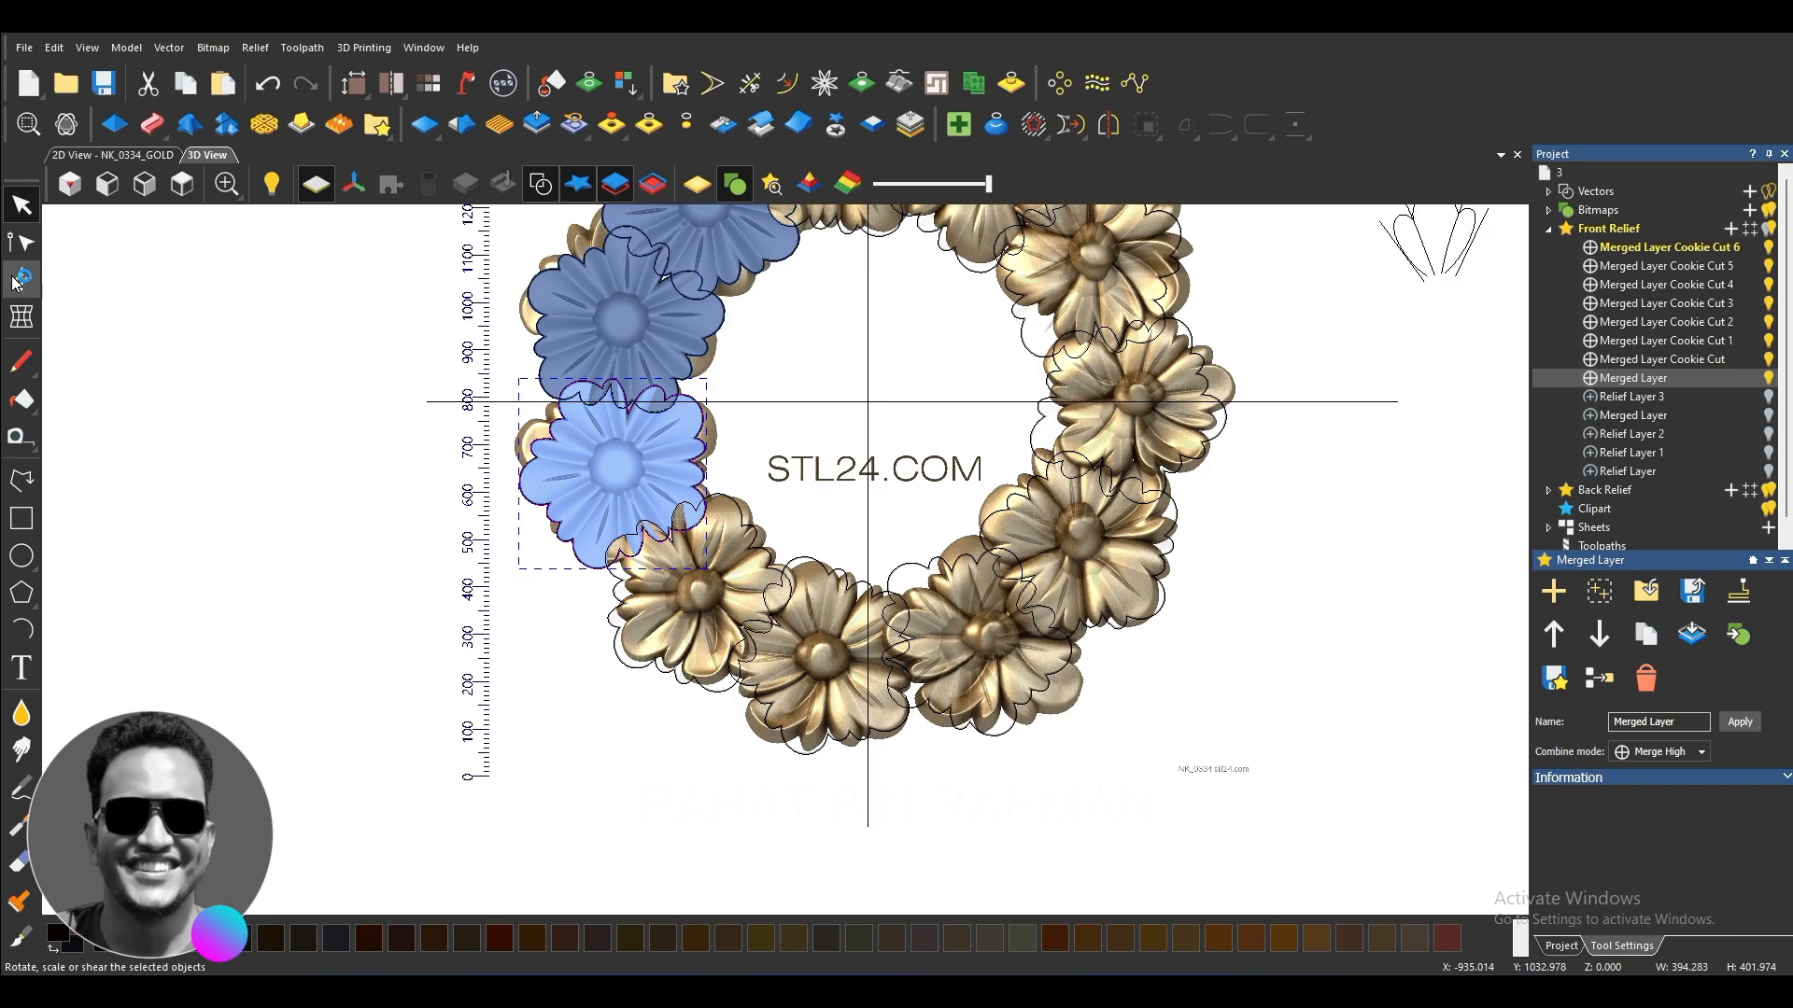
{"action": "left_click", "coordinate": [1633, 898]}
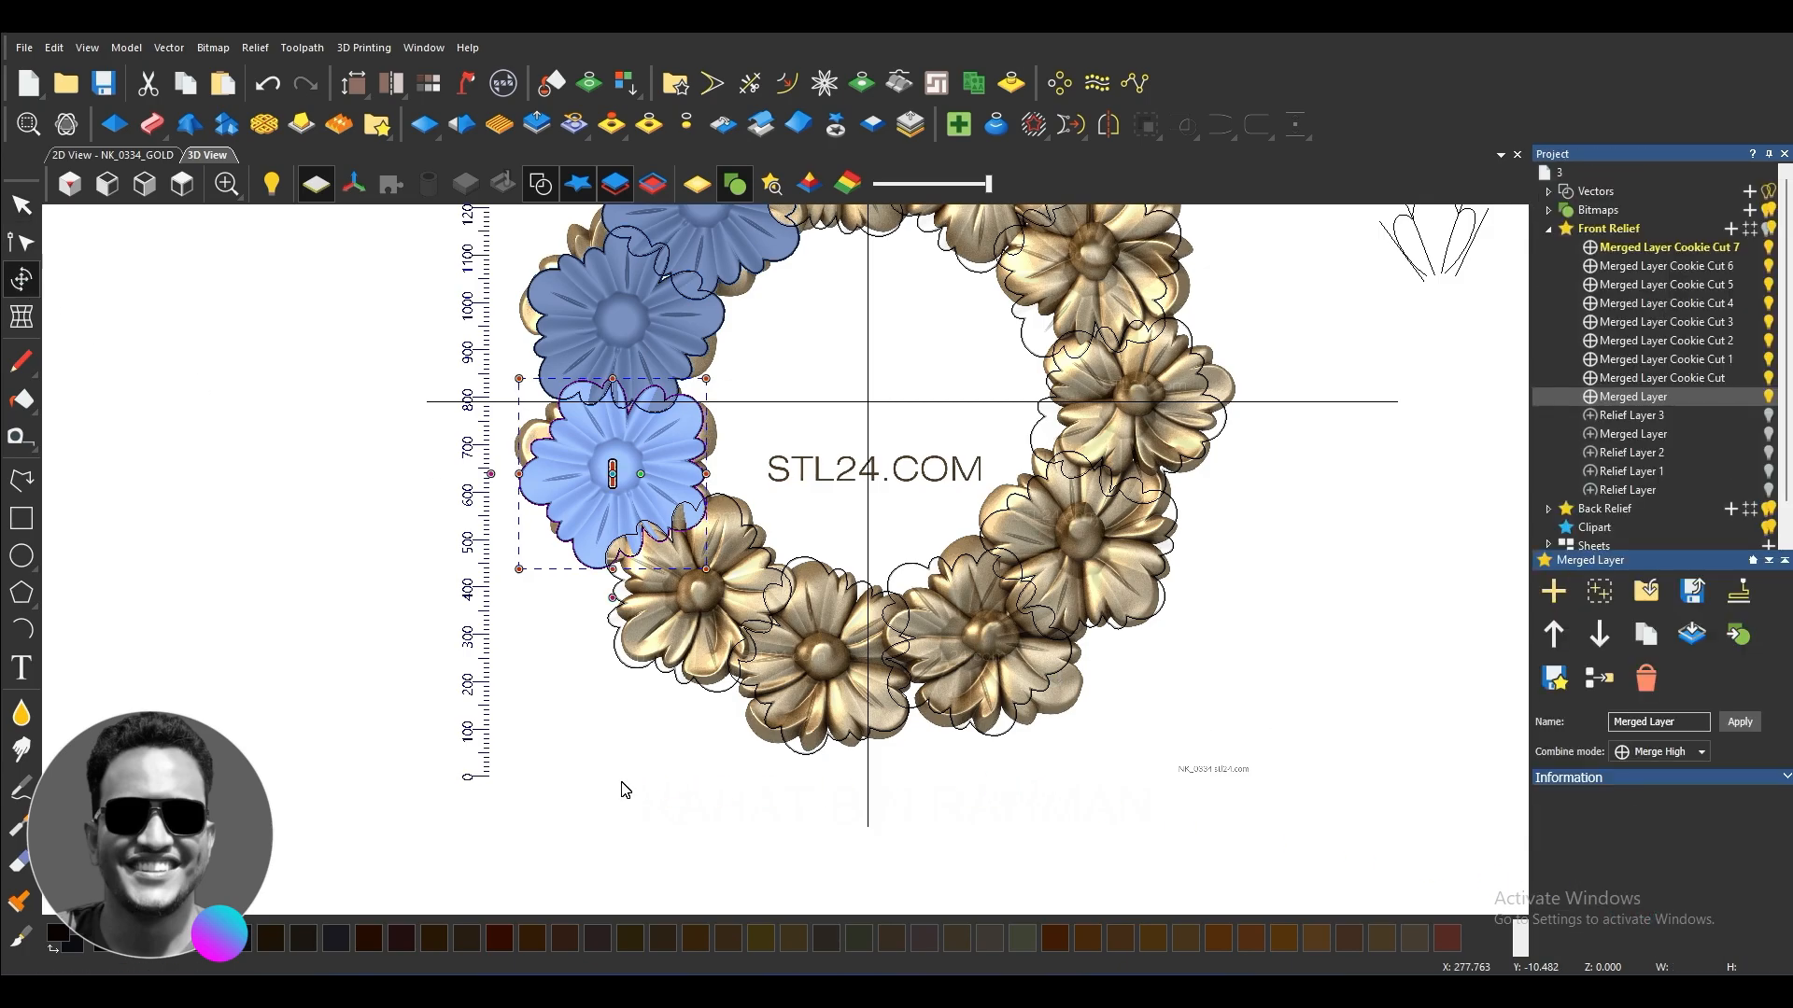
Step: Paste the ninth flower clipart clockwise of the top flower, just above the horizontal guide line, into a new relief layer
{"action": "scroll", "coordinate": [620, 786], "scroll_direction": "down", "scroll_amount": 2}
{"action": "scroll", "coordinate": [711, 405], "scroll_direction": "up", "scroll_amount": 4}
{"action": "scroll", "coordinate": [711, 405], "scroll_direction": "up", "scroll_amount": 1}
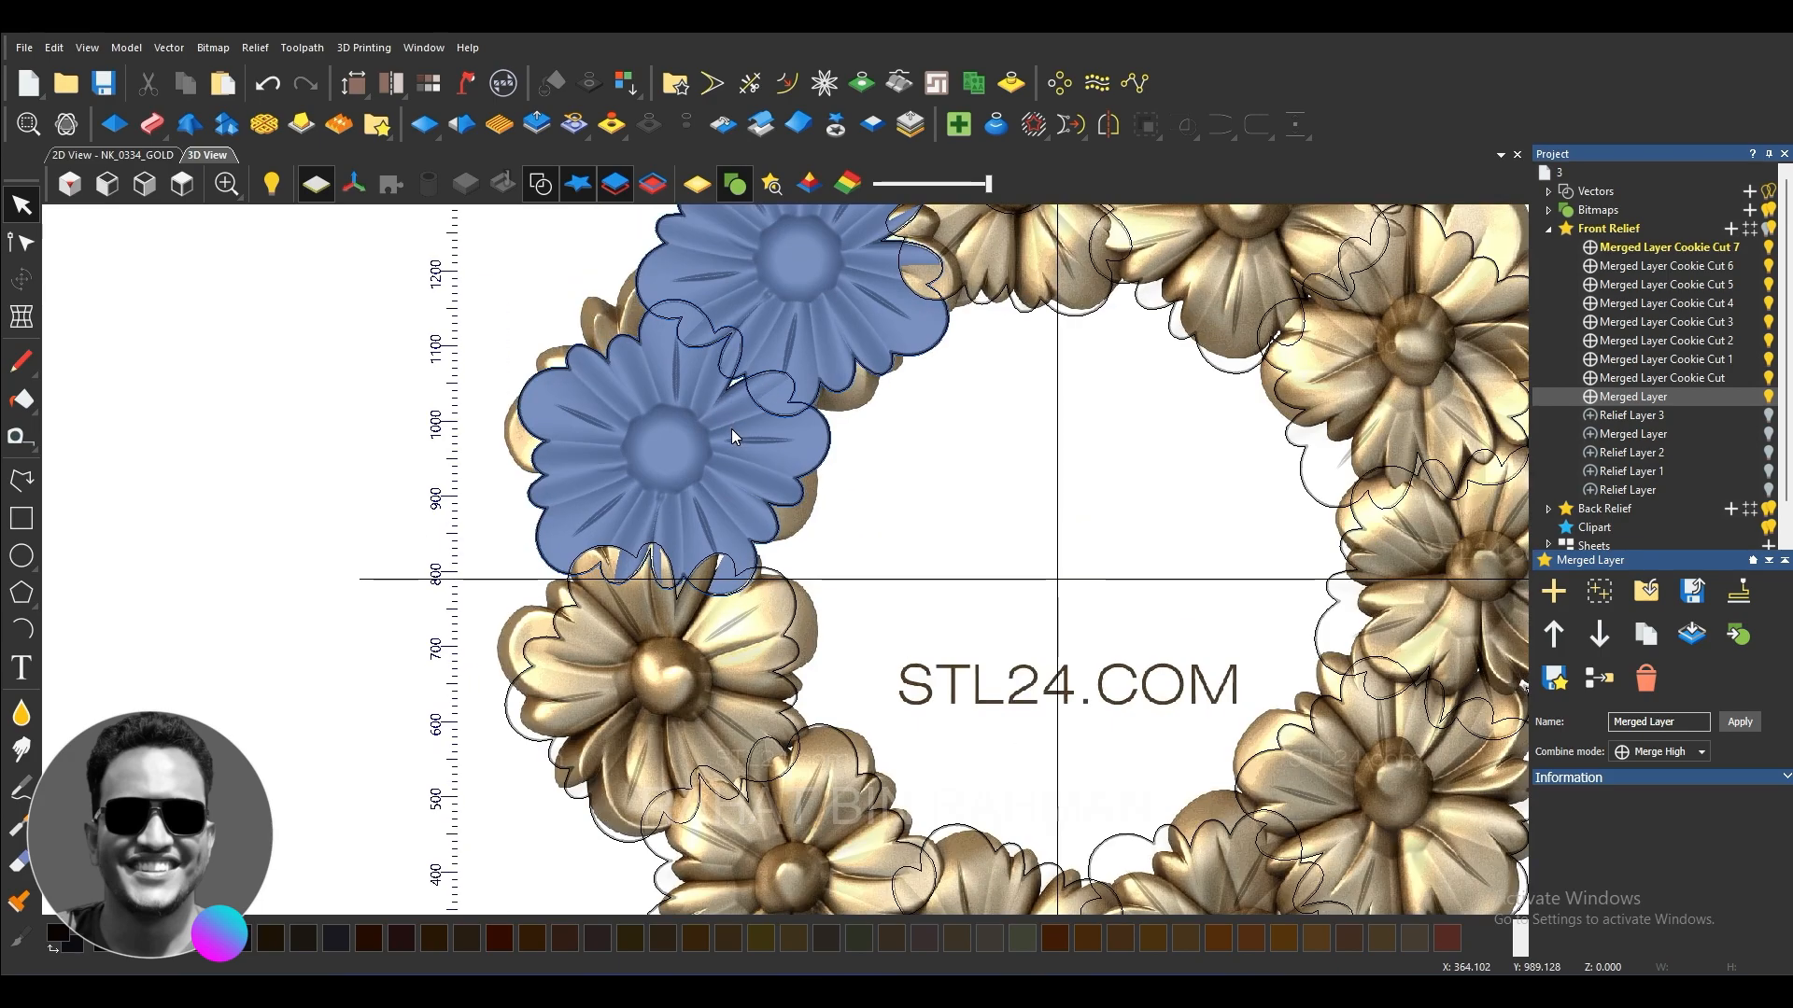
{"action": "left_click", "coordinate": [733, 432]}
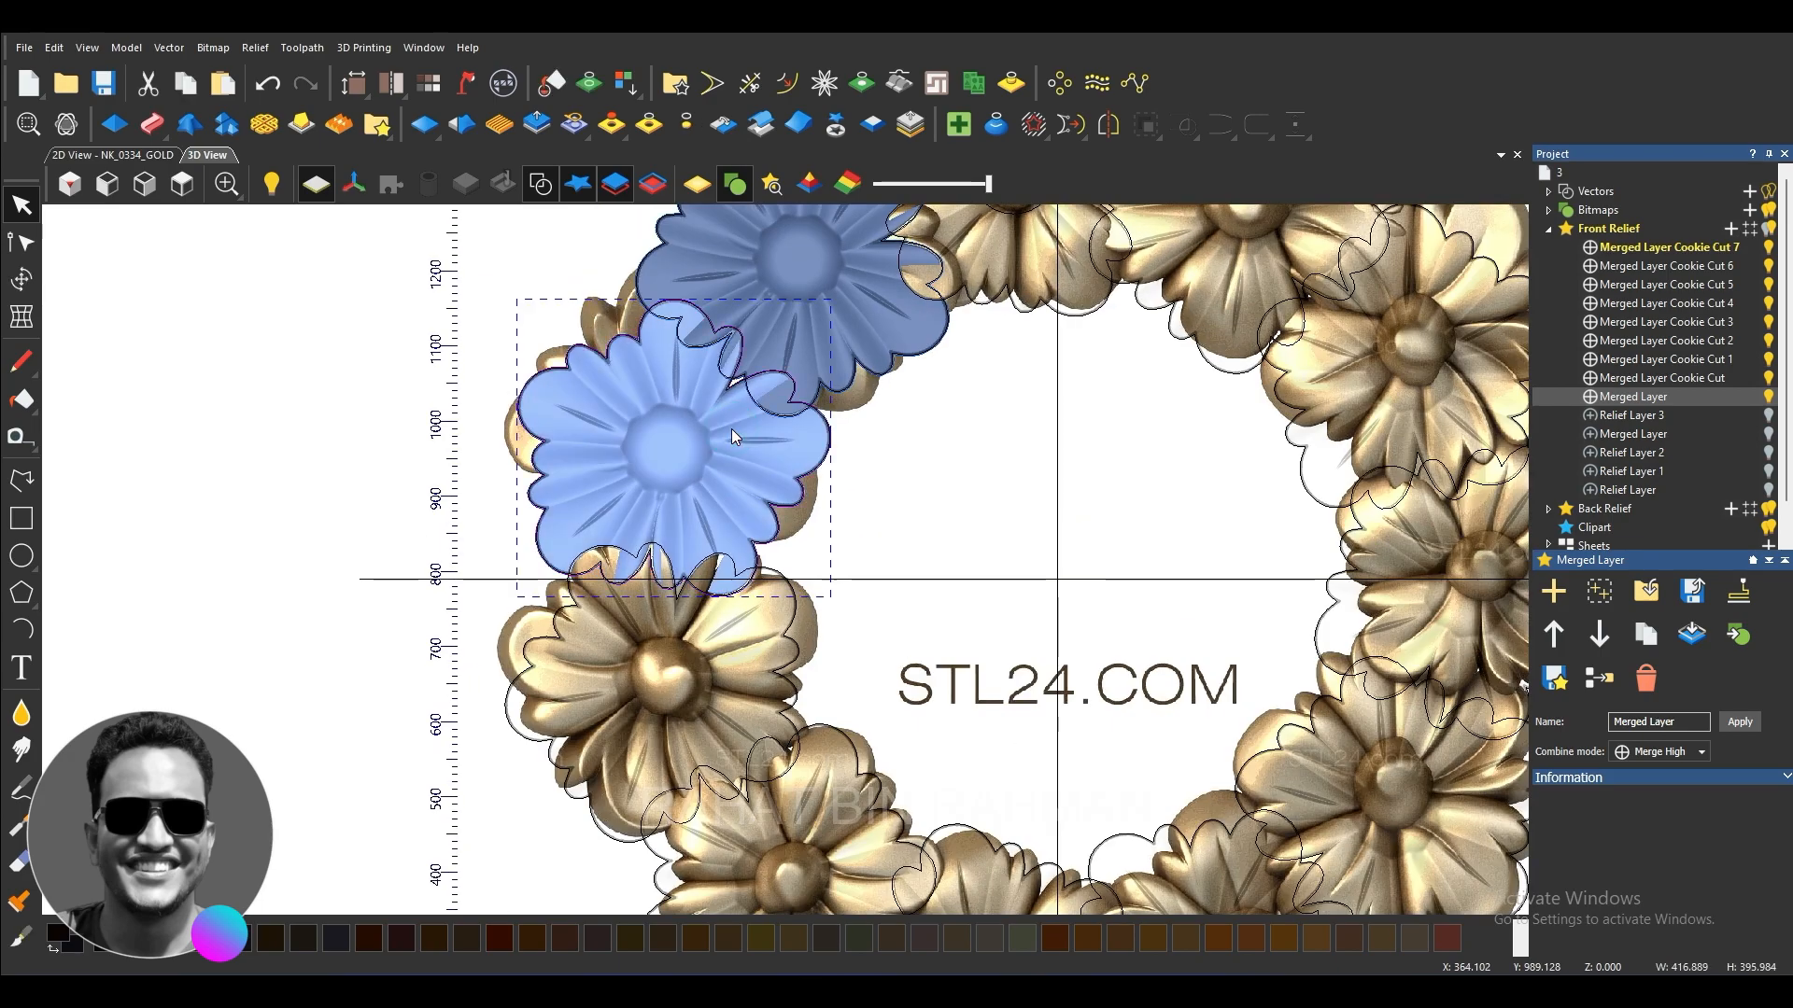
{"action": "left_click", "coordinate": [31, 282]}
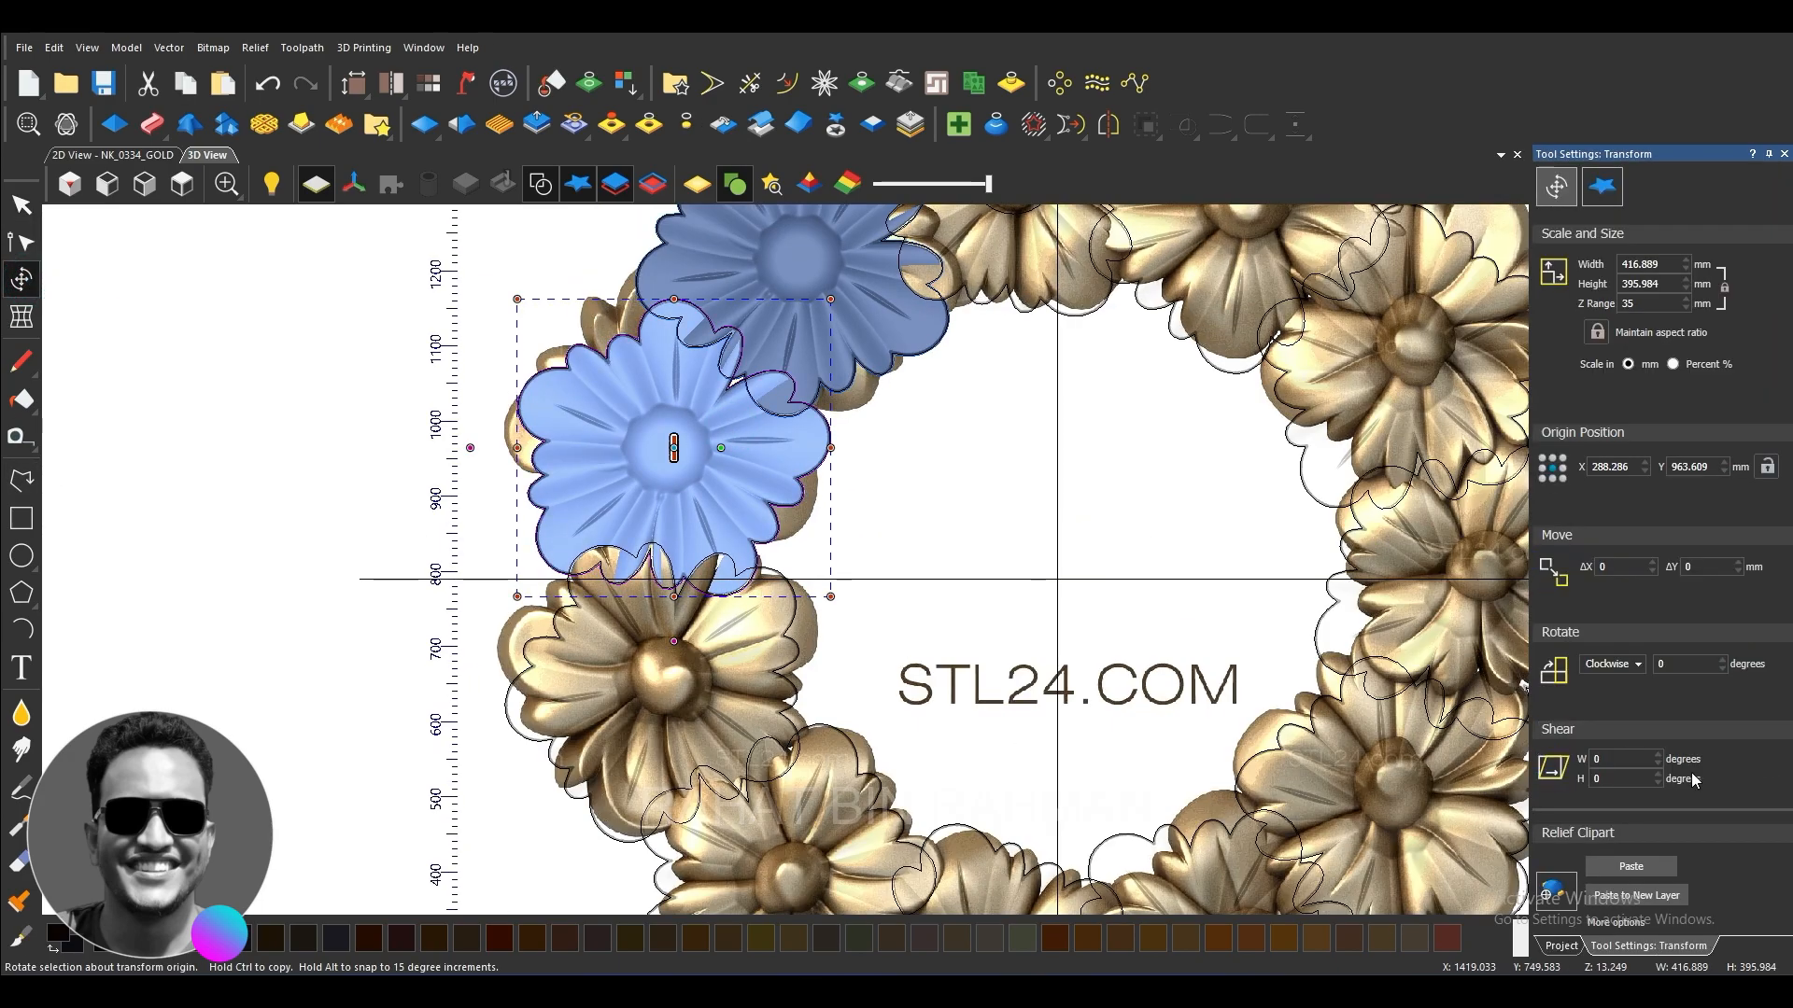
{"action": "left_click", "coordinate": [1656, 896]}
Step: Paste the tenth and last flower clipart, directly counterclockwise of the top flower, into a new relief layer
{"action": "left_click", "coordinate": [871, 373]}
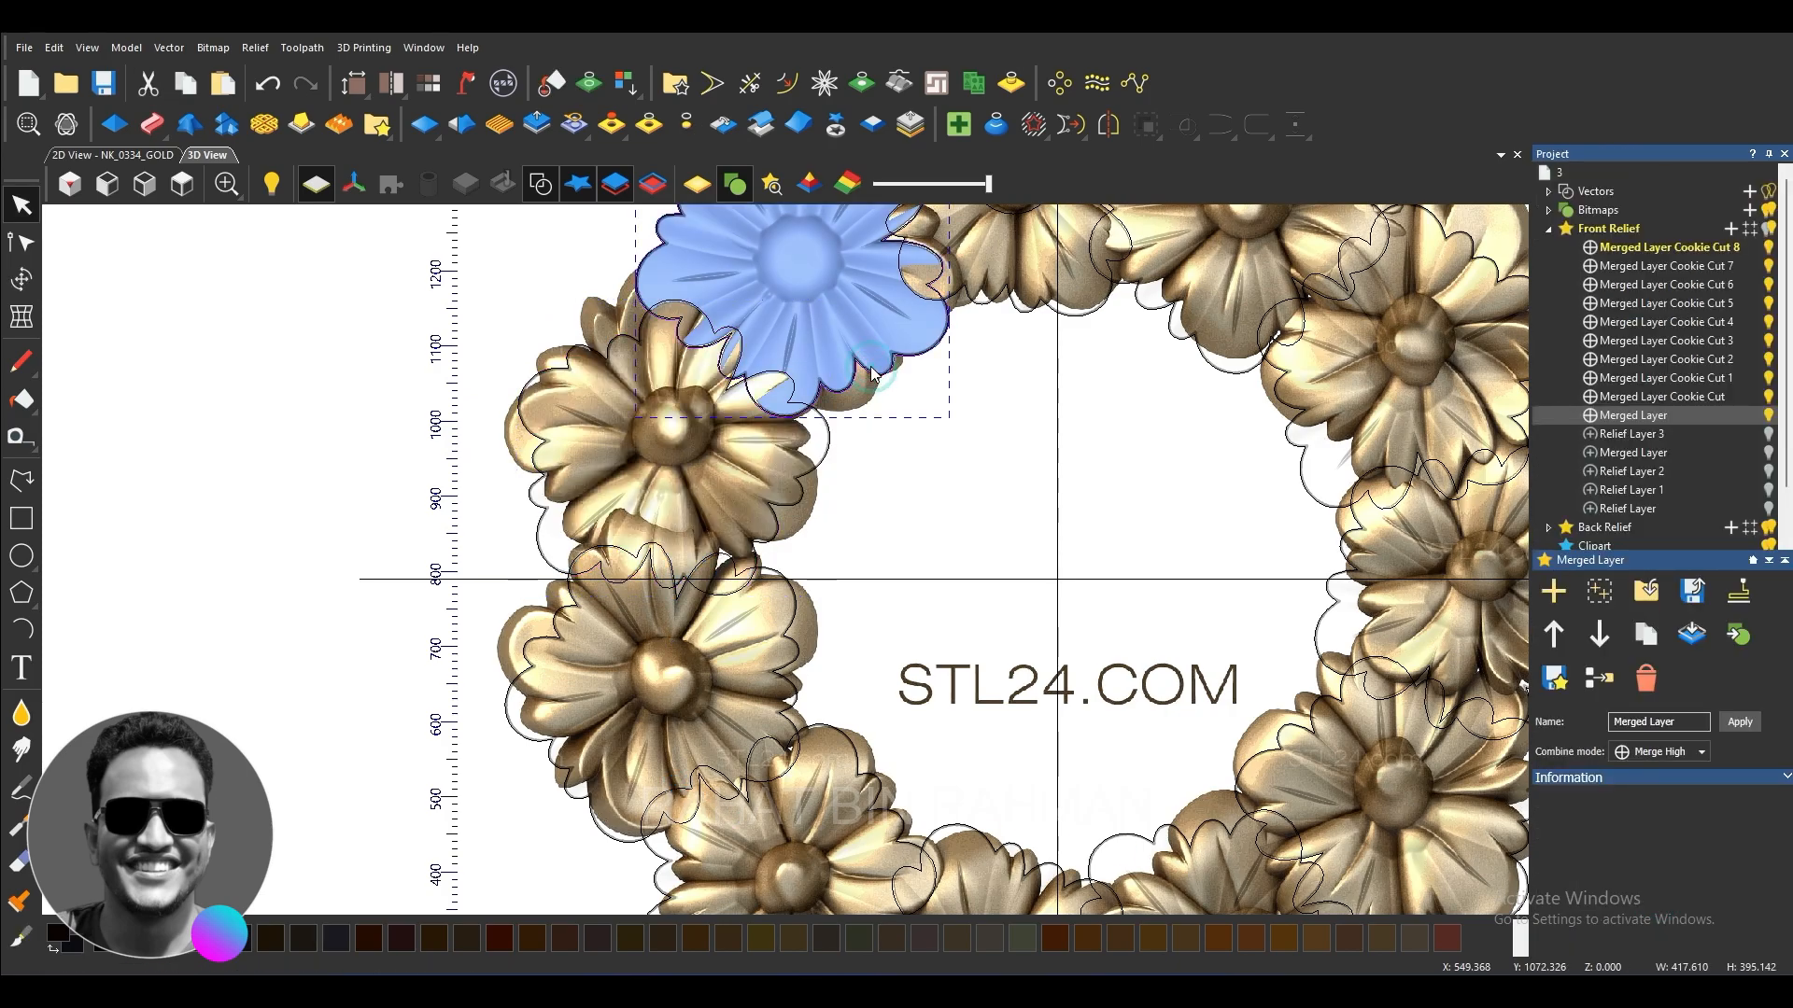
{"action": "left_click", "coordinate": [21, 279]}
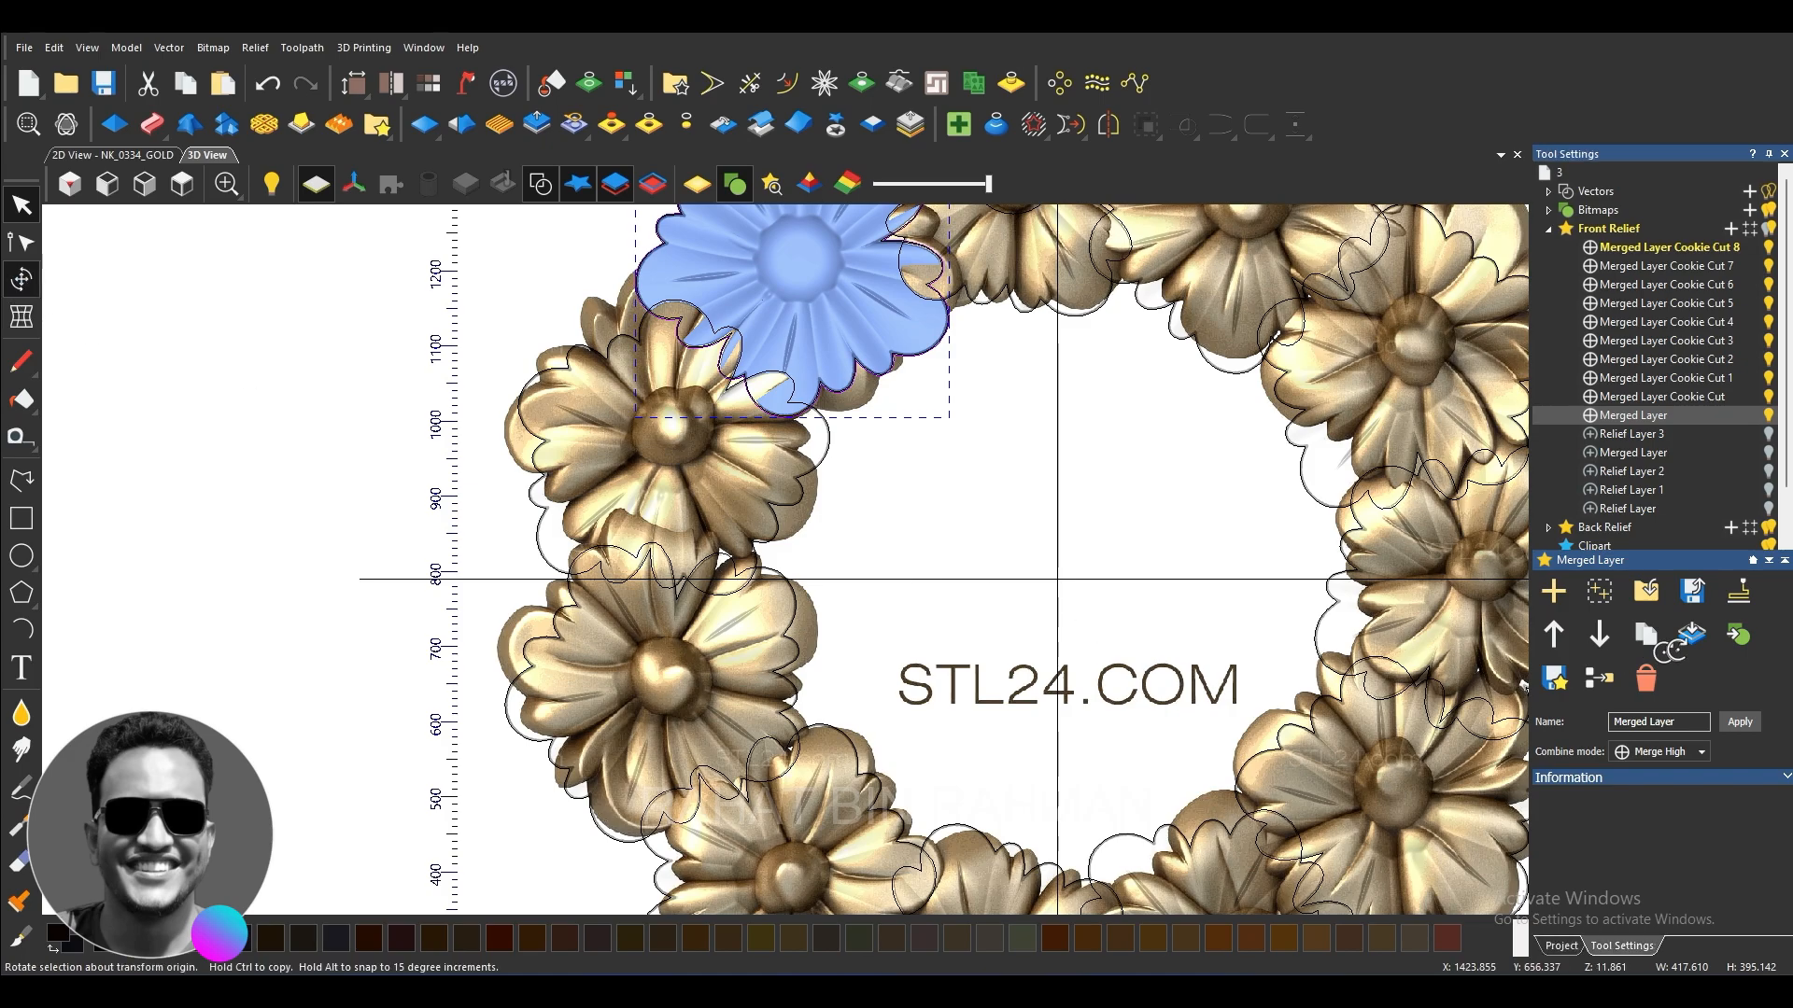
{"action": "left_click", "coordinate": [1657, 897]}
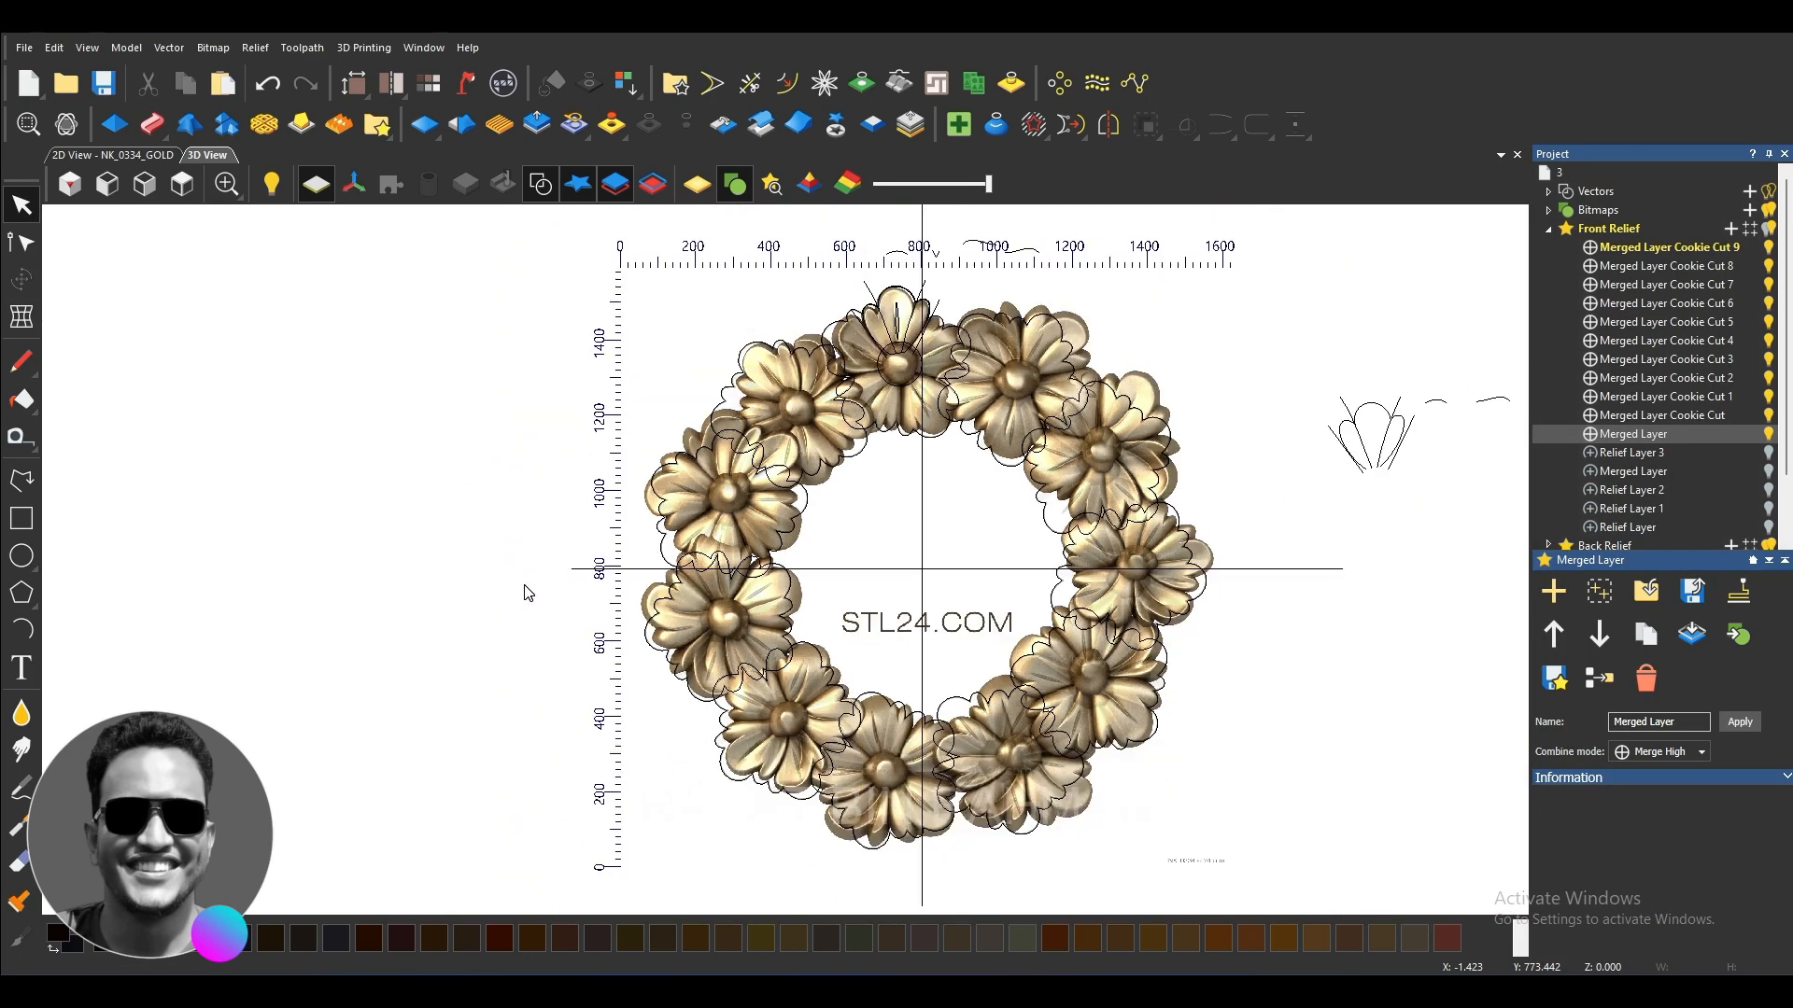
{"action": "scroll", "coordinate": [787, 560], "scroll_direction": "down", "scroll_amount": 1}
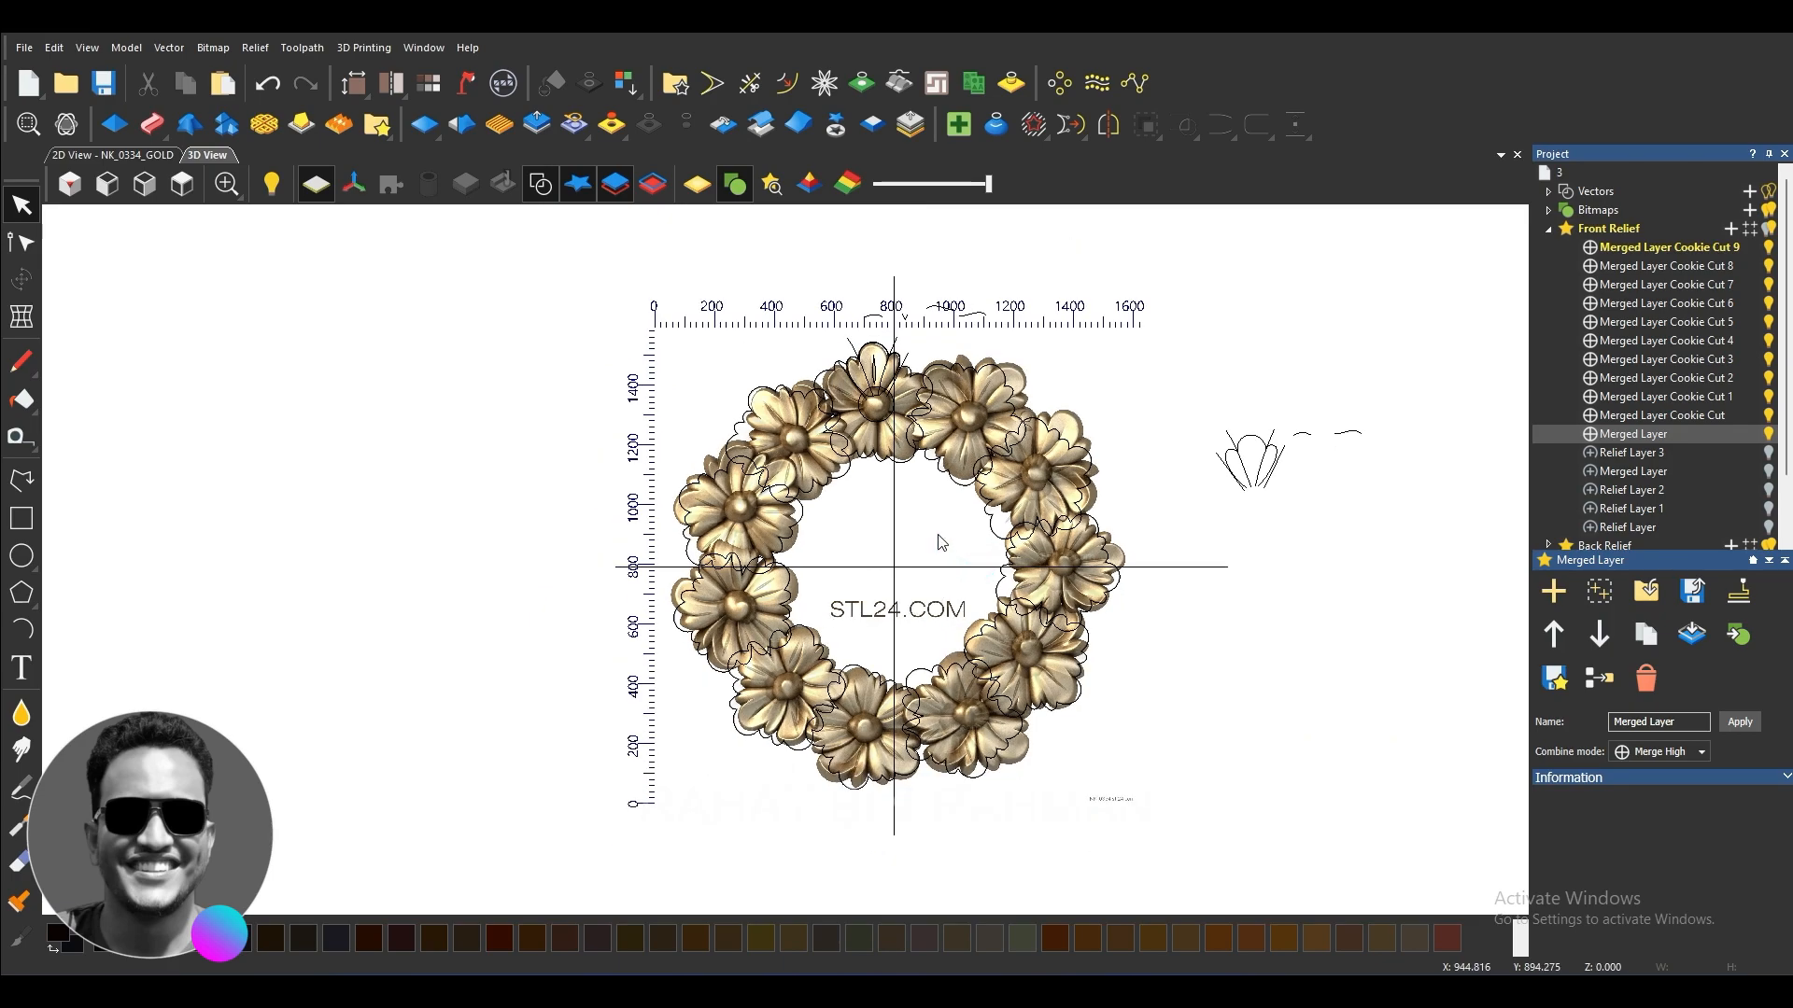
Step: Display the relief in its plain material colour instead of the draped reference image and examine the flower wreath
{"action": "left_click", "coordinate": [702, 191]}
{"action": "scroll", "coordinate": [879, 538], "scroll_direction": "up", "scroll_amount": 3}
{"action": "scroll", "coordinate": [880, 537], "scroll_direction": "down", "scroll_amount": 1}
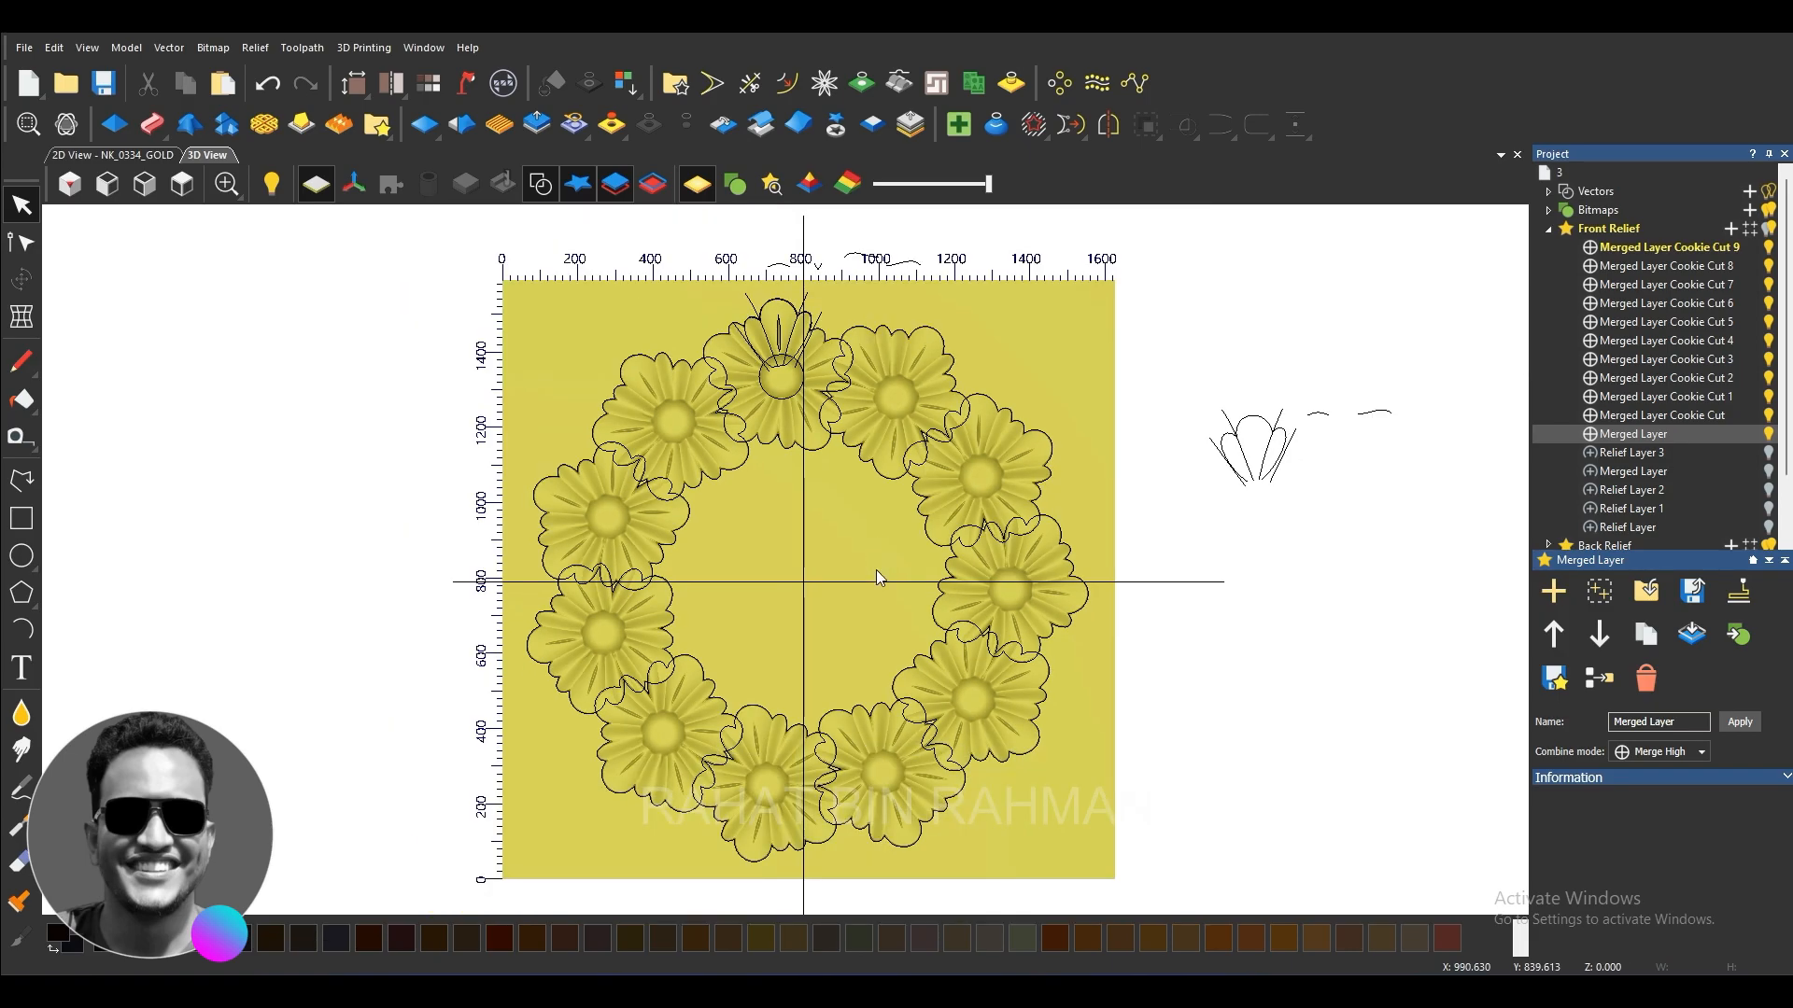
{"action": "scroll", "coordinate": [876, 610], "scroll_direction": "up", "scroll_amount": 3}
{"action": "mouse_move", "coordinate": [871, 595]}
{"action": "left_mouse_down"}
{"action": "mouse_move", "coordinate": [850, 368]}
{"action": "mouse_move", "coordinate": [844, 648]}
{"action": "mouse_move", "coordinate": [844, 540]}
{"action": "mouse_move", "coordinate": [894, 577]}
{"action": "mouse_move", "coordinate": [912, 641]}
{"action": "mouse_move", "coordinate": [901, 609]}
{"action": "left_mouse_up"}
{"action": "scroll", "coordinate": [845, 467], "scroll_direction": "down", "scroll_amount": 3}
{"action": "scroll", "coordinate": [831, 456], "scroll_direction": "up", "scroll_amount": 2}
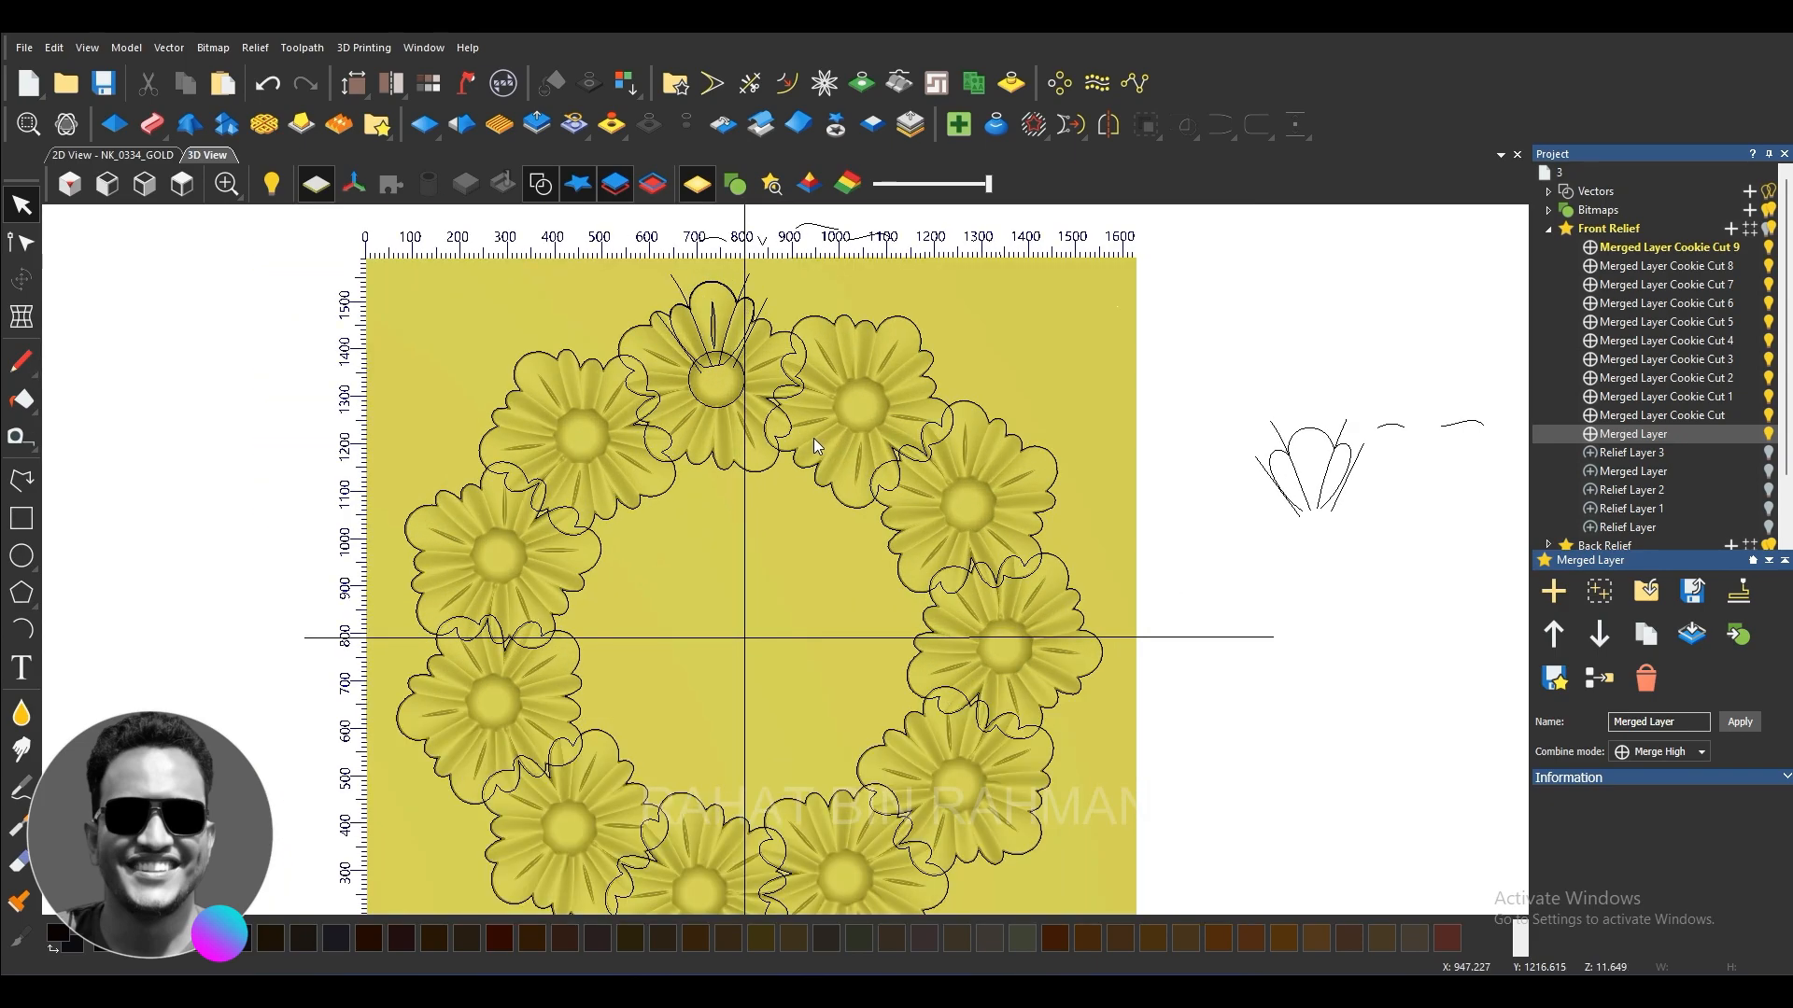
Step: Try zeroing the Merged Layer Cookie Cut relief outside the top flower's boundary vector and undo it
{"action": "left_click", "coordinate": [767, 475]}
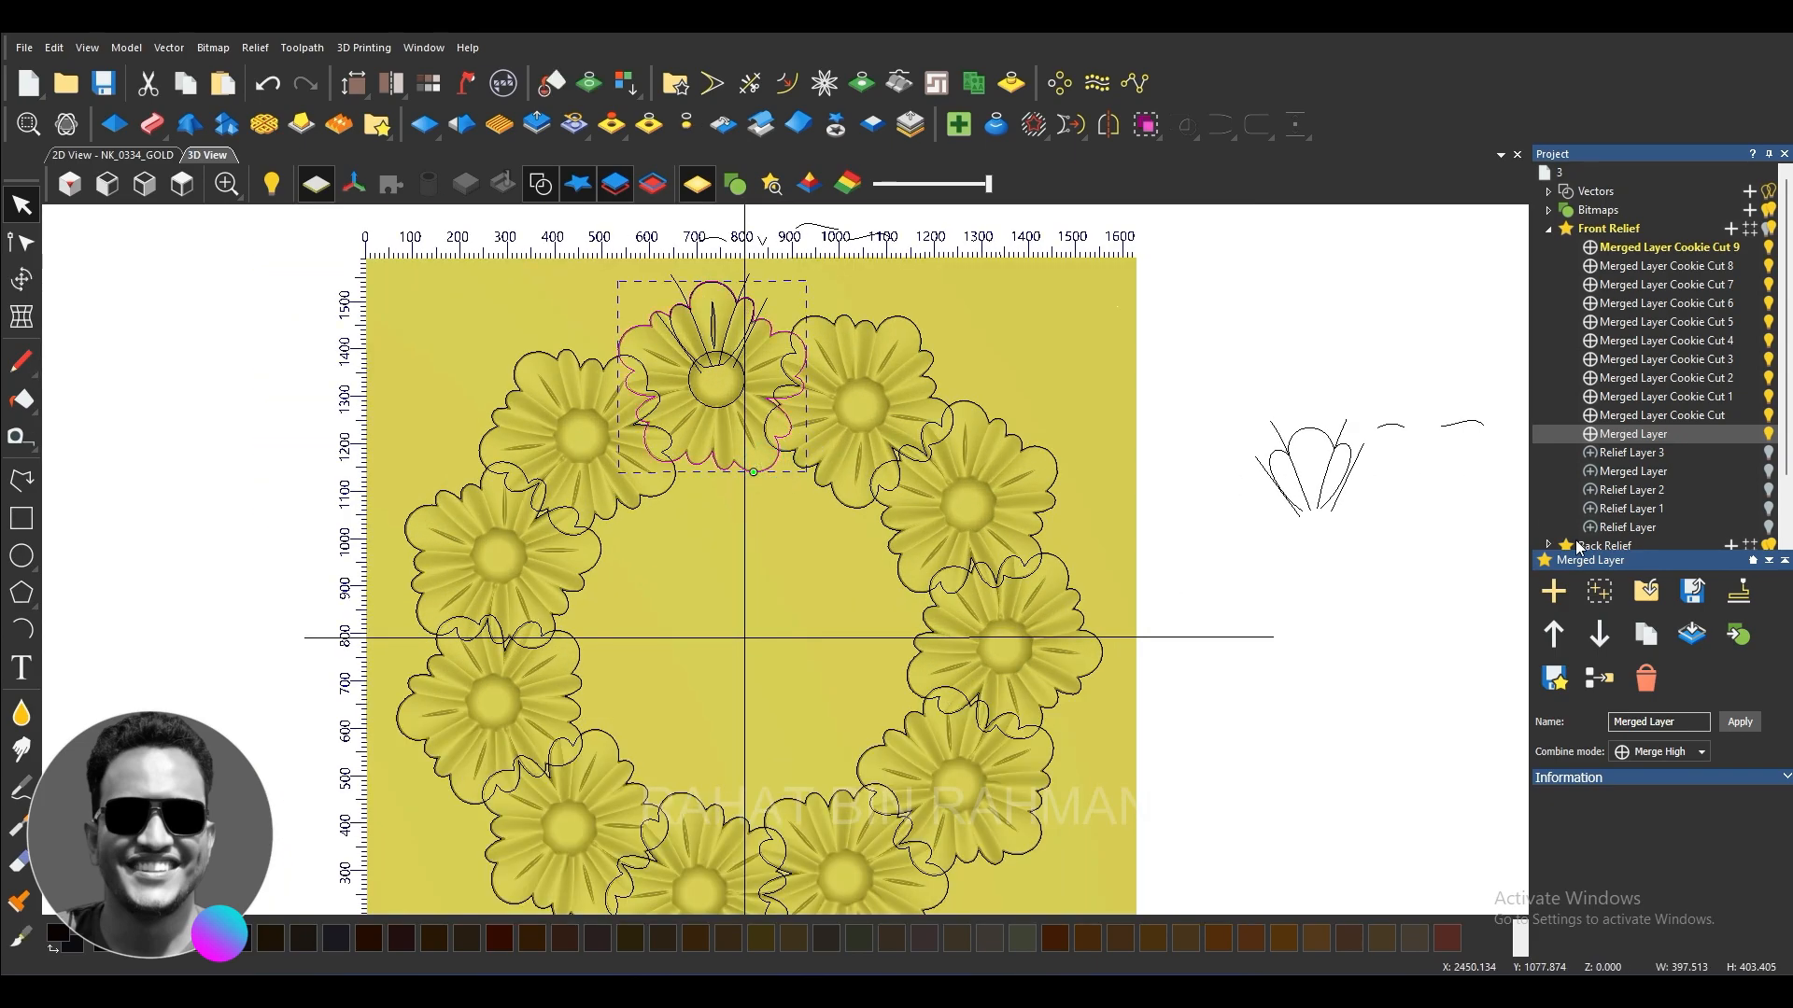
{"action": "left_click", "coordinate": [1766, 416]}
{"action": "left_click", "coordinate": [1763, 414]}
{"action": "left_click", "coordinate": [1763, 413]}
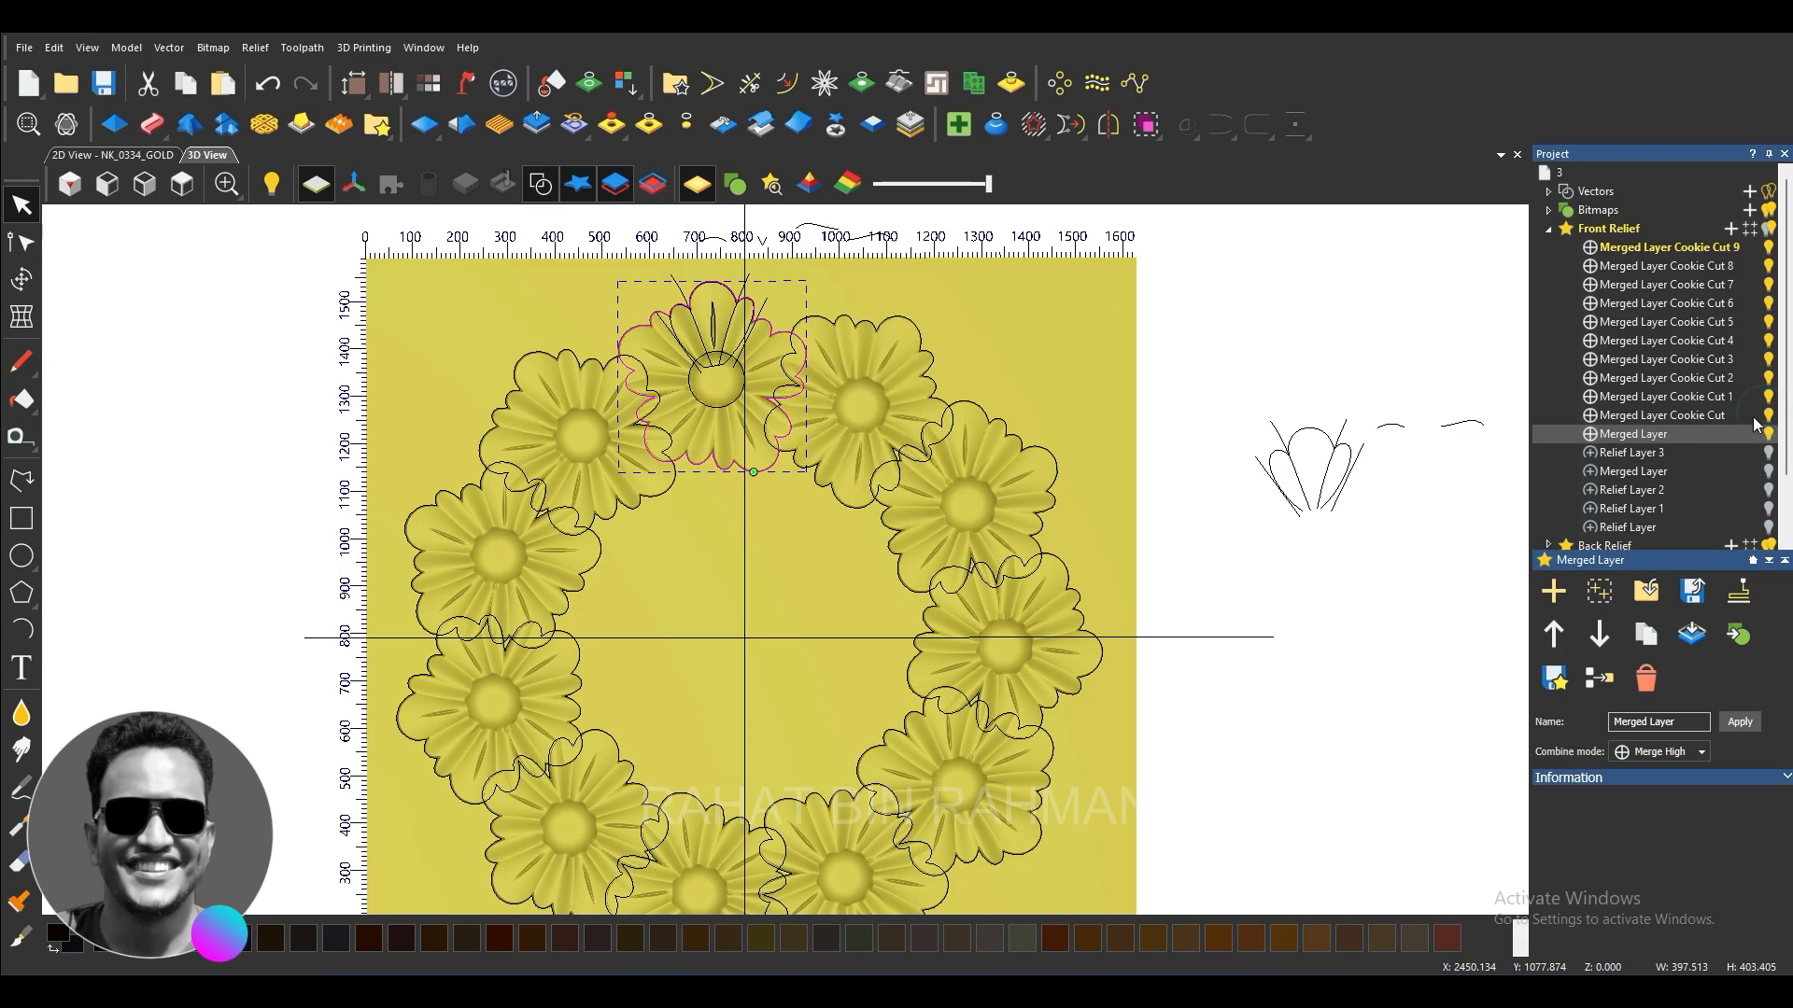
{"action": "left_click", "coordinate": [1695, 416]}
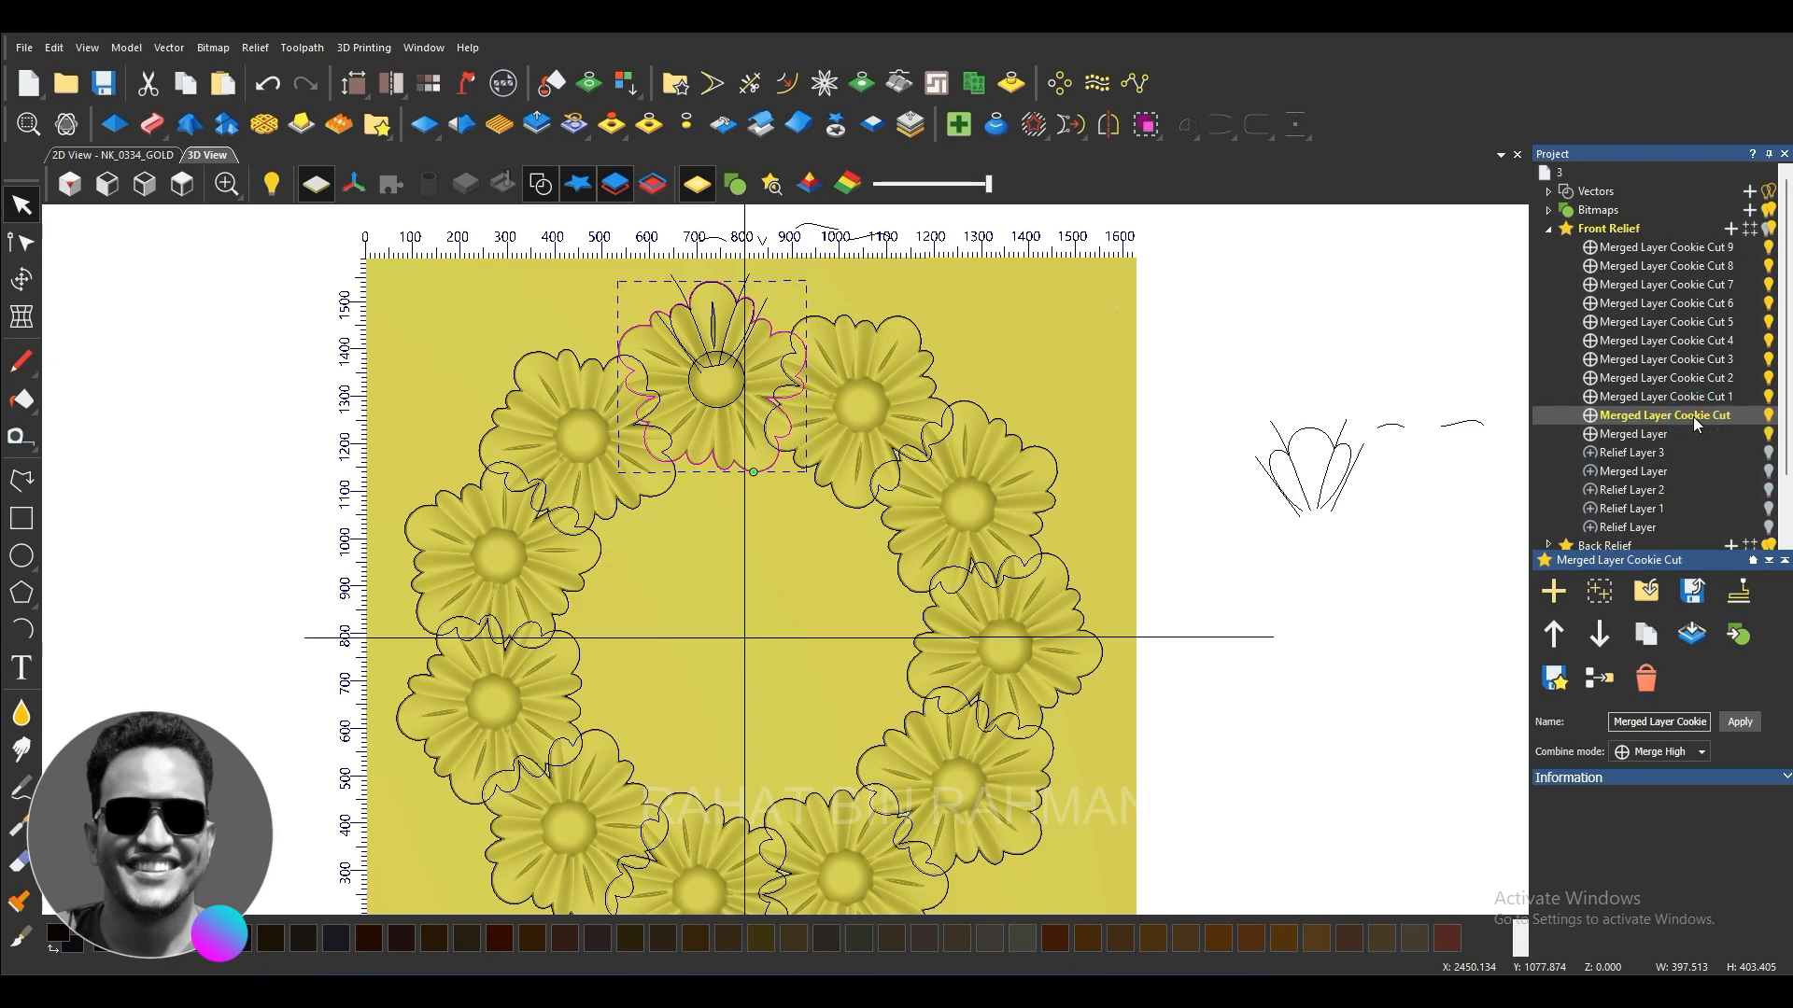
{"action": "left_click", "coordinate": [686, 124]}
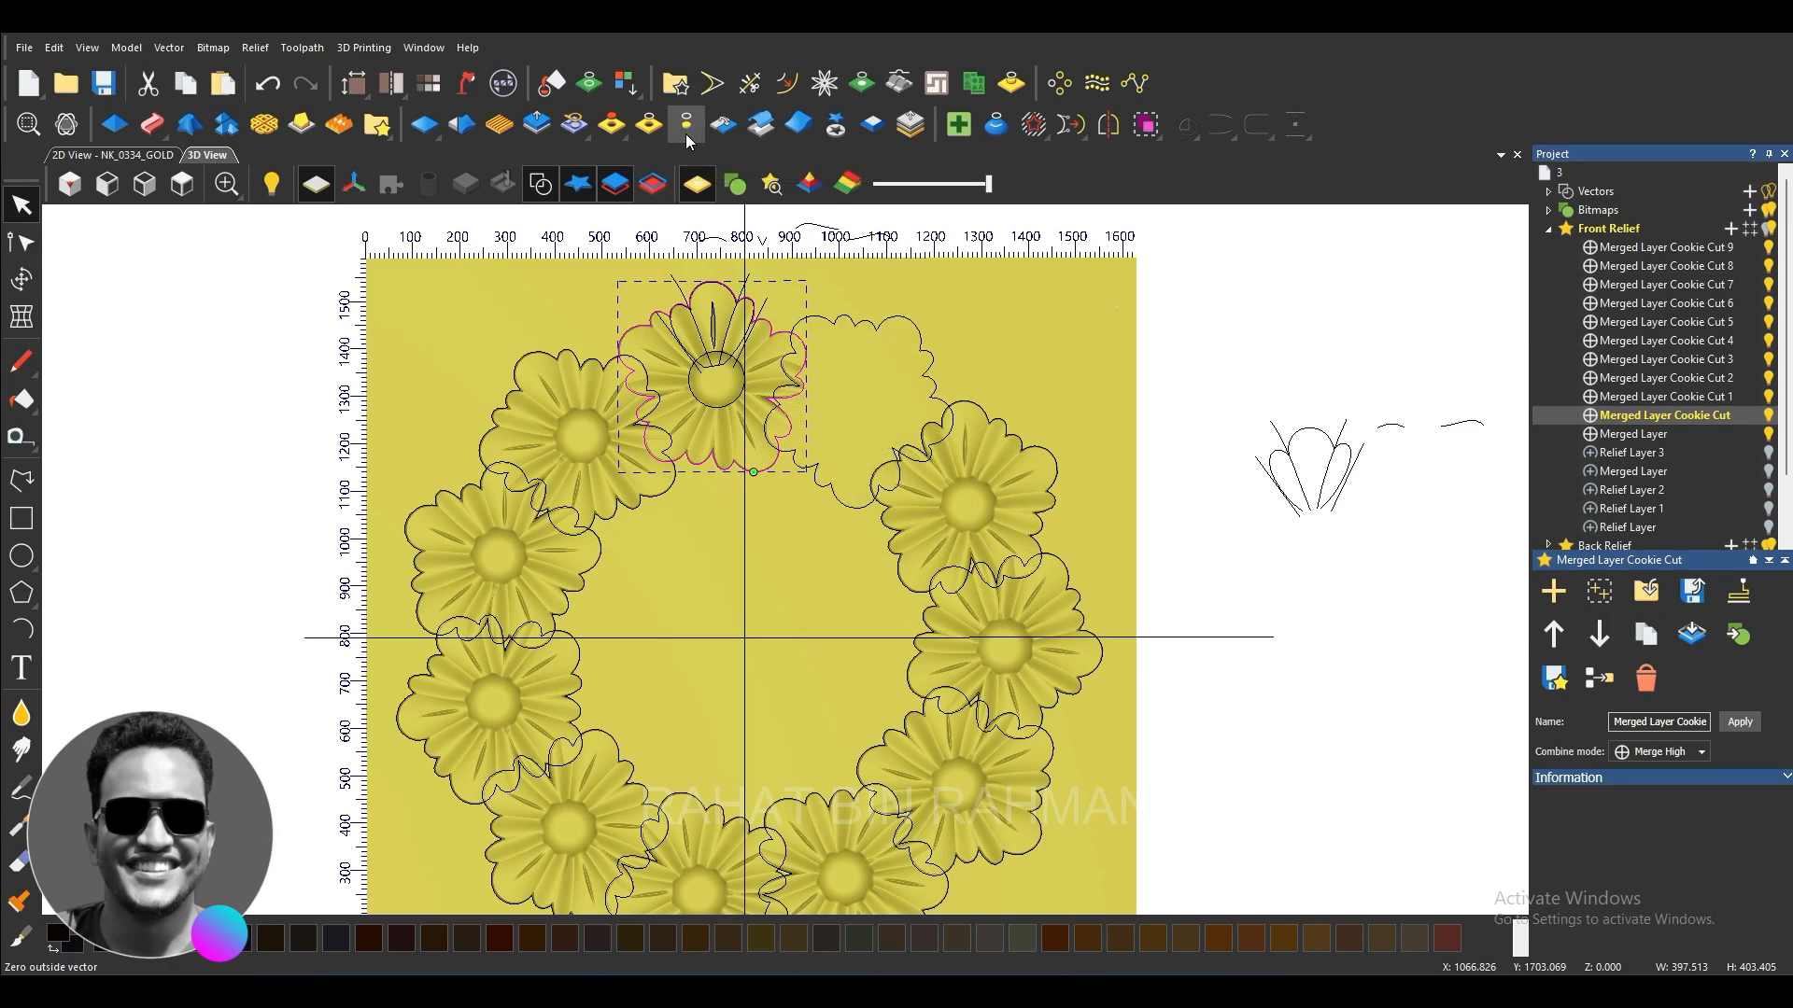
{"action": "key", "text": "ctrl+z"}
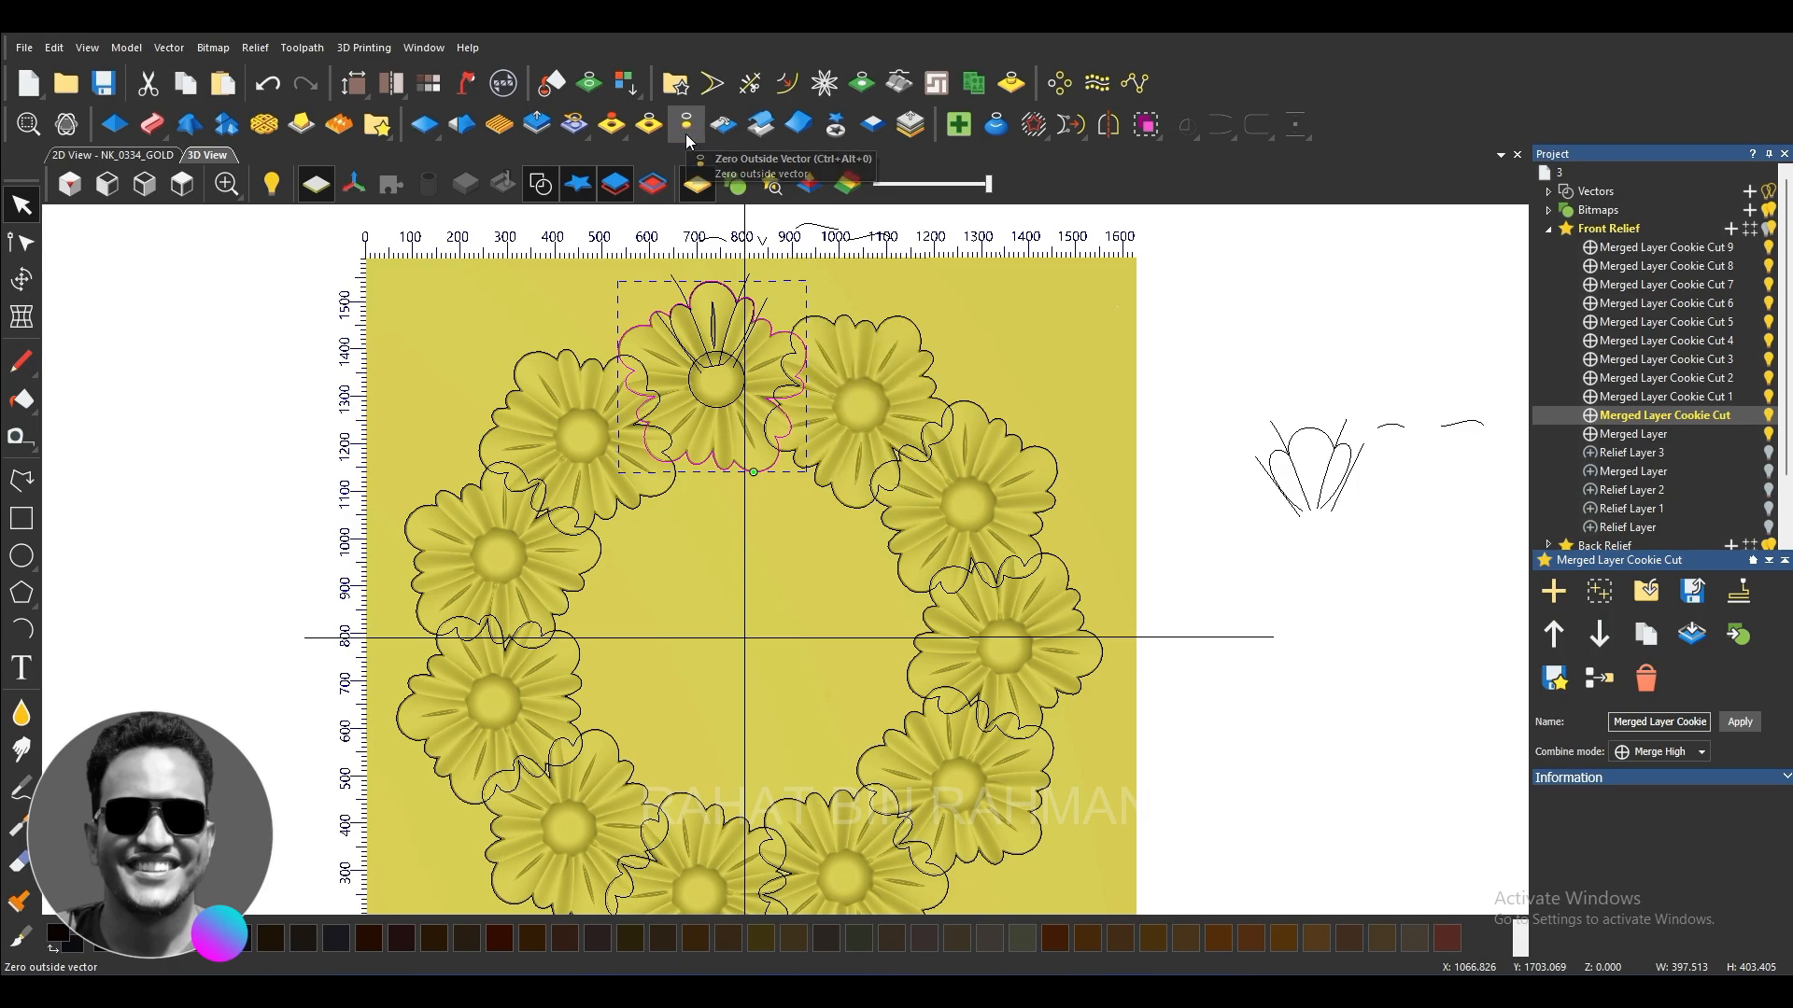
Step: Zero the Merged Layer Cookie Cut relief inside the top flower's boundary vector
{"action": "left_click", "coordinate": [1770, 416]}
{"action": "left_click", "coordinate": [1770, 415]}
{"action": "left_click", "coordinate": [1769, 415]}
{"action": "left_click", "coordinate": [1770, 415]}
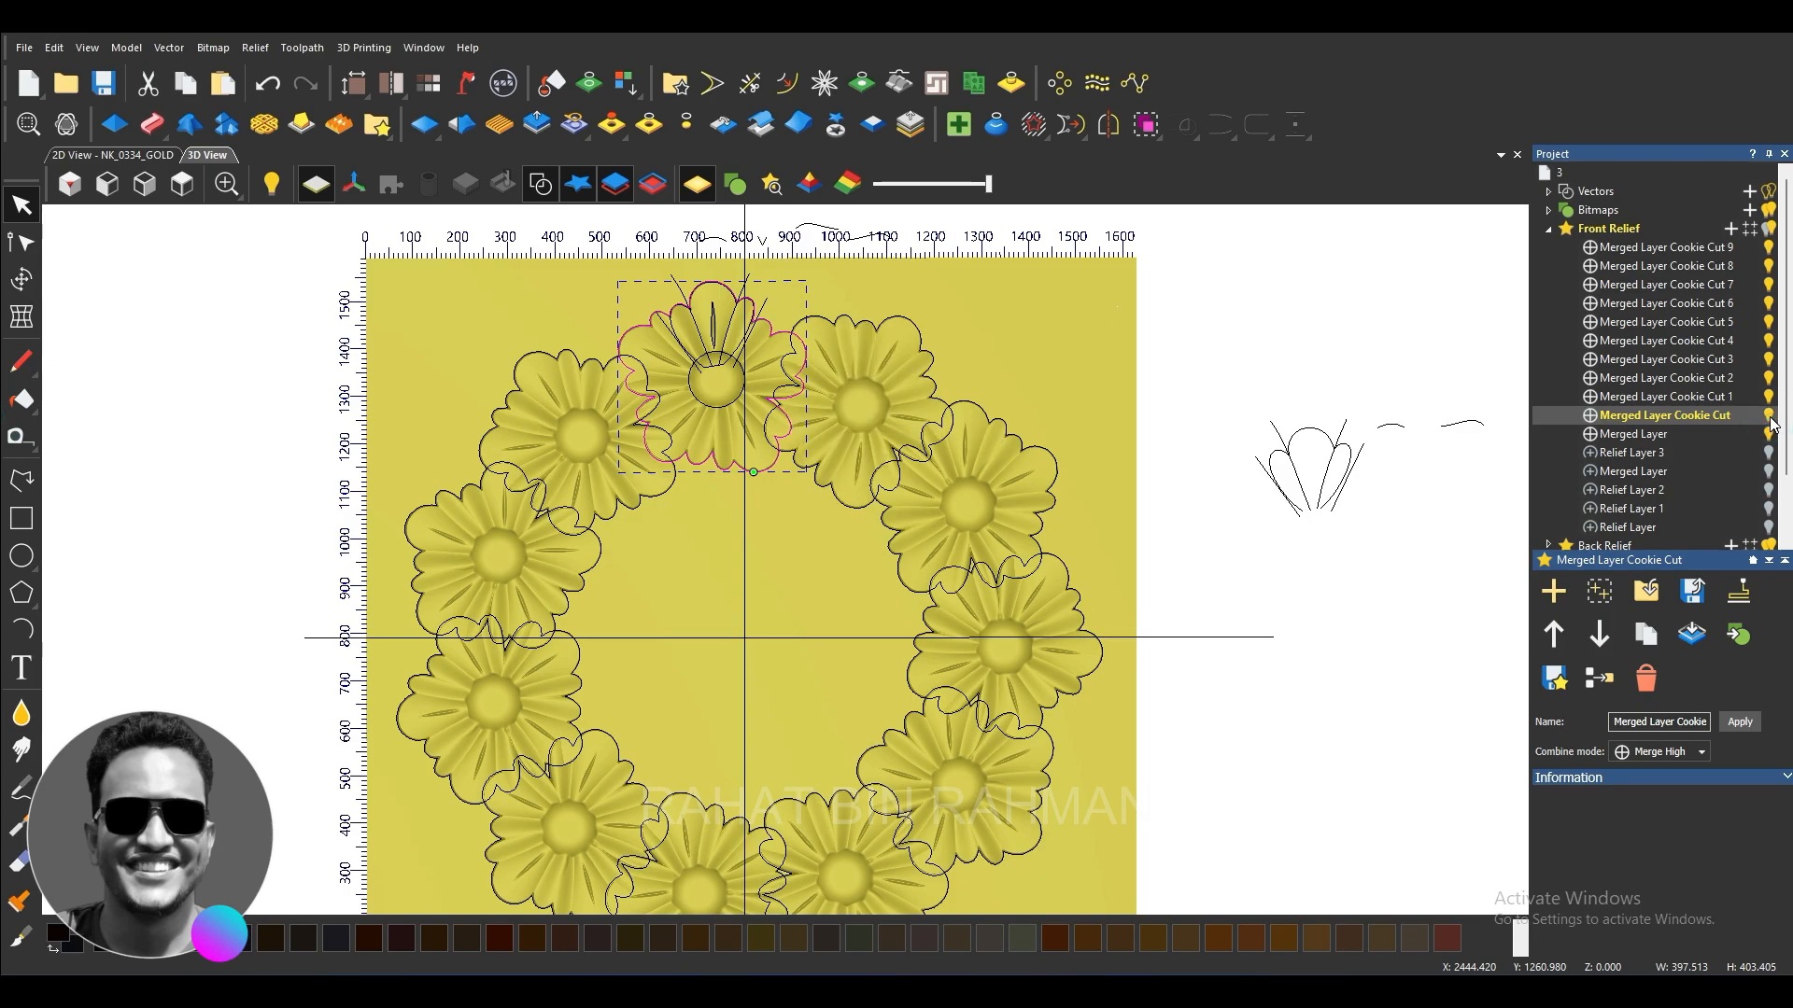
{"action": "double_click", "coordinate": [1706, 417]}
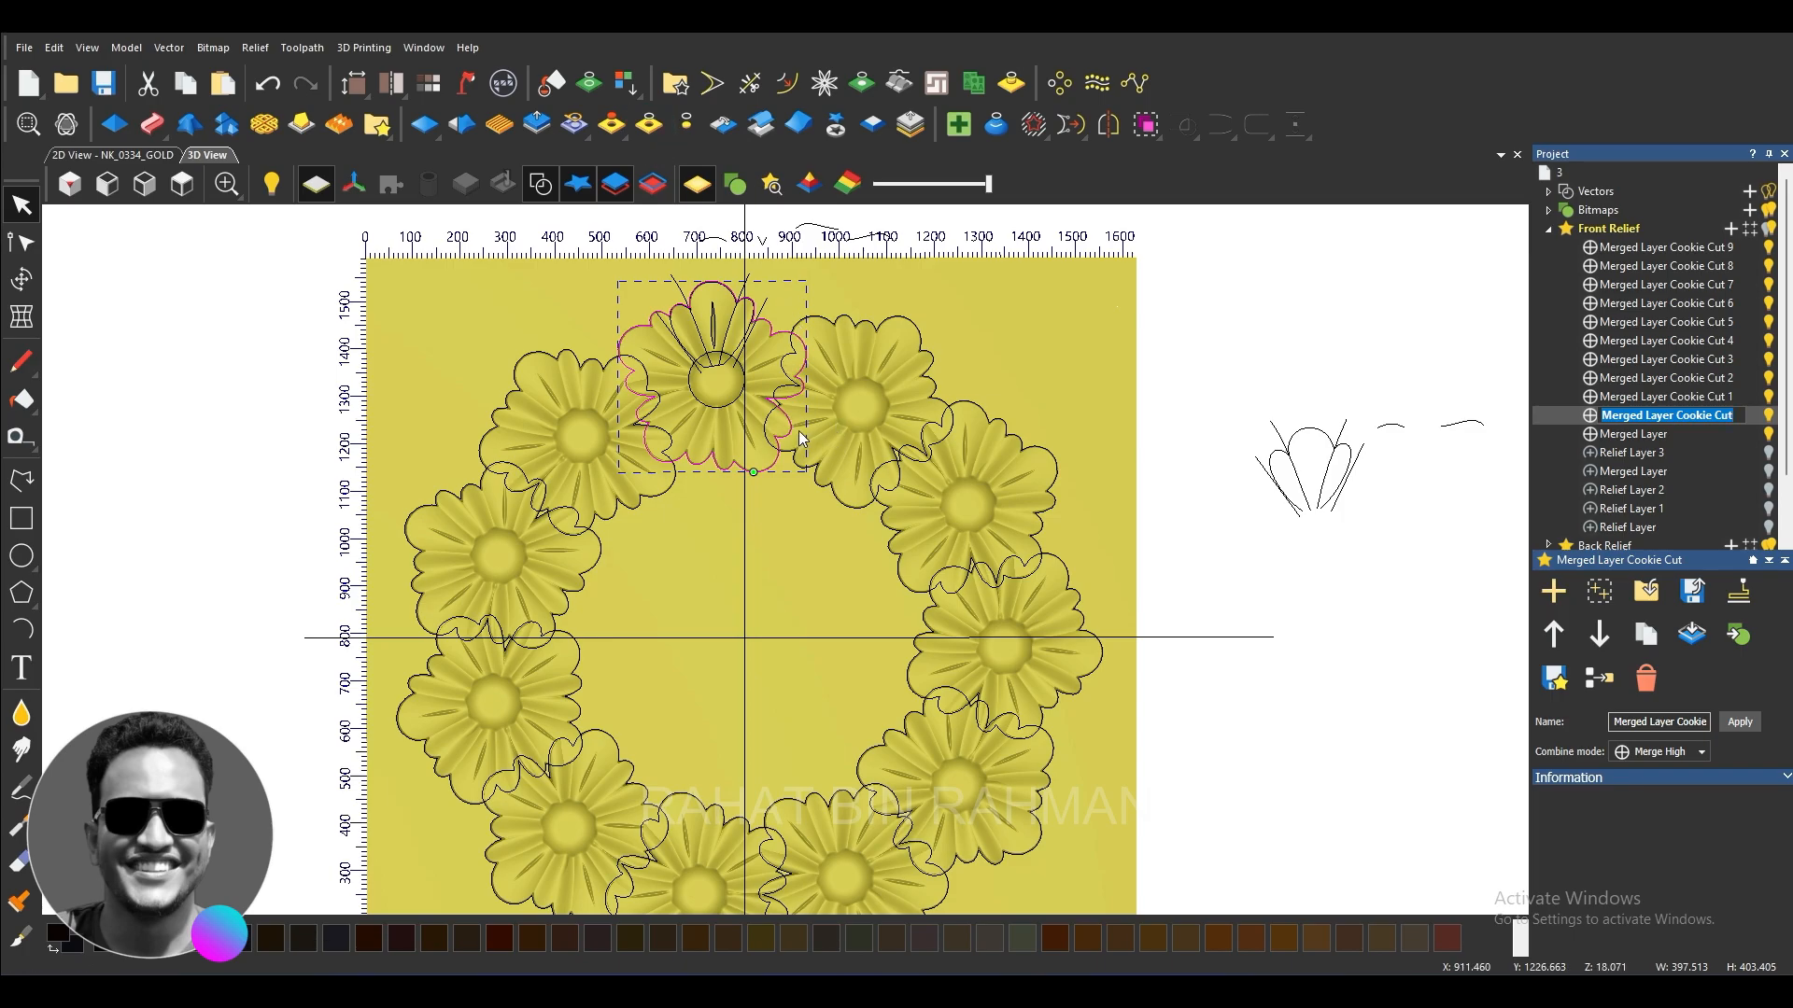
{"action": "scroll", "coordinate": [801, 438], "scroll_direction": "up", "scroll_amount": 5}
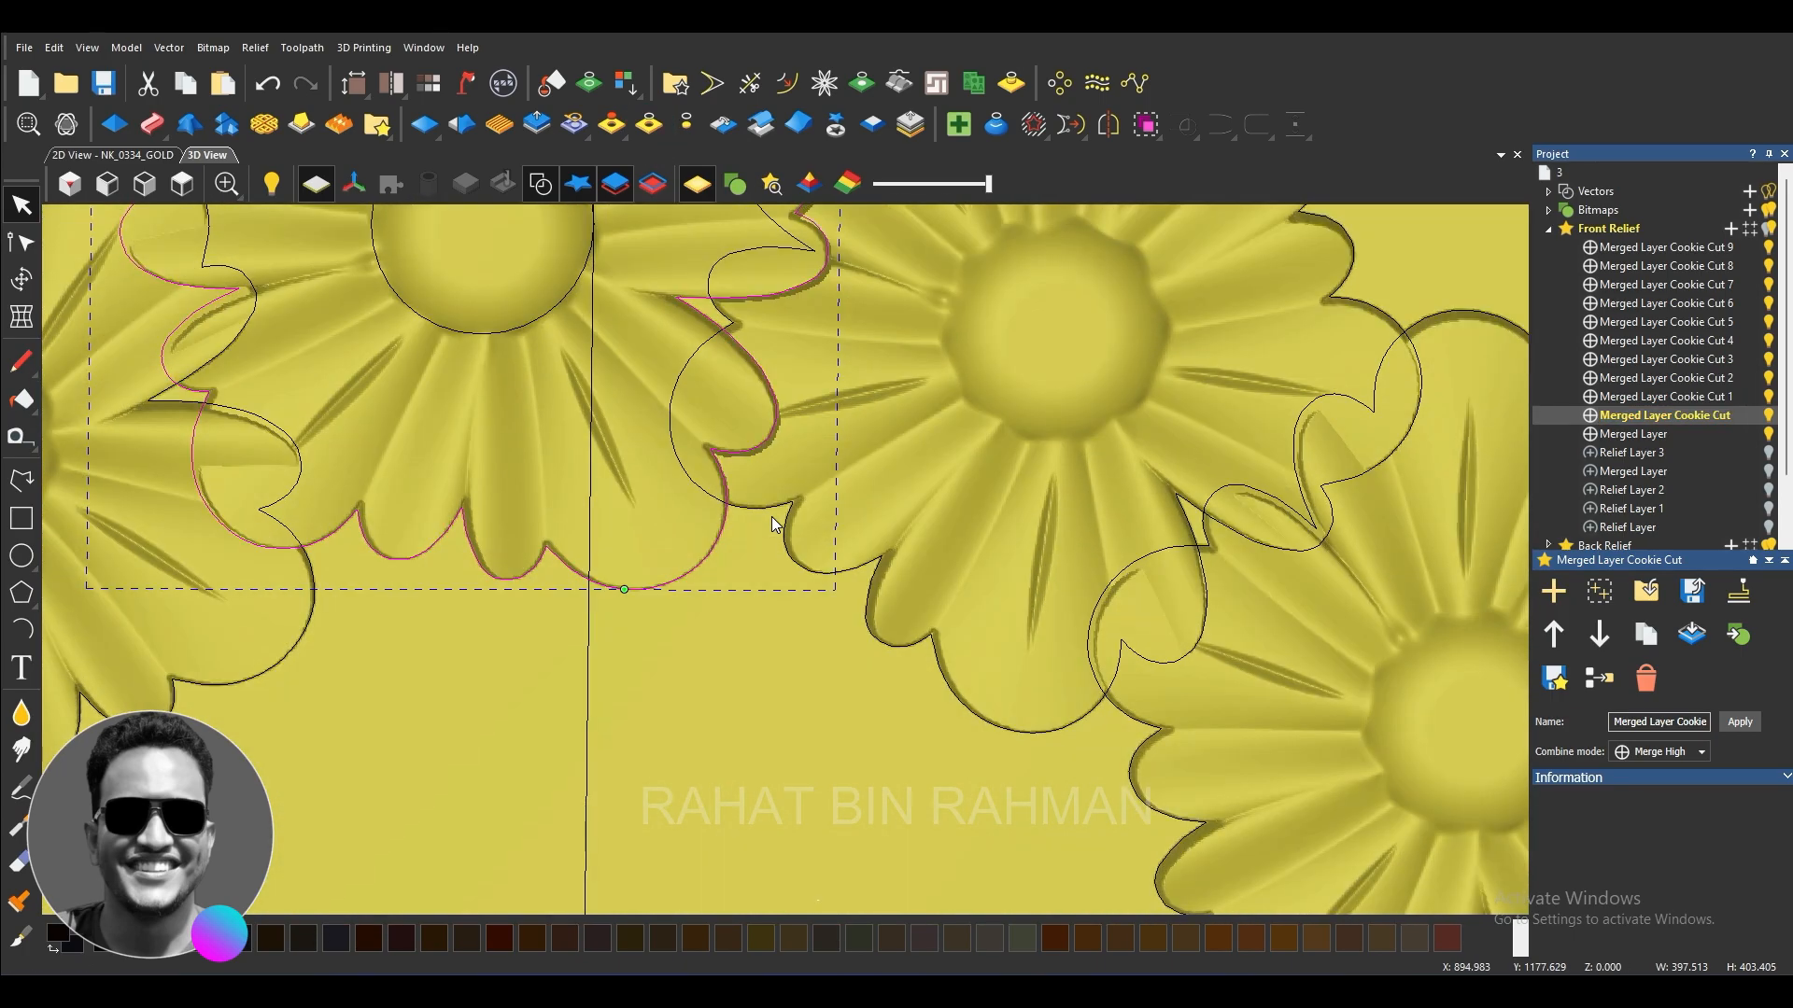
Step: Zero the Merged Layer Cookie Cut 1 relief inside the boundary vector of the first flower clockwise of the top flower
{"action": "scroll", "coordinate": [777, 506], "scroll_direction": "down", "scroll_amount": 6}
{"action": "scroll", "coordinate": [887, 620], "scroll_direction": "up", "scroll_amount": 4}
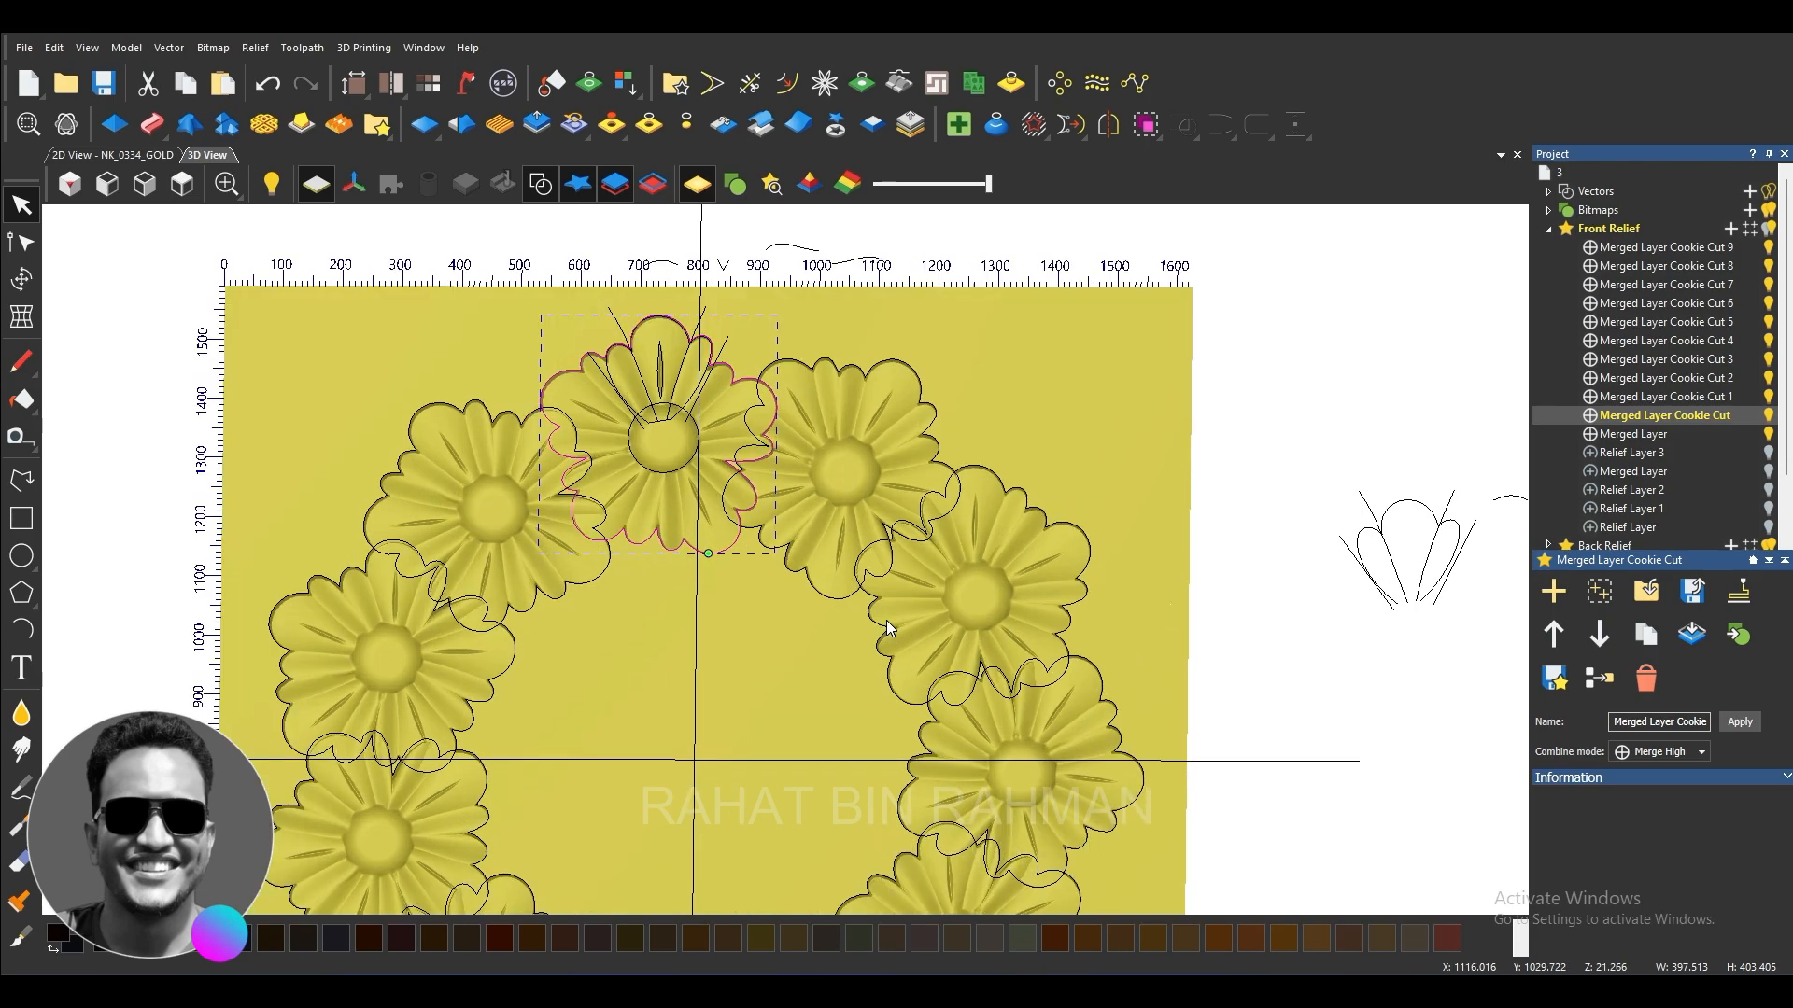
{"action": "left_click", "coordinate": [832, 612]}
{"action": "left_click", "coordinate": [812, 582]}
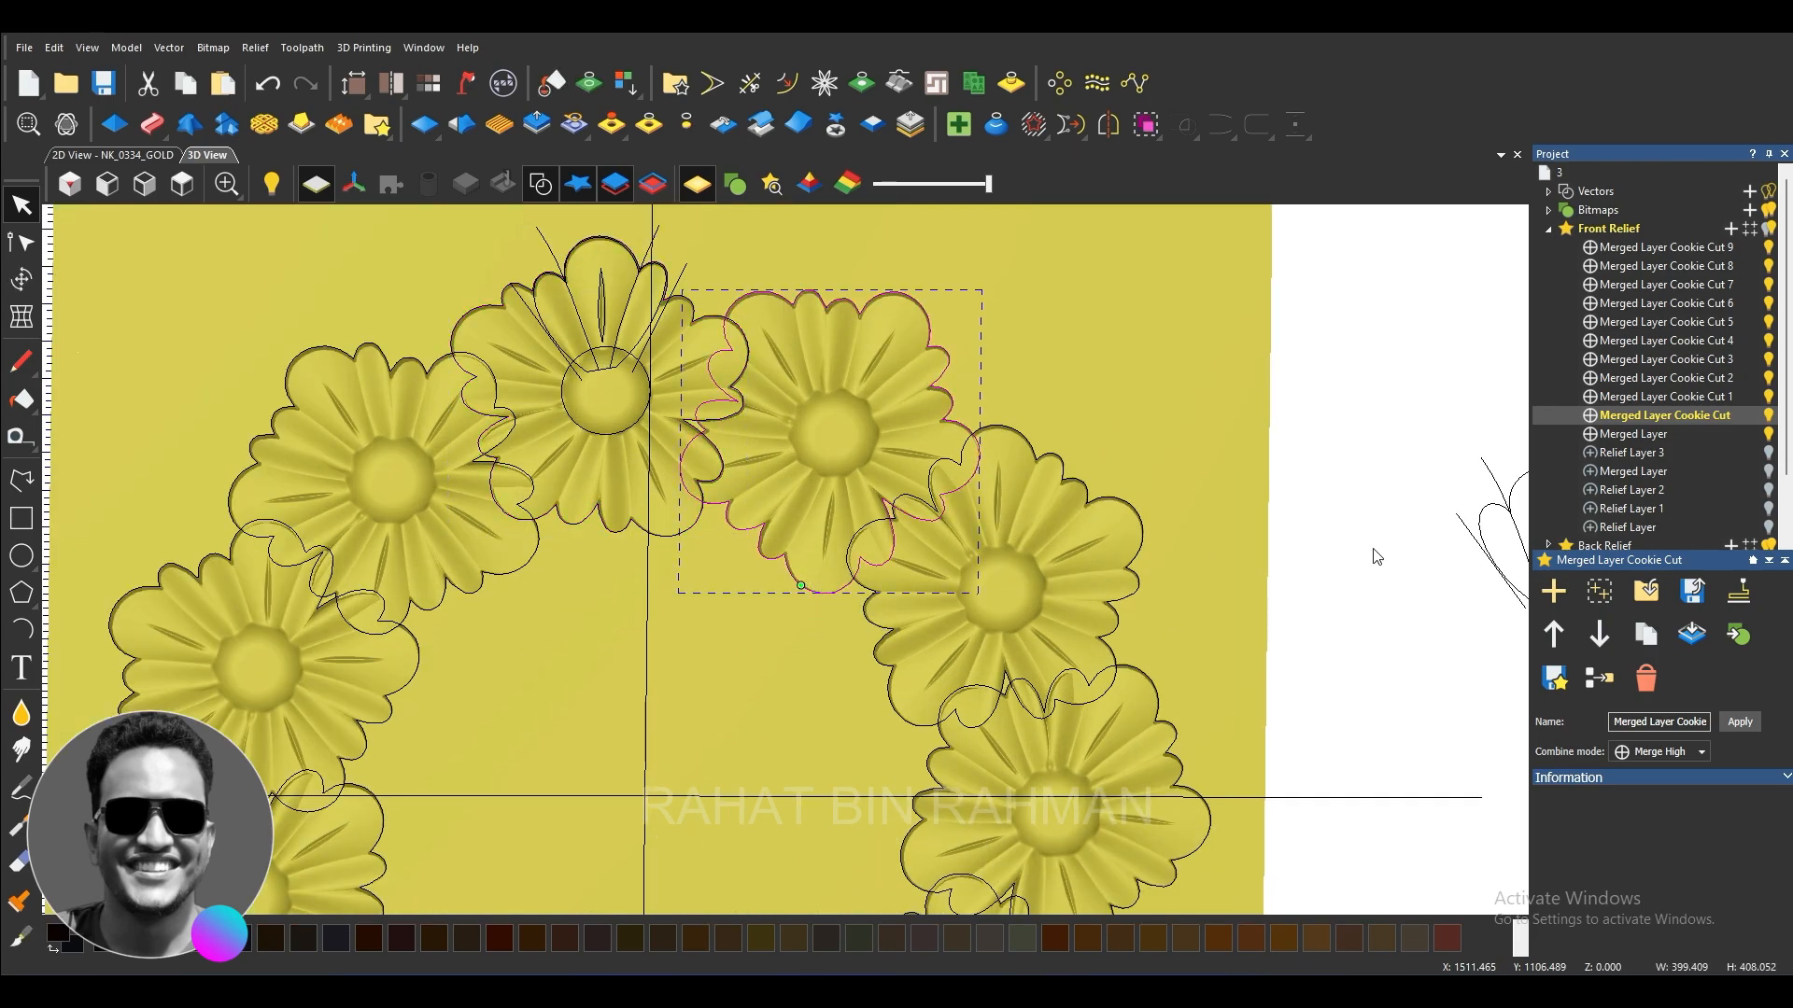
{"action": "left_click", "coordinate": [1767, 398]}
{"action": "left_click", "coordinate": [1767, 398]}
{"action": "left_click", "coordinate": [1701, 396]}
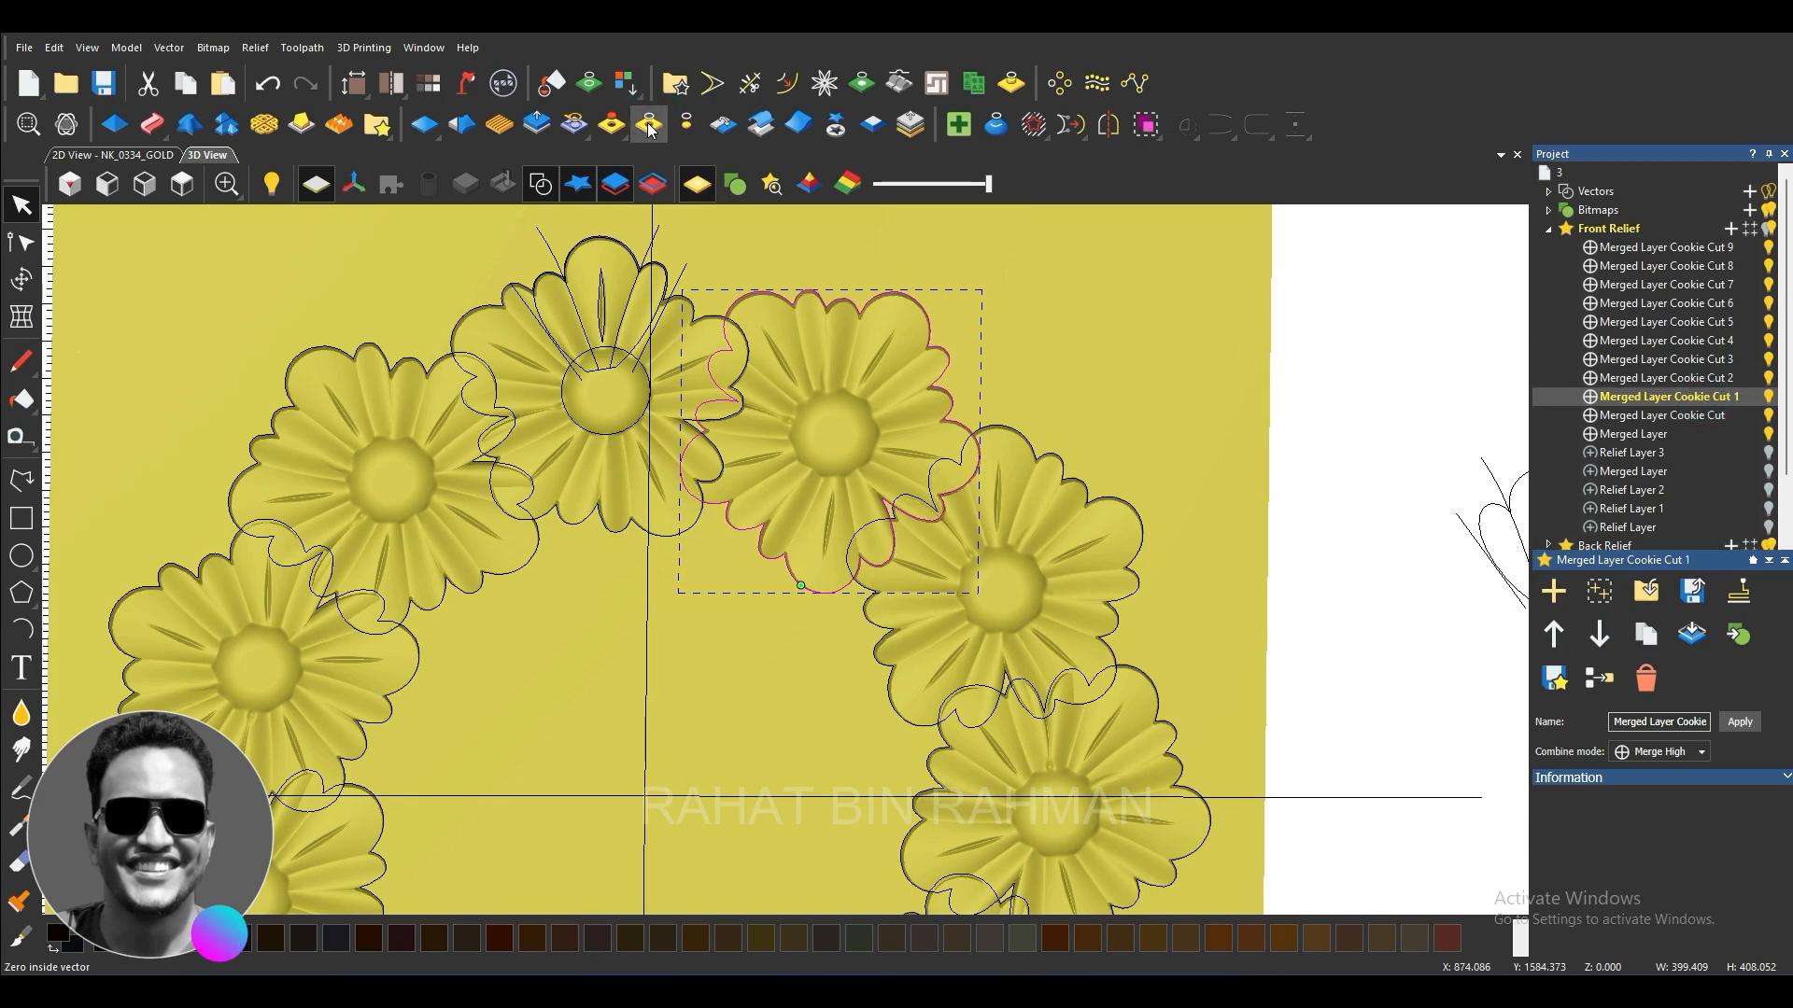
Step: Zero the Merged Layer Cookie Cut 2 relief inside the boundary vector of the second flower clockwise of the top flower
{"action": "scroll", "coordinate": [866, 356], "scroll_direction": "down", "scroll_amount": 3}
{"action": "scroll", "coordinate": [876, 743], "scroll_direction": "up", "scroll_amount": 2}
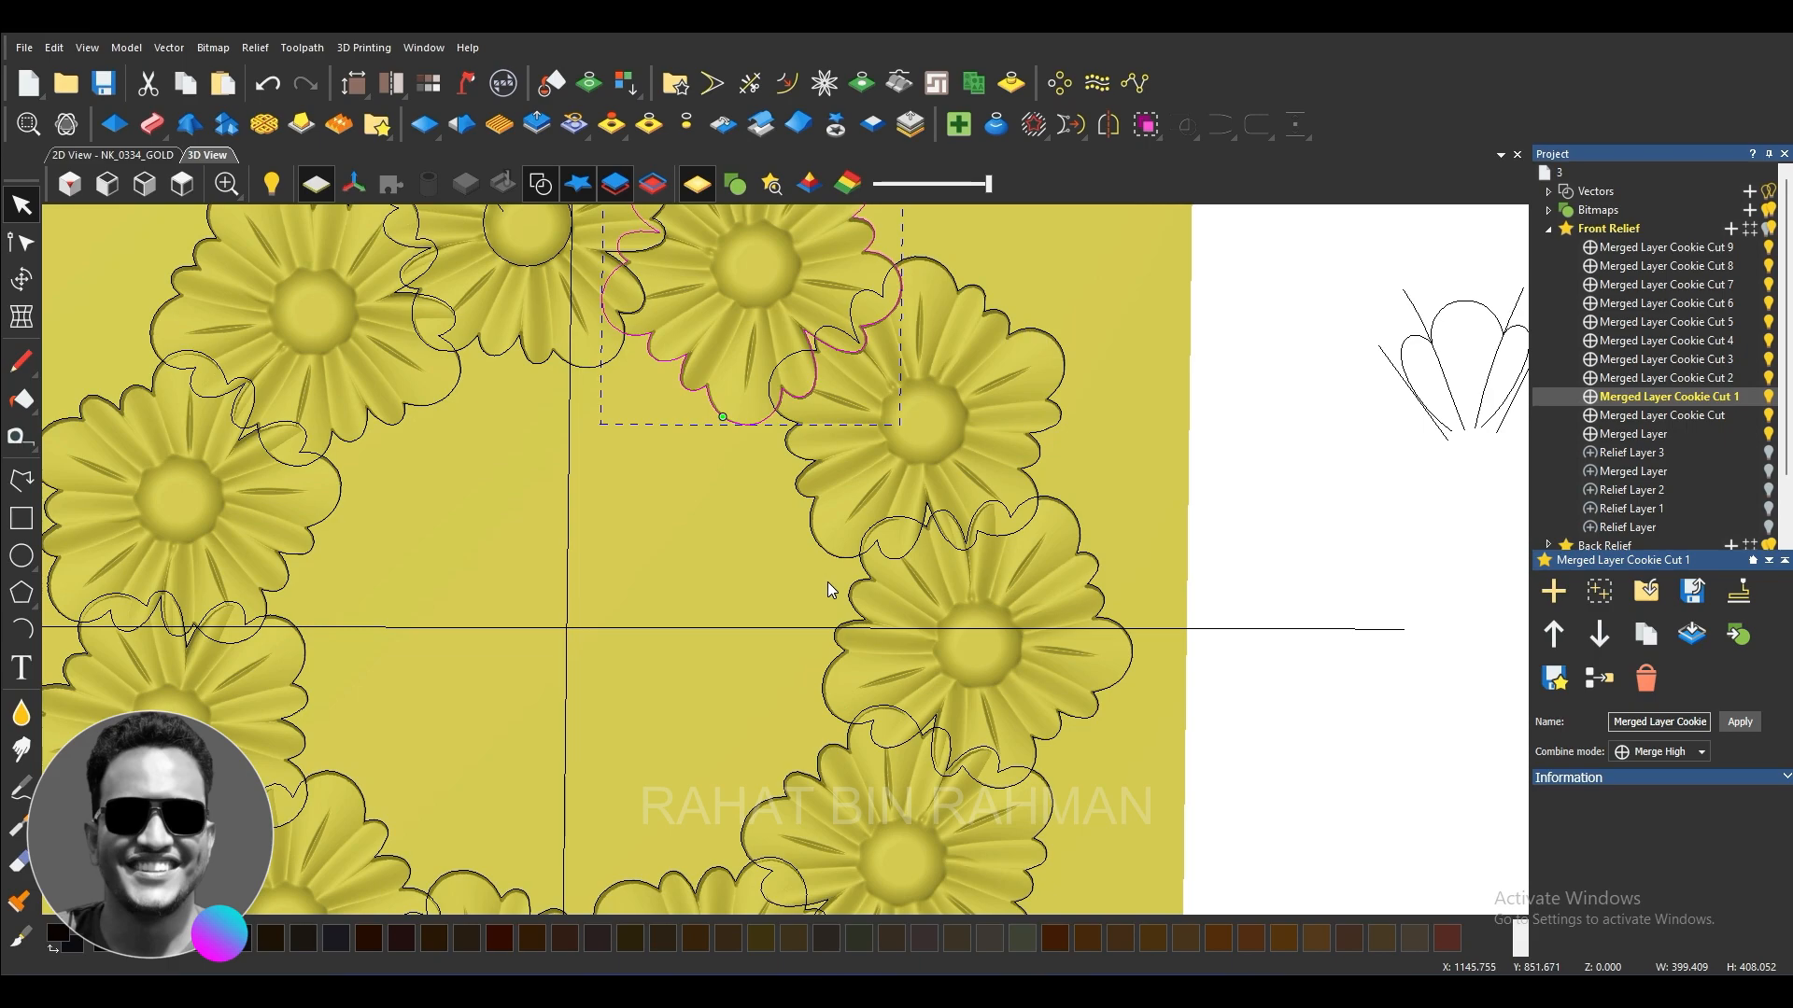
{"action": "left_click", "coordinate": [818, 525]}
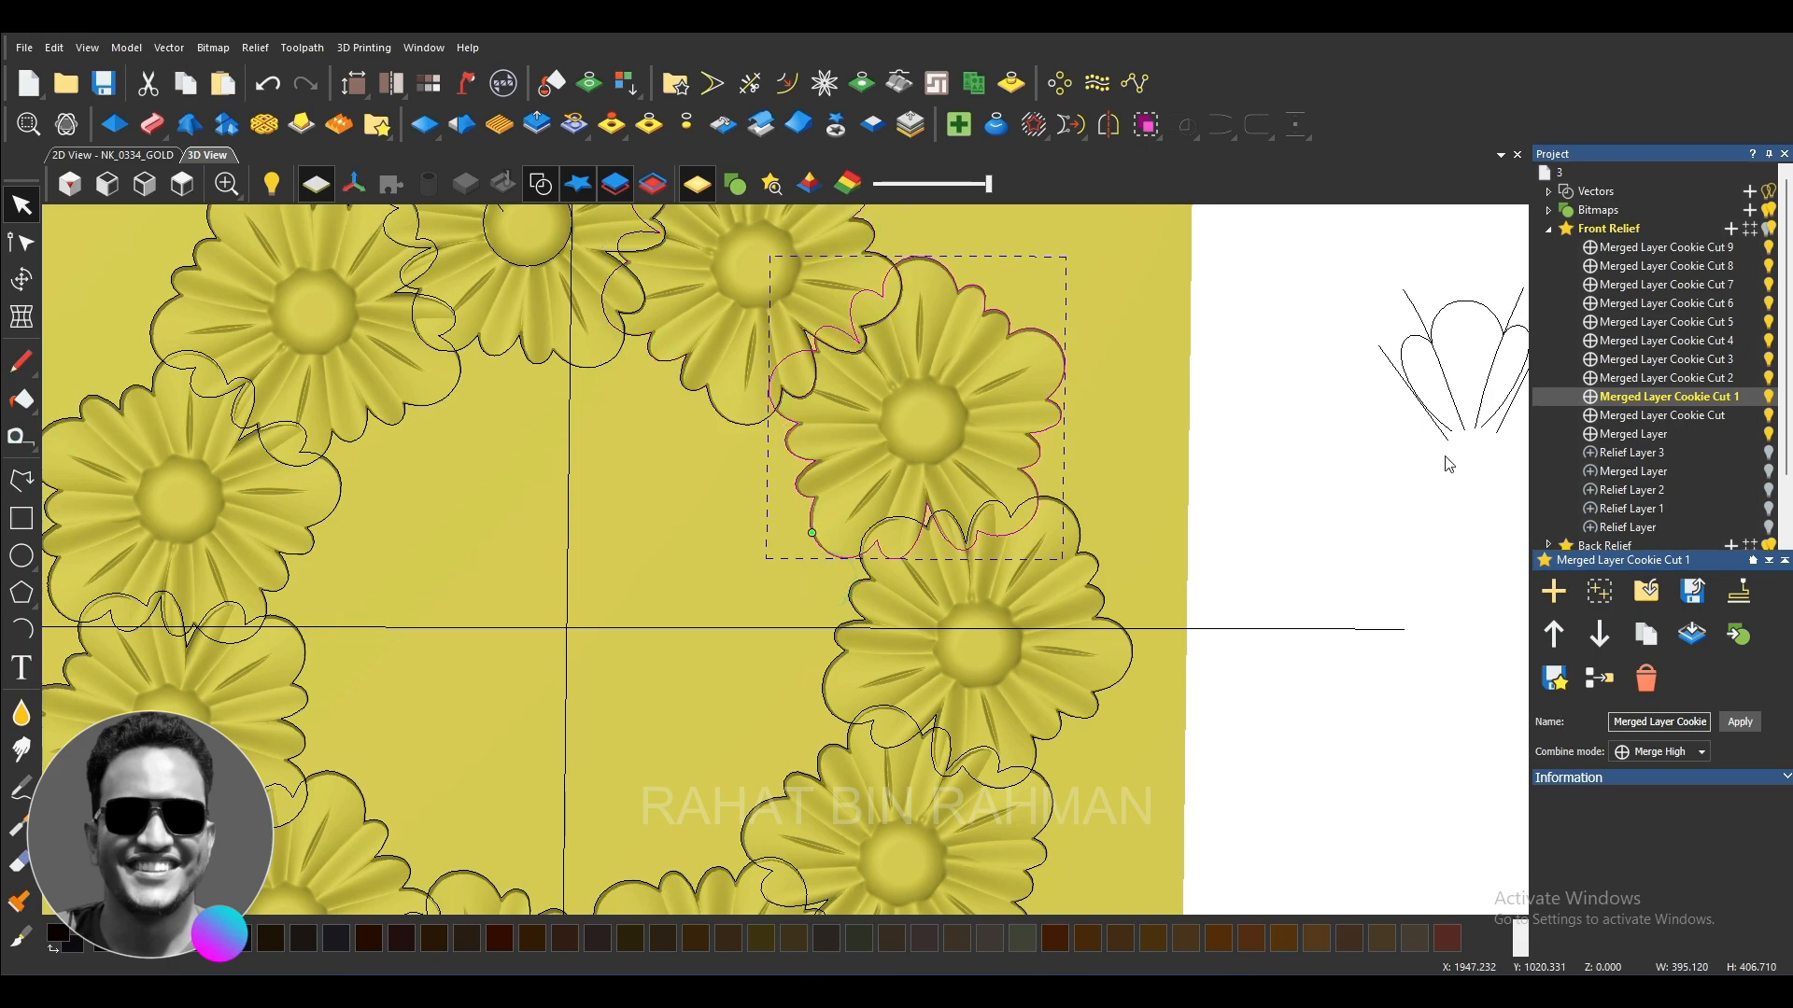
{"action": "left_click", "coordinate": [1723, 379]}
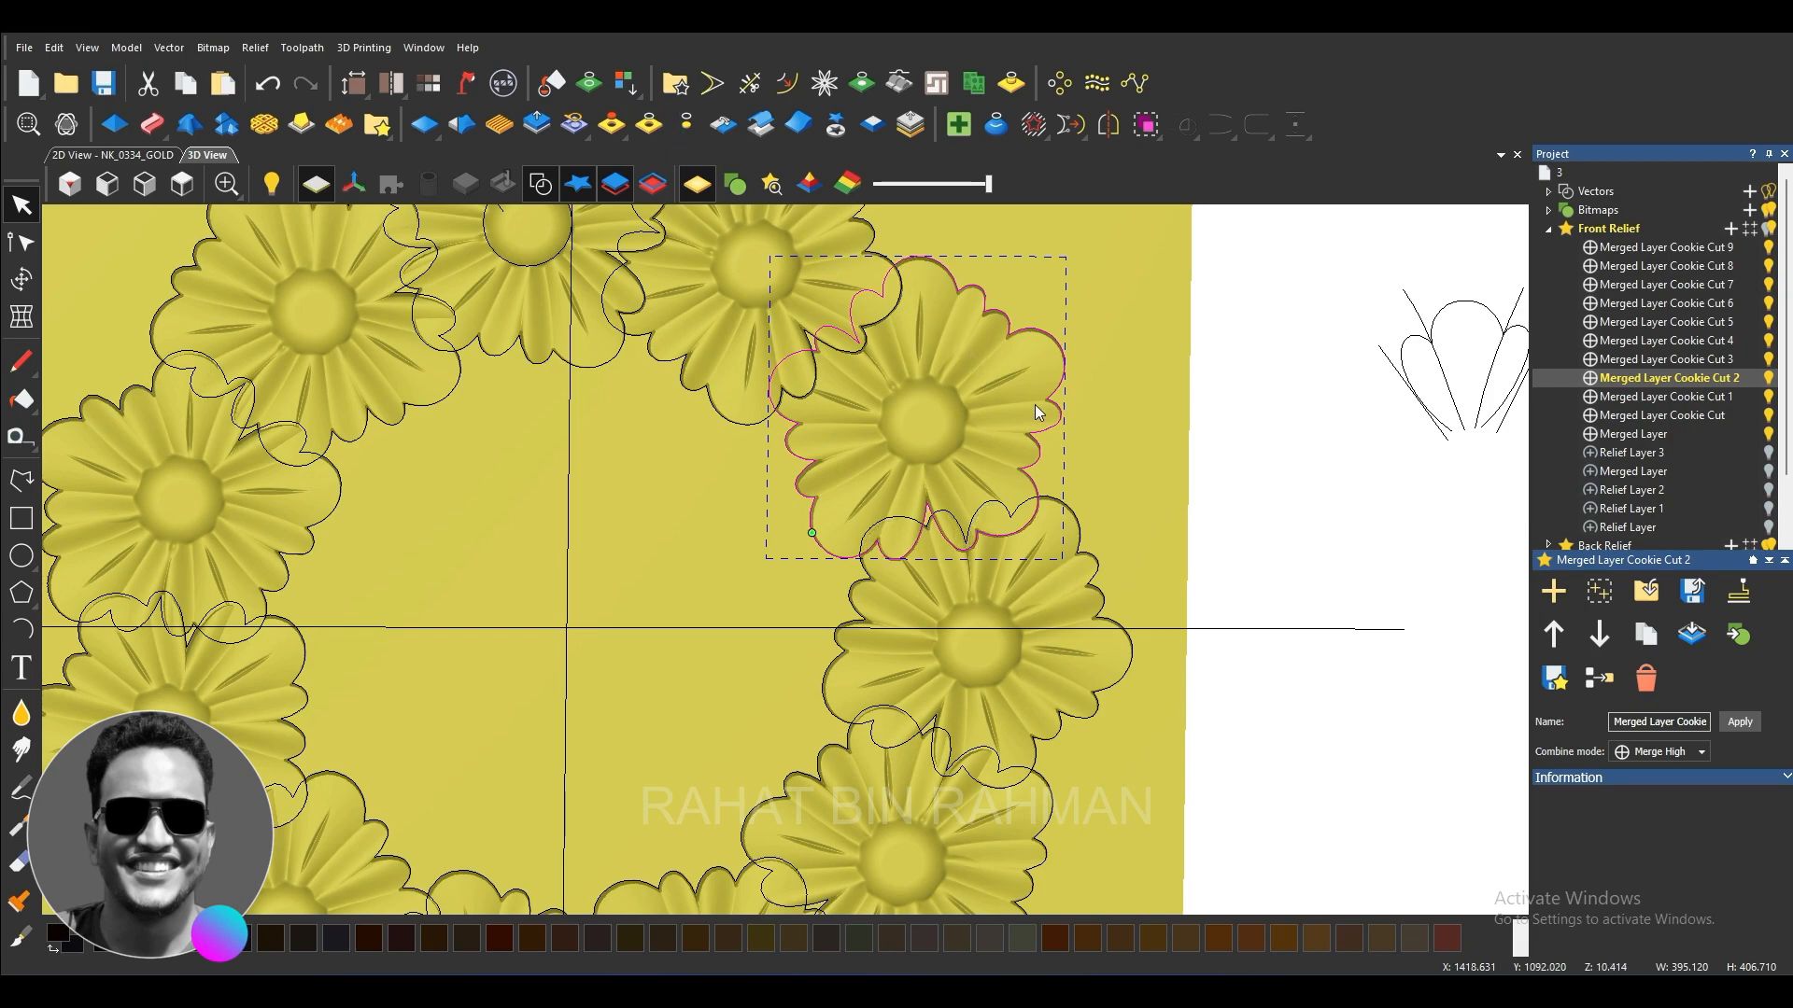
Step: Zero the Merged Layer Cookie Cut 3 relief inside the boundary vector of the third flower clockwise of the top flower
{"action": "scroll", "coordinate": [1034, 407], "scroll_direction": "down", "scroll_amount": 4}
{"action": "scroll", "coordinate": [937, 590], "scroll_direction": "up", "scroll_amount": 5}
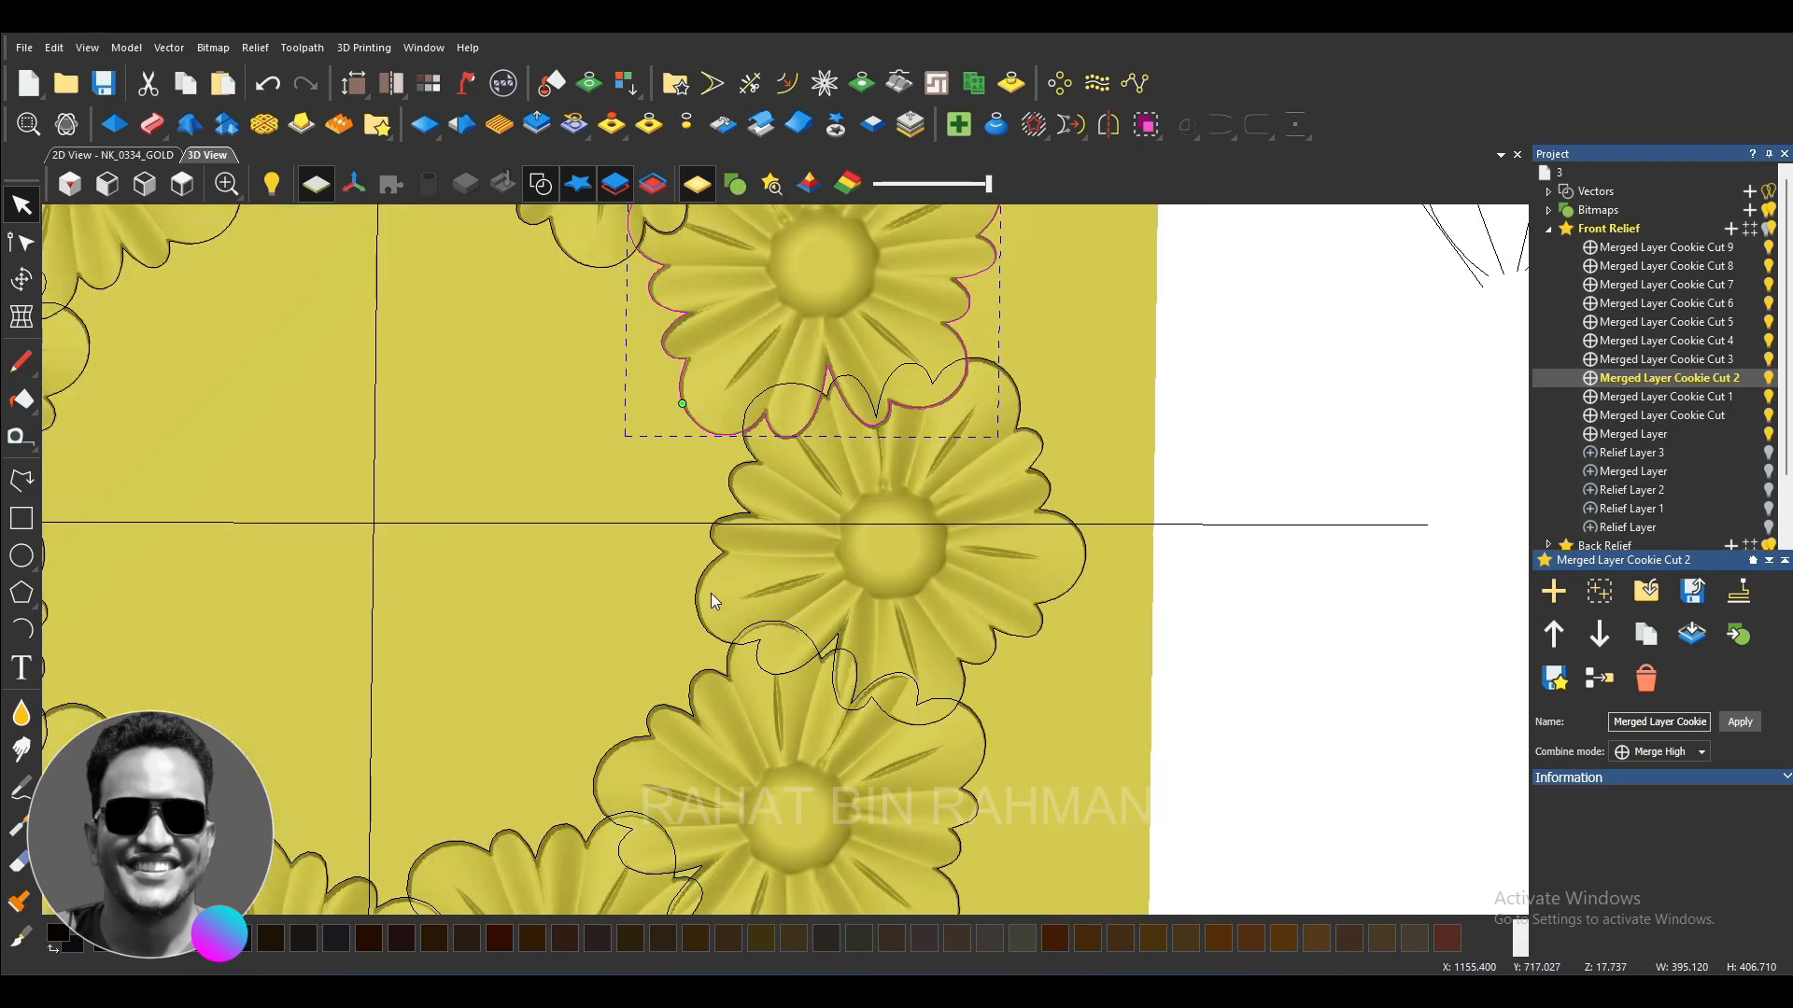
{"action": "left_click", "coordinate": [1701, 362]}
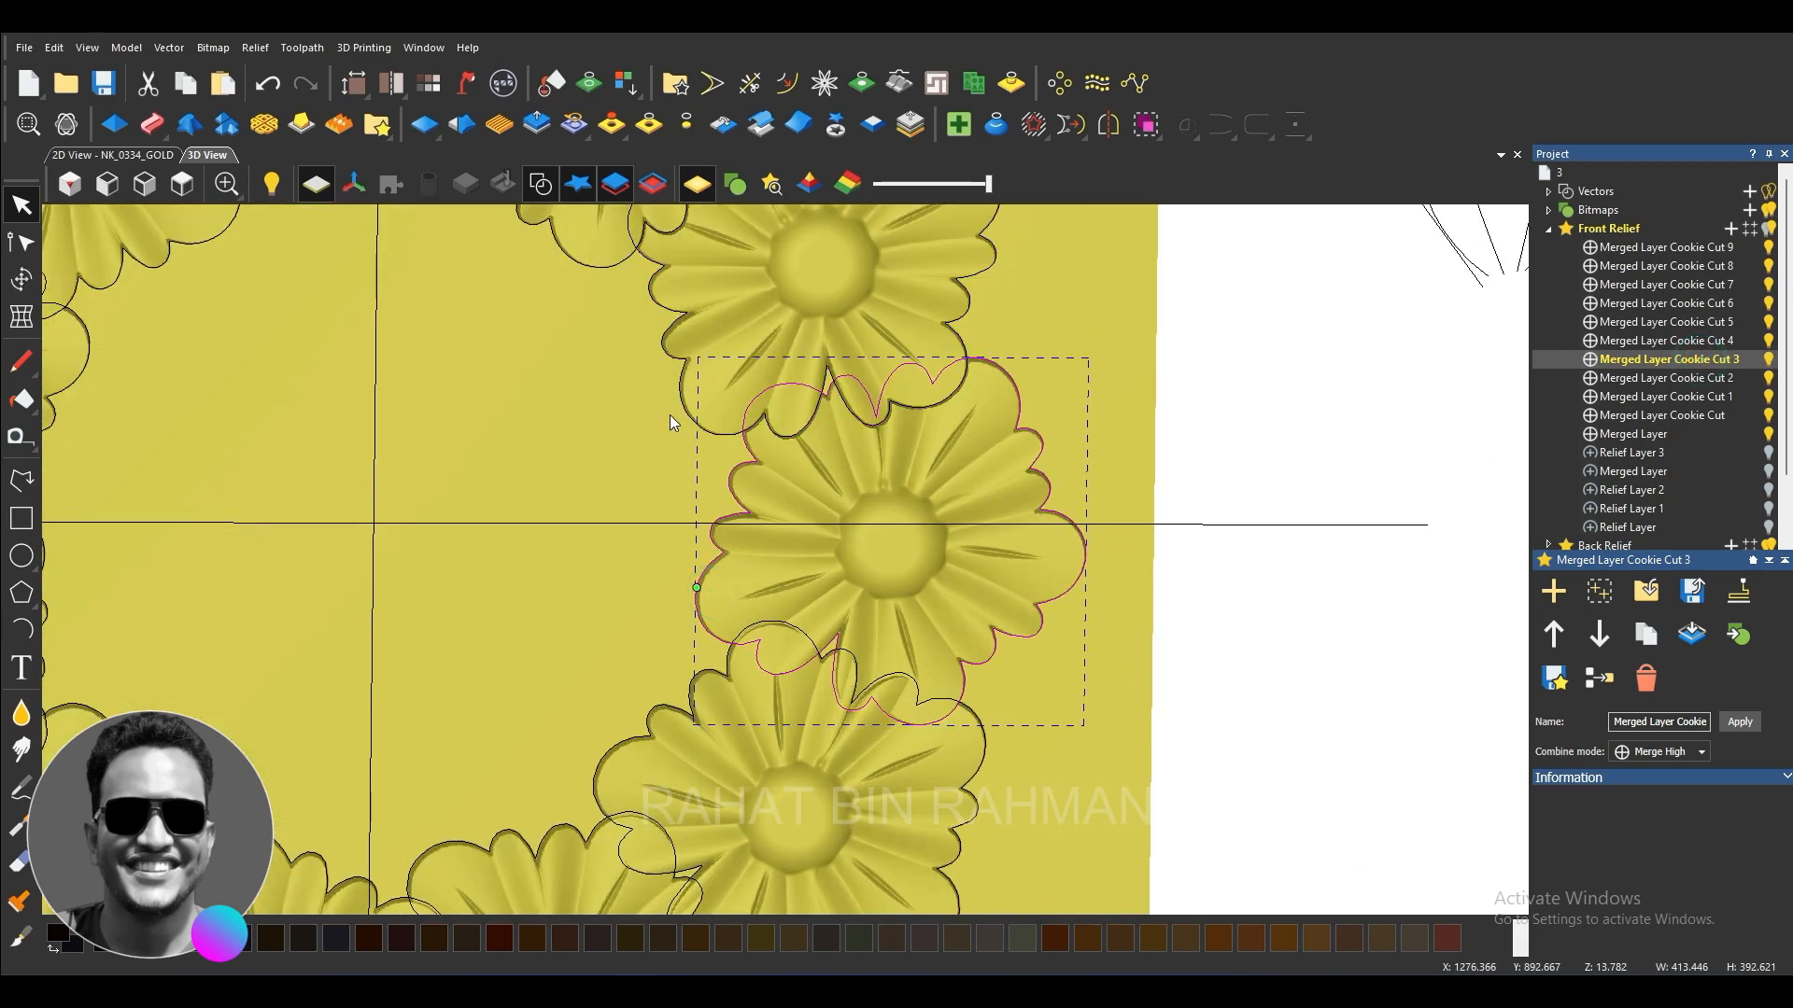
Step: Zero the Merged Layer Cookie Cut 4 relief inside the boundary vector of the fourth flower clockwise of the top flower
{"action": "scroll", "coordinate": [785, 560], "scroll_direction": "down", "scroll_amount": 3}
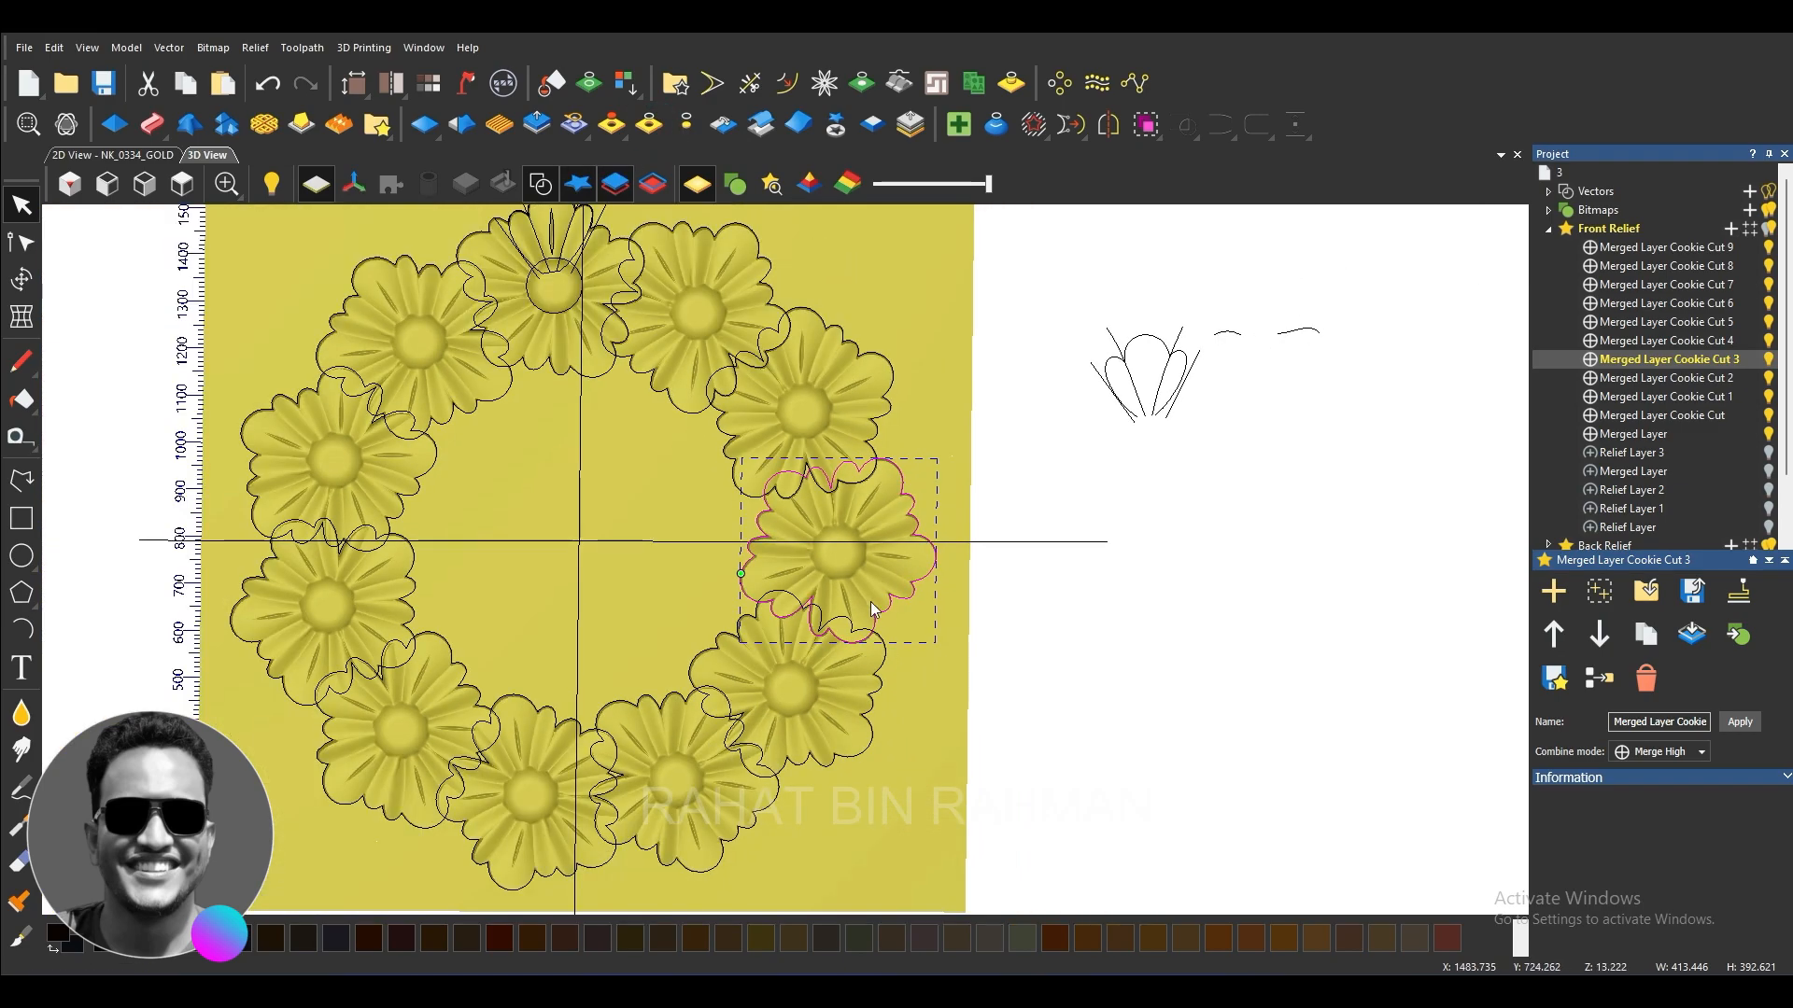
{"action": "scroll", "coordinate": [730, 730], "scroll_direction": "up", "scroll_amount": 3}
{"action": "scroll", "coordinate": [729, 724], "scroll_direction": "up", "scroll_amount": 1}
{"action": "left_click", "coordinate": [613, 577]}
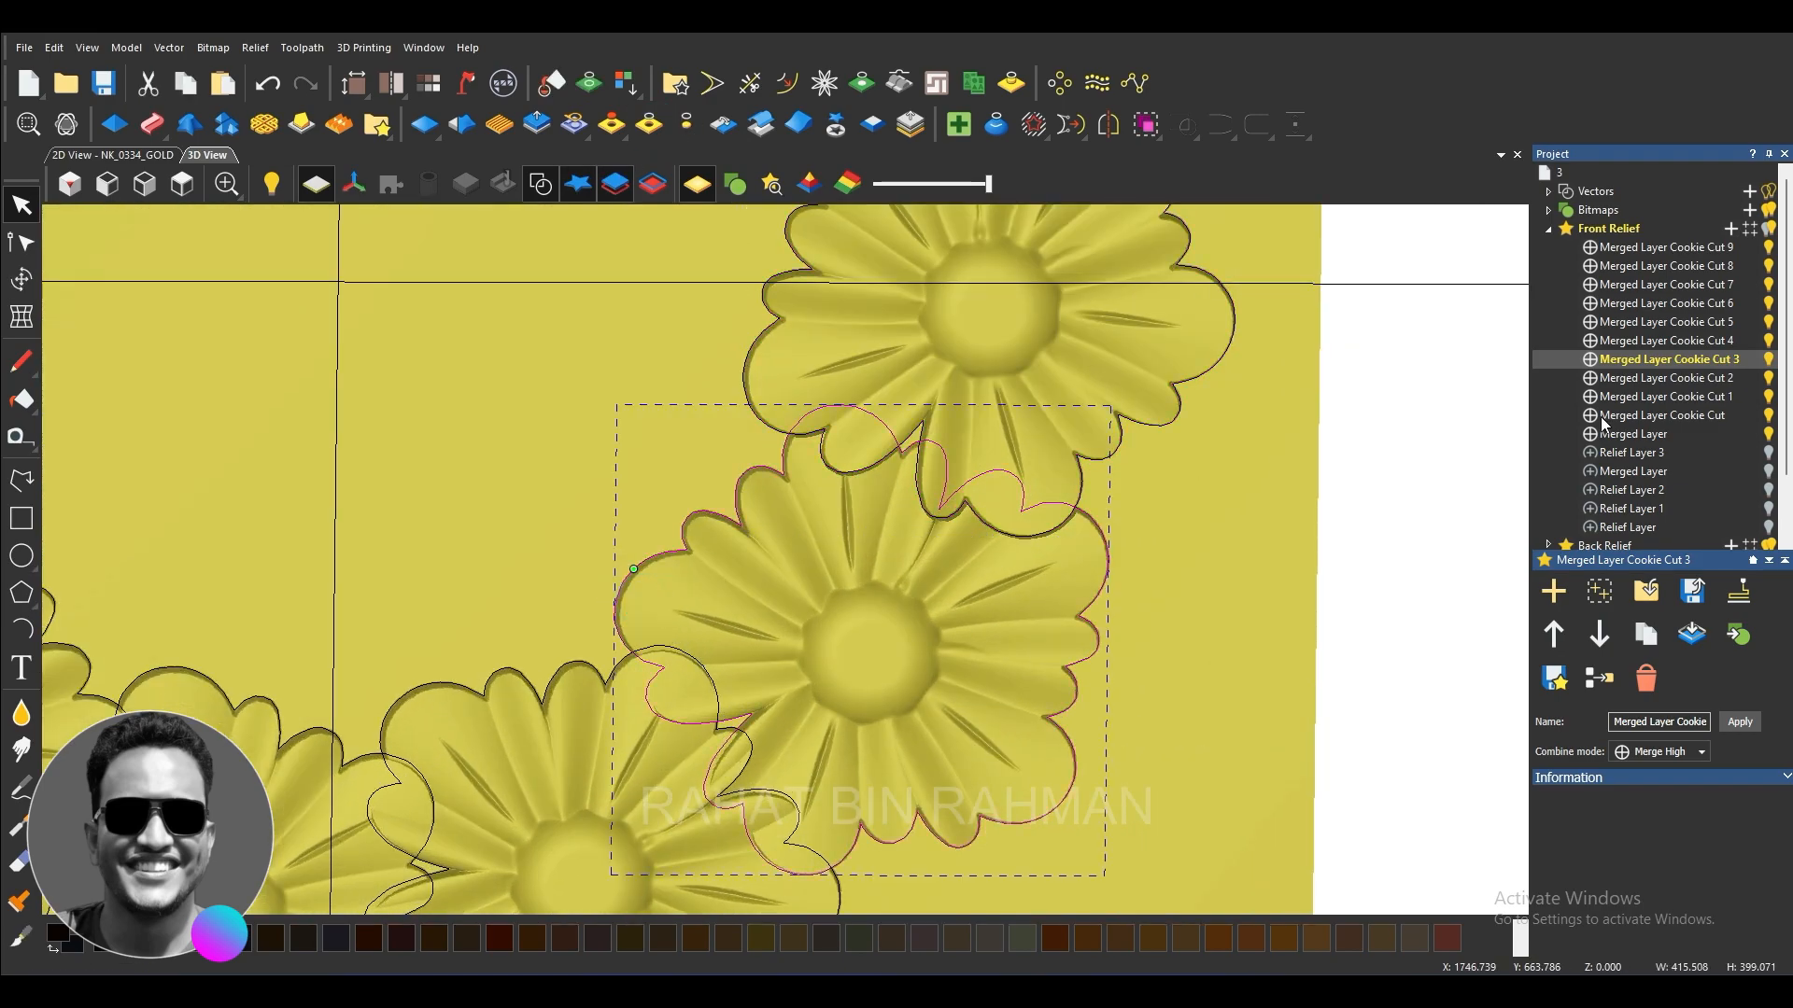
{"action": "left_click", "coordinate": [1701, 340]}
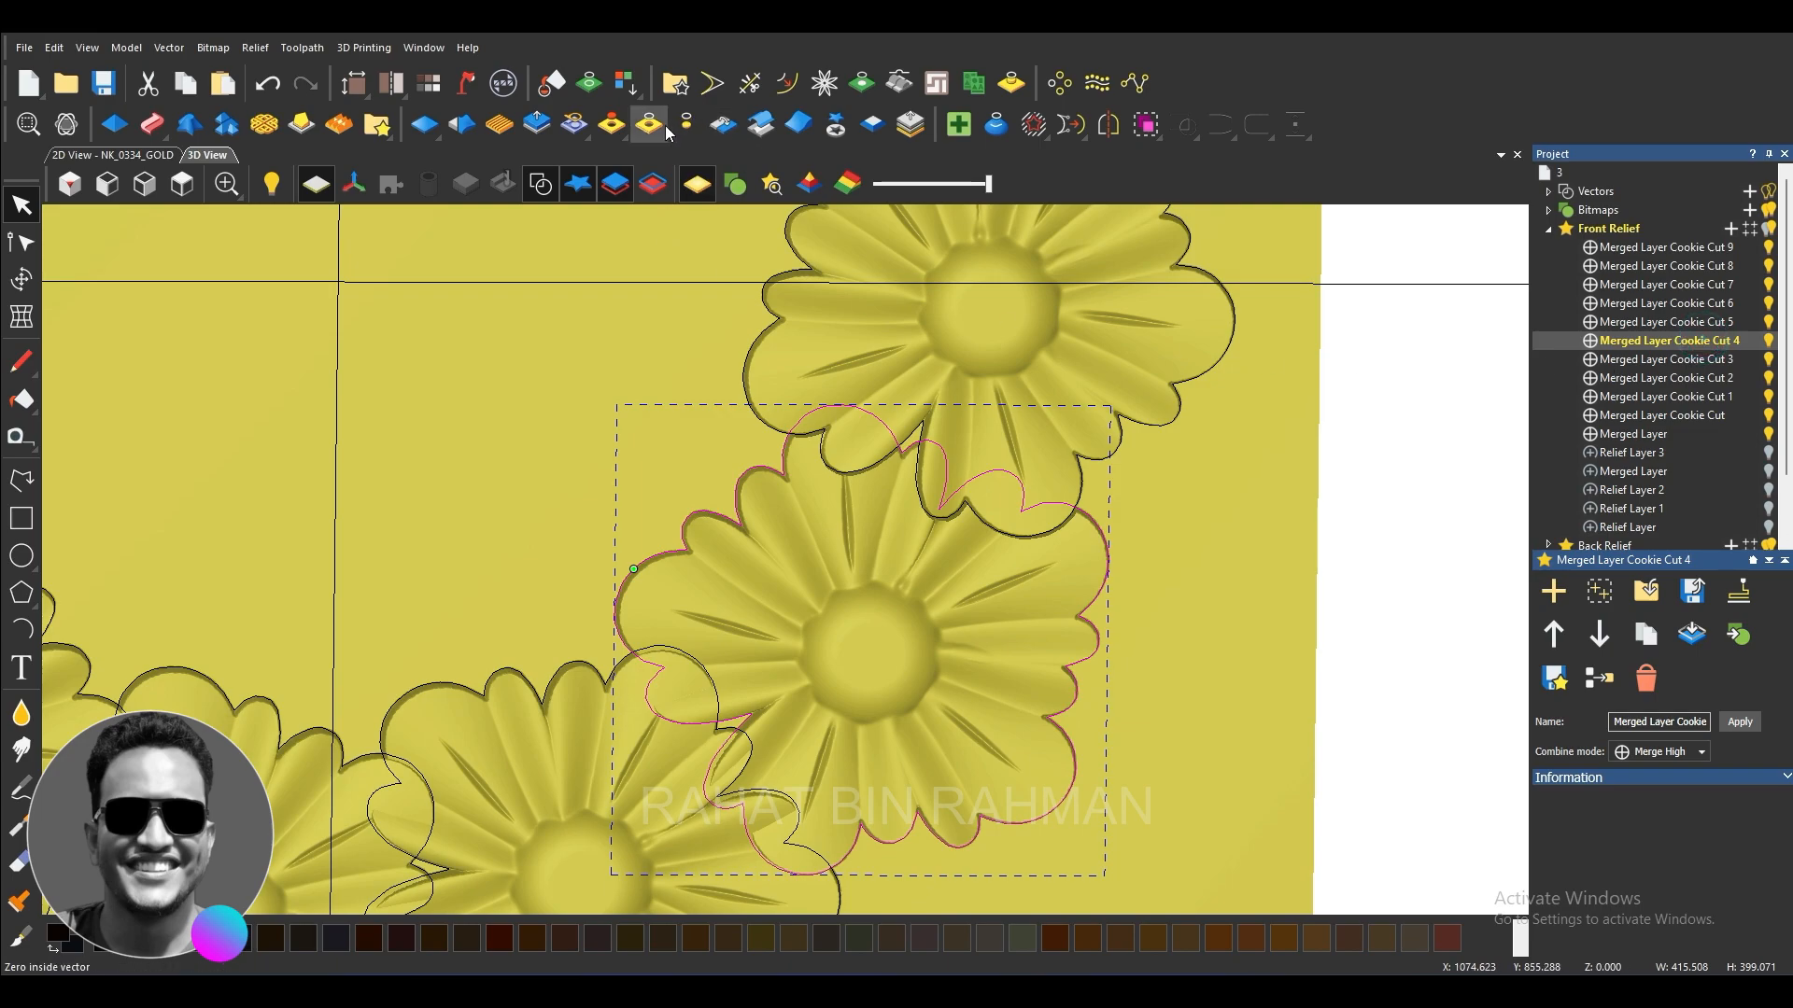
Step: Zero the Merged Layer Cookie Cut 5 relief inside the boundary vector of the fifth flower clockwise of the top flower
{"action": "scroll", "coordinate": [1035, 255], "scroll_direction": "down", "scroll_amount": 3}
{"action": "scroll", "coordinate": [792, 810], "scroll_direction": "up", "scroll_amount": 4}
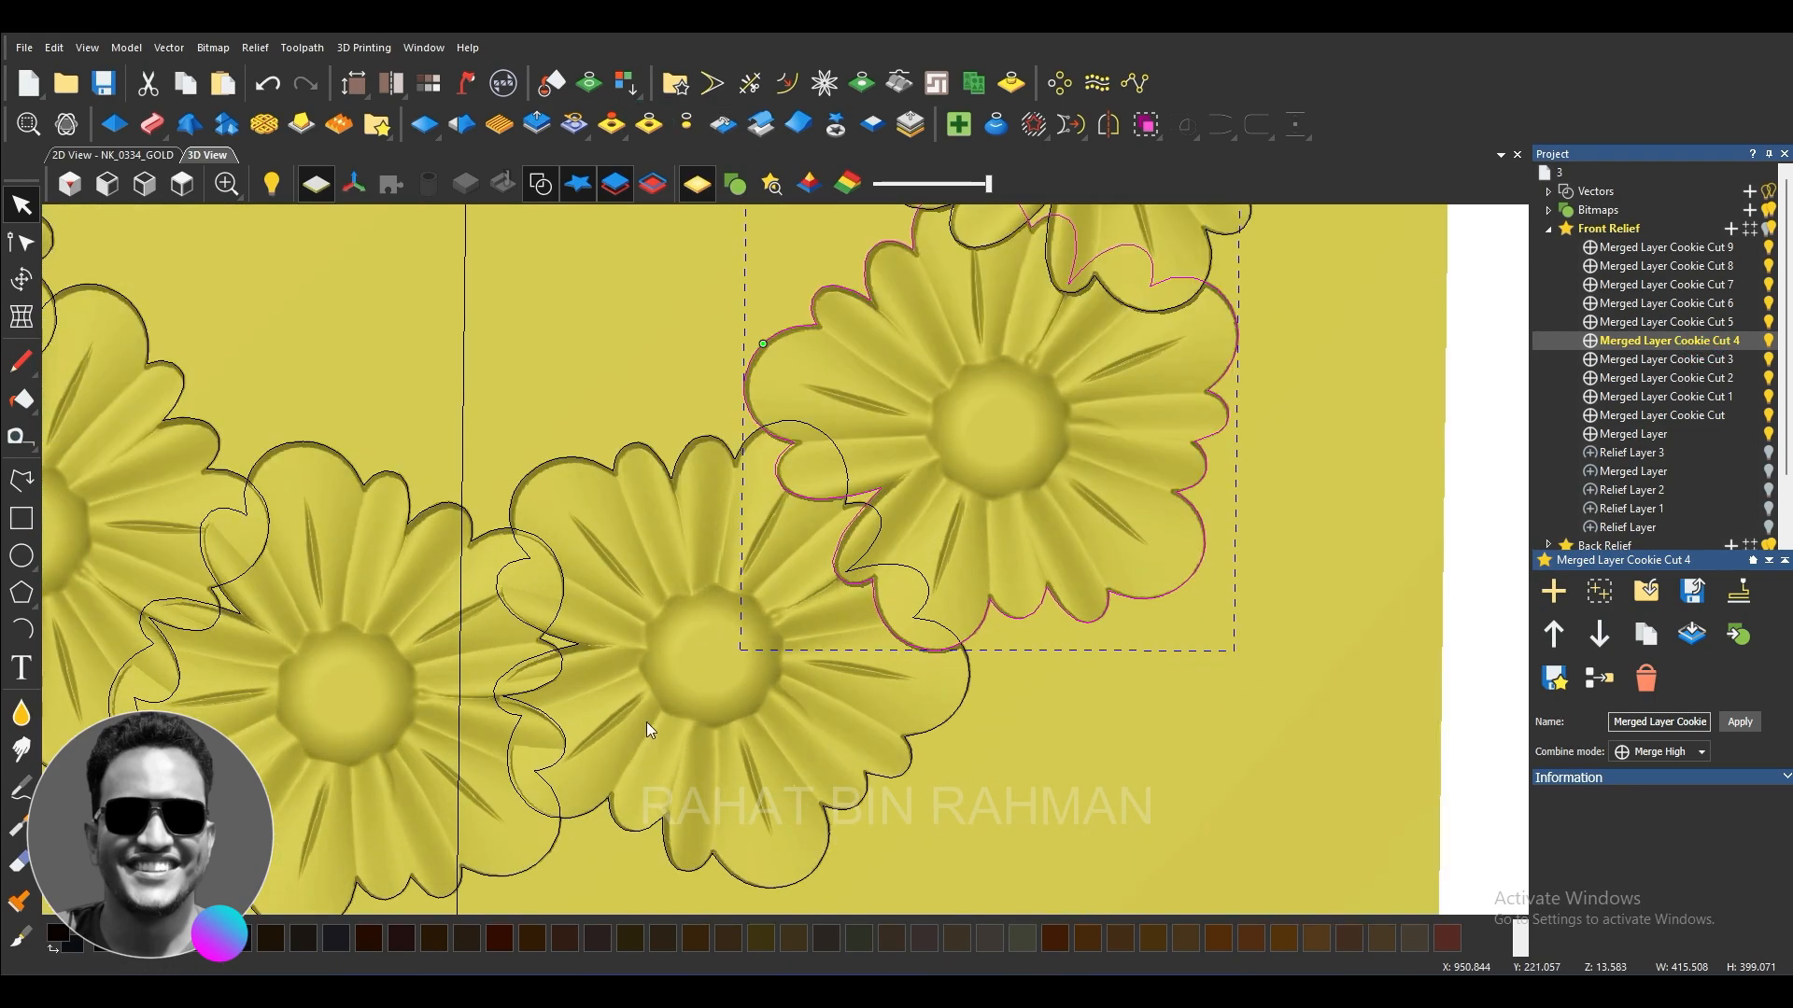
{"action": "left_click", "coordinate": [614, 507]}
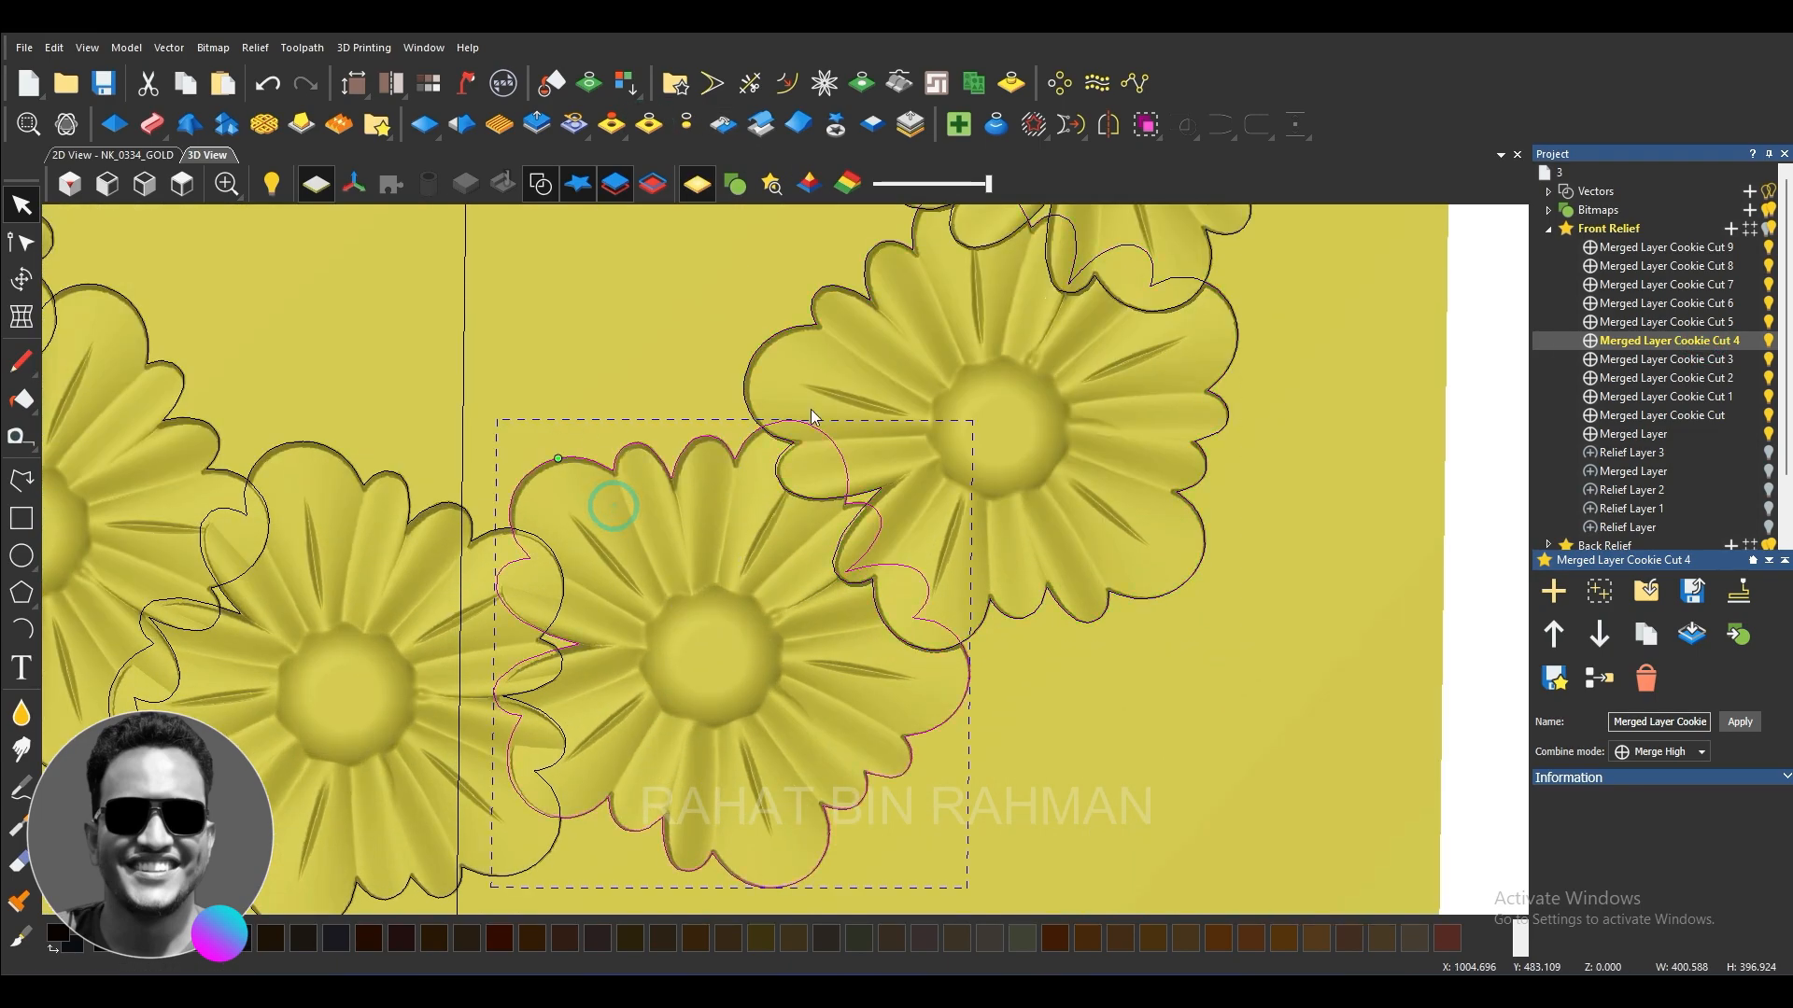
{"action": "left_click", "coordinate": [1608, 324]}
{"action": "left_click", "coordinate": [659, 124]}
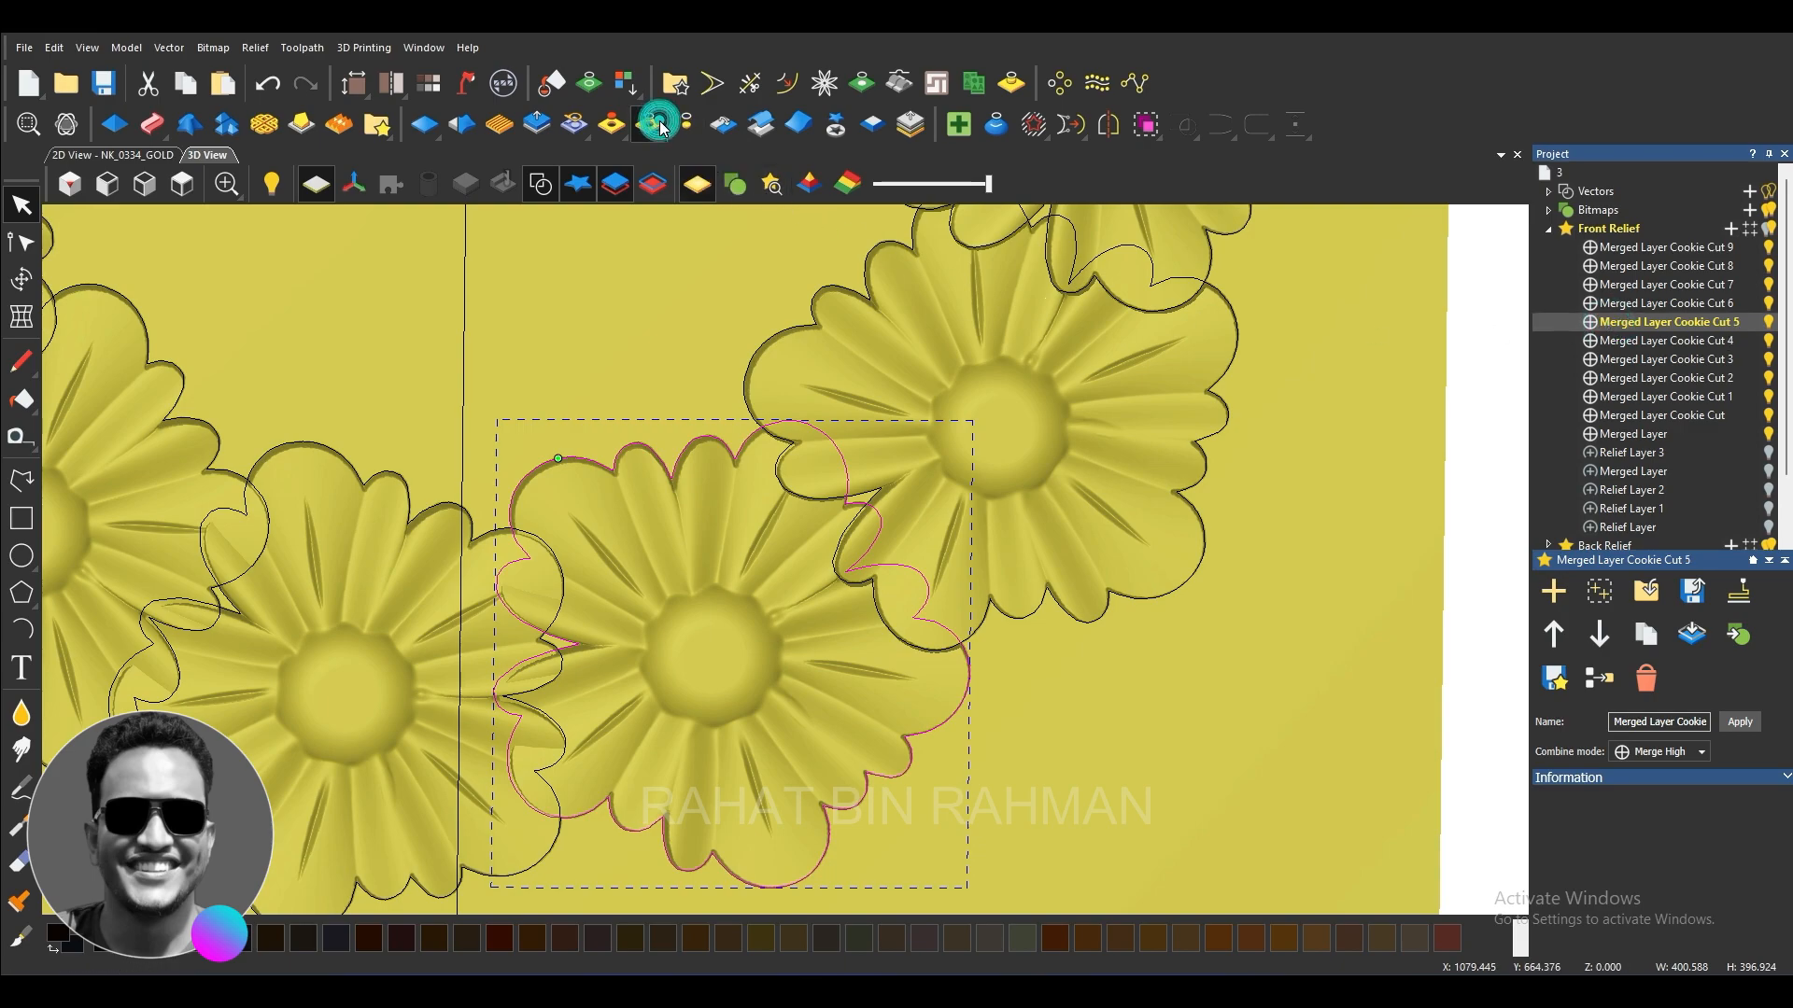
Step: Zero the Merged Layer Cookie Cut 6 relief inside the boundary vector of the sixth flower clockwise of the top flower
{"action": "scroll", "coordinate": [965, 312], "scroll_direction": "down", "scroll_amount": 3}
{"action": "scroll", "coordinate": [607, 500], "scroll_direction": "up", "scroll_amount": 4}
{"action": "left_click", "coordinate": [644, 622]}
{"action": "left_click", "coordinate": [1661, 305]}
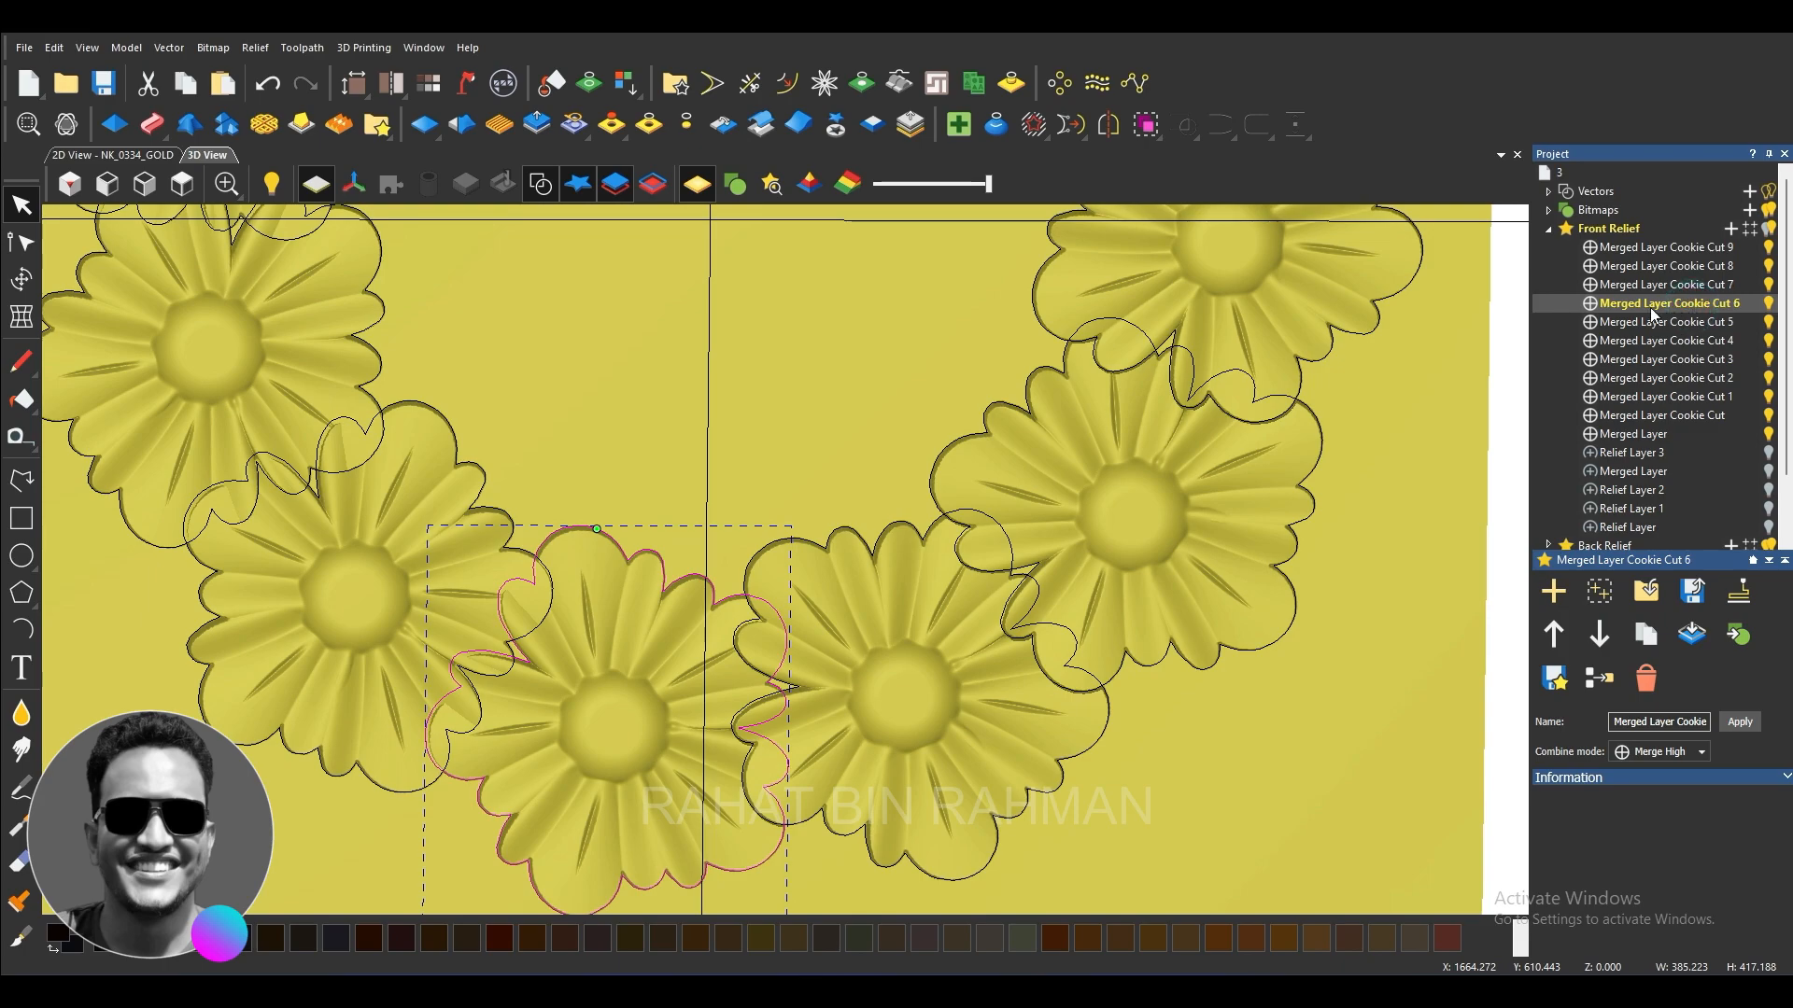
{"action": "left_click", "coordinate": [648, 118]}
Step: Zero the Merged Layer Cookie Cut 7 relief inside the boundary vector of the seventh flower clockwise of the top flower
{"action": "scroll", "coordinate": [475, 550], "scroll_direction": "down", "scroll_amount": 3}
{"action": "scroll", "coordinate": [452, 497], "scroll_direction": "up", "scroll_amount": 3}
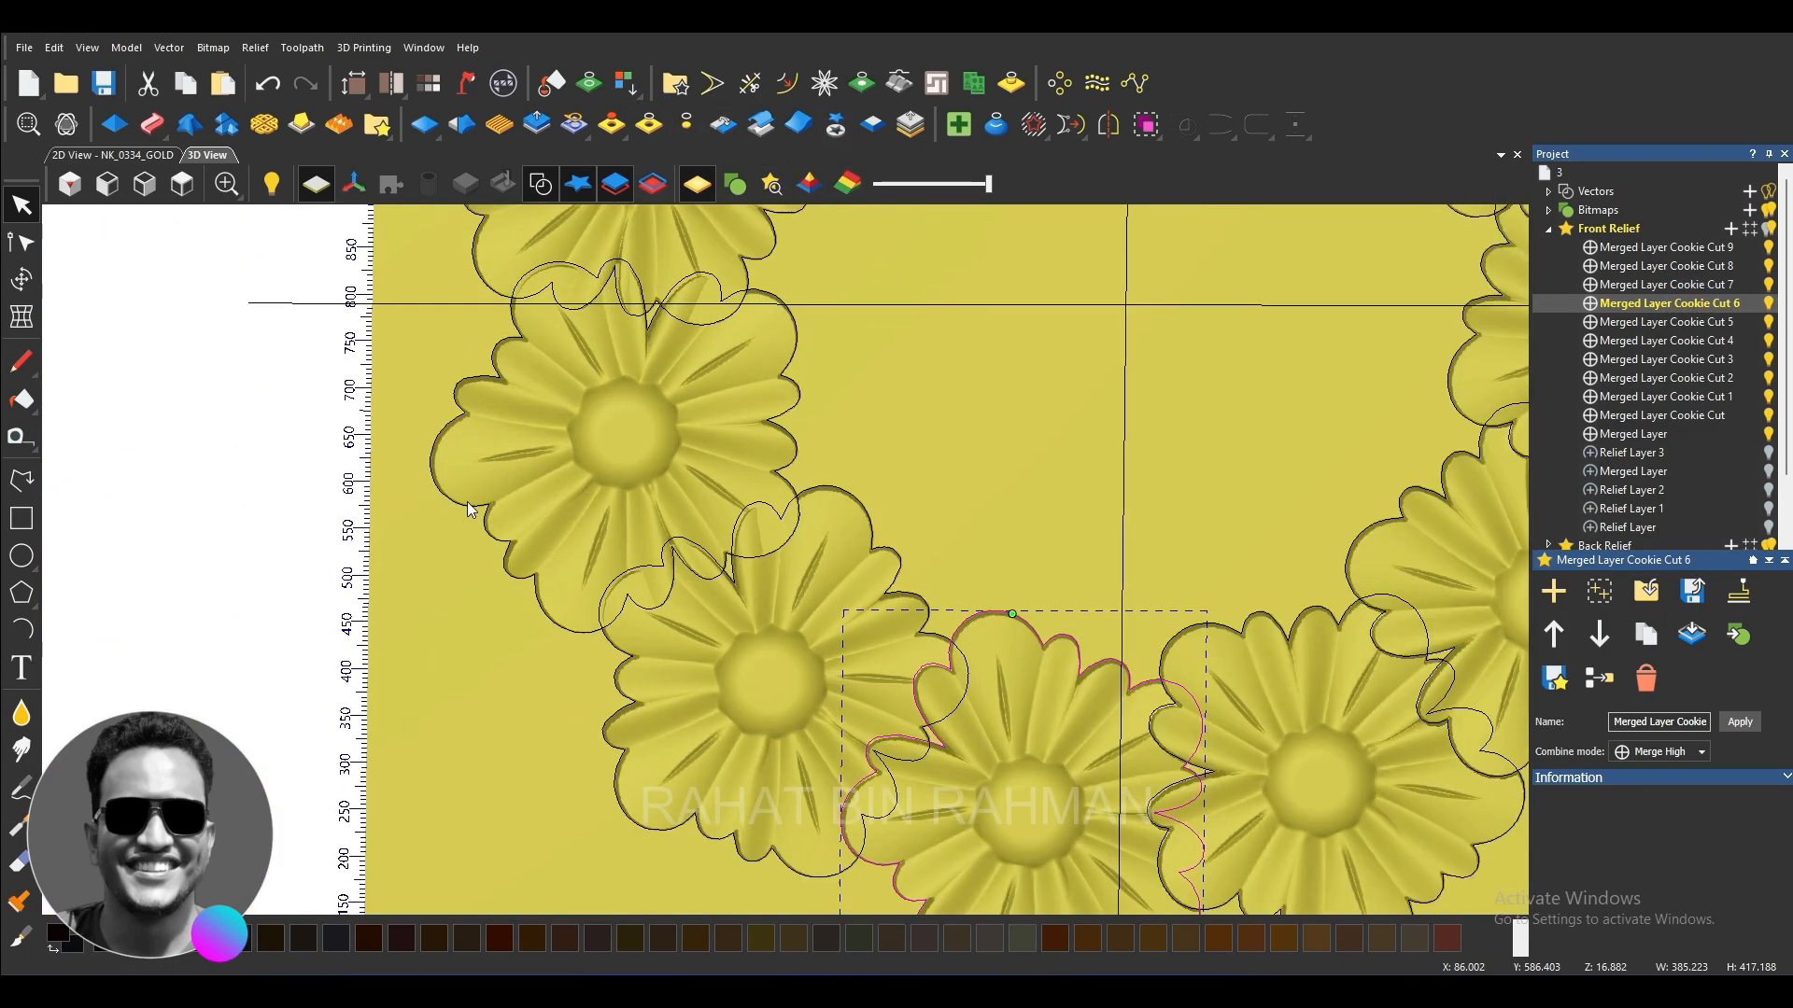
{"action": "left_click", "coordinate": [616, 681]}
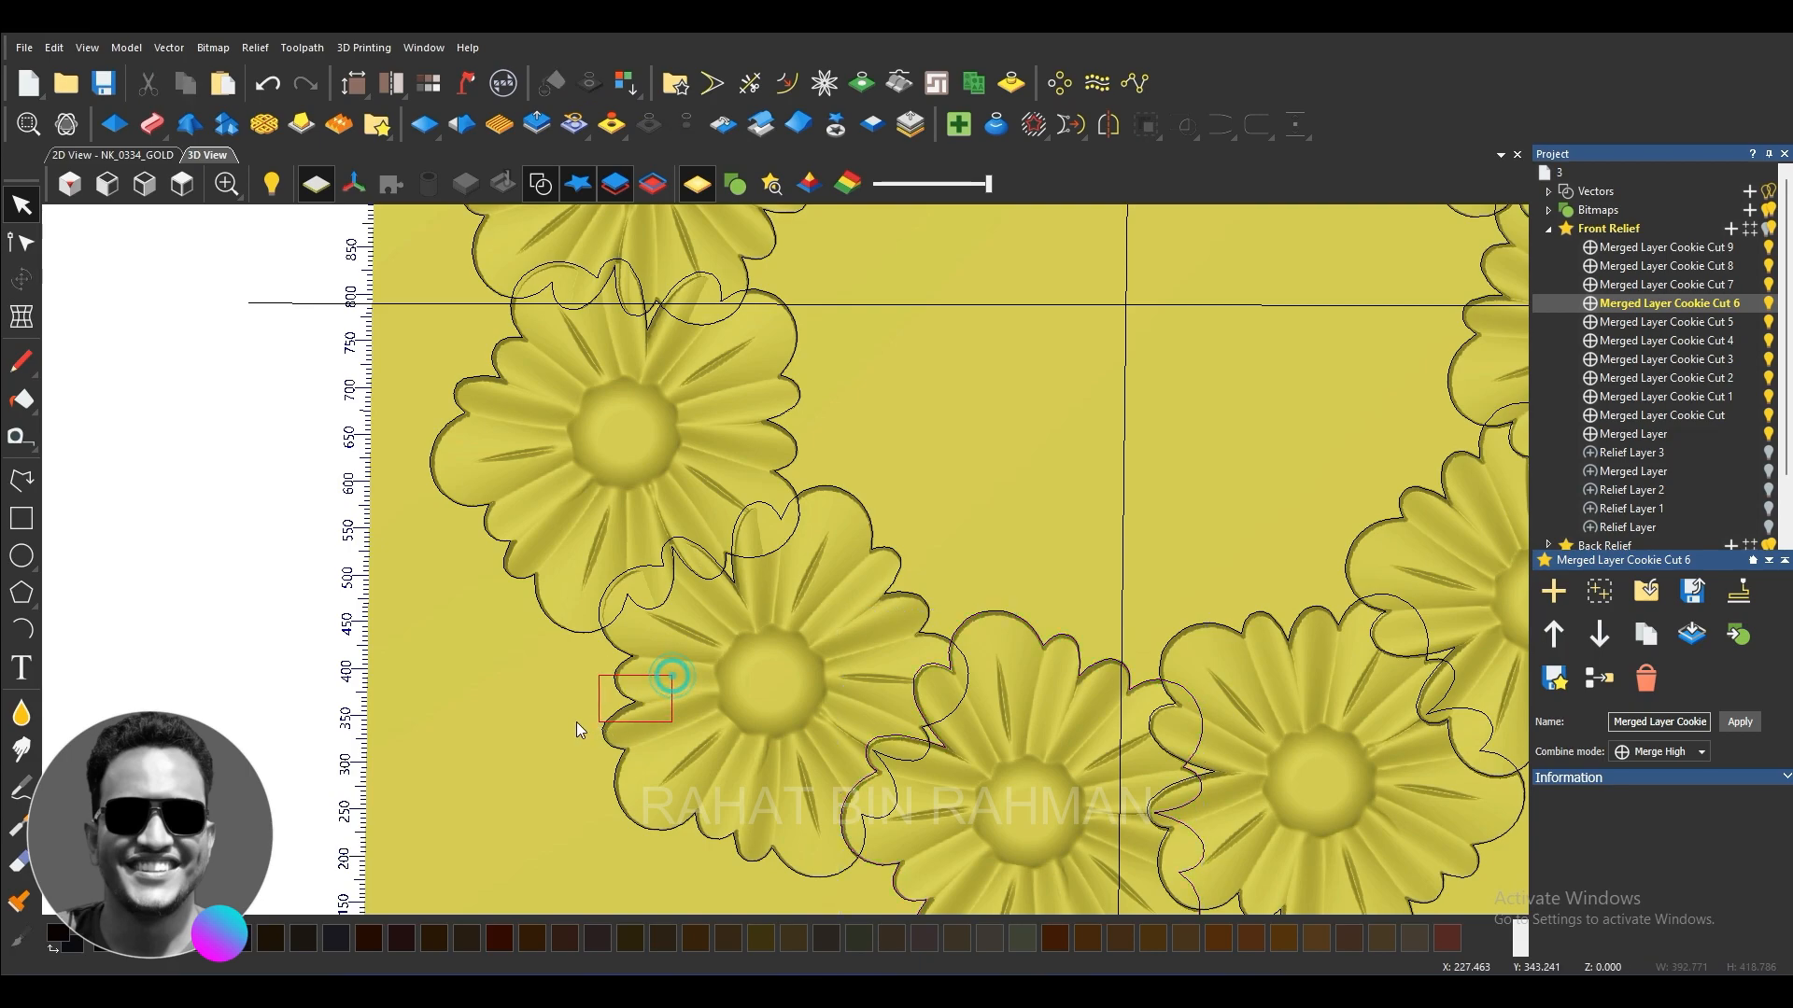
{"action": "left_click", "coordinate": [1658, 286]}
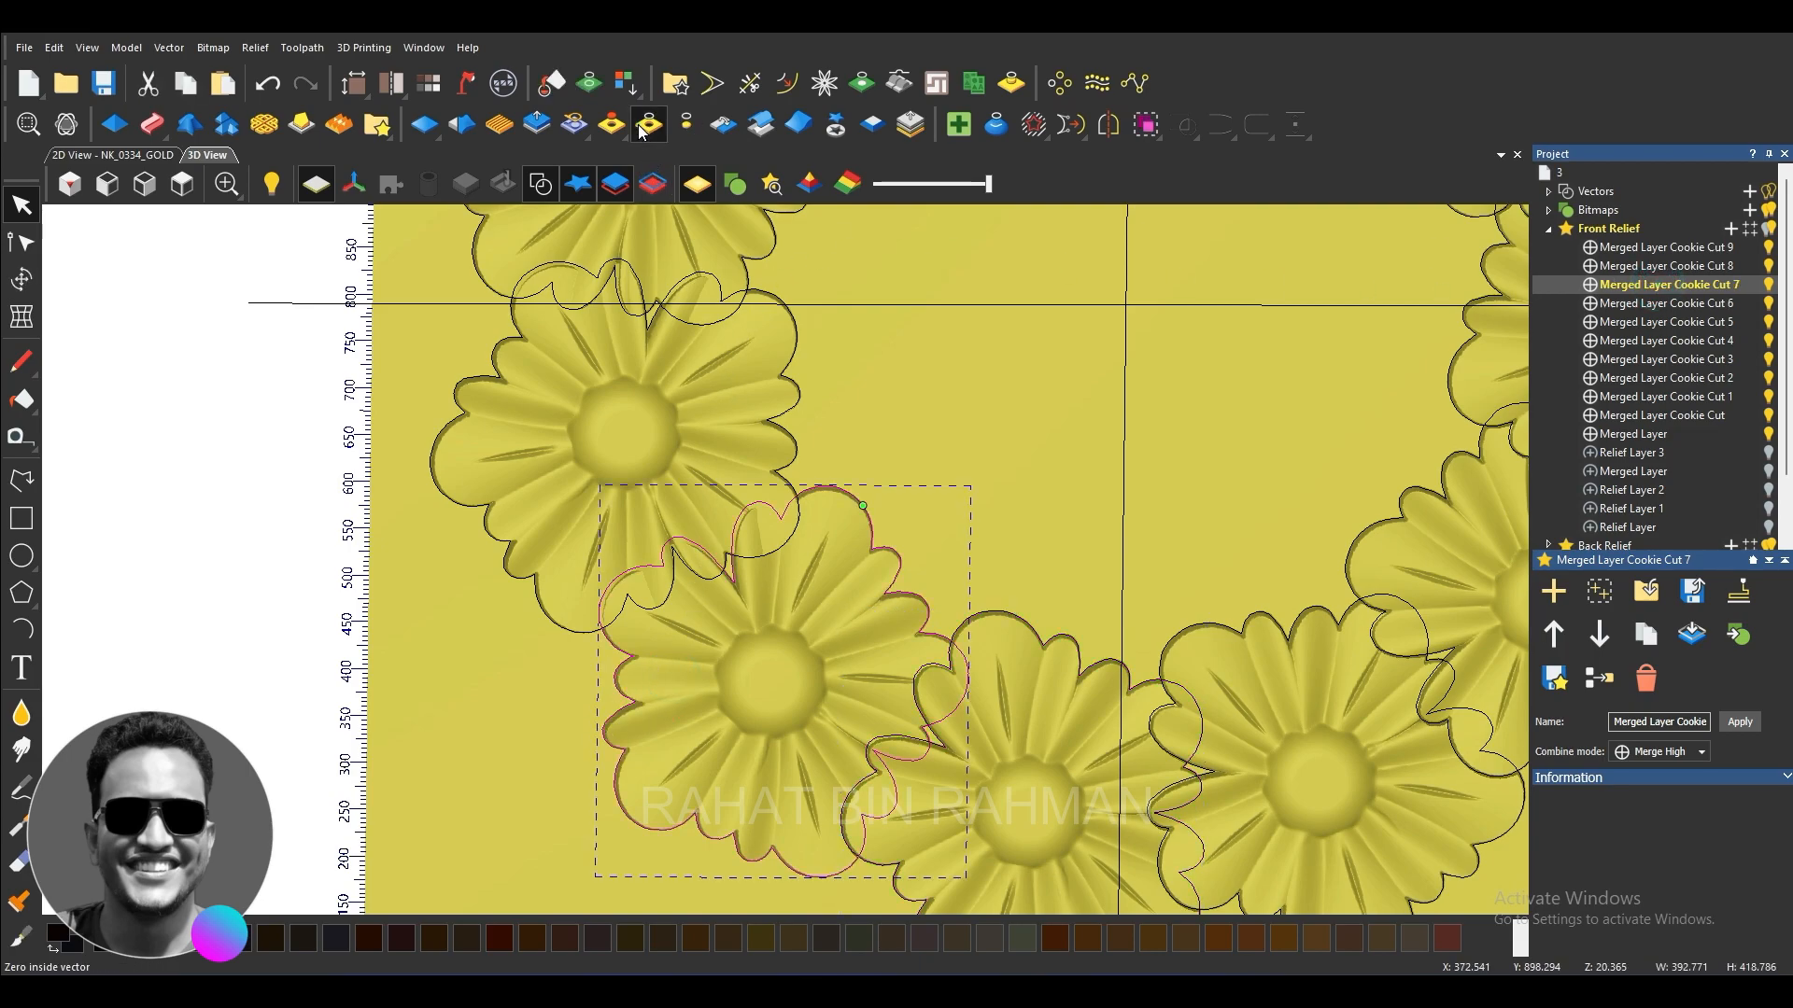
Step: Zero the Merged Layer Cookie Cut 8 relief inside the boundary vector of the eighth flower clockwise of the top flower
{"action": "scroll", "coordinate": [635, 480], "scroll_direction": "down", "scroll_amount": 3}
{"action": "scroll", "coordinate": [635, 480], "scroll_direction": "up", "scroll_amount": 3}
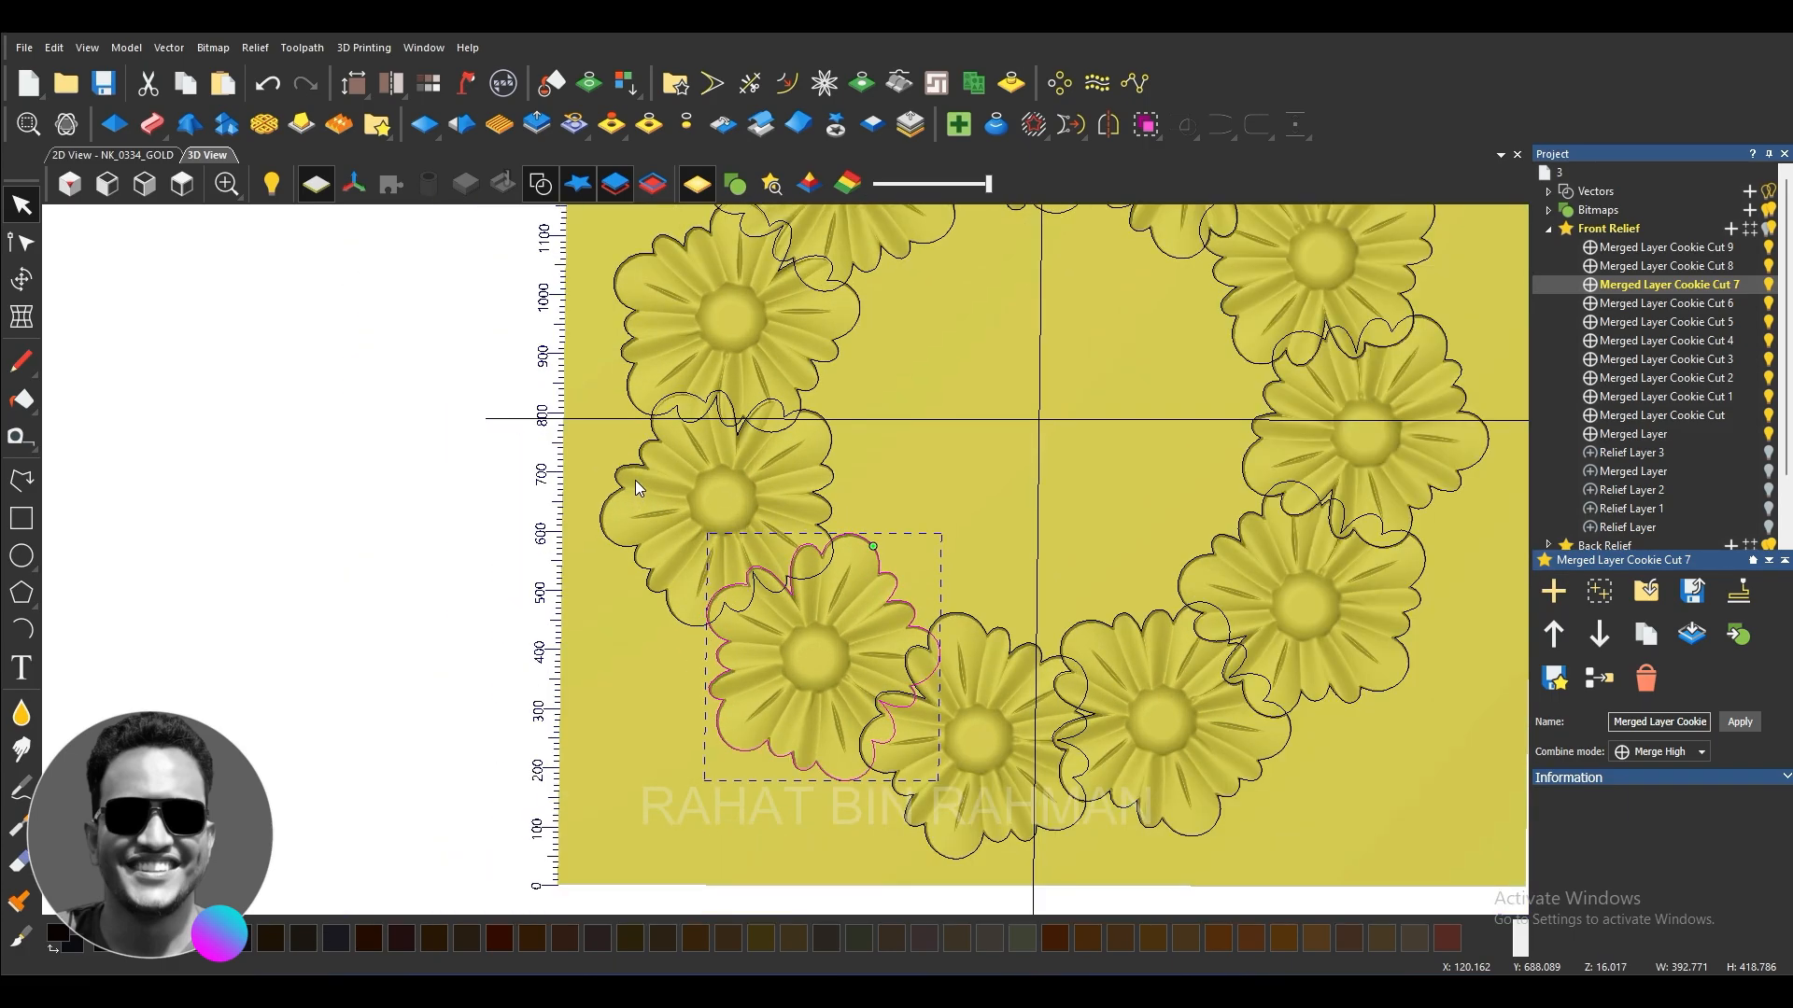
{"action": "left_click", "coordinate": [1664, 268]}
Step: Zero the Merged Layer Cookie Cut 9 relief inside the boundary vector of the ninth flower clockwise of the top flower, and clear the selection
{"action": "scroll", "coordinate": [801, 604], "scroll_direction": "down", "scroll_amount": 2}
{"action": "scroll", "coordinate": [805, 456], "scroll_direction": "up", "scroll_amount": 2}
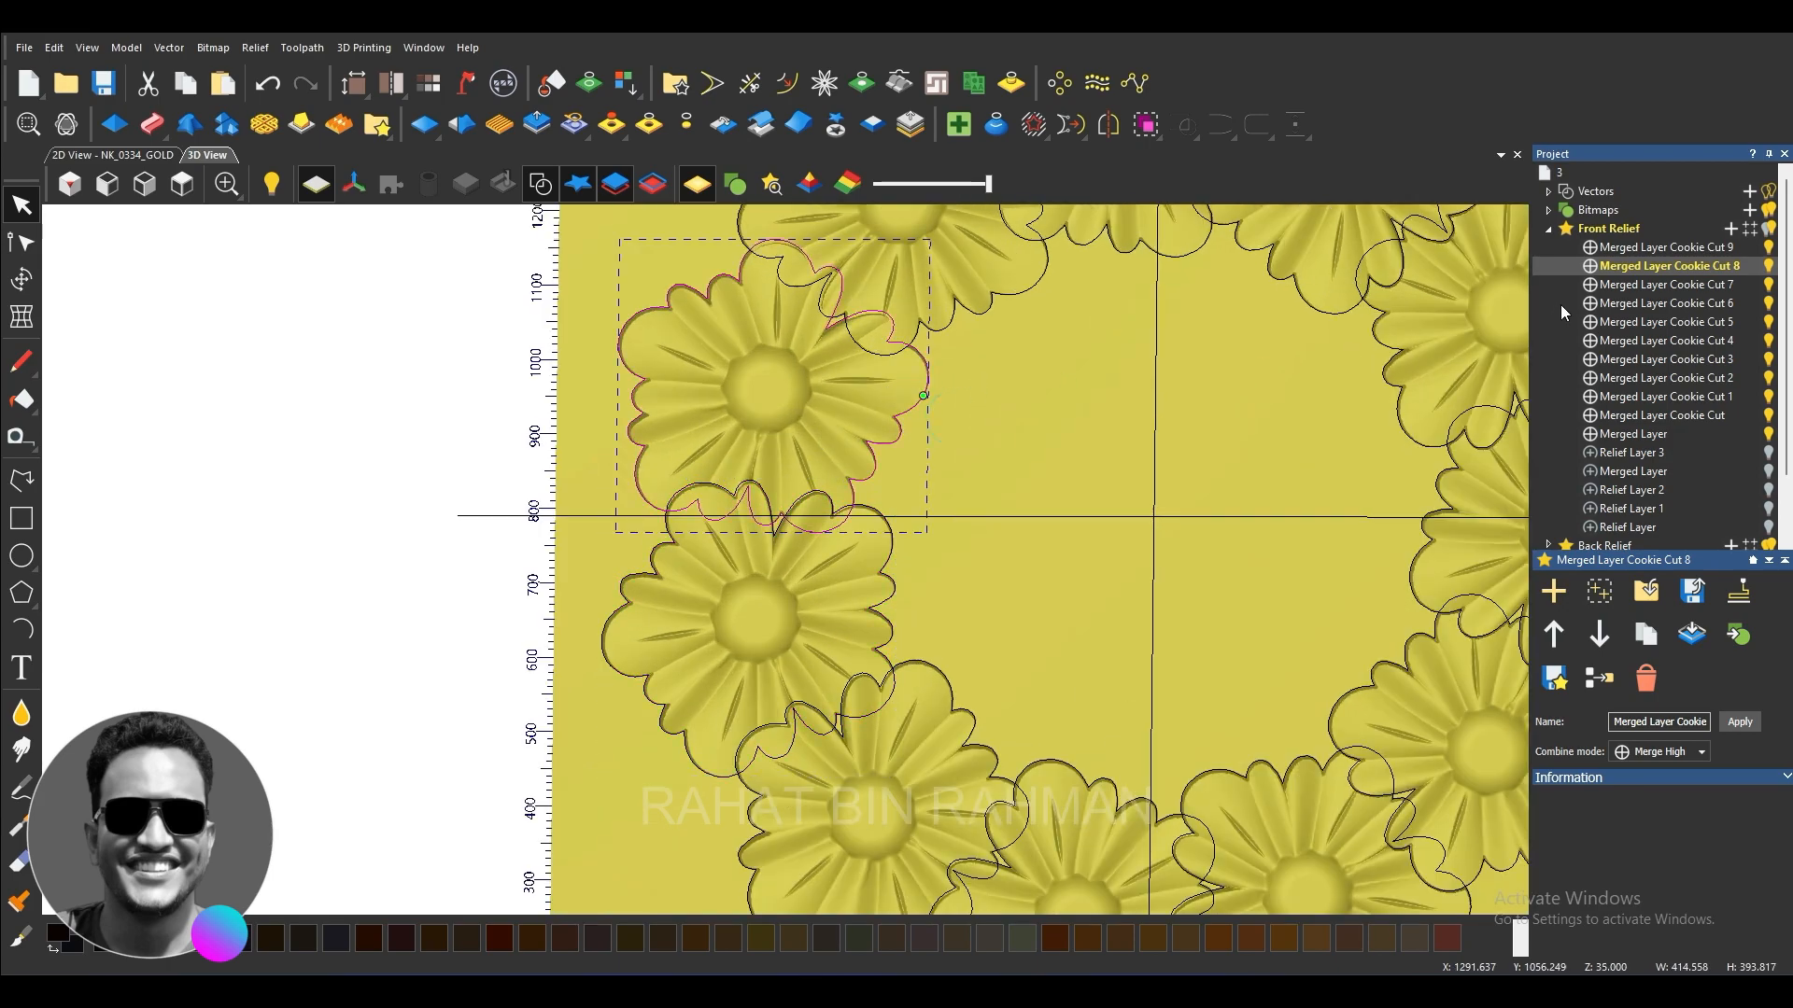
{"action": "left_click", "coordinate": [1632, 250]}
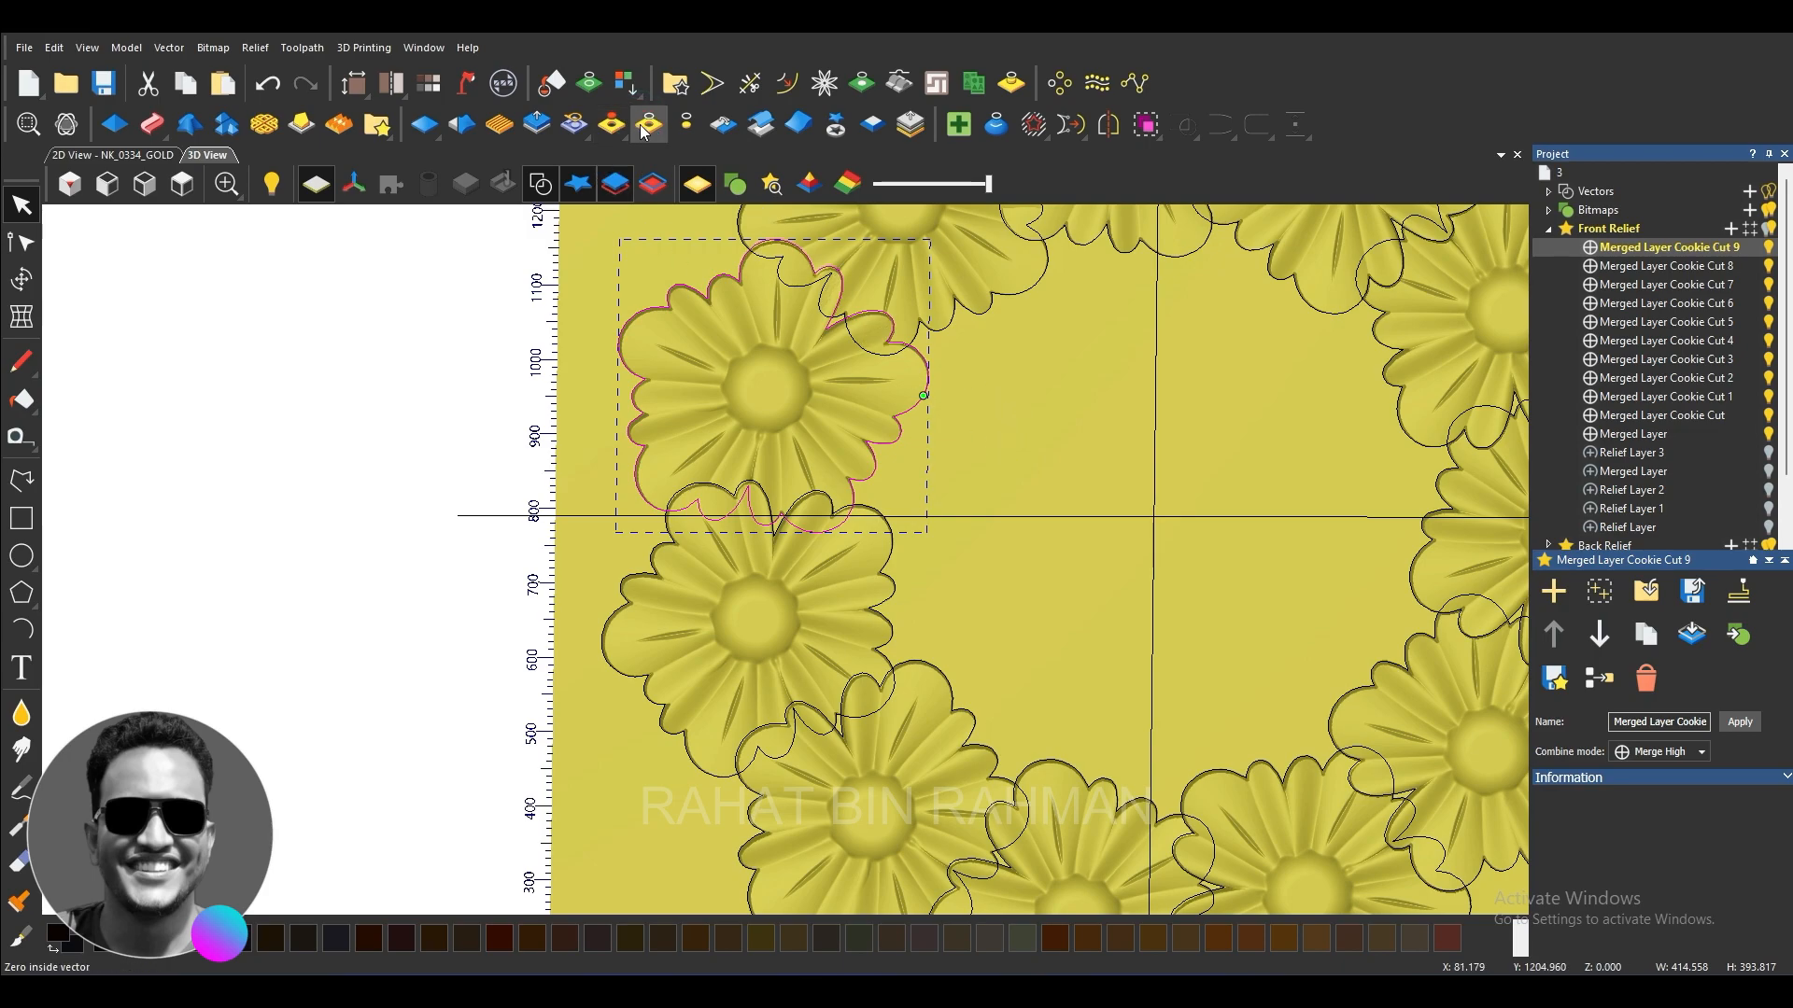
{"action": "left_click", "coordinate": [994, 412]}
Step: Check the boundary vector and overlaps of the flower just counter-clockwise of the top flower
{"action": "scroll", "coordinate": [961, 440], "scroll_direction": "down", "scroll_amount": 5}
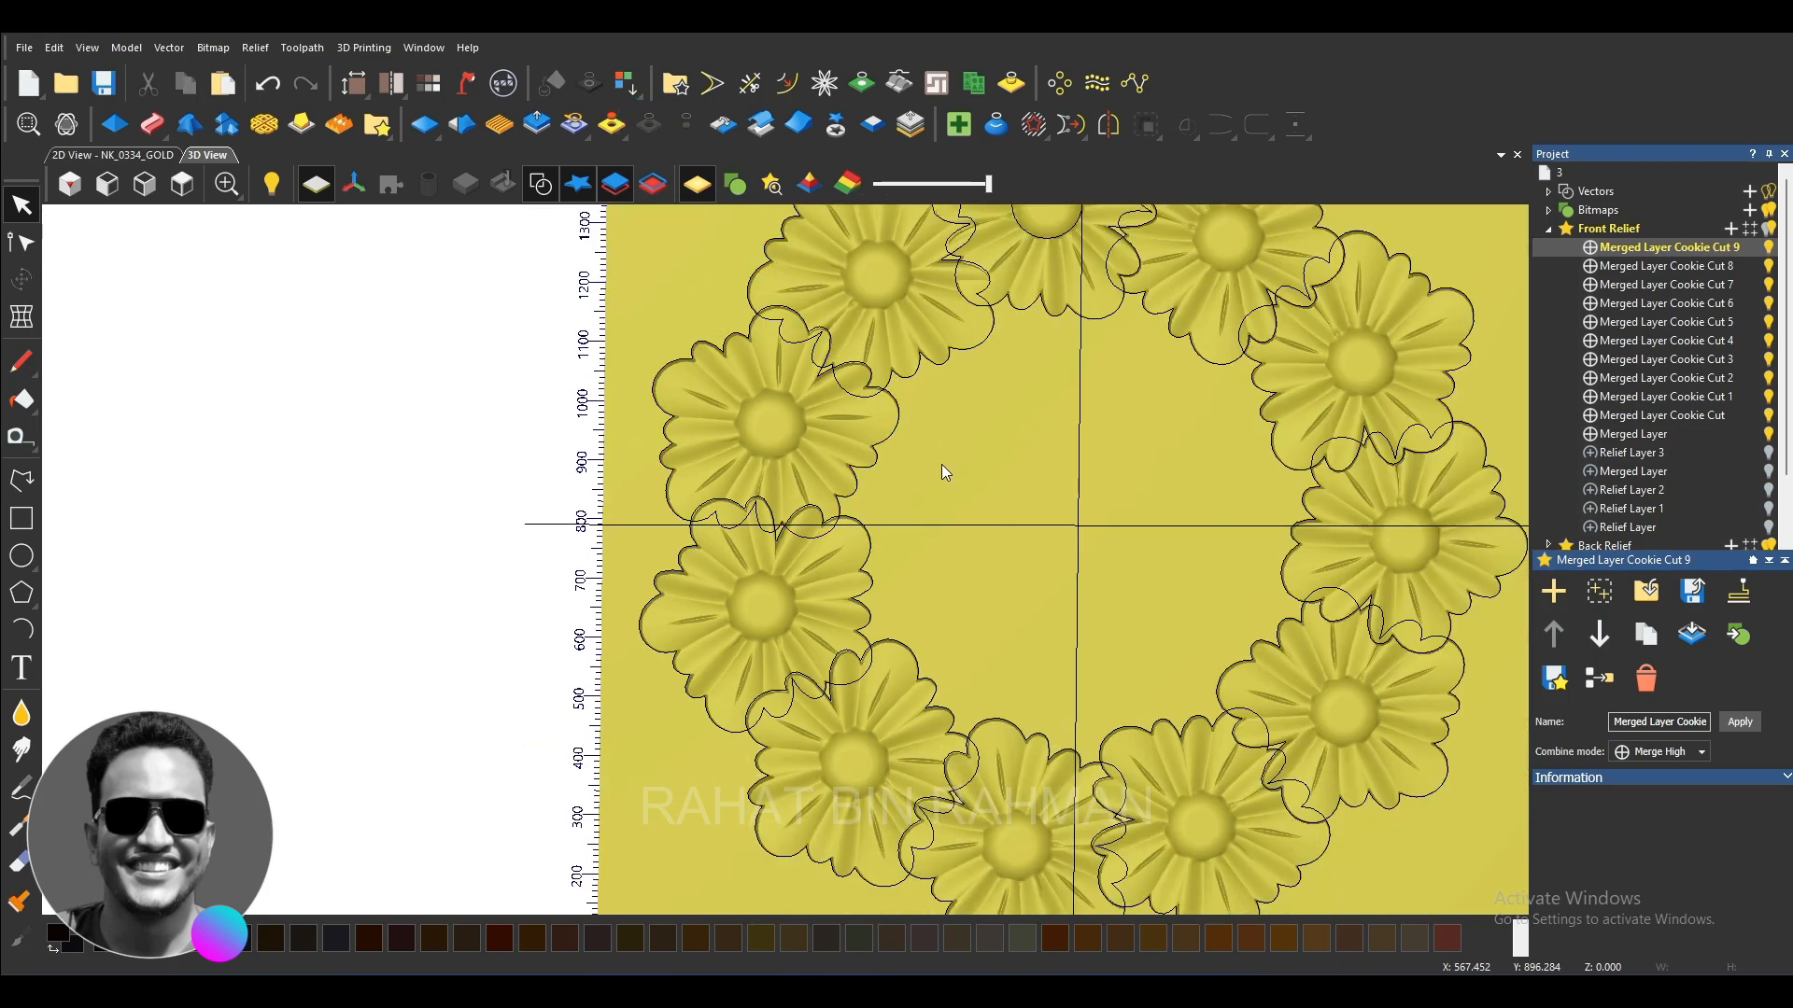
{"action": "scroll", "coordinate": [940, 457], "scroll_direction": "up", "scroll_amount": 5}
{"action": "left_click", "coordinate": [879, 430]}
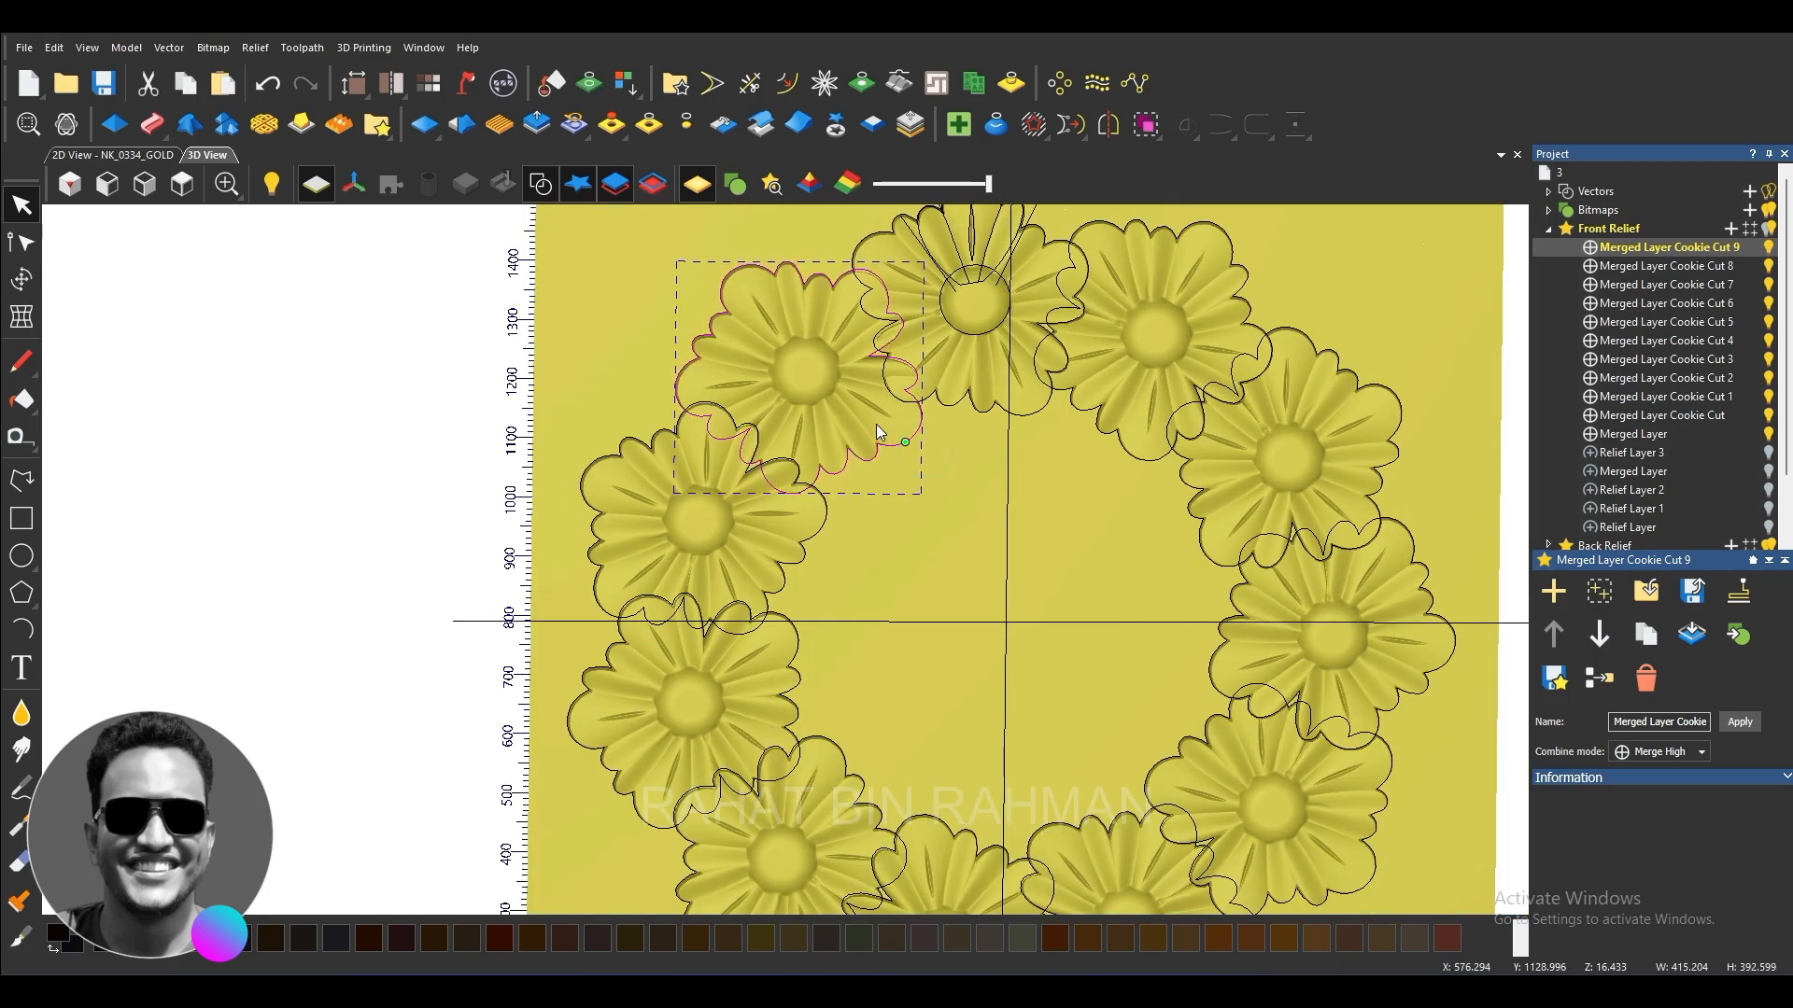
{"action": "left_click", "coordinate": [923, 509]}
{"action": "scroll", "coordinate": [683, 485], "scroll_direction": "up", "scroll_amount": 2}
{"action": "scroll", "coordinate": [748, 485], "scroll_direction": "down", "scroll_amount": 4}
{"action": "scroll", "coordinate": [814, 470], "scroll_direction": "down", "scroll_amount": 3}
Step: Hide the vectors, examine the trimmed flower overlaps around the wreath, and show the relief from straight above
{"action": "left_click", "coordinate": [541, 184]}
{"action": "scroll", "coordinate": [724, 689], "scroll_direction": "up", "scroll_amount": 5}
{"action": "left_click_drag", "start_coordinate": [699, 651], "coordinate": [672, 579]}
{"action": "scroll", "coordinate": [788, 658], "scroll_direction": "down", "scroll_amount": 4}
{"action": "scroll", "coordinate": [788, 657], "scroll_direction": "up", "scroll_amount": 5}
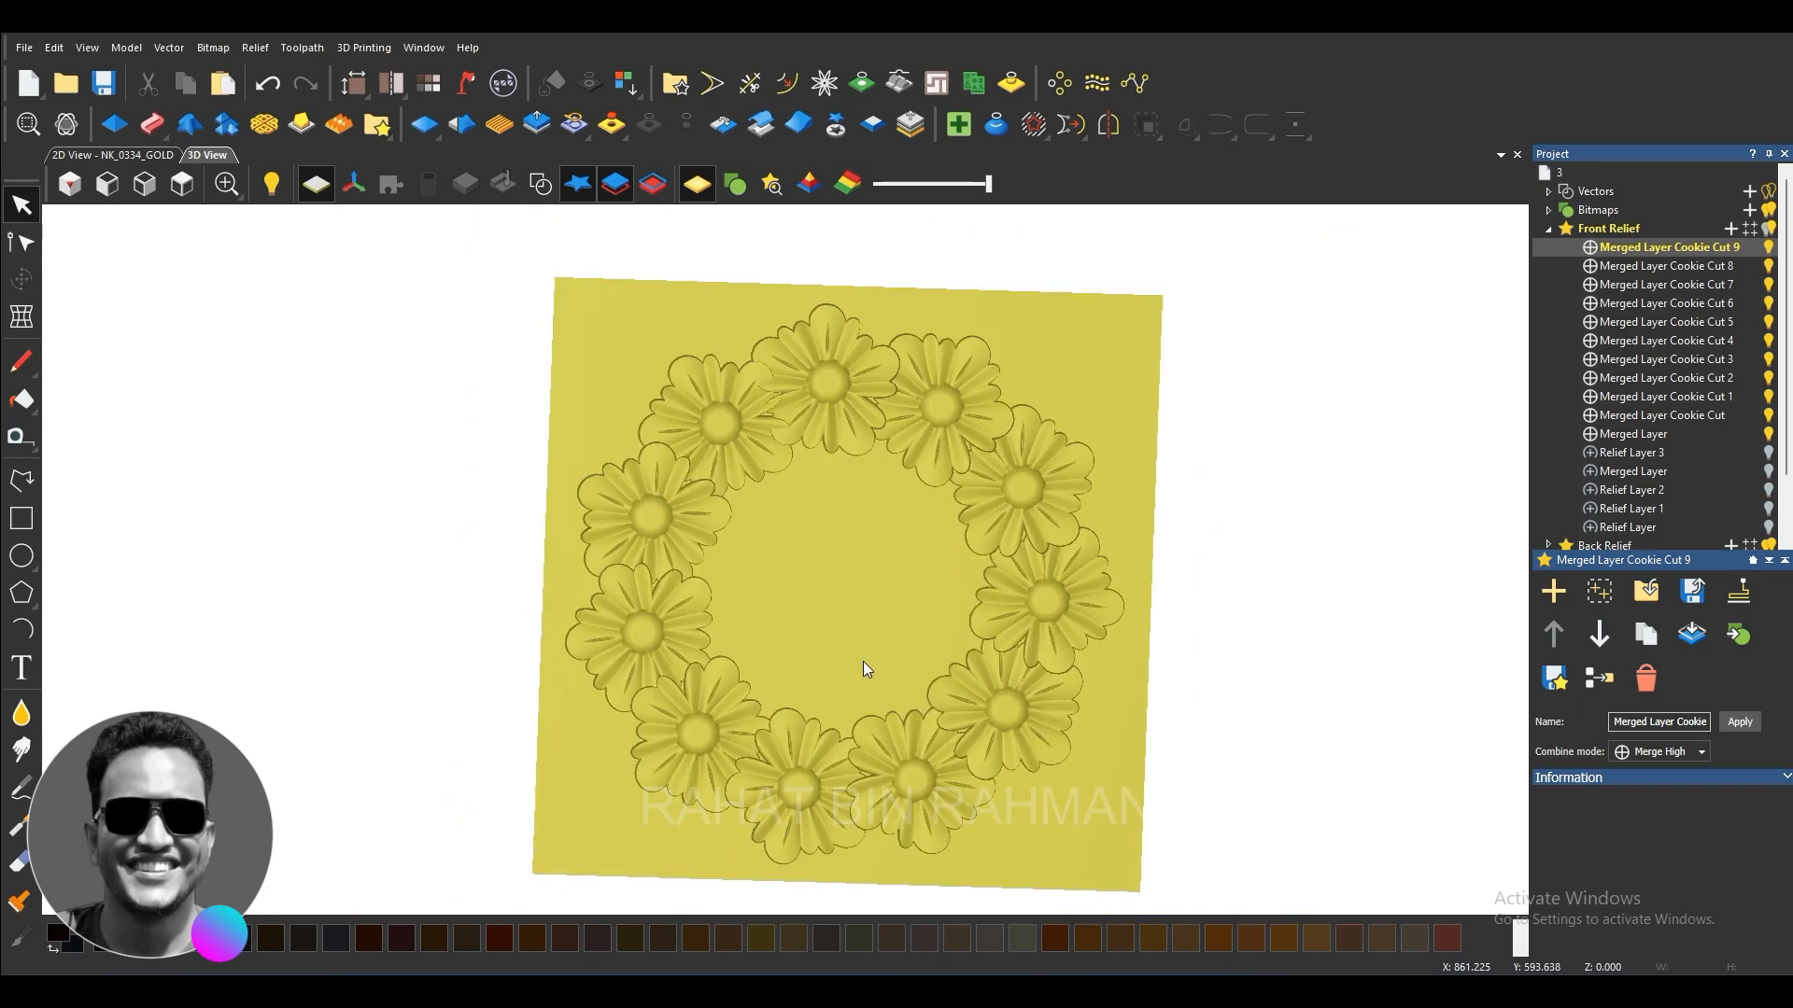
{"action": "scroll", "coordinate": [768, 576], "scroll_direction": "down", "scroll_amount": 2}
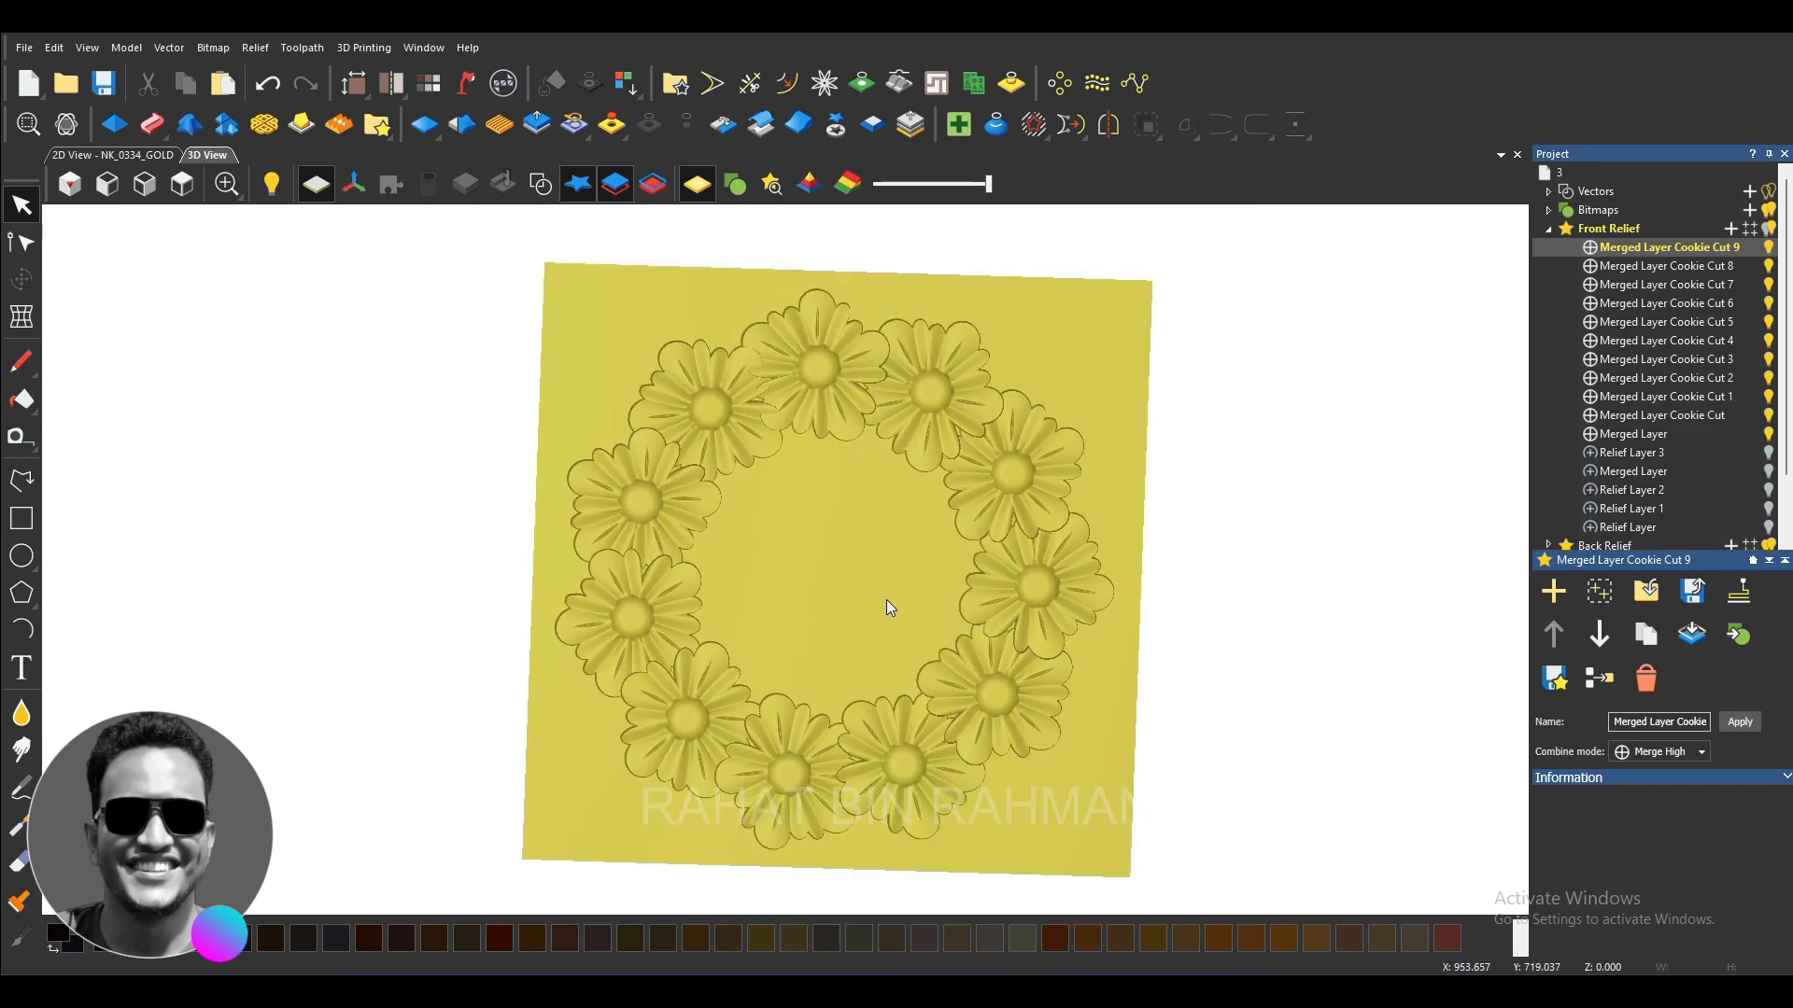
{"action": "left_click_drag", "start_coordinate": [891, 607], "coordinate": [812, 560]}
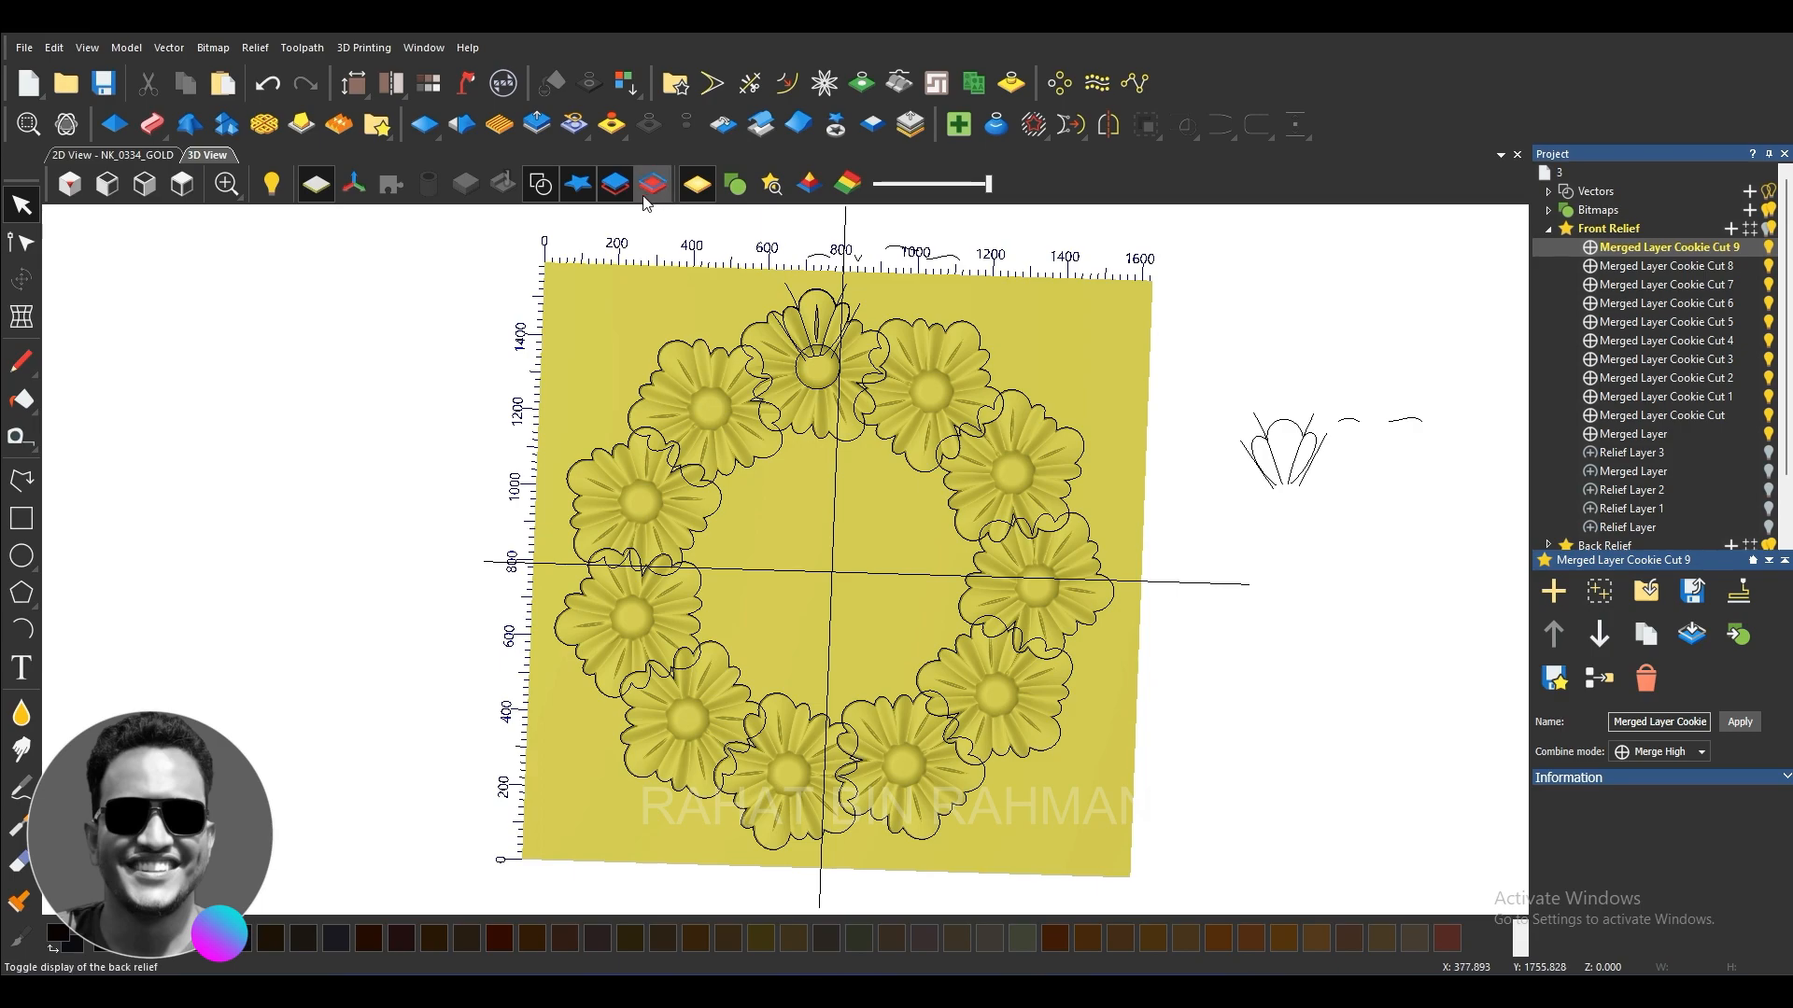
{"action": "left_click", "coordinate": [541, 184]}
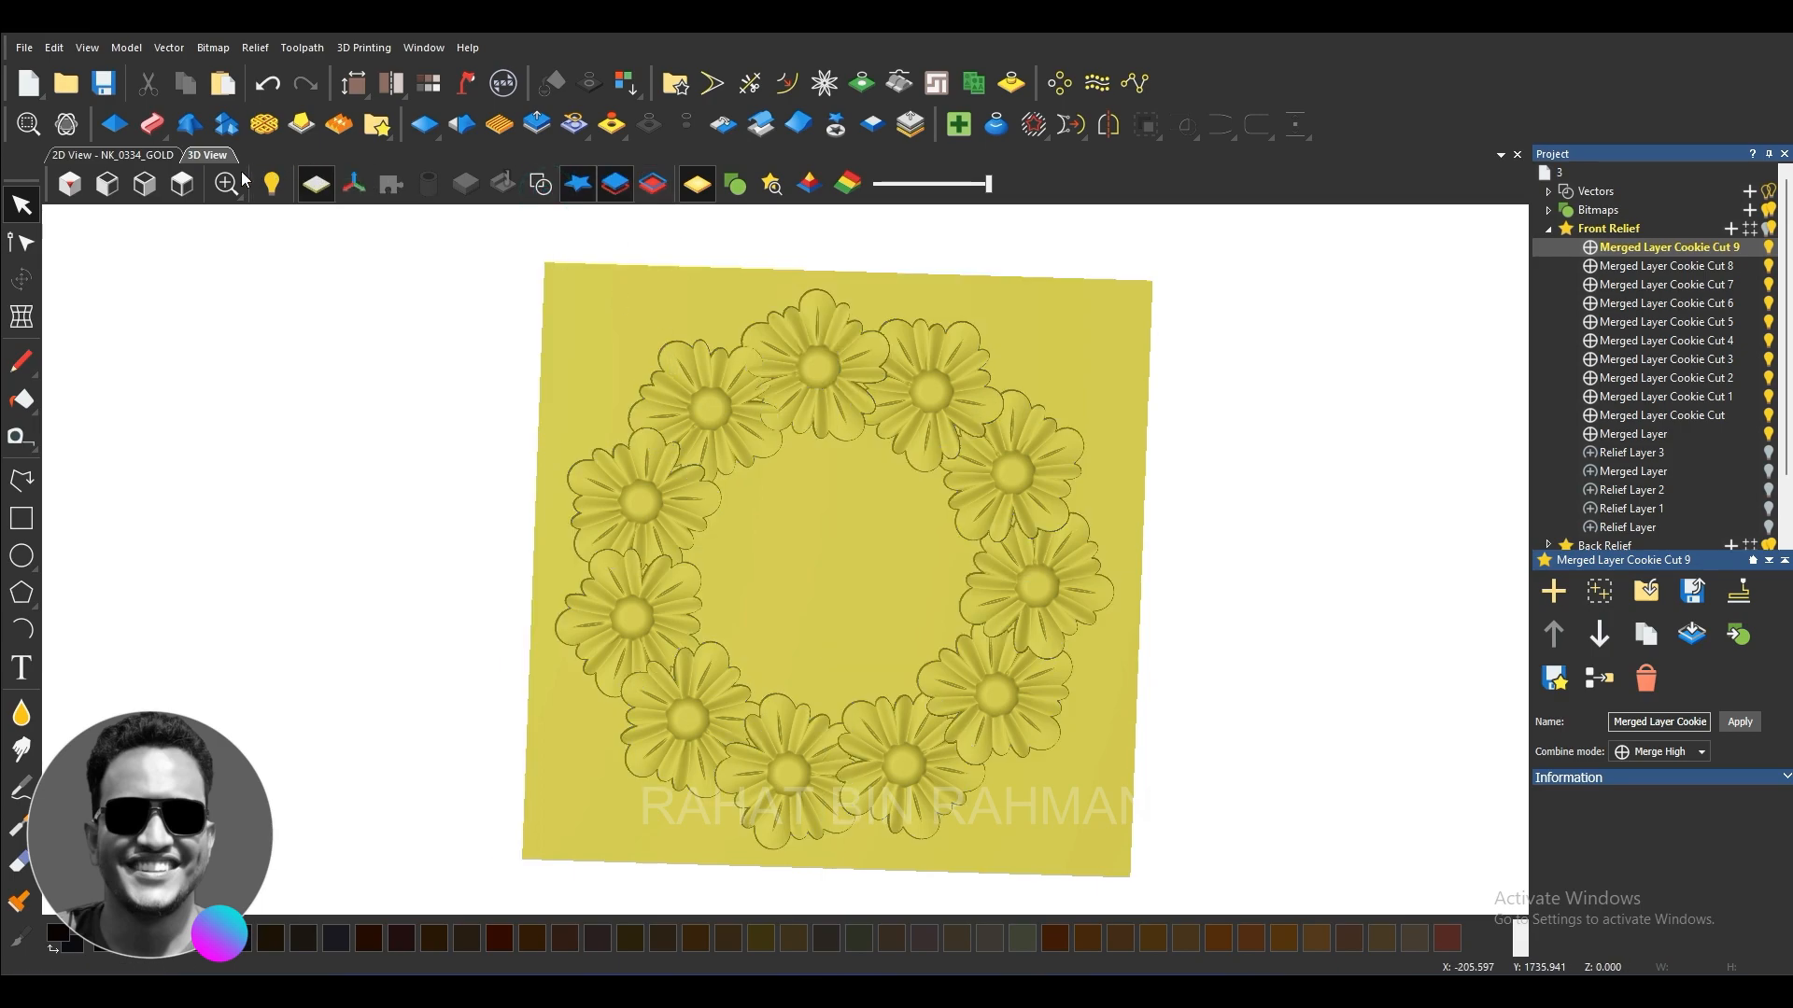
{"action": "left_click", "coordinate": [183, 184]}
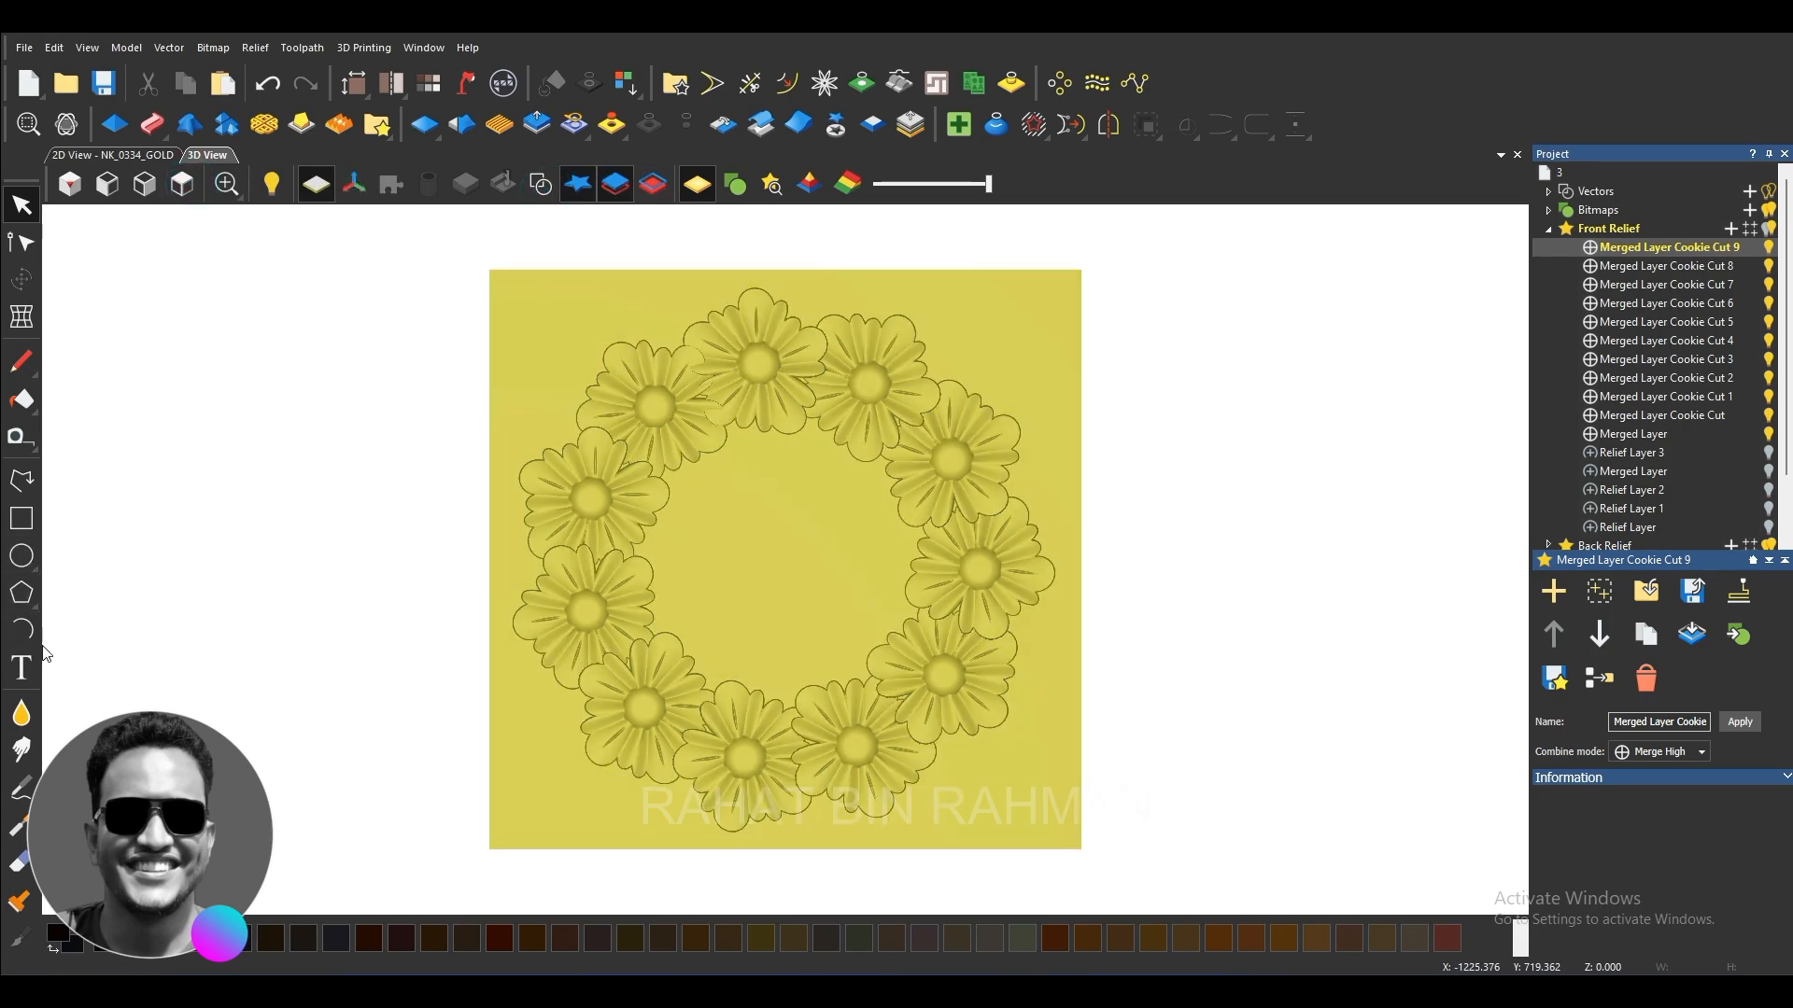
Step: Start the Smoothing Tool with 17% strength and try a 400-pixel brush radius on the wreath's flowers
{"action": "left_click", "coordinate": [21, 713]}
{"action": "left_click", "coordinate": [1685, 381]}
{"action": "left_click_drag", "start_coordinate": [1630, 439], "coordinate": [1633, 441]}
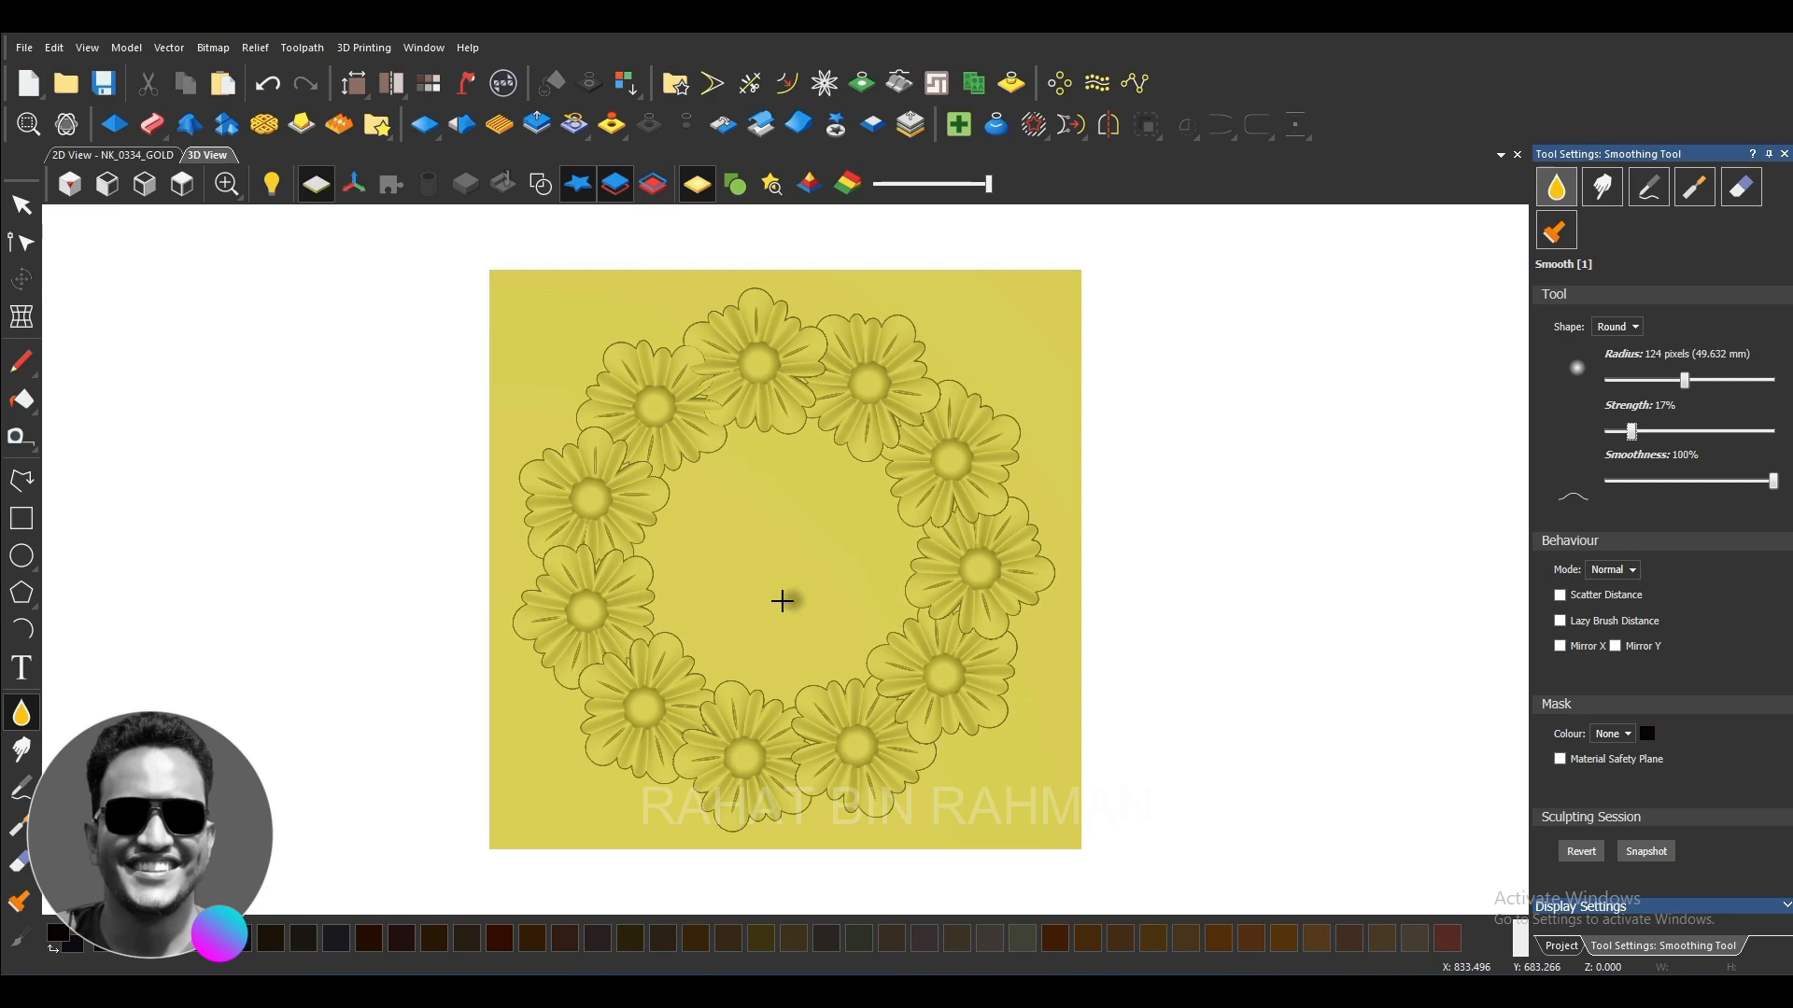
{"action": "left_click_drag", "start_coordinate": [1698, 385], "coordinate": [1774, 381]}
{"action": "mouse_move", "coordinate": [906, 467]}
{"action": "left_mouse_down"}
{"action": "mouse_move", "coordinate": [801, 452]}
{"action": "mouse_move", "coordinate": [819, 452]}
{"action": "mouse_move", "coordinate": [843, 338]}
{"action": "mouse_move", "coordinate": [660, 388]}
{"action": "mouse_move", "coordinate": [588, 669]}
{"action": "mouse_move", "coordinate": [776, 825]}
{"action": "left_mouse_up"}
{"action": "scroll", "coordinate": [776, 825], "scroll_direction": "up", "scroll_amount": 5}
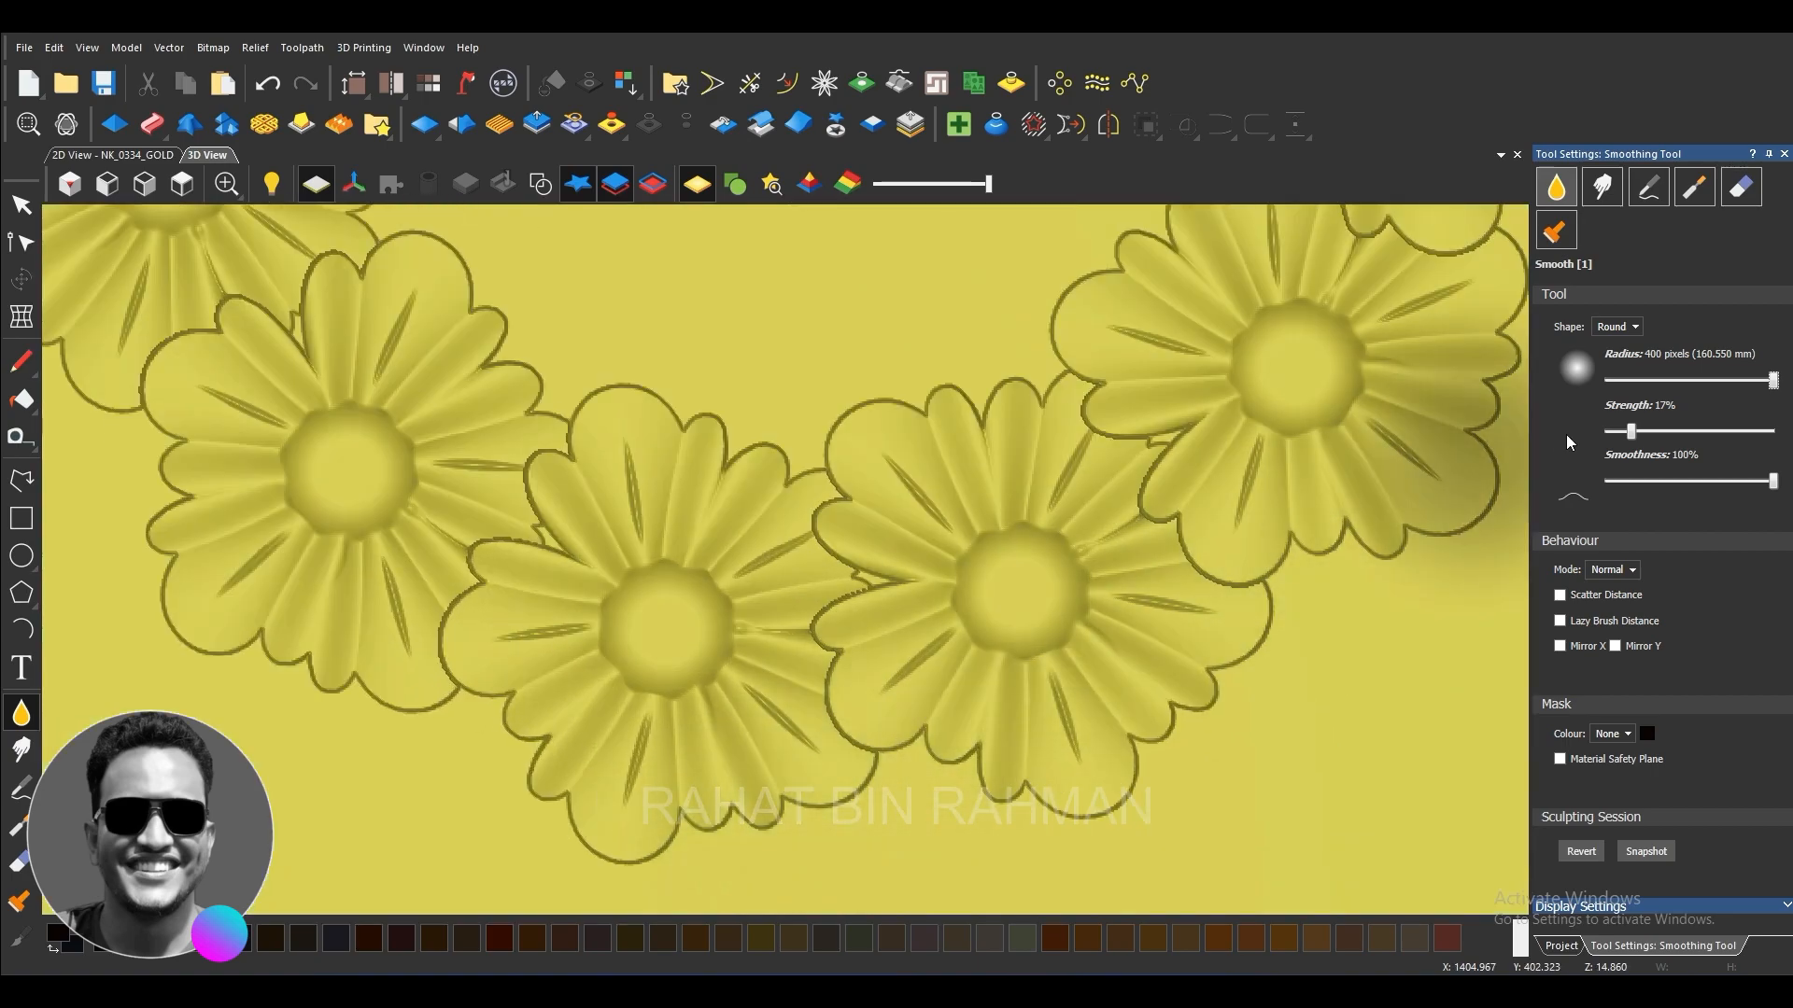
Step: Set the smoothing brush to a 144-pixel radius and 31% strength, check the petal edges, and close the Smoothing Tool
{"action": "left_click", "coordinate": [1691, 381]}
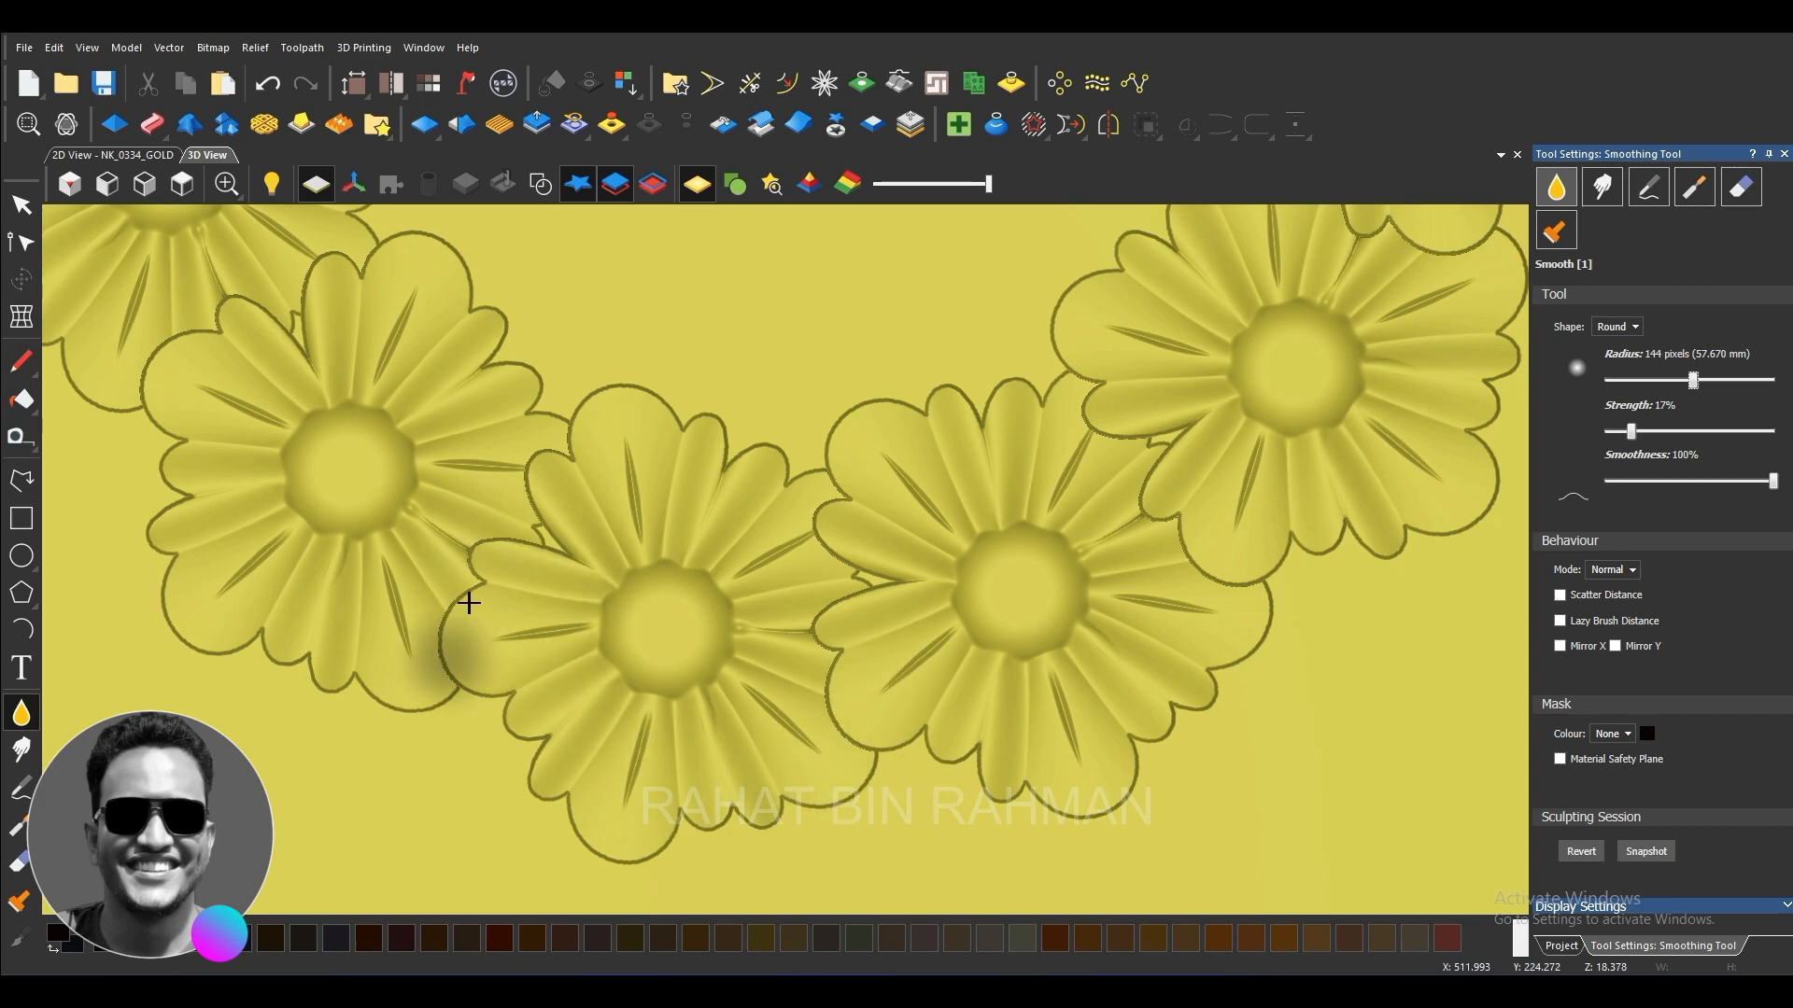
{"action": "scroll", "coordinate": [467, 621], "scroll_direction": "up", "scroll_amount": 5}
{"action": "scroll", "coordinate": [471, 636], "scroll_direction": "down", "scroll_amount": 6}
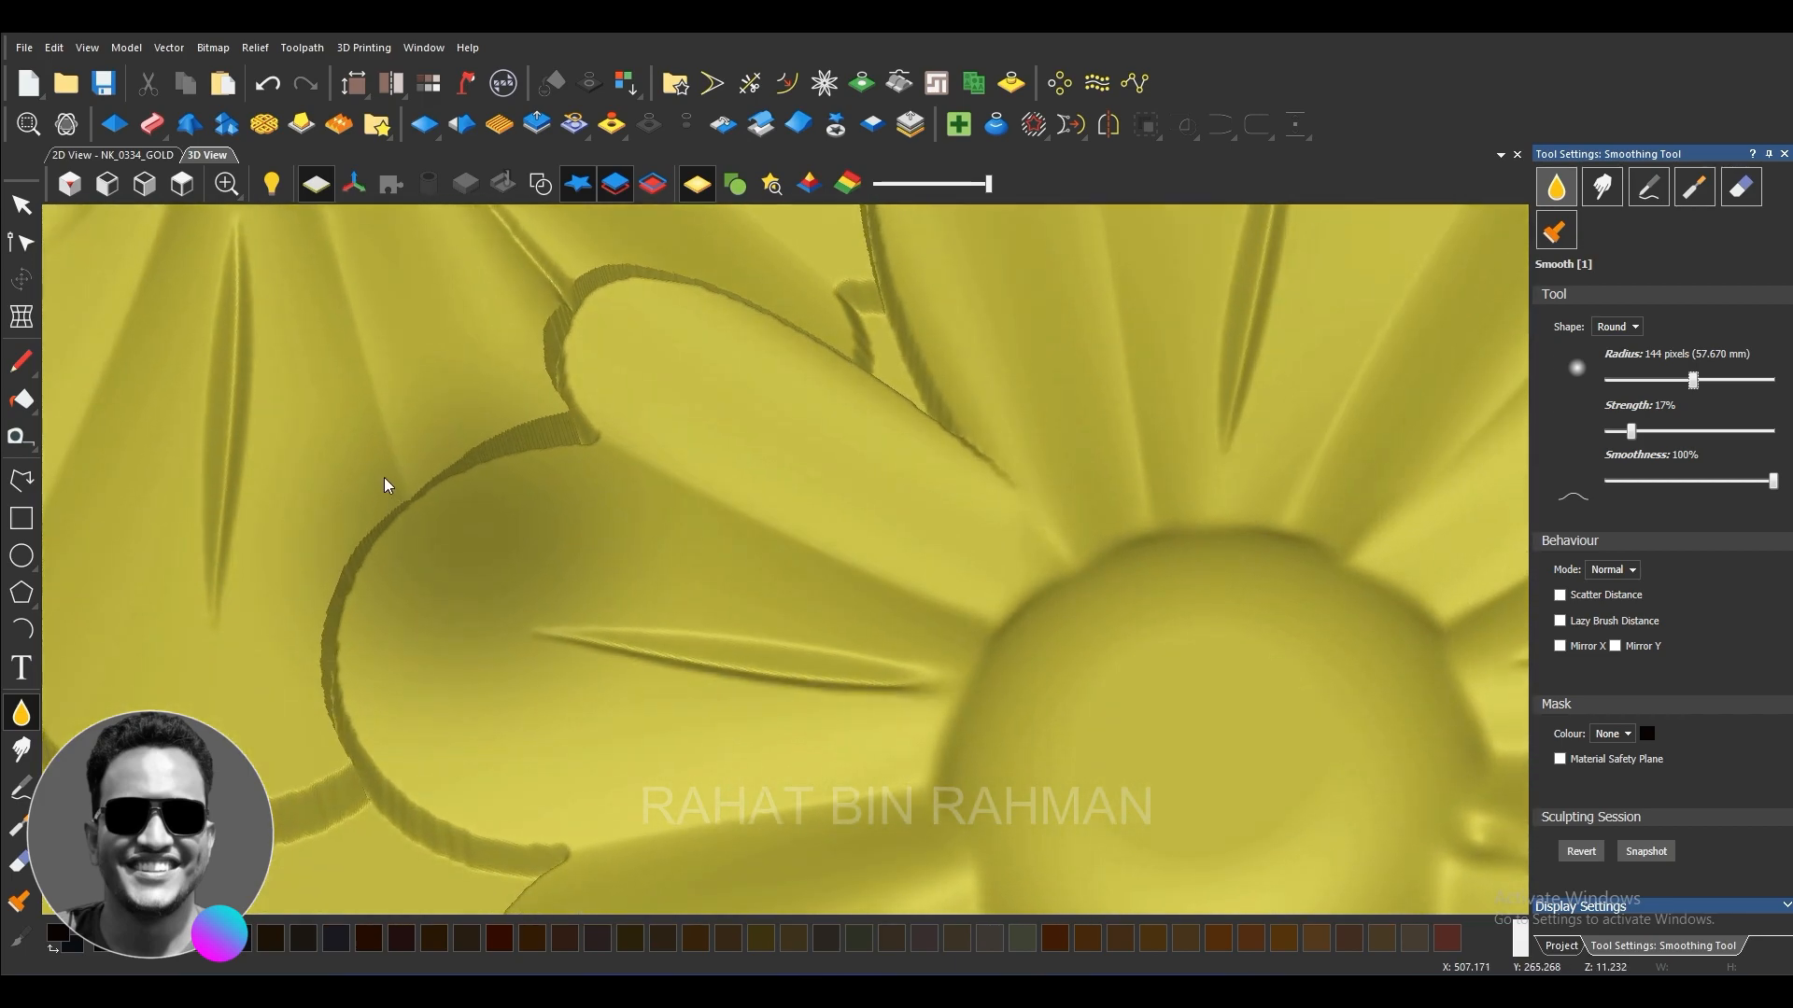
{"action": "scroll", "coordinate": [727, 492], "scroll_direction": "up", "scroll_amount": 2}
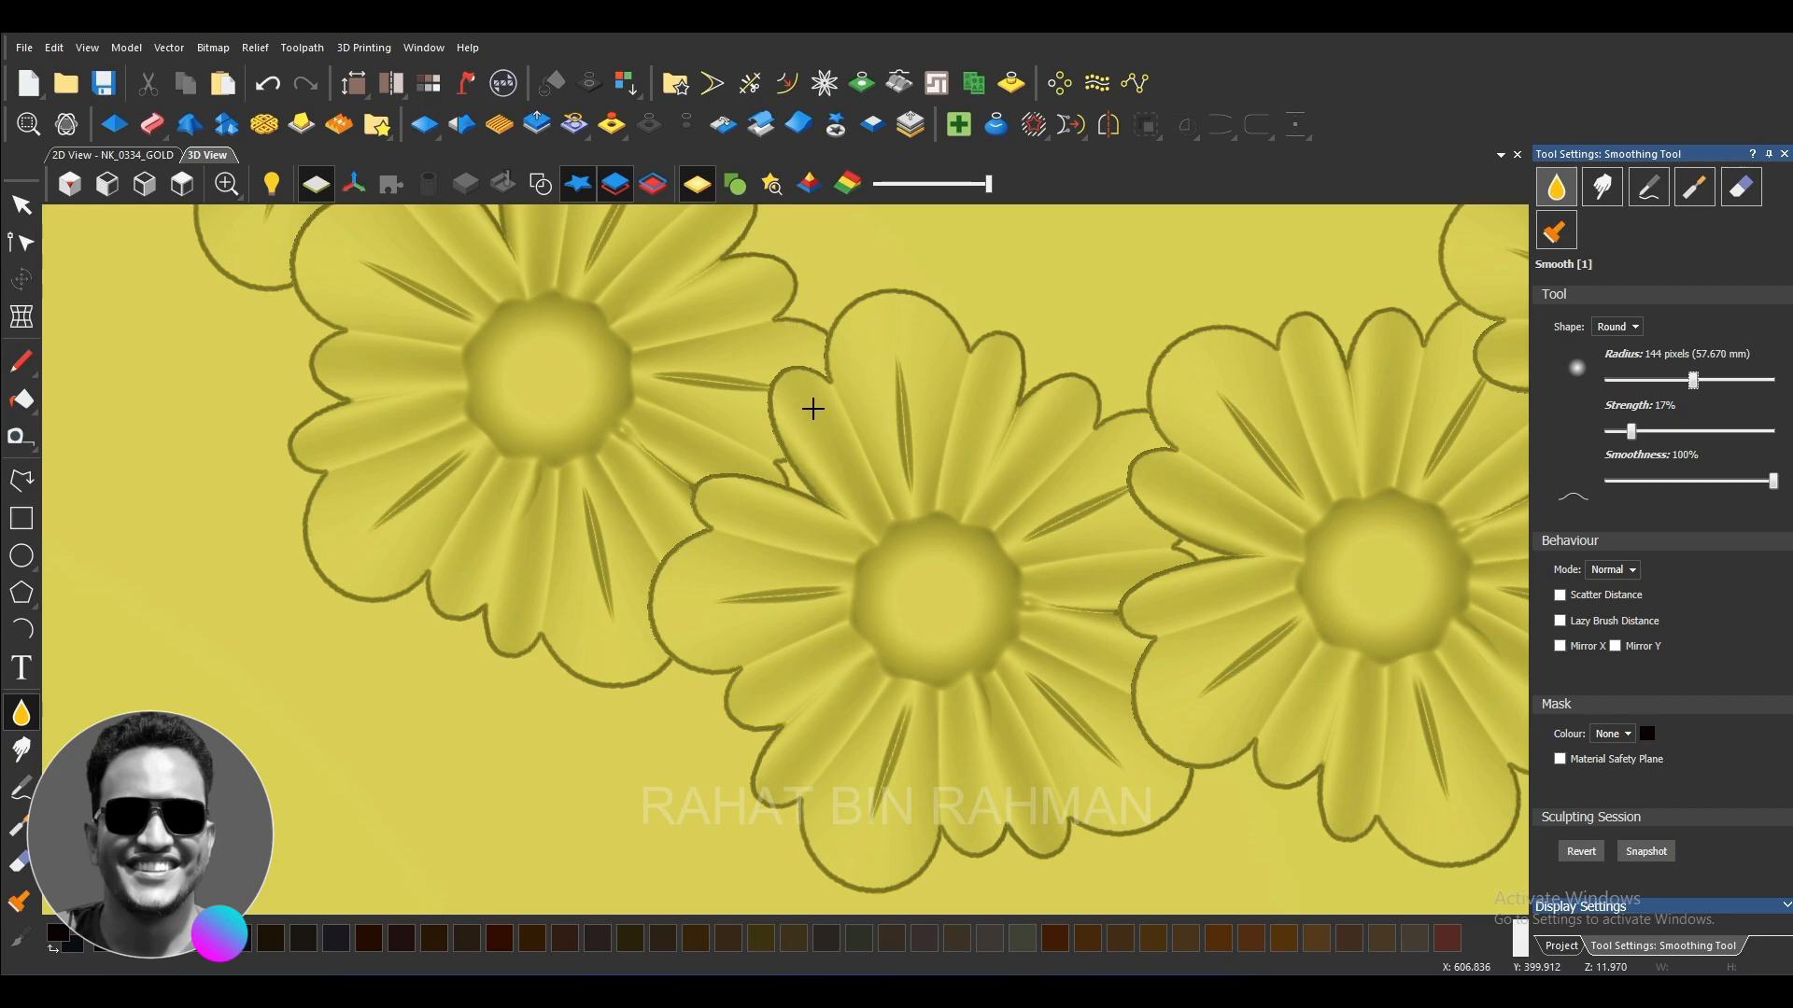
{"action": "left_click_drag", "start_coordinate": [1654, 438], "coordinate": [1660, 438]}
{"action": "scroll", "coordinate": [1084, 685], "scroll_direction": "down", "scroll_amount": 5}
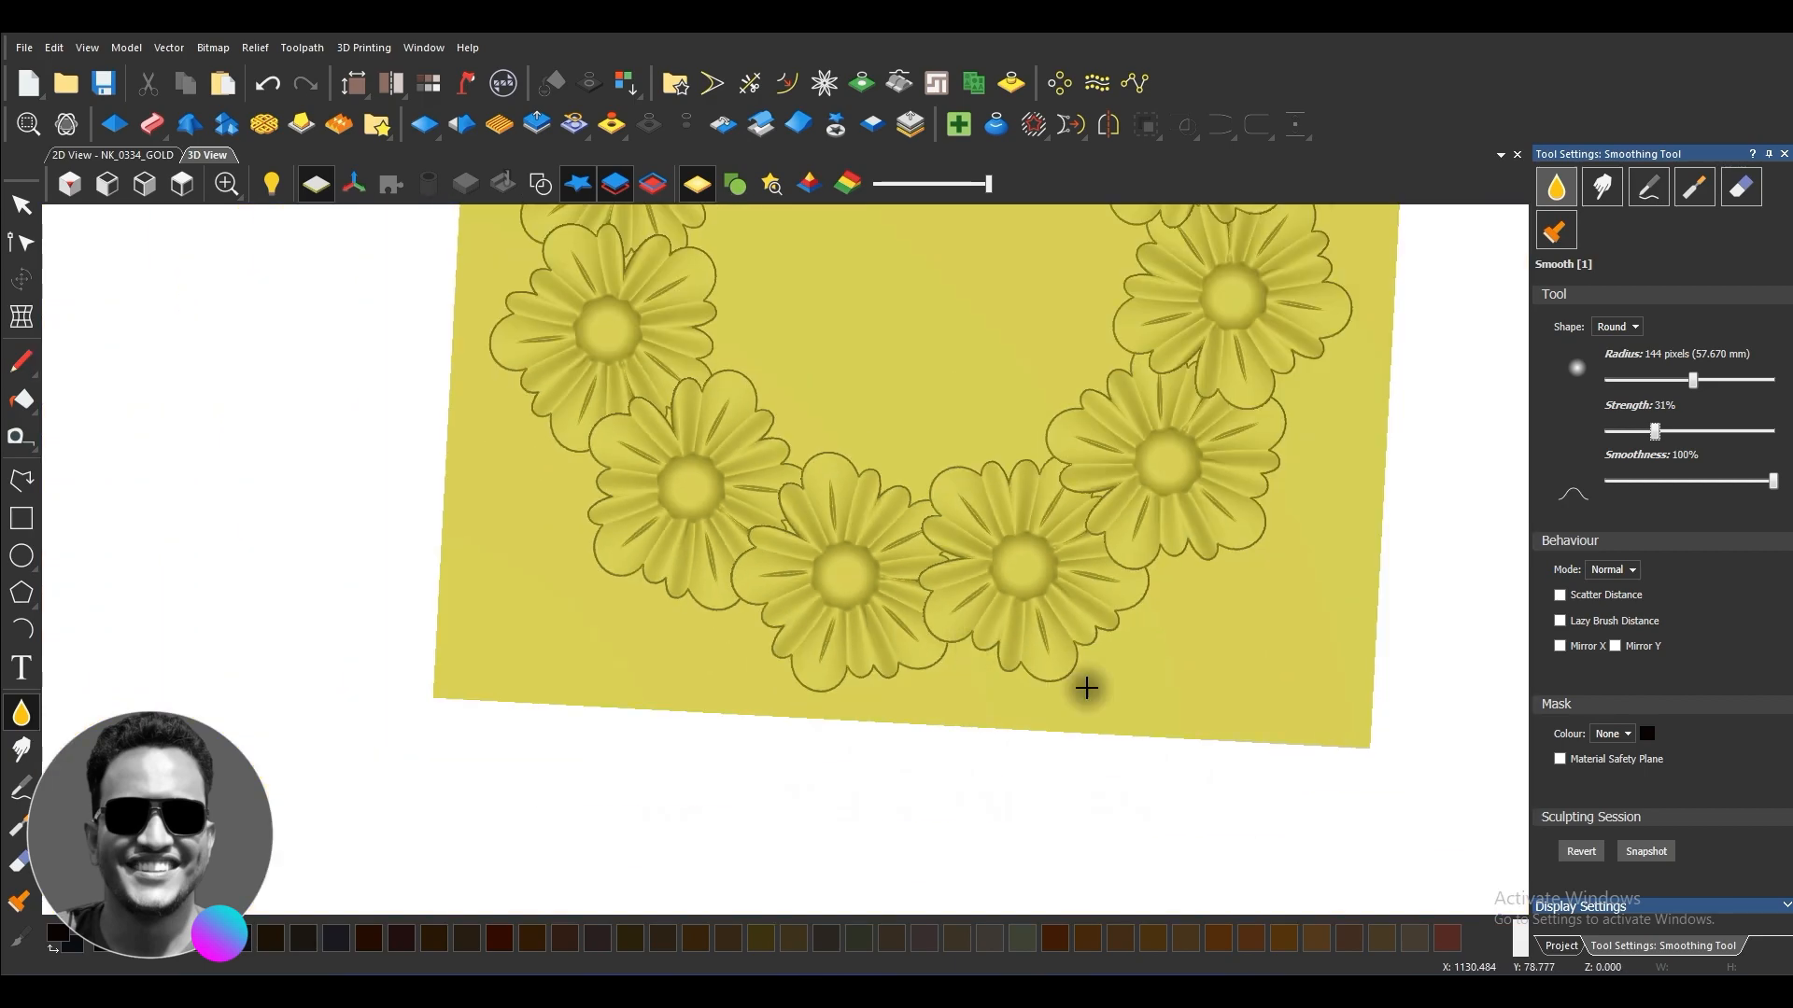
{"action": "scroll", "coordinate": [962, 537], "scroll_direction": "up", "scroll_amount": 3}
{"action": "scroll", "coordinate": [1028, 551], "scroll_direction": "down", "scroll_amount": 5}
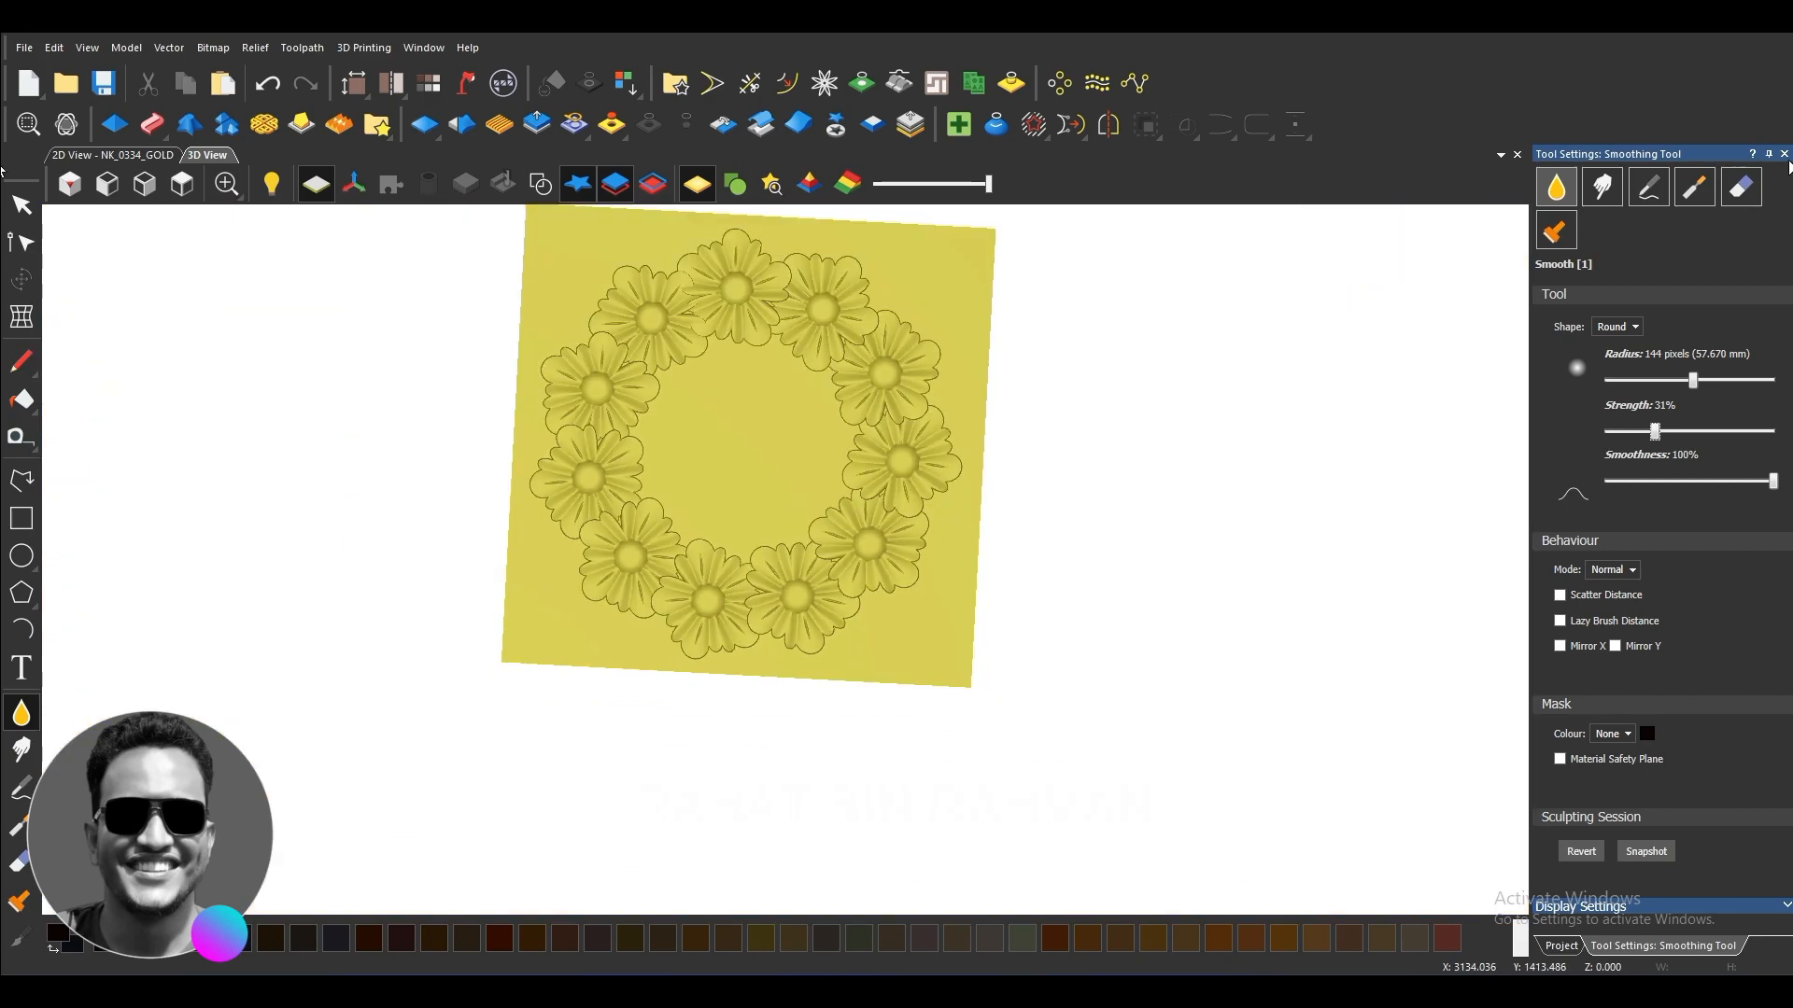
{"action": "left_click", "coordinate": [1785, 155]}
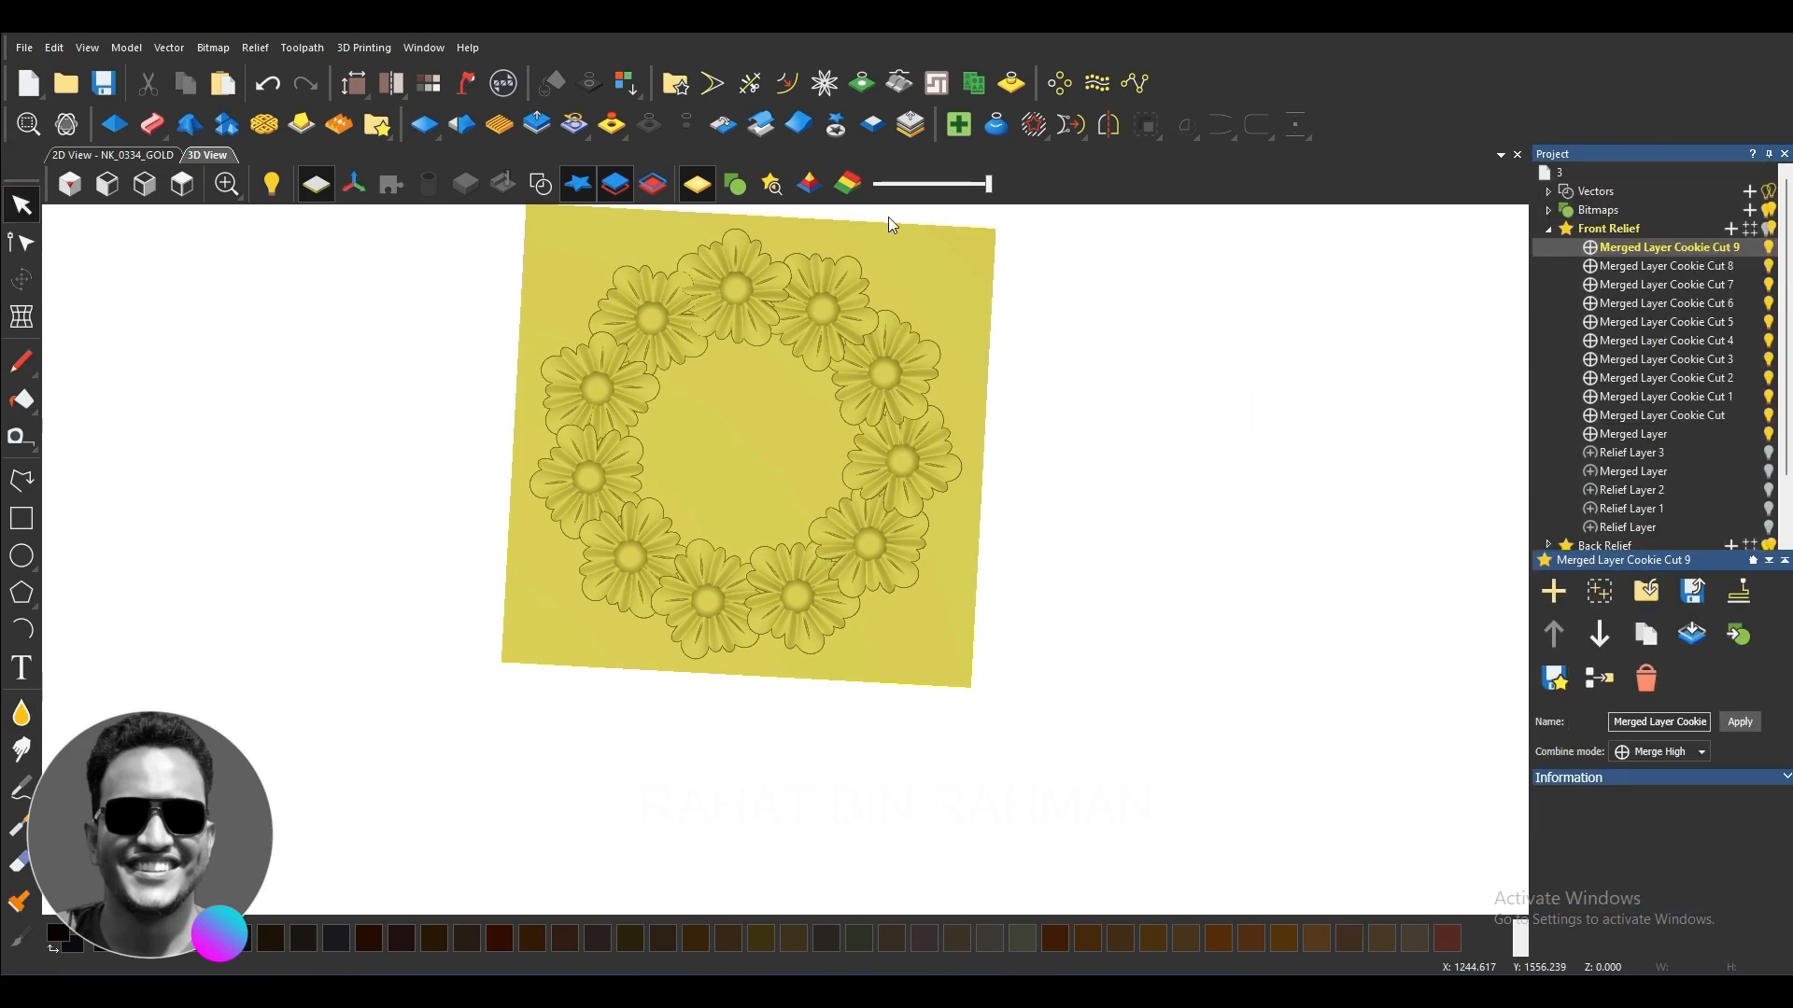
Step: Display the relief with green flowers on a dark background and examine the wreath at an angle
{"action": "left_click", "coordinate": [847, 184]}
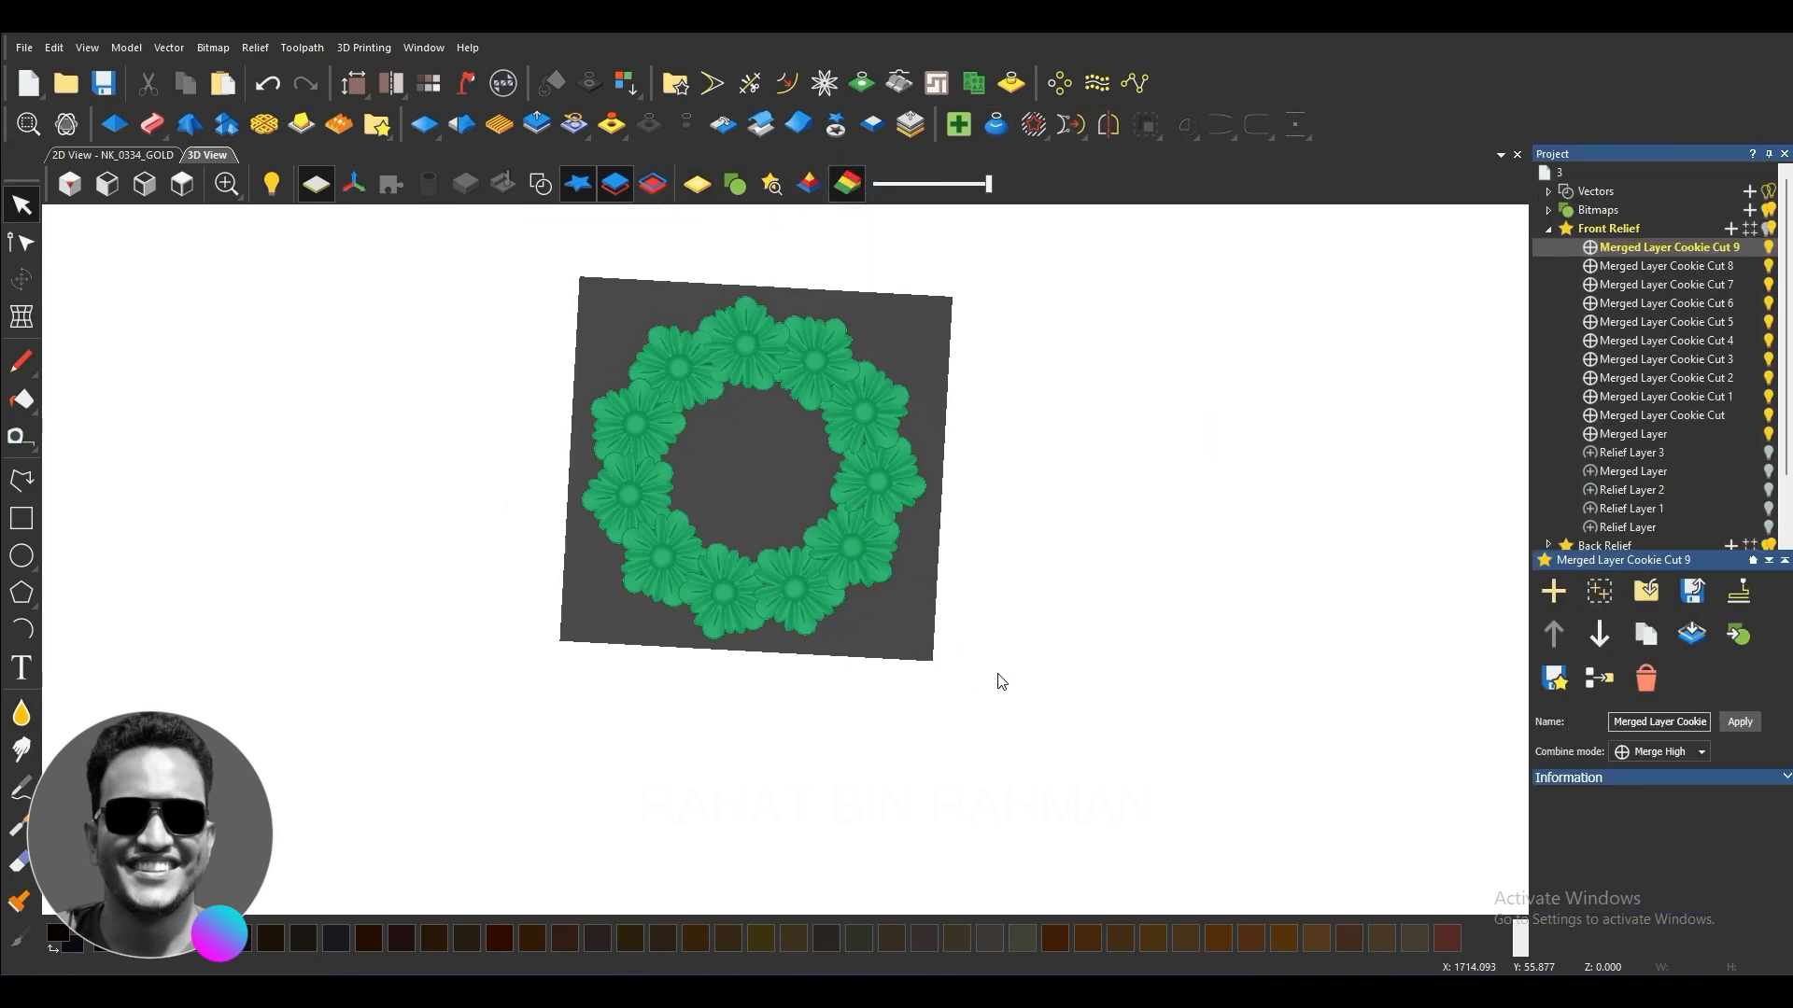
{"action": "scroll", "coordinate": [915, 621], "scroll_direction": "up", "scroll_amount": 5}
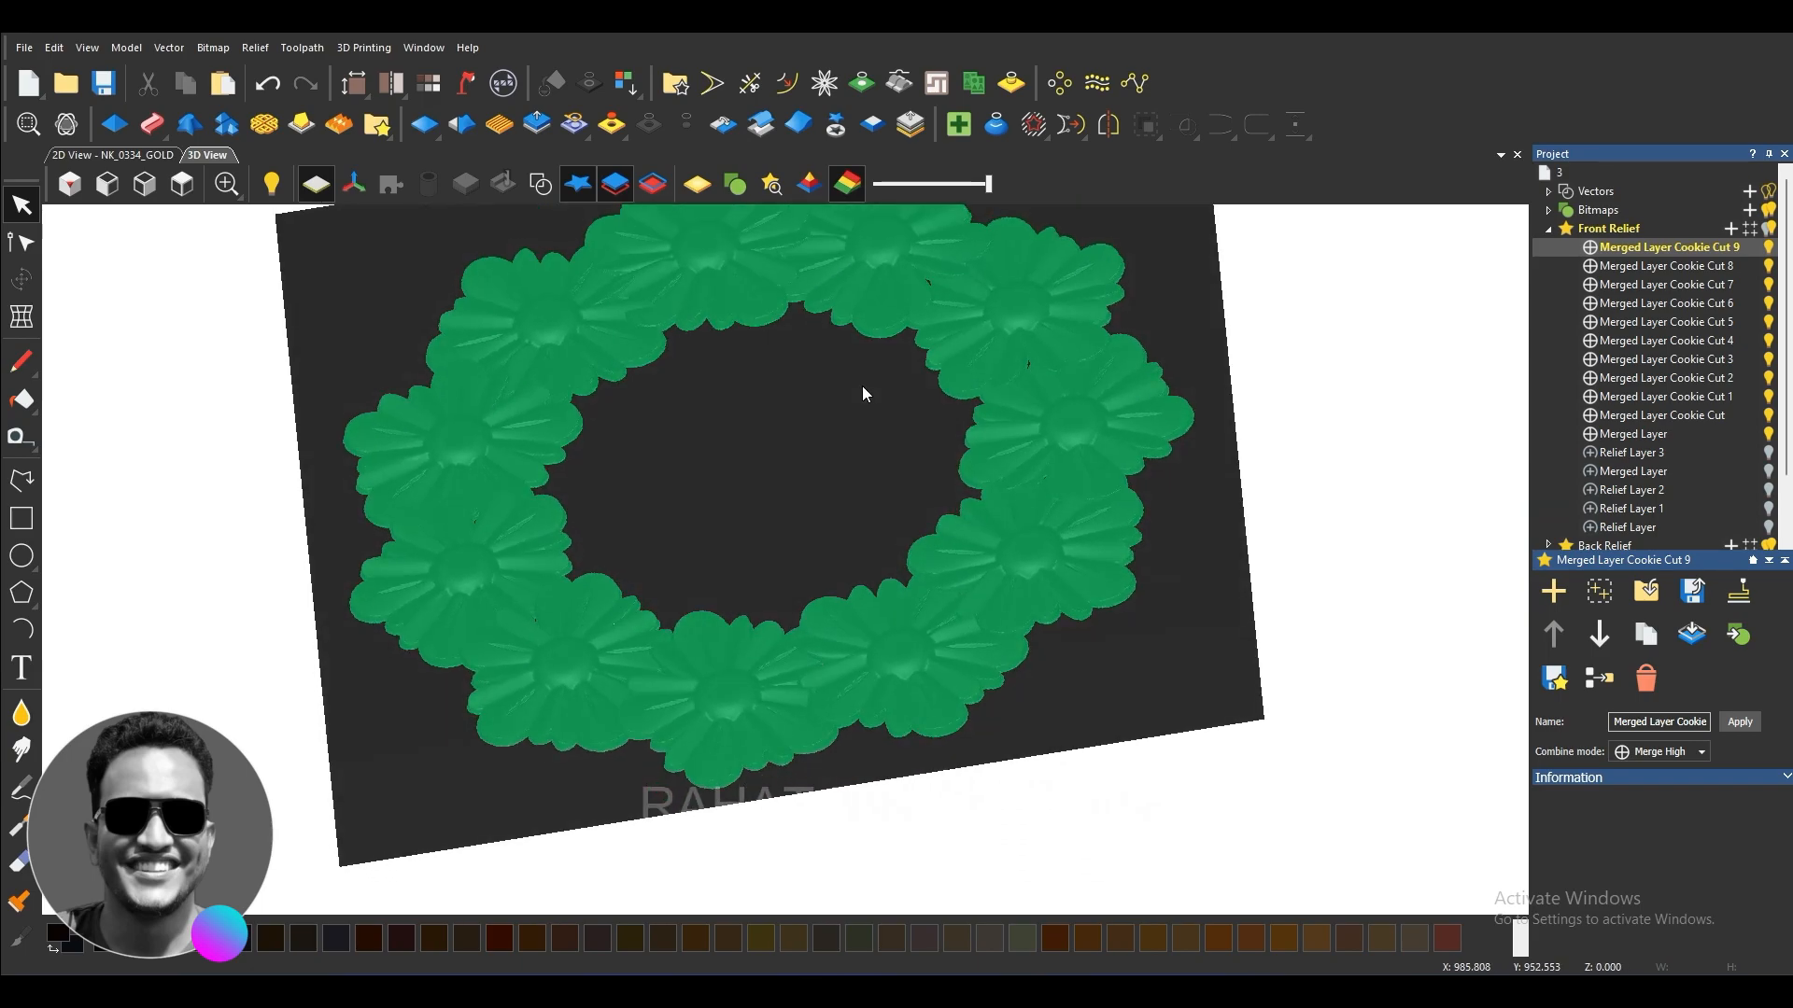
Step: Show the relief from straight above, collapse the Front Relief layer list, and examine the green wreath's flower overlaps
{"action": "left_click_drag", "start_coordinate": [961, 618], "coordinate": [950, 697]}
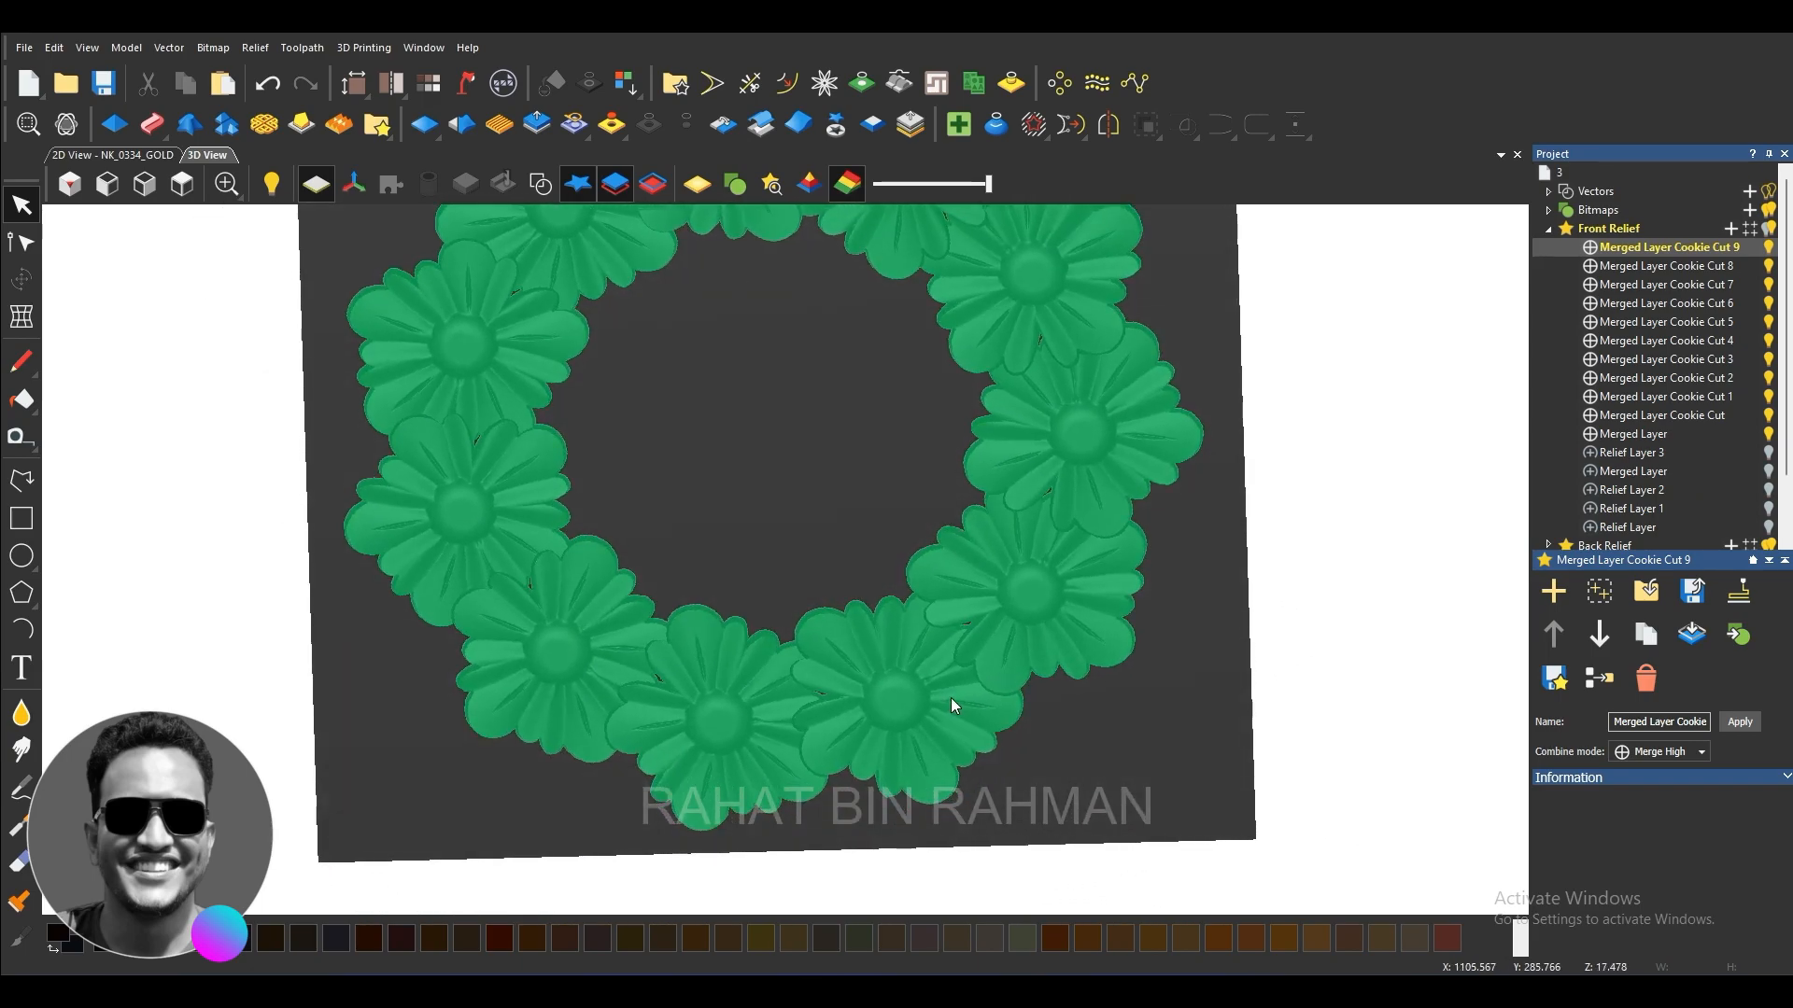
{"action": "left_click", "coordinate": [182, 184]}
{"action": "scroll", "coordinate": [920, 596], "scroll_direction": "up", "scroll_amount": 1}
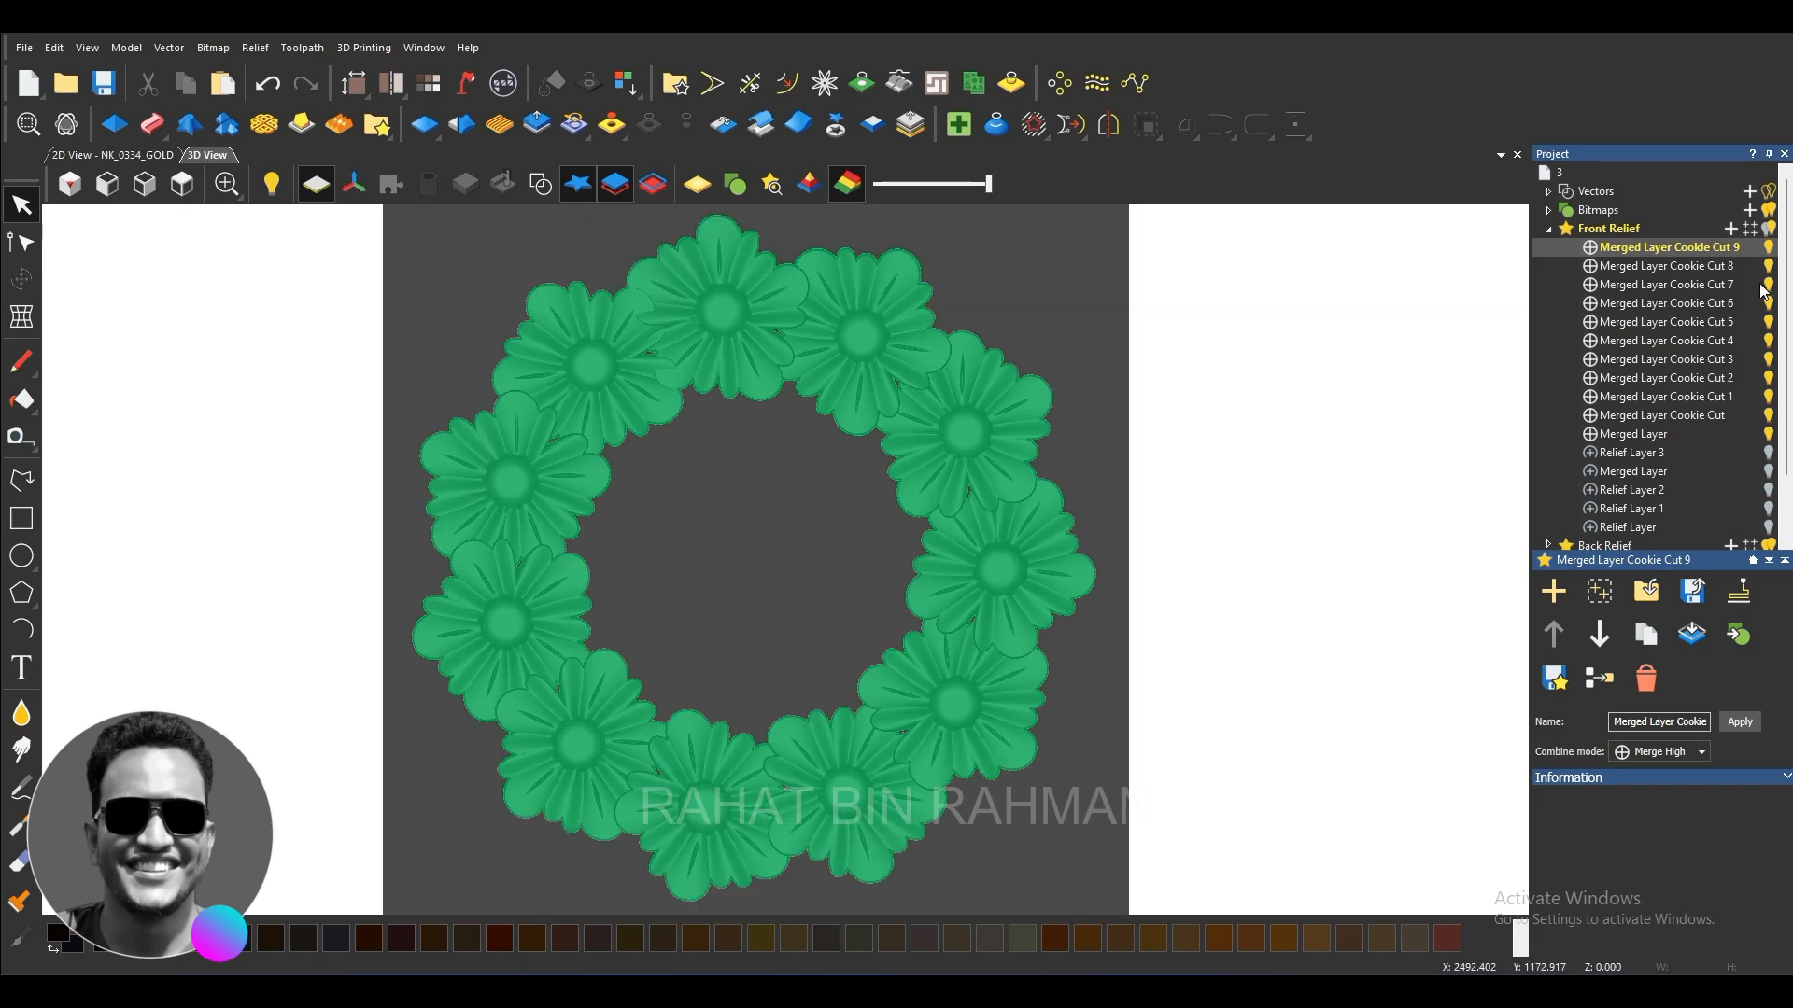
{"action": "left_click", "coordinate": [1548, 229]}
{"action": "scroll", "coordinate": [797, 564], "scroll_direction": "down", "scroll_amount": 2}
{"action": "scroll", "coordinate": [803, 579], "scroll_direction": "up", "scroll_amount": 4}
{"action": "mouse_move", "coordinate": [805, 584]}
{"action": "left_mouse_down"}
{"action": "mouse_move", "coordinate": [803, 336]}
{"action": "mouse_move", "coordinate": [820, 660]}
{"action": "mouse_move", "coordinate": [1044, 400]}
{"action": "mouse_move", "coordinate": [425, 491]}
{"action": "mouse_move", "coordinate": [893, 661]}
{"action": "mouse_move", "coordinate": [588, 549]}
{"action": "mouse_move", "coordinate": [980, 529]}
{"action": "mouse_move", "coordinate": [620, 429]}
{"action": "mouse_move", "coordinate": [492, 452]}
{"action": "mouse_move", "coordinate": [1081, 681]}
{"action": "mouse_move", "coordinate": [1208, 479]}
{"action": "mouse_move", "coordinate": [627, 517]}
{"action": "mouse_move", "coordinate": [596, 378]}
{"action": "mouse_move", "coordinate": [792, 736]}
{"action": "mouse_move", "coordinate": [903, 519]}
{"action": "mouse_move", "coordinate": [815, 374]}
{"action": "mouse_move", "coordinate": [653, 546]}
{"action": "mouse_move", "coordinate": [715, 760]}
{"action": "mouse_move", "coordinate": [792, 474]}
{"action": "mouse_move", "coordinate": [868, 340]}
{"action": "mouse_move", "coordinate": [879, 631]}
{"action": "mouse_move", "coordinate": [960, 751]}
{"action": "mouse_move", "coordinate": [571, 556]}
{"action": "mouse_move", "coordinate": [550, 564]}
{"action": "mouse_move", "coordinate": [804, 513]}
{"action": "mouse_move", "coordinate": [809, 562]}
{"action": "left_mouse_up"}
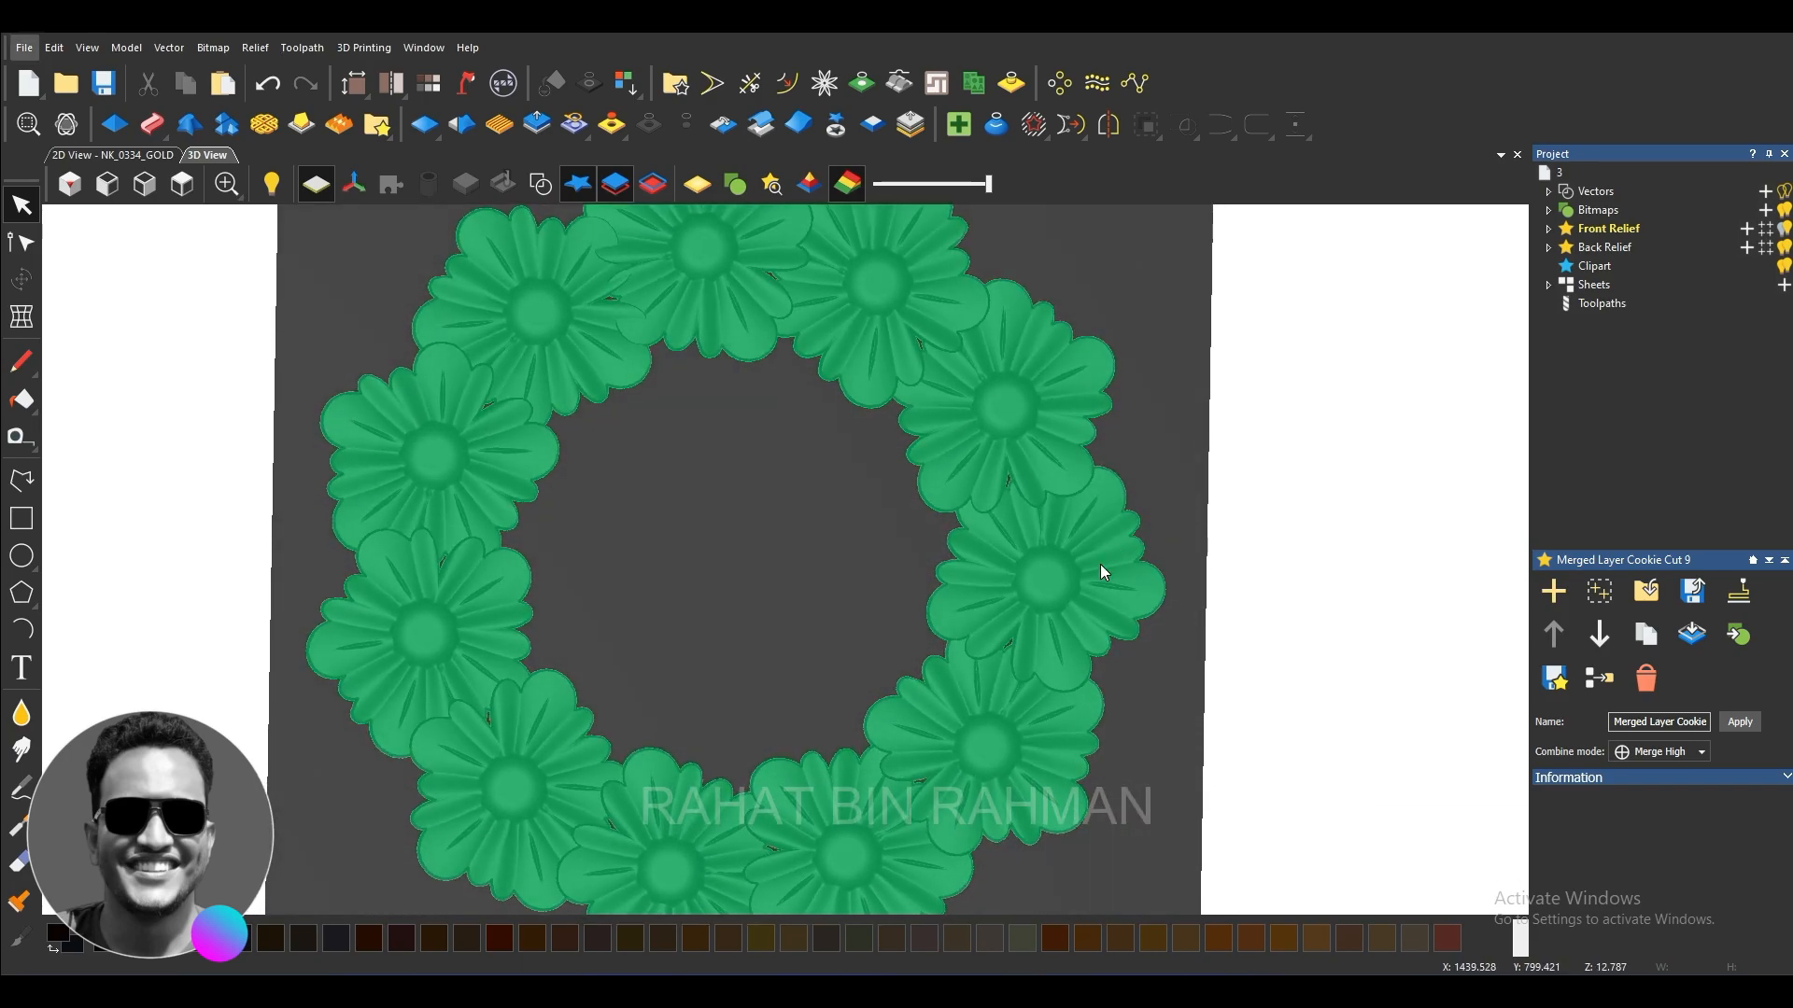
Step: Display the relief in gold with the flat background hidden, and examine the flowers around the wreath from several angles
{"action": "scroll", "coordinate": [1119, 489], "scroll_direction": "down", "scroll_amount": 4}
{"action": "scroll", "coordinate": [958, 513], "scroll_direction": "up", "scroll_amount": 2}
{"action": "mouse_move", "coordinate": [781, 575]}
{"action": "left_mouse_down"}
{"action": "mouse_move", "coordinate": [748, 462]}
{"action": "mouse_move", "coordinate": [791, 603]}
{"action": "left_mouse_up"}
{"action": "scroll", "coordinate": [745, 502], "scroll_direction": "up", "scroll_amount": 3}
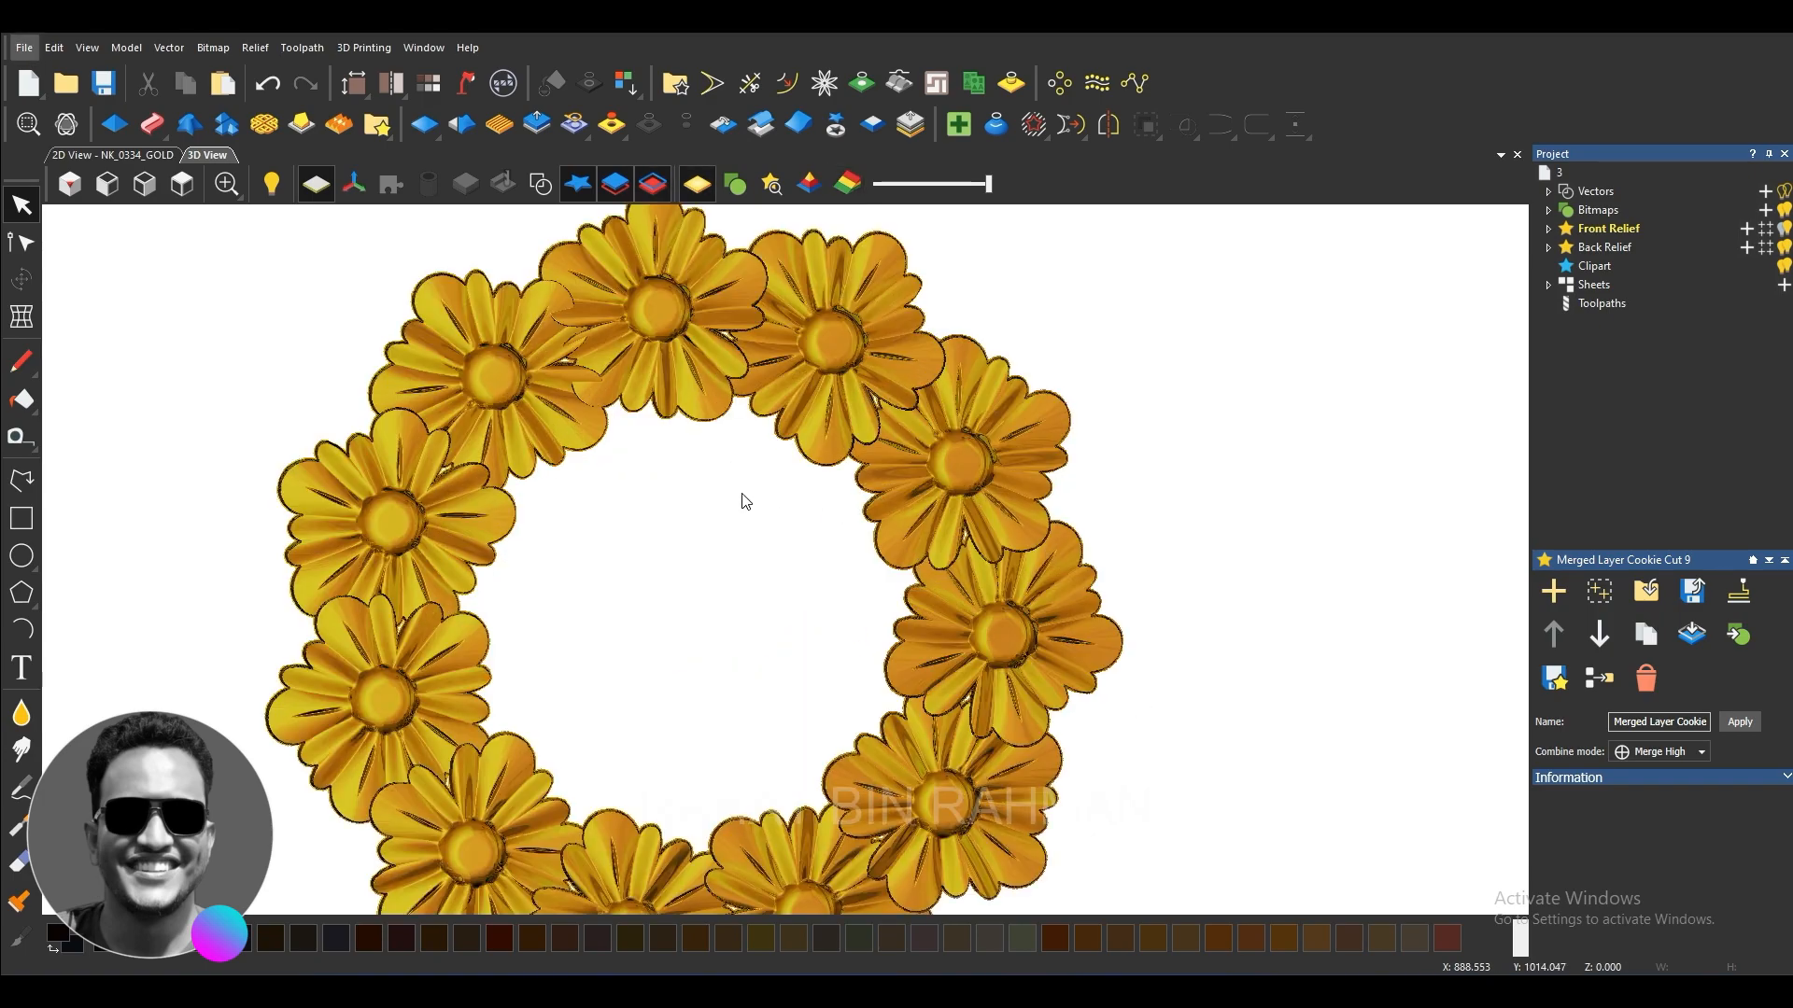
{"action": "scroll", "coordinate": [756, 551], "scroll_direction": "down", "scroll_amount": 1}
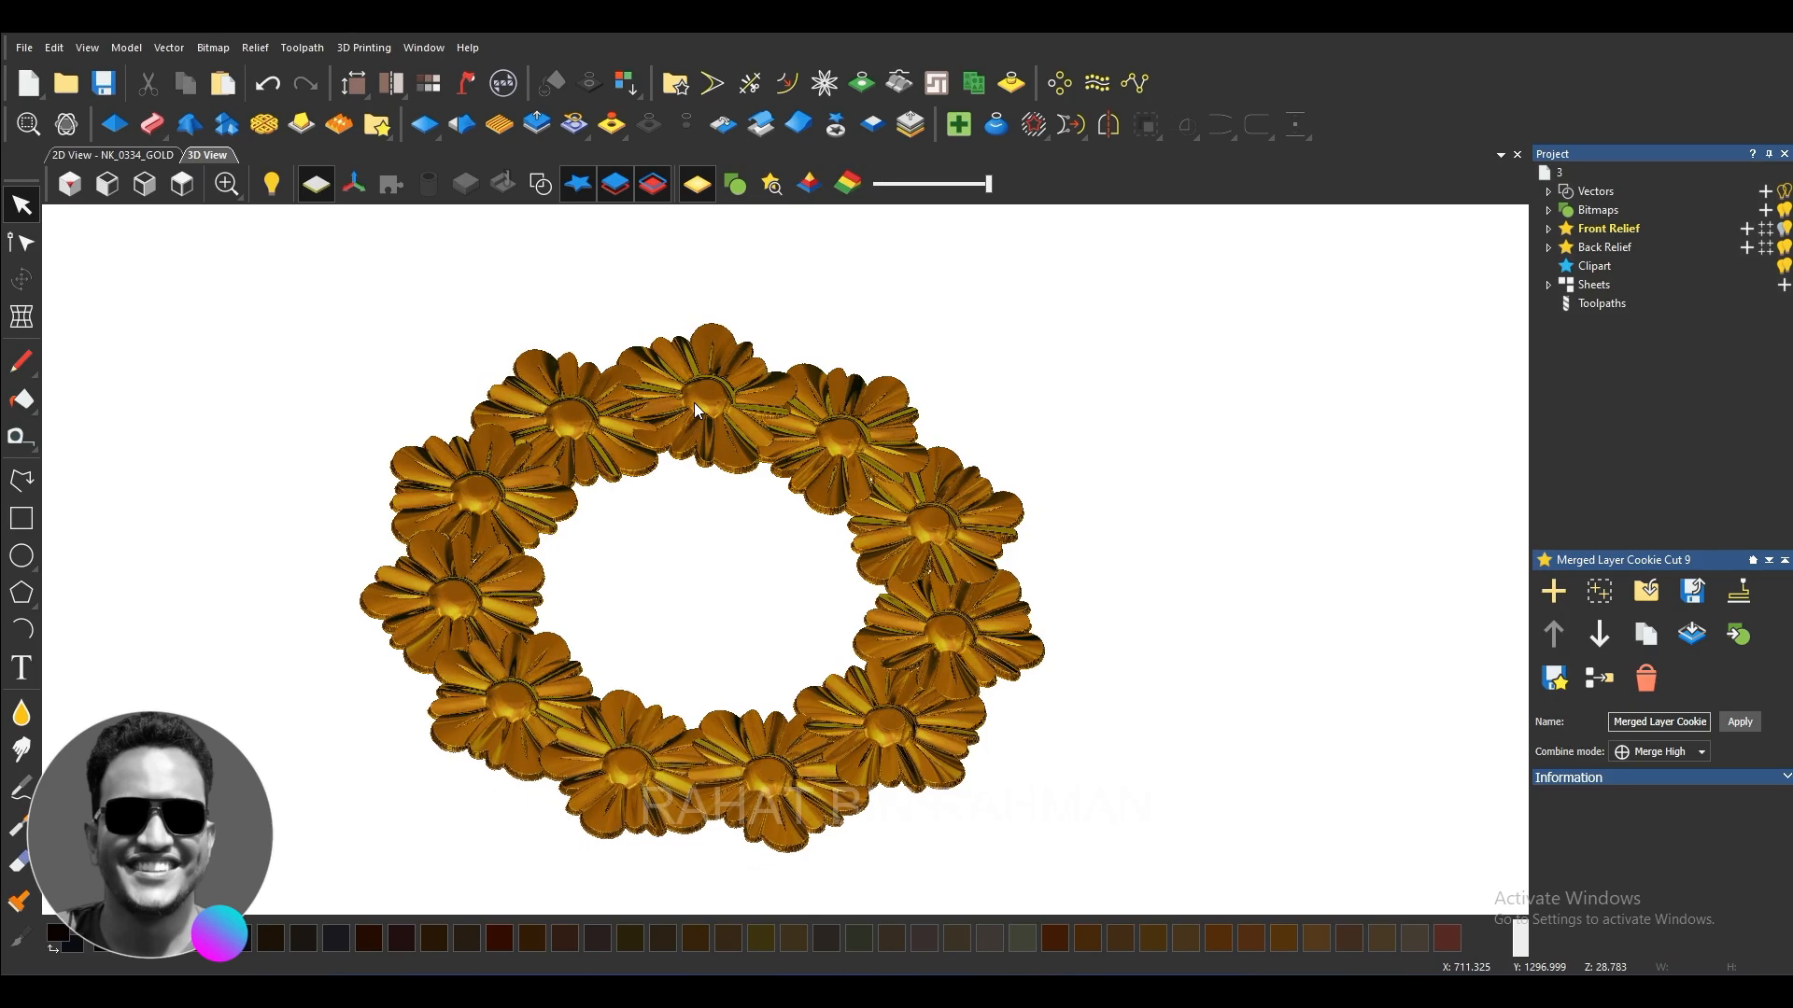
{"action": "mouse_move", "coordinate": [713, 580]}
{"action": "left_mouse_down"}
{"action": "mouse_move", "coordinate": [741, 685]}
{"action": "mouse_move", "coordinate": [569, 561]}
{"action": "left_mouse_up"}
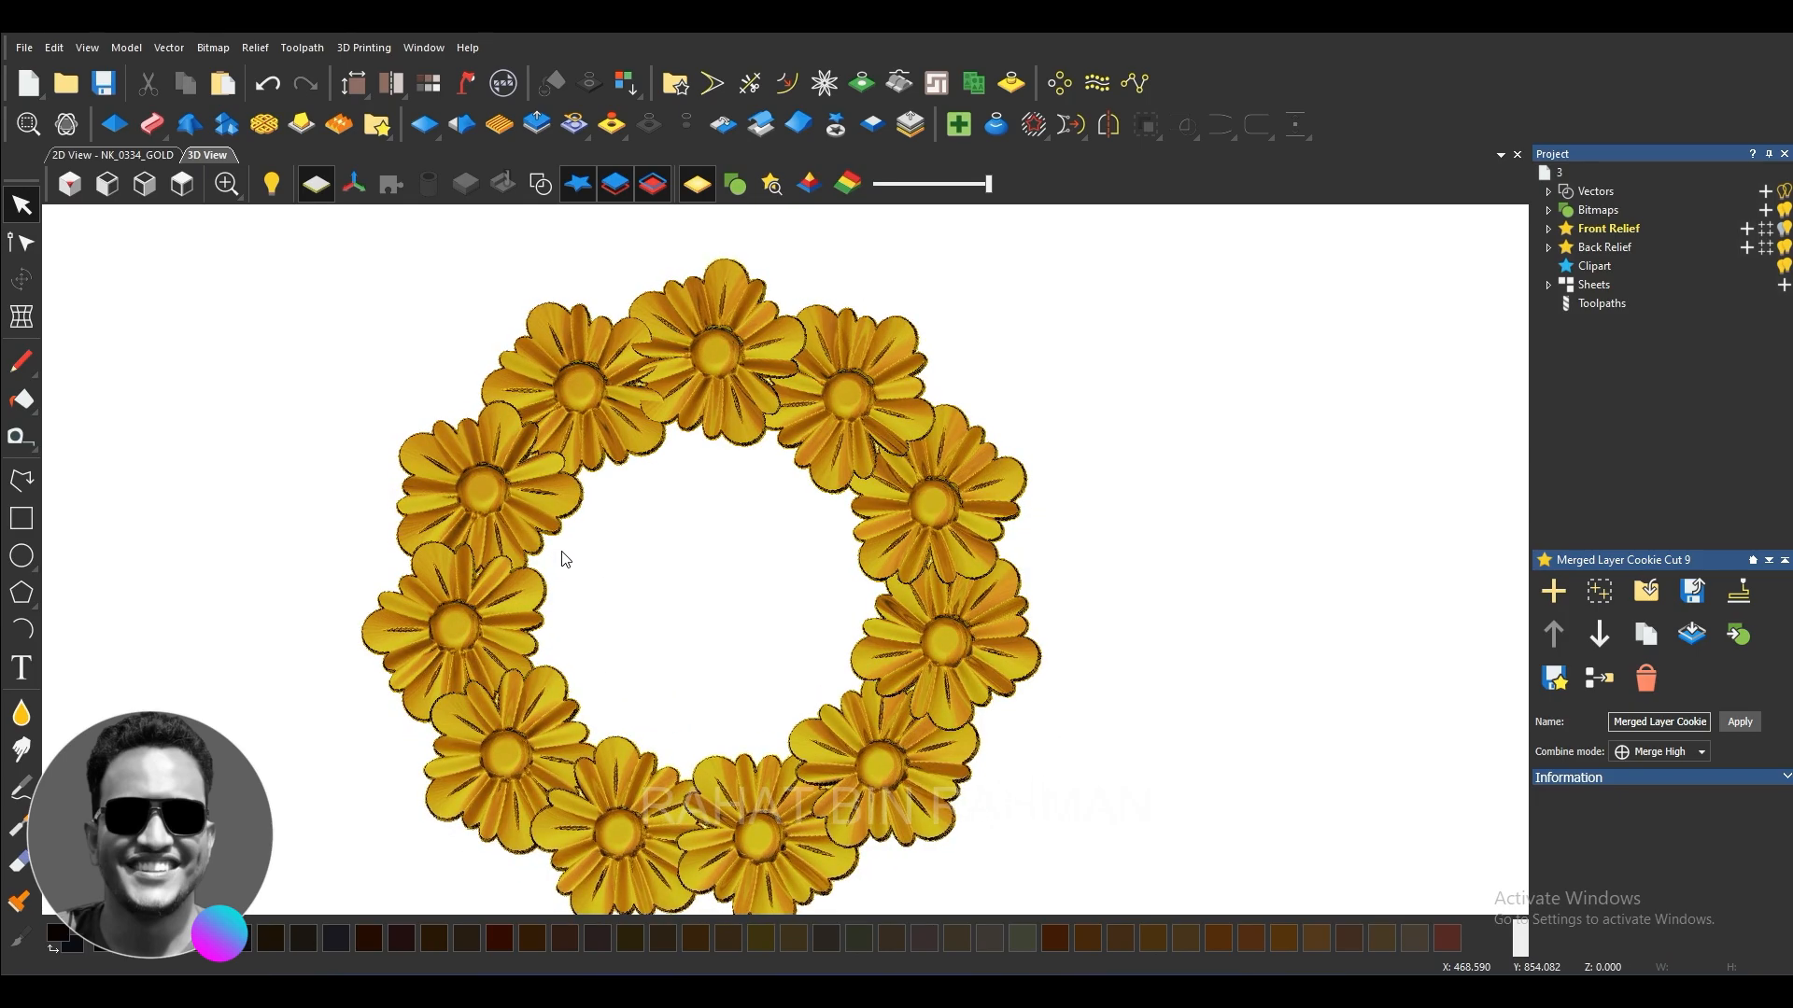
{"action": "left_click_drag", "start_coordinate": [720, 567], "coordinate": [843, 600]}
{"action": "scroll", "coordinate": [618, 413], "scroll_direction": "up", "scroll_amount": 3}
{"action": "scroll", "coordinate": [462, 517], "scroll_direction": "up", "scroll_amount": 3}
{"action": "left_click_drag", "start_coordinate": [364, 432], "coordinate": [582, 556]}
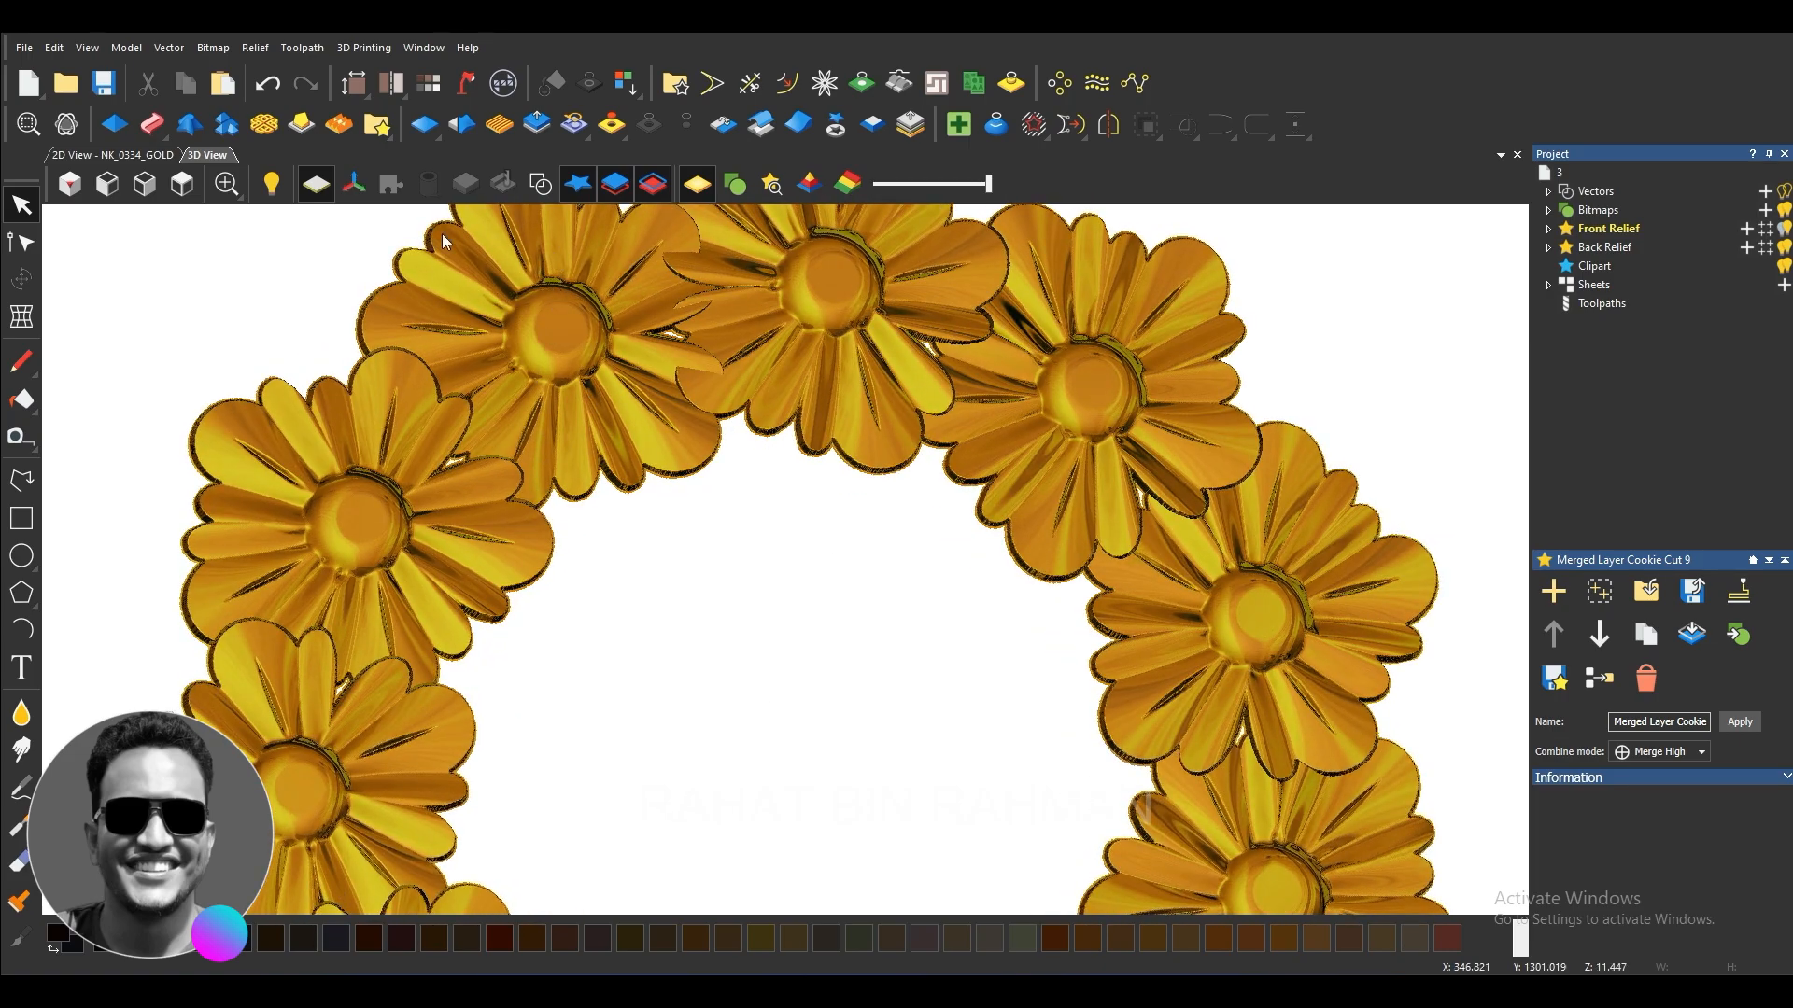
Step: Show the relief from straight above, then open the 2D view to compare it with the reference image and vectors
{"action": "left_click", "coordinate": [182, 184]}
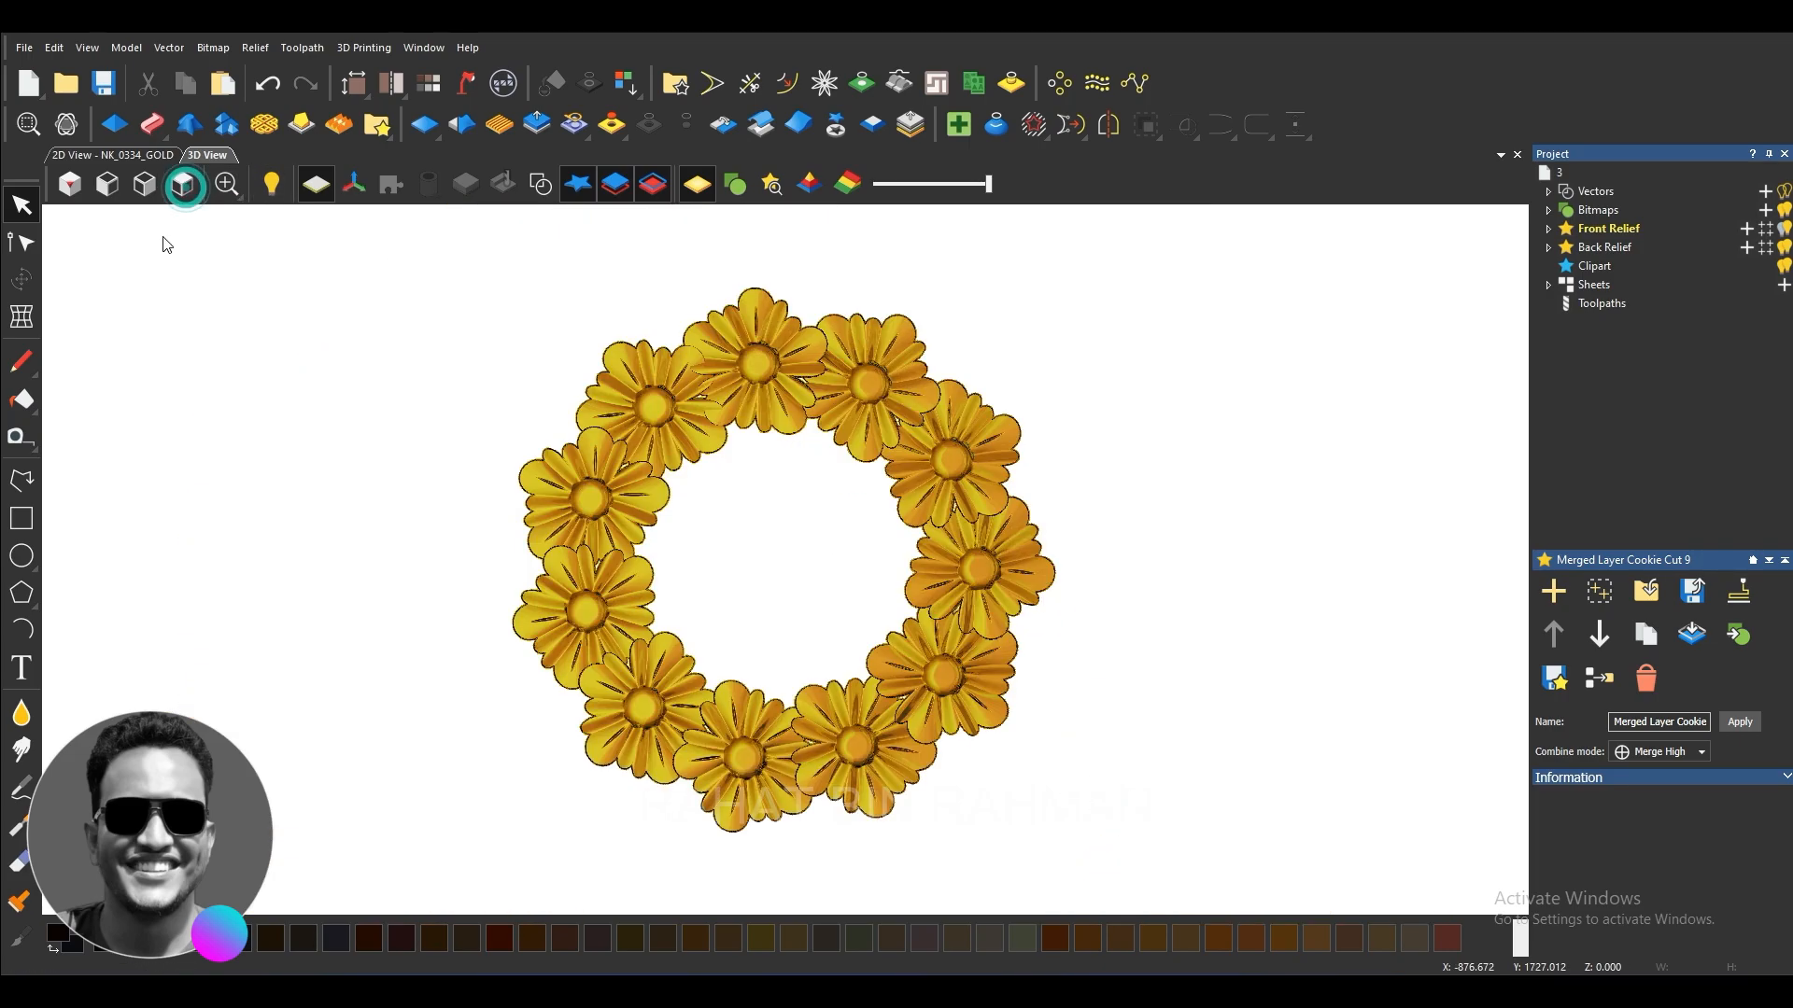
{"action": "left_click", "coordinate": [148, 157]}
{"action": "scroll", "coordinate": [633, 438], "scroll_direction": "down", "scroll_amount": 5}
{"action": "scroll", "coordinate": [894, 654], "scroll_direction": "up", "scroll_amount": 3}
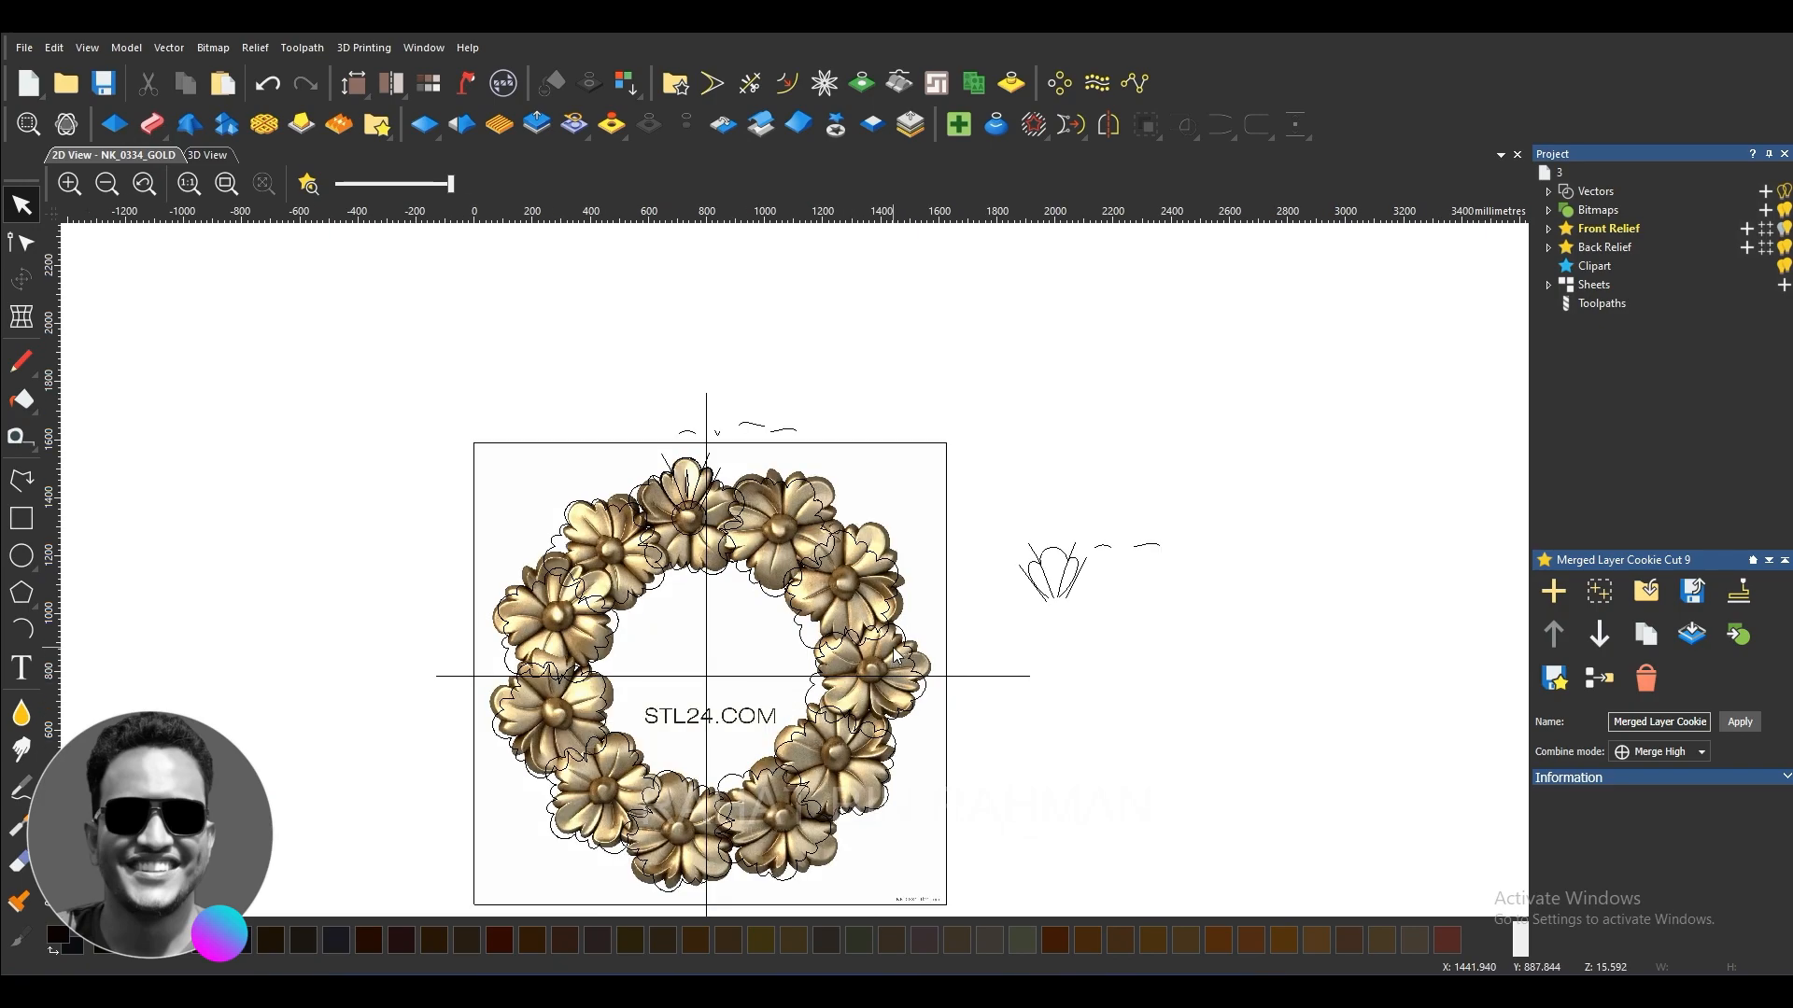
Step: Return to the 3D view and examine the complete gold flower wreath from near the top
{"action": "left_click", "coordinate": [208, 157]}
{"action": "scroll", "coordinate": [719, 523], "scroll_direction": "down", "scroll_amount": 1}
{"action": "scroll", "coordinate": [805, 576], "scroll_direction": "up", "scroll_amount": 3}
{"action": "mouse_move", "coordinate": [807, 576]}
{"action": "left_mouse_down"}
{"action": "mouse_move", "coordinate": [808, 495]}
{"action": "mouse_move", "coordinate": [856, 671]}
{"action": "mouse_move", "coordinate": [545, 552]}
{"action": "mouse_move", "coordinate": [640, 592]}
{"action": "mouse_move", "coordinate": [1001, 565]}
{"action": "mouse_move", "coordinate": [1136, 585]}
{"action": "mouse_move", "coordinate": [957, 546]}
{"action": "mouse_move", "coordinate": [616, 540]}
{"action": "mouse_move", "coordinate": [796, 559]}
{"action": "mouse_move", "coordinate": [853, 592]}
{"action": "mouse_move", "coordinate": [868, 723]}
{"action": "mouse_move", "coordinate": [843, 687]}
{"action": "mouse_move", "coordinate": [822, 479]}
{"action": "mouse_move", "coordinate": [825, 572]}
{"action": "left_mouse_up"}
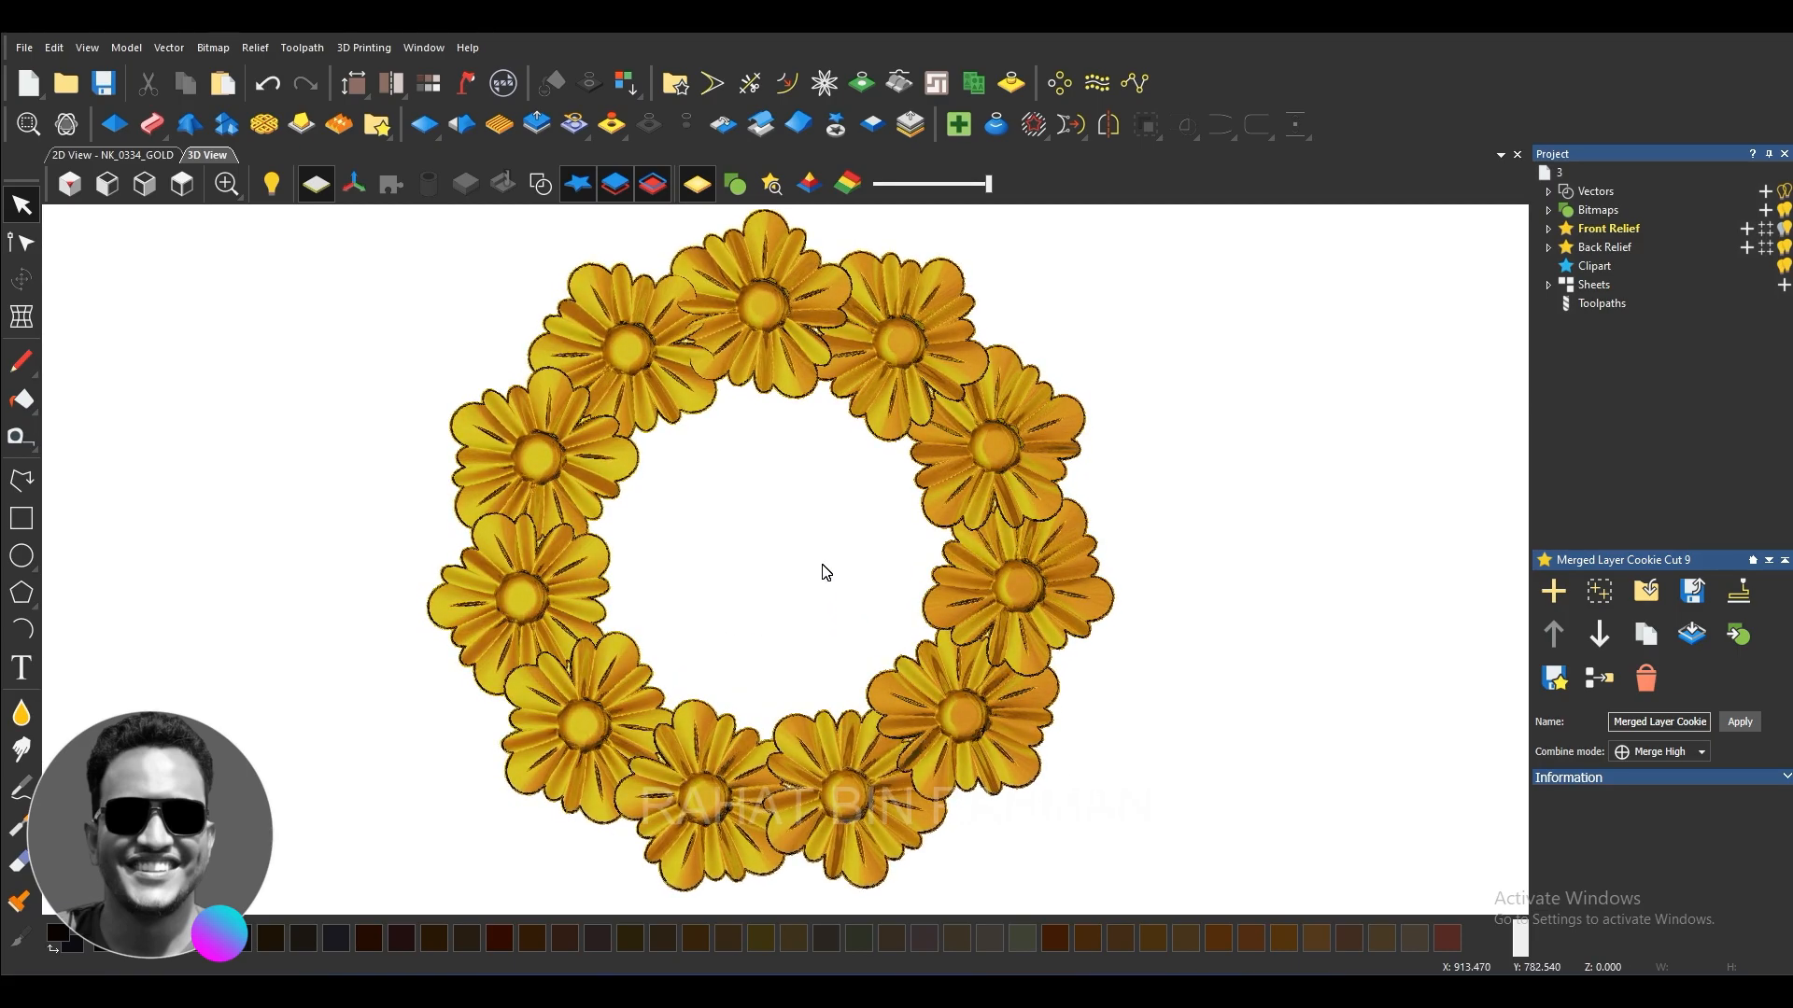